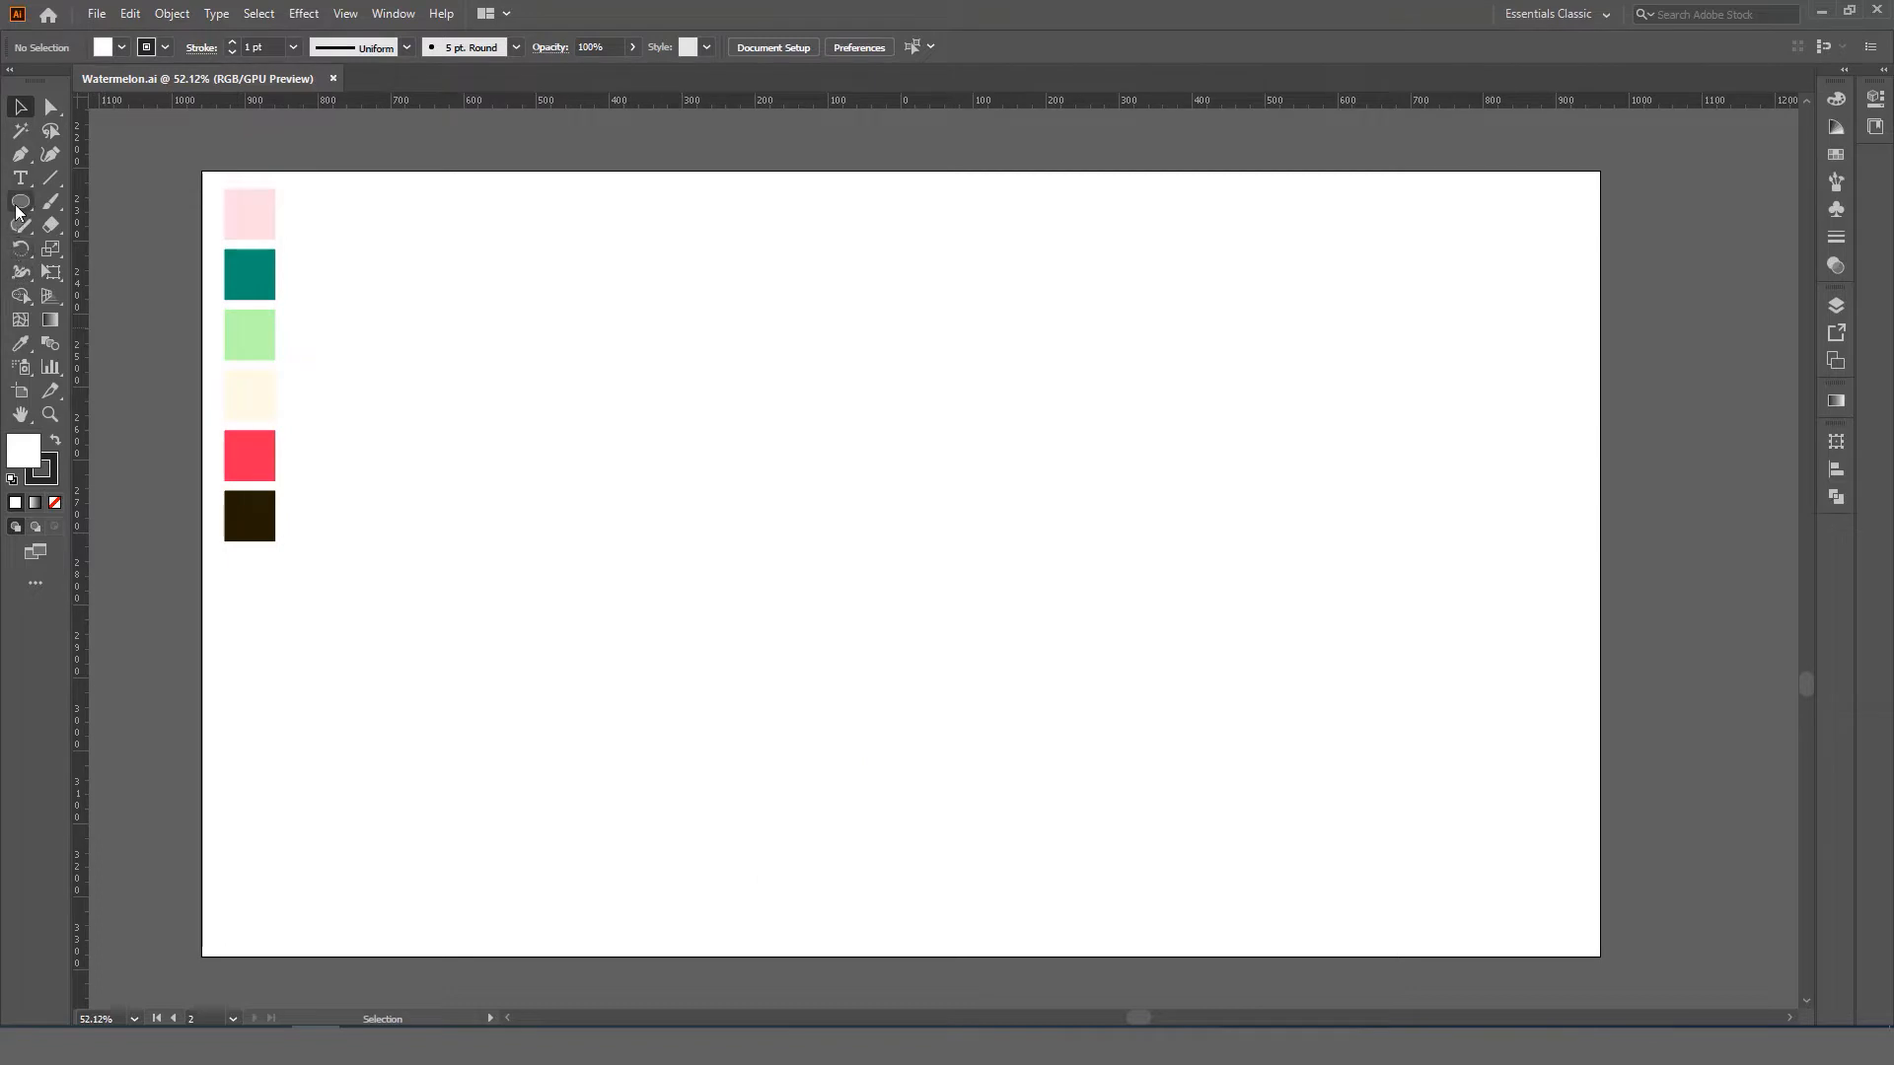
# - Draw a circle about 669 px in diameter and centre it horizontally and vertically on the artboard
pyautogui.click(17, 207)
pyautogui.click(97, 248)
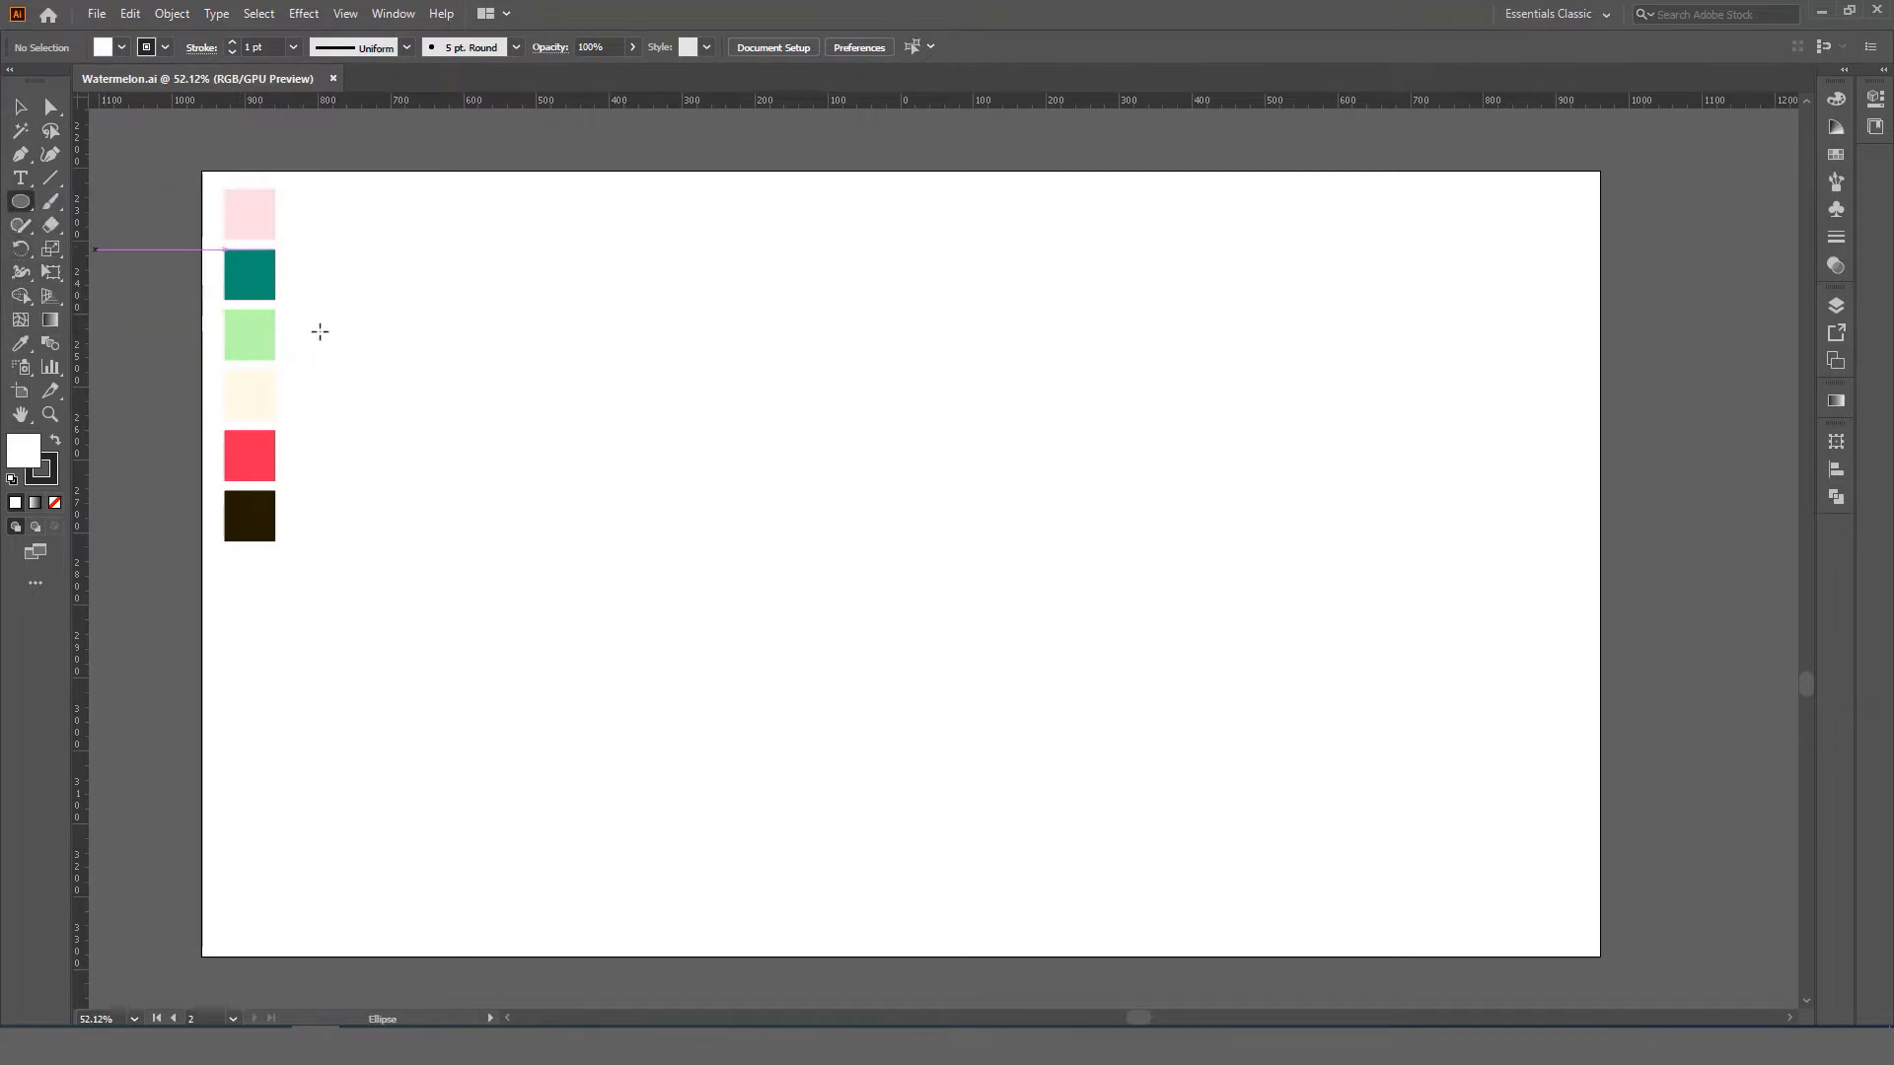
pyautogui.moveTo(918, 578); pyautogui.dragTo(1163, 723)
pyautogui.press('v')
pyautogui.click(846, 49)
pyautogui.click(926, 49)
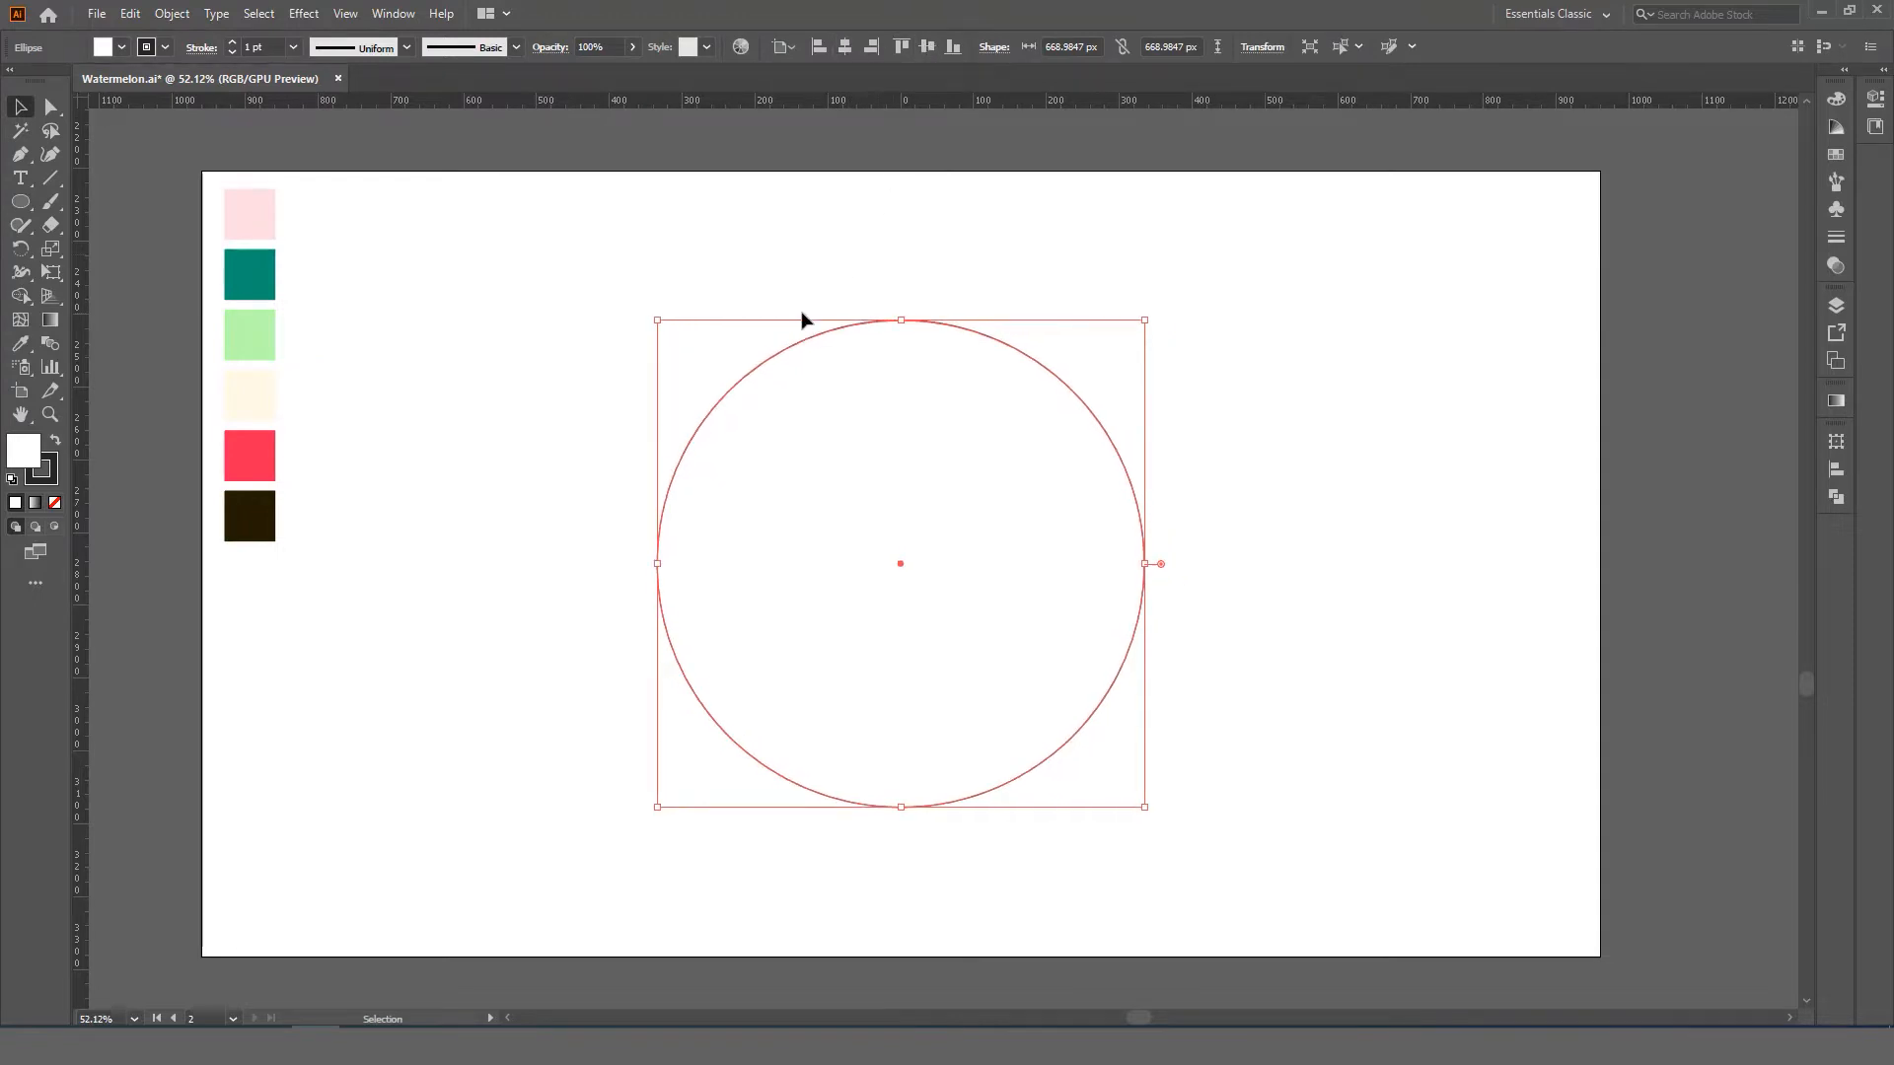
# - Remove the circle's fill and set its stroke weight to 2 pt
pyautogui.click(394, 14)
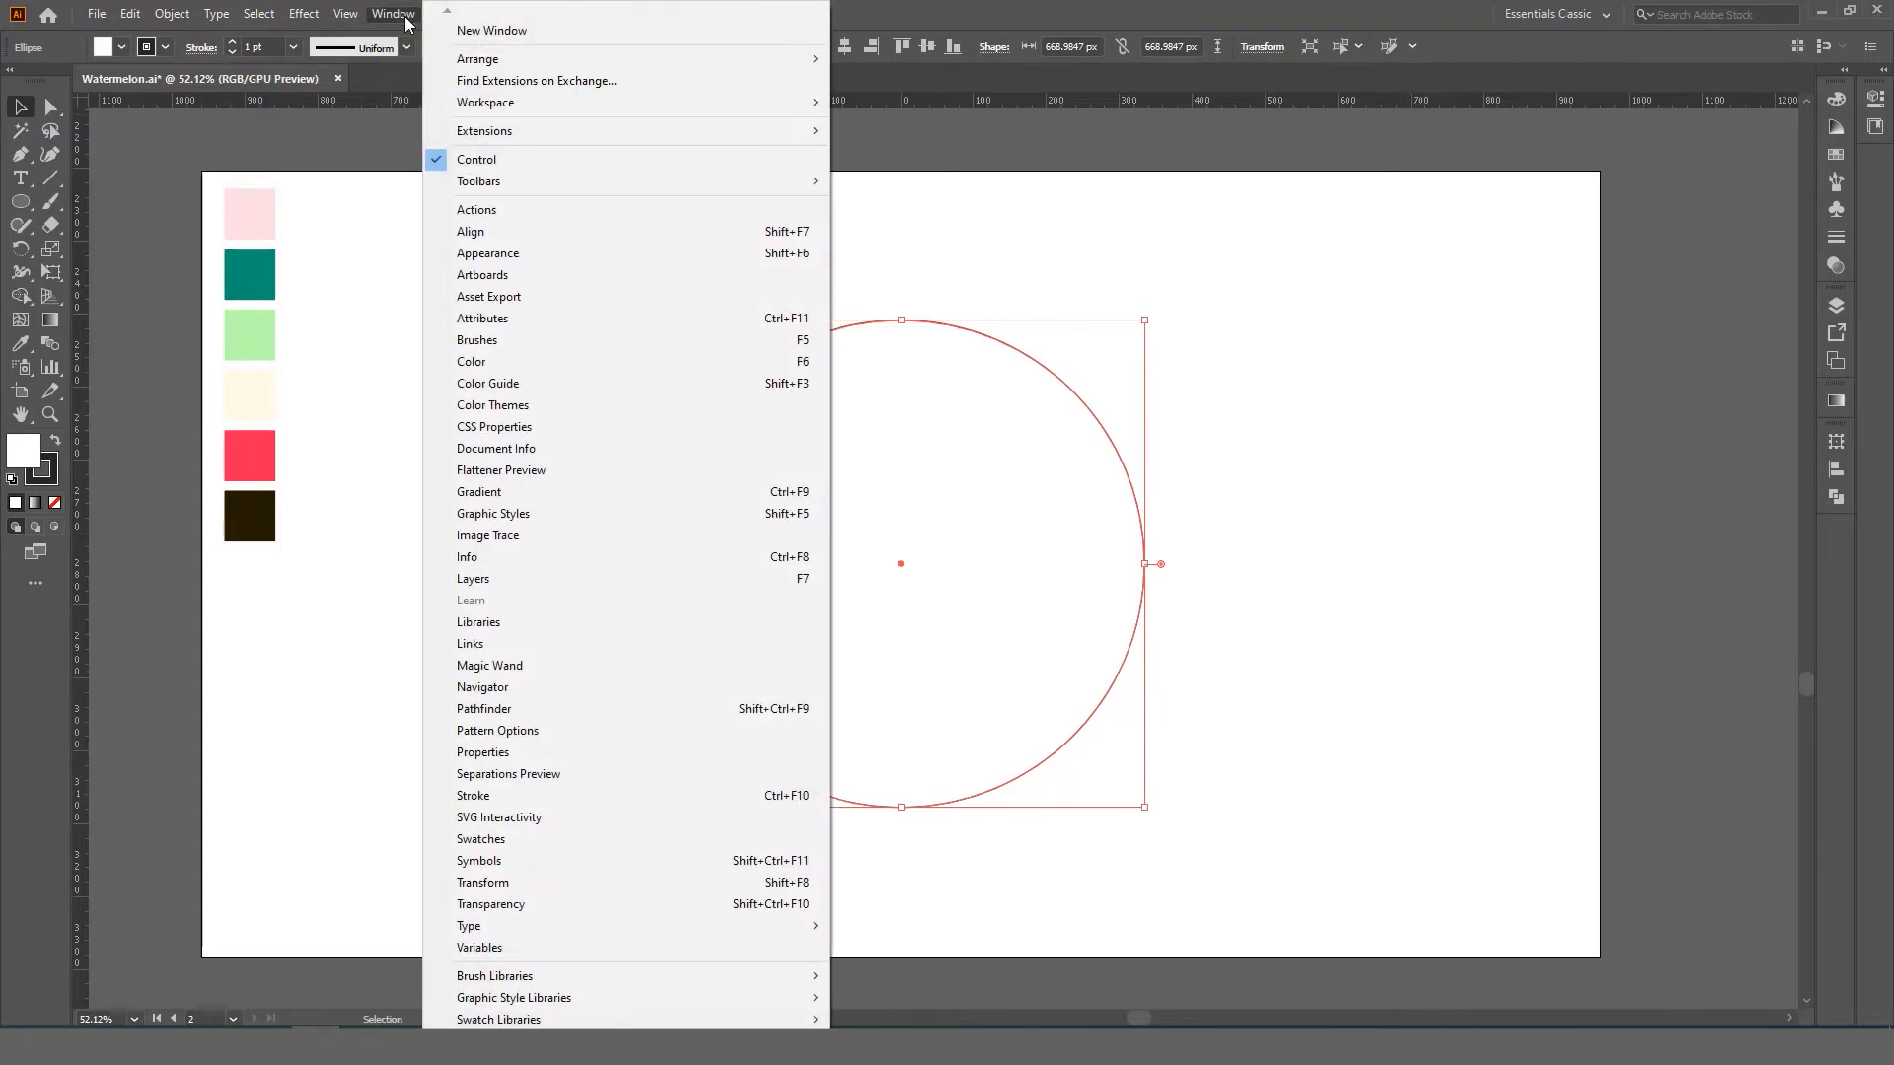
pyautogui.click(522, 361)
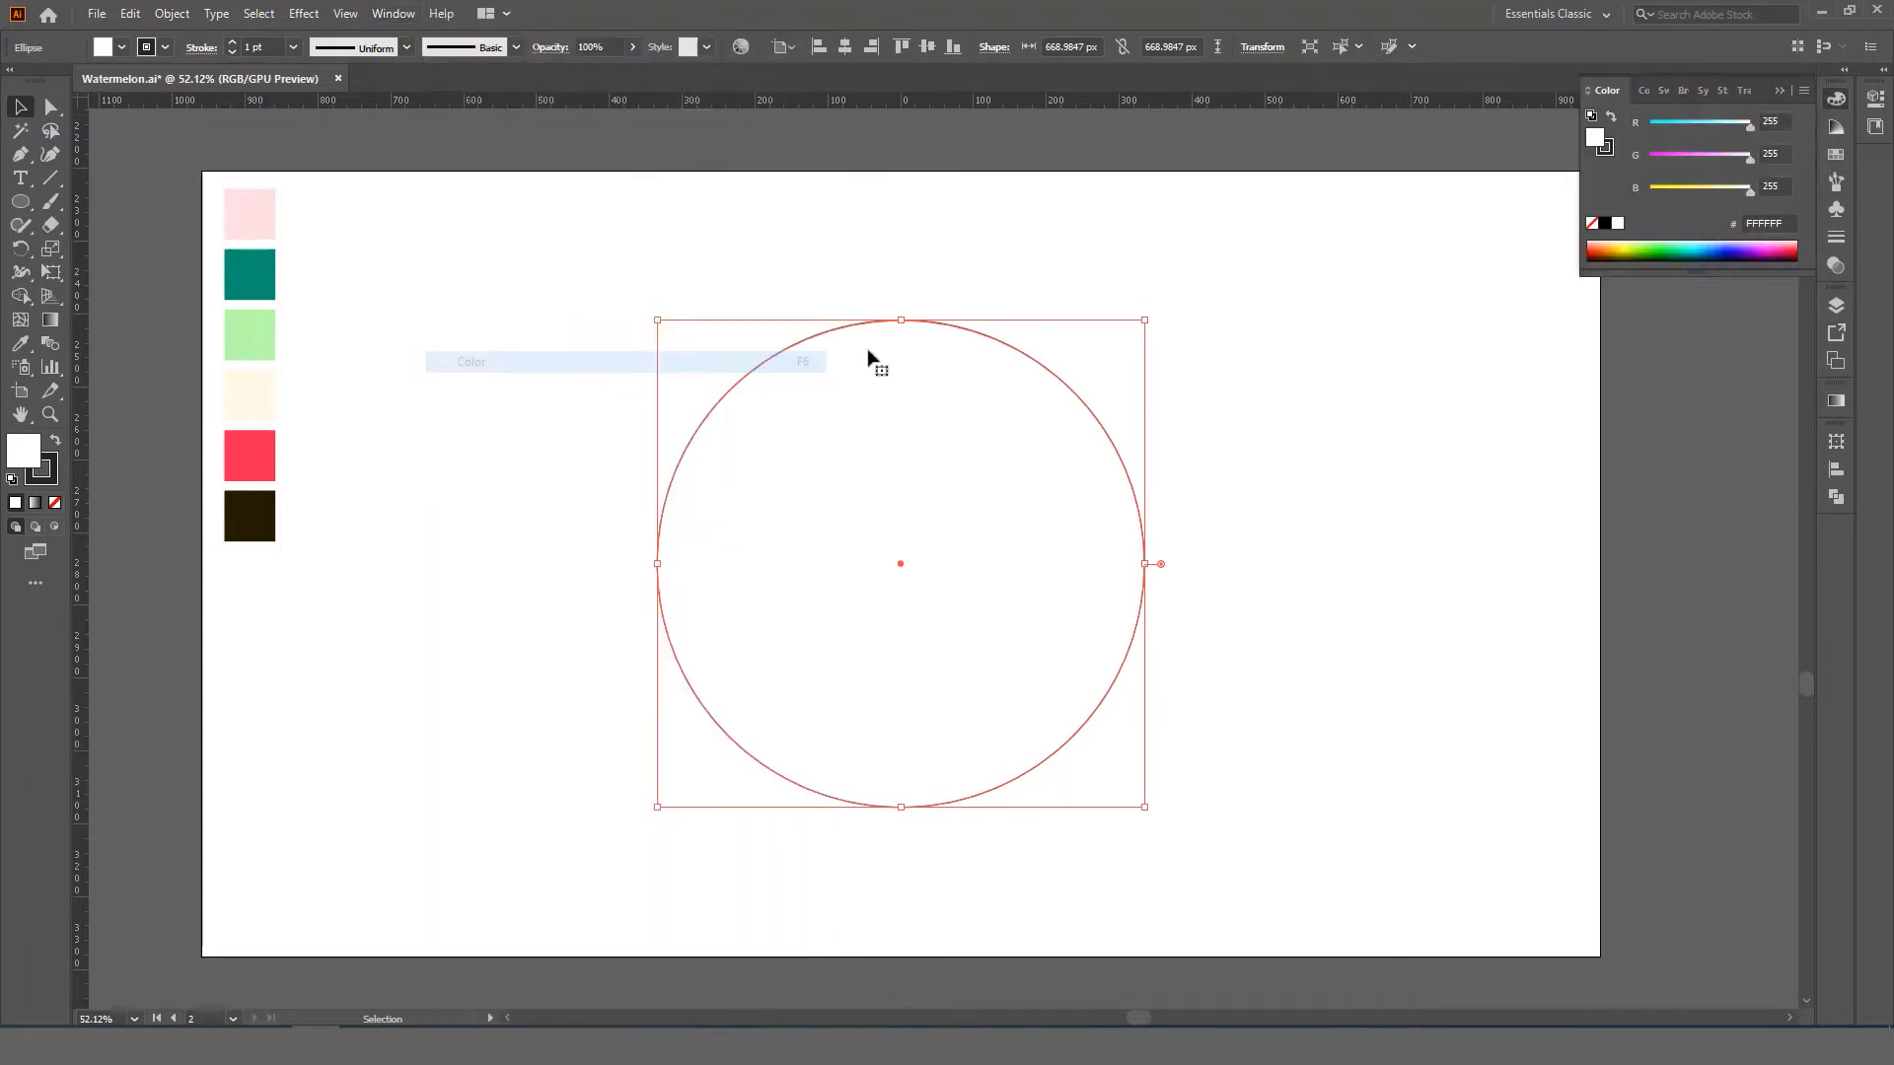
pyautogui.click(1591, 224)
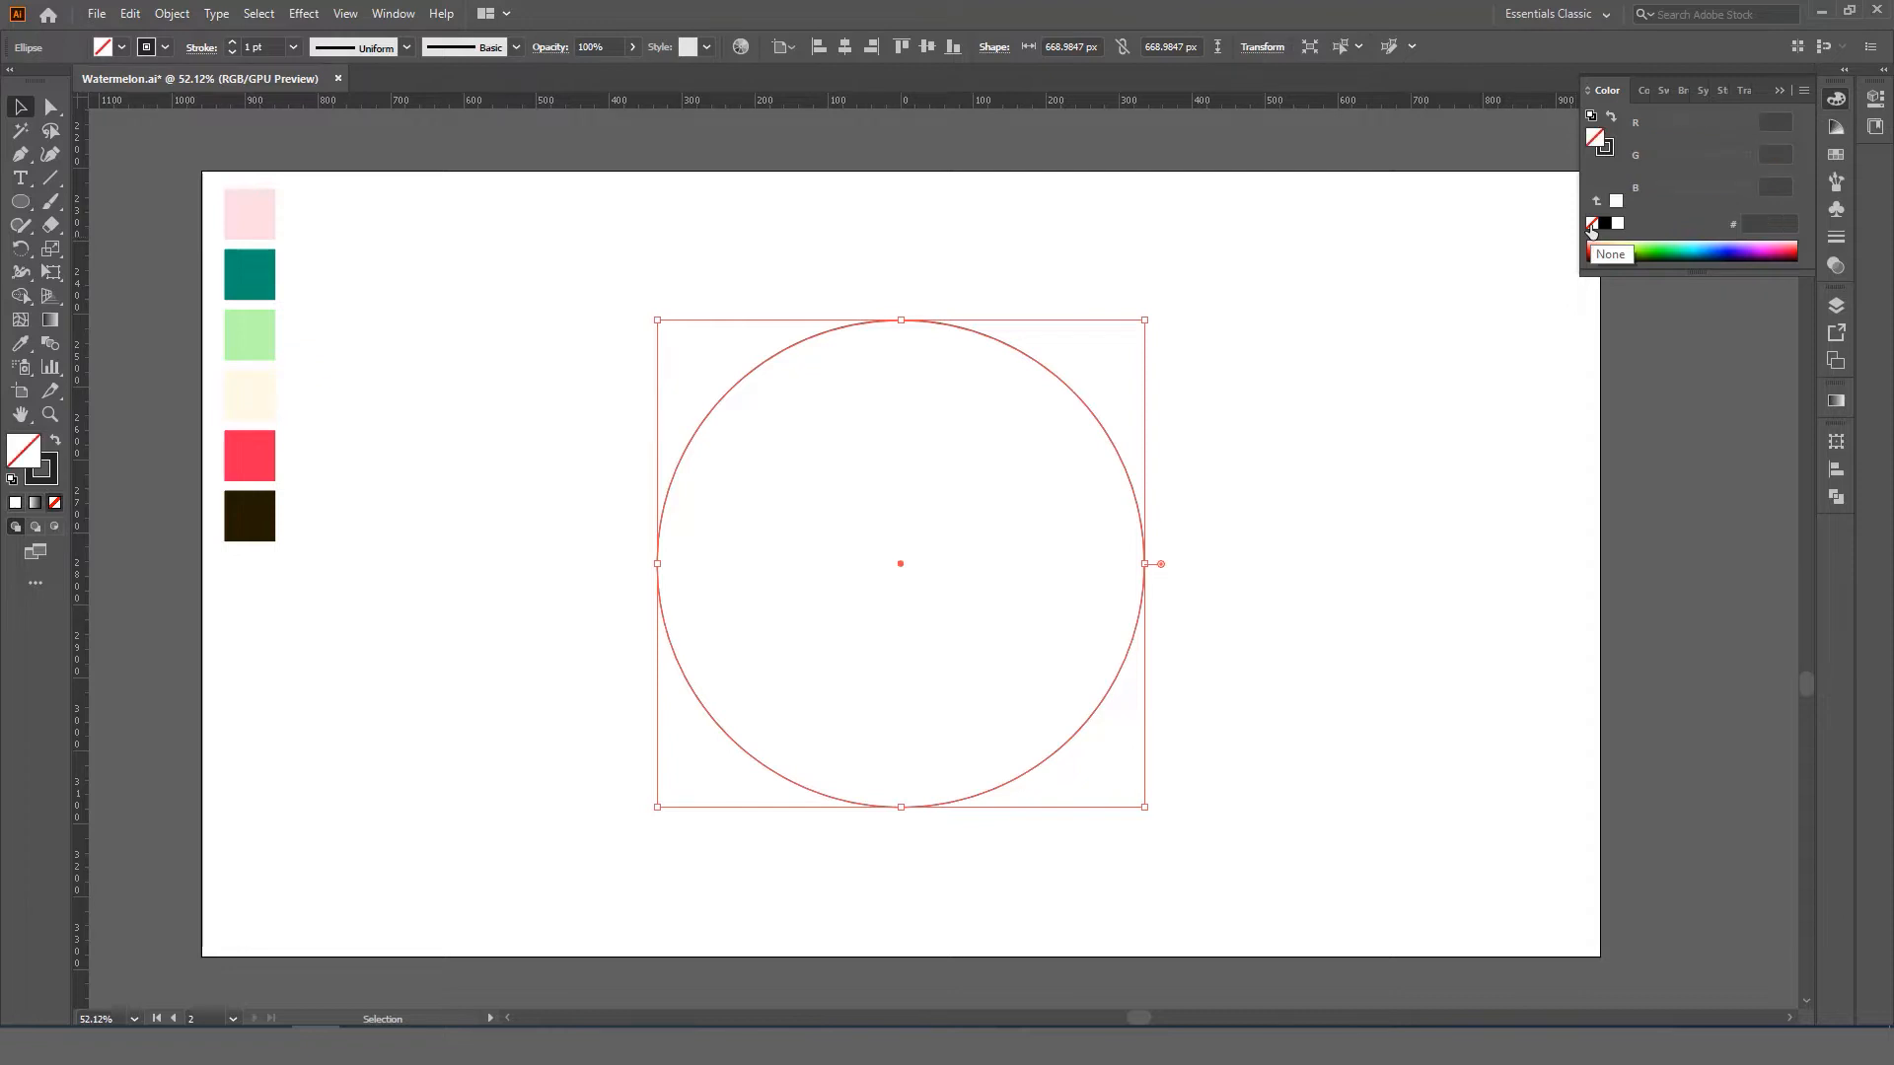
pyautogui.click(259, 47)
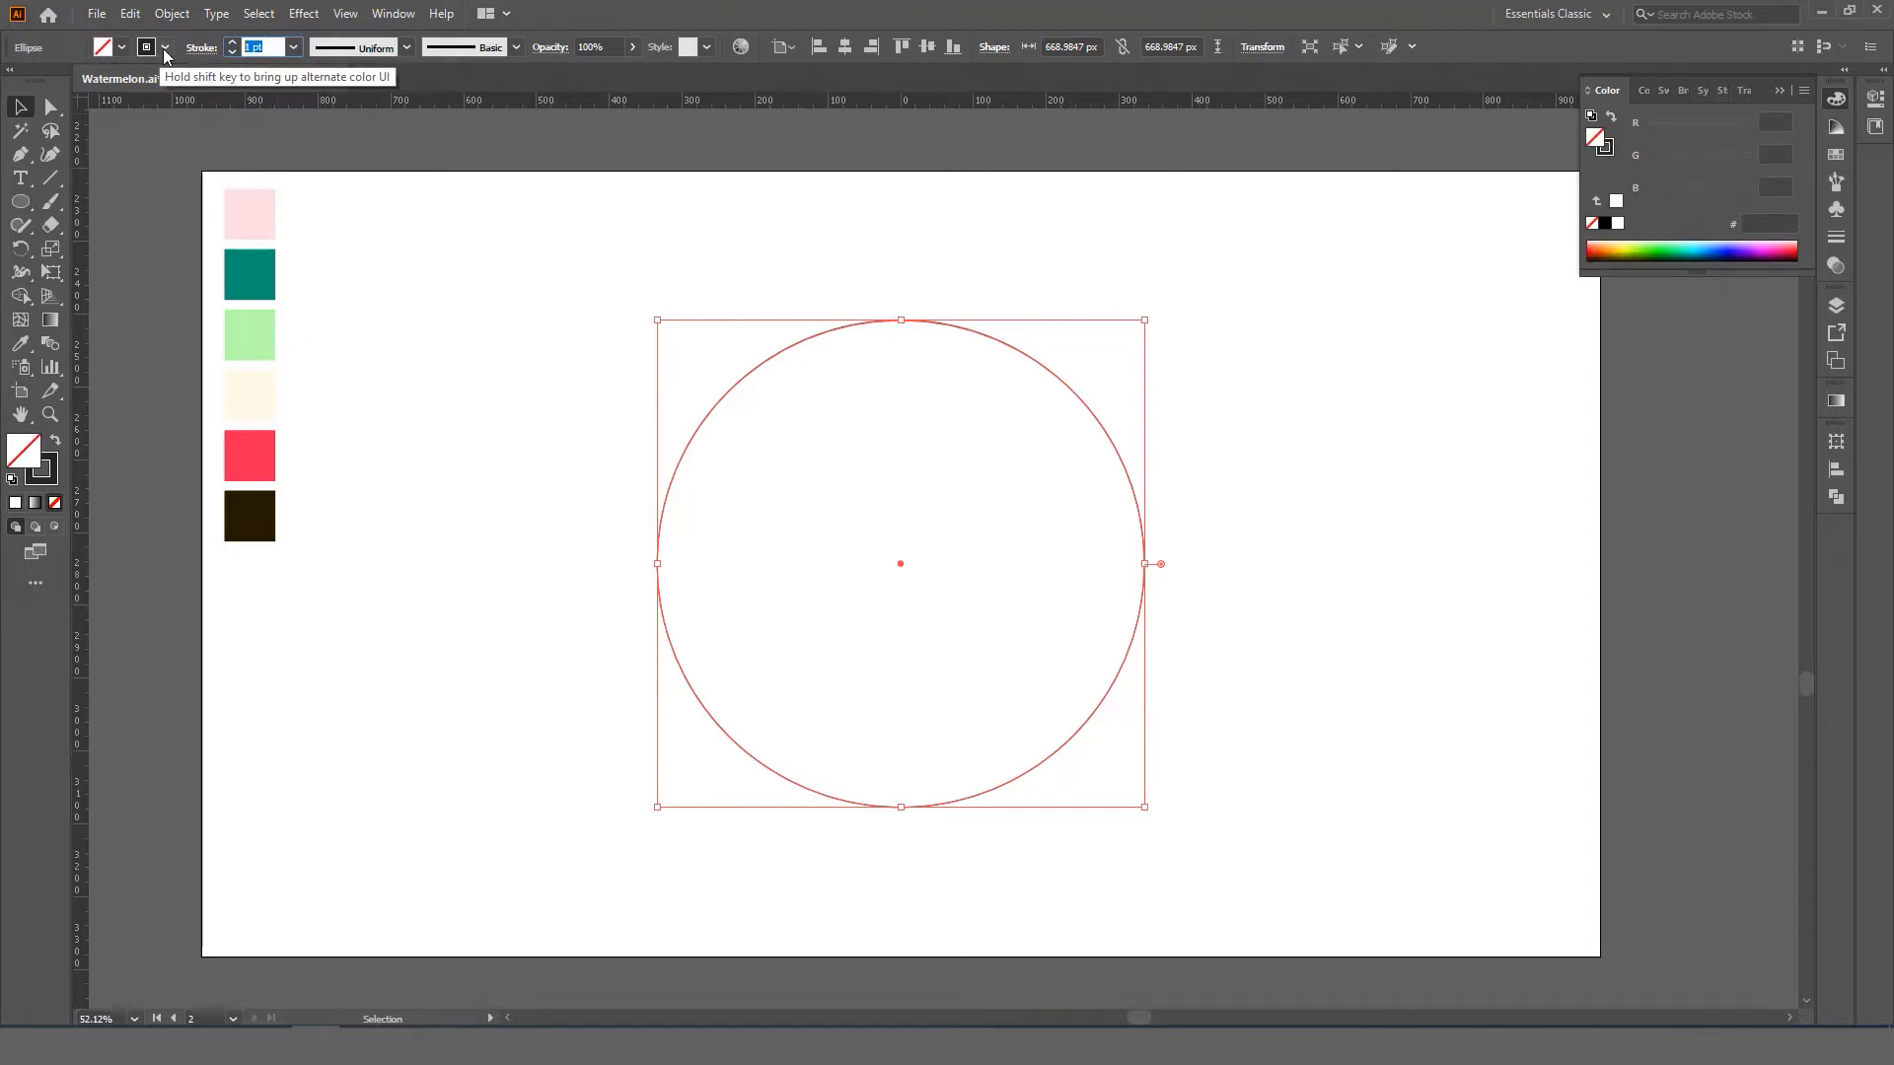
pyautogui.write('2')
pyautogui.press('Return')
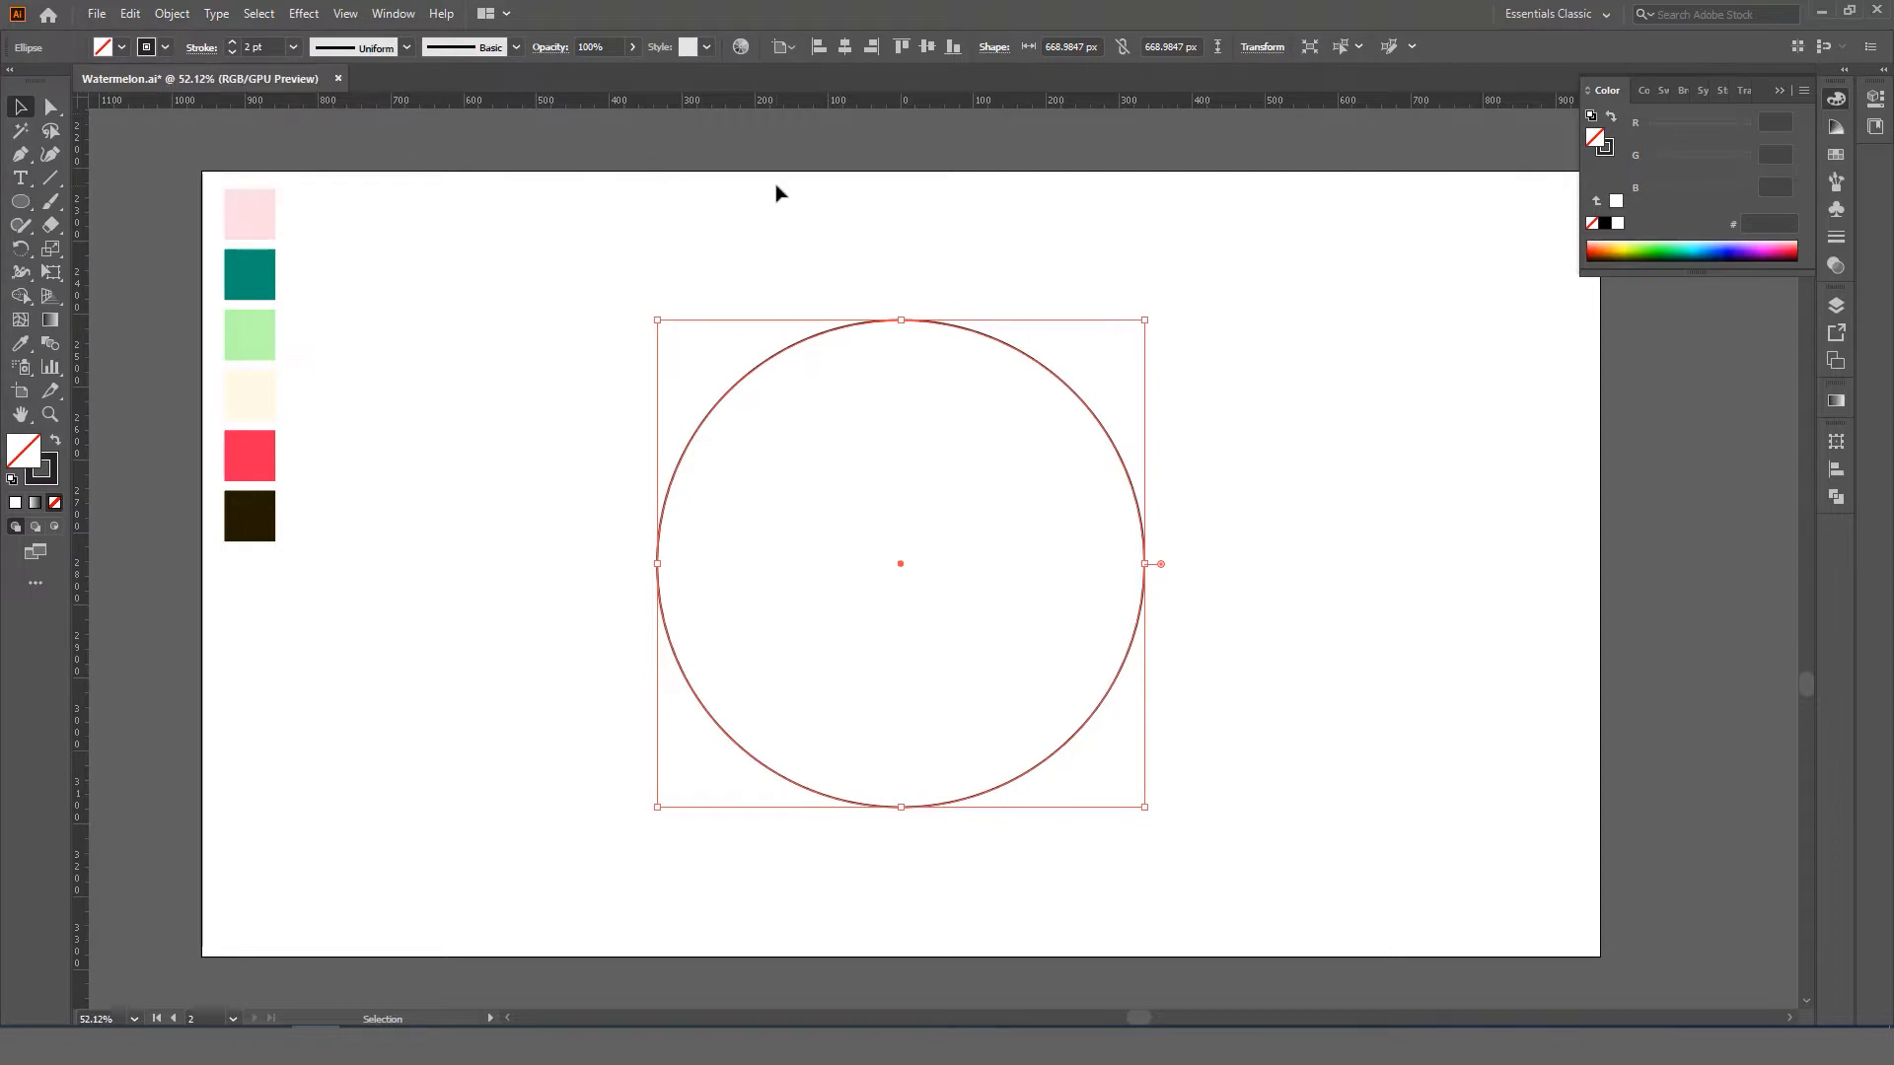
# - Create an inner circle by offsetting the circle's path by -30 px with mitered joins
pyautogui.moveTo(835, 275); pyautogui.dragTo(987, 508)
pyautogui.click(172, 14)
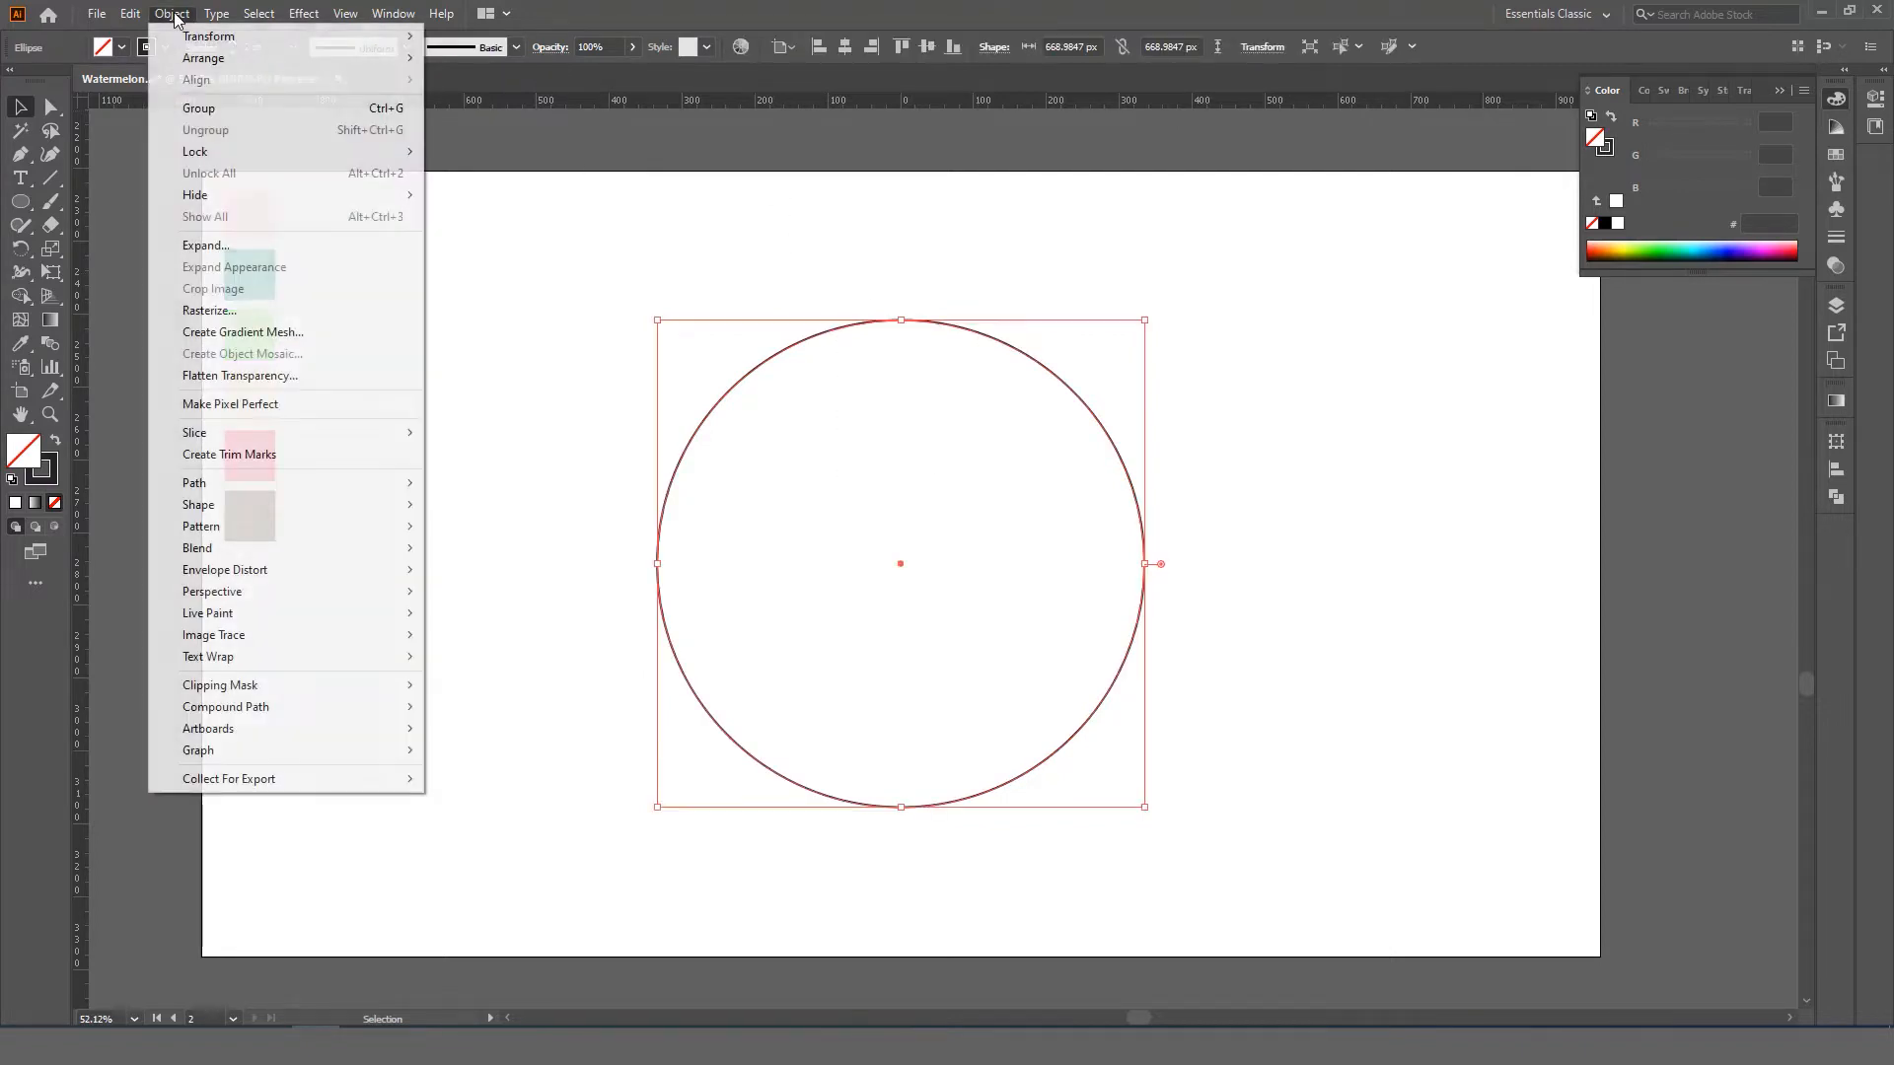
pyautogui.moveTo(415, 497)
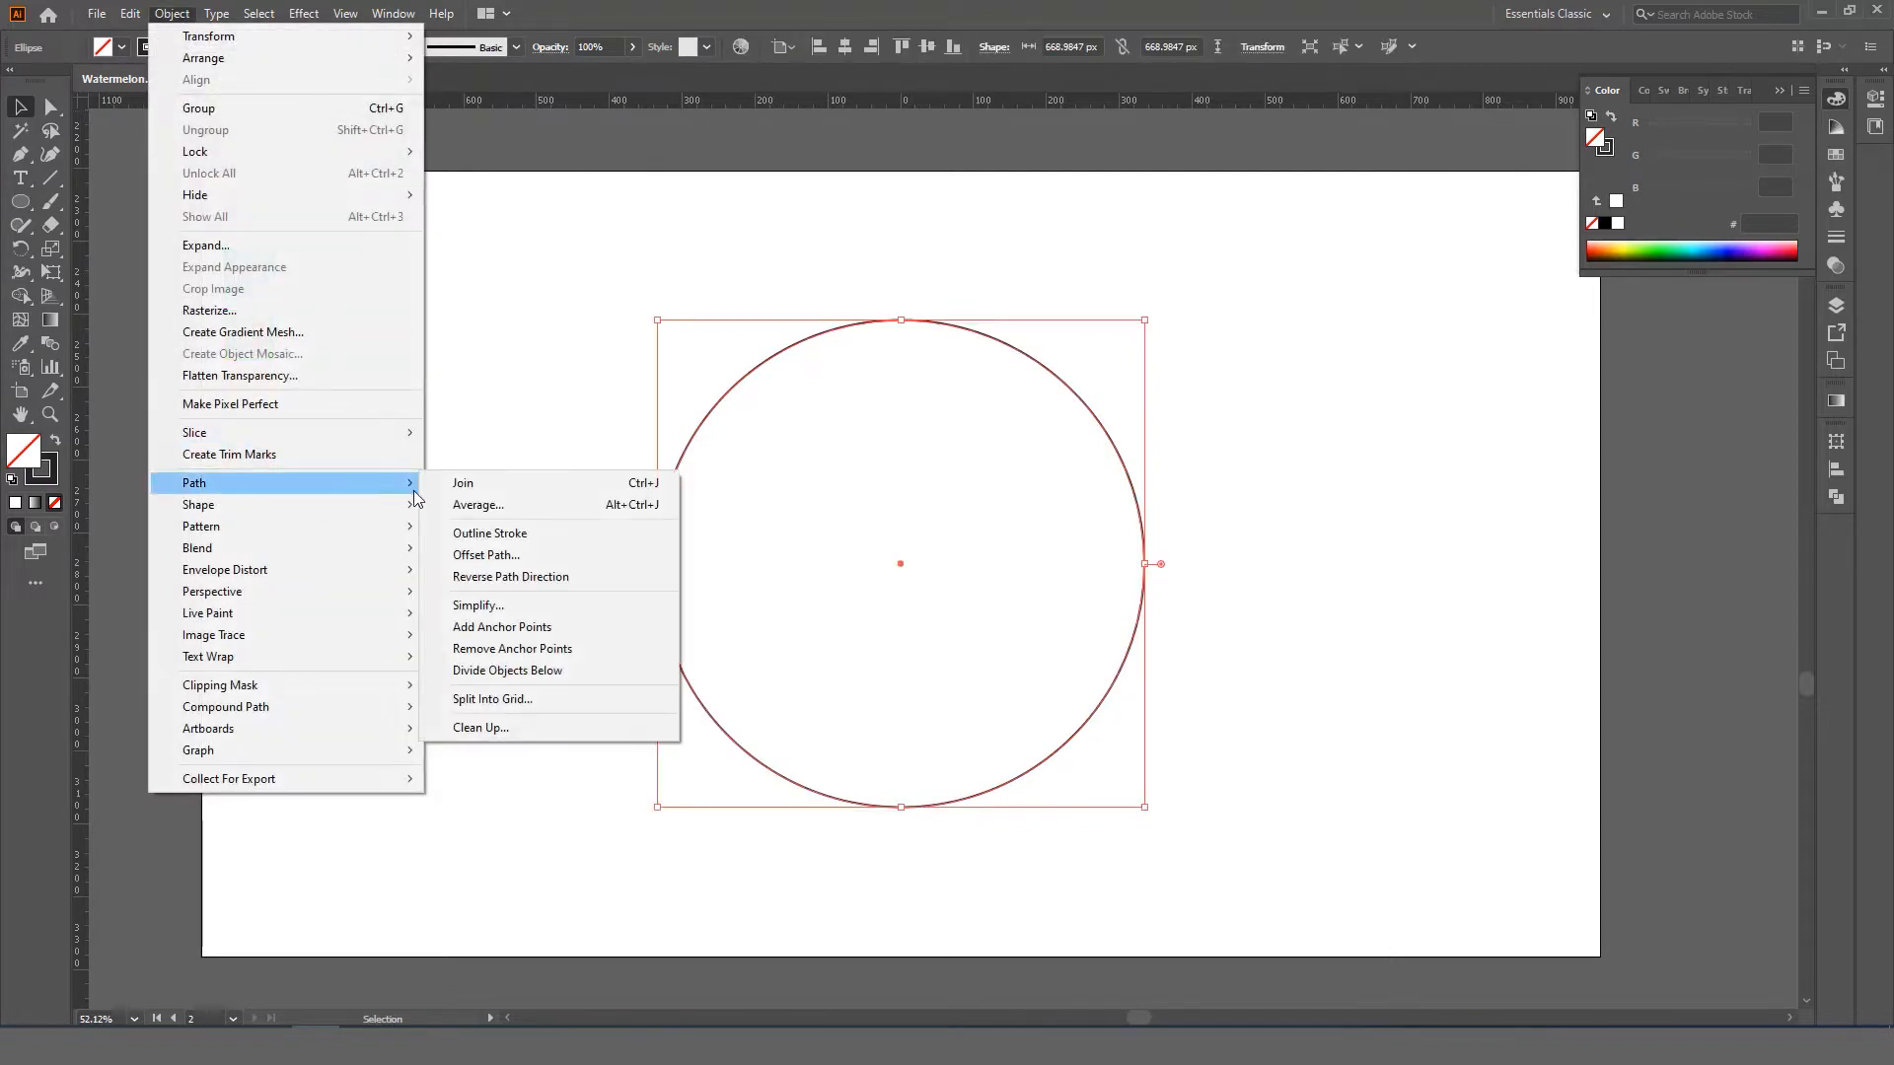
pyautogui.click(532, 555)
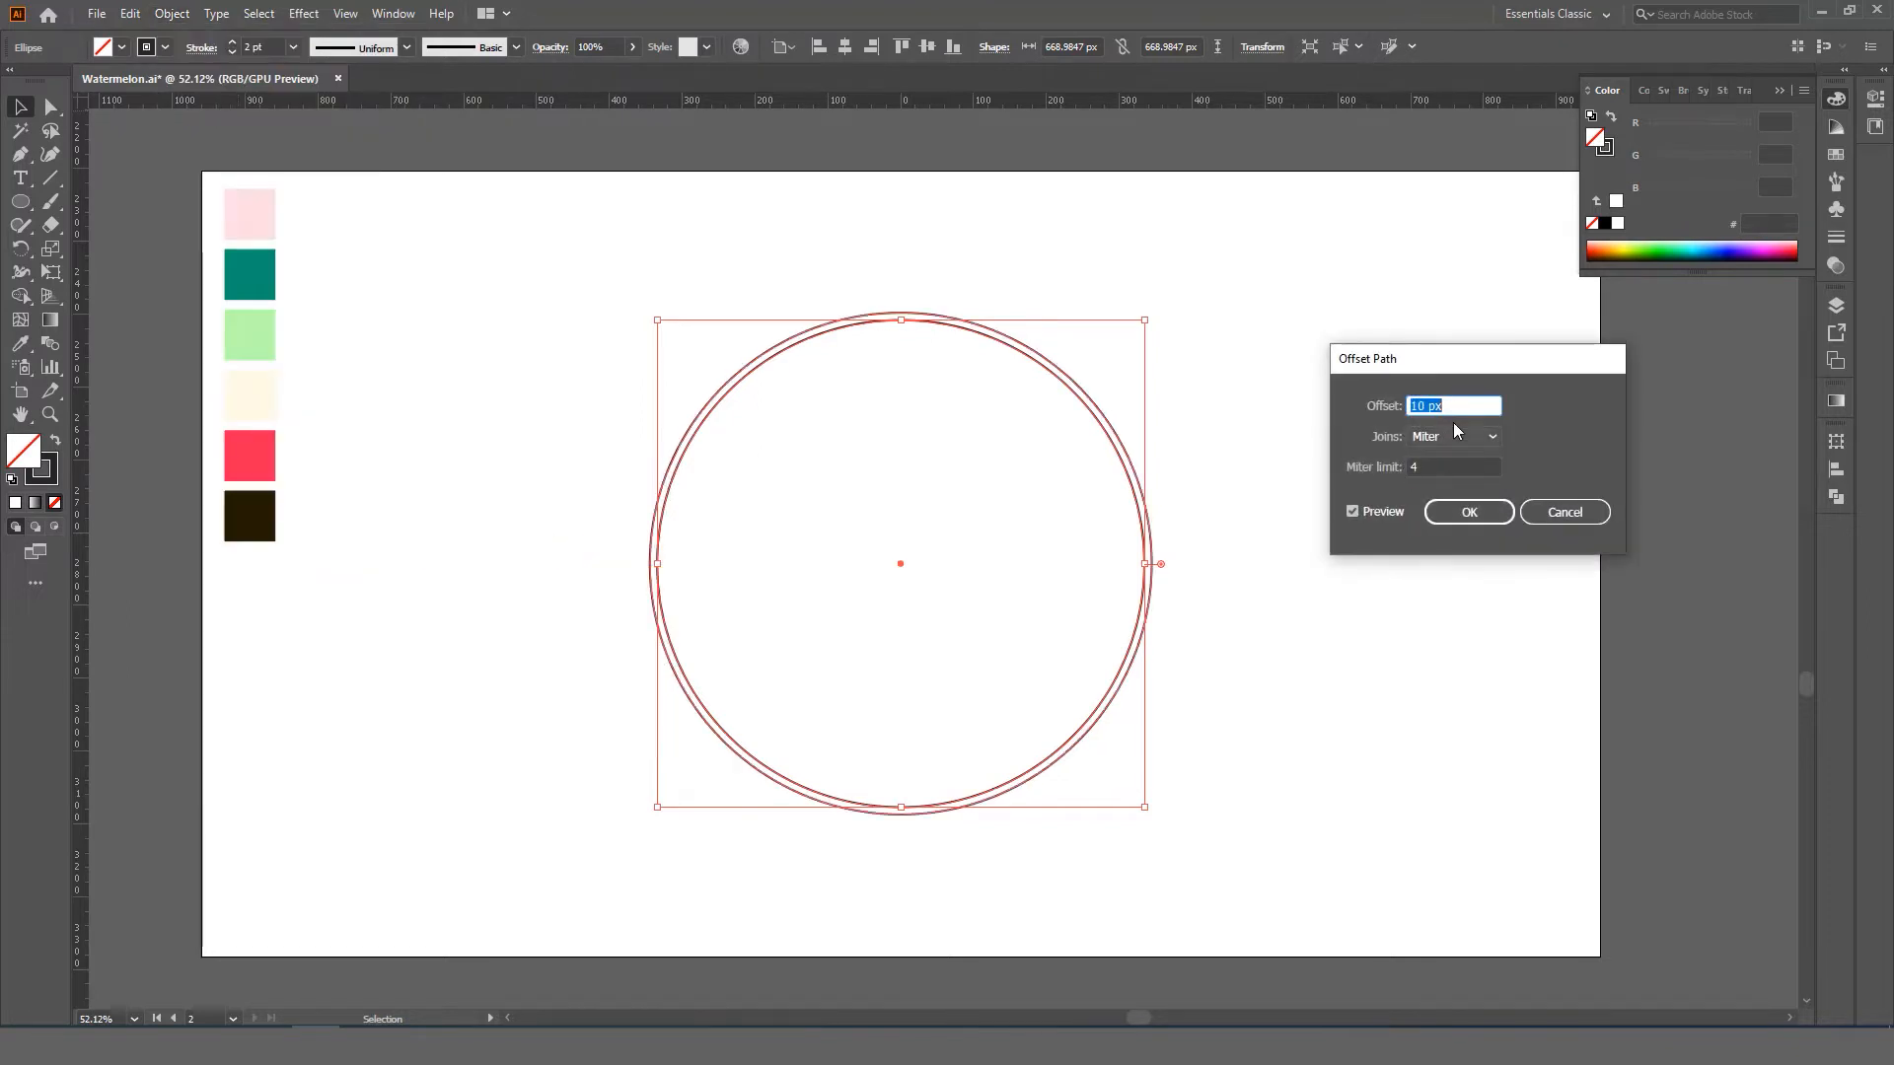
pyautogui.write('-')
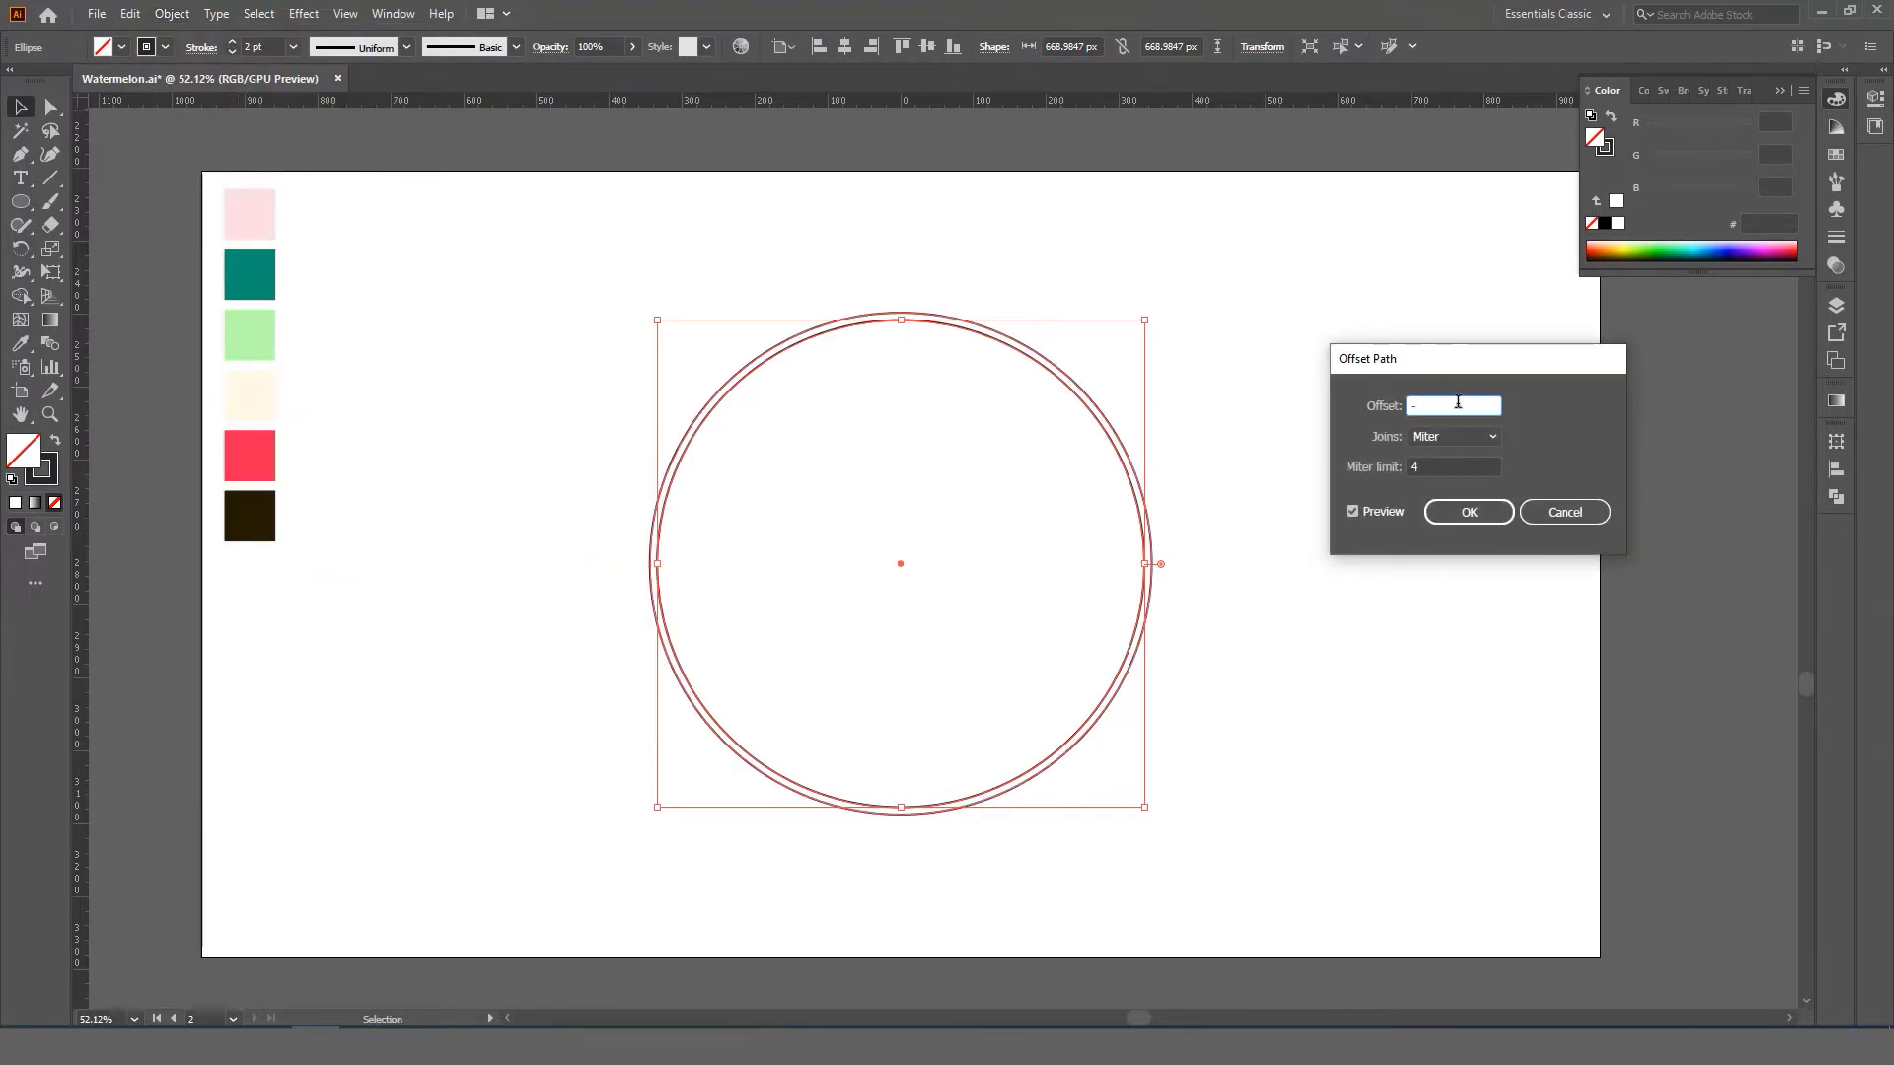
pyautogui.write('15')
pyautogui.press('Tab')
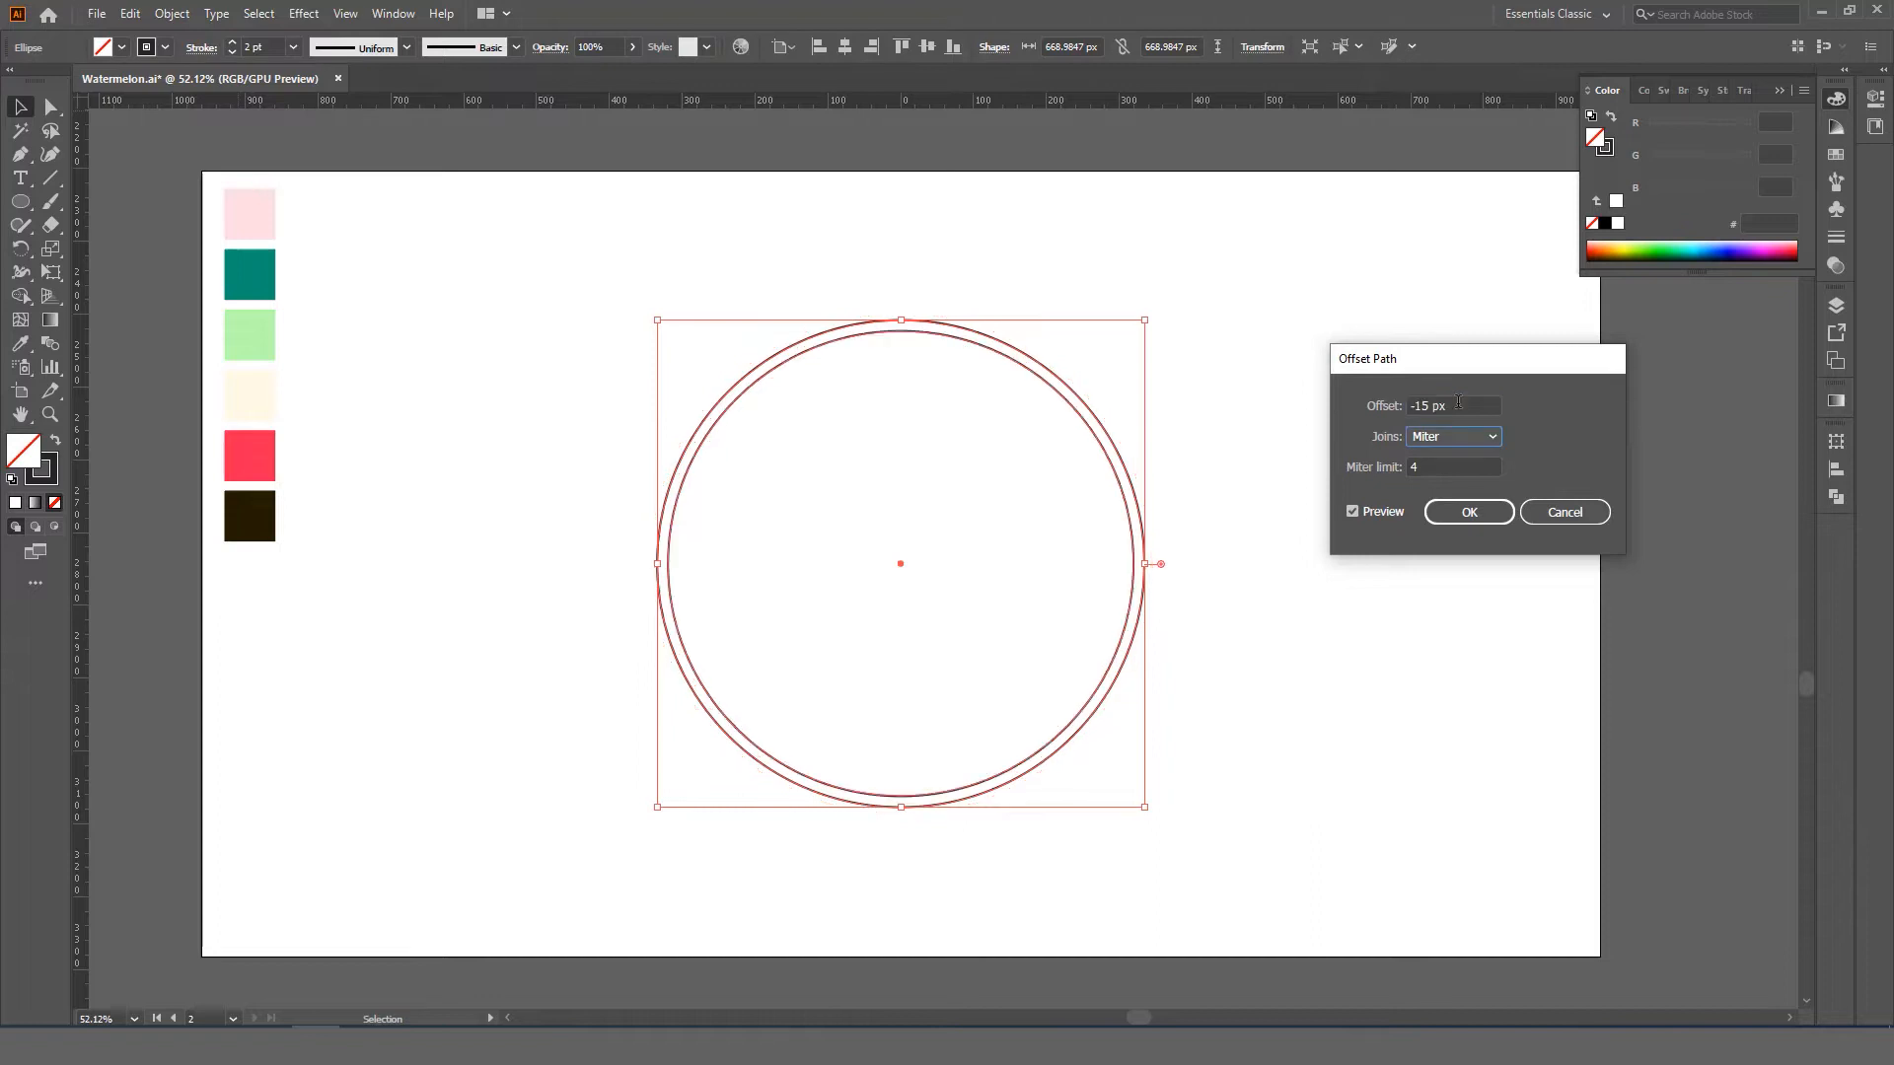
pyautogui.click(1457, 403)
pyautogui.write('-')
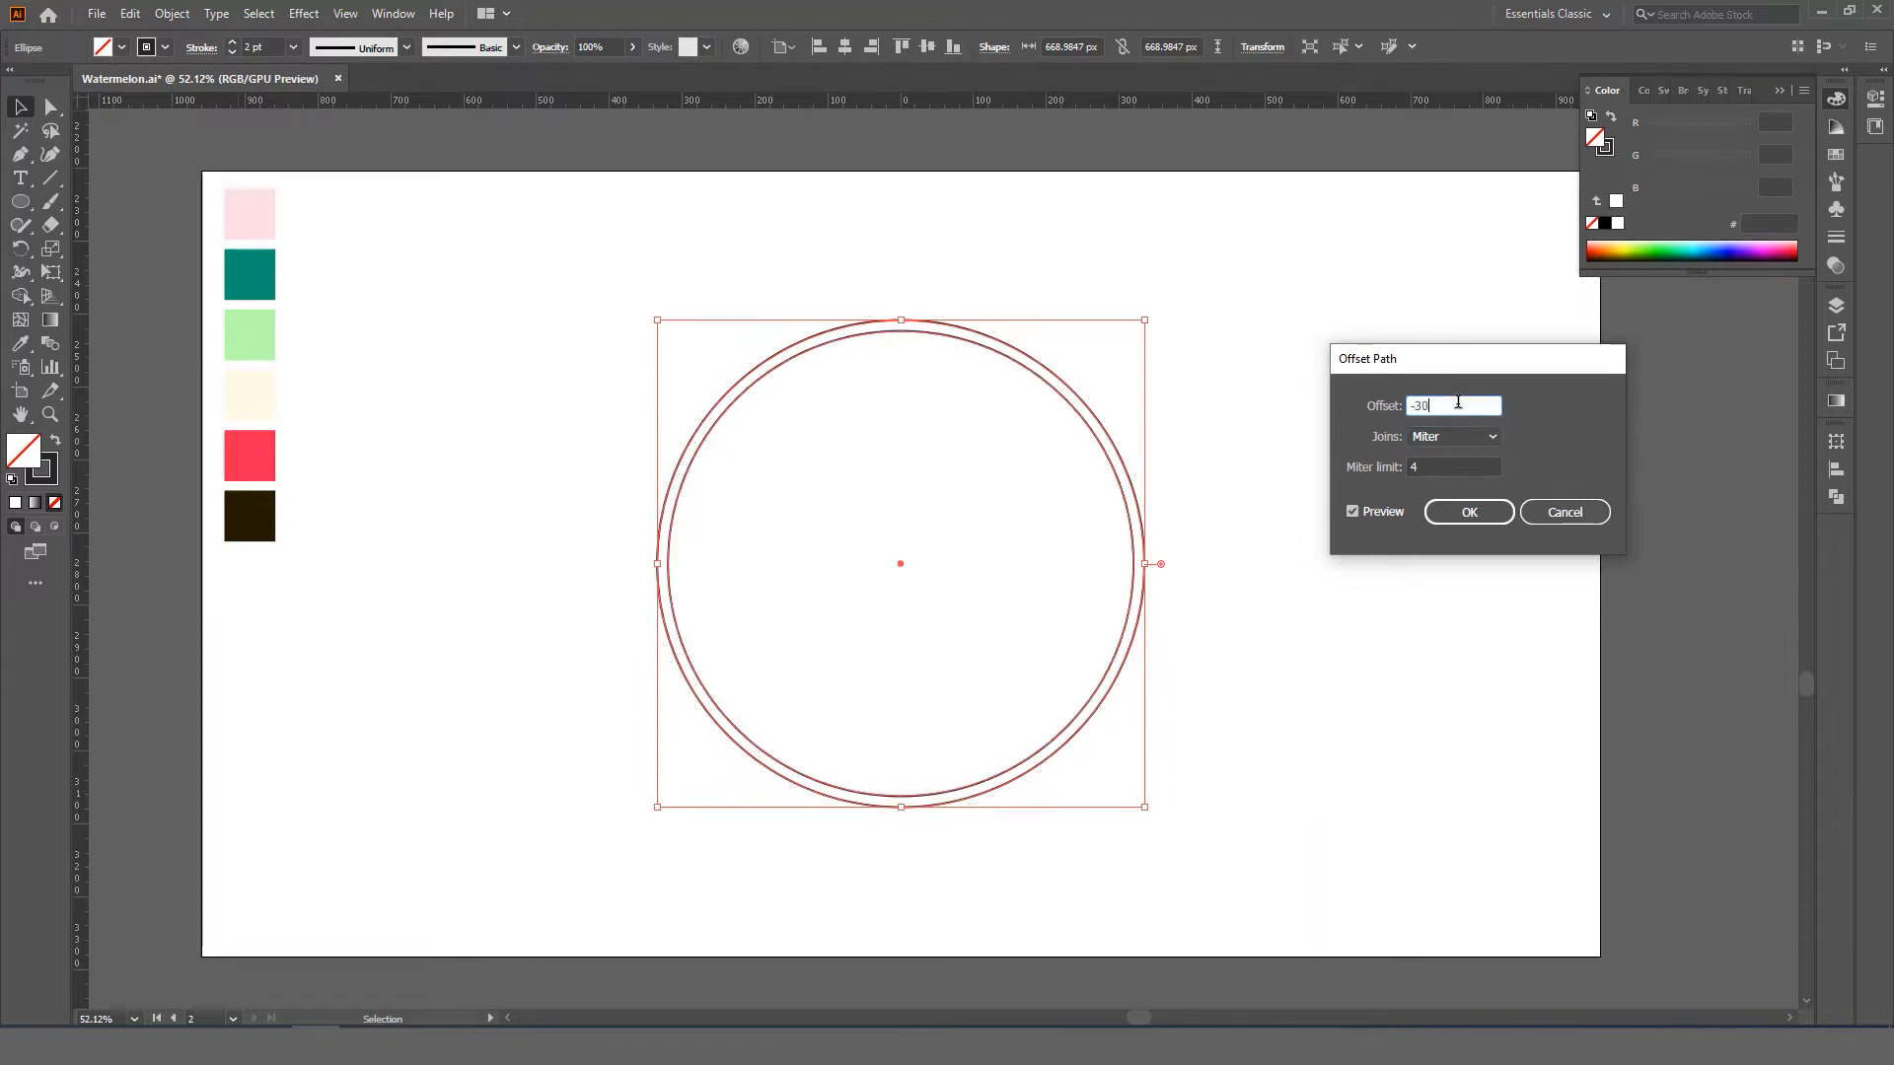
pyautogui.write('30')
pyautogui.press('Tab')
pyautogui.click(1458, 403)
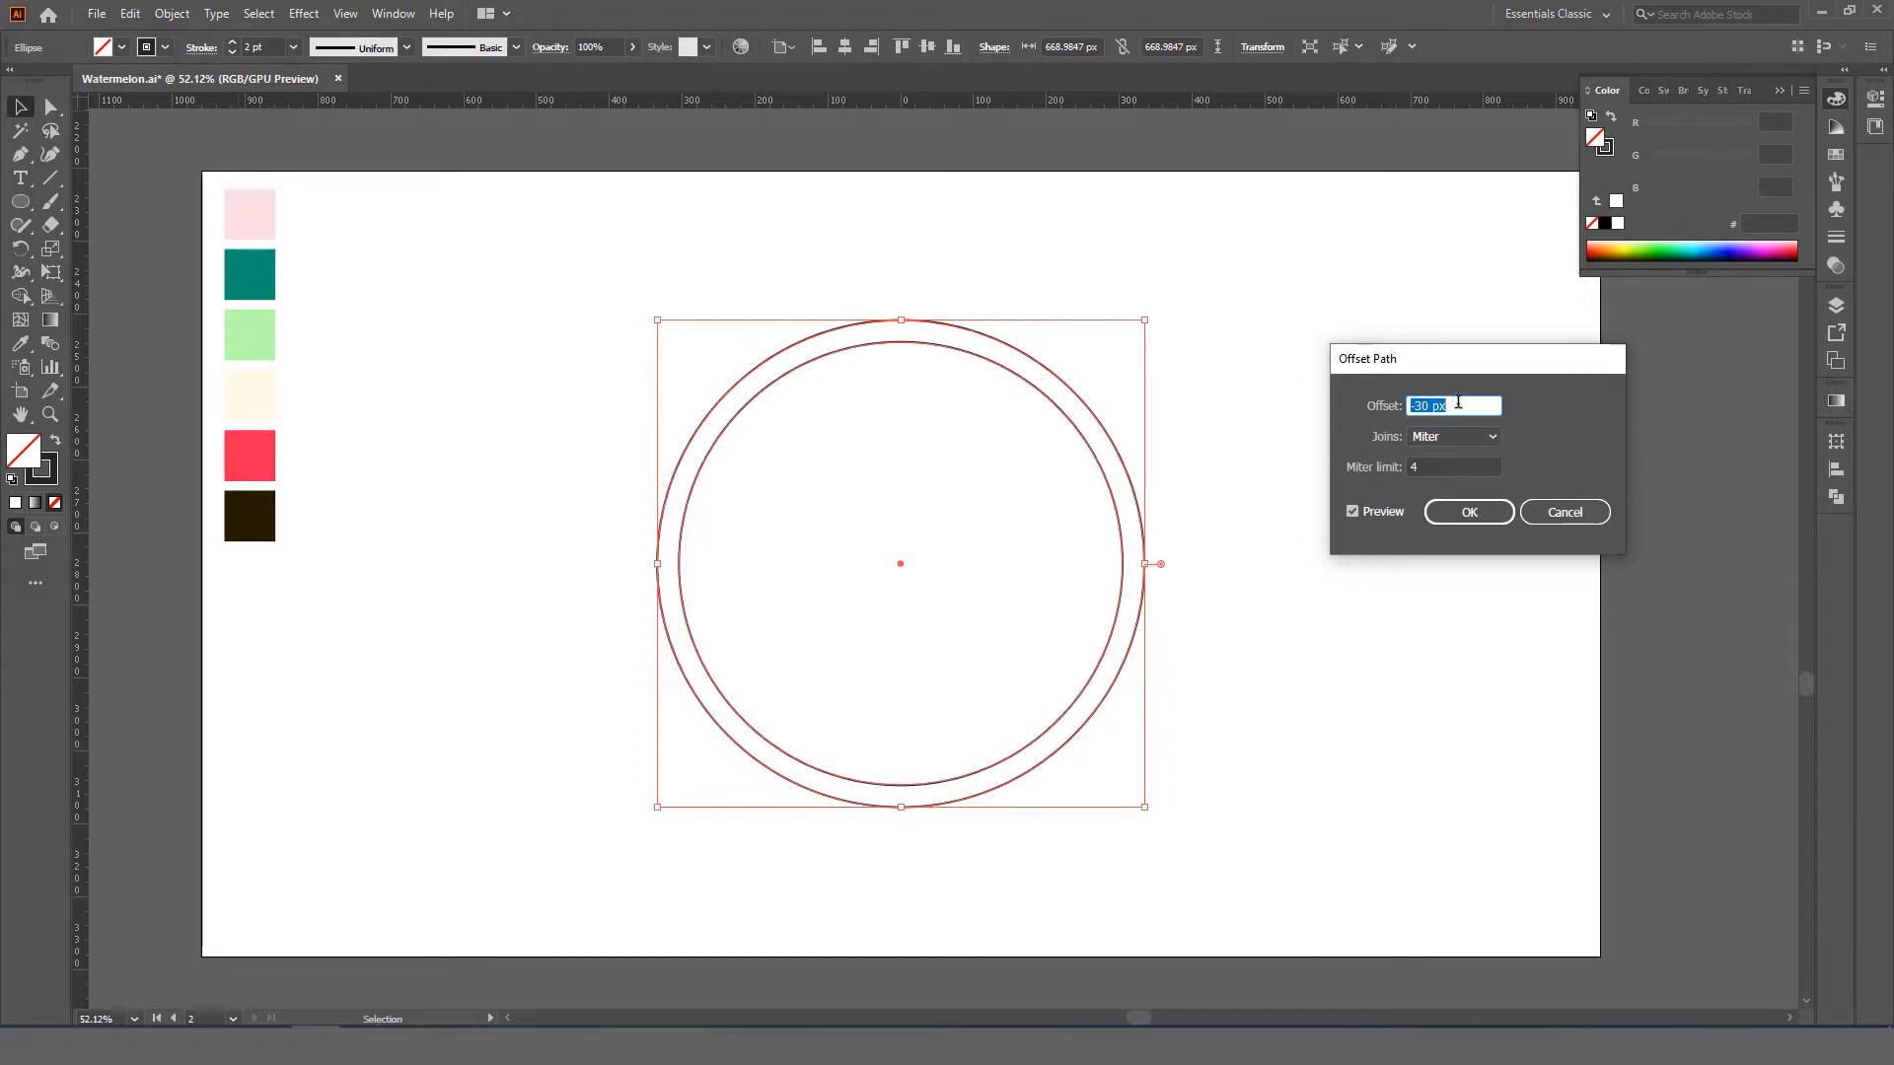
pyautogui.click(1468, 512)
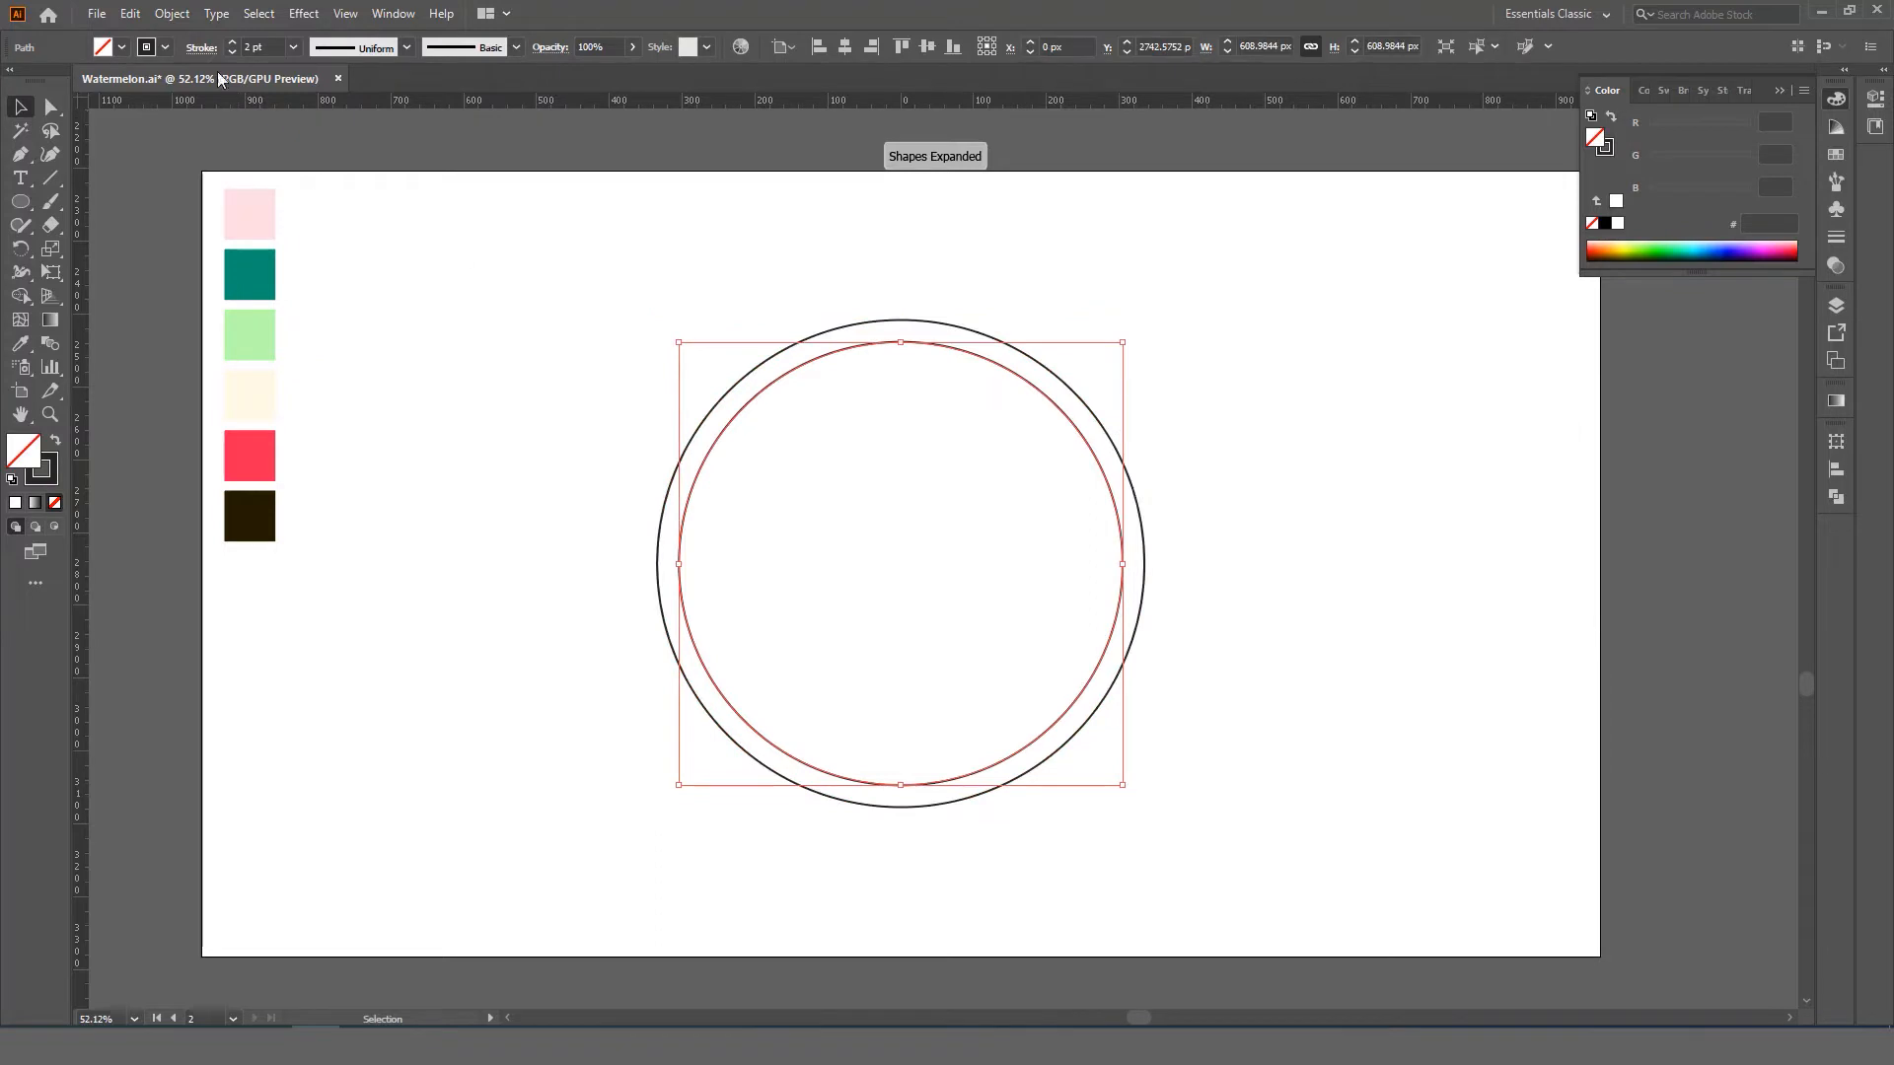
# - Add a third, innermost circle by offsetting the inner circle's path by -30 px
pyautogui.click(172, 13)
pyautogui.moveTo(270, 483)
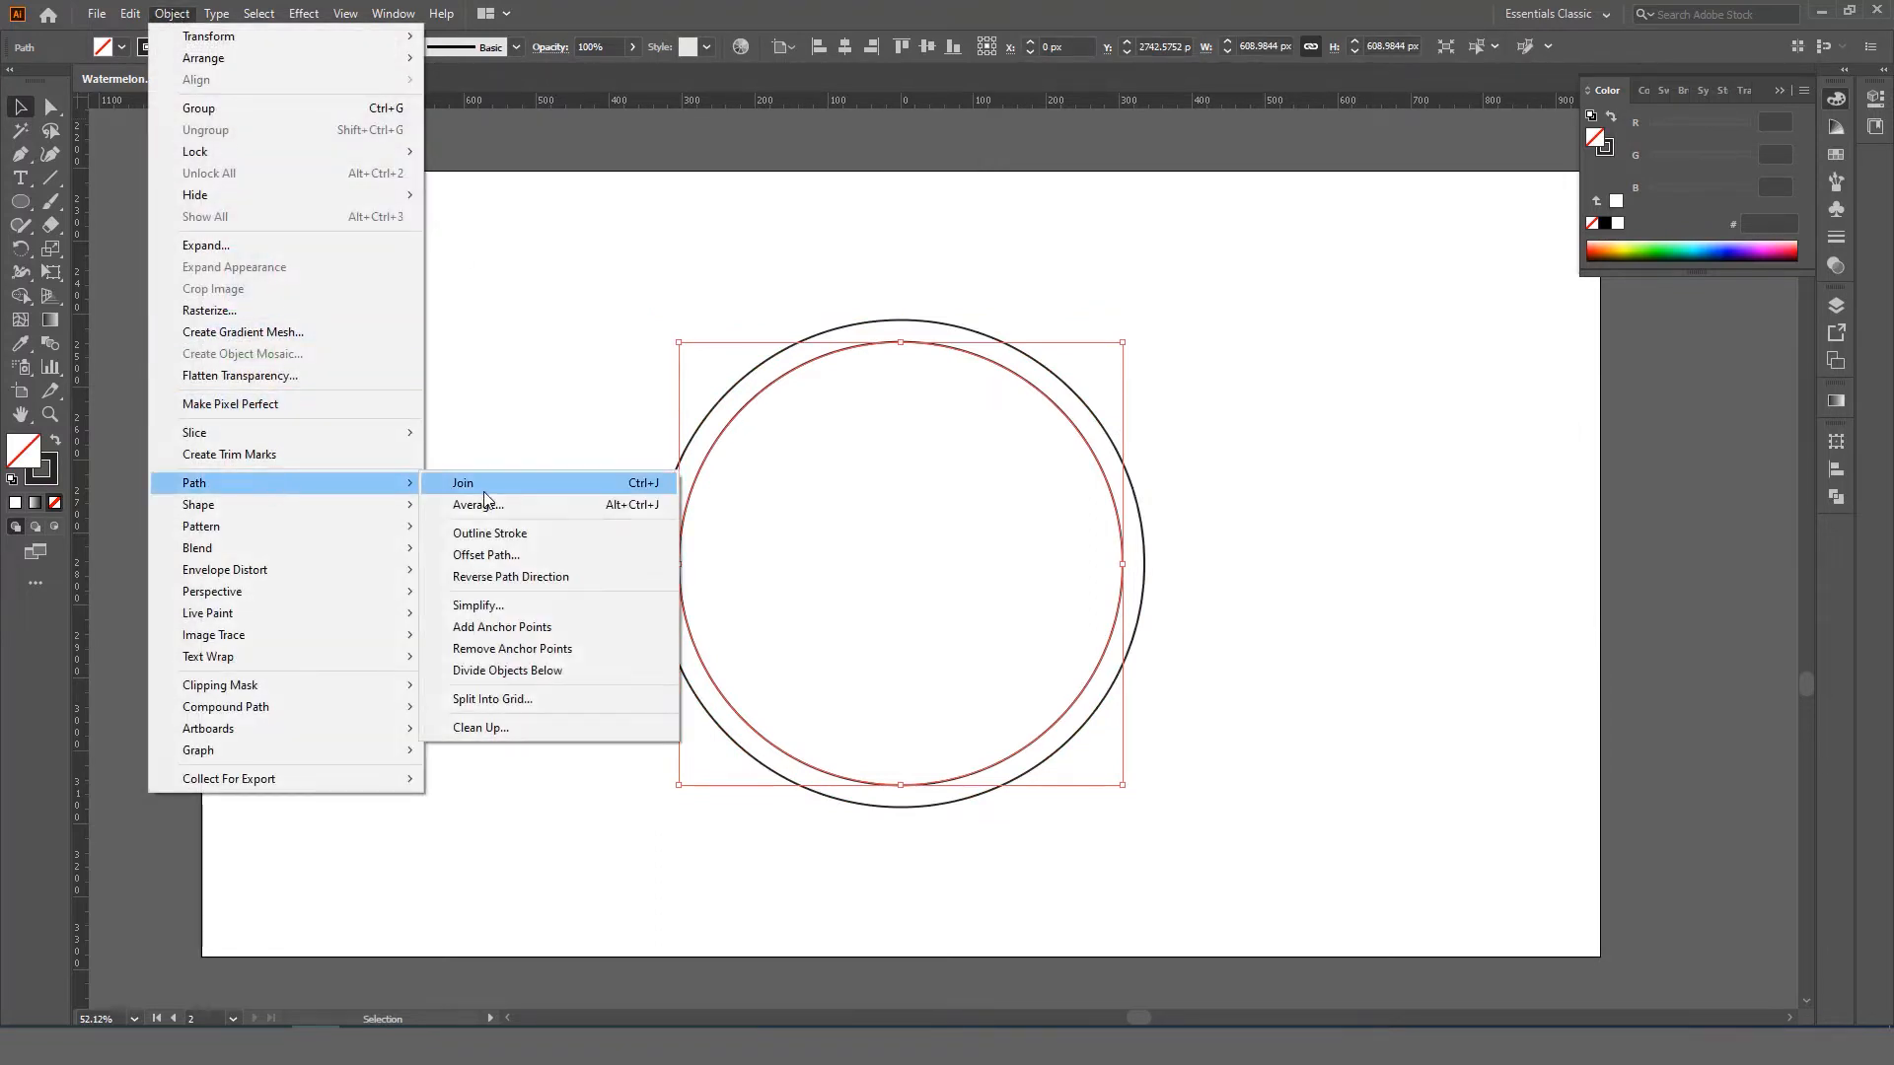
pyautogui.click(489, 554)
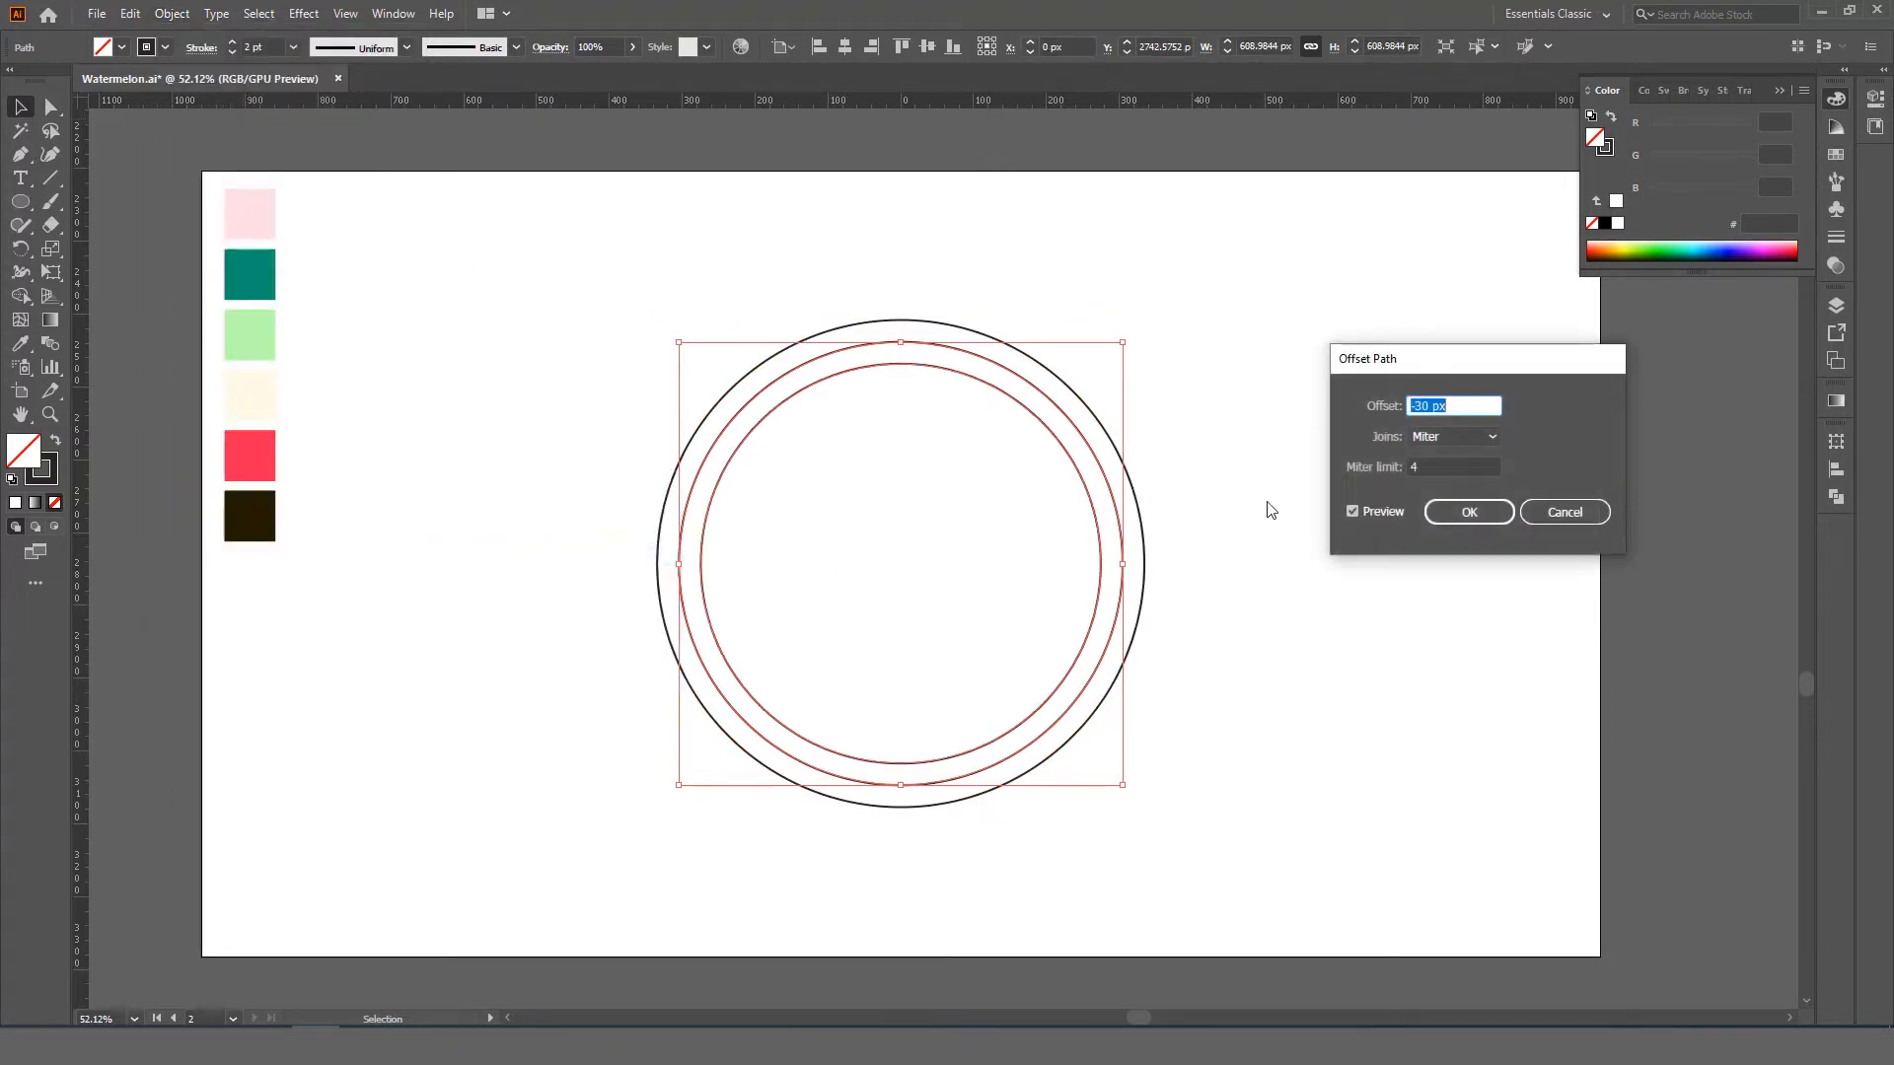
pyautogui.click(1480, 405)
pyautogui.click(1470, 512)
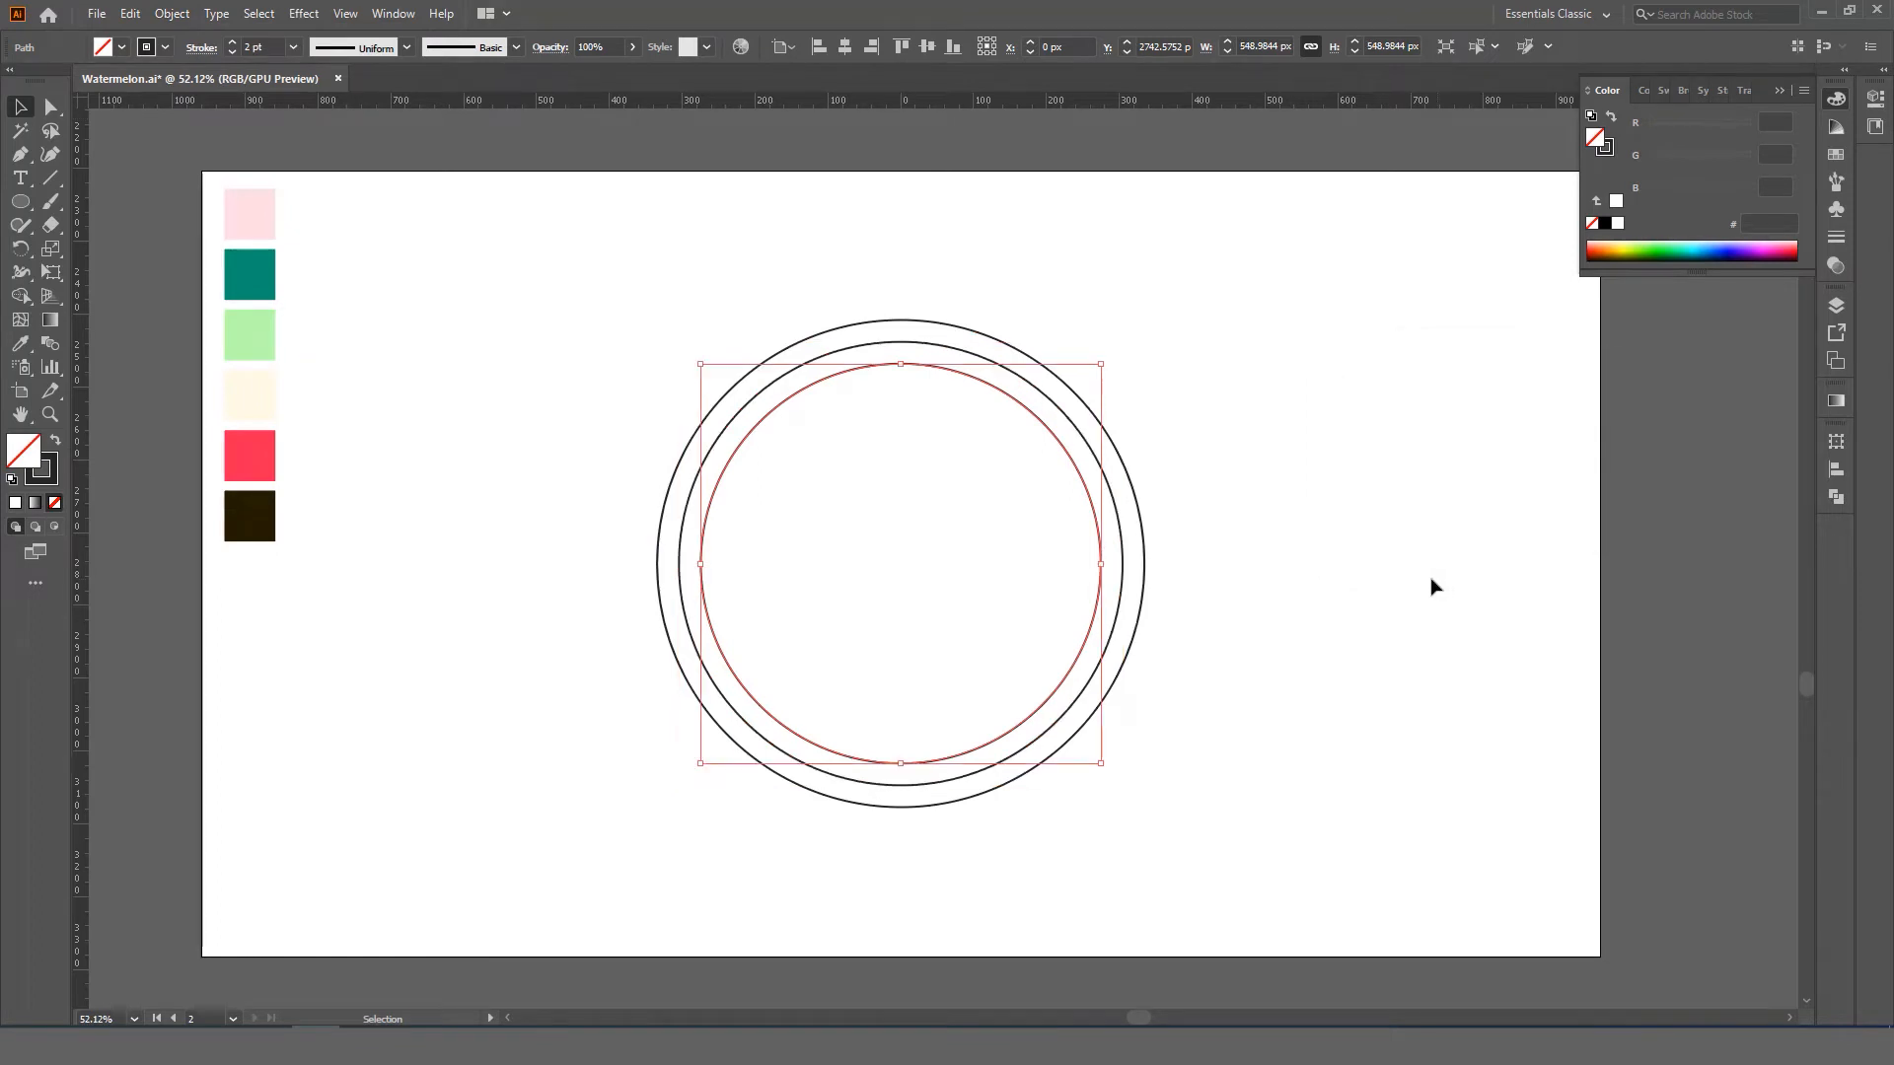
# - Group the three concentric circles
pyautogui.click(1434, 587)
pyautogui.moveTo(578, 295); pyautogui.dragTo(1256, 685)
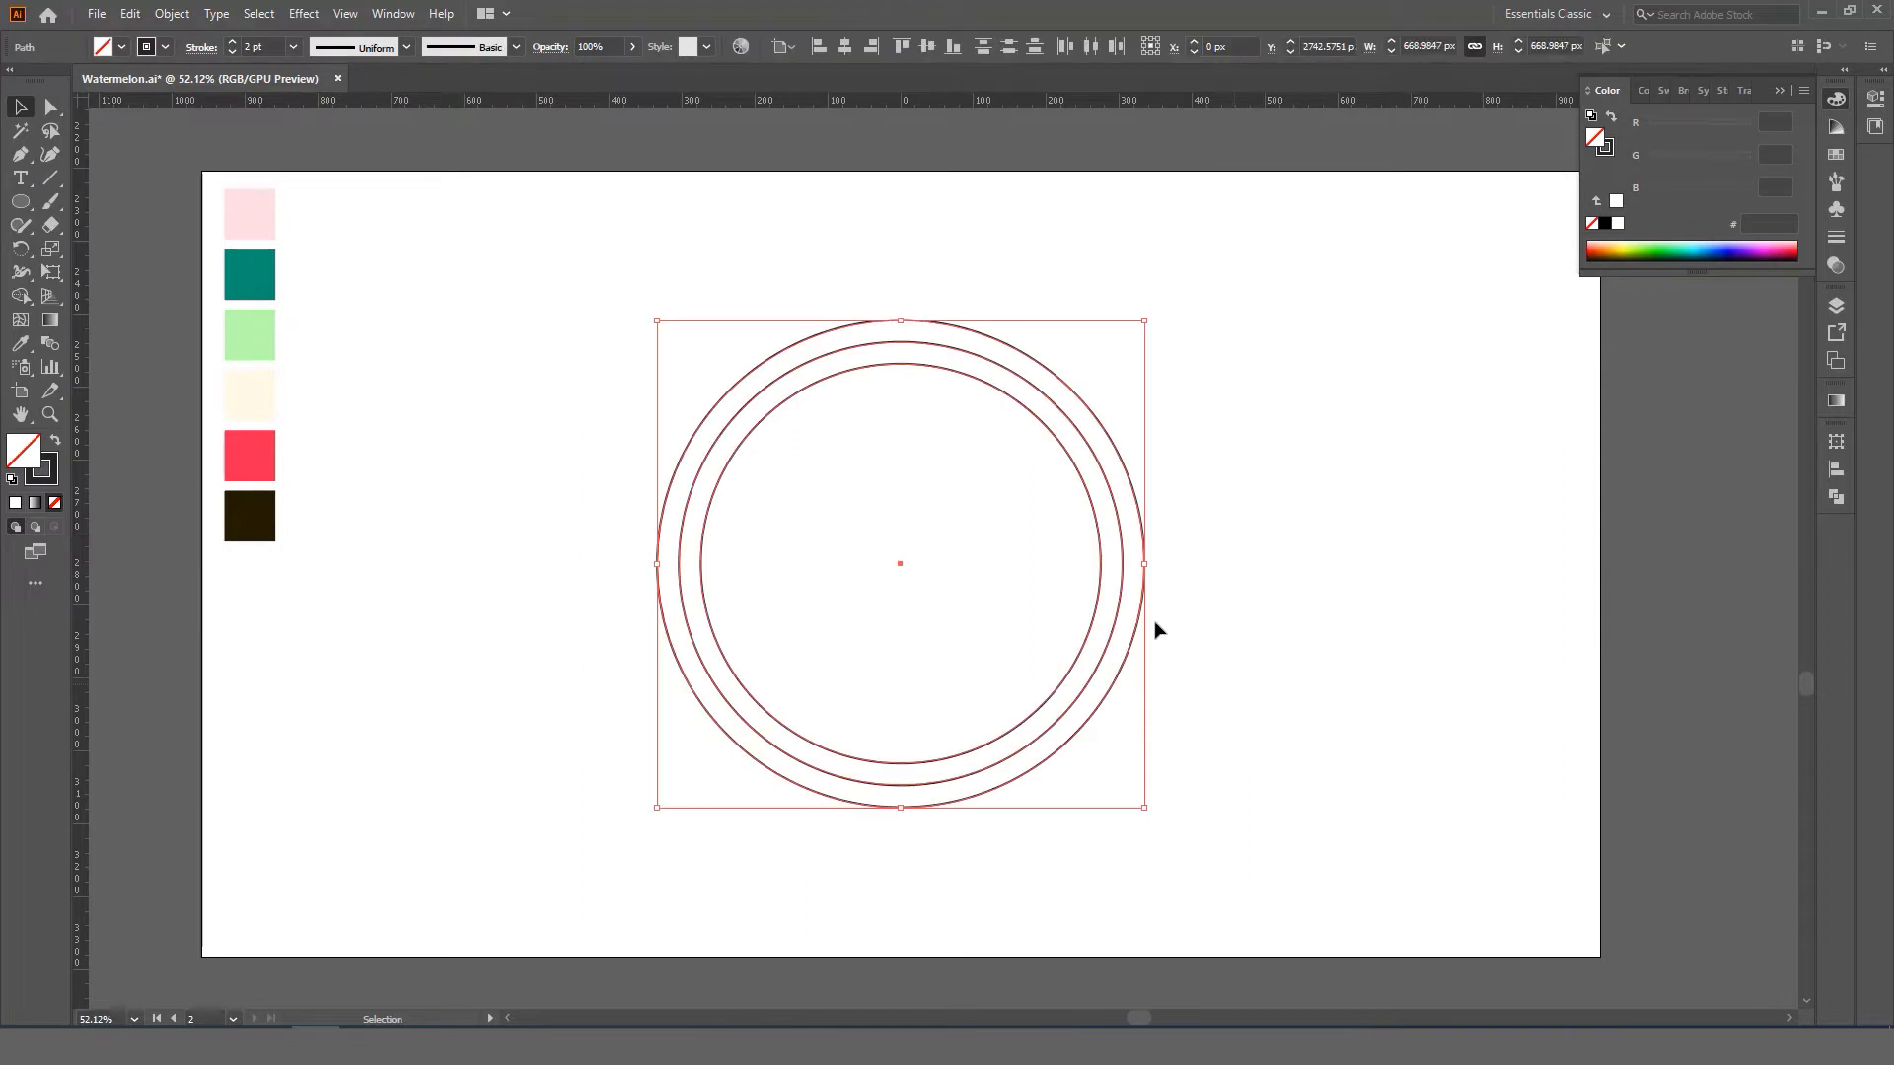
pyautogui.rightClick(990, 433)
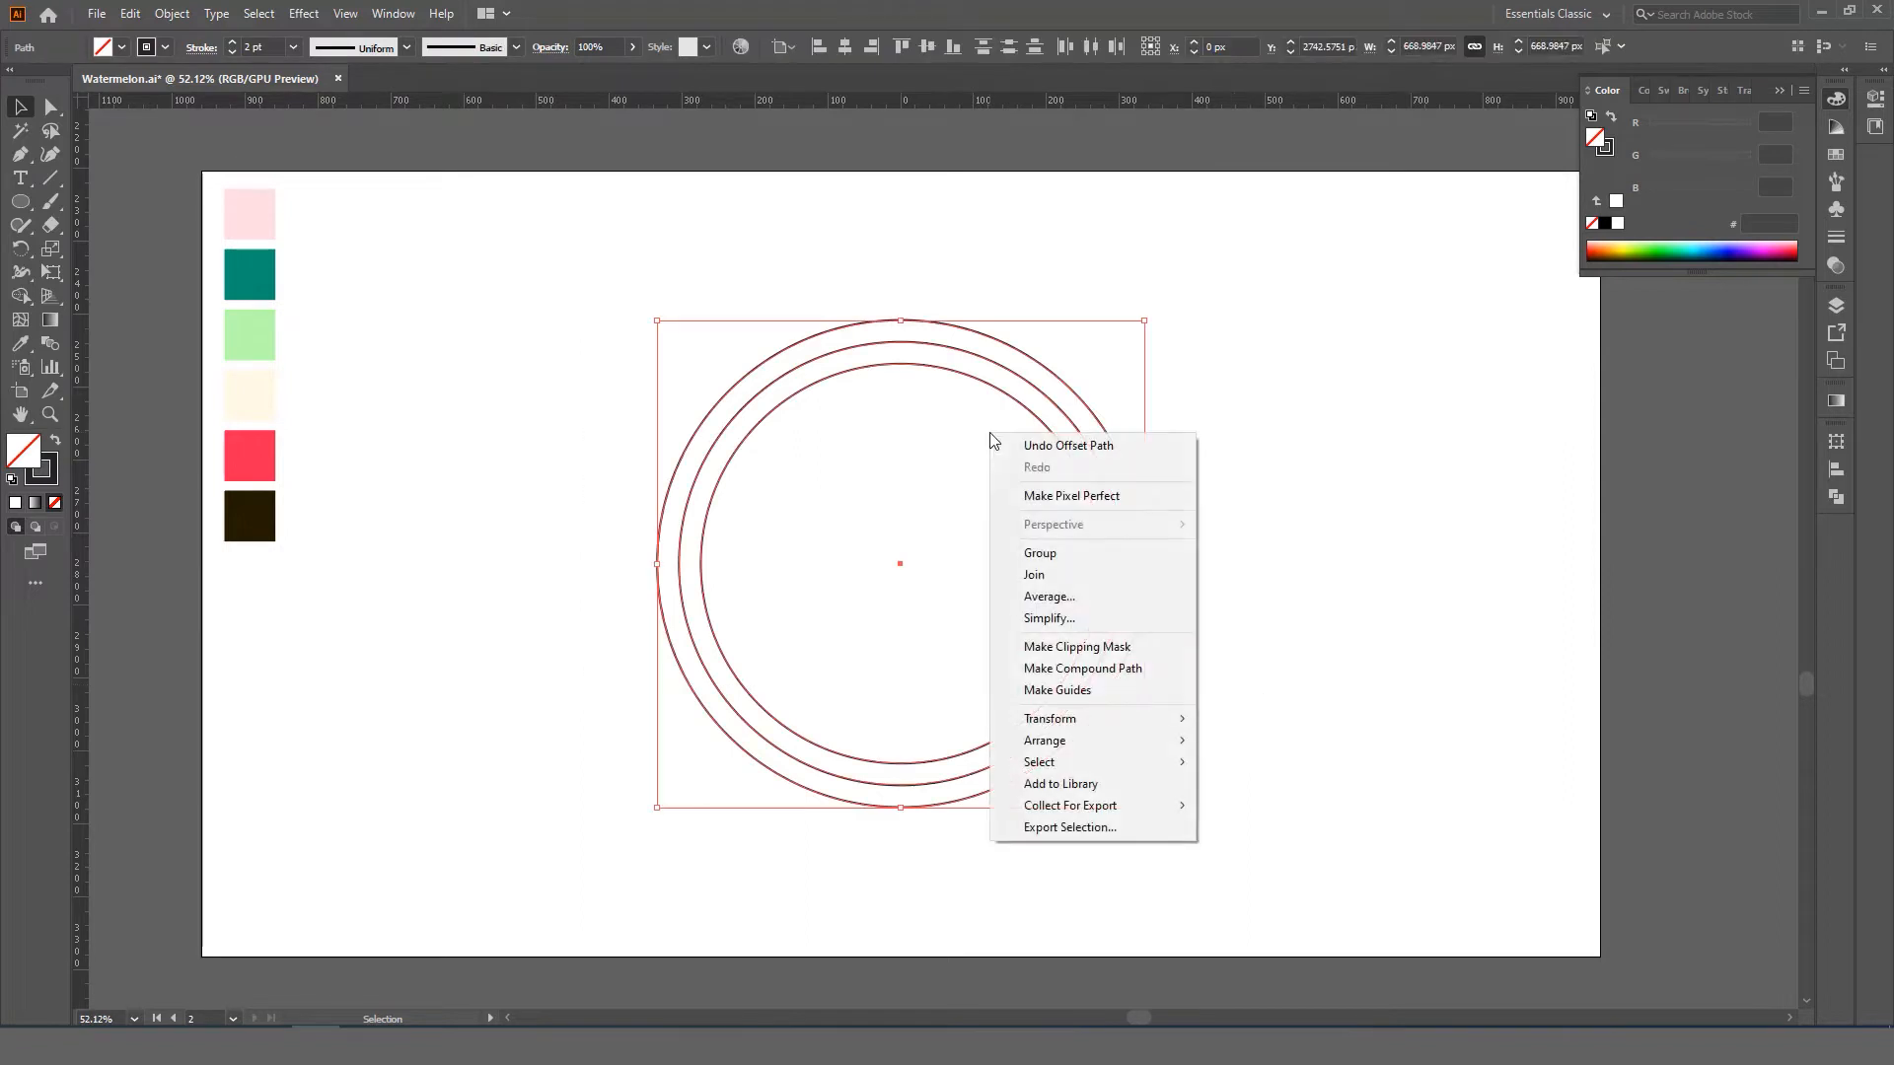
pyautogui.click(1078, 555)
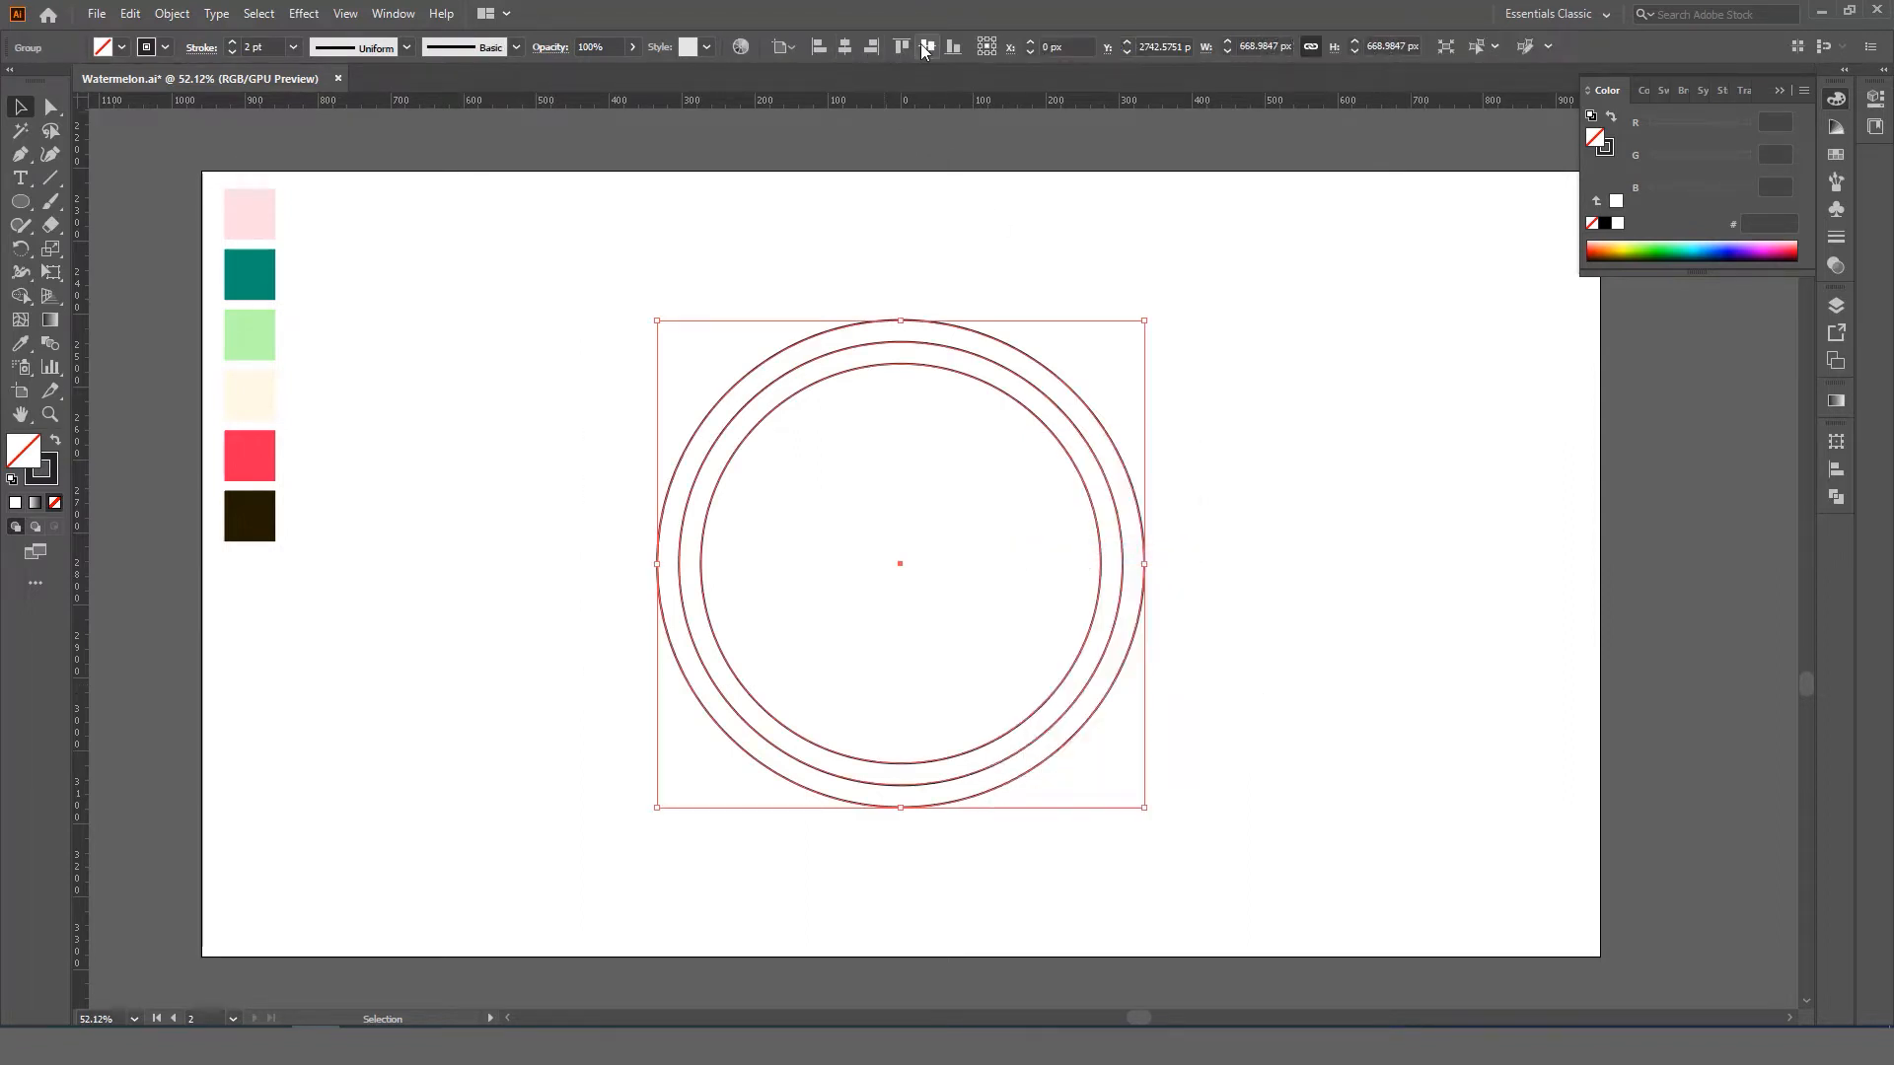
pyautogui.click(1085, 341)
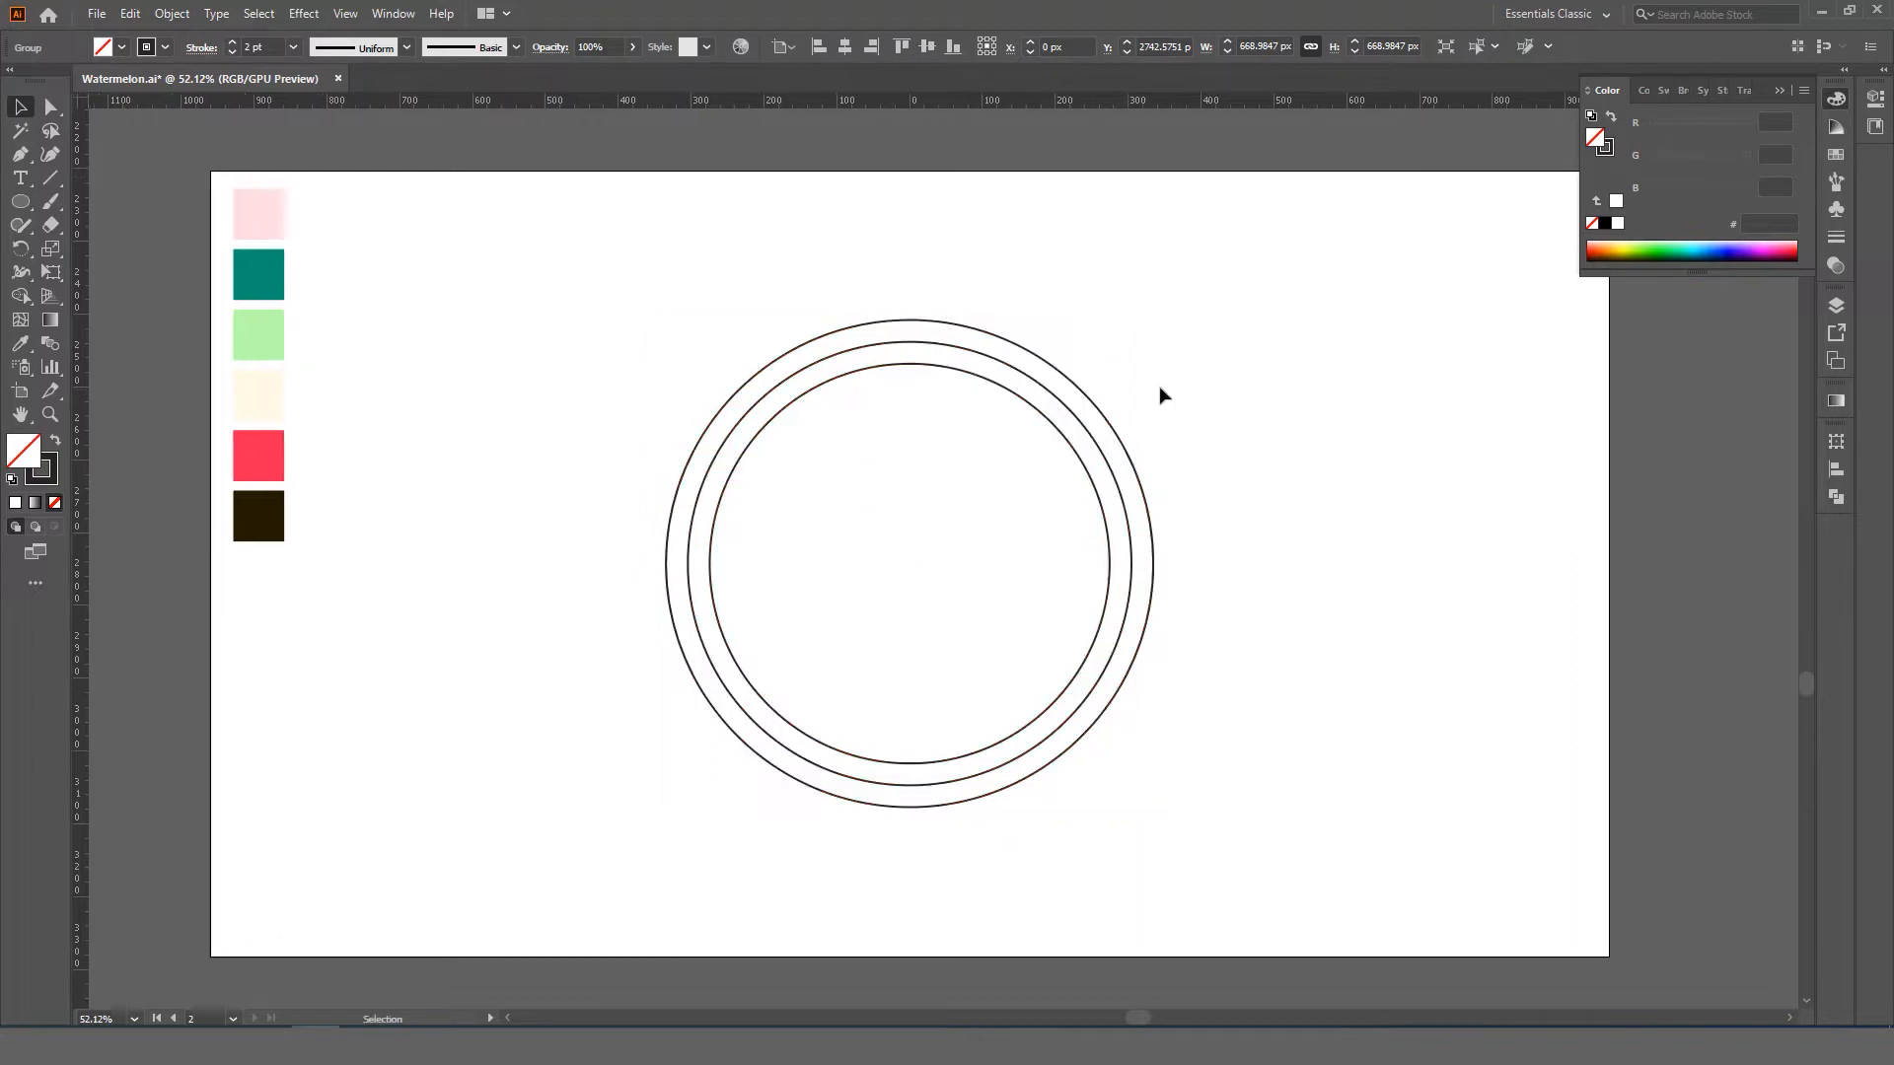
# - Draw a horizontal line about 972 px long above the circles
pyautogui.click(51, 178)
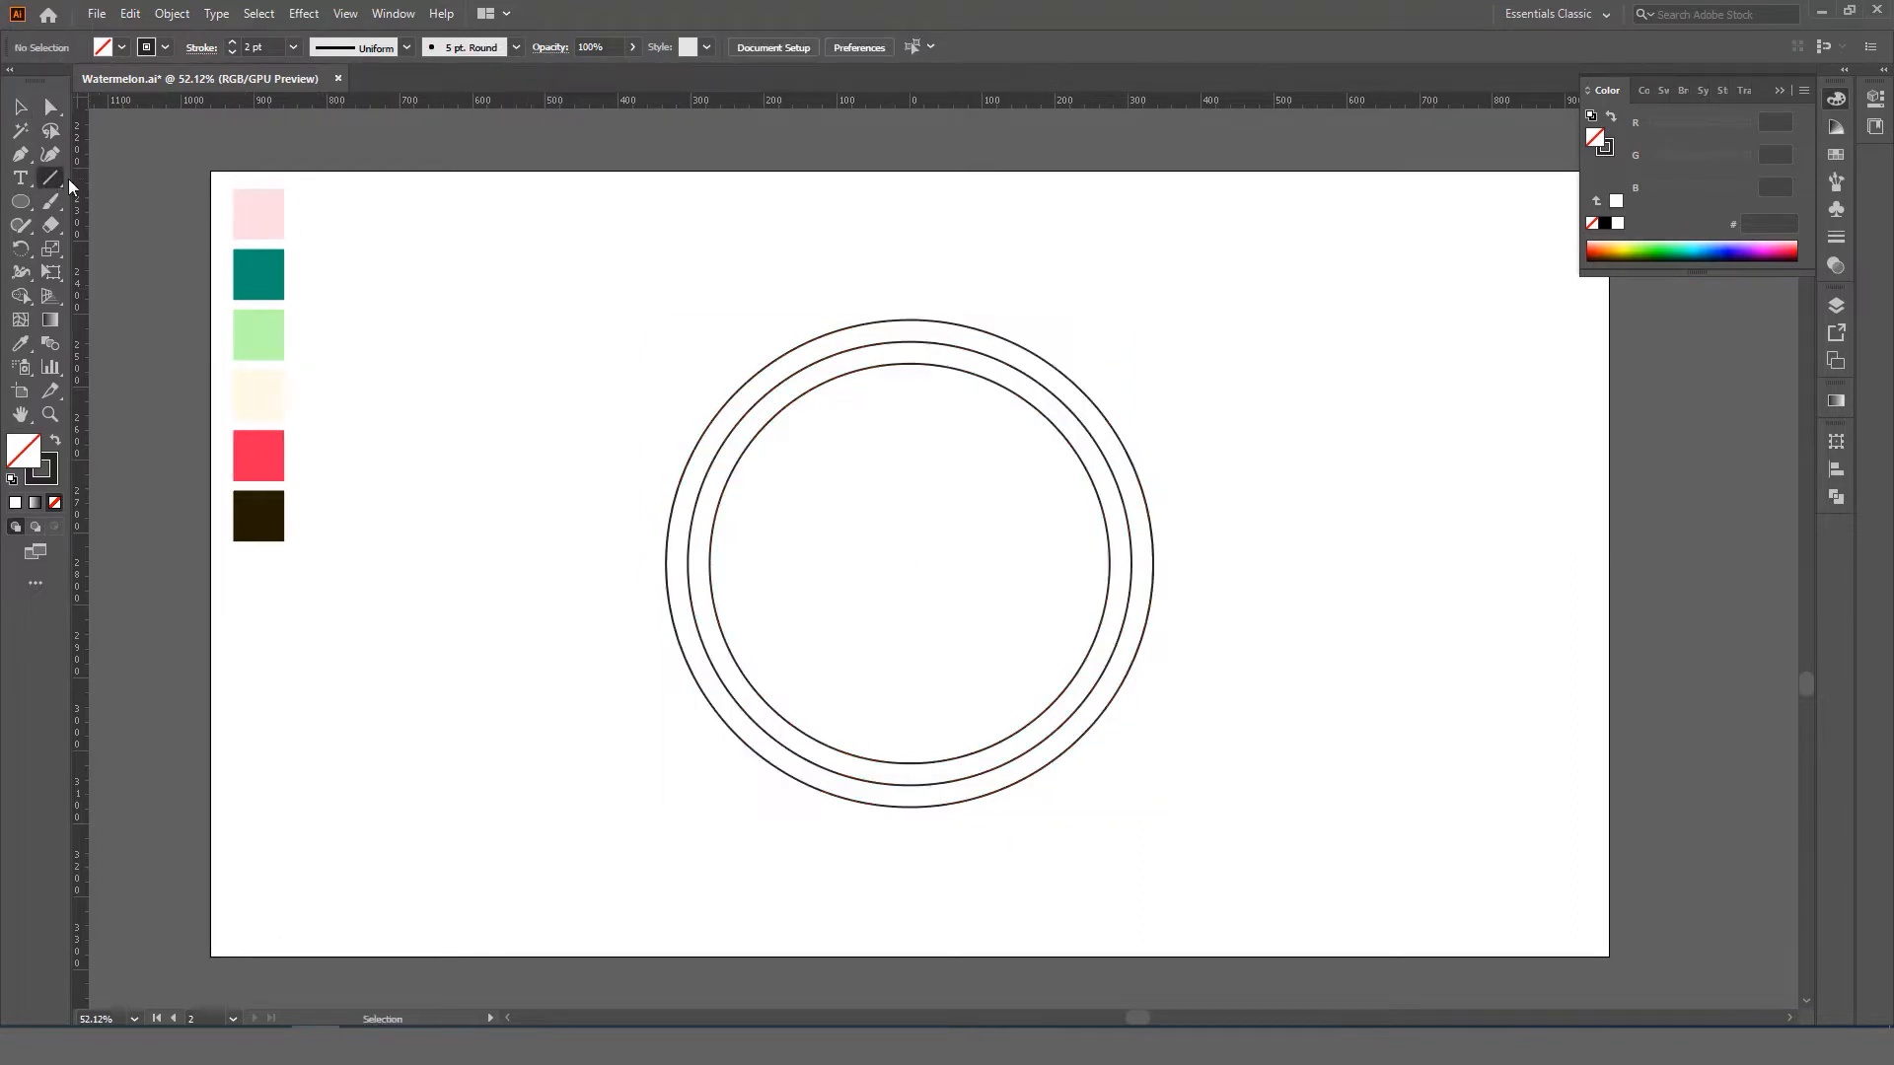
pyautogui.moveTo(54, 180); pyautogui.dragTo(161, 182)
pyautogui.moveTo(595, 264); pyautogui.dragTo(1304, 258)
pyautogui.press('v')
pyautogui.click(894, 188)
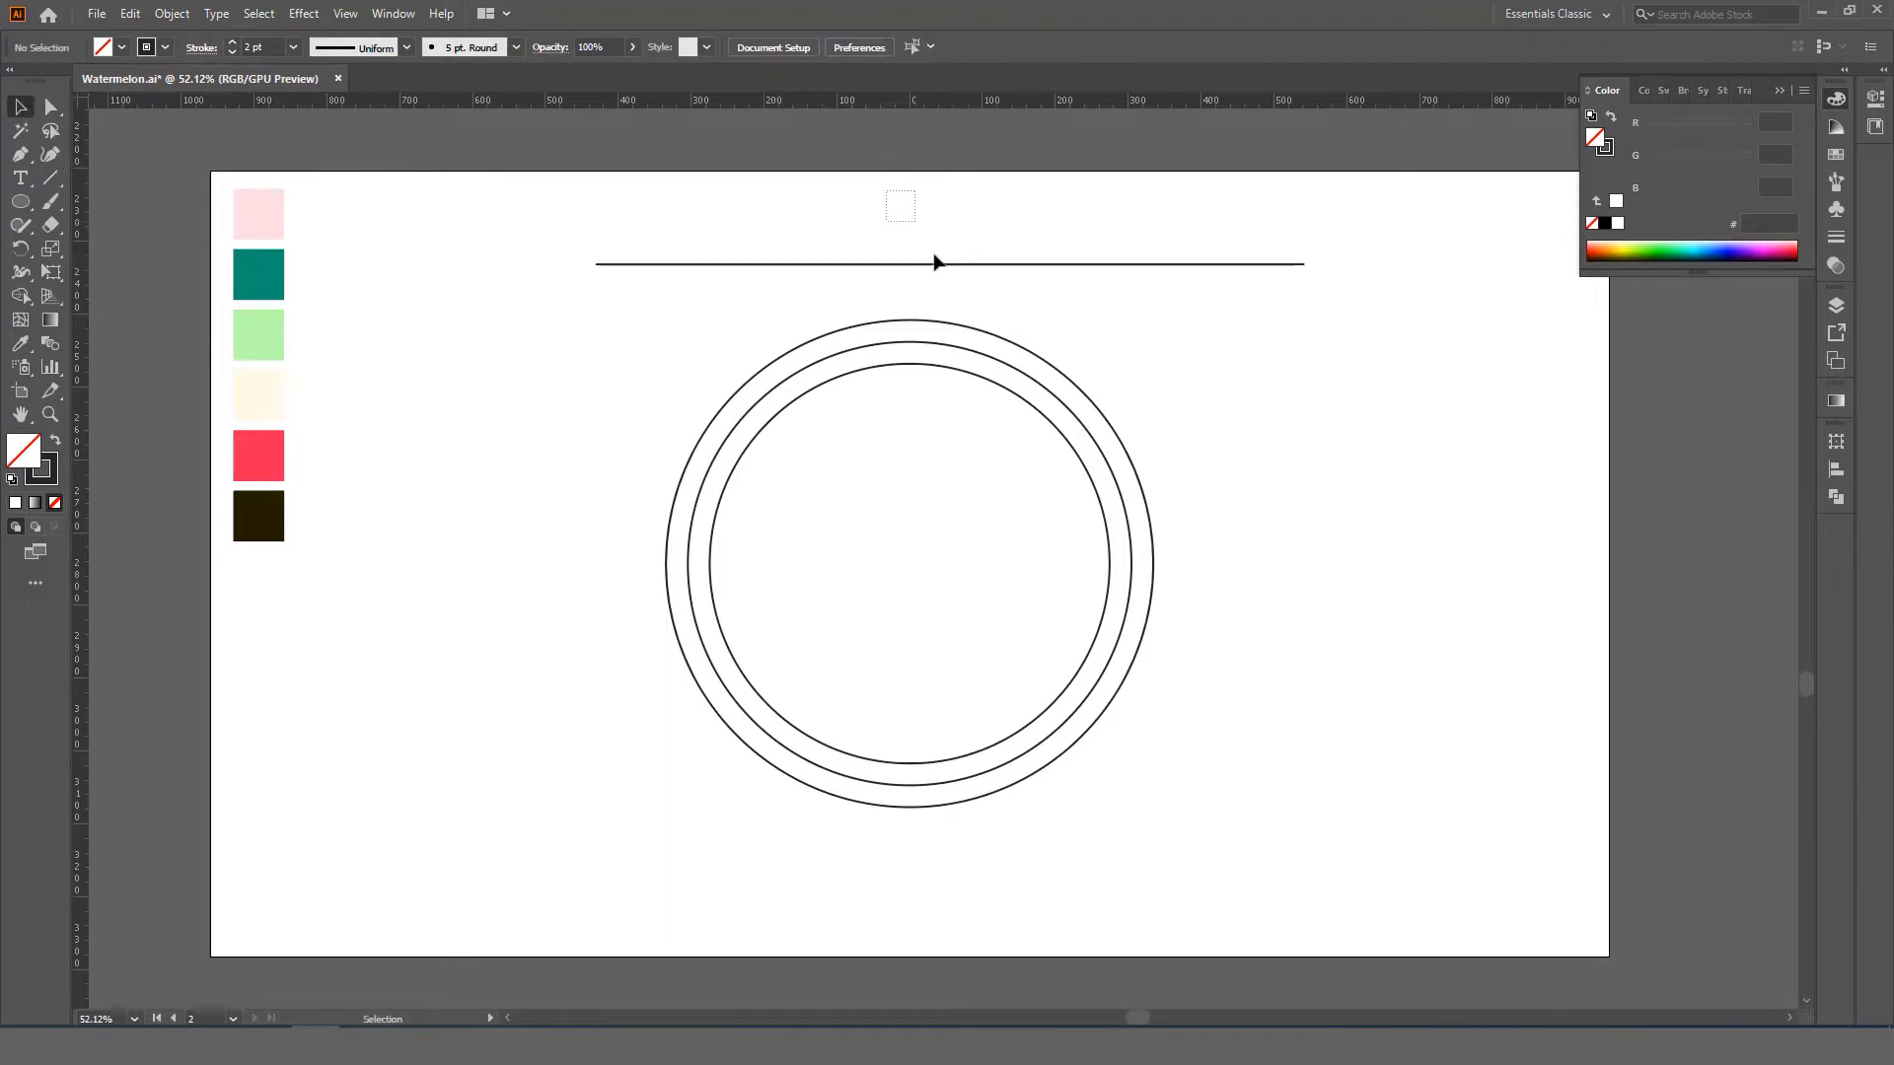
# - Centre the line horizontally and vertically on the artboard so it crosses the middle of the circles
pyautogui.click(899, 263)
pyautogui.click(850, 51)
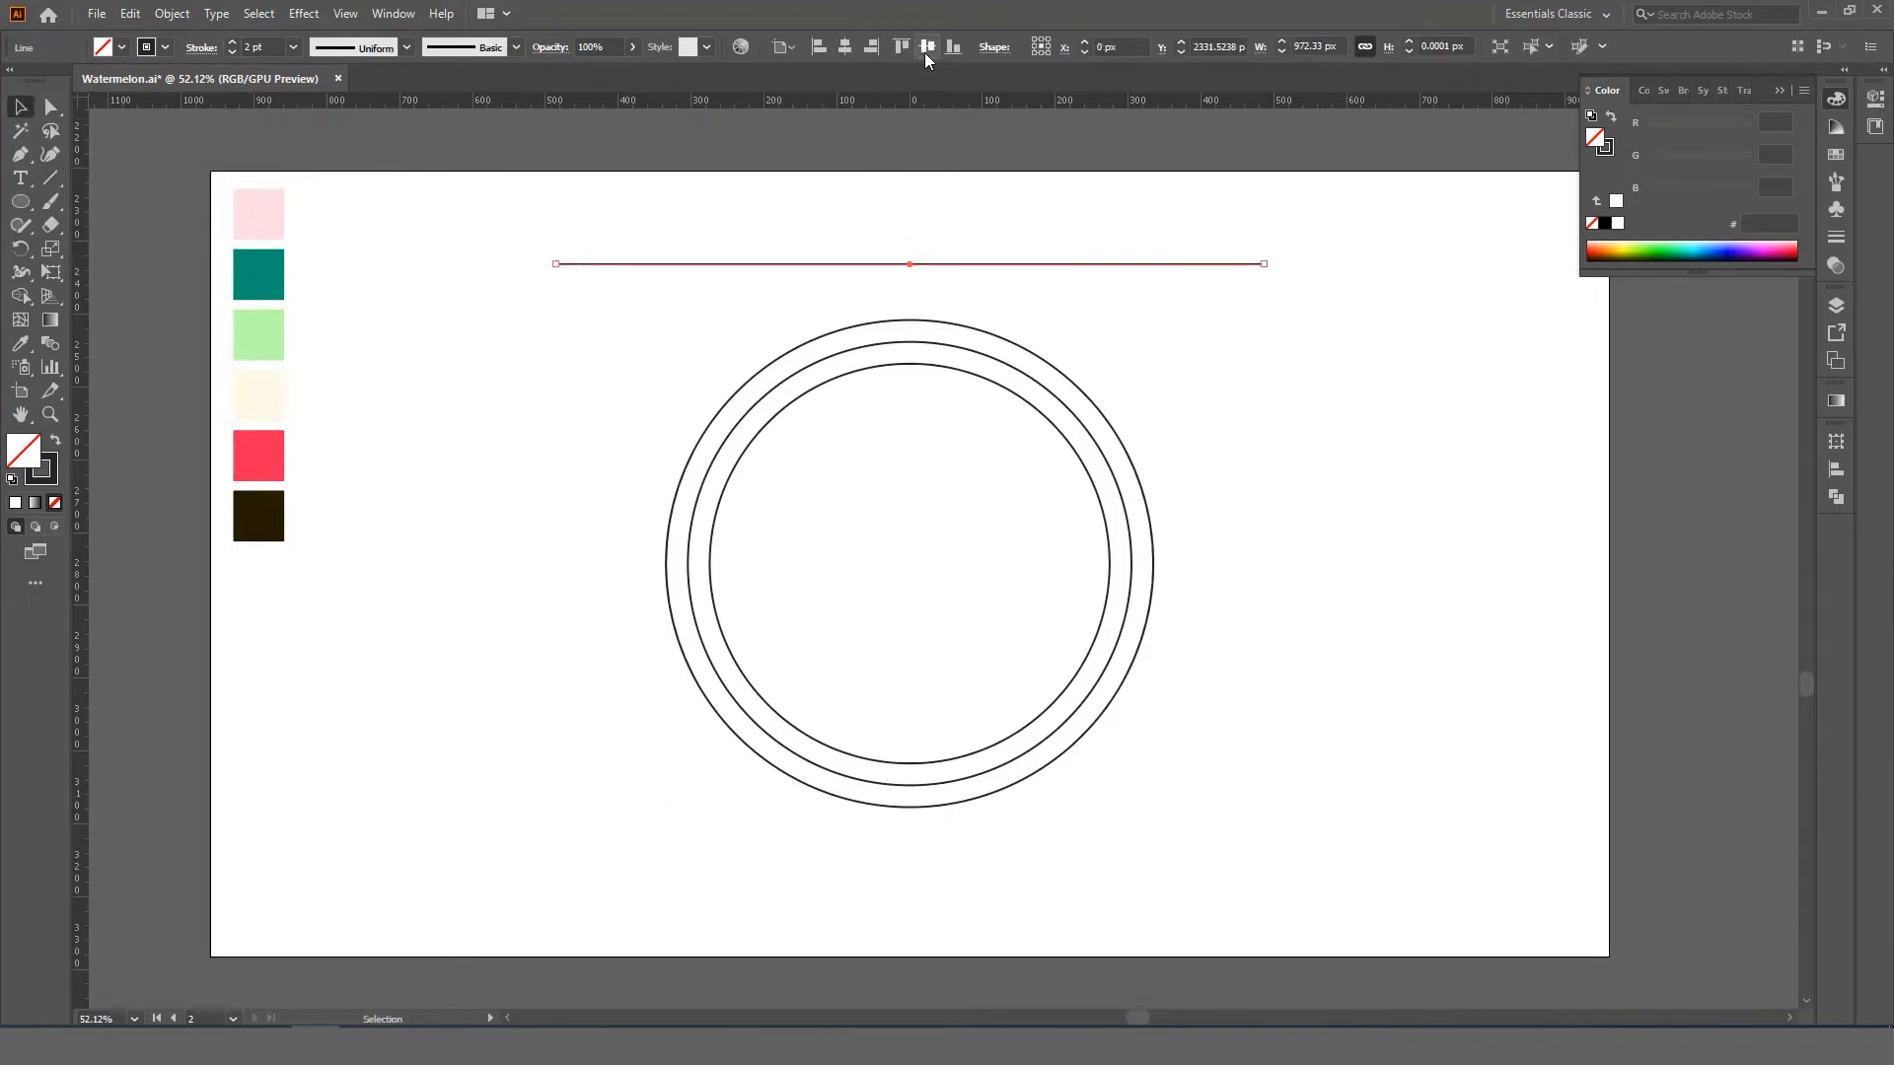
pyautogui.click(925, 51)
pyautogui.click(1211, 431)
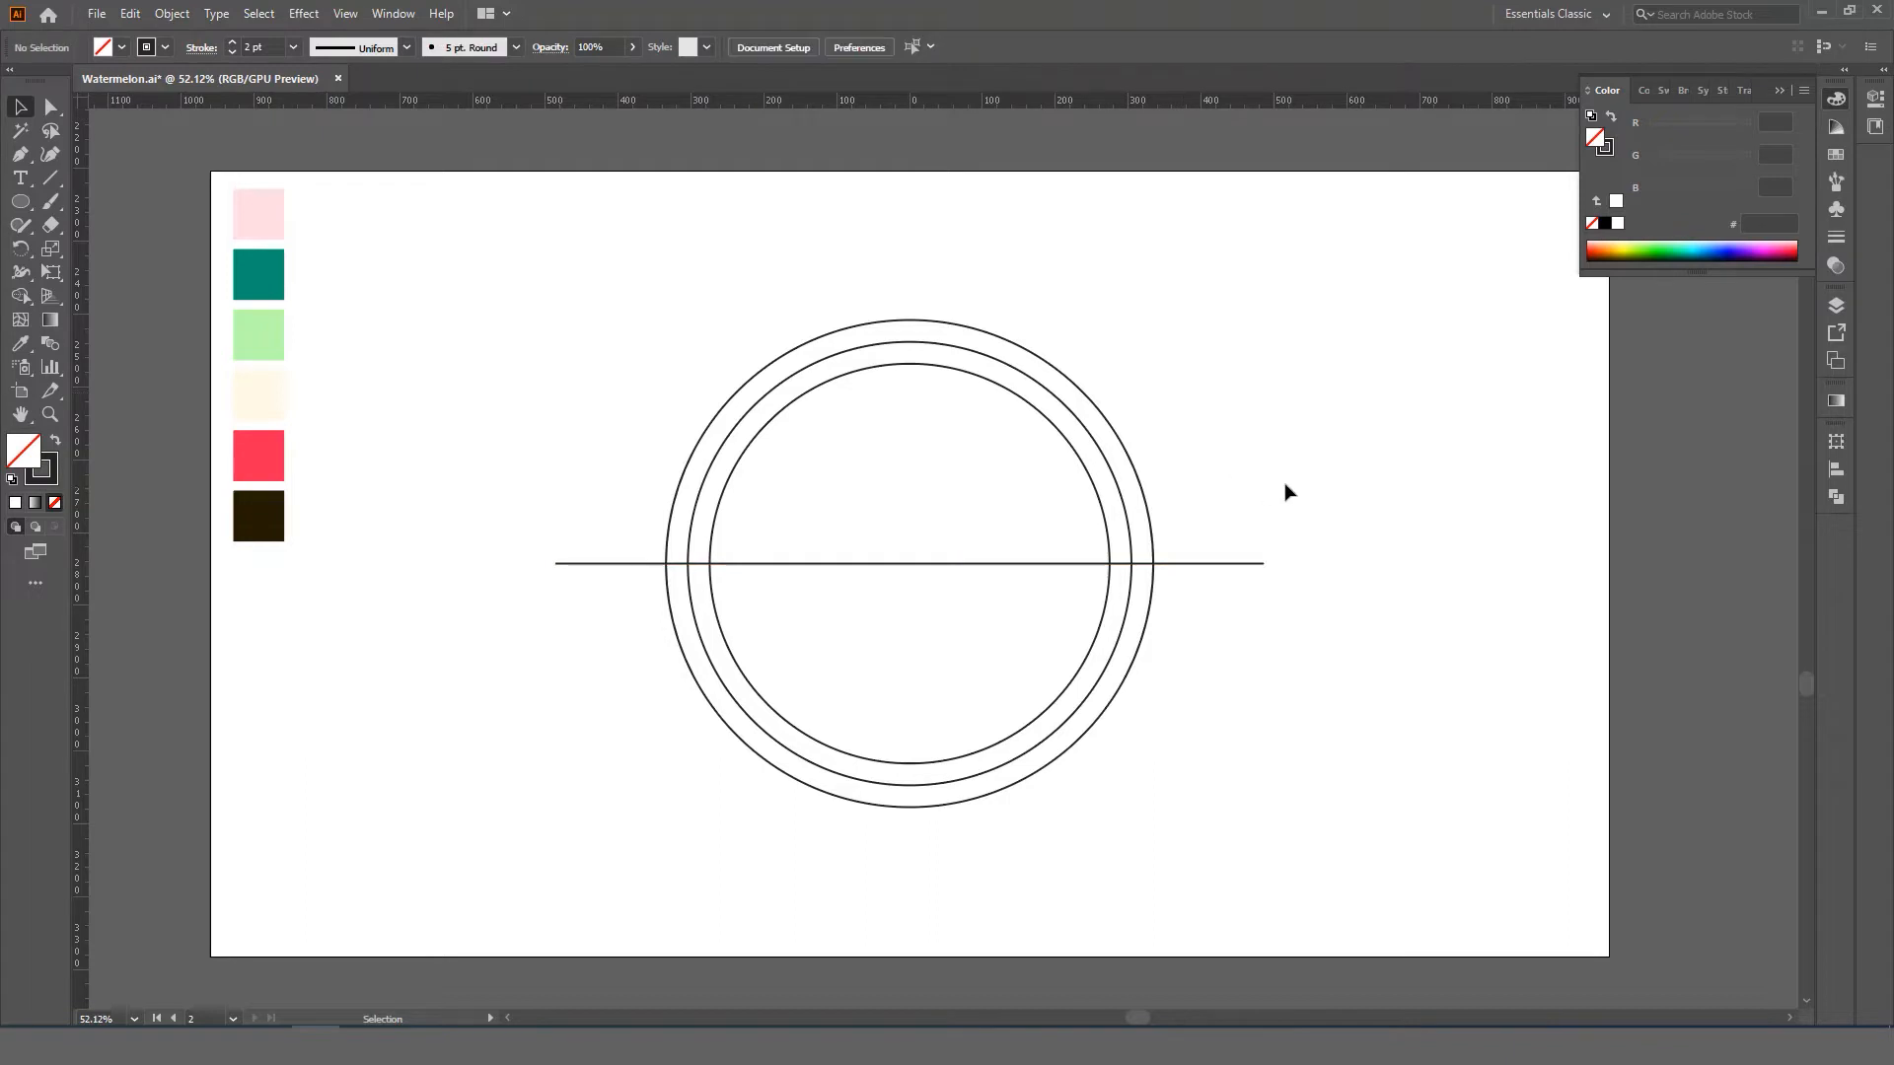
# - Cut the three circles in half by using the horizontal line with Divide Objects Below
pyautogui.moveTo(1311, 339); pyautogui.dragTo(1217, 683)
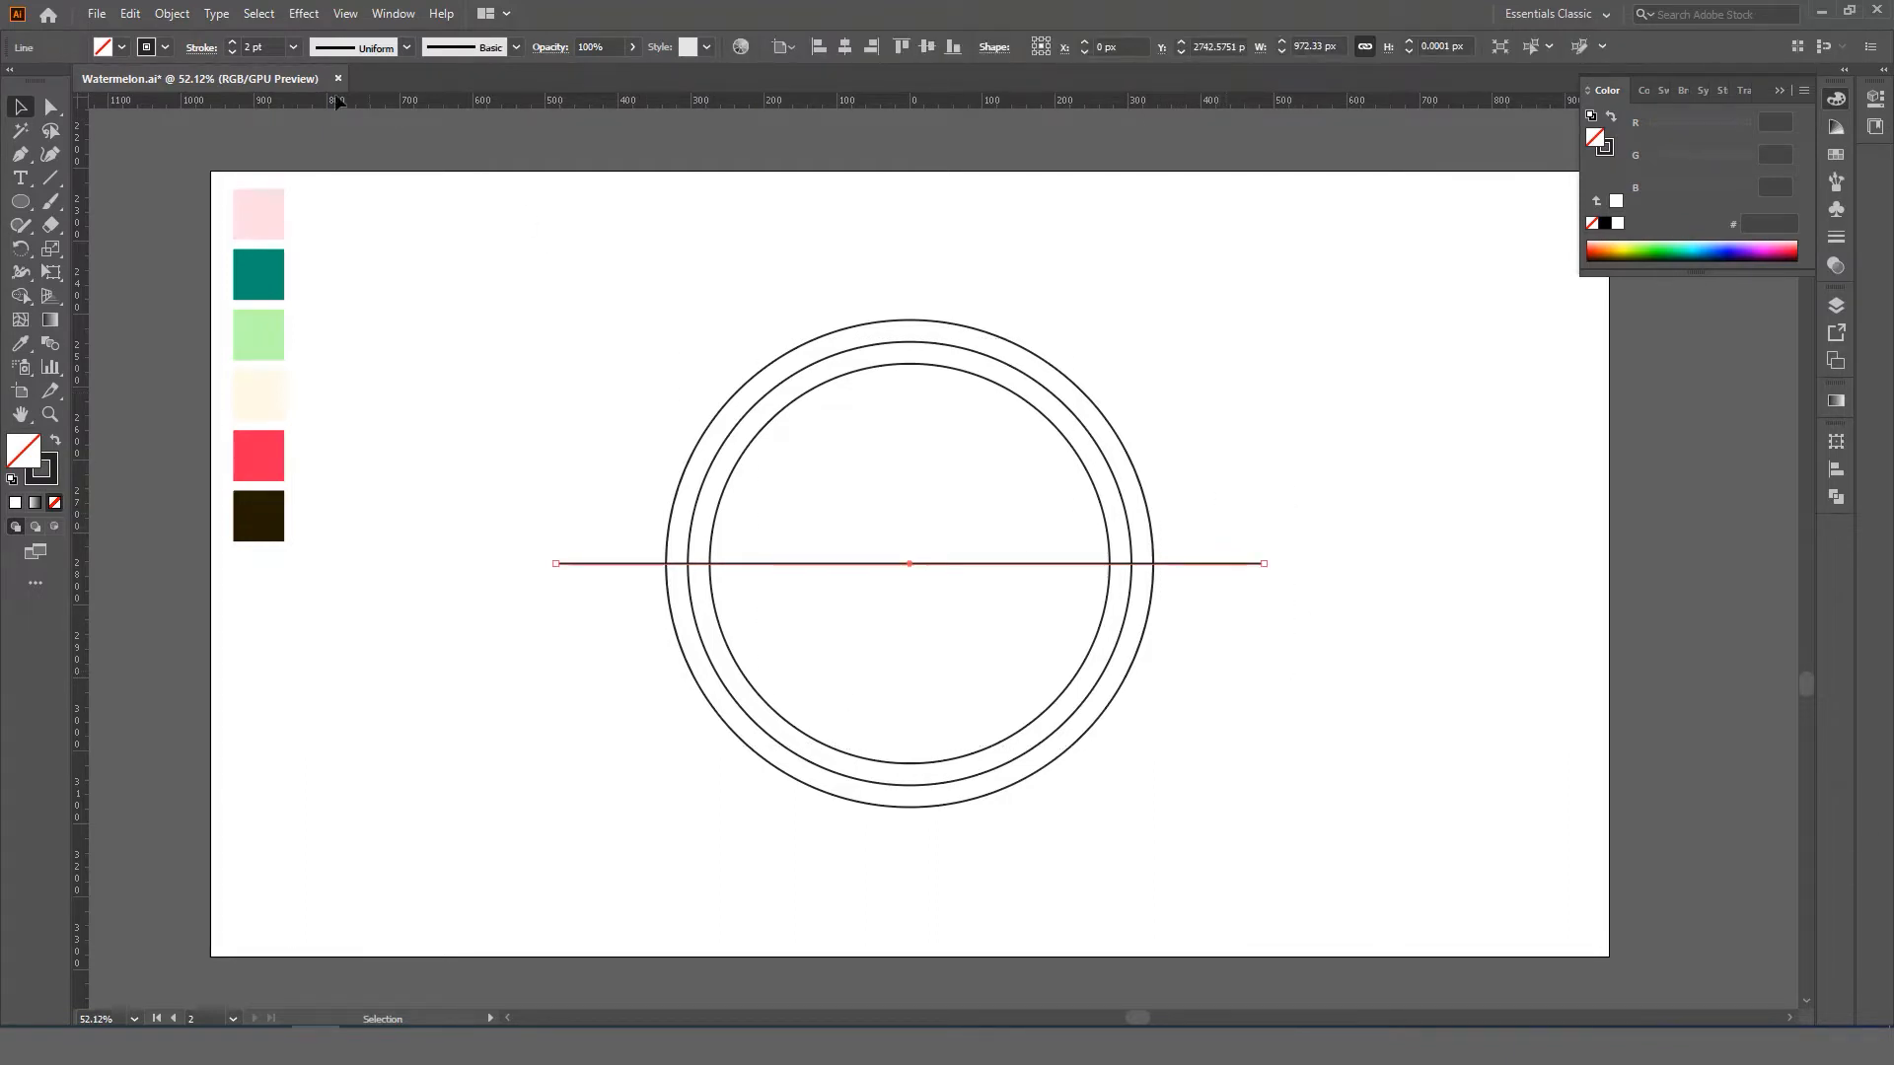
pyautogui.click(176, 16)
pyautogui.moveTo(290, 481)
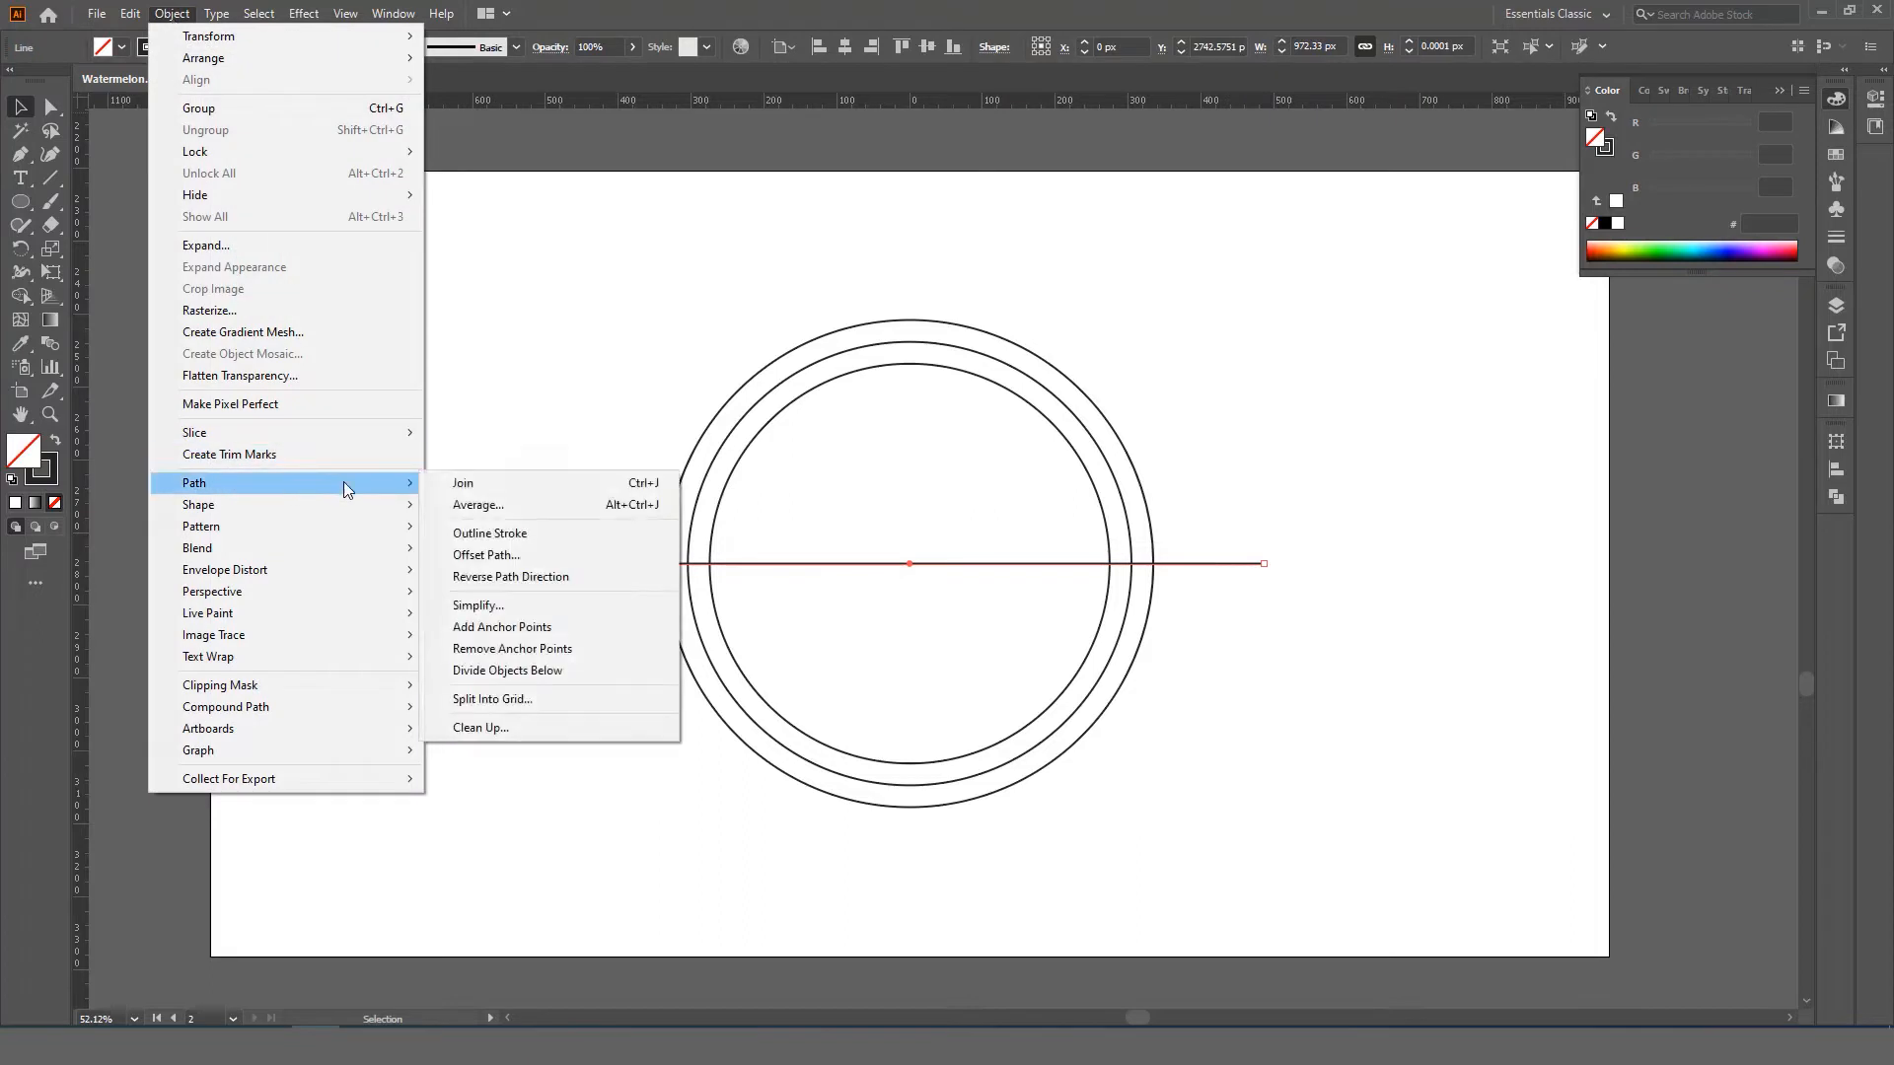
pyautogui.click(551, 678)
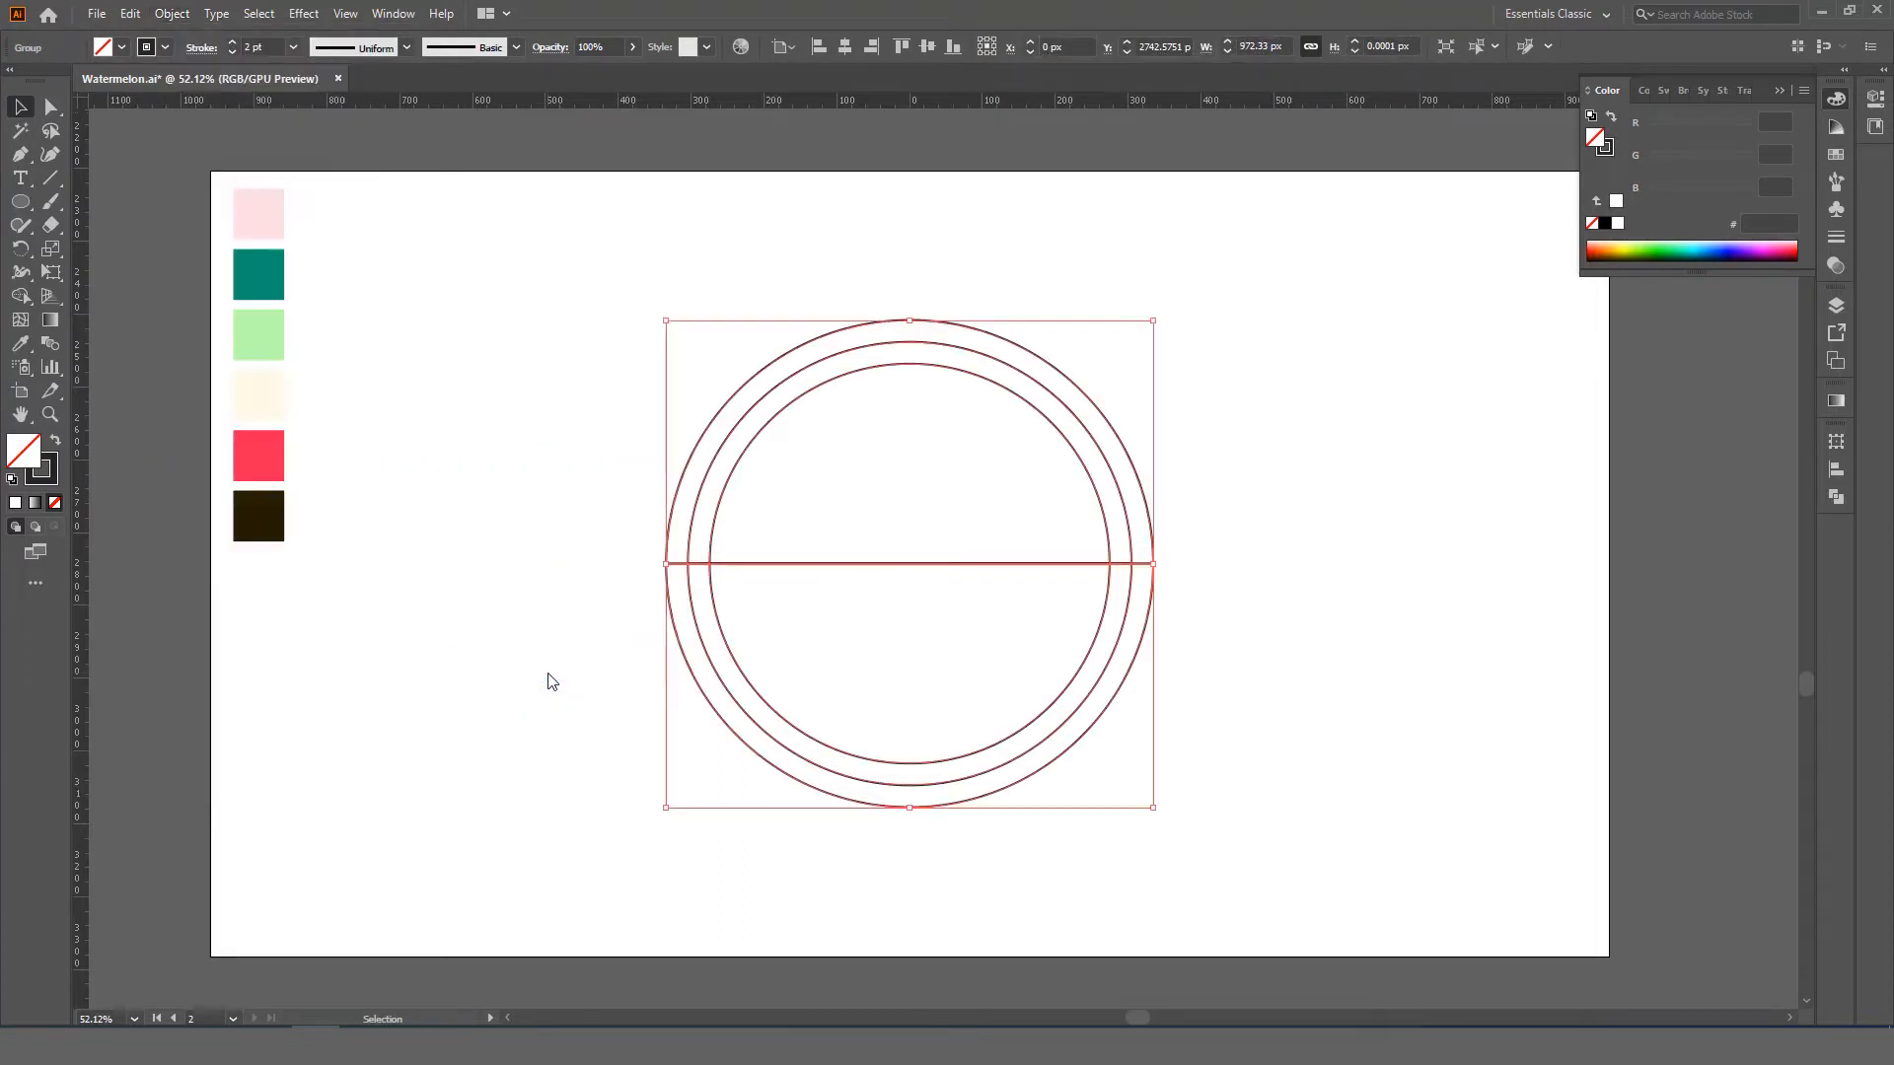
# - Ungroup the divided circles and delete the upper halves
pyautogui.click(878, 437)
pyautogui.moveTo(884, 261); pyautogui.dragTo(972, 412)
pyautogui.rightClick(952, 378)
pyautogui.click(1011, 542)
pyautogui.click(985, 305)
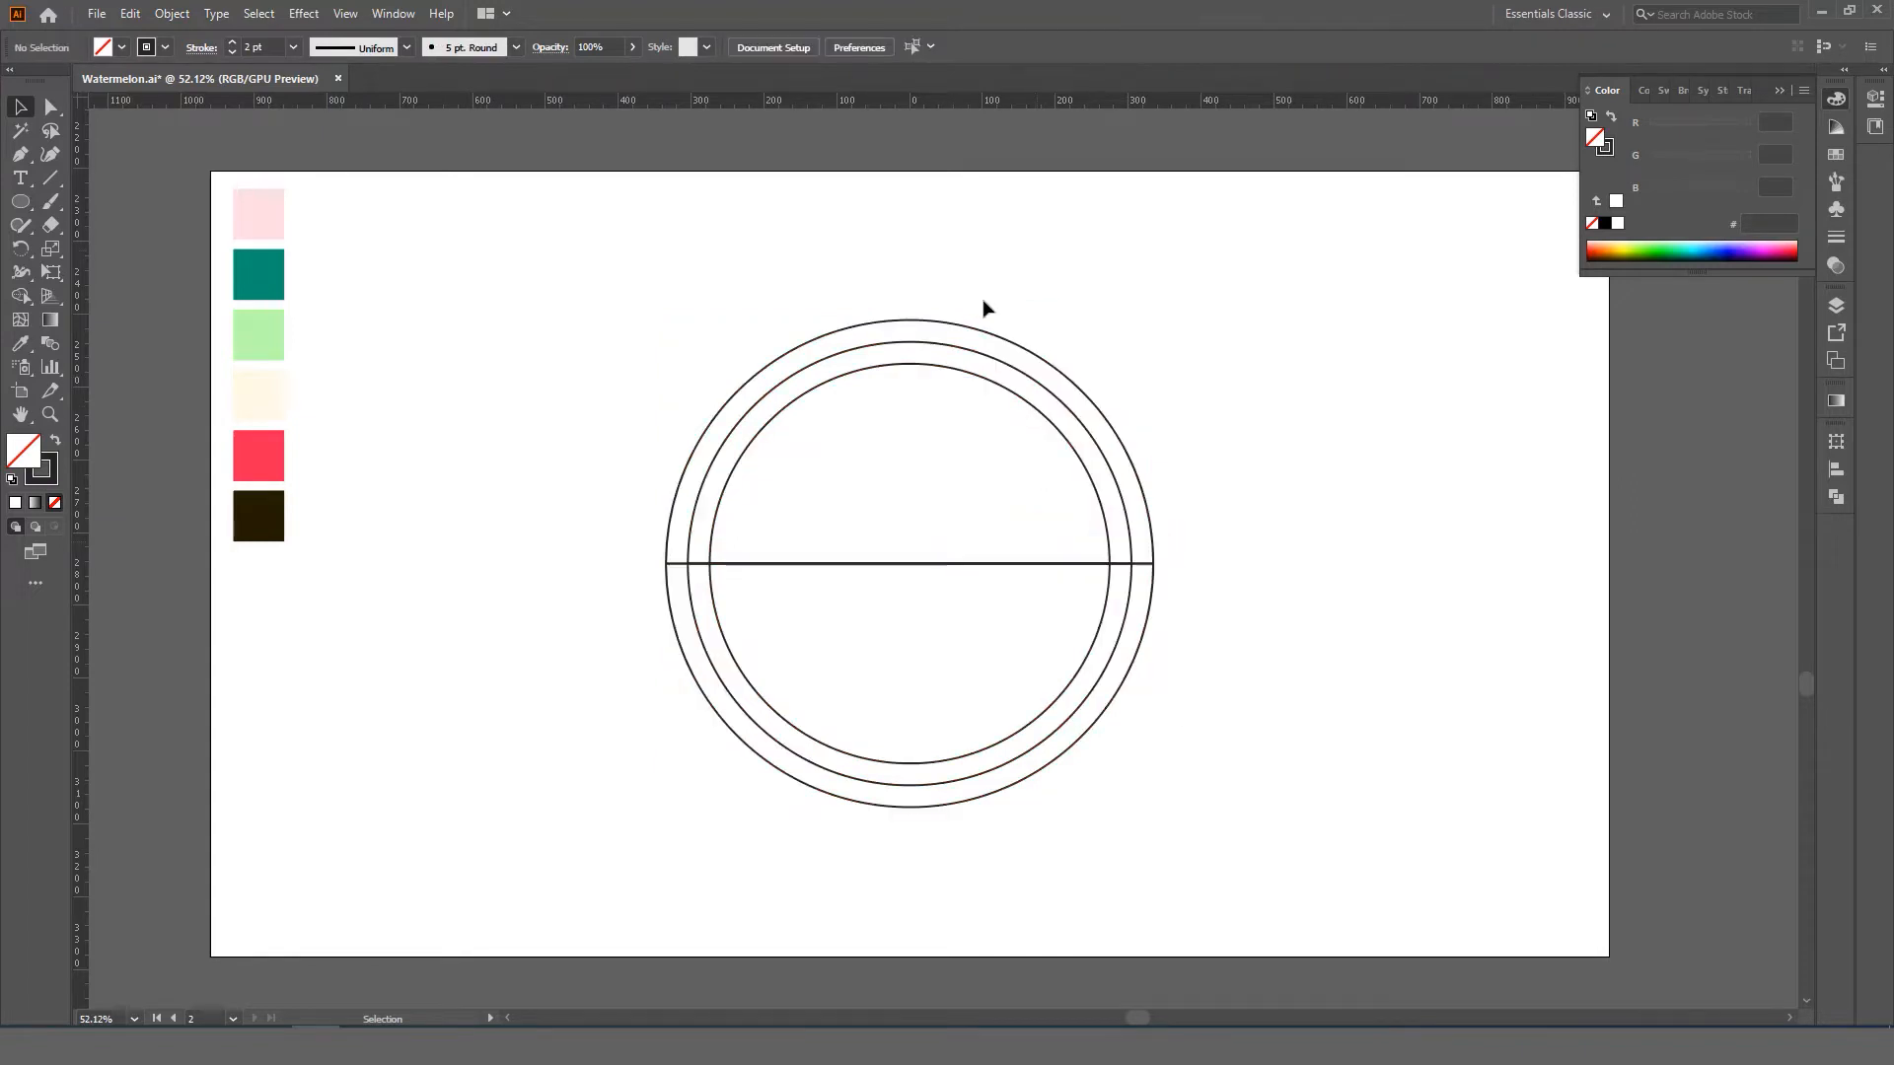
pyautogui.moveTo(986, 304); pyautogui.dragTo(1011, 443)
pyautogui.press('Delete')
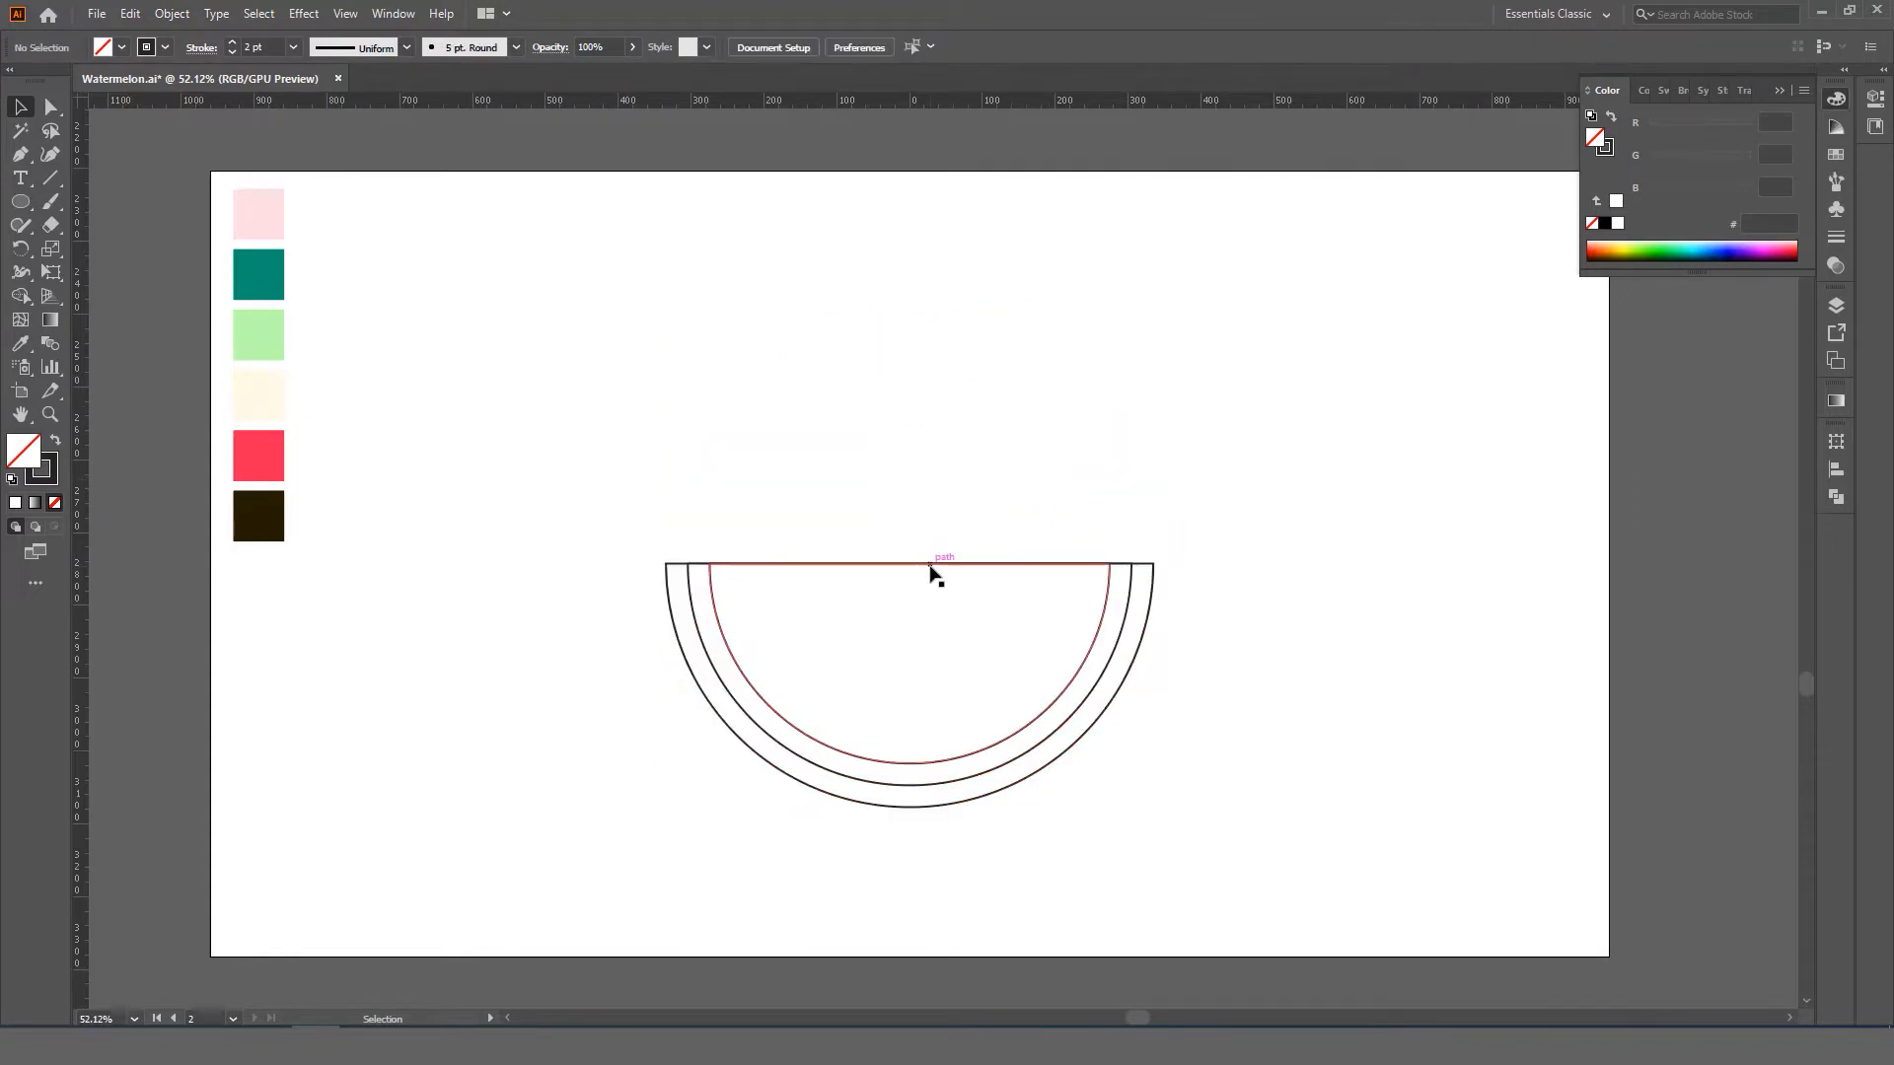
pyautogui.click(934, 566)
pyautogui.press('Delete')
pyautogui.hotkey('ctrl', 'z')
# - Move the three half-circles together up by about 100 px, nearer the artboard's centre
pyautogui.moveTo(944, 566); pyautogui.dragTo(876, 555)
pyautogui.moveTo(875, 543); pyautogui.dragTo(896, 524)
pyautogui.click(714, 478)
pyautogui.moveTo(654, 465); pyautogui.dragTo(957, 725)
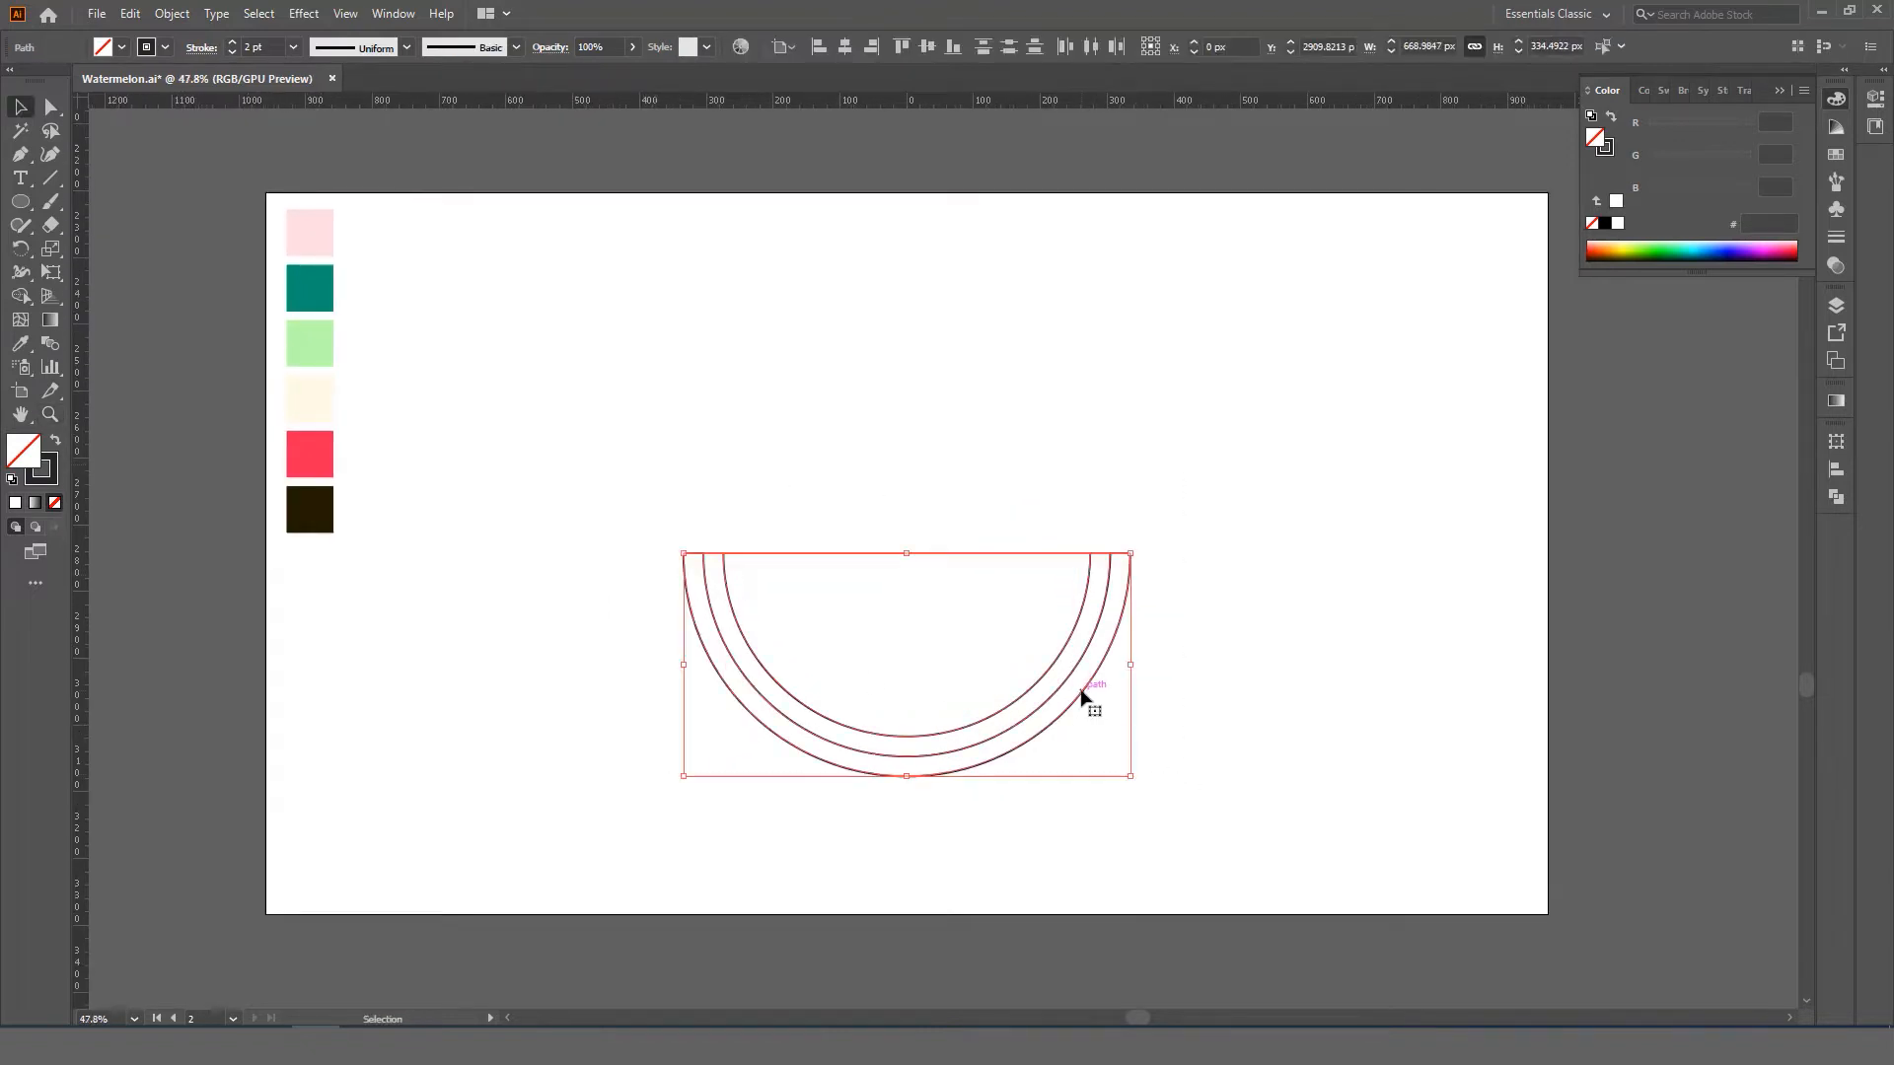
pyautogui.moveTo(1082, 700); pyautogui.dragTo(1027, 647)
pyautogui.press('z')
pyautogui.press('v')
pyautogui.click(962, 356)
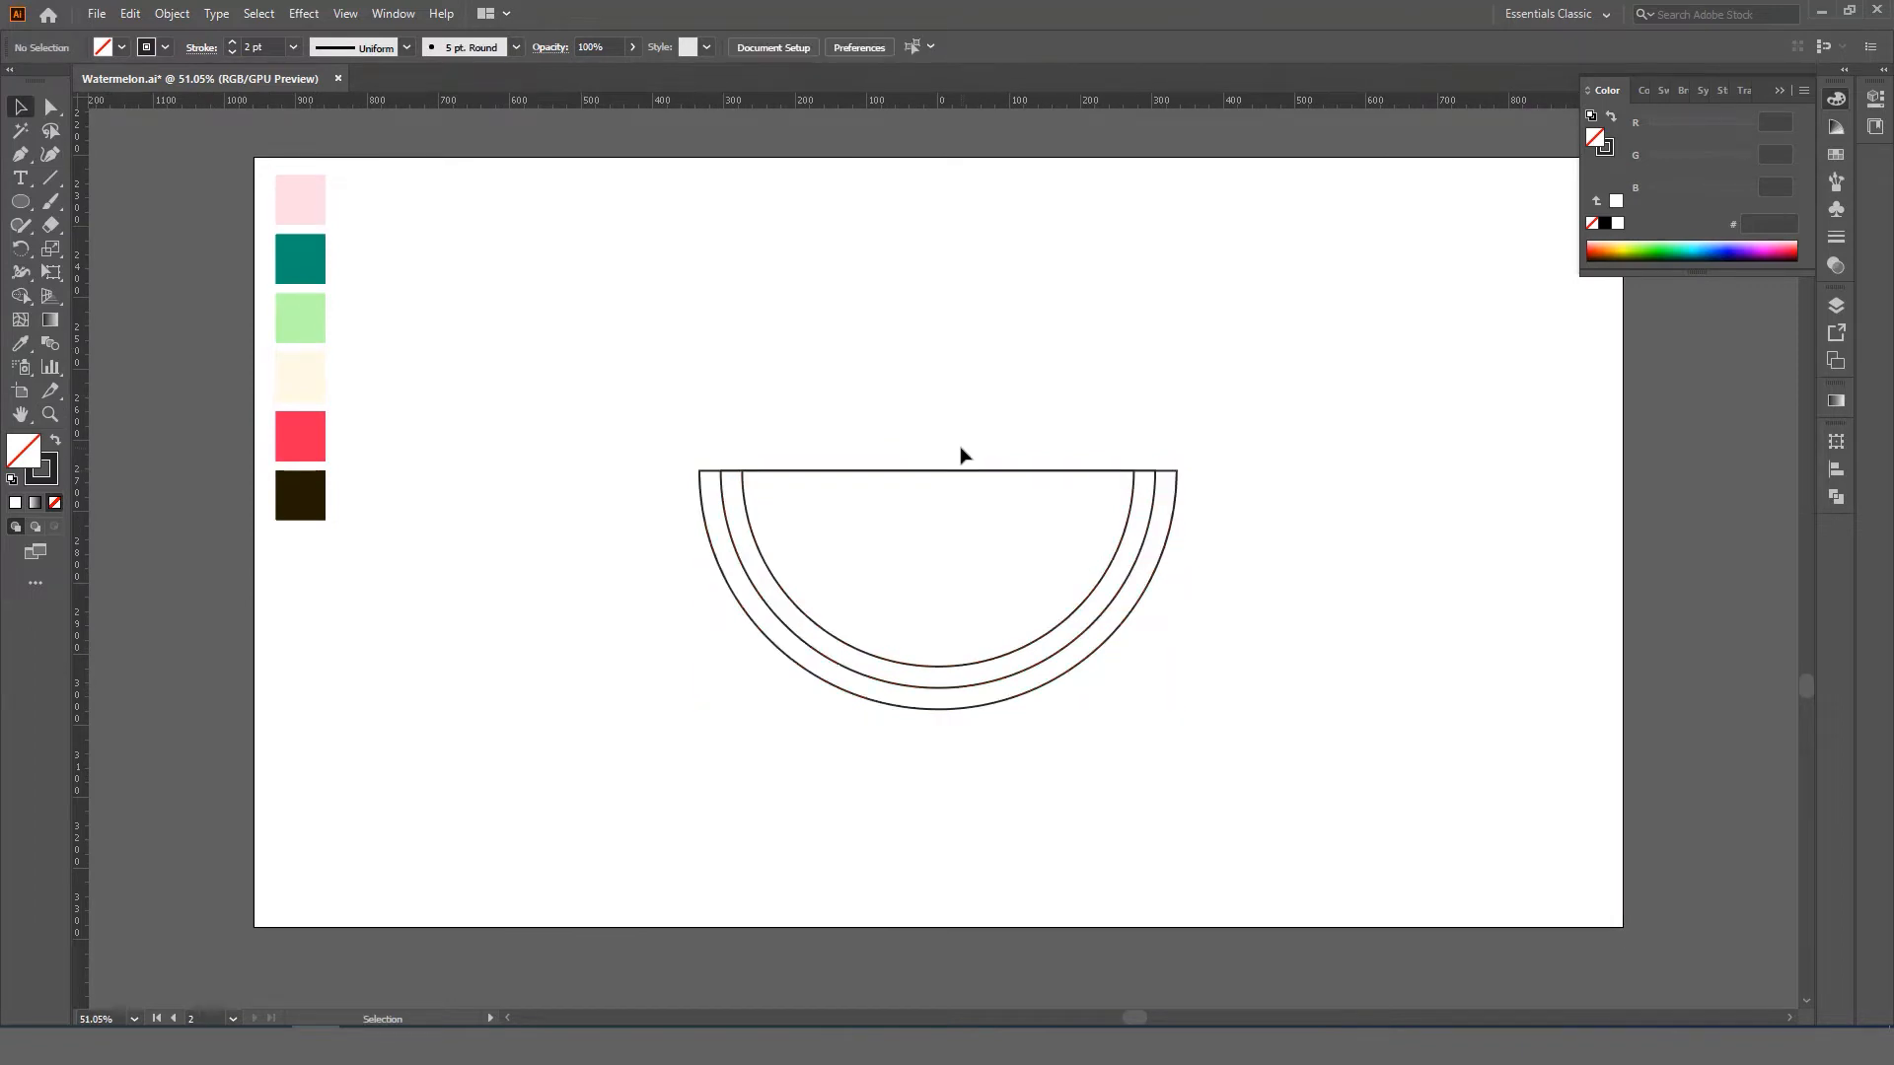
# - Fill all three half-circles with the red palette swatch using the Eyedropper
pyautogui.moveTo(962, 454); pyautogui.dragTo(973, 529)
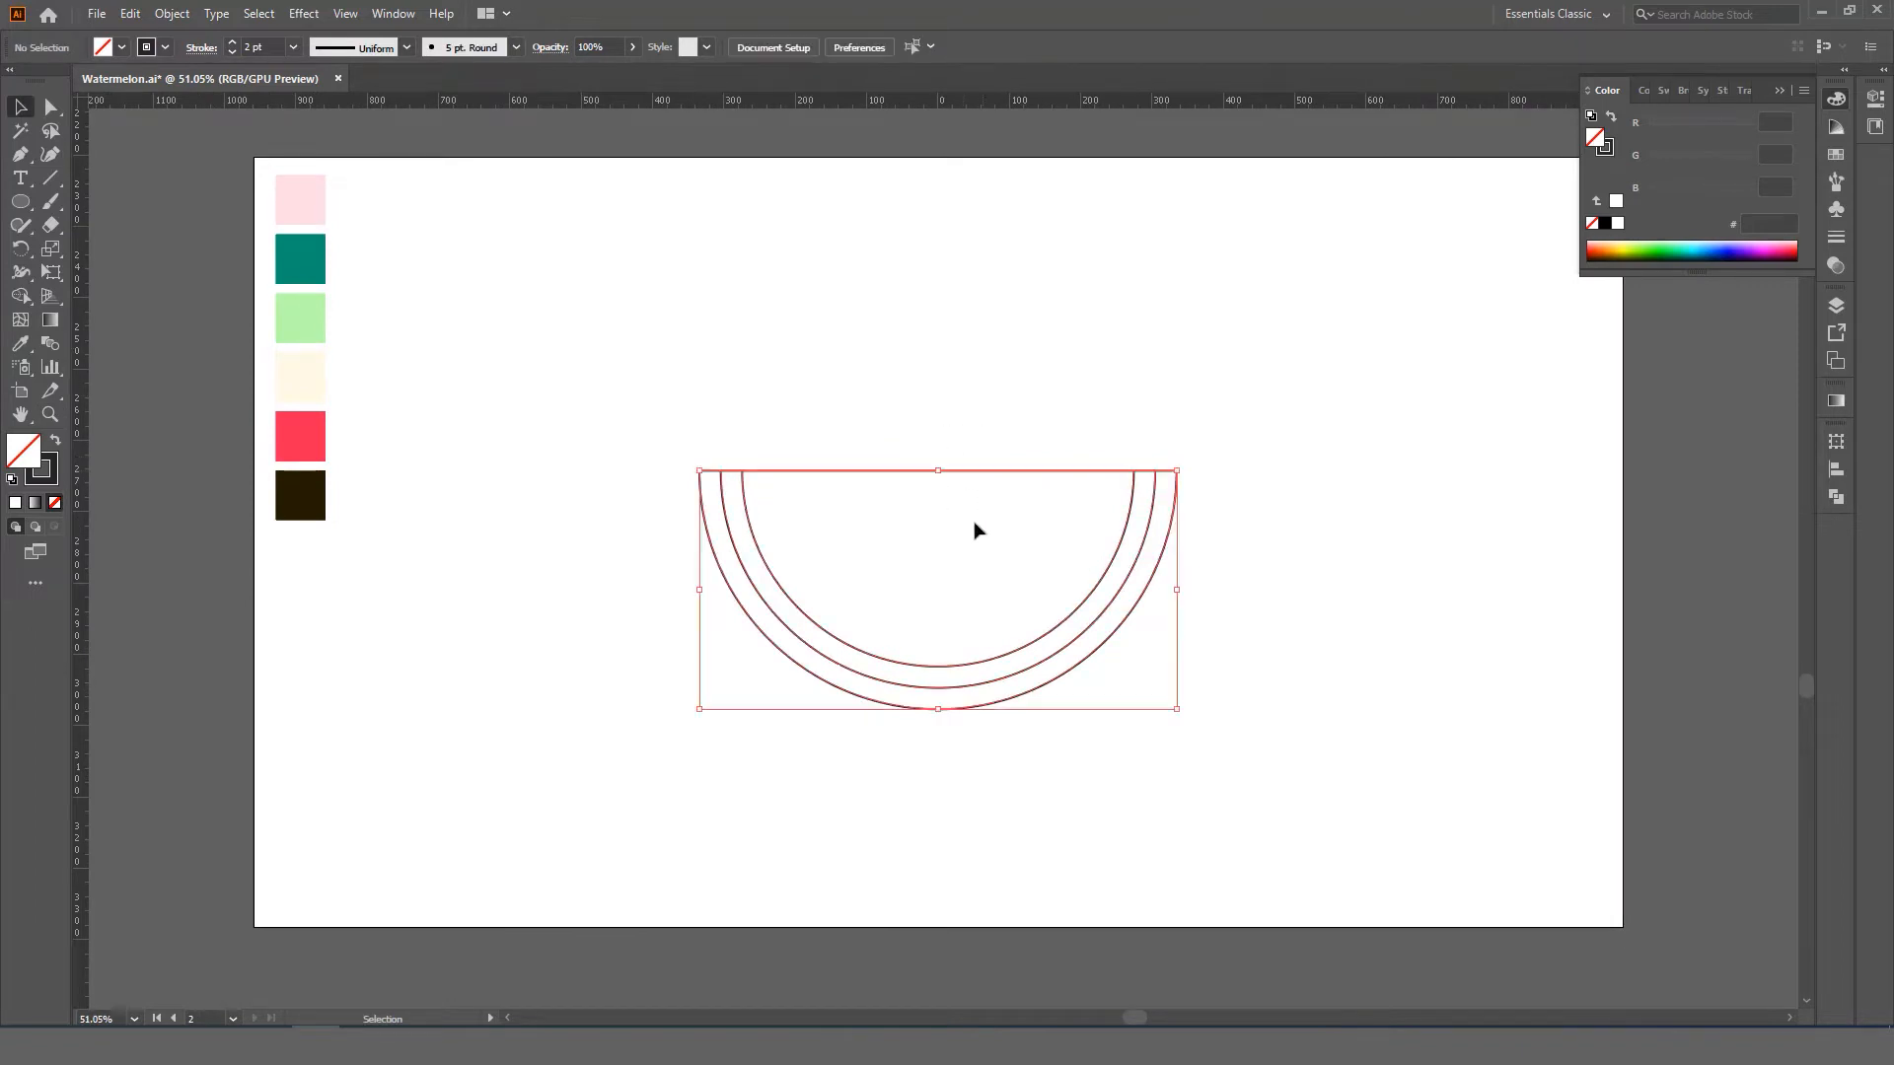
pyautogui.click(20, 343)
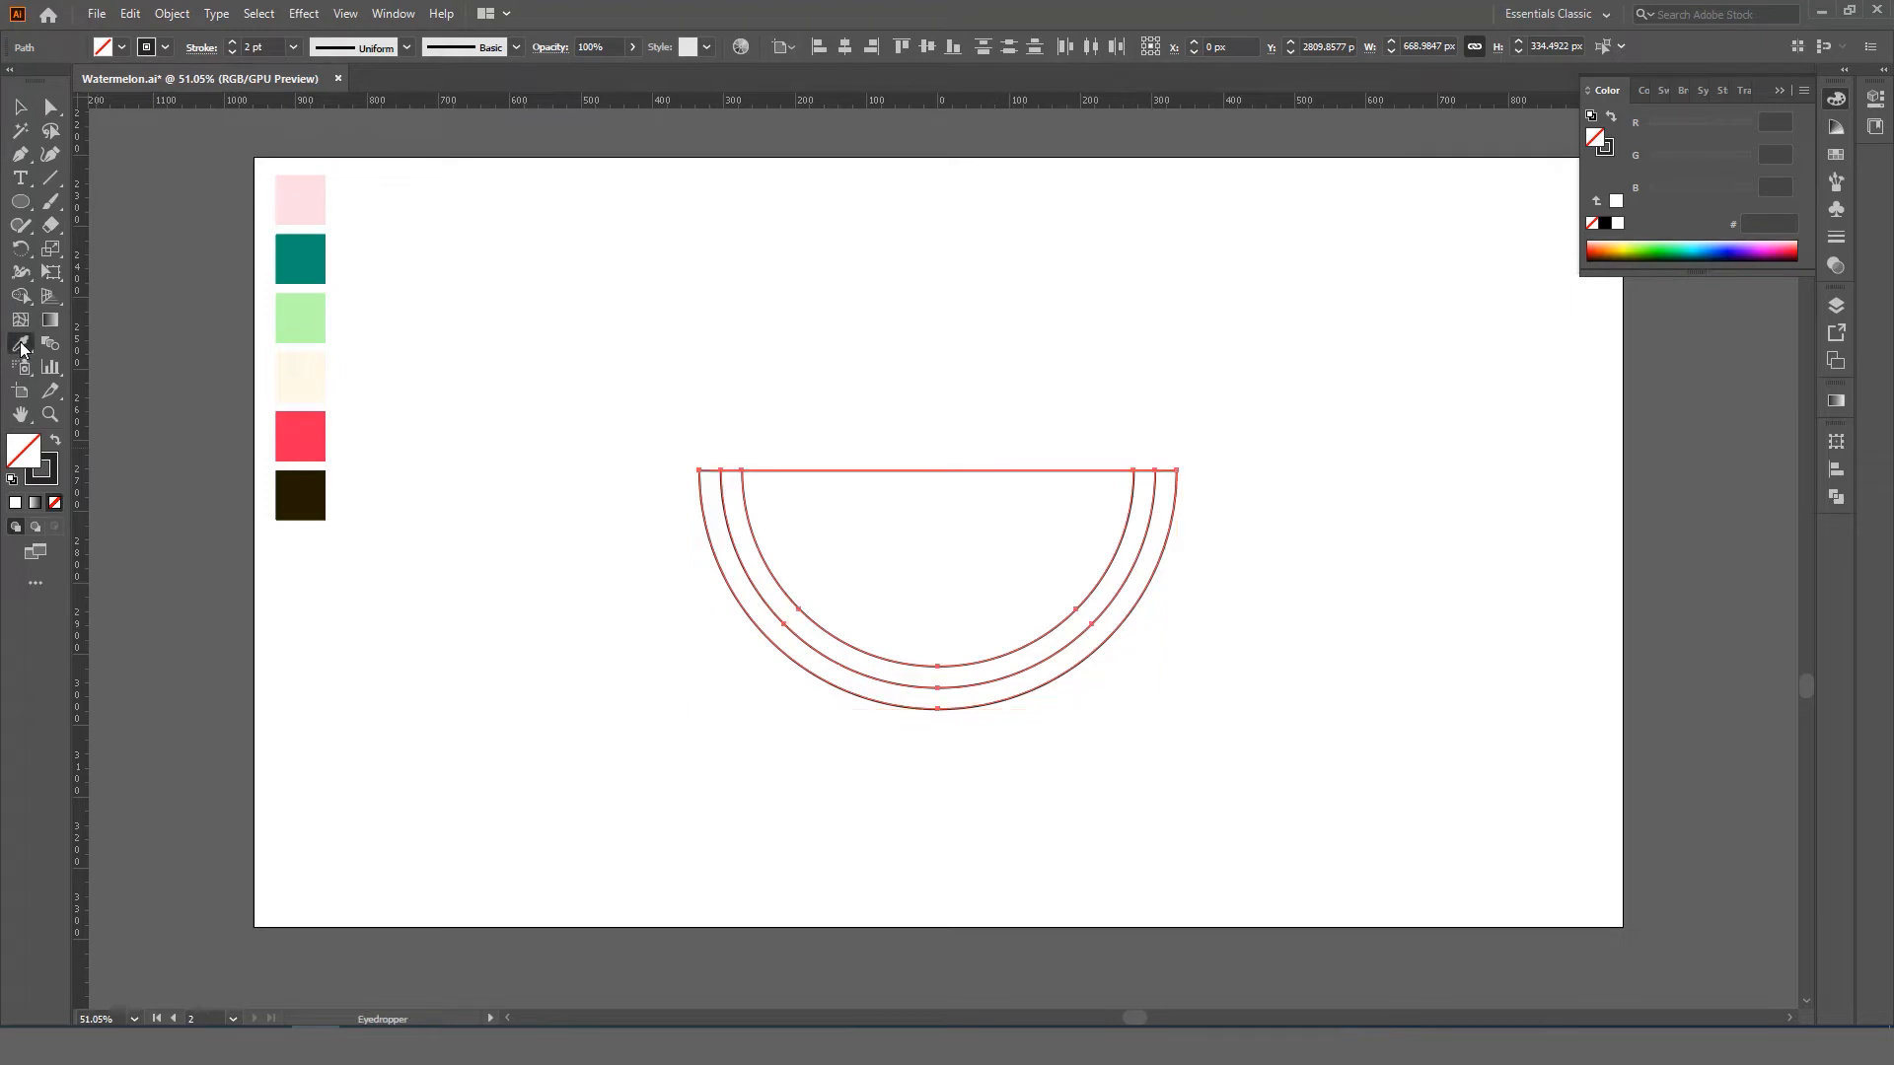
pyautogui.click(316, 434)
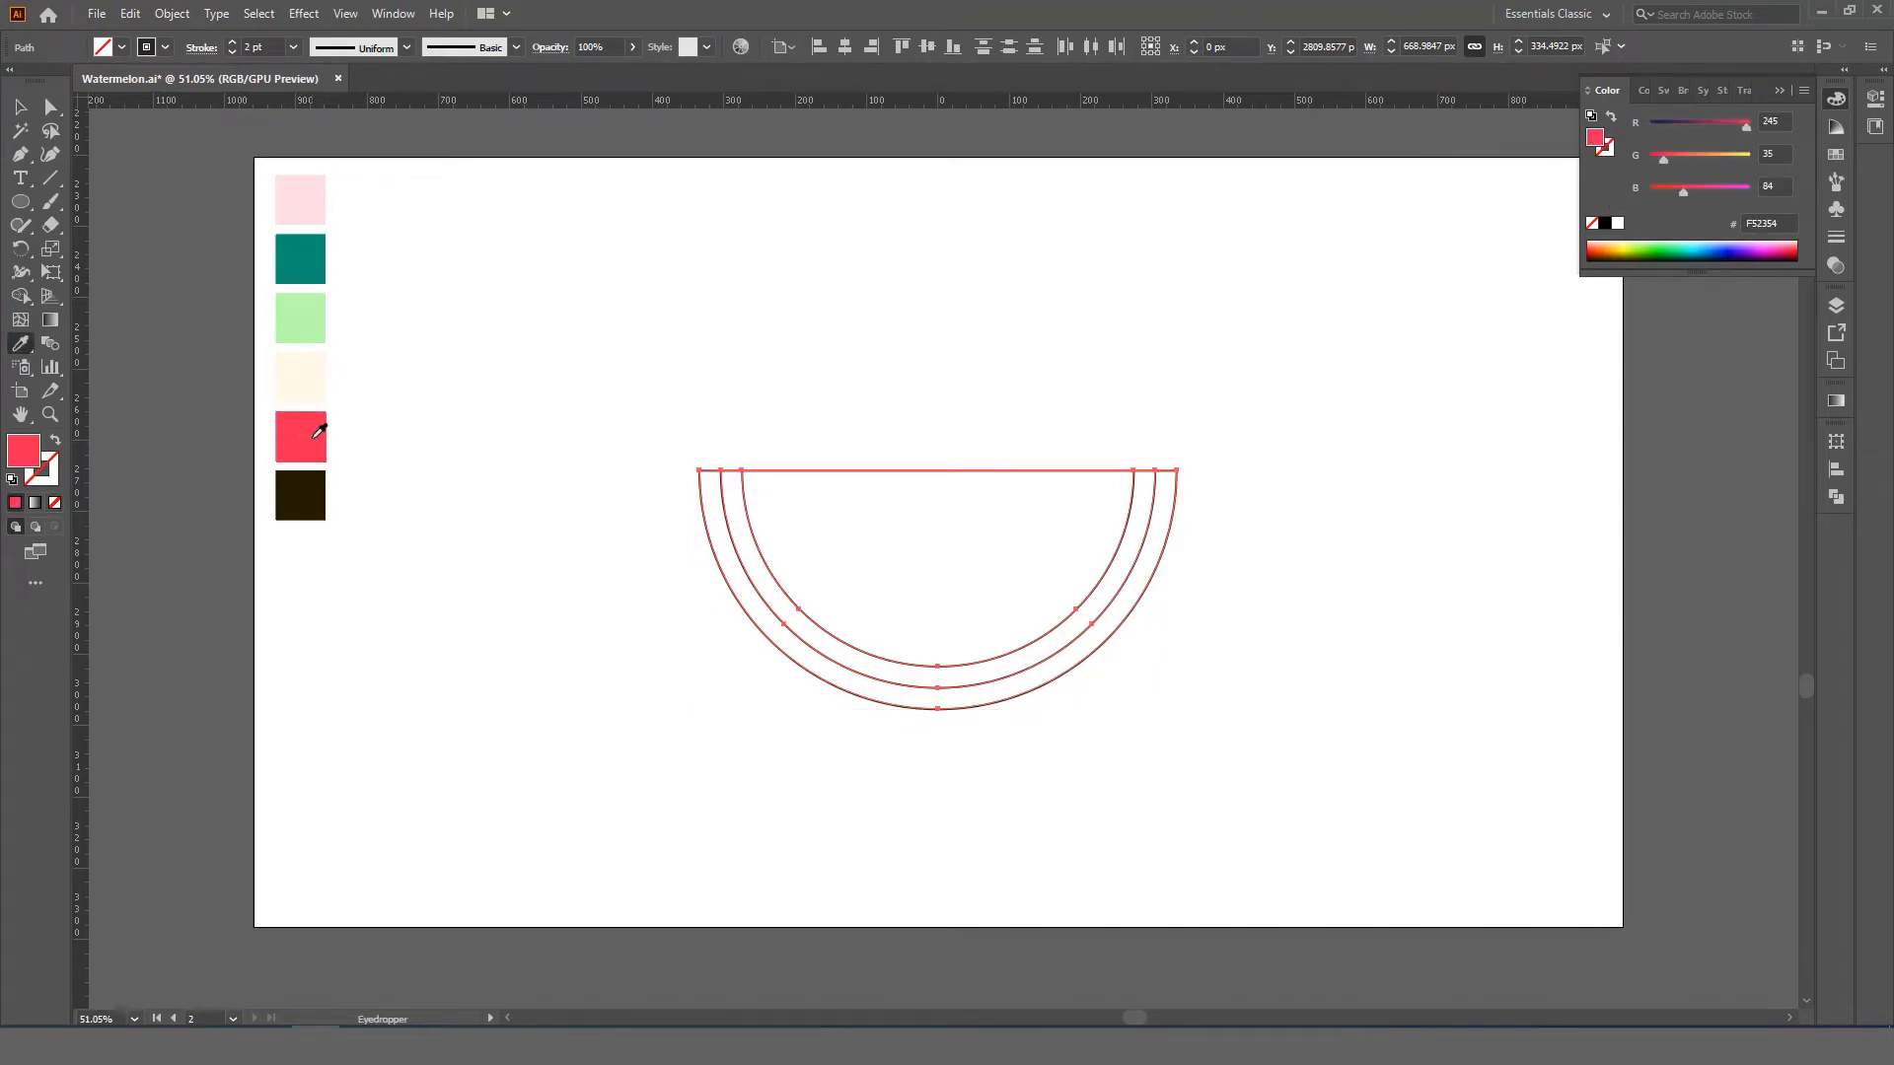
pyautogui.press('v')
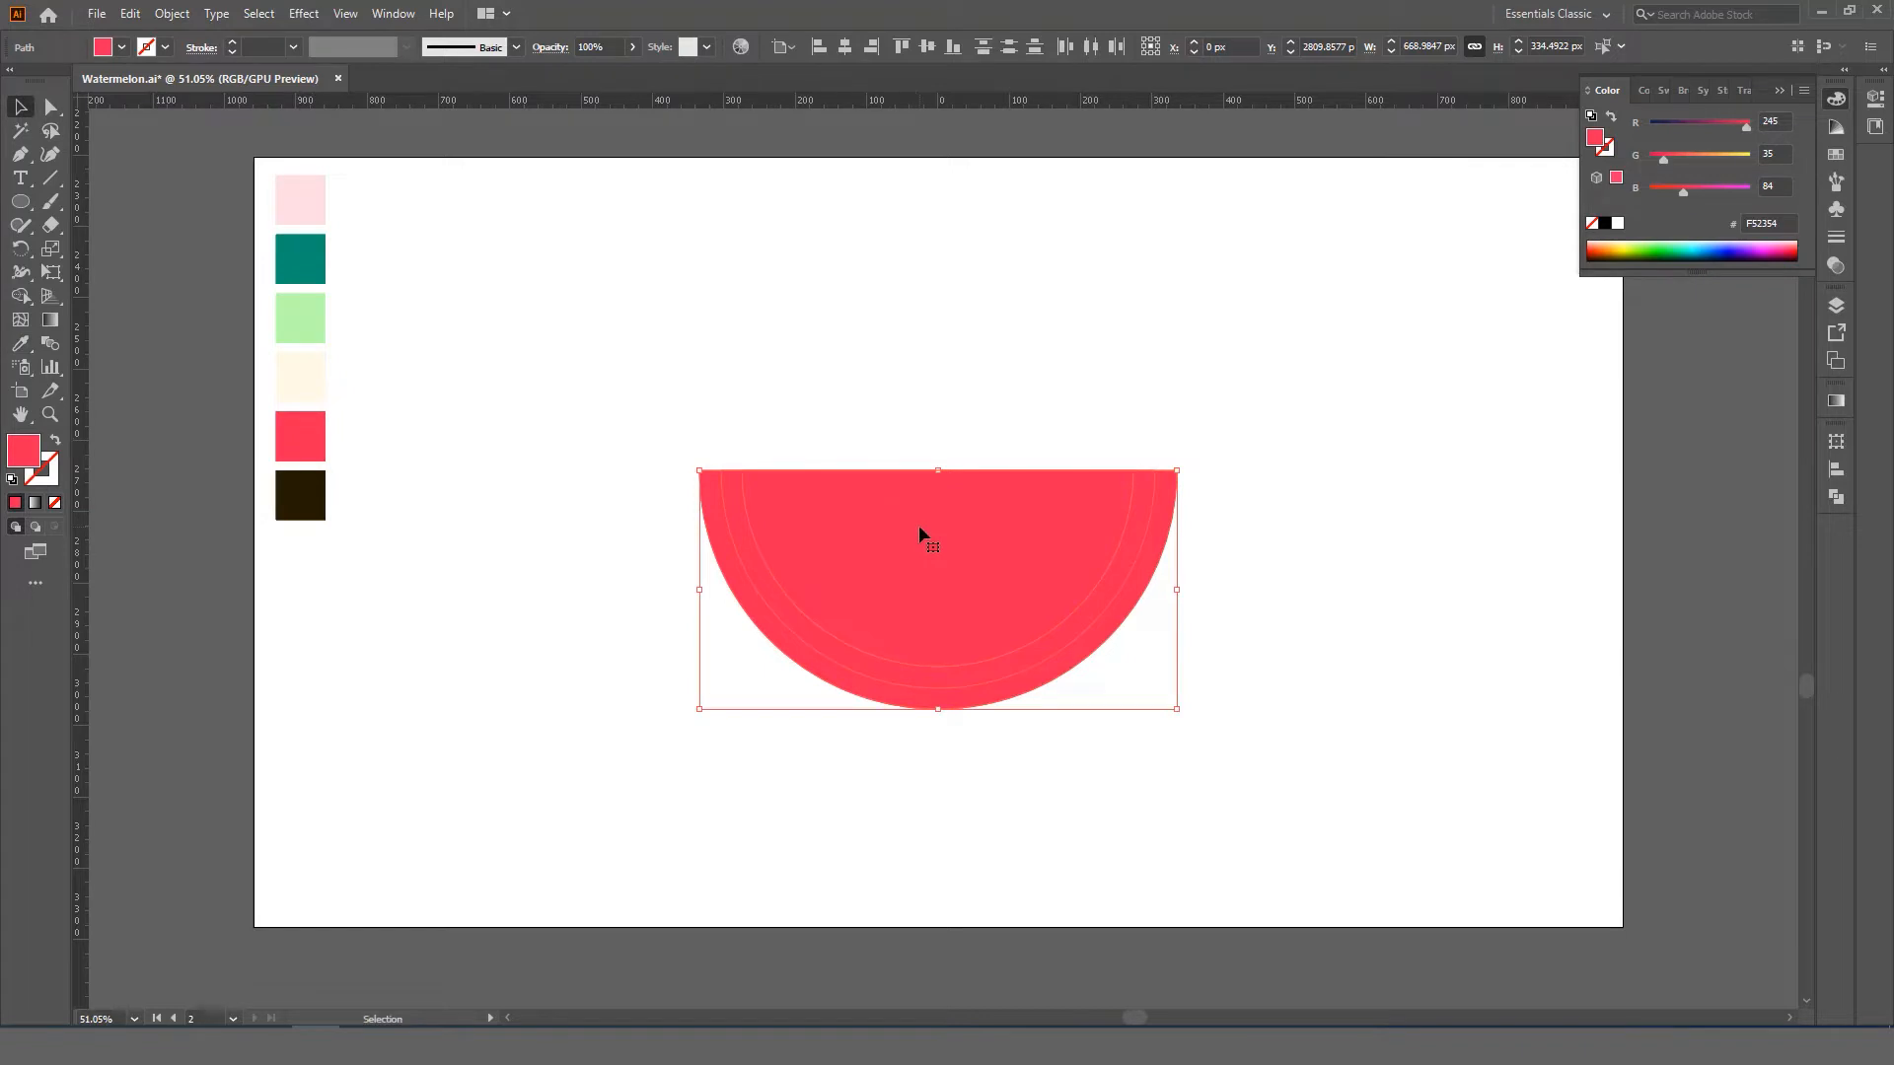
# - Colour the middle half-circle with the cream palette swatch
pyautogui.rightClick(919, 525)
pyautogui.click(807, 684)
pyautogui.click(791, 630)
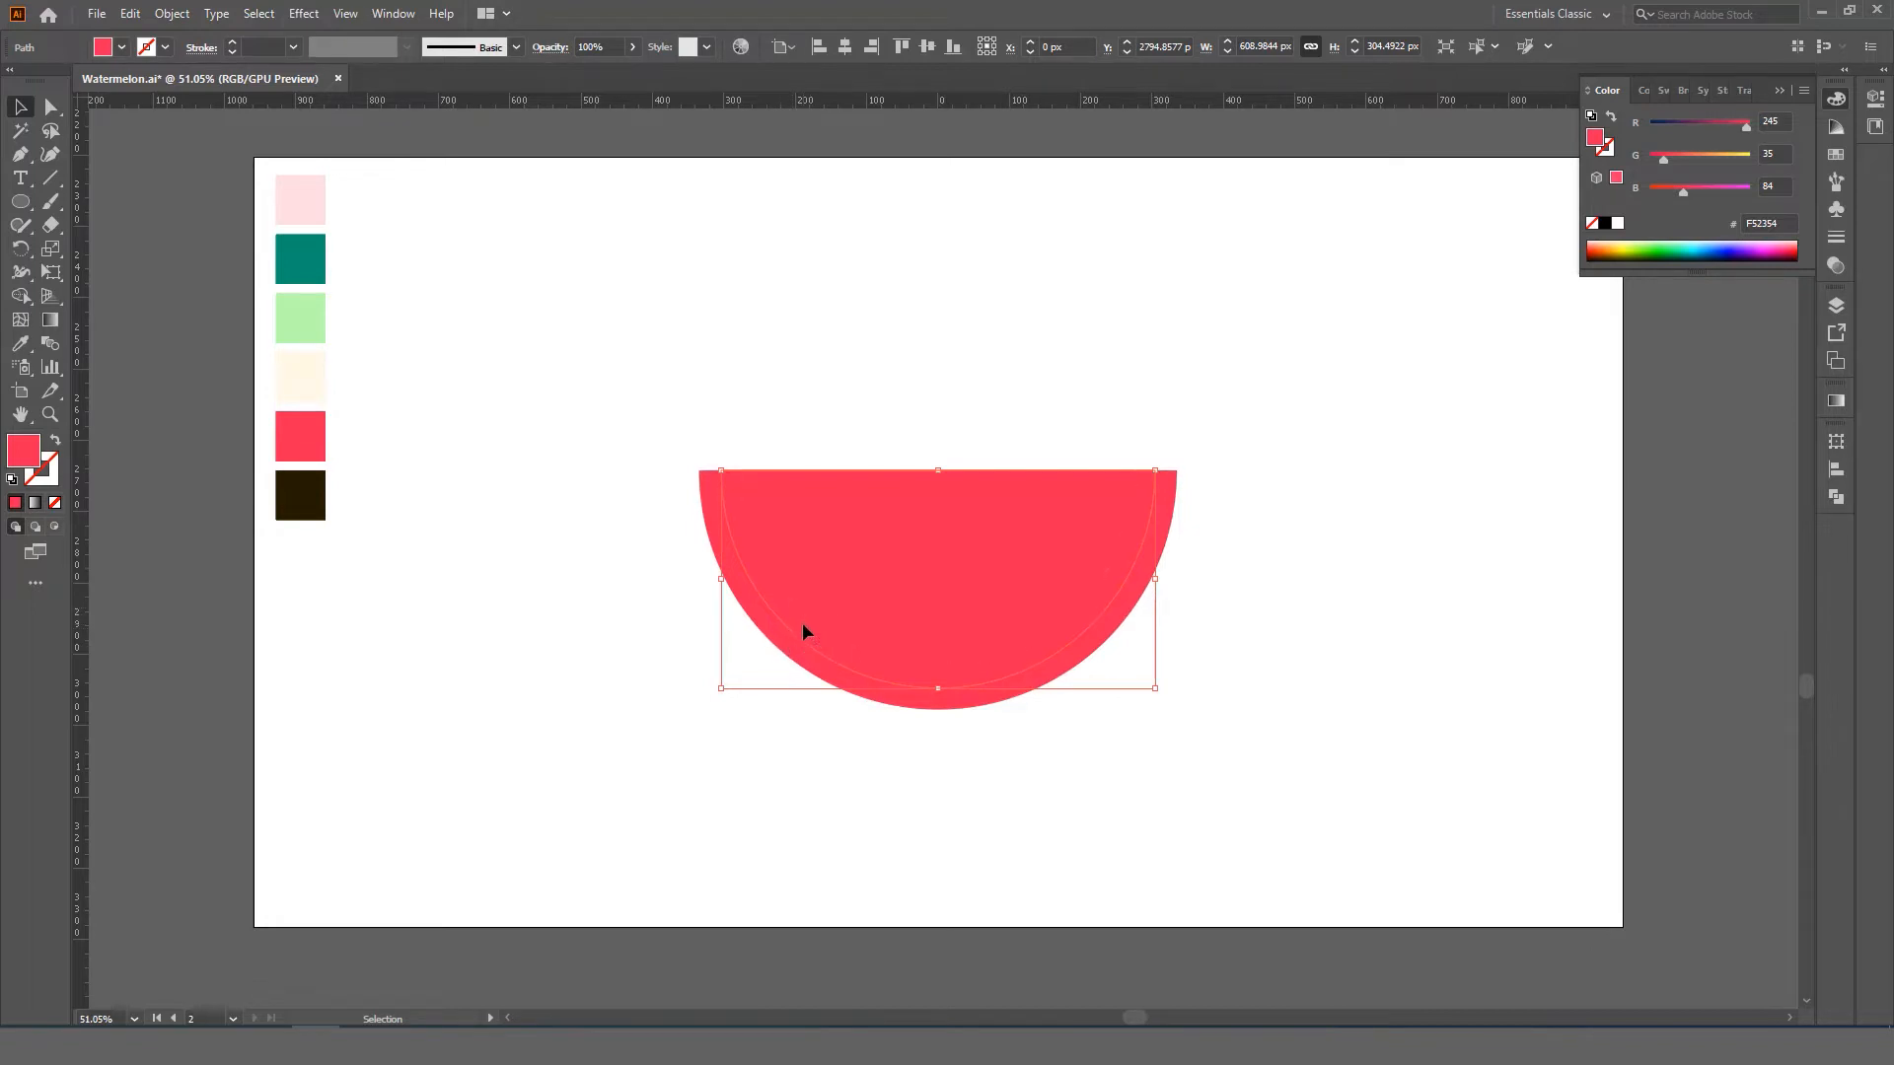
pyautogui.click(20, 343)
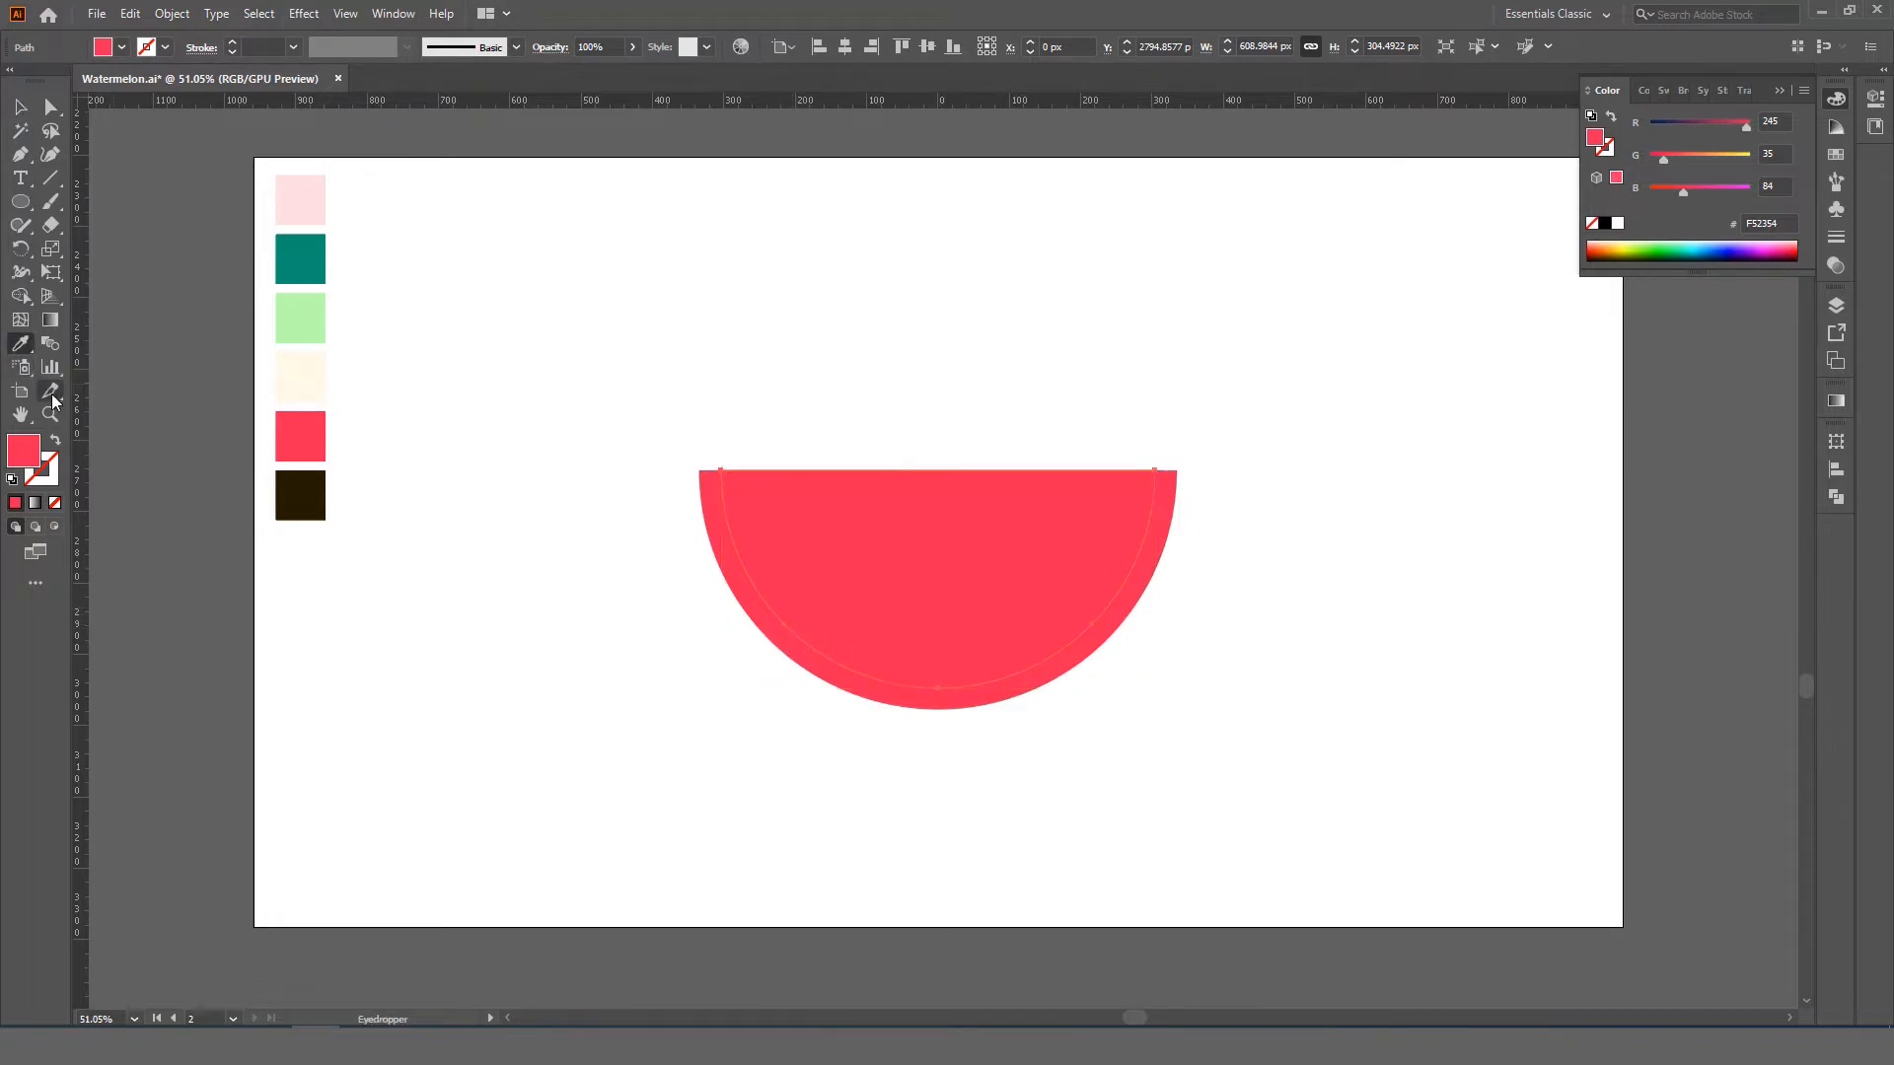
pyautogui.click(317, 373)
pyautogui.press('v')
pyautogui.click(613, 558)
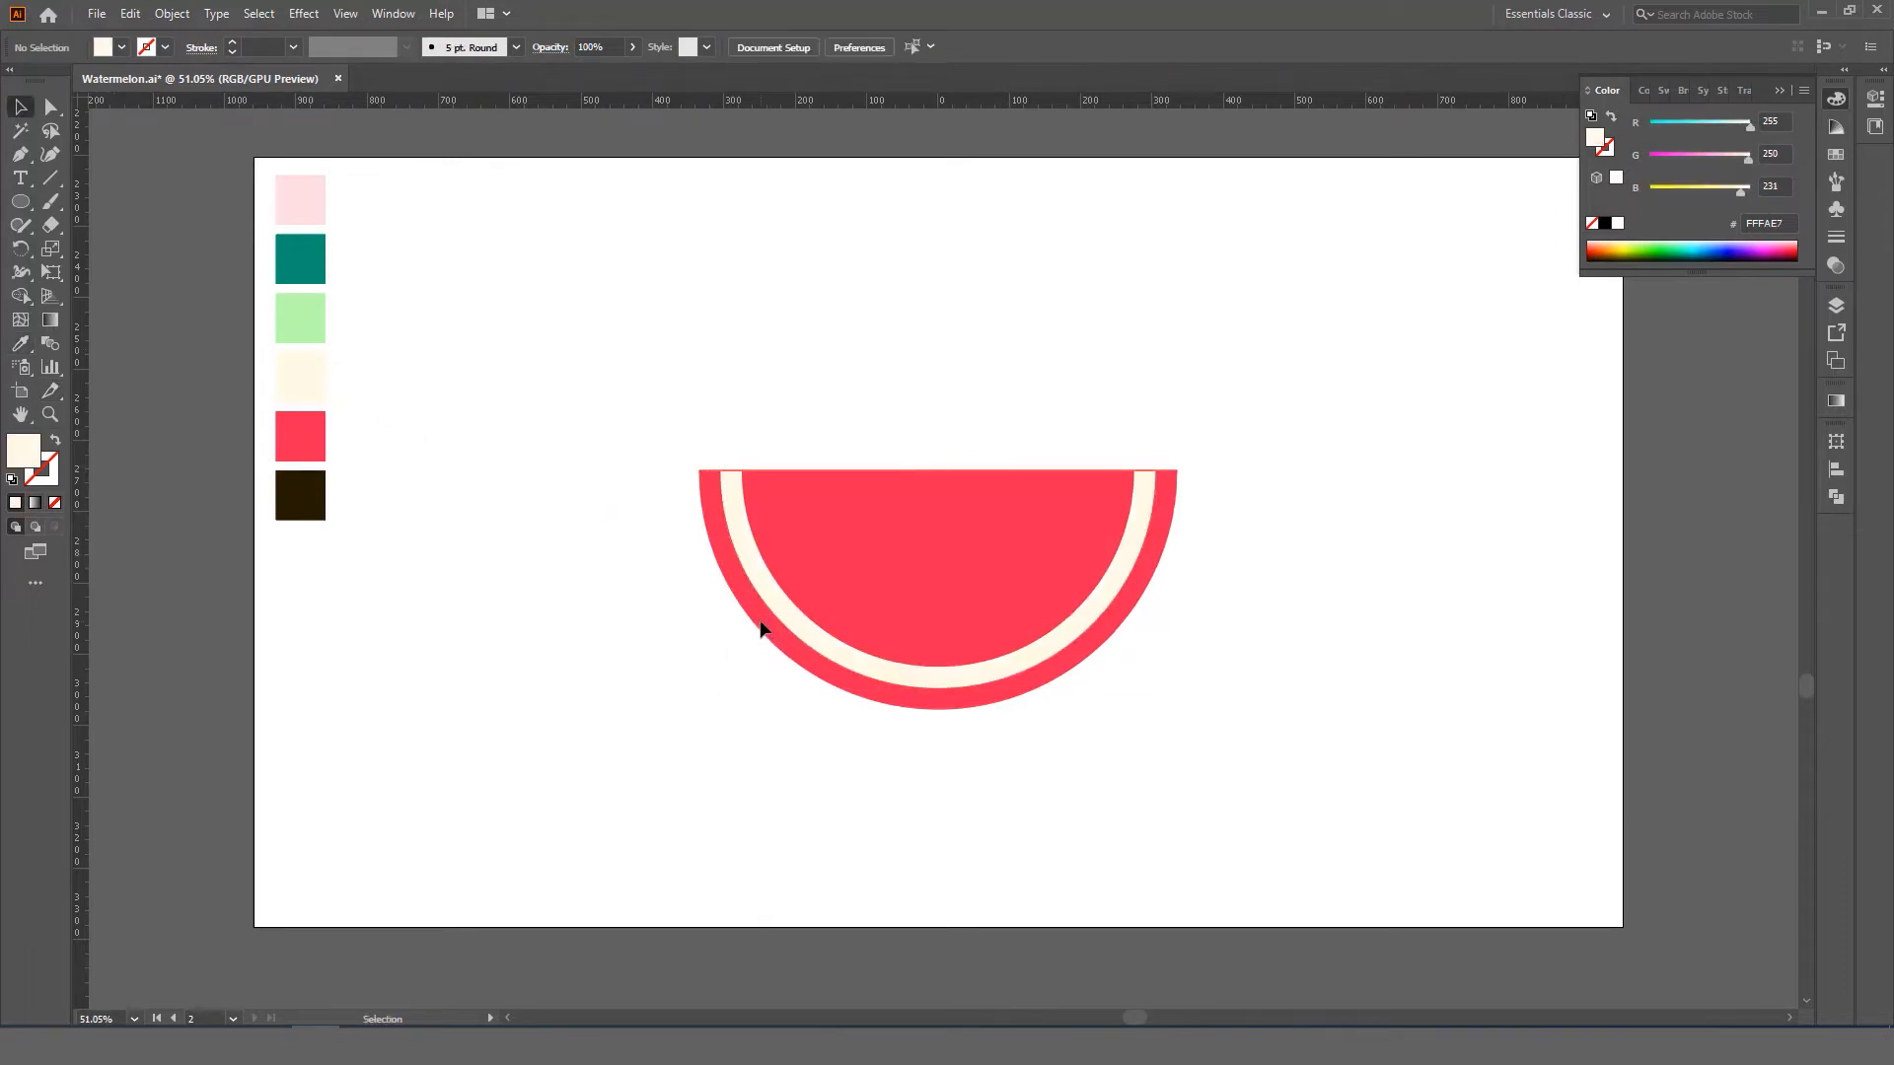
# - Colour the outermost half-circle with the light green palette swatch
pyautogui.click(761, 628)
pyautogui.press('i')
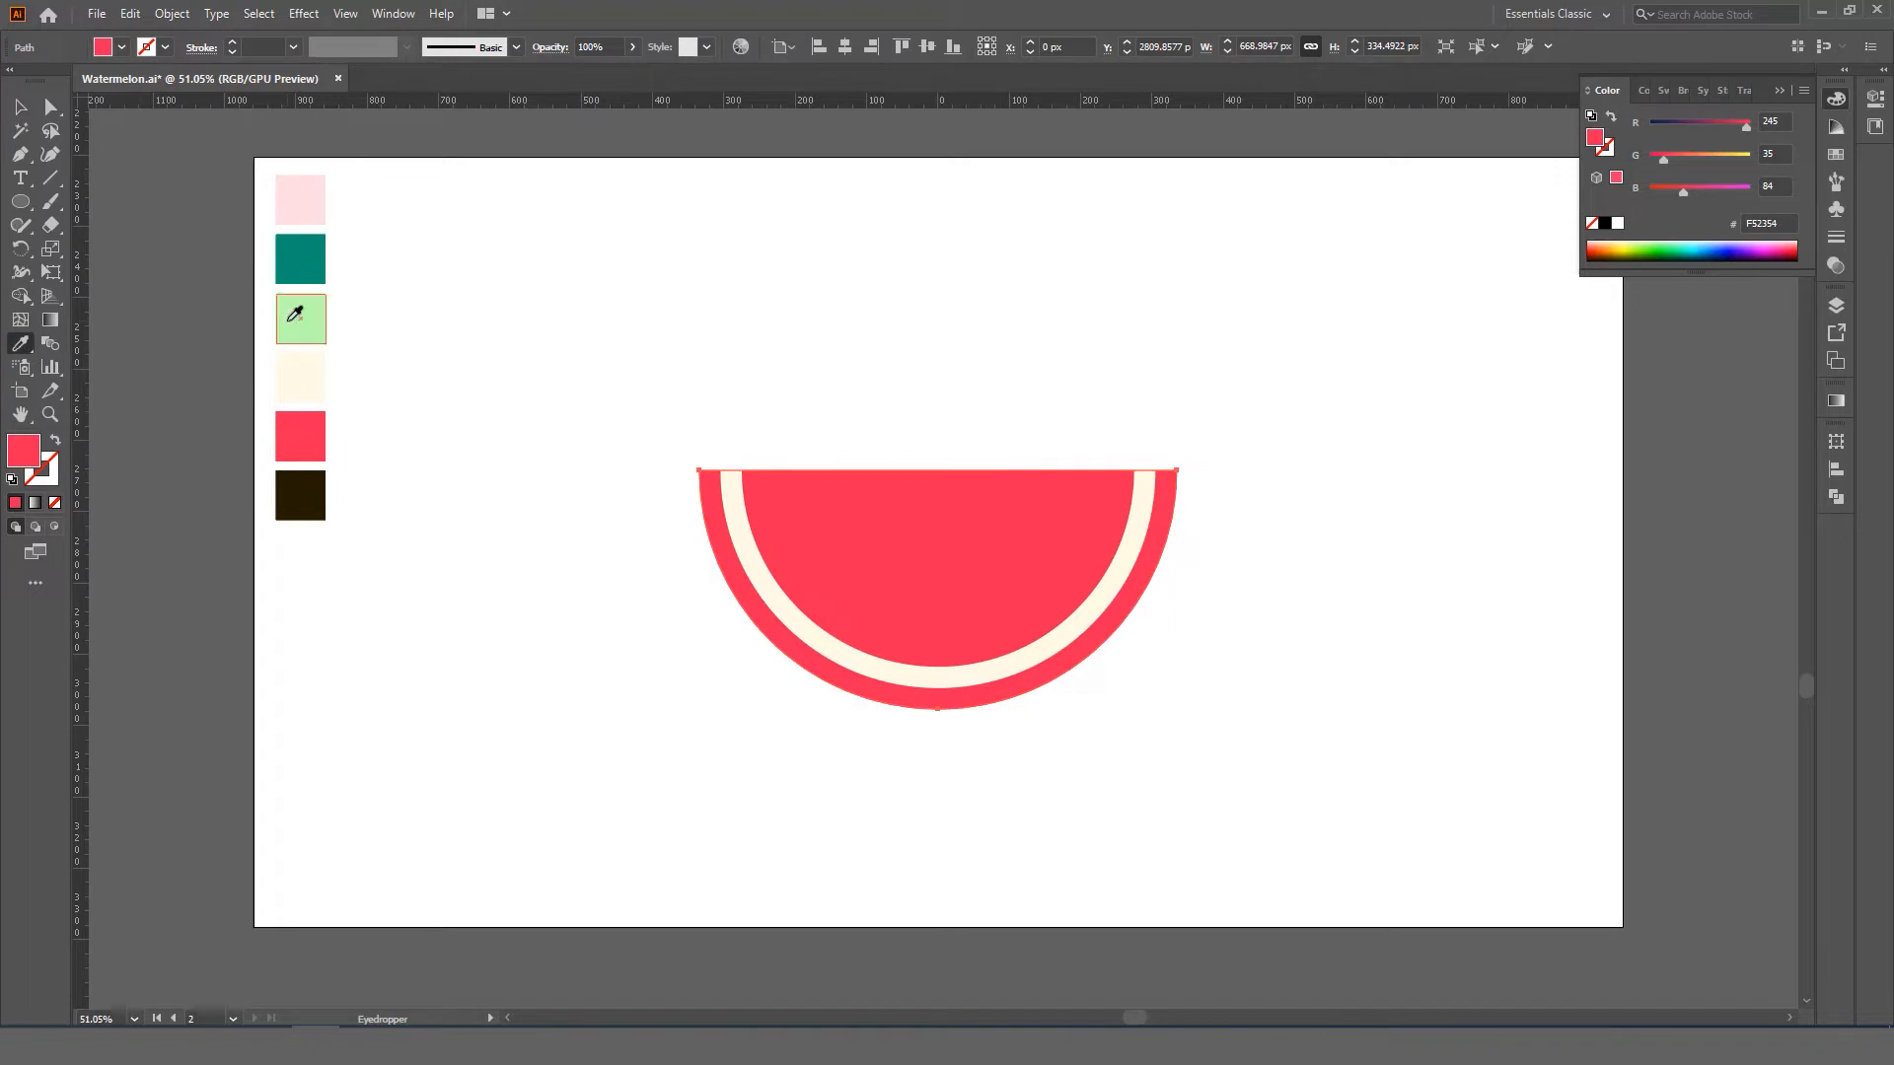
pyautogui.click(305, 312)
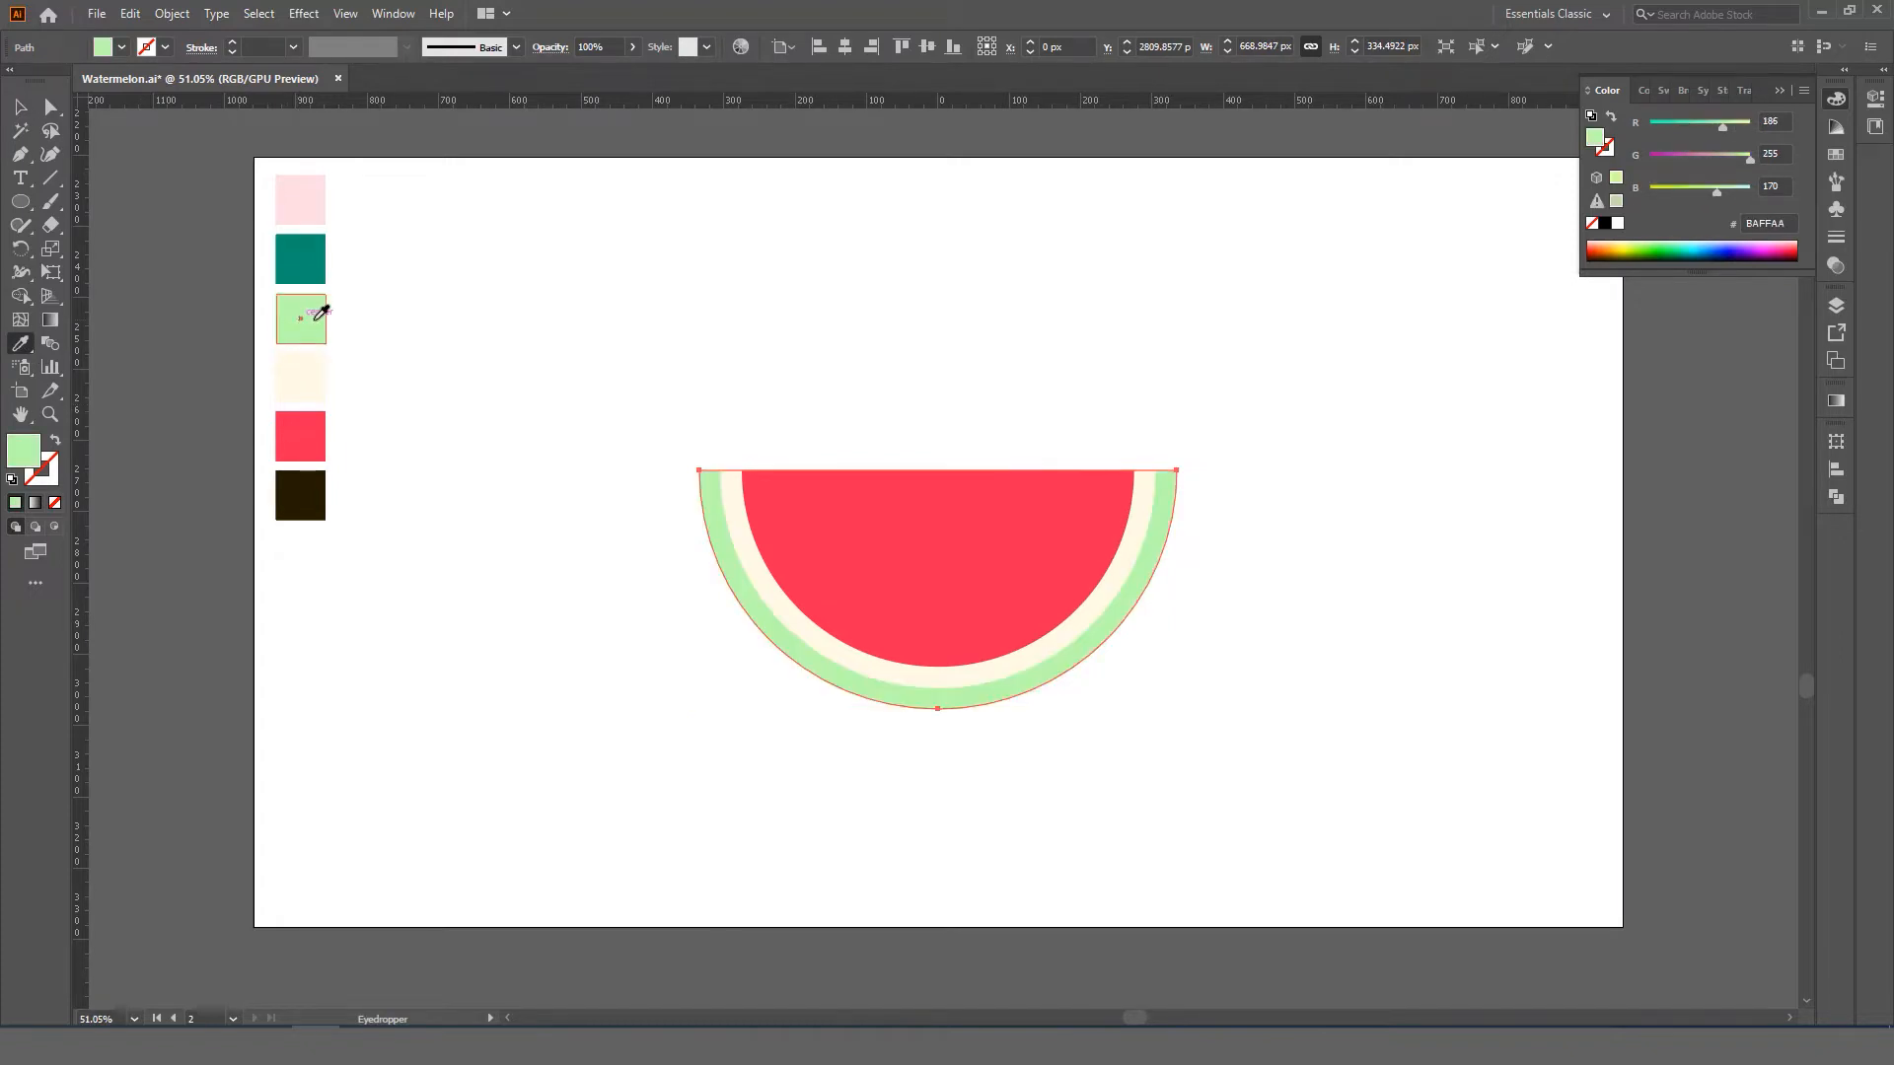
pyautogui.press('v')
pyautogui.click(824, 405)
# - Copy the outermost light green half-circle and paste the copy in place
pyautogui.press('z')
pyautogui.keyDown('alt'); pyautogui.click(831, 505); pyautogui.keyUp('alt')
pyautogui.moveTo(830, 505); pyautogui.dragTo(939, 586)
pyautogui.press('v')
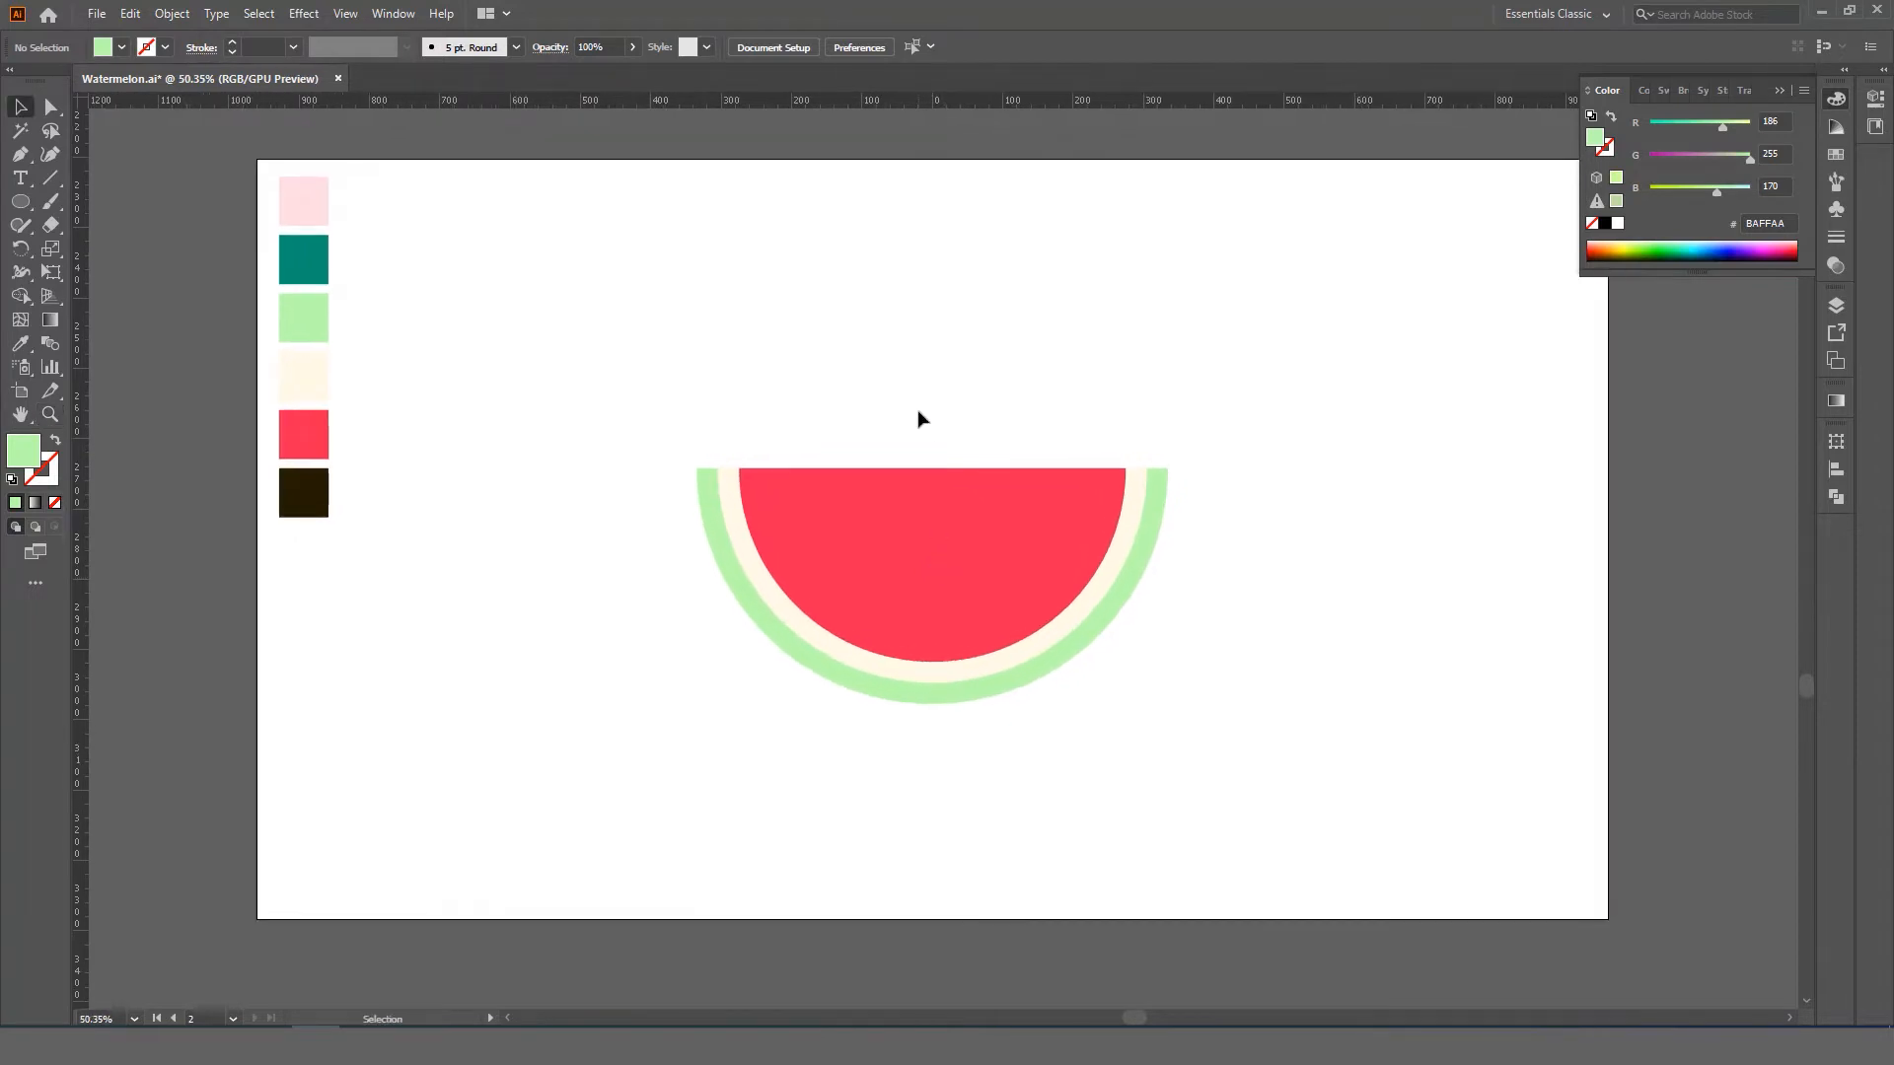
pyautogui.click(958, 702)
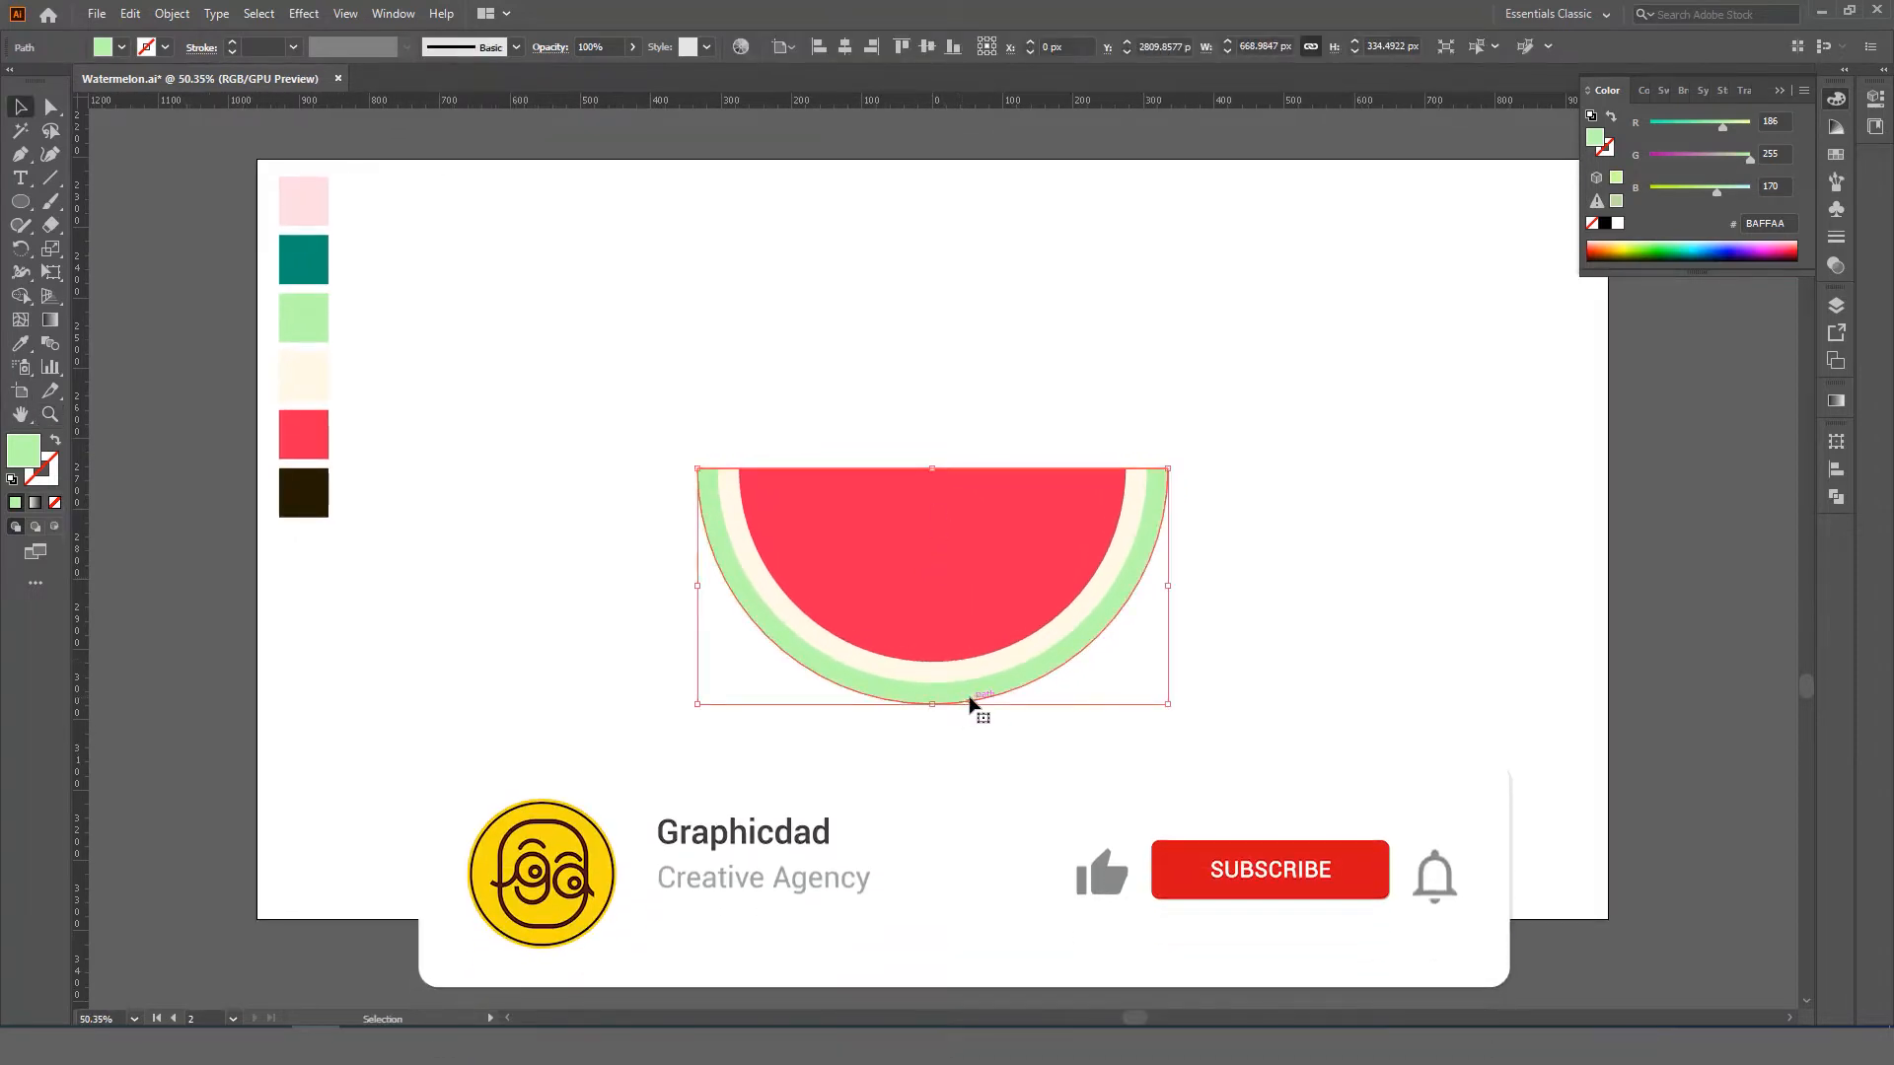
pyautogui.click(130, 15)
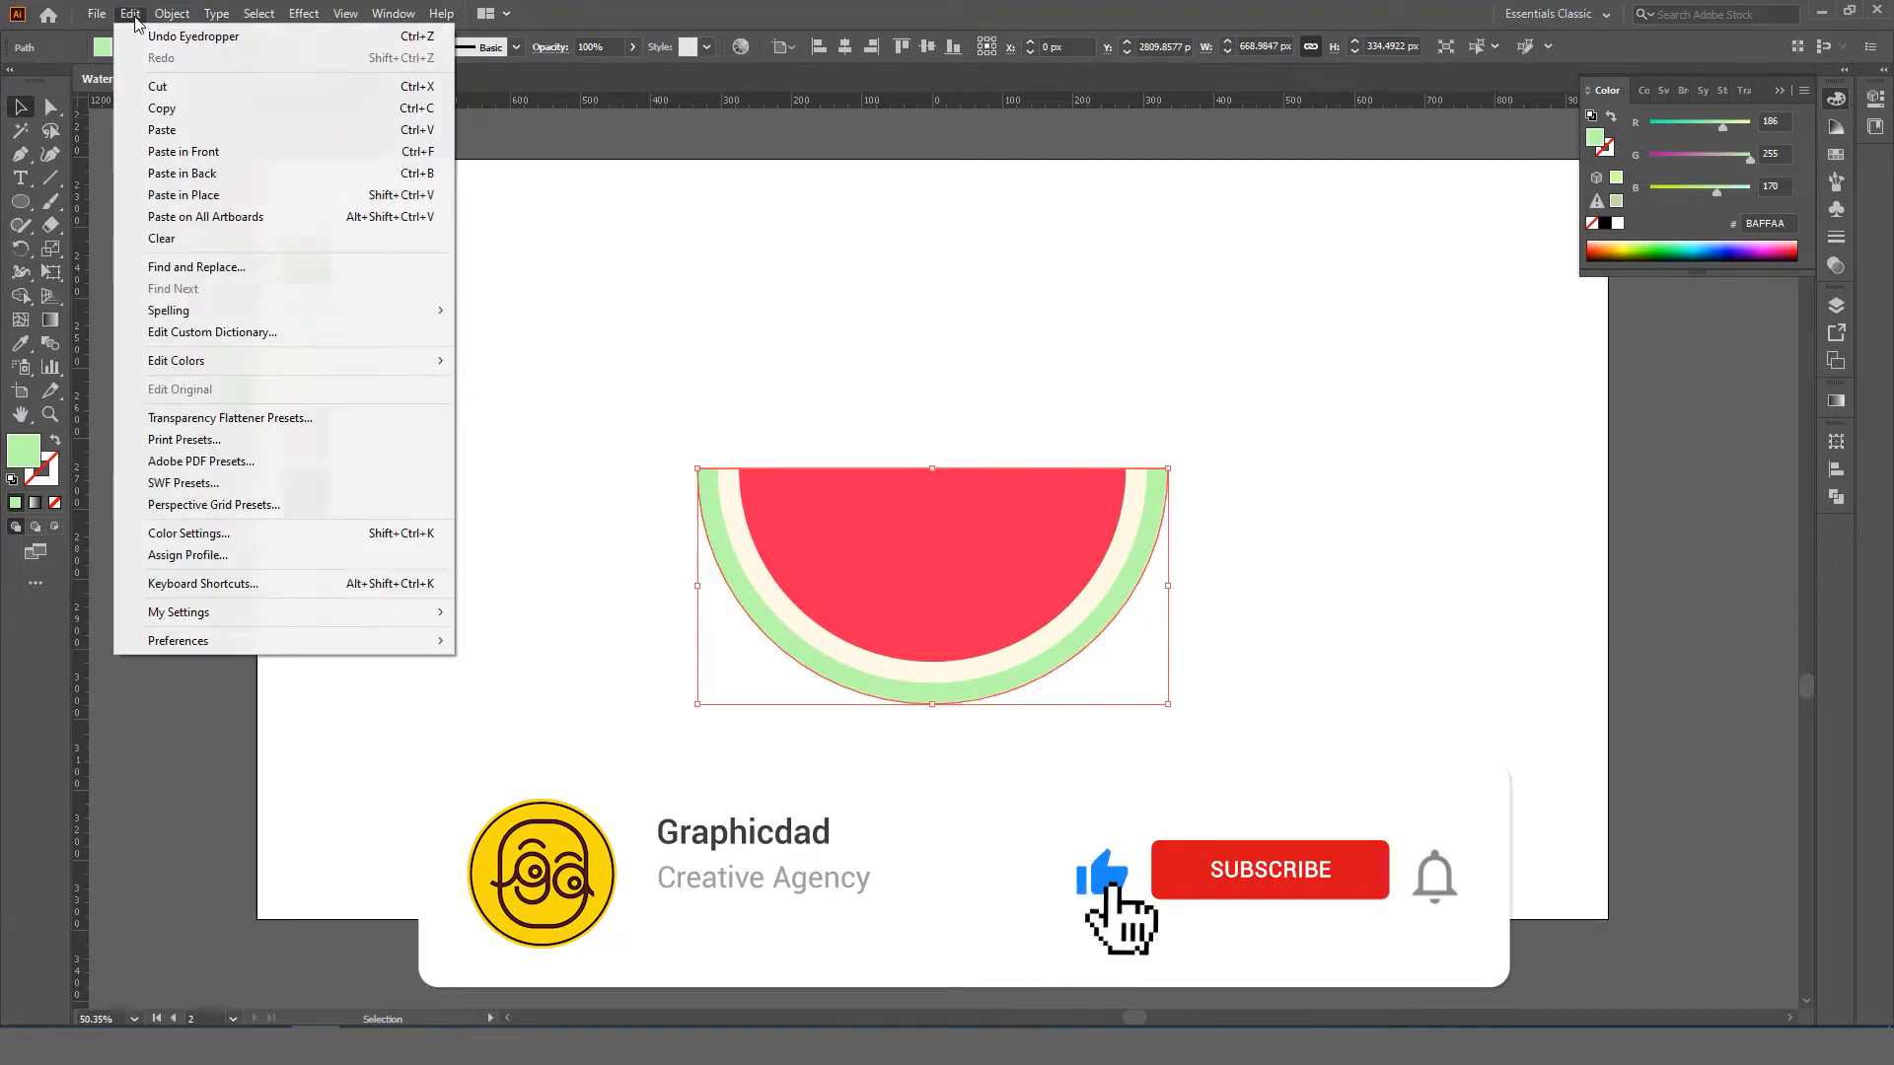
pyautogui.click(157, 130)
pyautogui.click(129, 14)
pyautogui.click(211, 193)
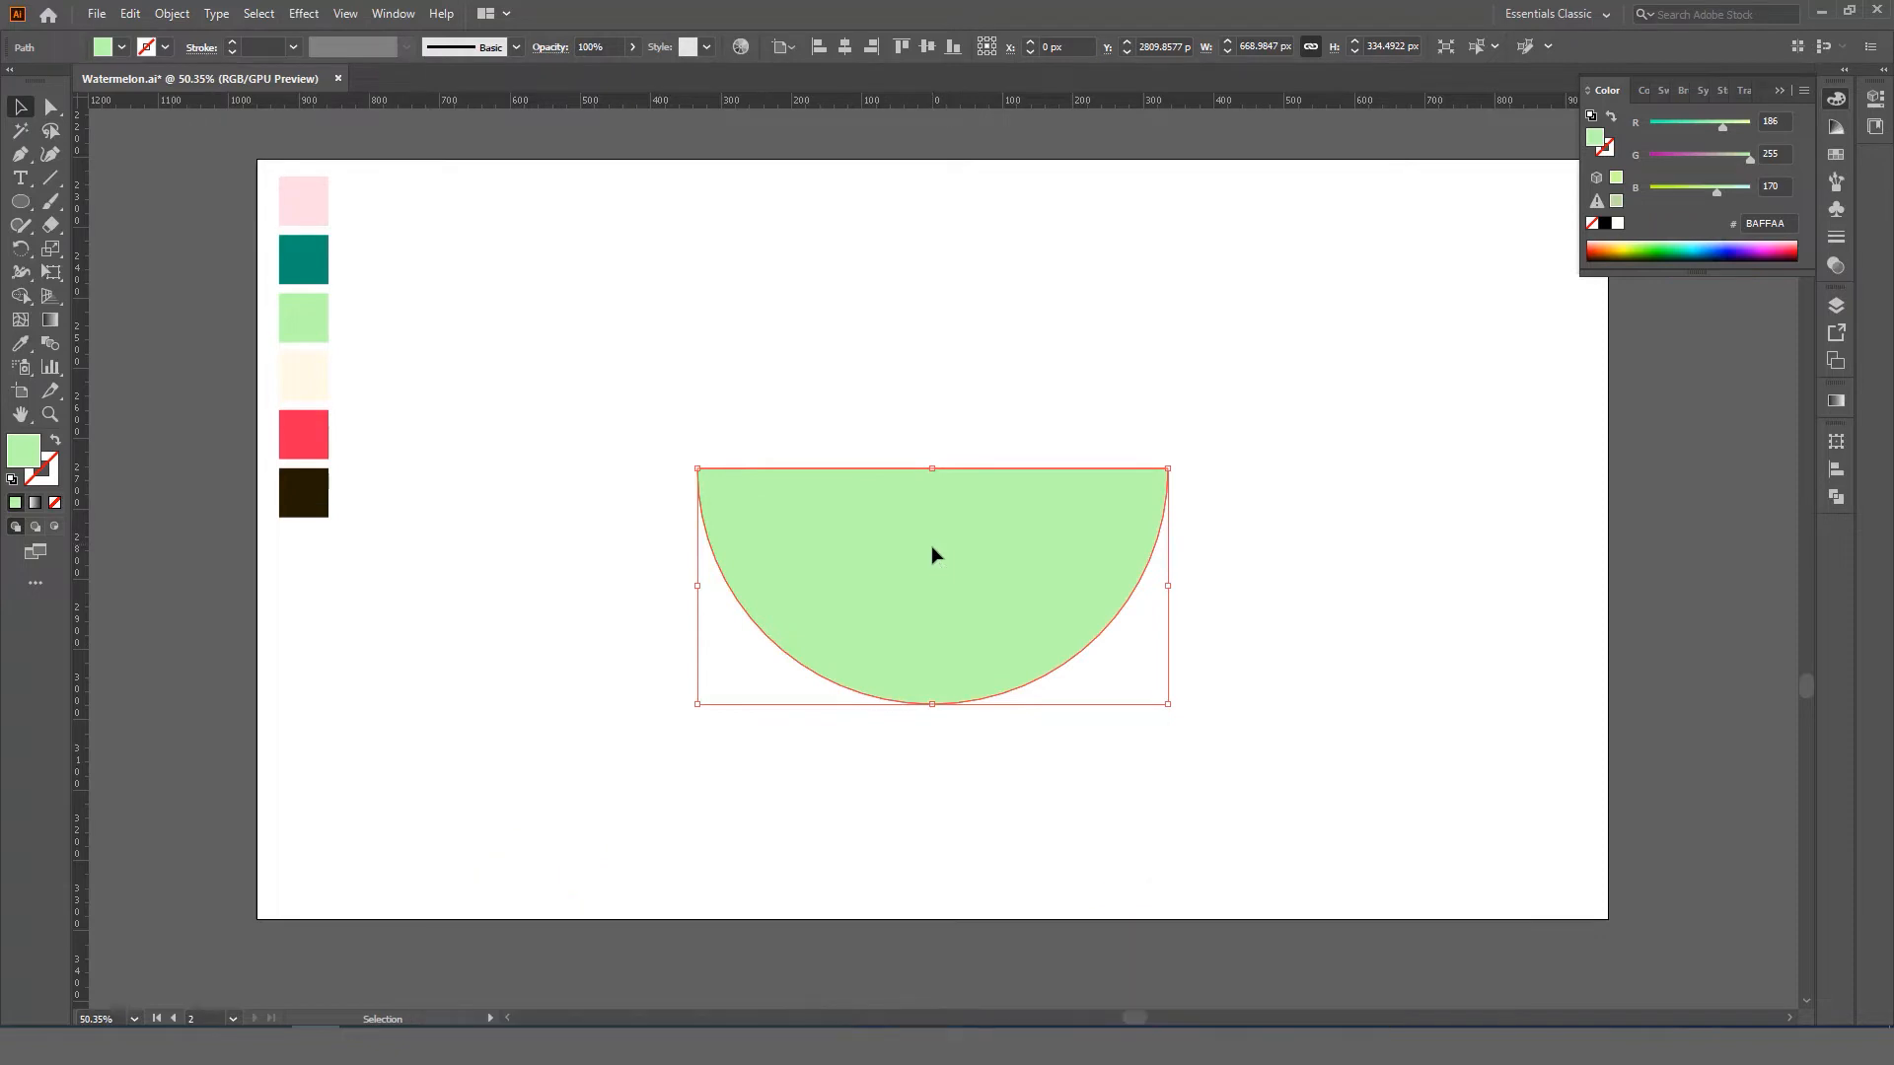
# - Move the pasted half-circle straight down about 20 px and send it to the back
pyautogui.moveTo(923, 541); pyautogui.dragTo(934, 564)
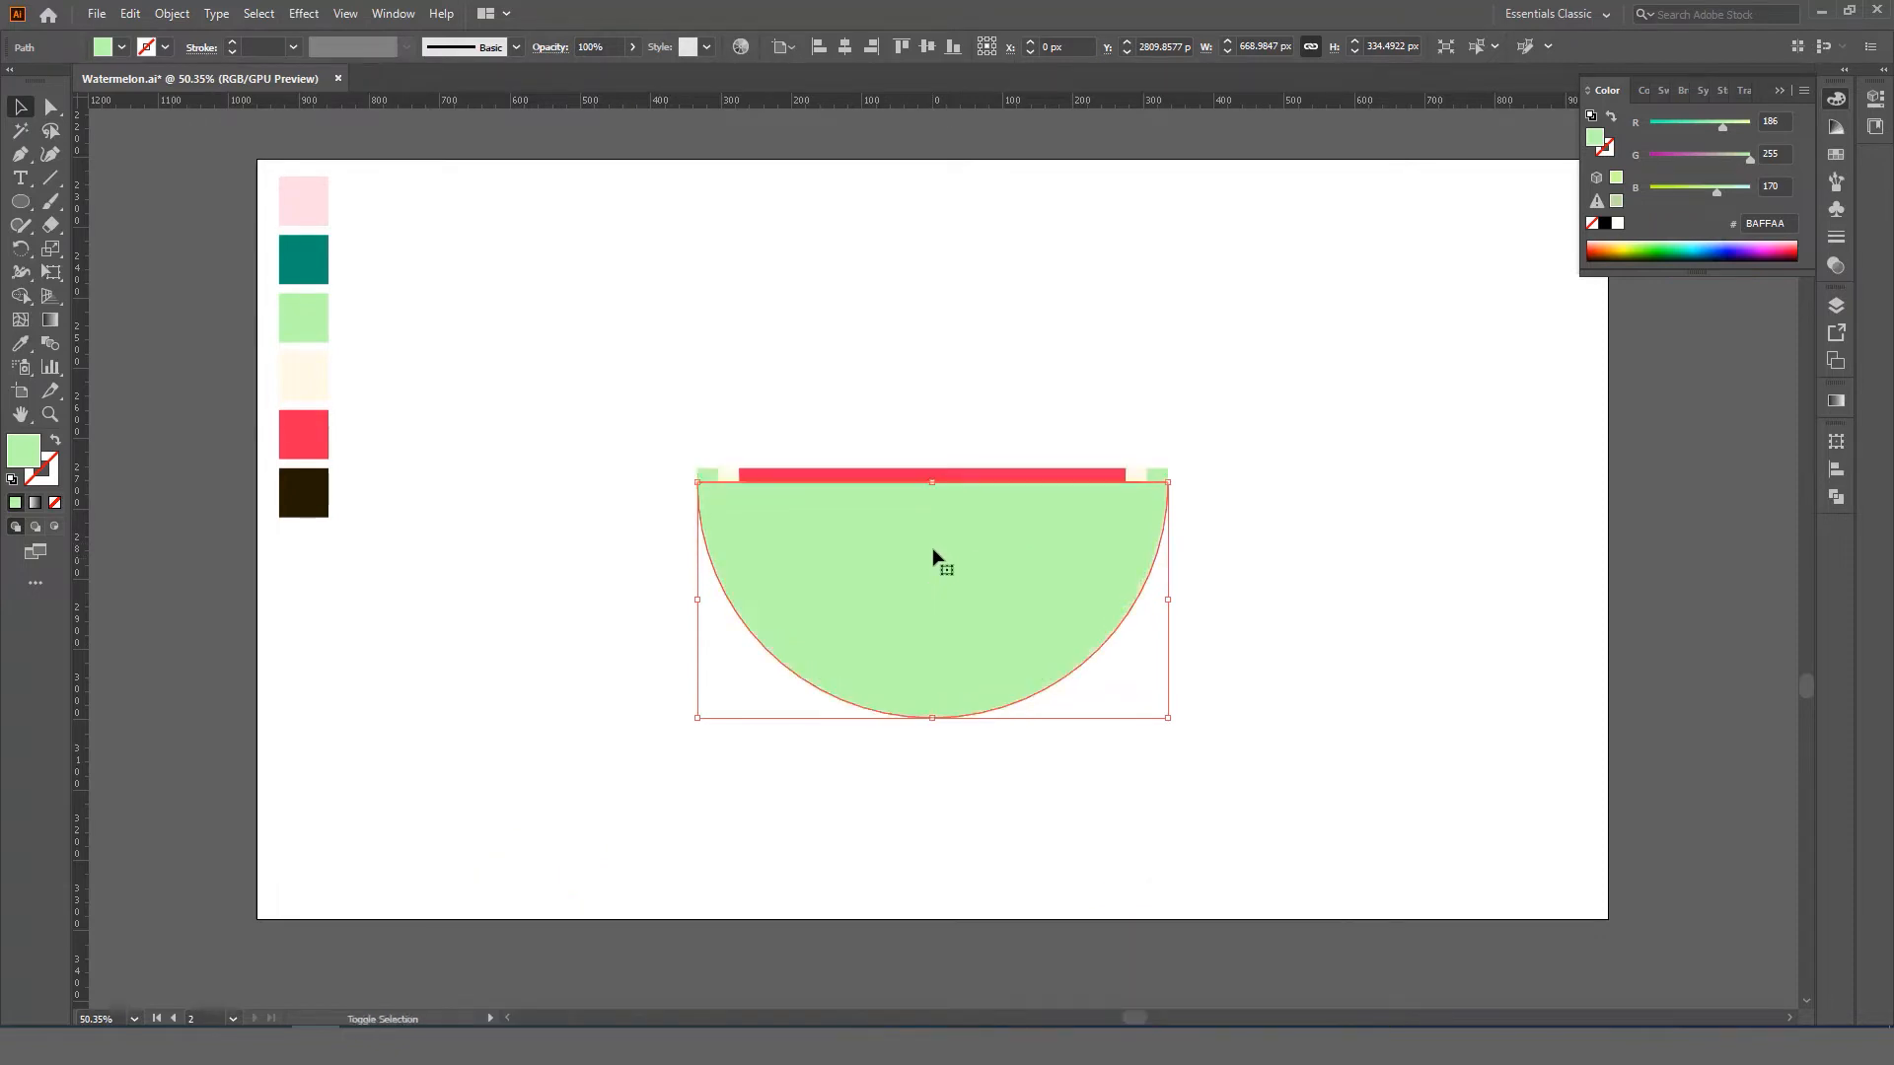
pyautogui.rightClick(934, 539)
pyautogui.moveTo(1046, 860)
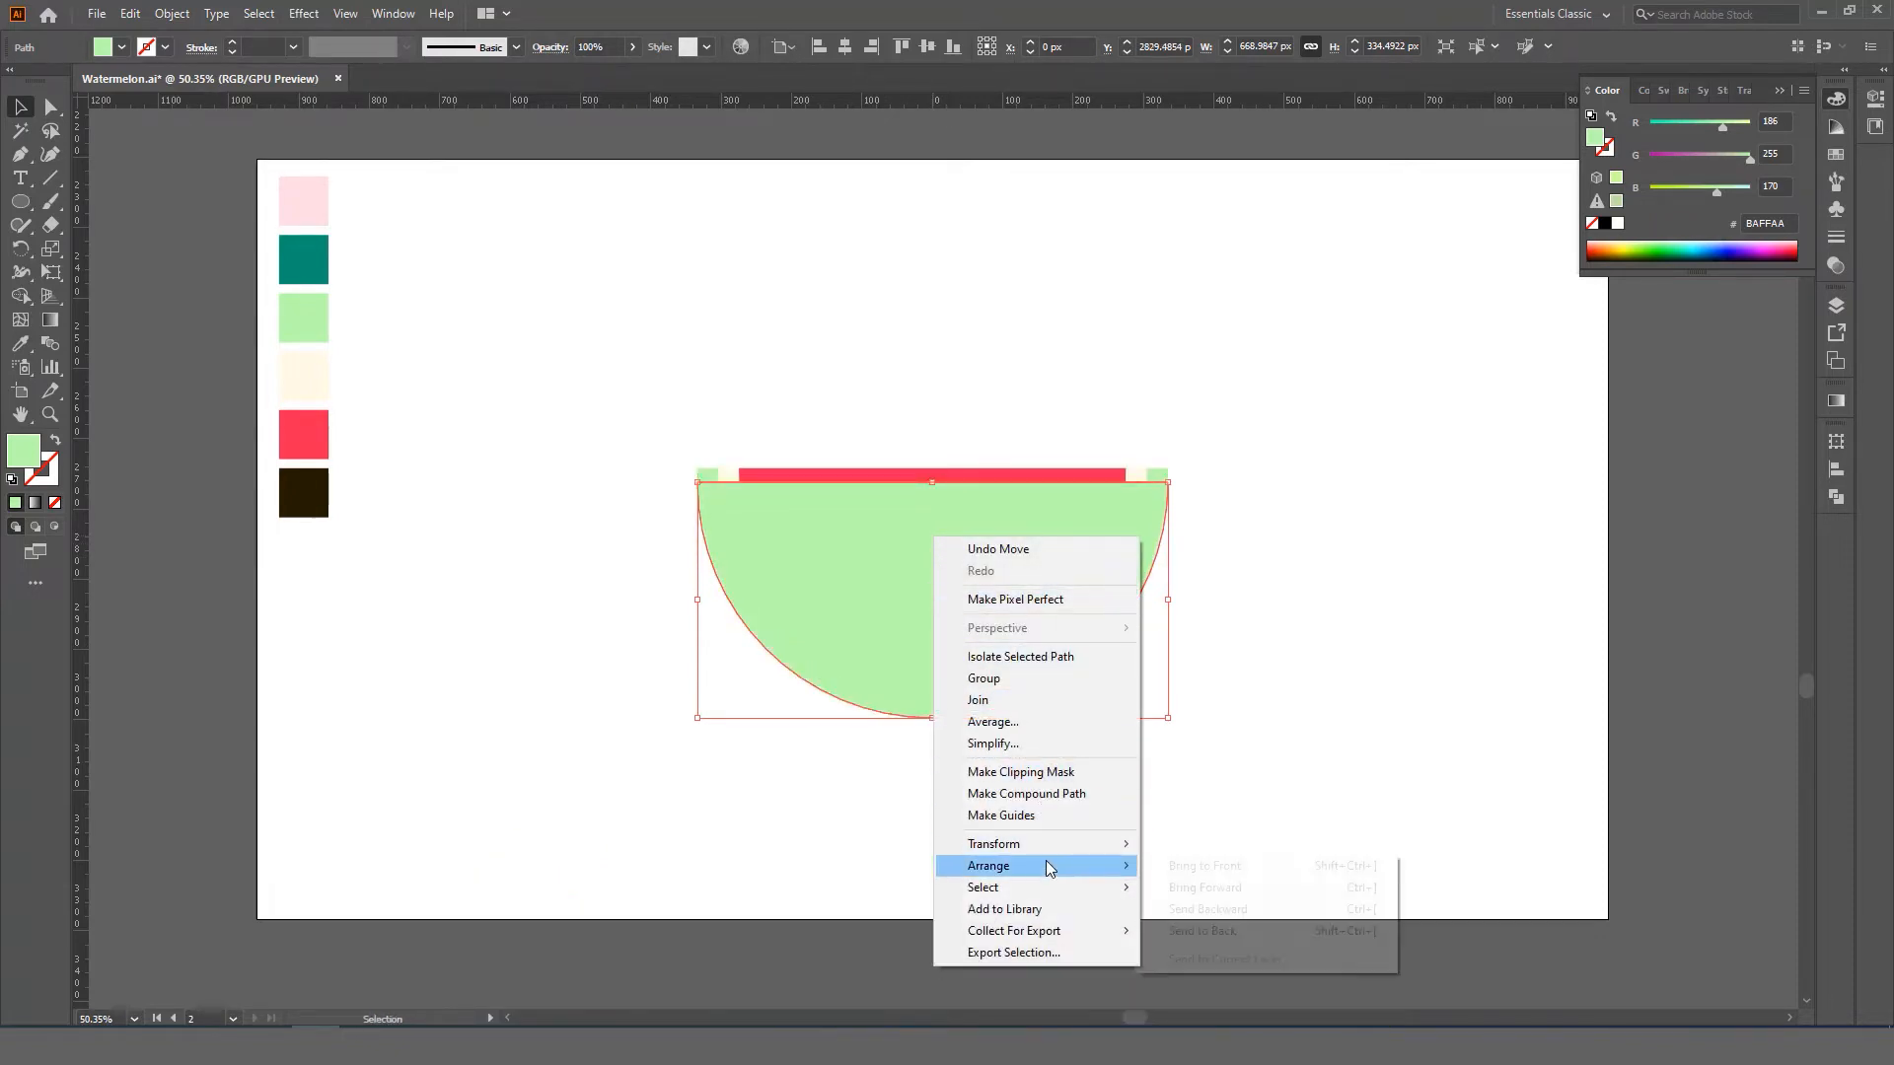
pyautogui.click(1227, 929)
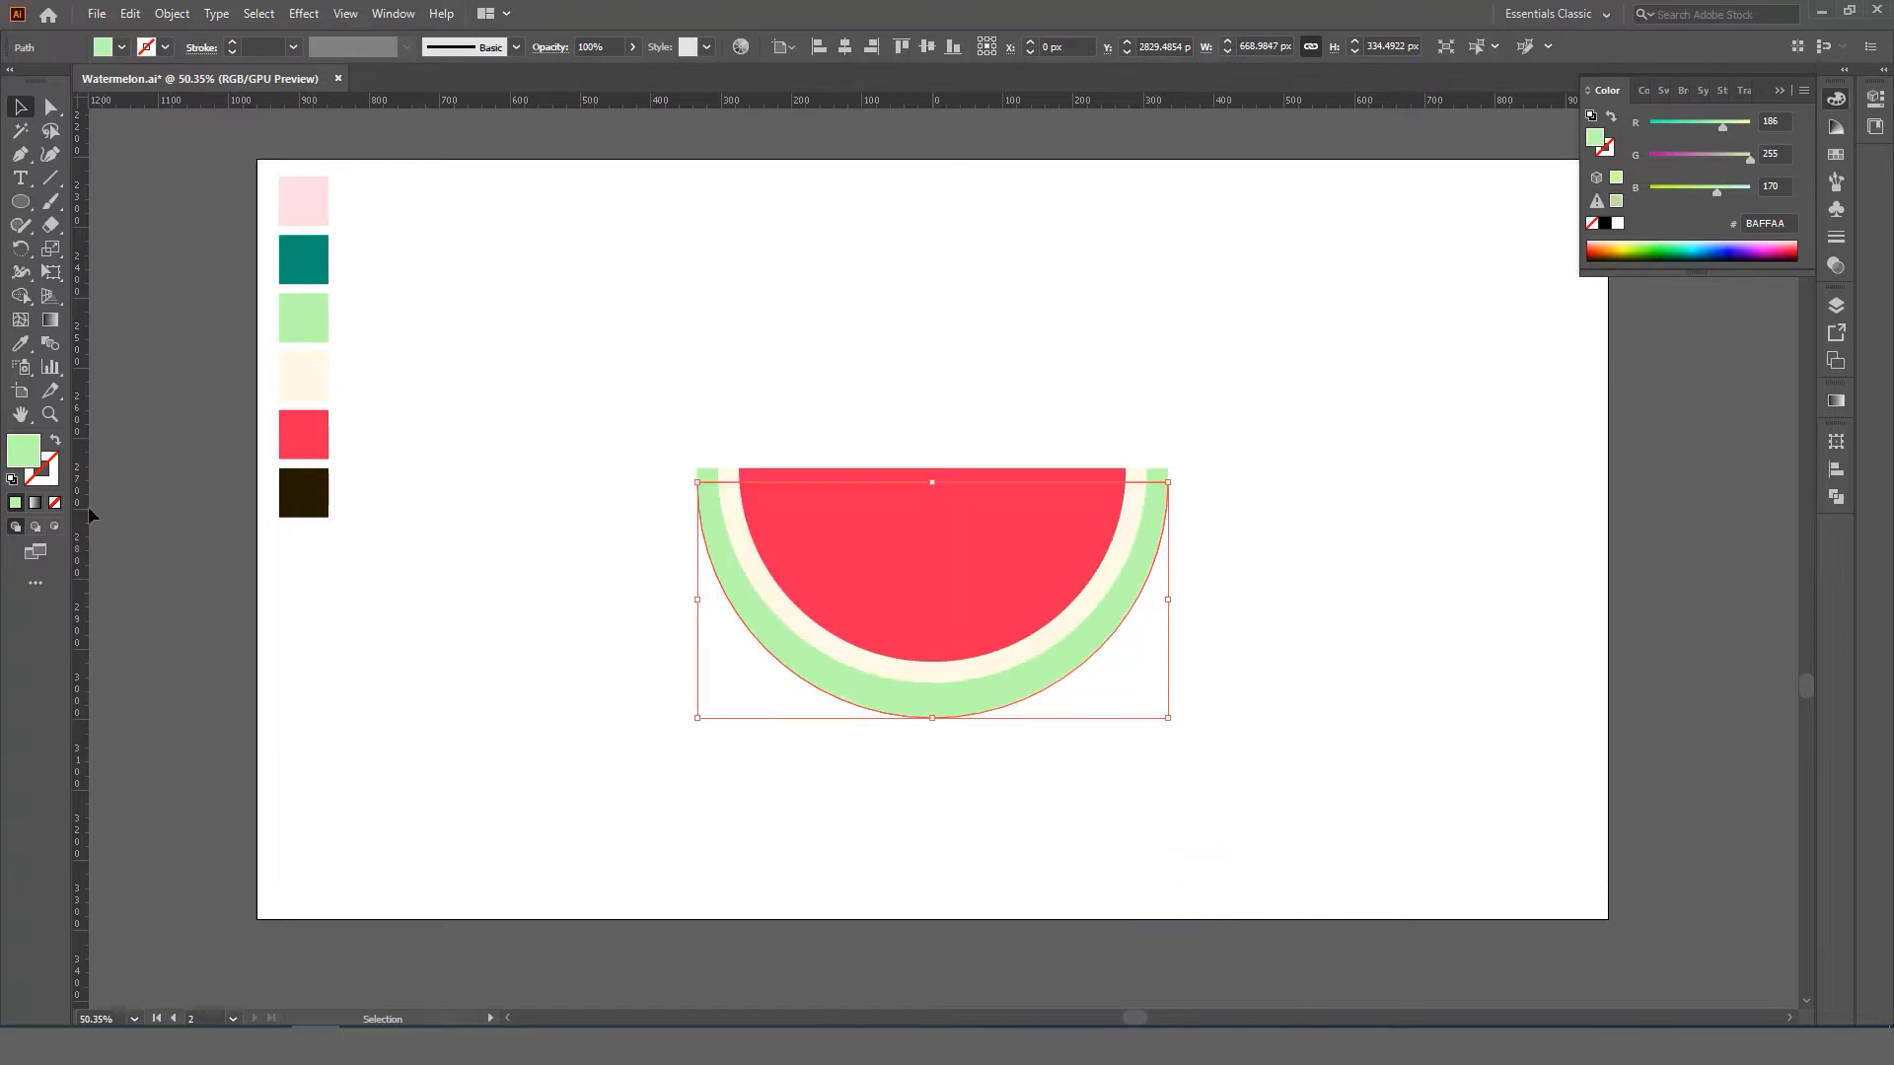
# - Colour the rear half-circle with the dark green palette swatch to form the outer rind
pyautogui.click(20, 343)
pyautogui.click(324, 253)
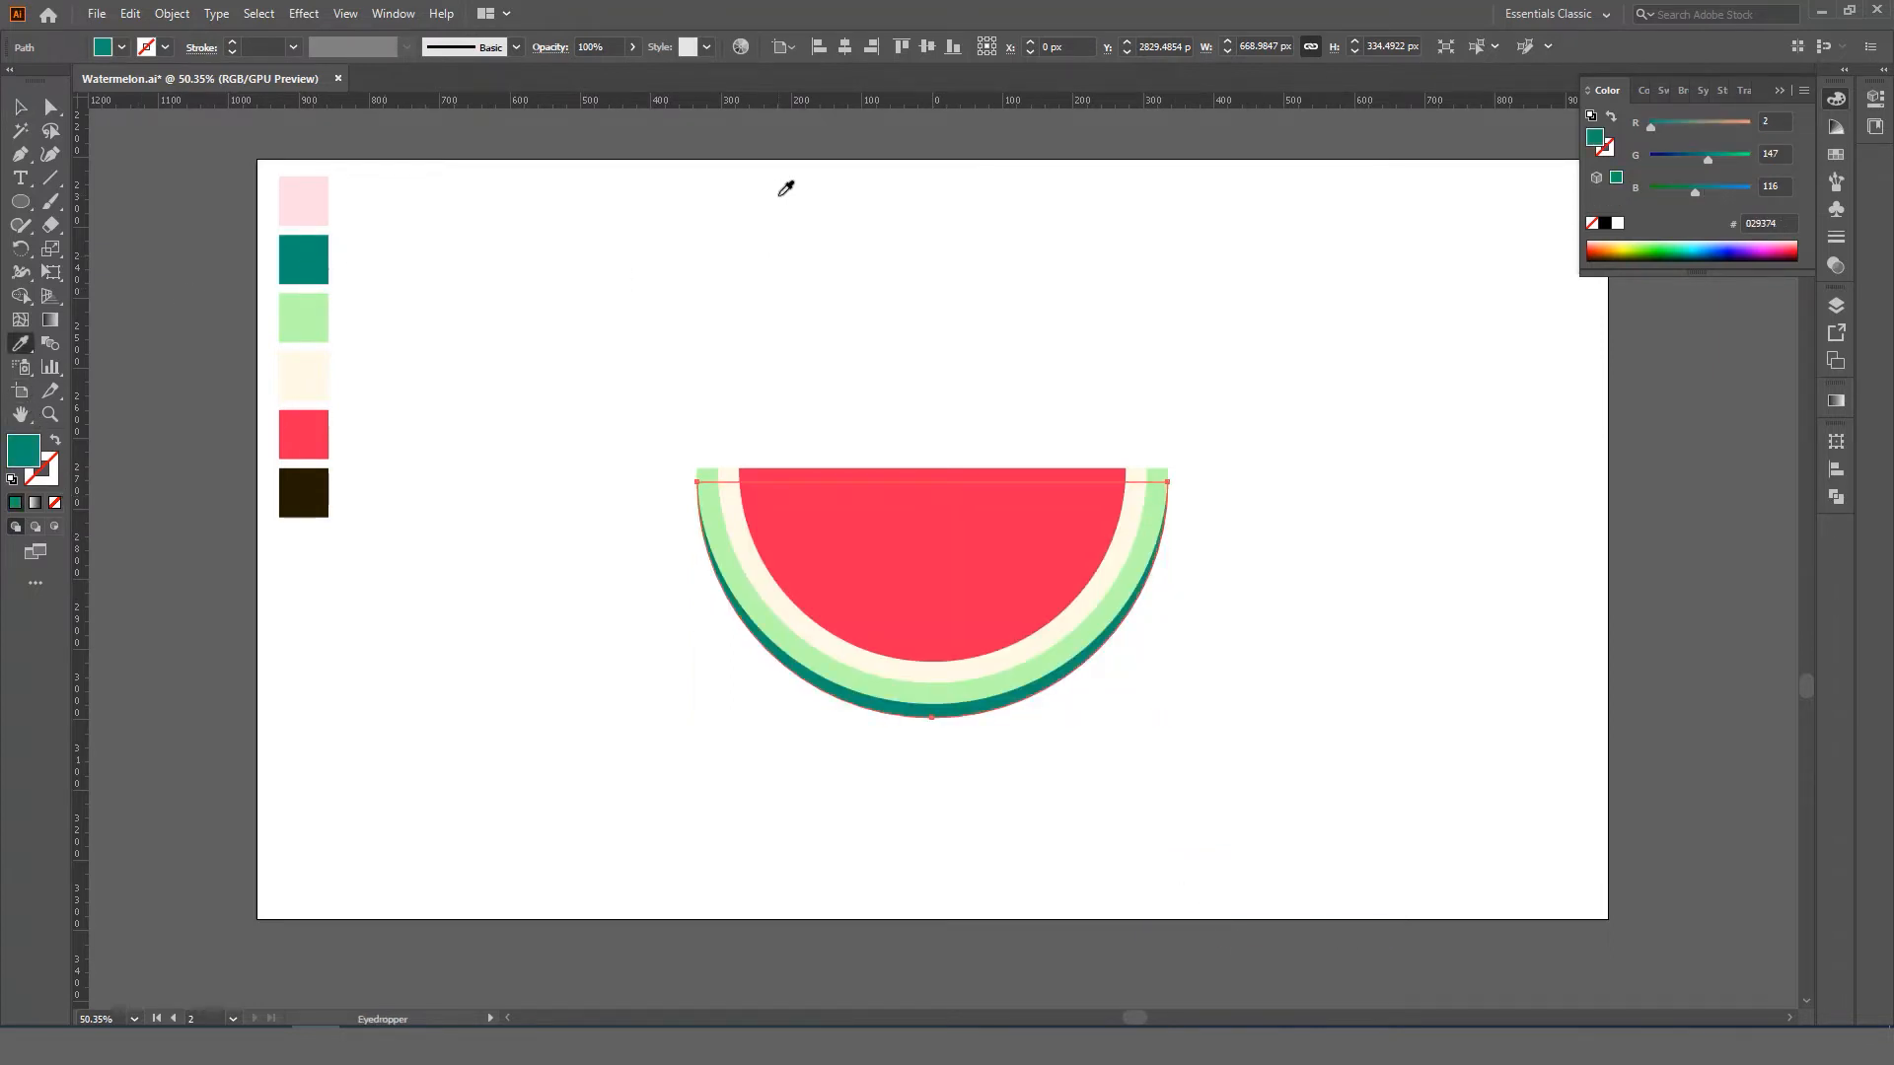
pyautogui.press('v')
pyautogui.click(963, 367)
# - Select all parts of the watermelon slice and move them slightly up, nearer the artboard's centre
pyautogui.press('z')
pyautogui.moveTo(989, 515)
pyautogui.mouseDown()
pyautogui.moveTo(943, 520)
pyautogui.moveTo(965, 527)
pyautogui.mouseUp()
pyautogui.press('v')
pyautogui.moveTo(1178, 430); pyautogui.dragTo(641, 817)
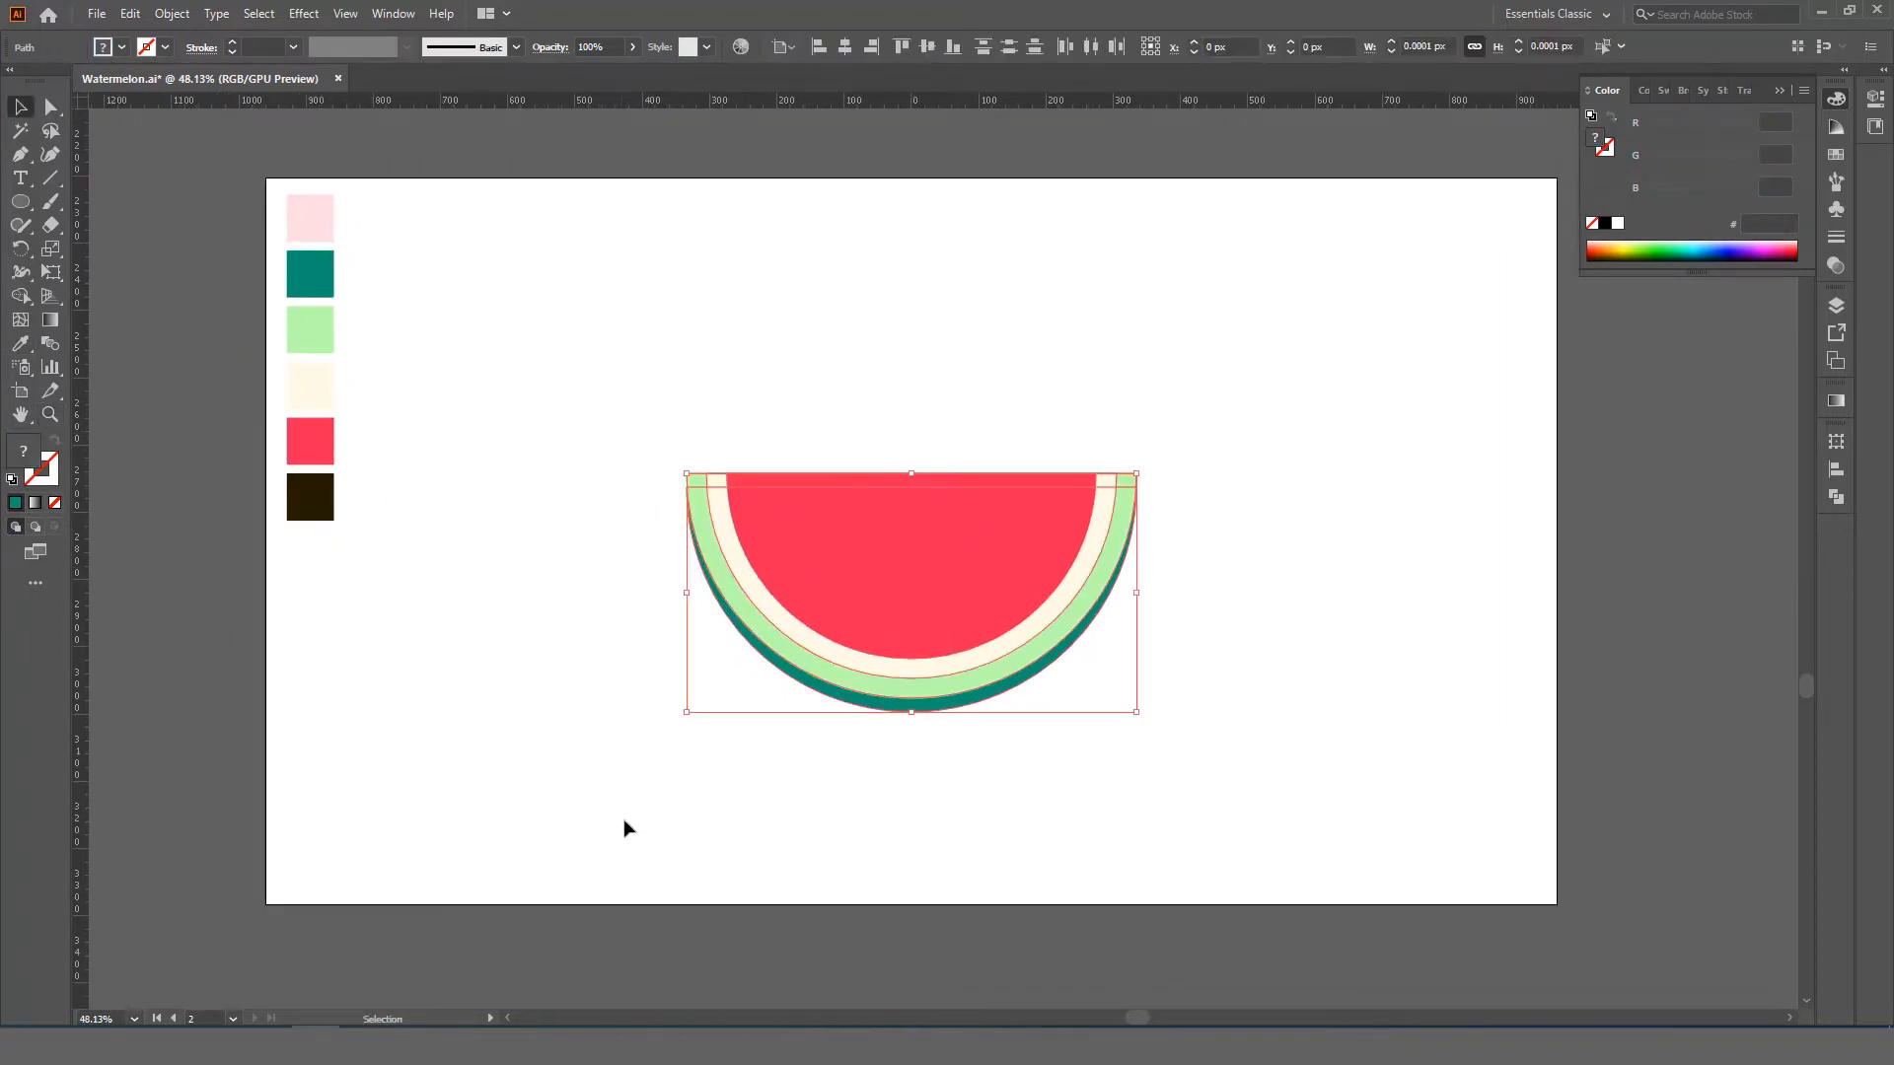
pyautogui.moveTo(926, 625); pyautogui.dragTo(994, 612)
pyautogui.click(1189, 641)
# - Draw a circle about 91 px wide above the slice and colour it with the dark brown palette swatch
pyautogui.press('z')
pyautogui.moveTo(978, 628); pyautogui.dragTo(668, 449)
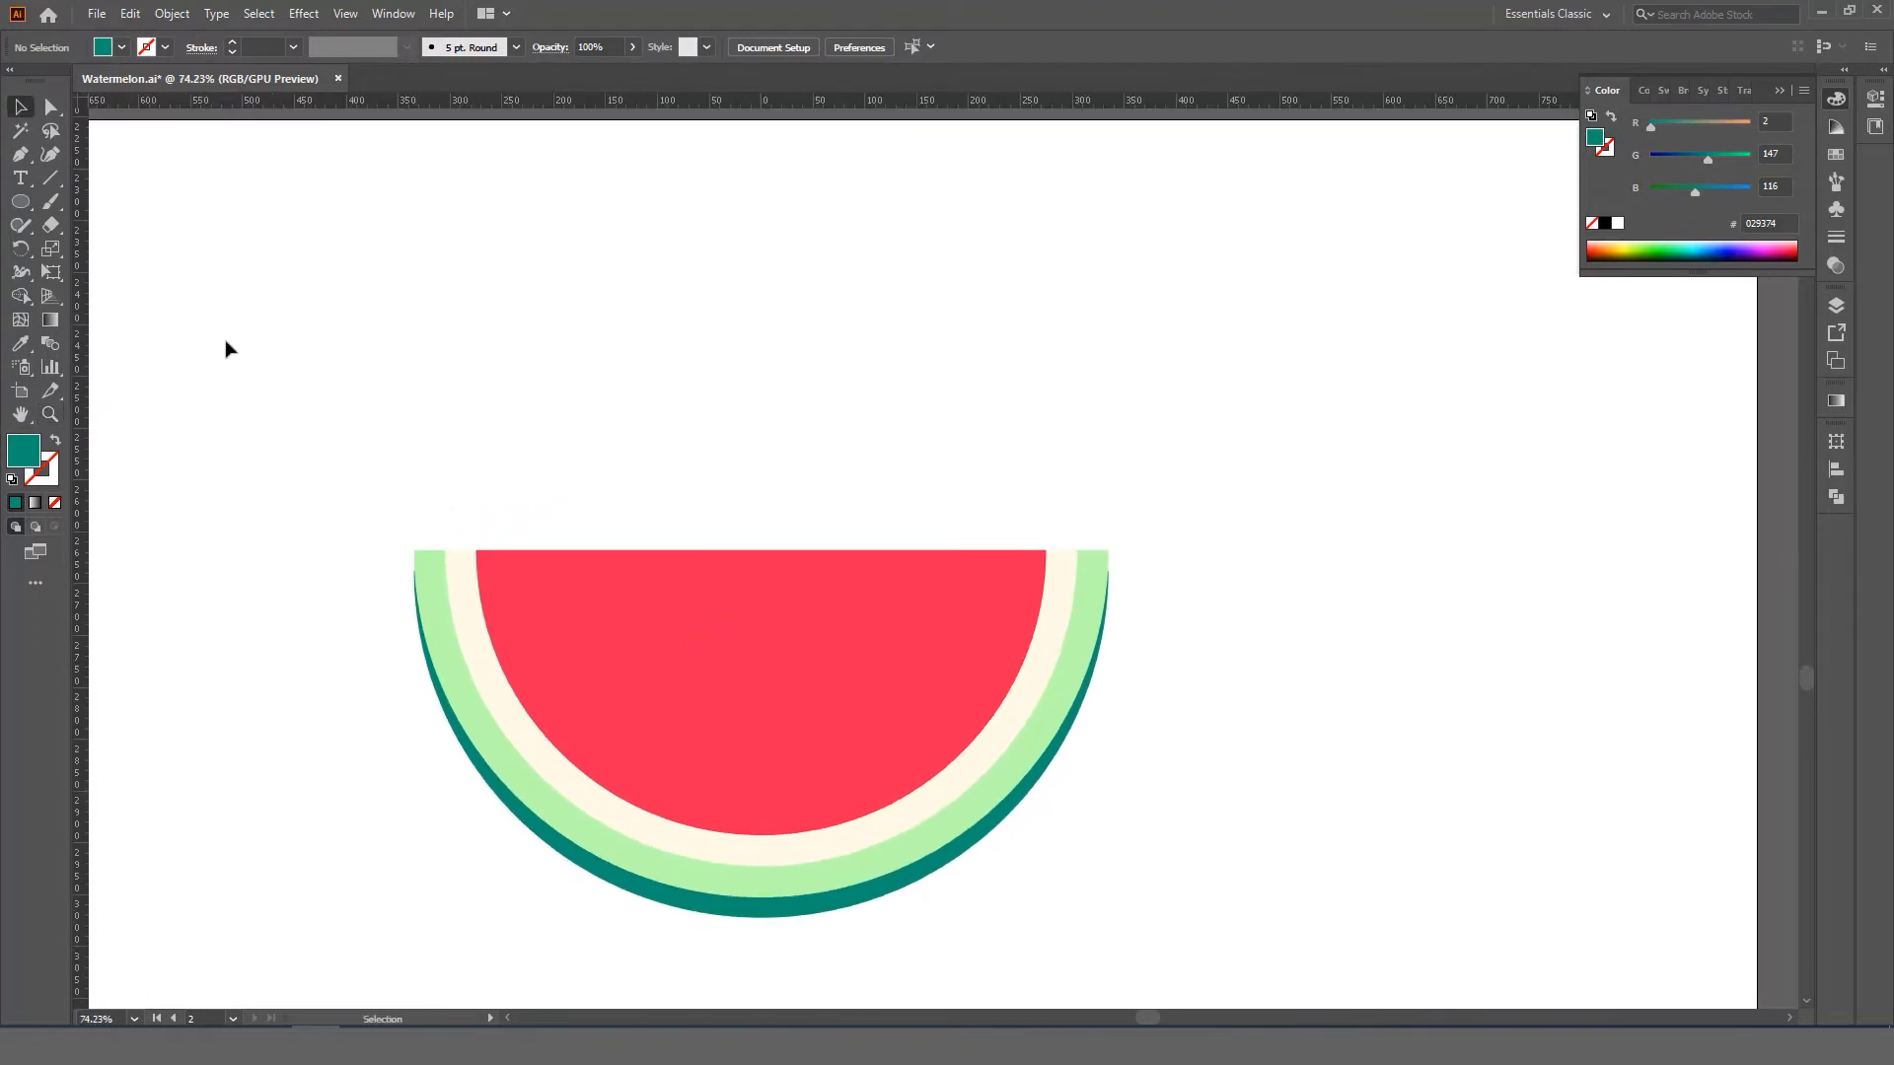
pyautogui.moveTo(20, 201); pyautogui.dragTo(103, 252)
pyautogui.moveTo(638, 371); pyautogui.dragTo(664, 418)
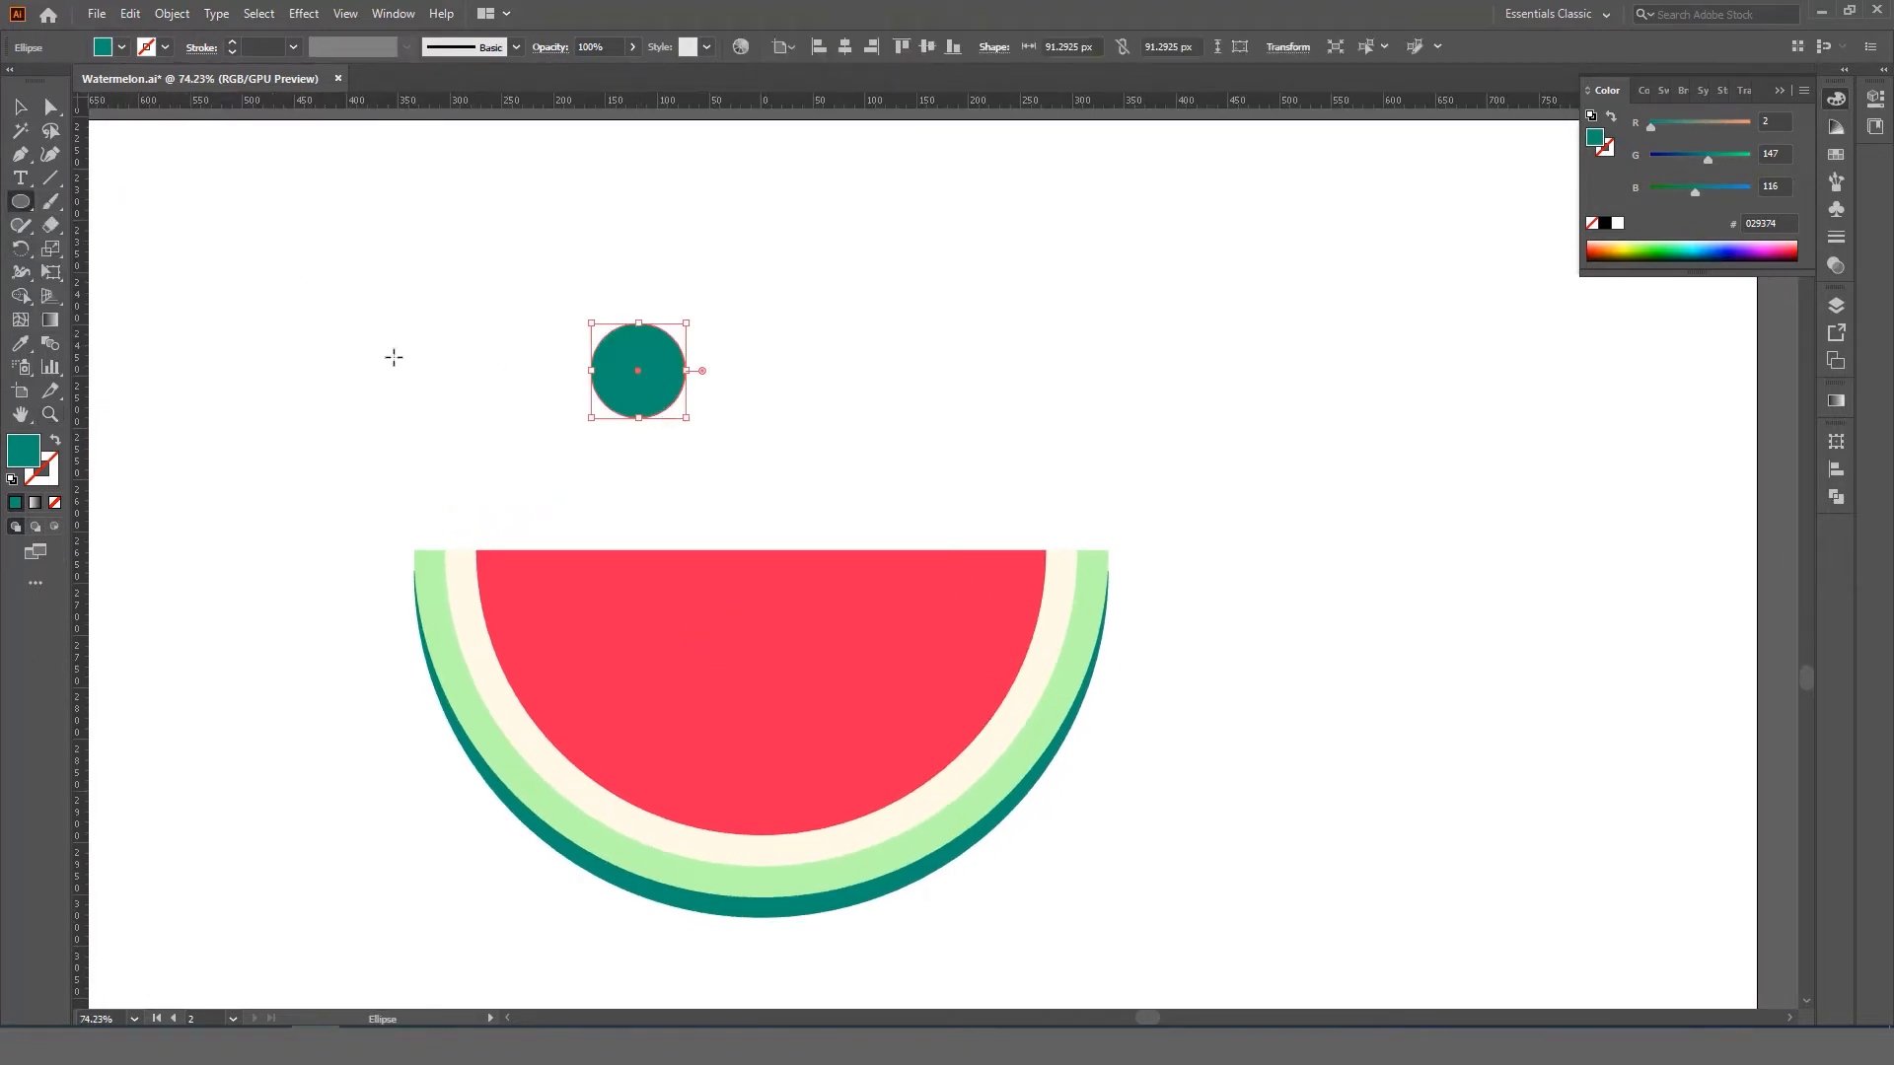
pyautogui.scroll(-3, 300, 385)
pyautogui.click(20, 343)
pyautogui.click(189, 513)
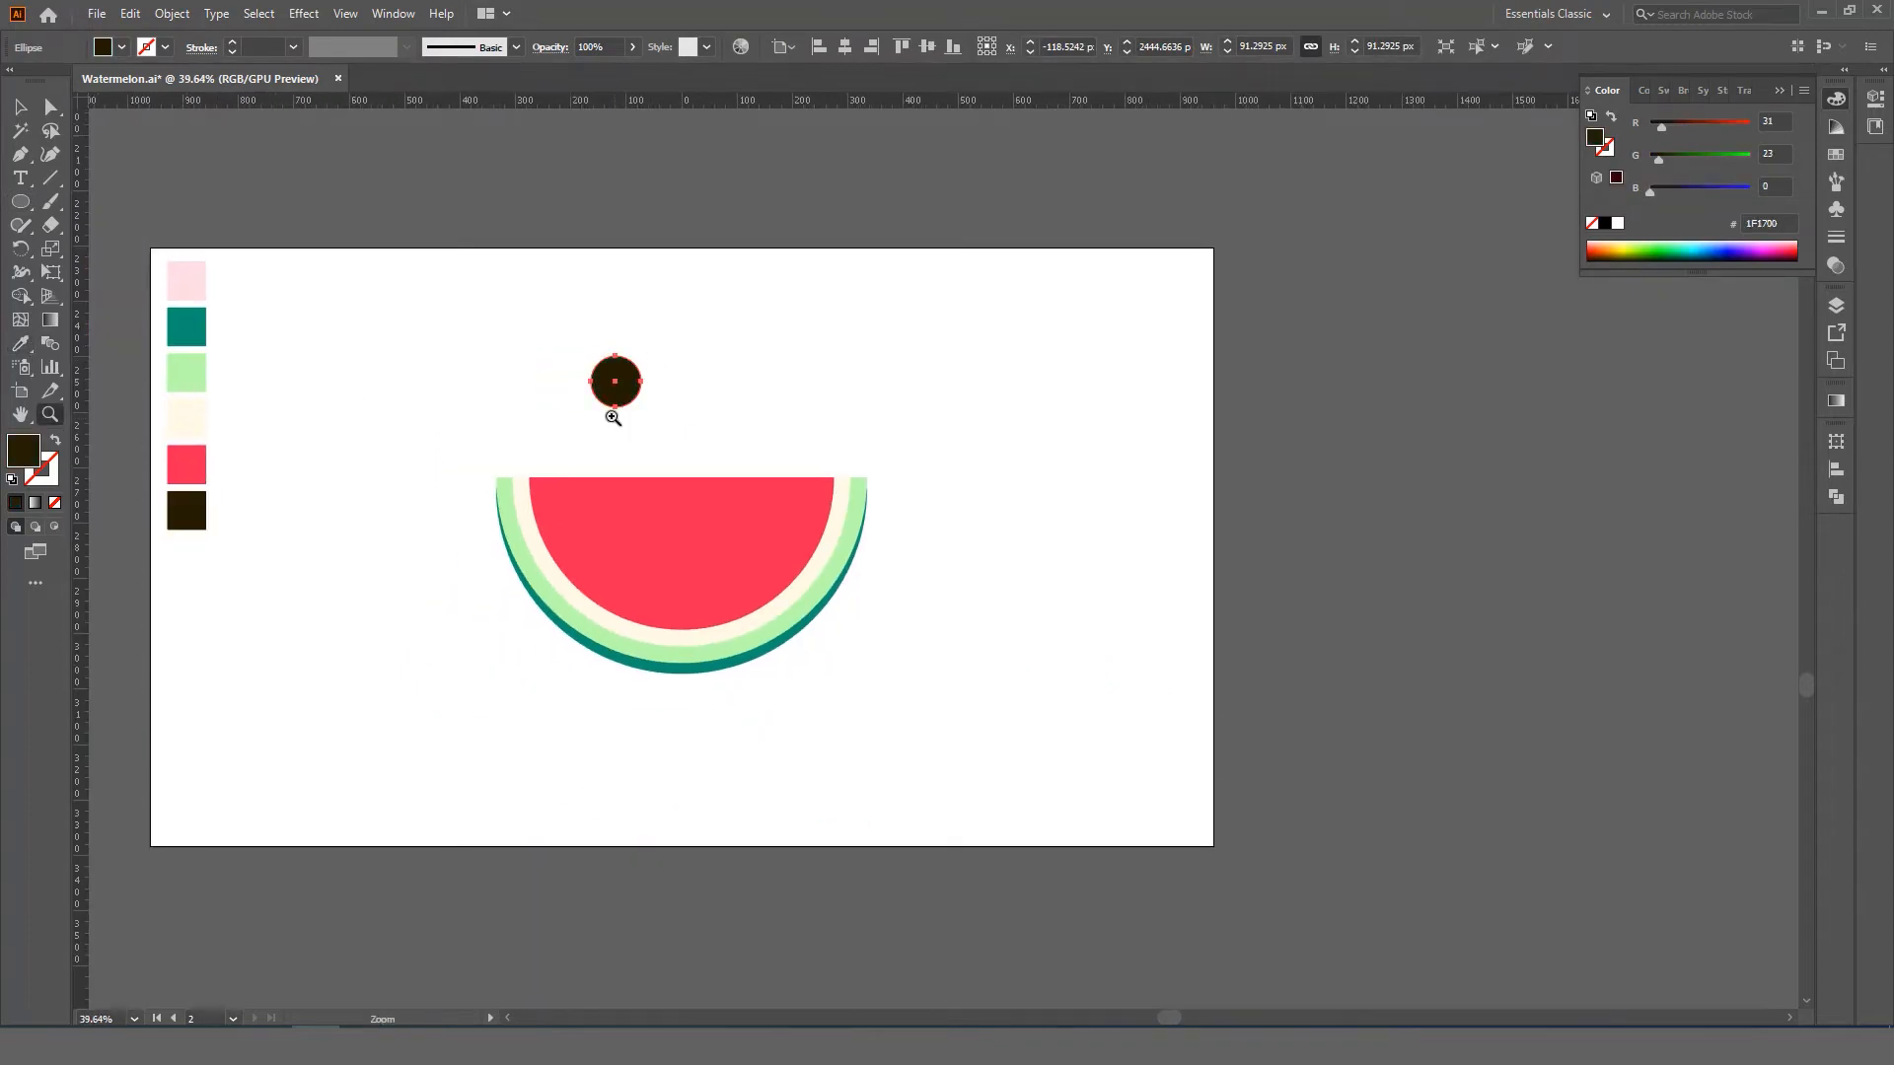
# - Convert the topmost anchor point of the dark brown circle to a corner point
pyautogui.scroll(6, 691, 523)
pyautogui.moveTo(650, 475); pyautogui.dragTo(648, 495)
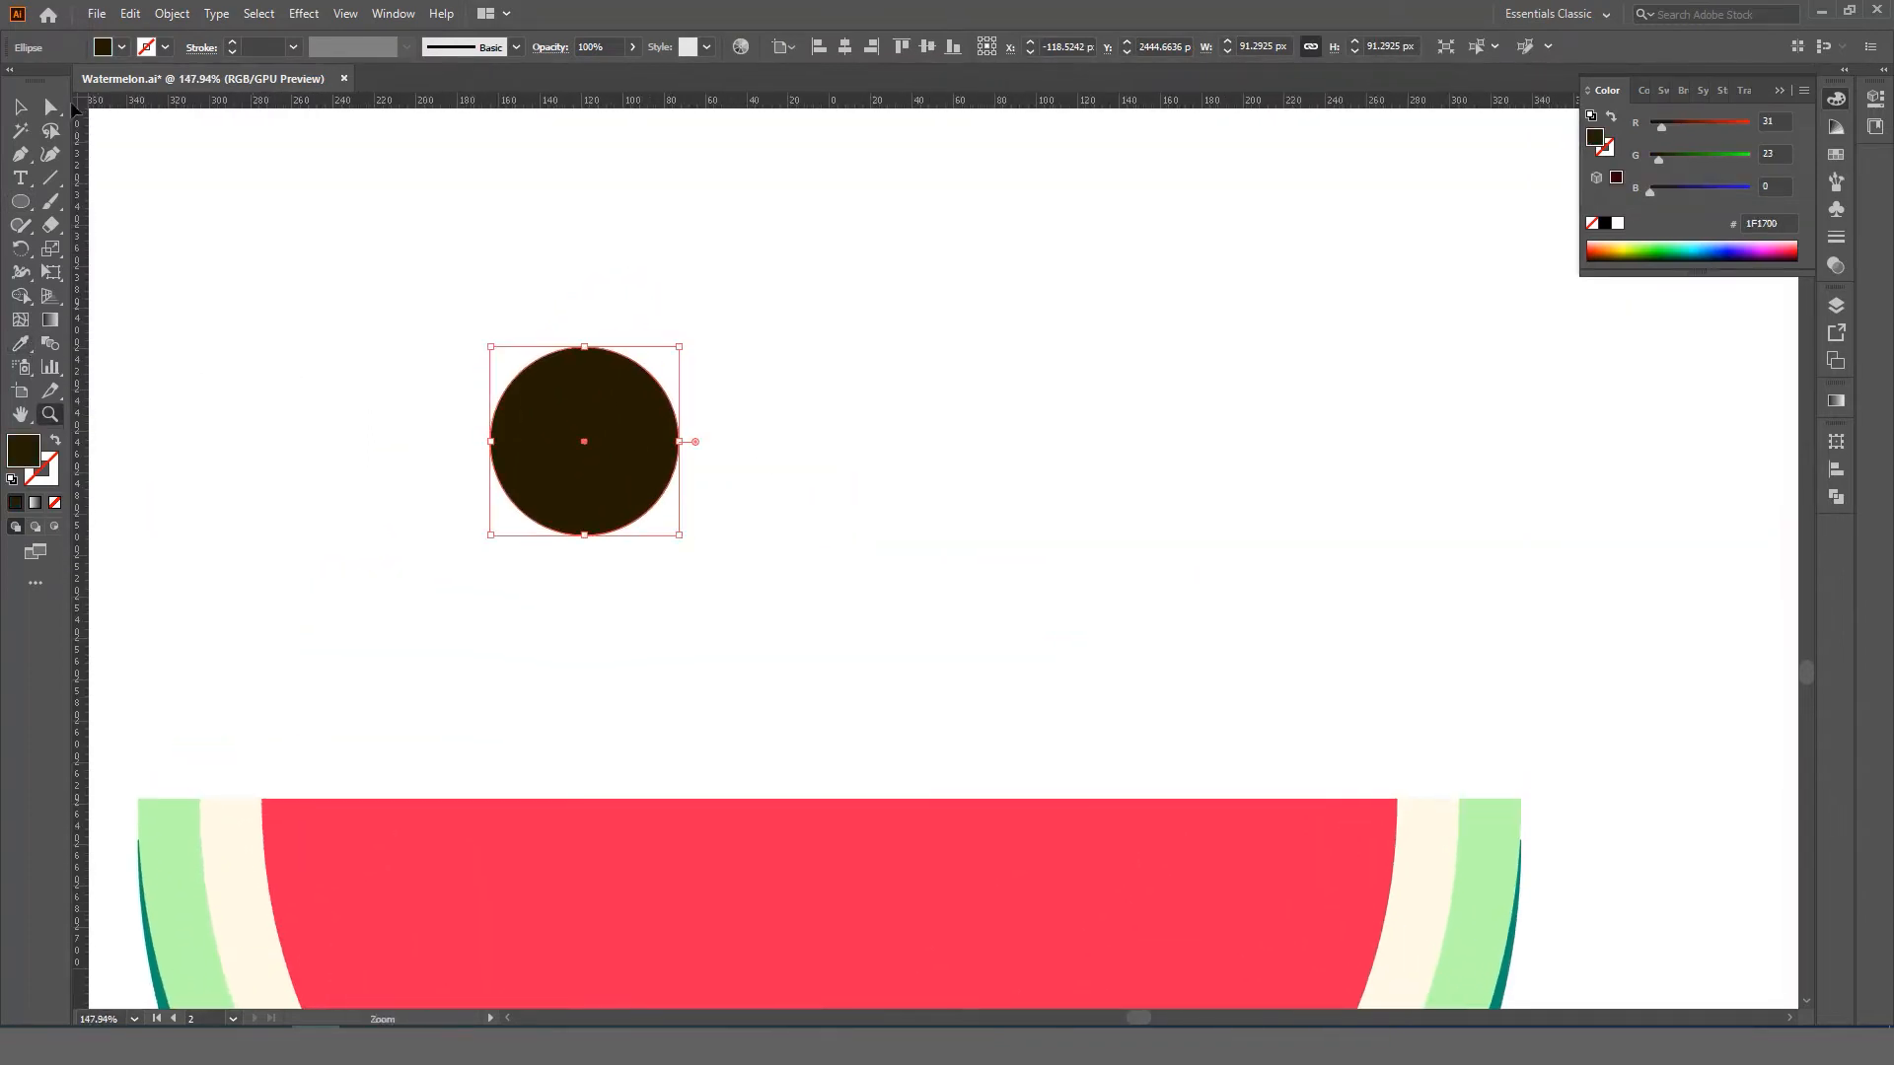
pyautogui.click(52, 106)
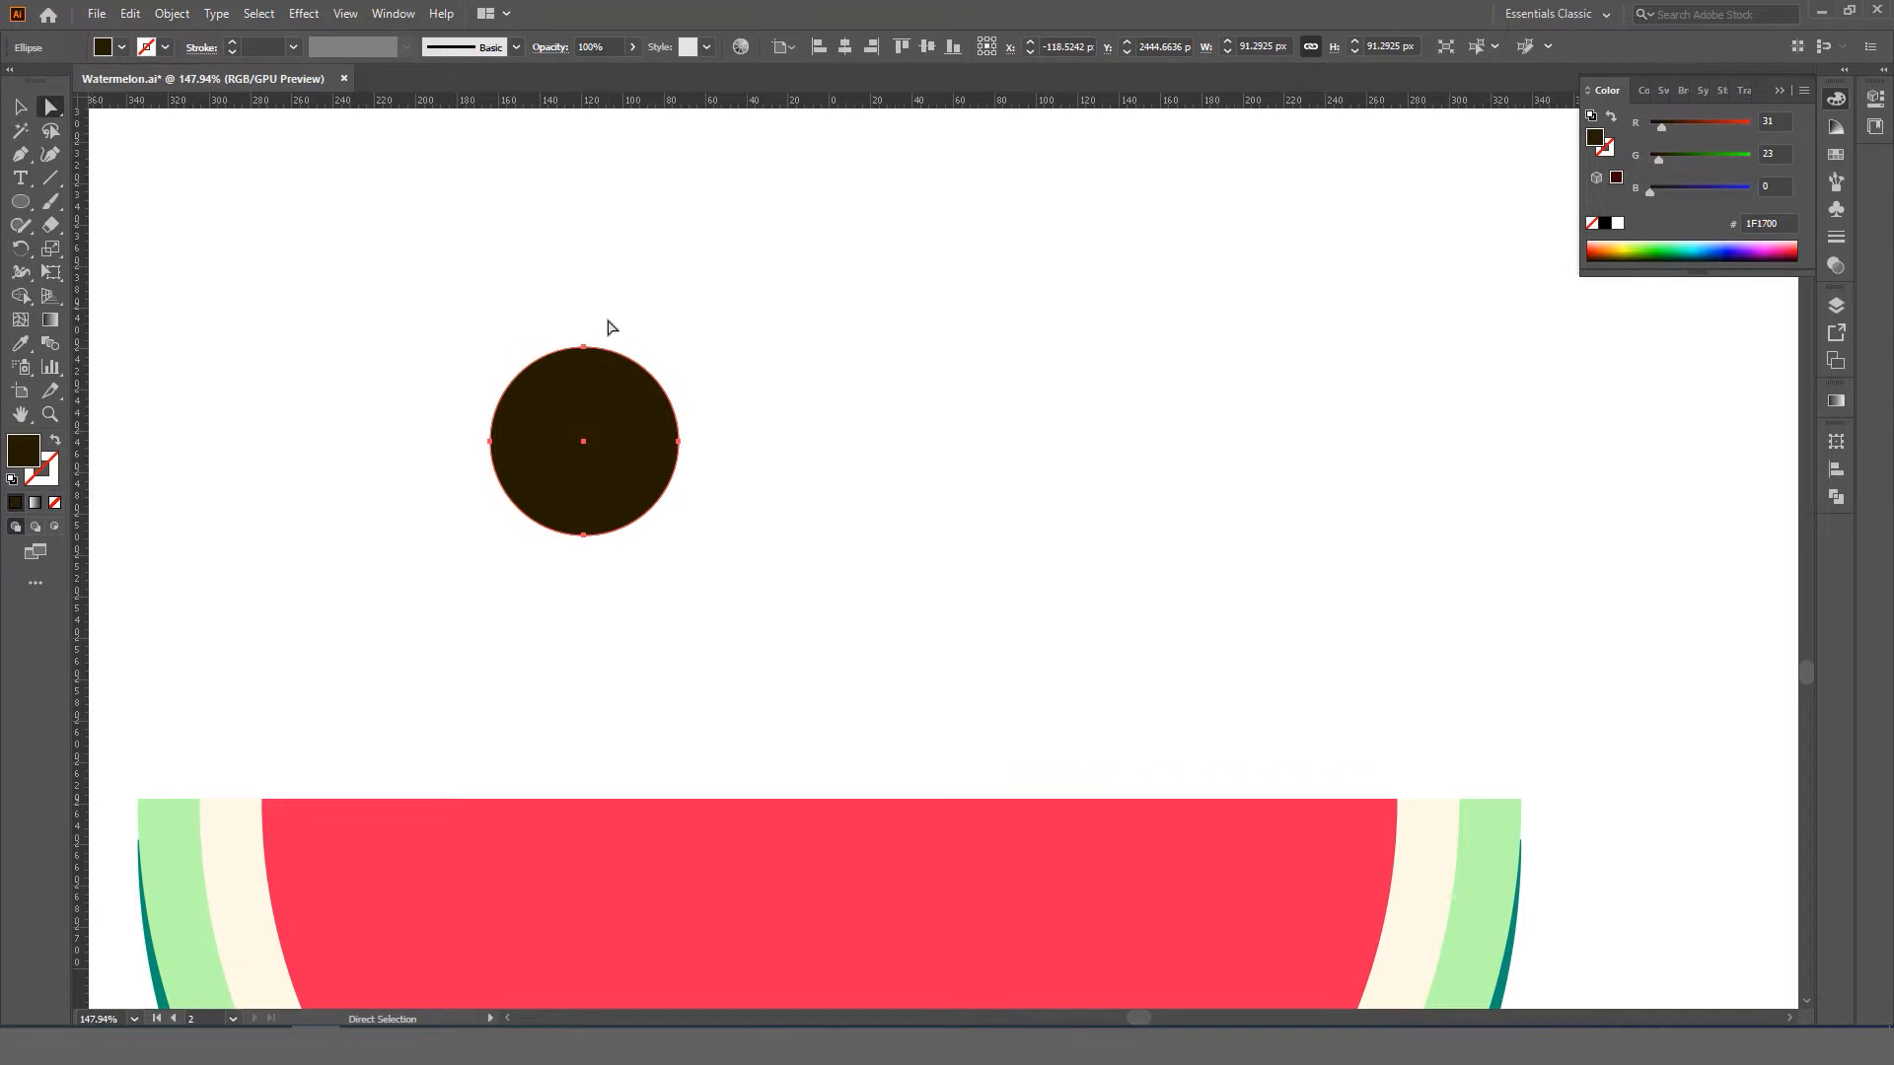
pyautogui.moveTo(607, 315); pyautogui.dragTo(568, 358)
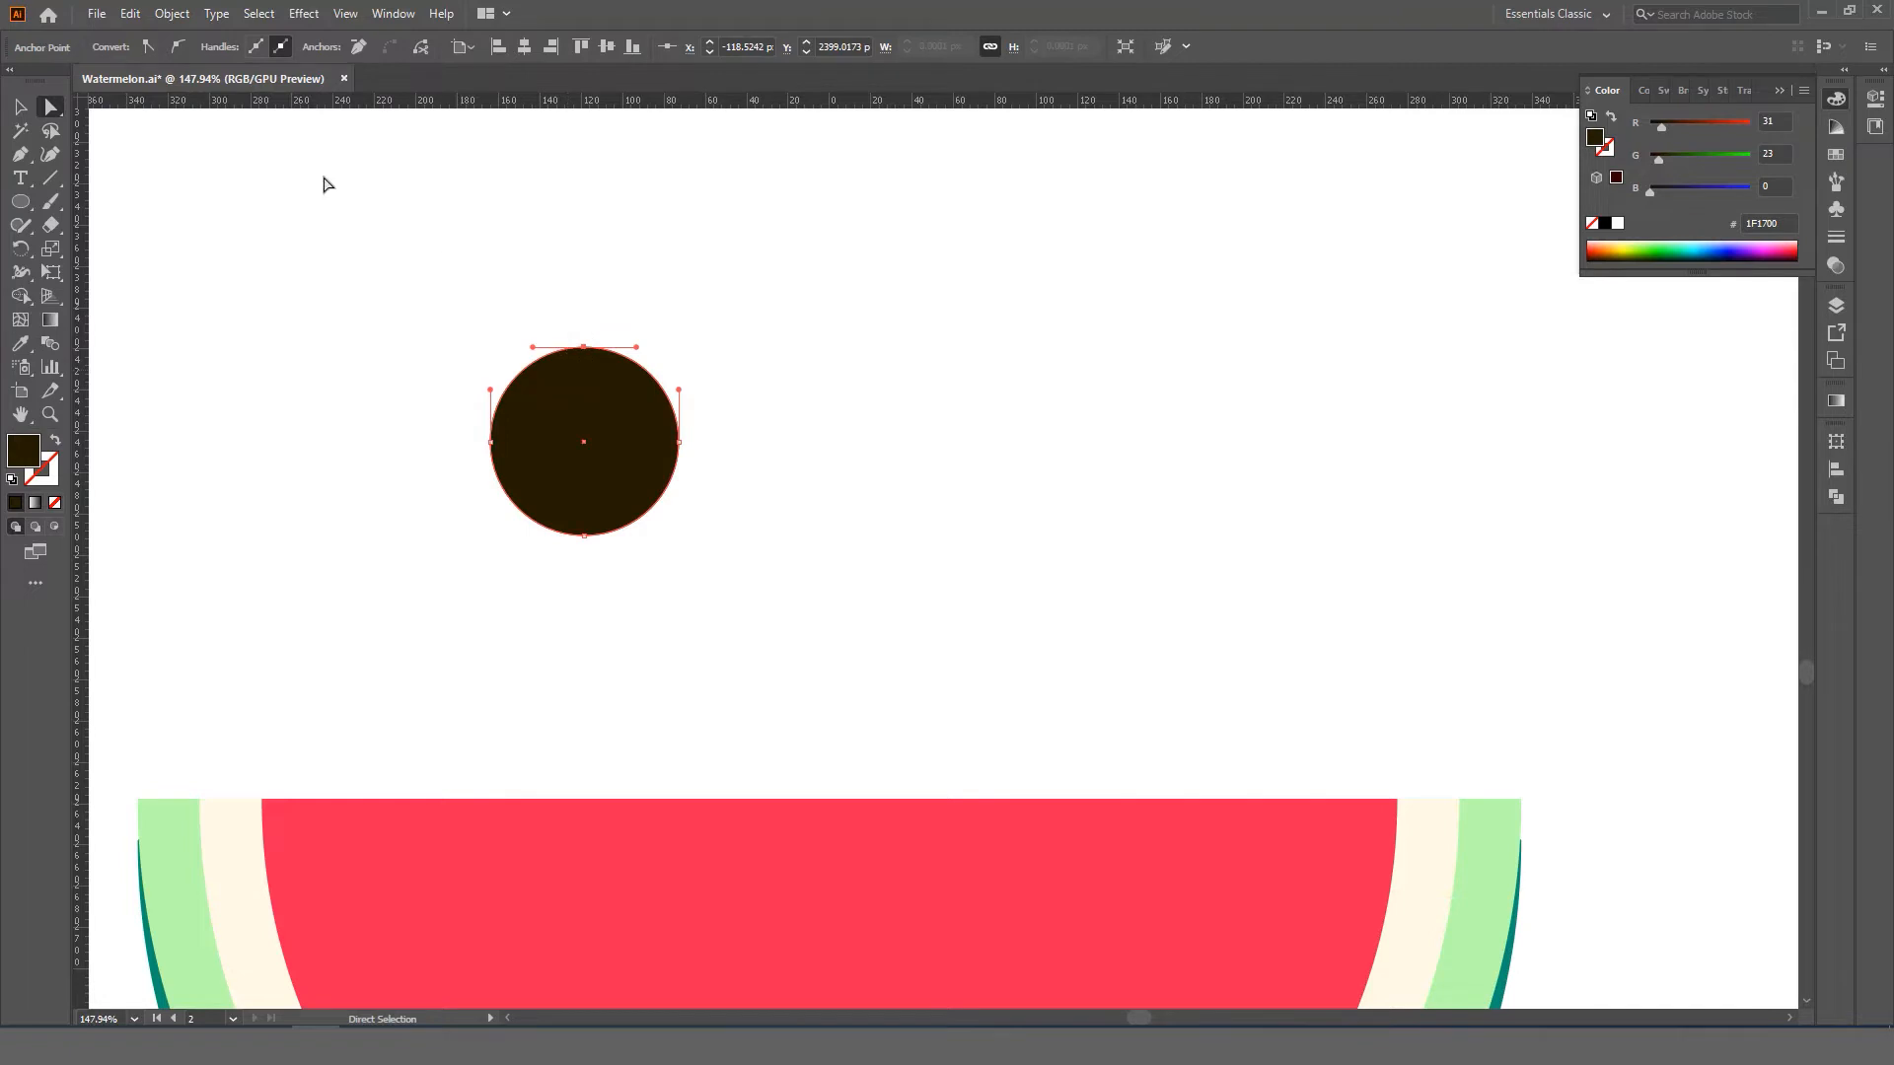
pyautogui.click(148, 48)
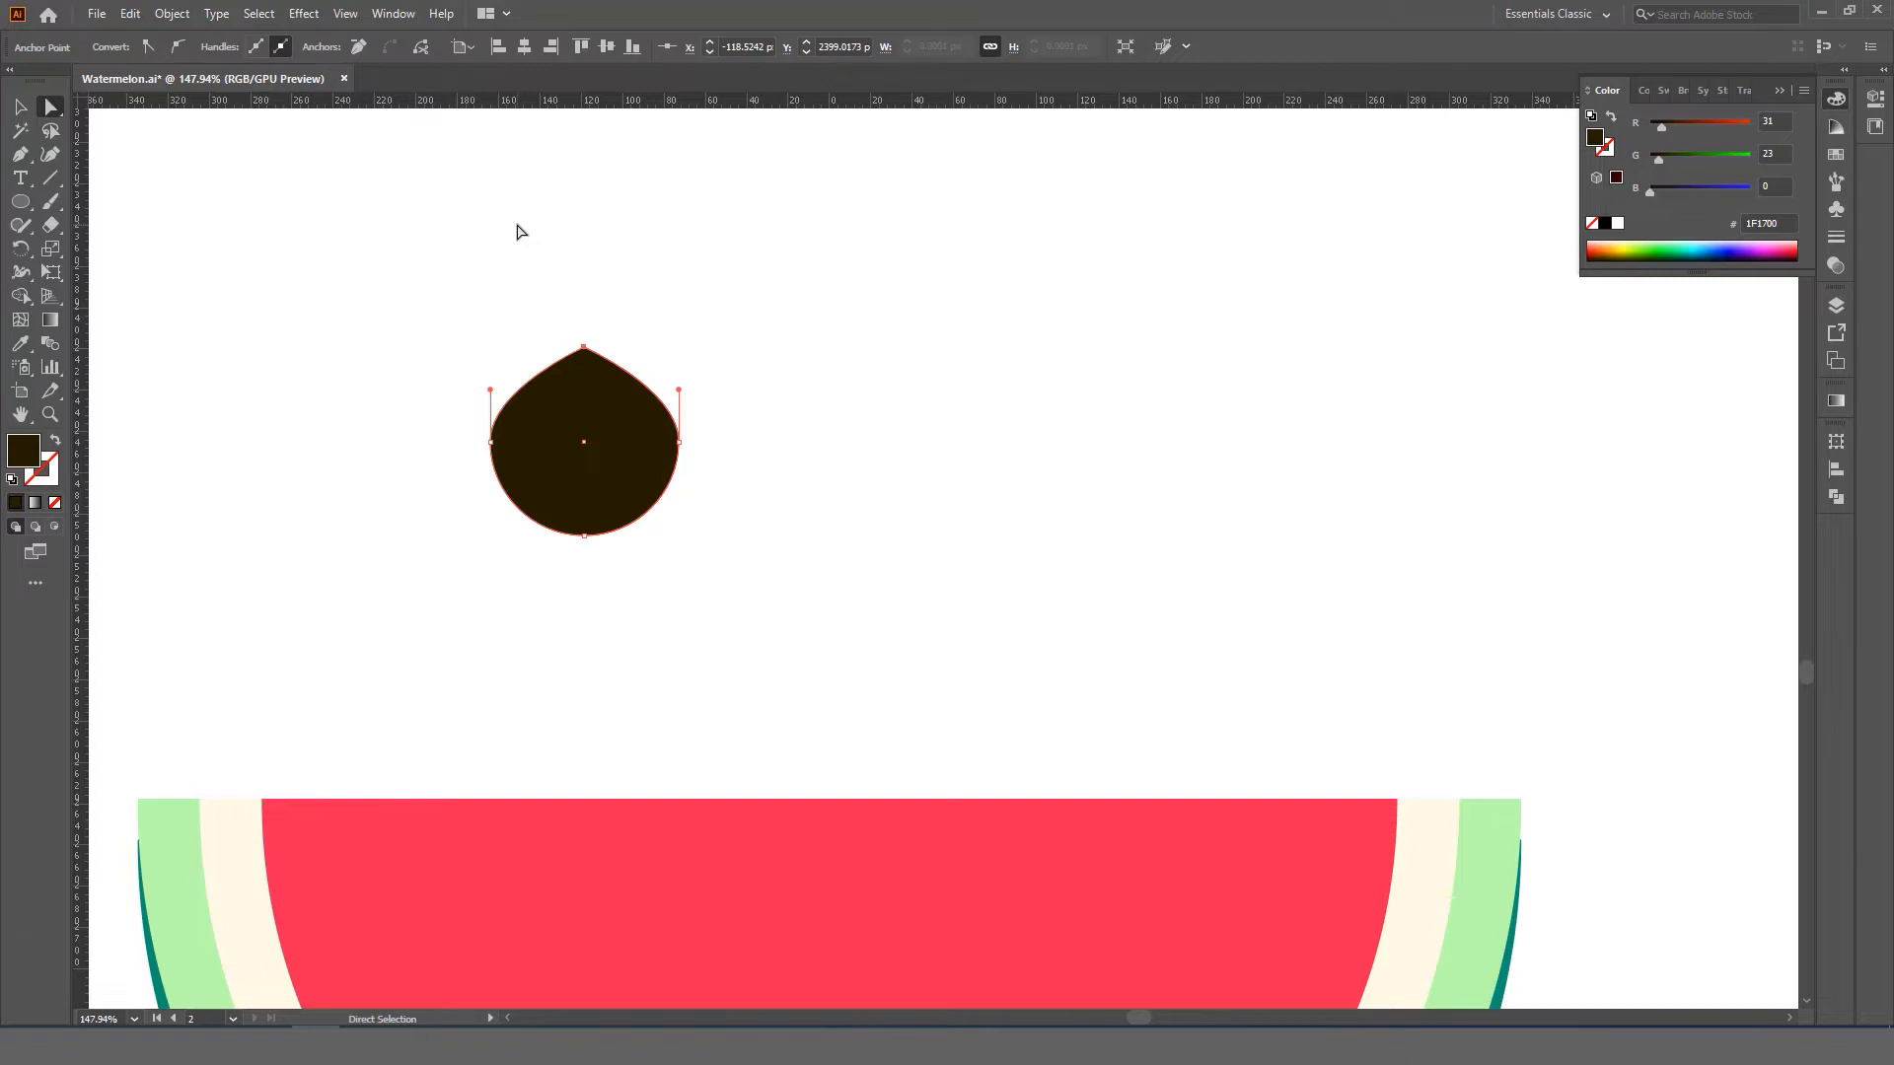
# - Pull the circle's top anchor straight up about 49 px to shape a teardrop seed
pyautogui.moveTo(568, 295); pyautogui.dragTo(586, 251)
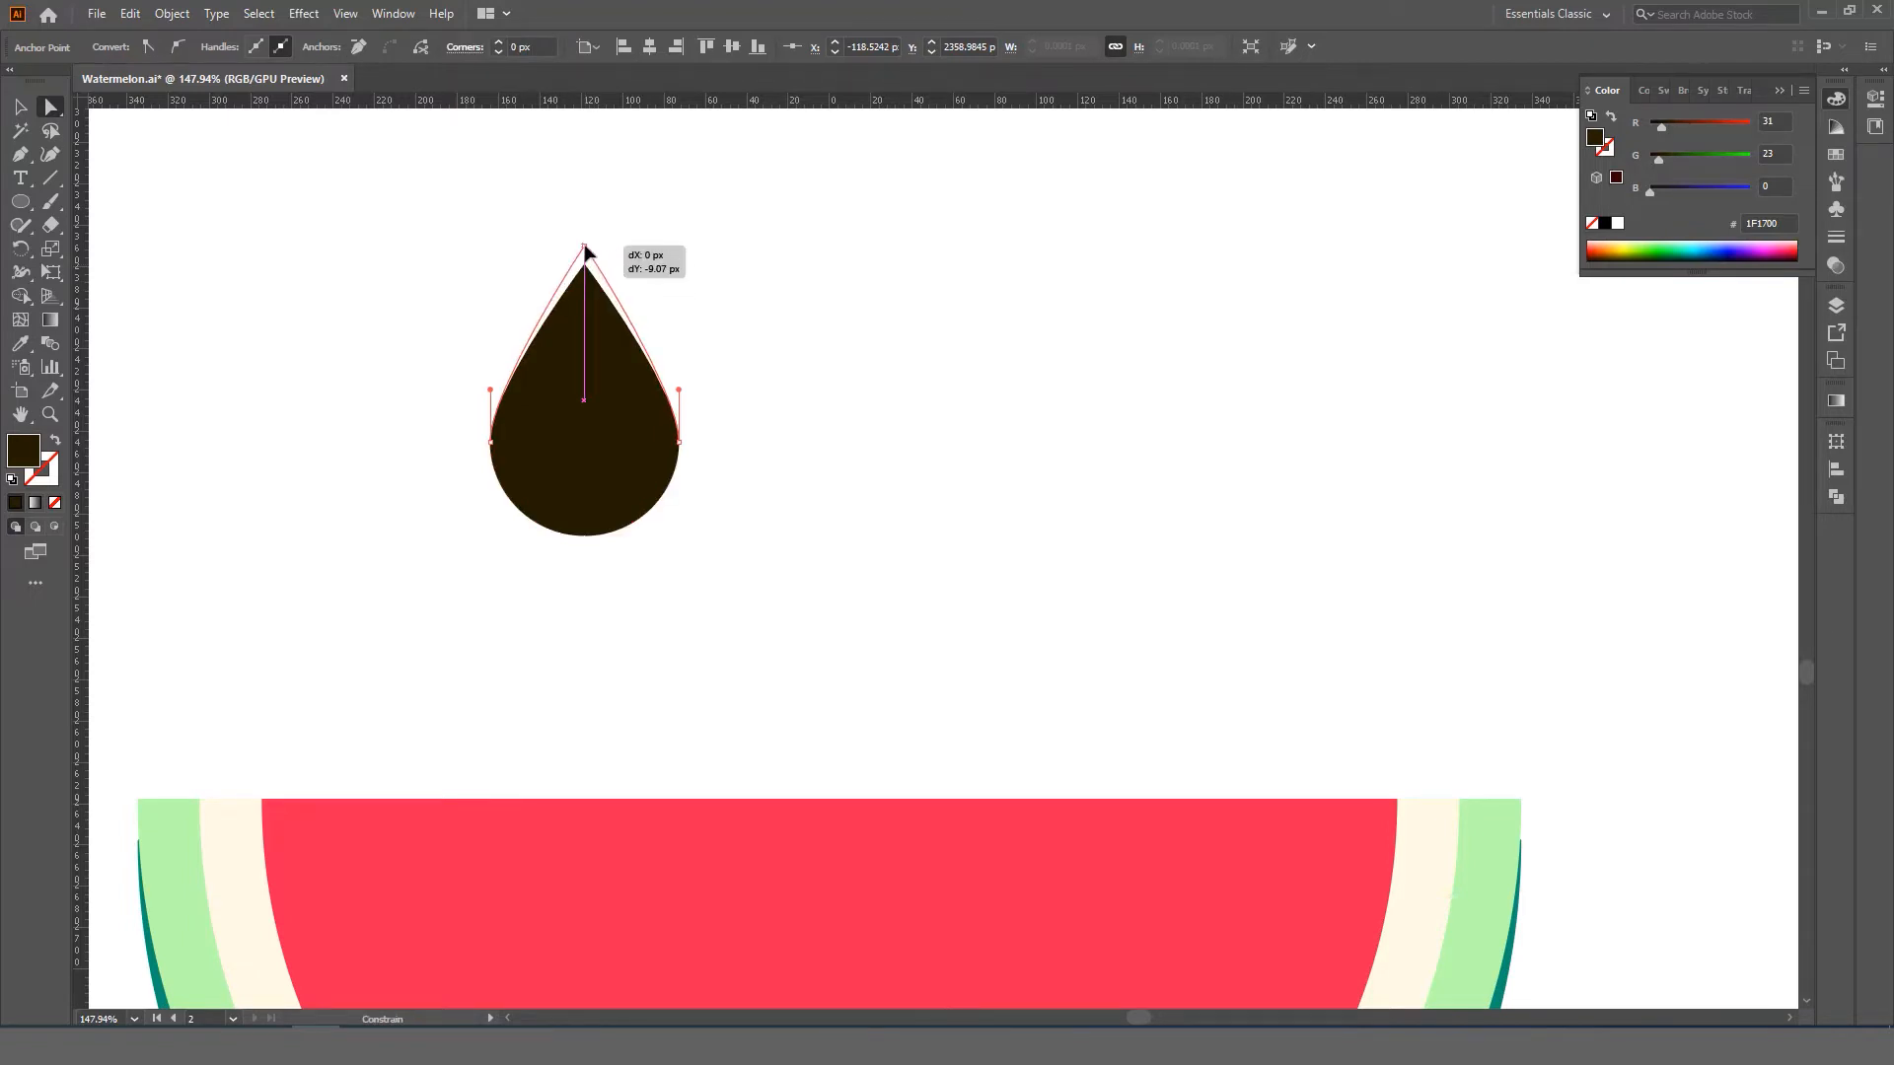
pyautogui.moveTo(585, 247); pyautogui.dragTo(585, 247)
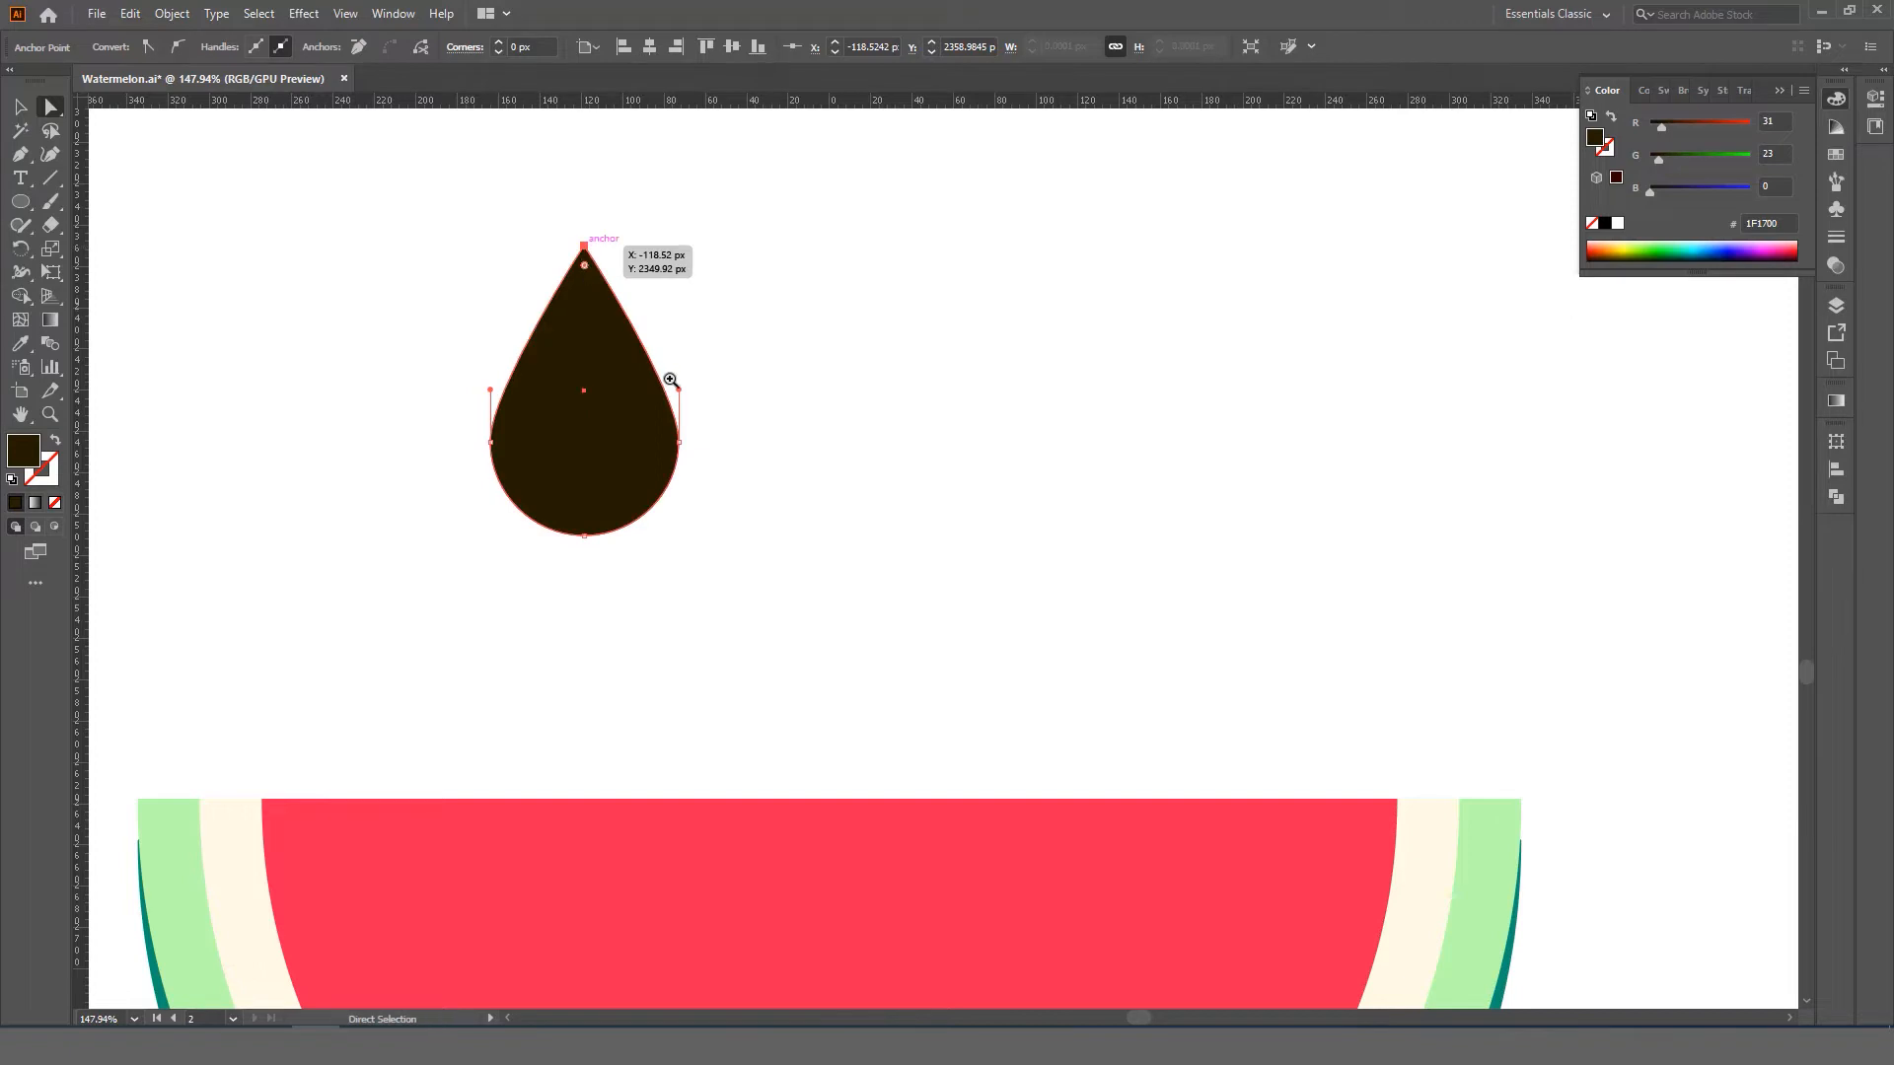
pyautogui.moveTo(613, 389); pyautogui.dragTo(652, 464)
pyautogui.press('v')
pyautogui.click(655, 452)
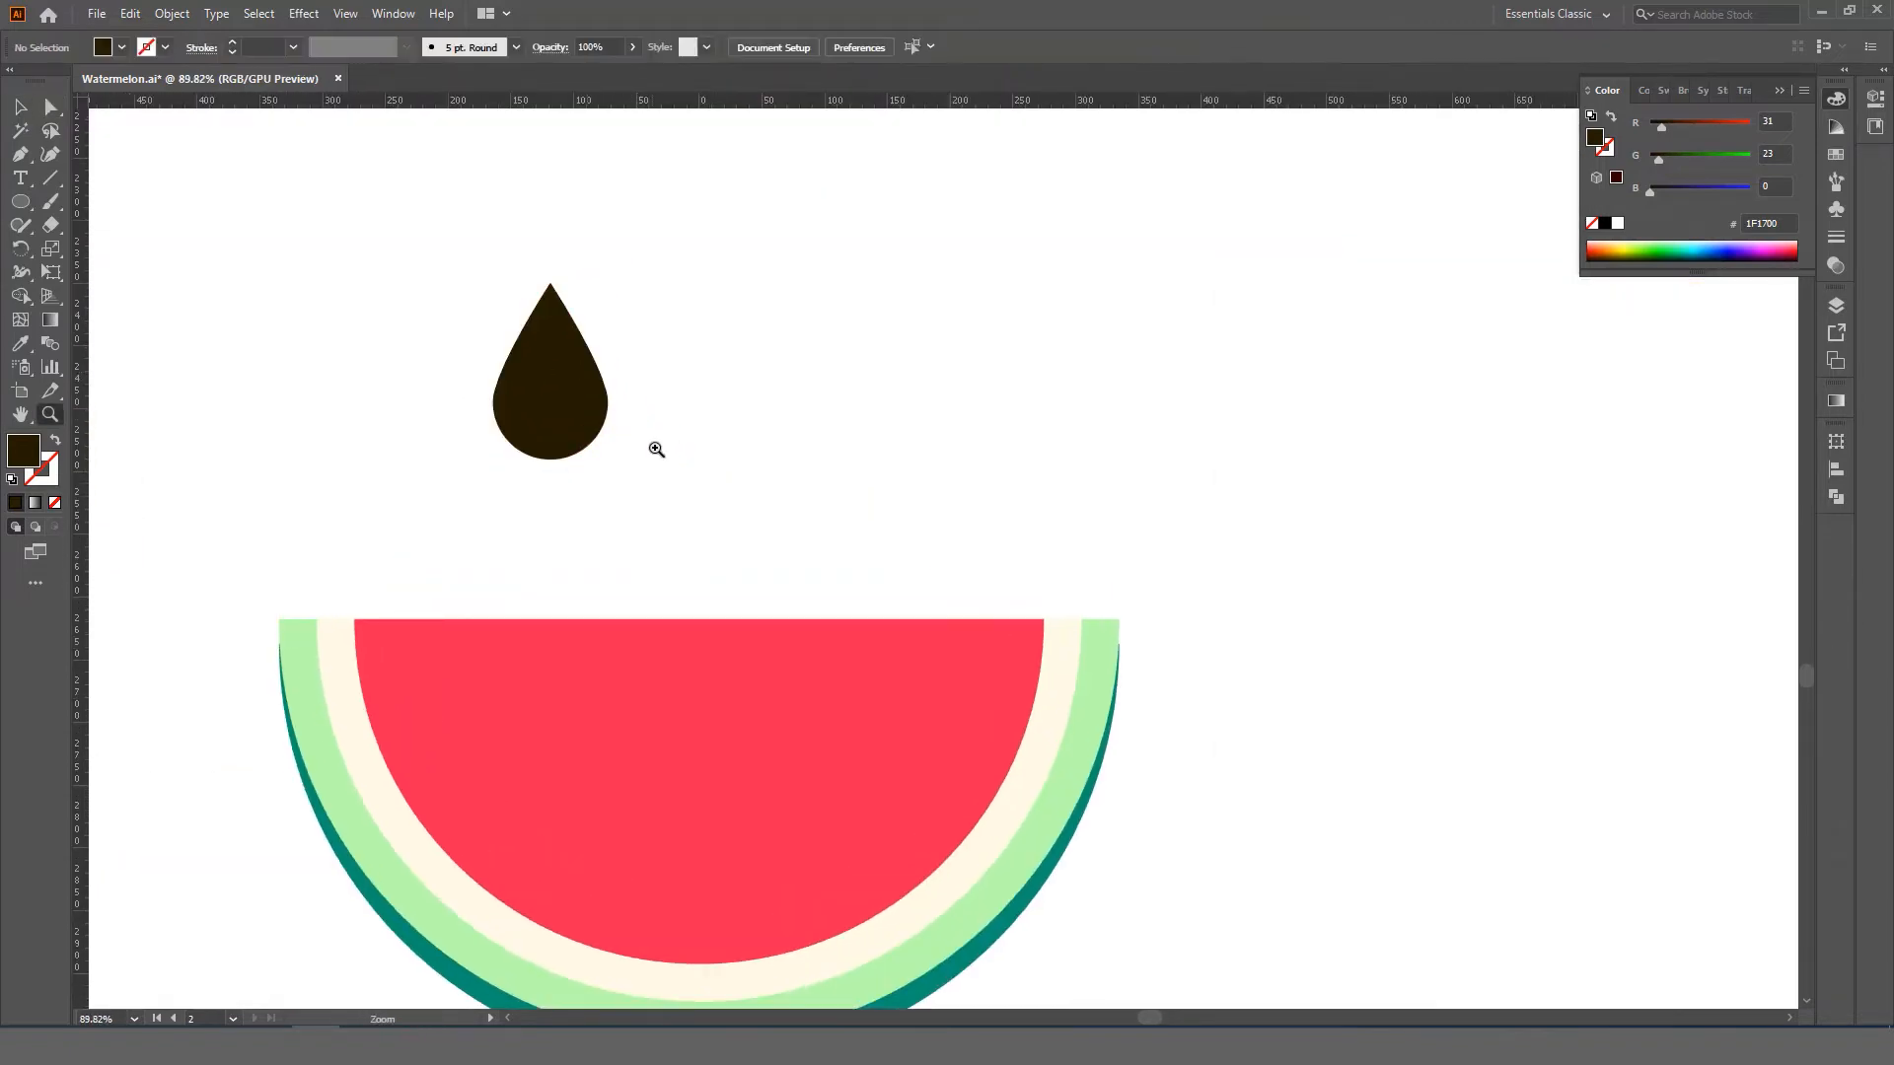
# - Copy the teardrop seed and paste two copies in place over it
pyautogui.moveTo(588, 372); pyautogui.dragTo(636, 340)
pyautogui.moveTo(666, 230); pyautogui.dragTo(567, 485)
pyautogui.press('z')
pyautogui.moveTo(574, 486); pyautogui.dragTo(625, 500)
pyautogui.press('v')
pyautogui.moveTo(700, 421); pyautogui.dragTo(562, 550)
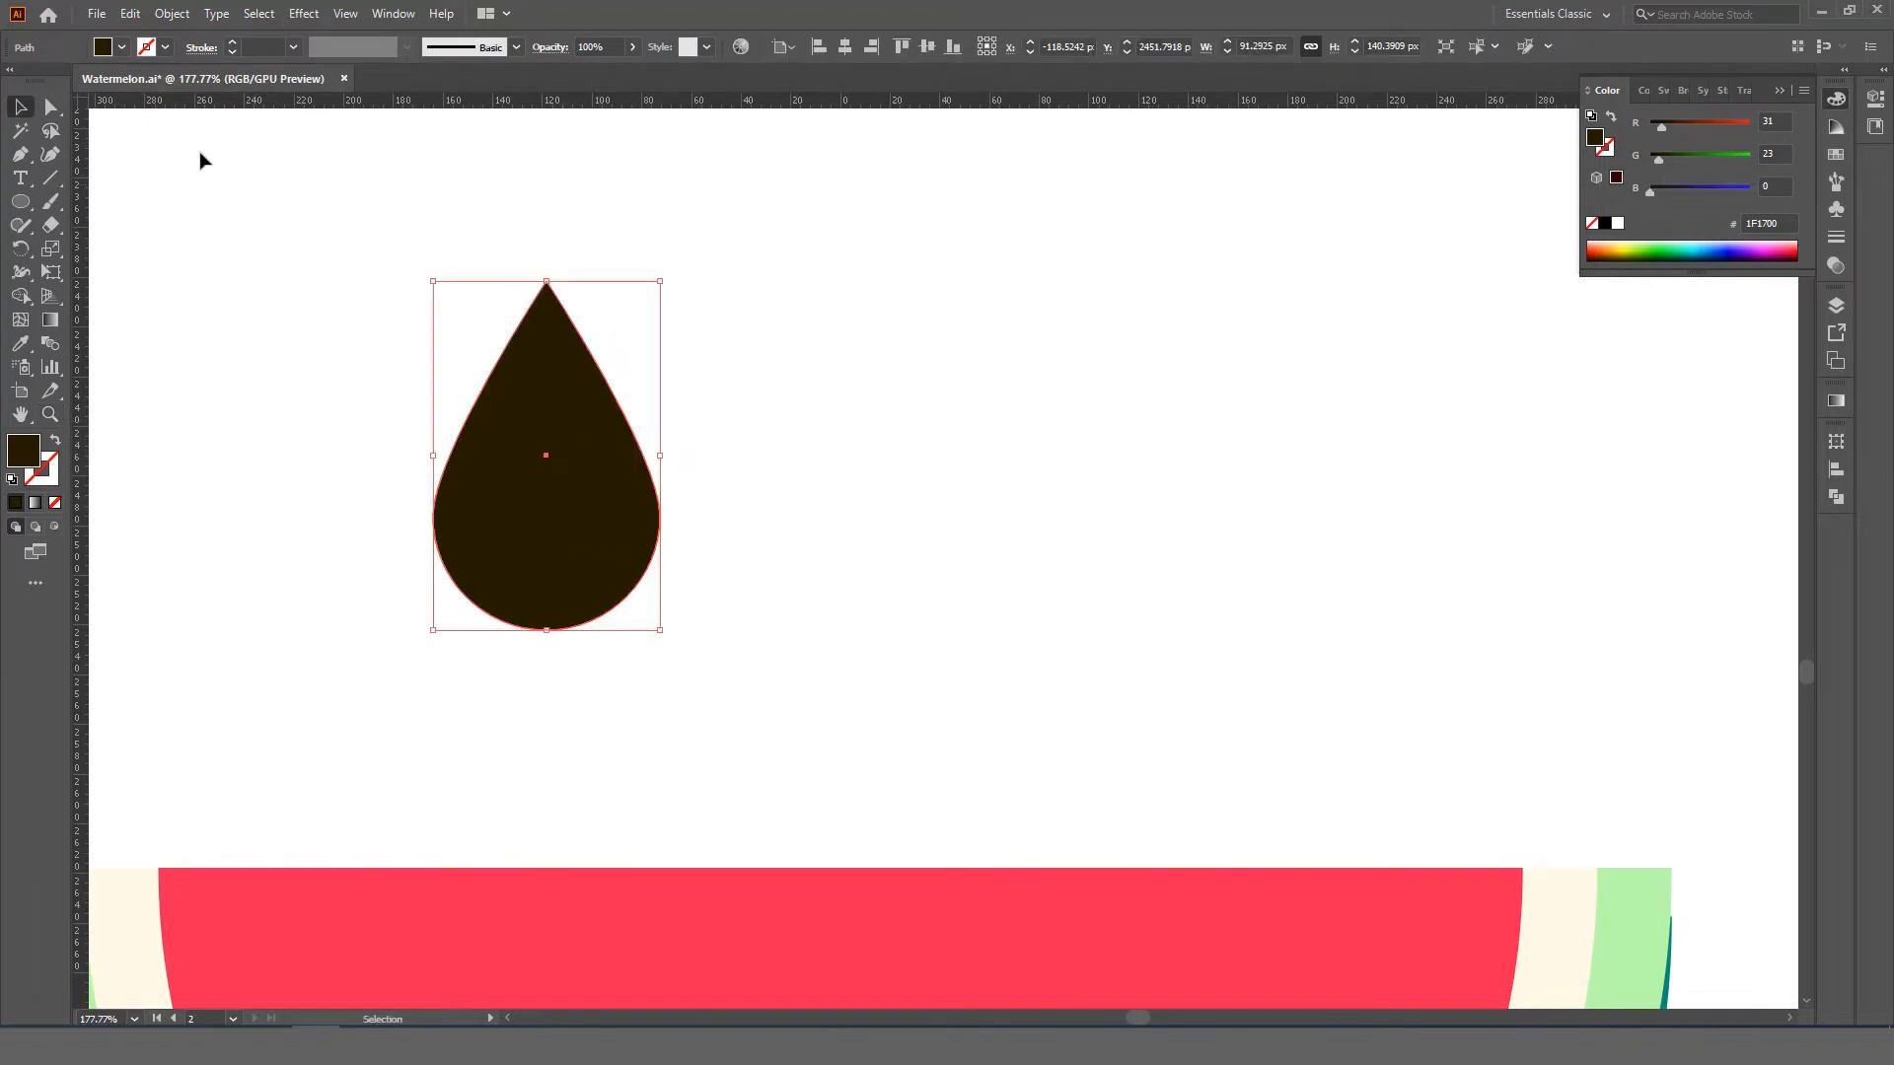
pyautogui.click(130, 14)
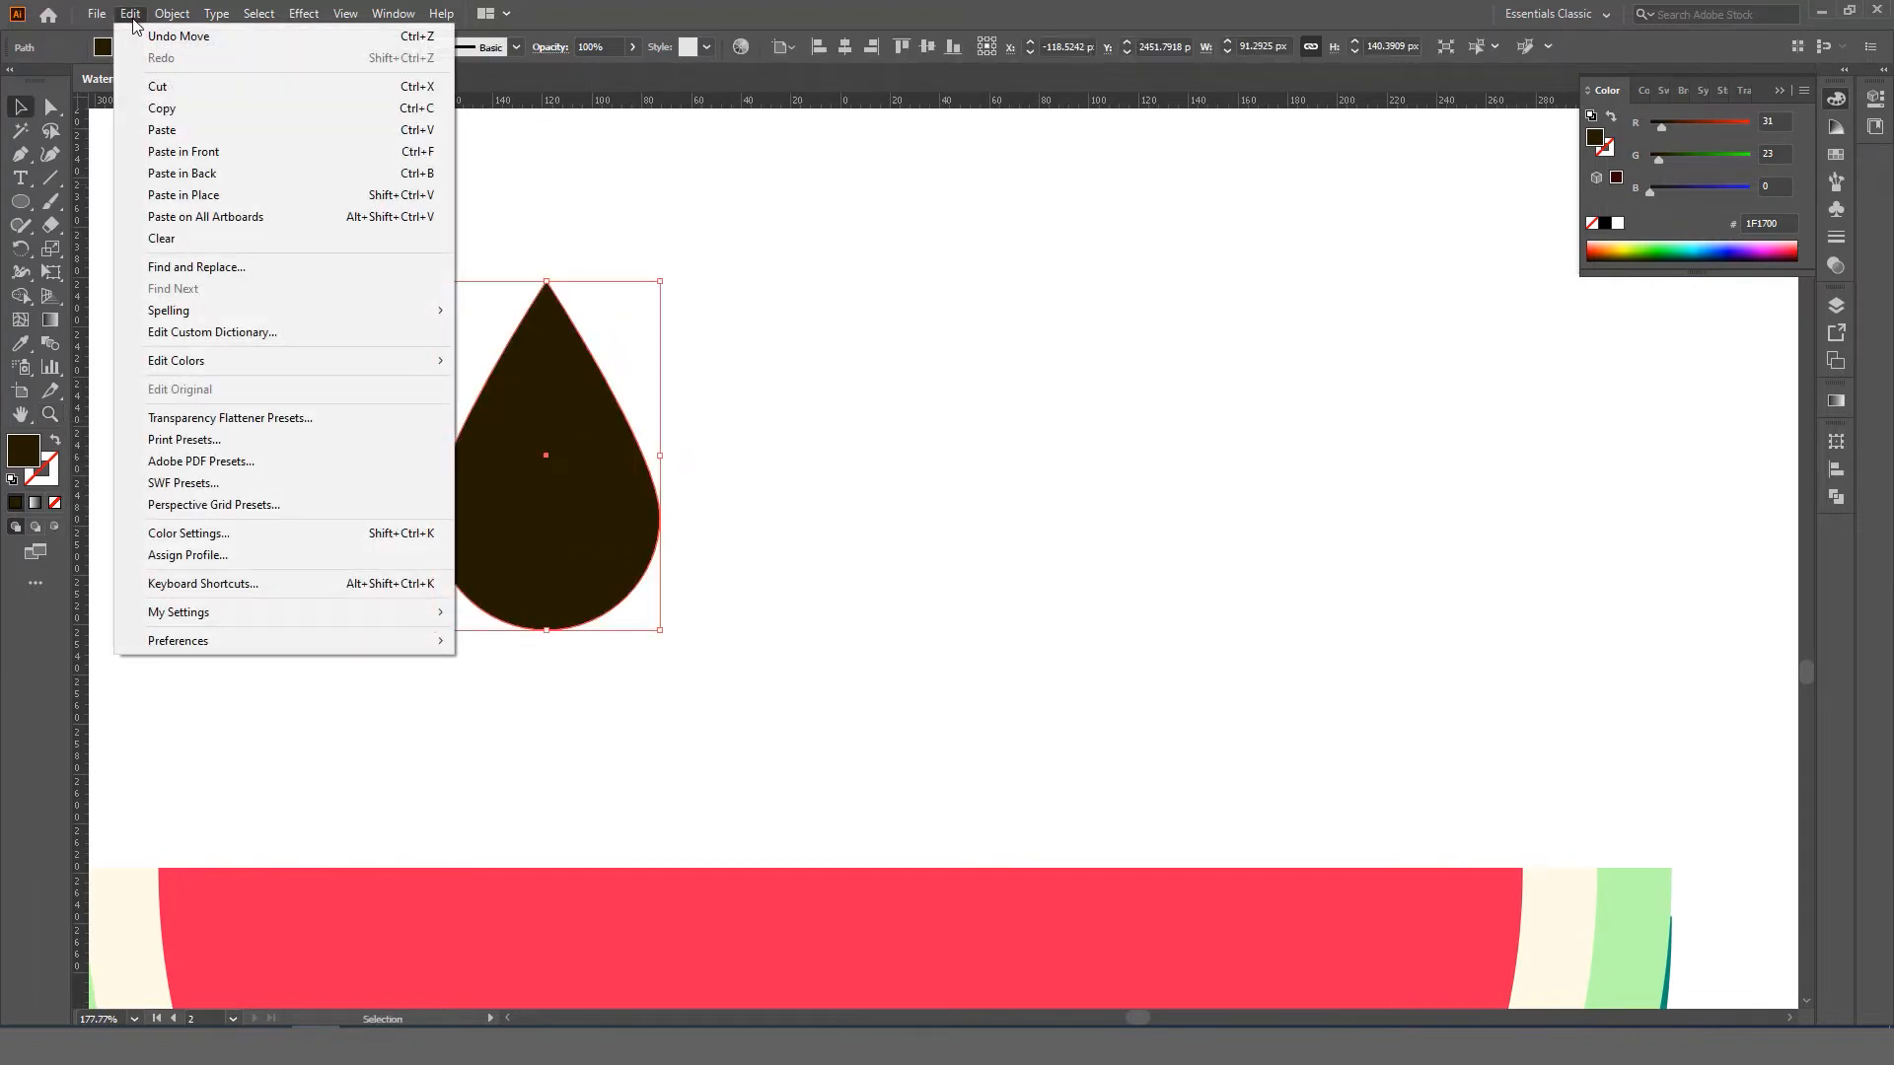
pyautogui.click(186, 110)
pyautogui.click(134, 18)
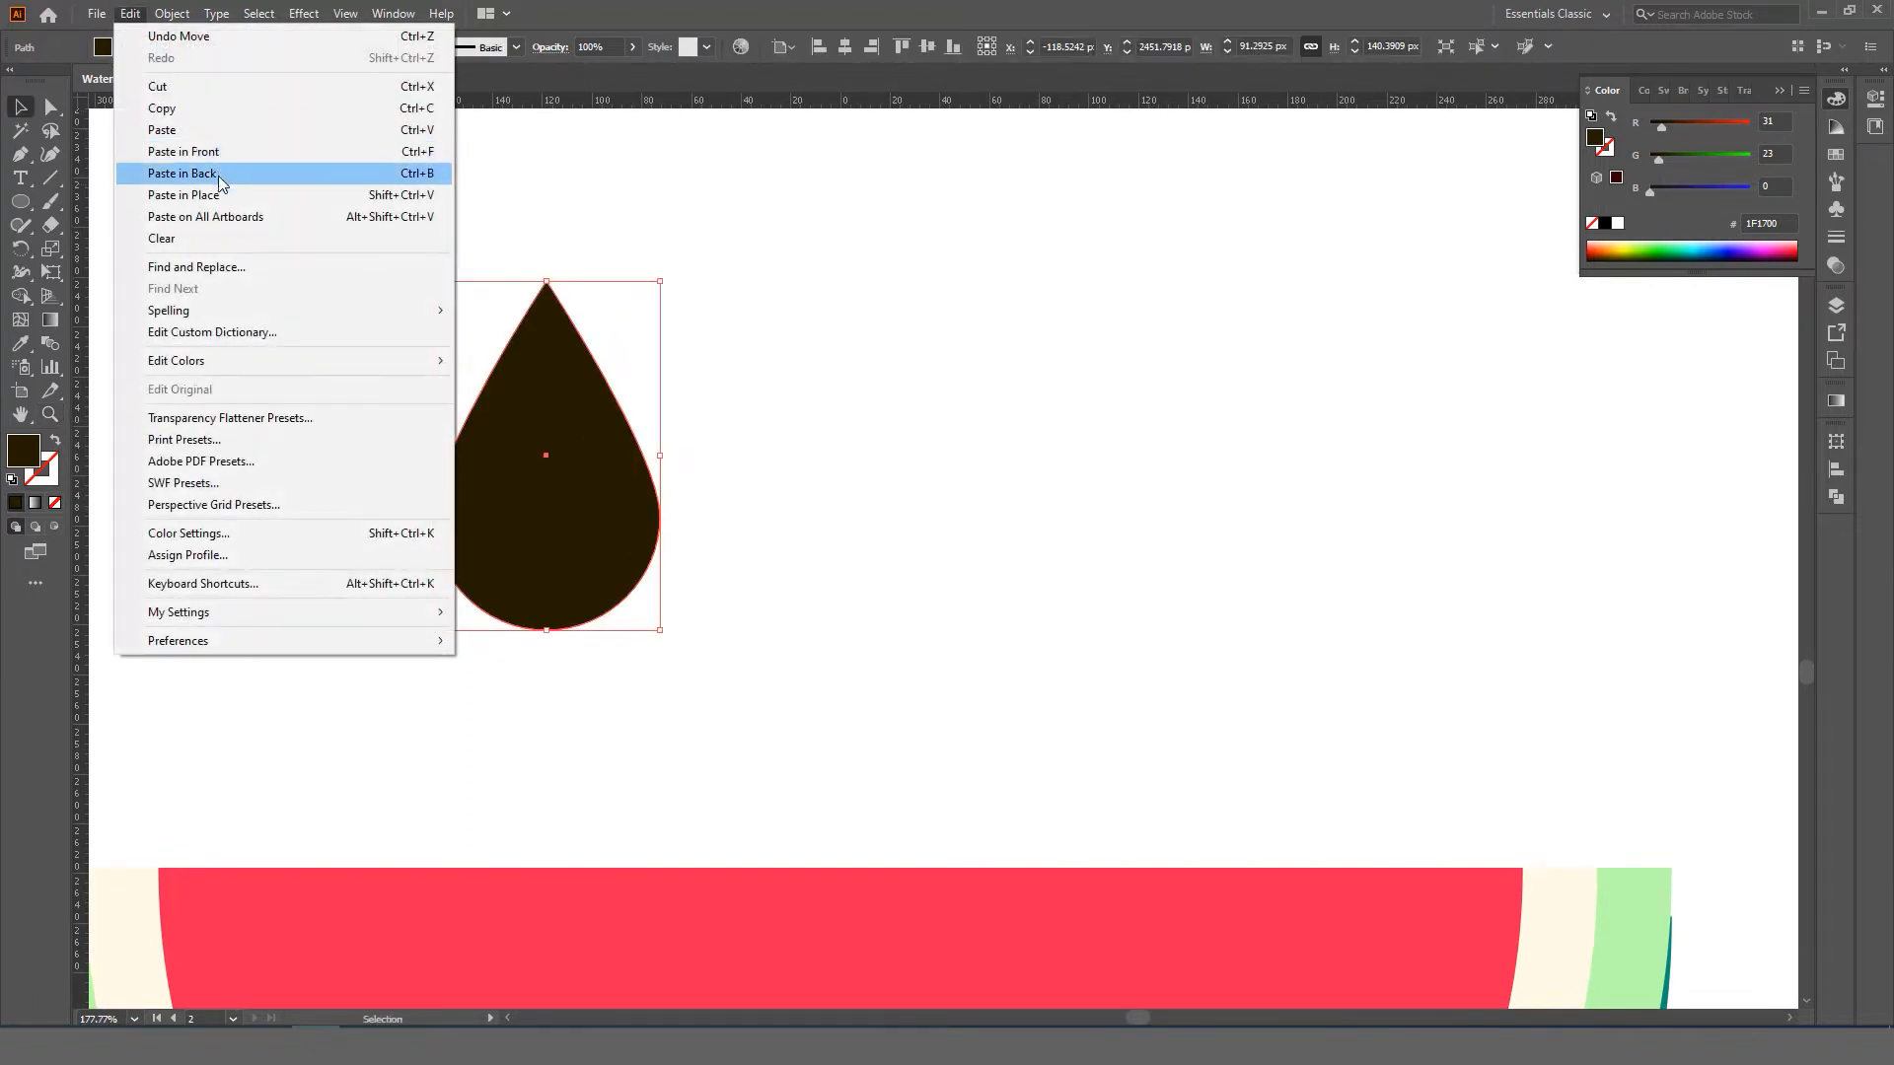
pyautogui.click(184, 195)
pyautogui.click(131, 14)
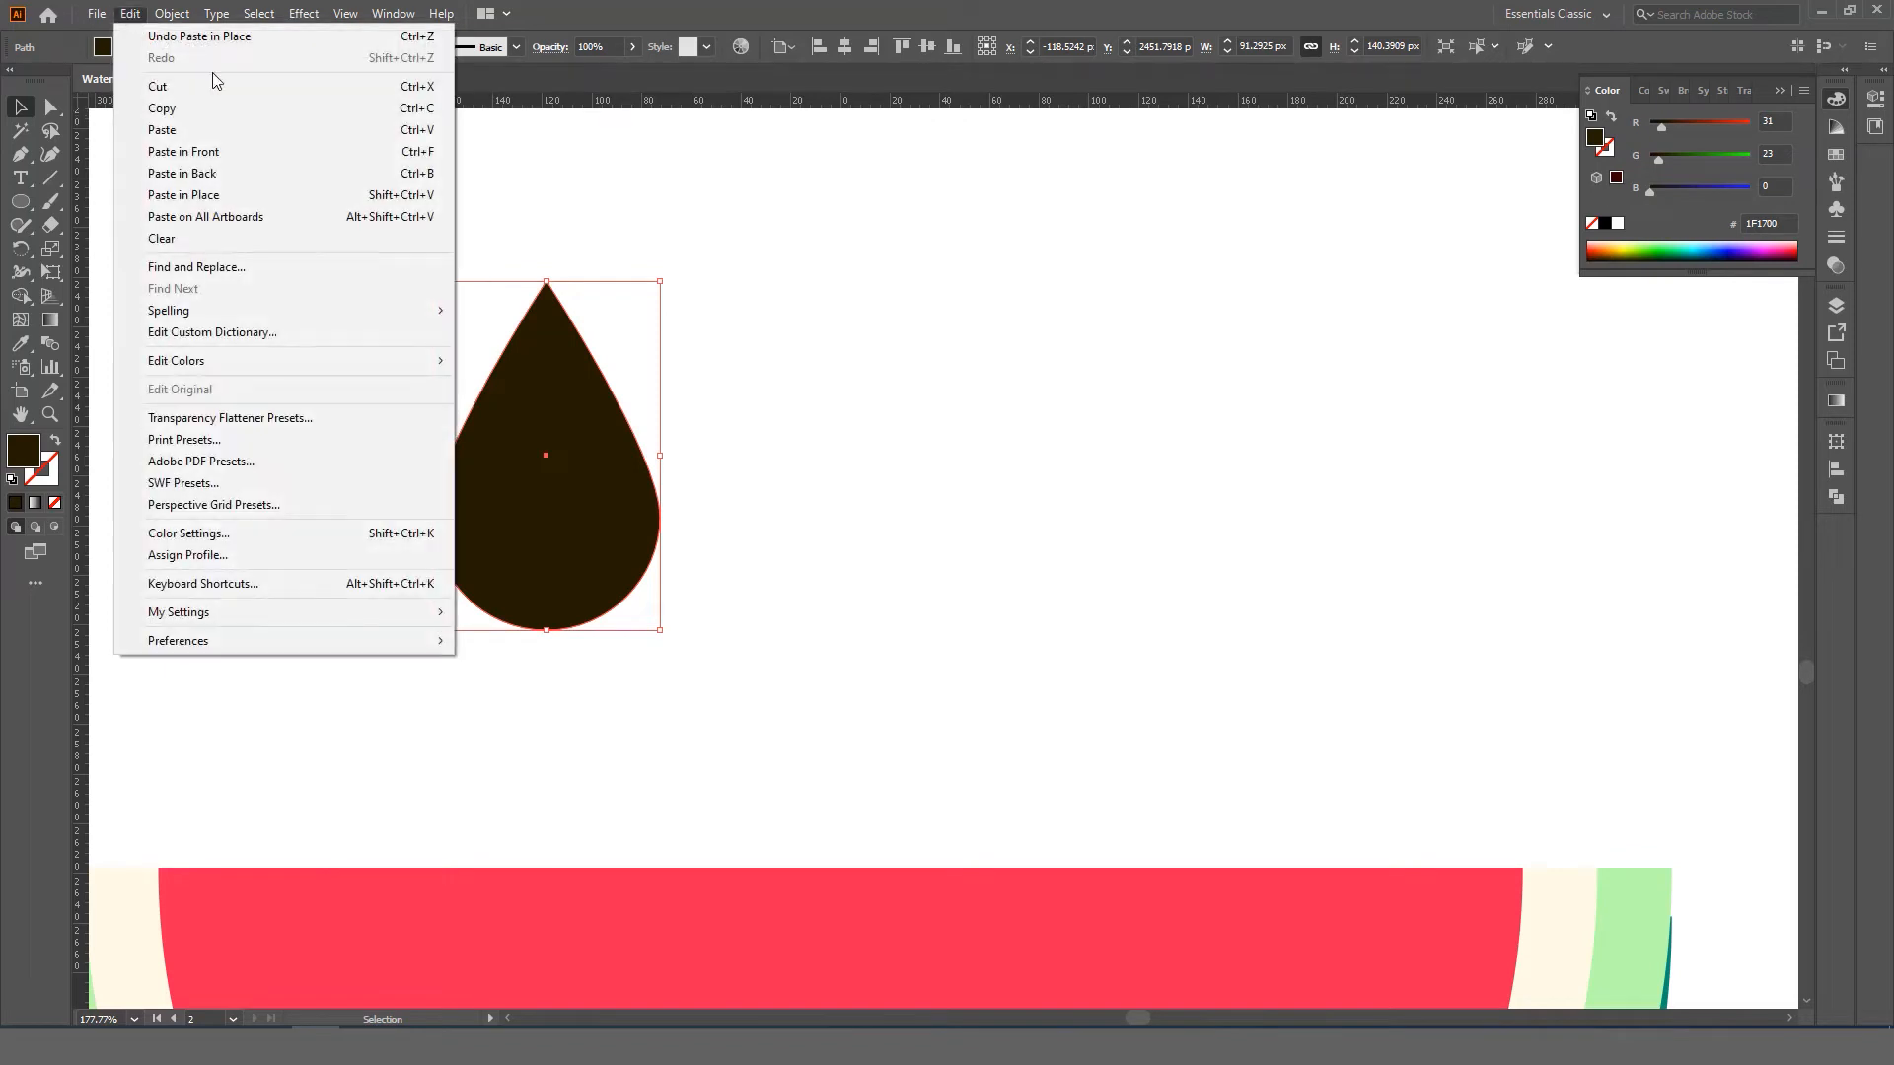
pyautogui.click(304, 192)
# - Offset the top teardrop copy about 8 px left and 3 px up and subtract it from the copy beneath, leaving a right-edge crescent
pyautogui.click(771, 441)
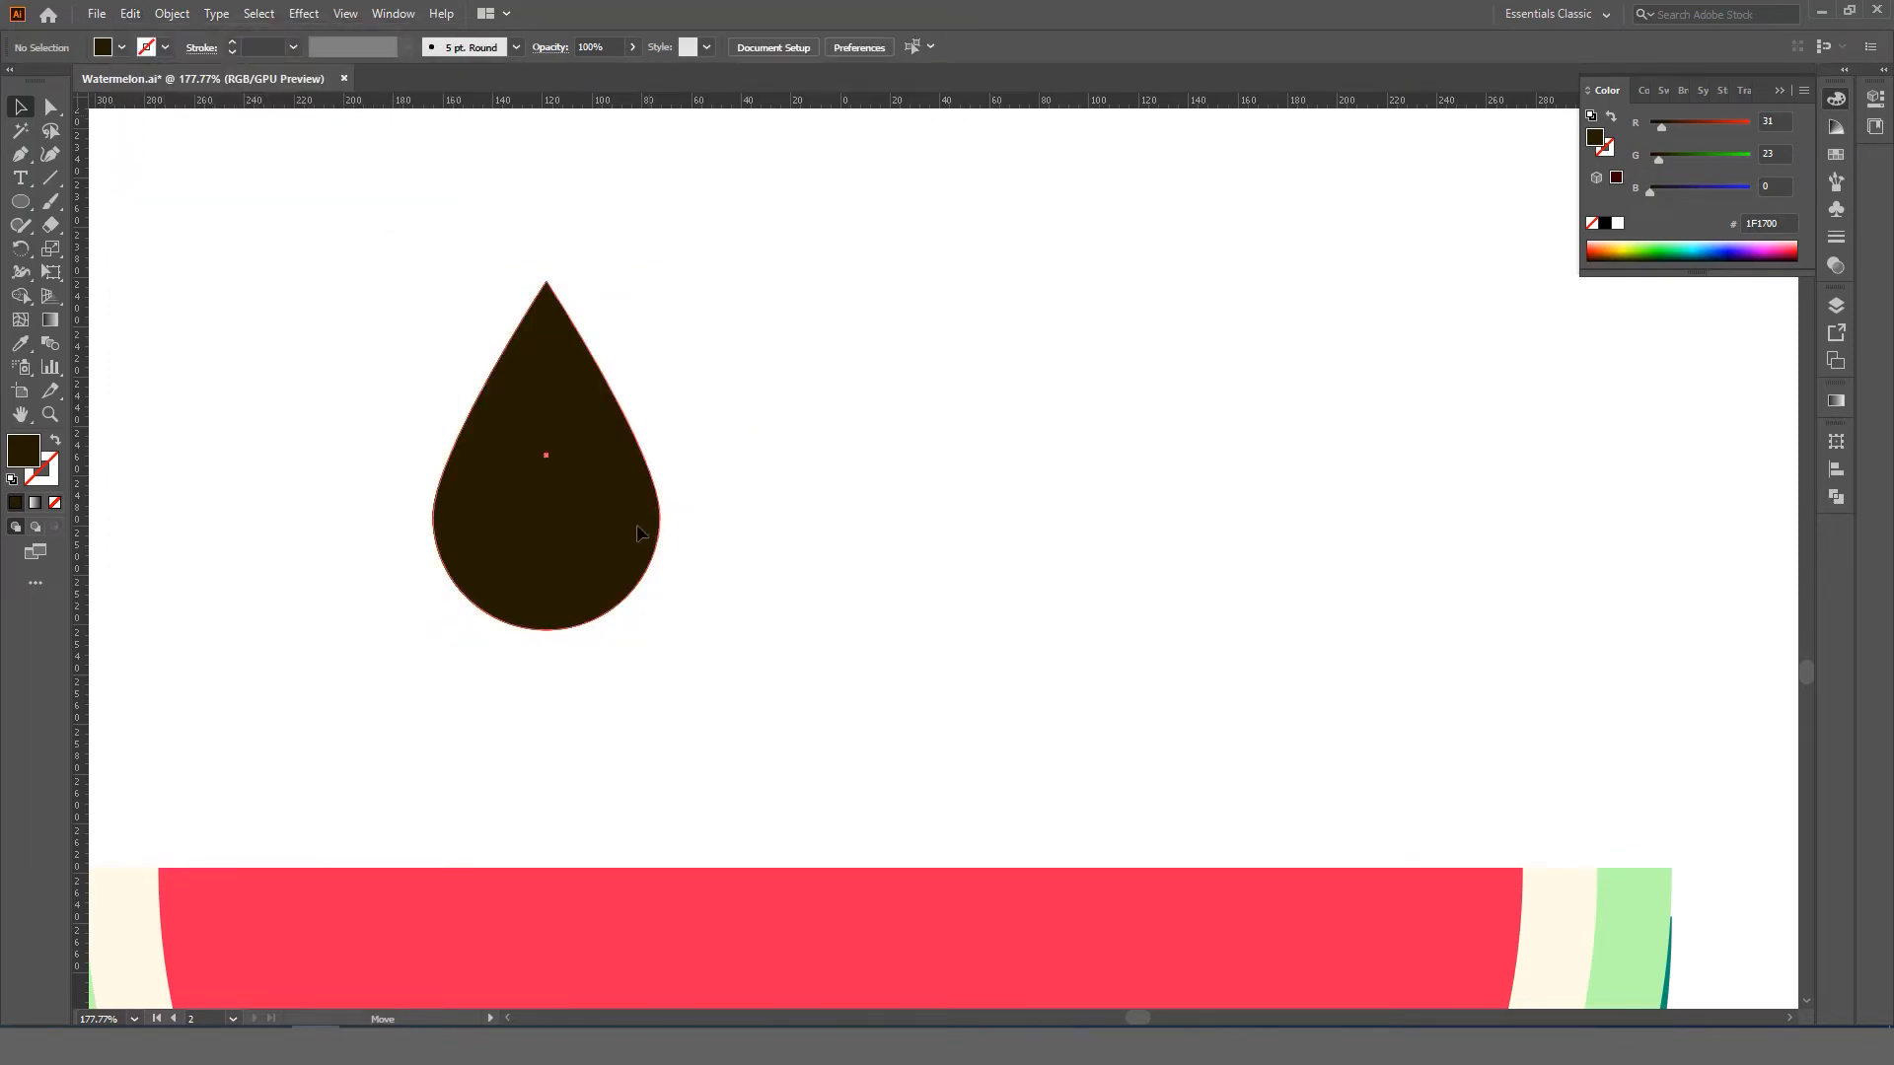
pyautogui.moveTo(651, 531); pyautogui.dragTo(632, 523)
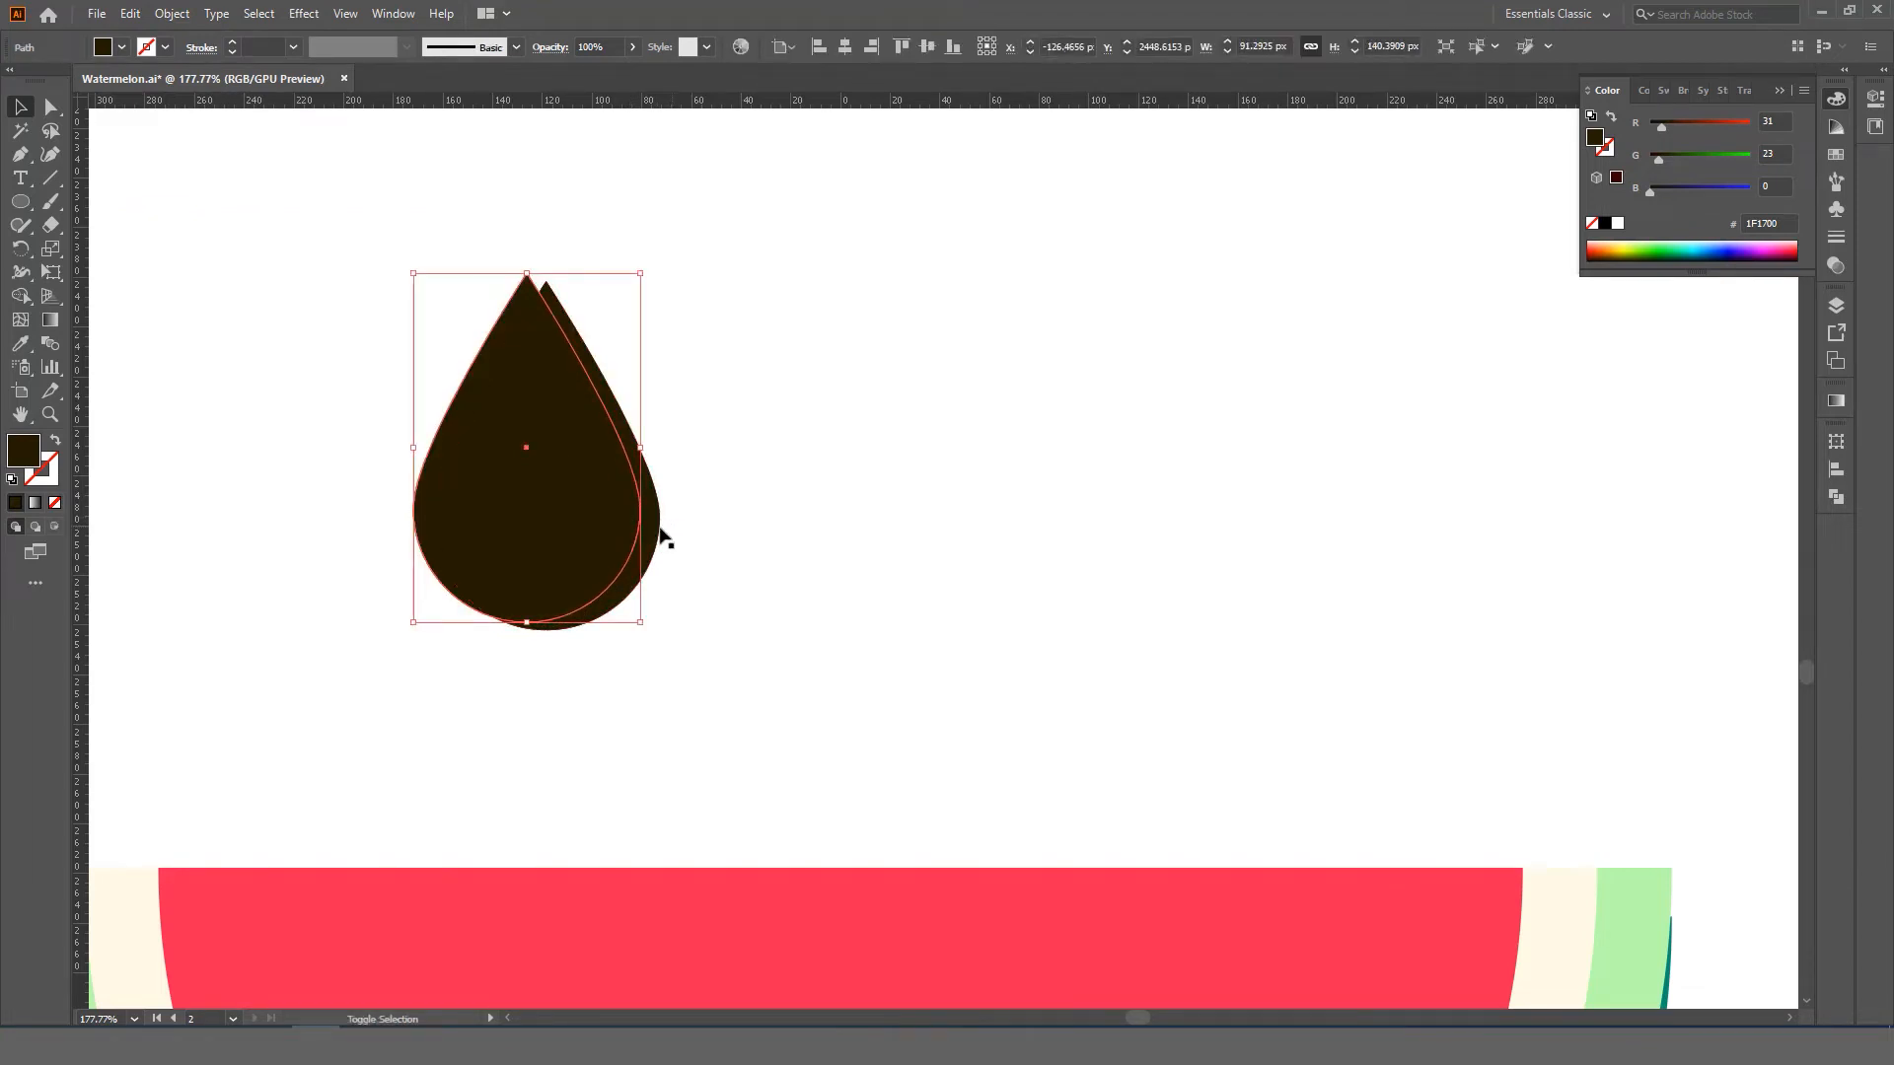
pyautogui.keyDown('shift'); pyautogui.click(653, 534); pyautogui.keyUp('shift')
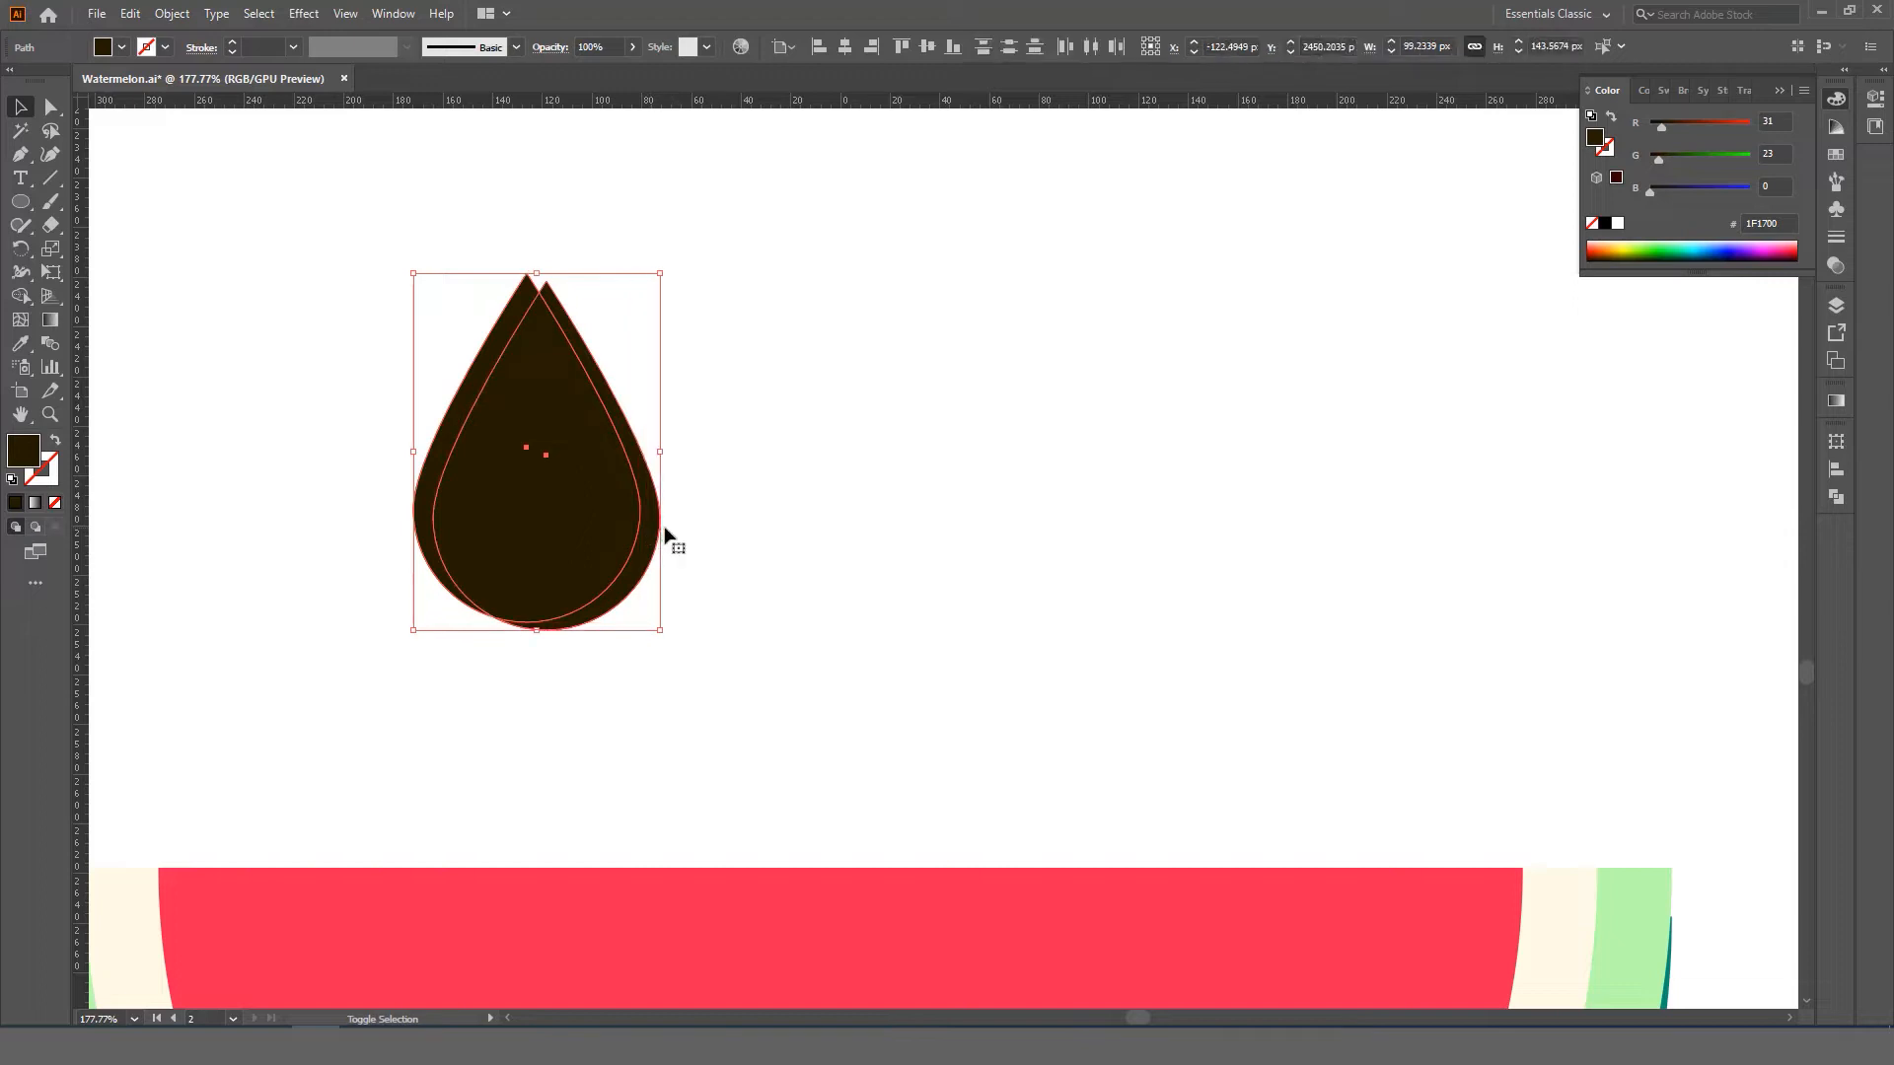
pyautogui.click(395, 13)
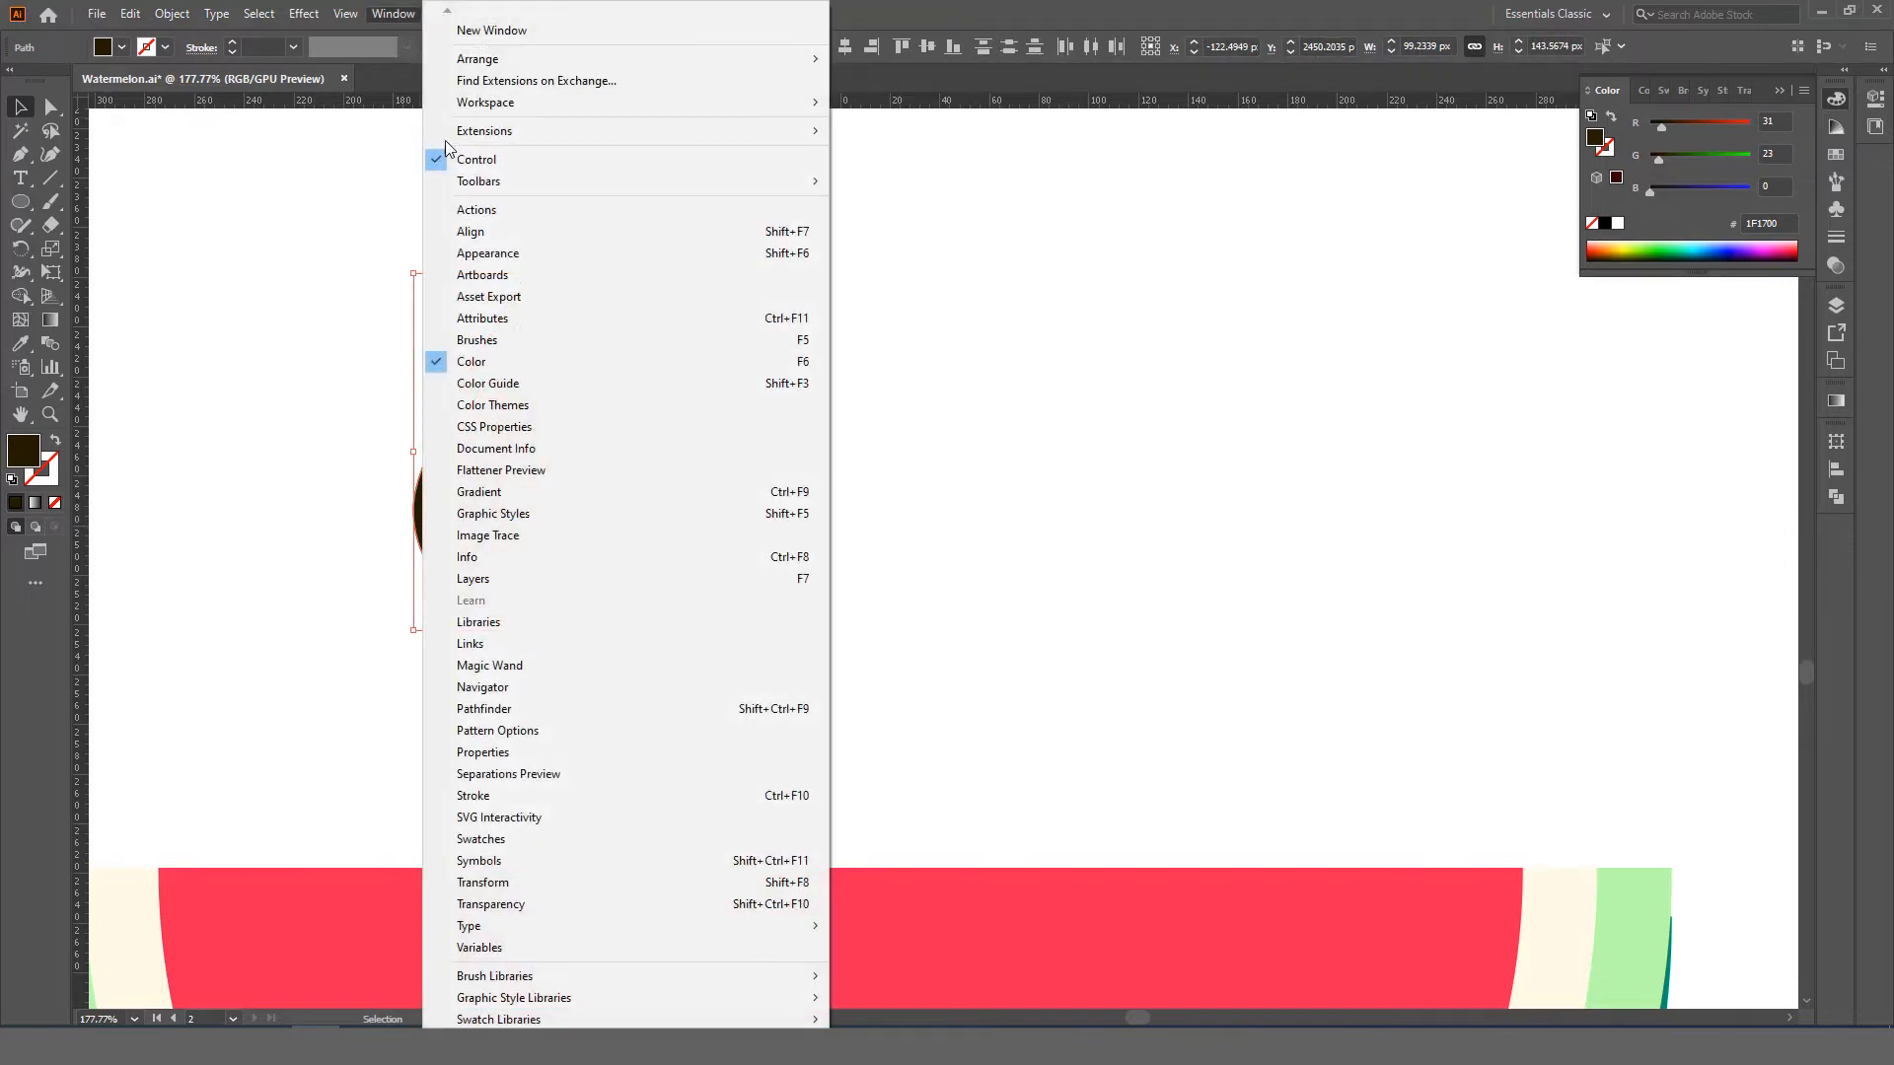
pyautogui.click(577, 708)
pyautogui.click(1642, 487)
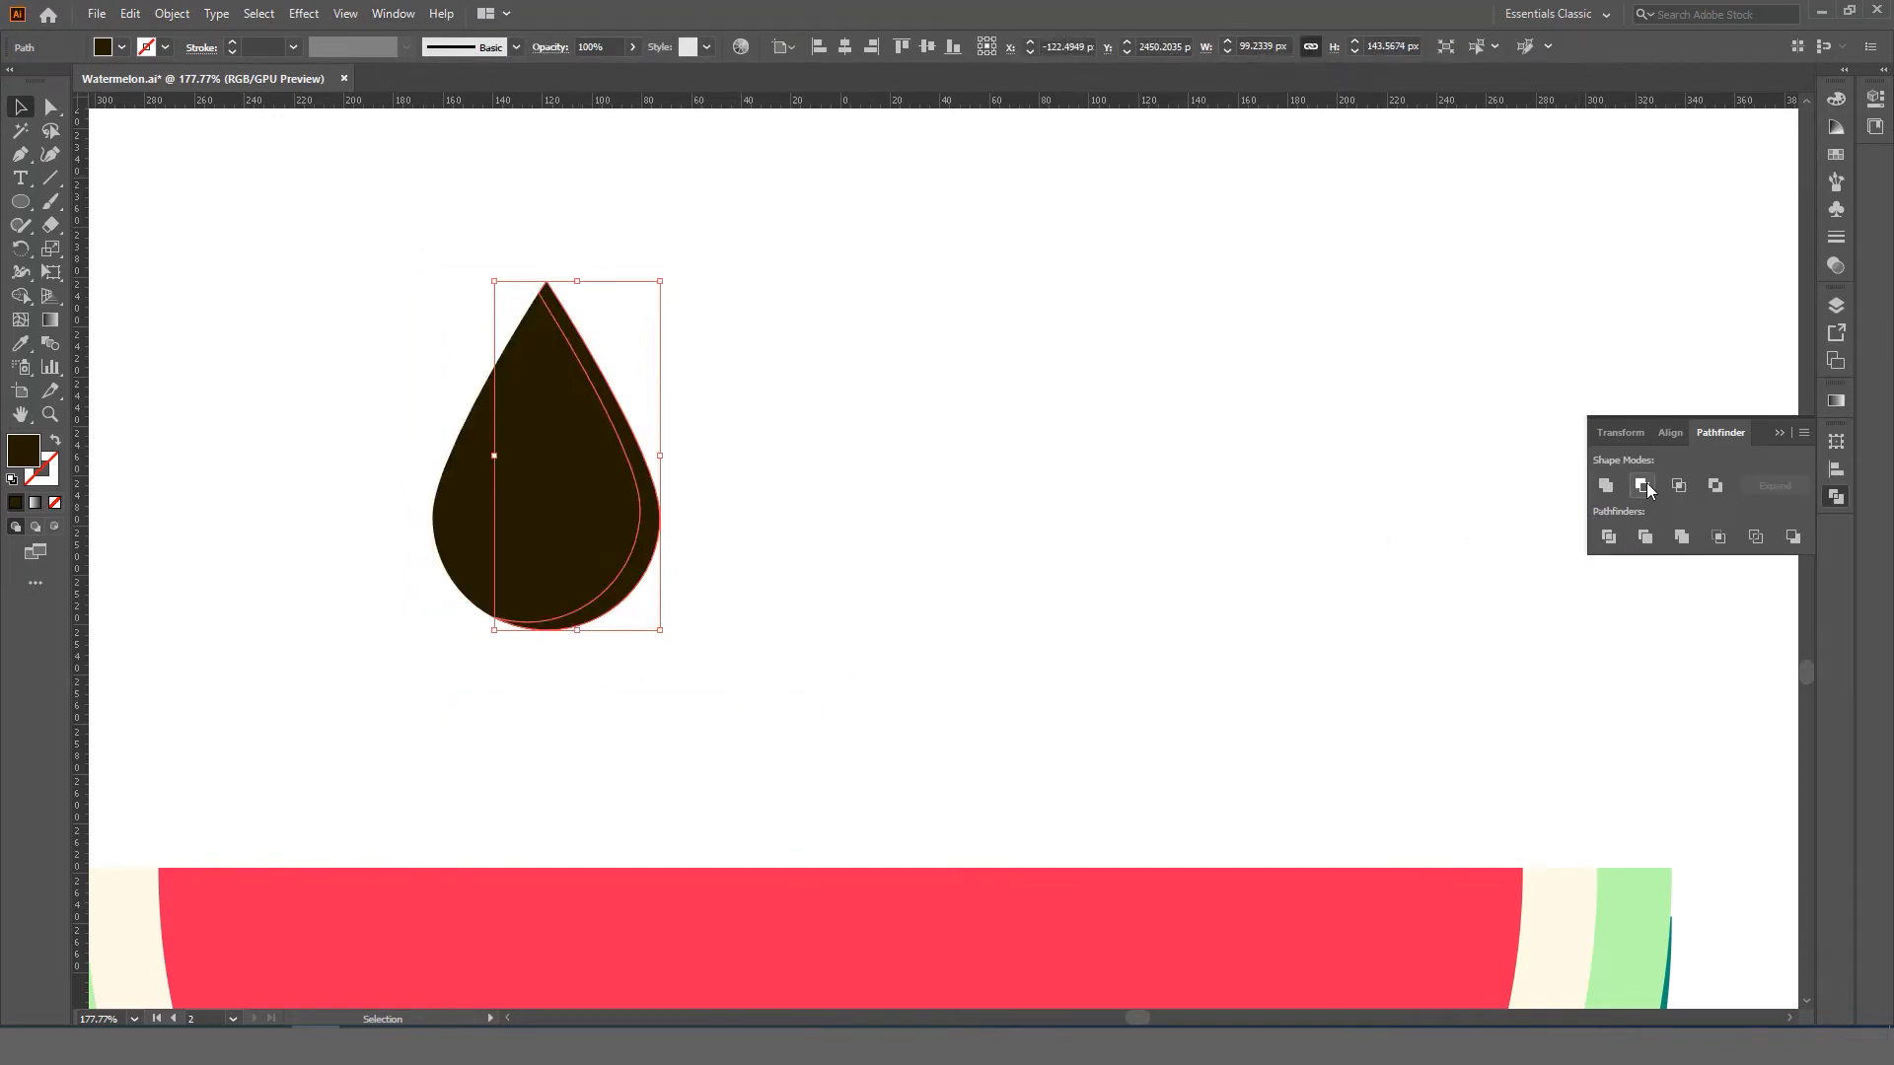
# - Fill the right-edge crescent with the darker brown 140E00 and deselect it
pyautogui.click(395, 14)
pyautogui.click(524, 365)
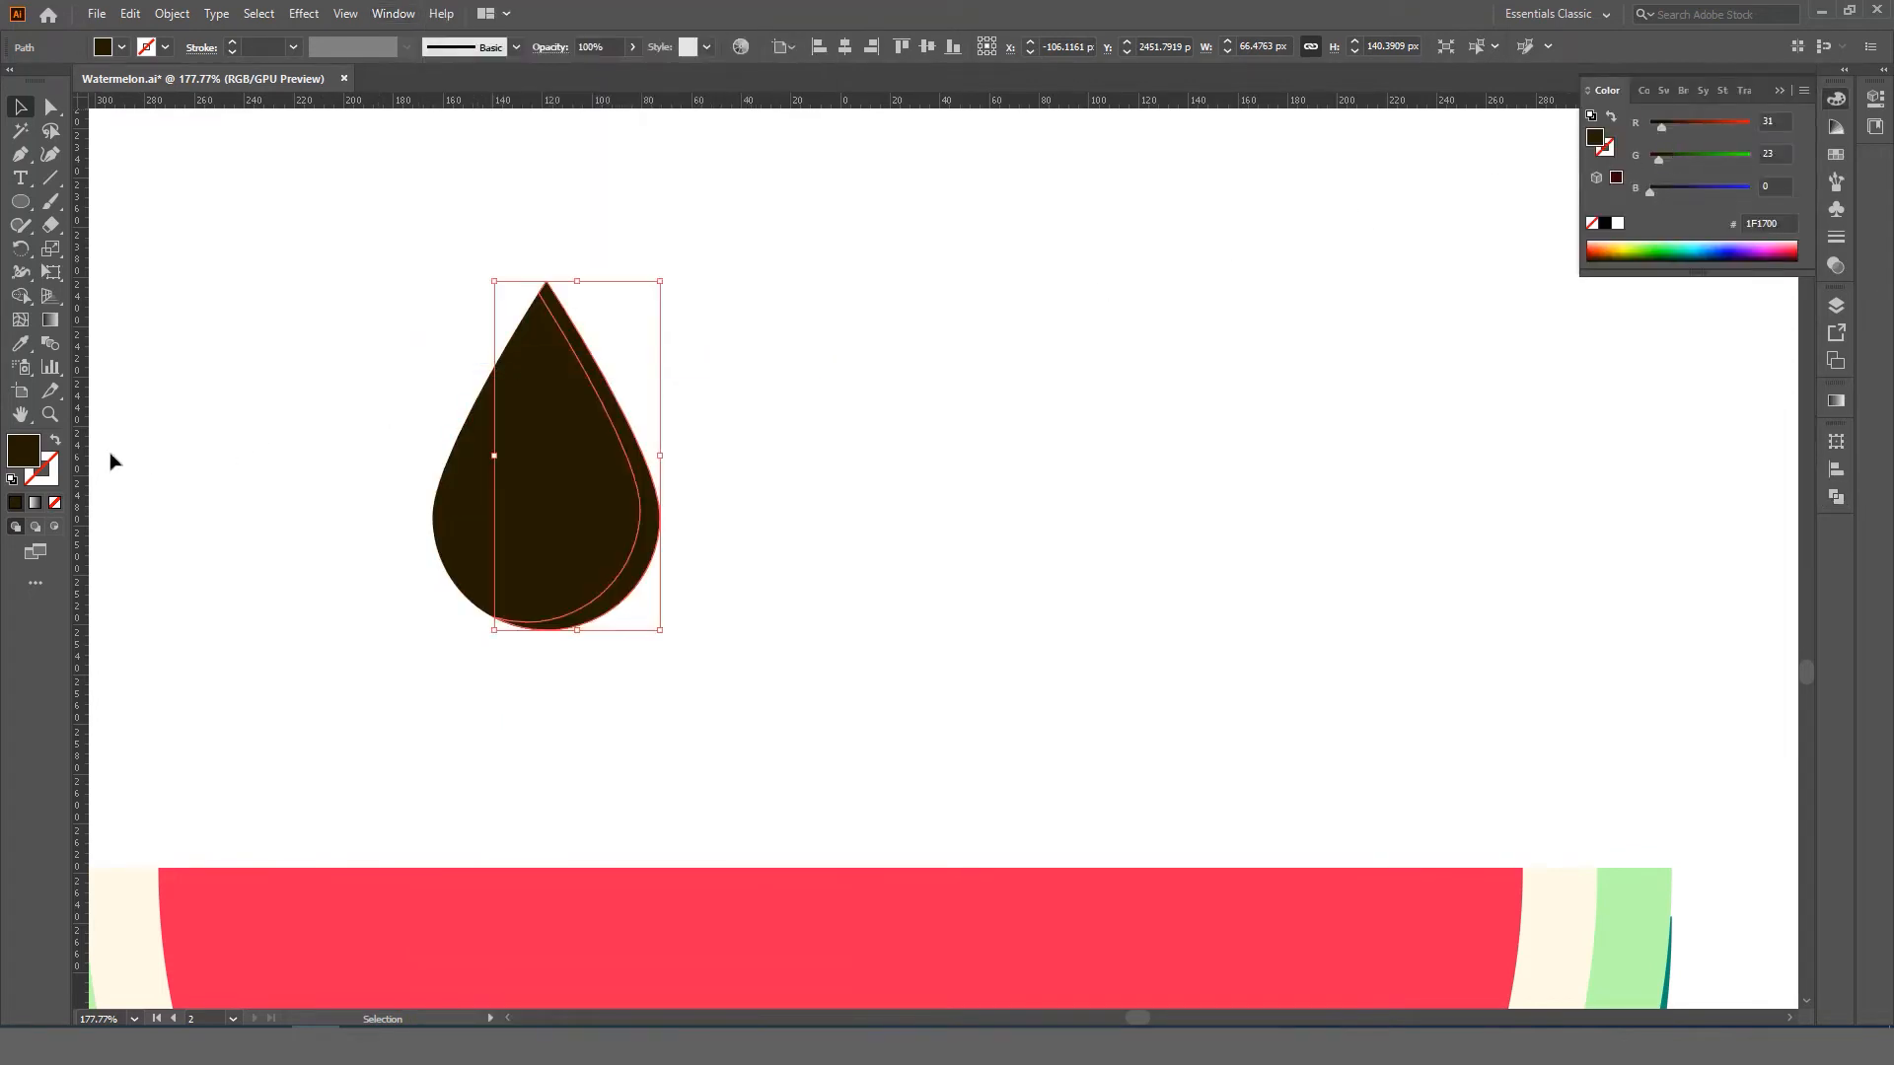
pyautogui.doubleClick(25, 453)
pyautogui.click(1347, 494)
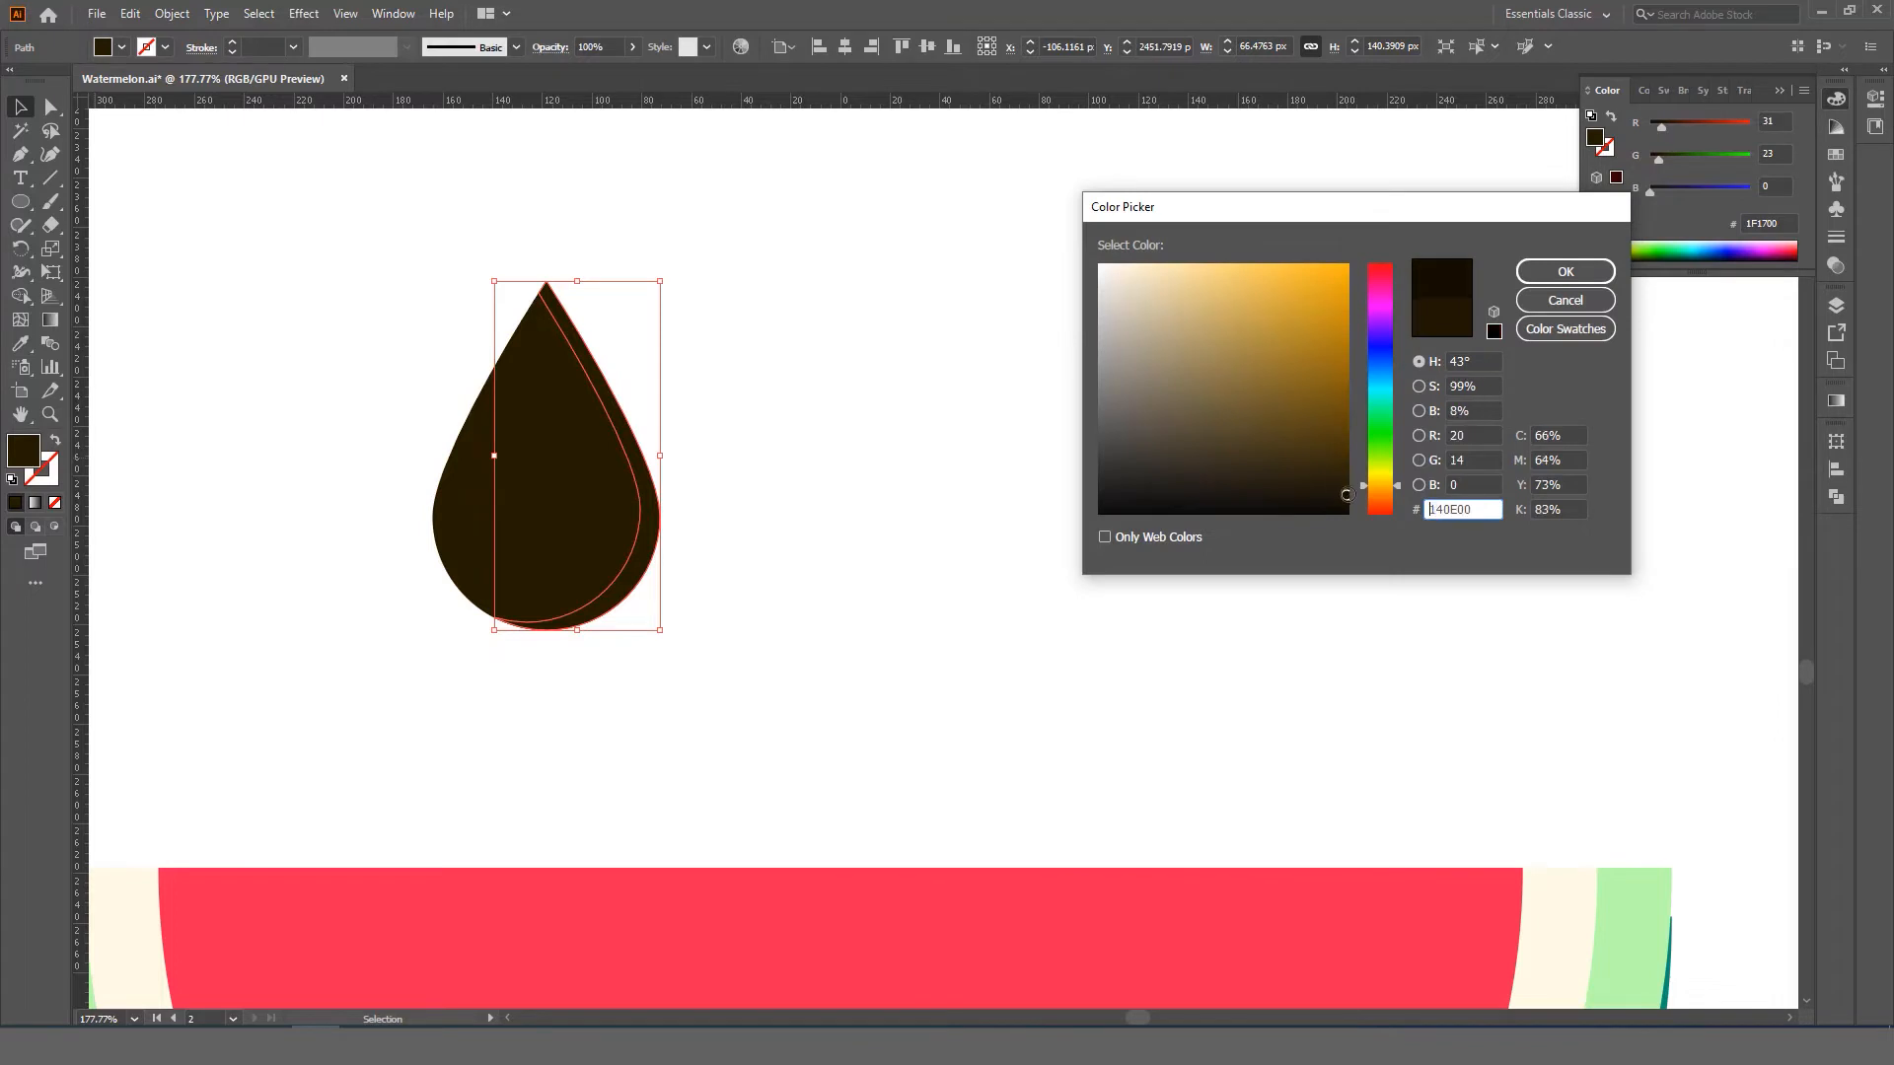
pyautogui.click(1566, 272)
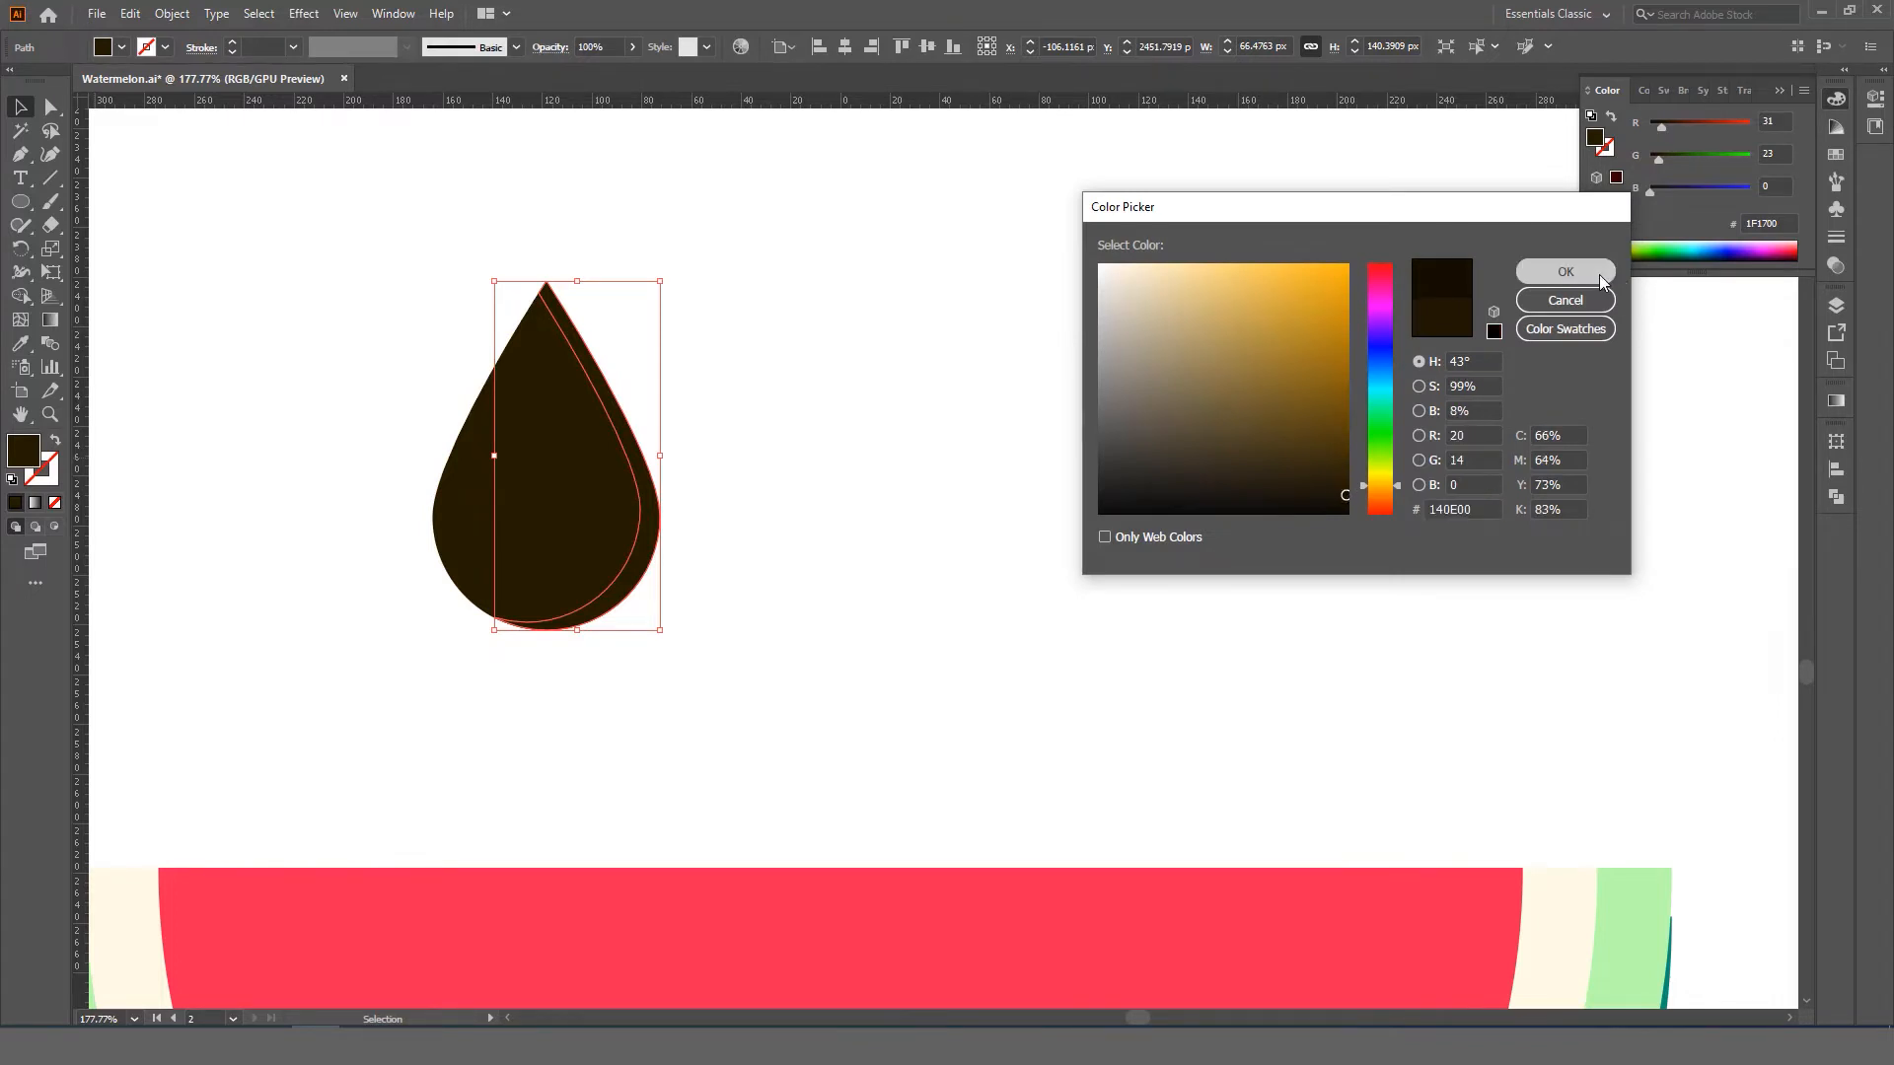
pyautogui.click(1036, 511)
# - Copy the full teardrop seed again and paste two copies in place over it
pyautogui.scroll(-2, 629, 482)
pyautogui.scroll(3, 628, 482)
pyautogui.press('v')
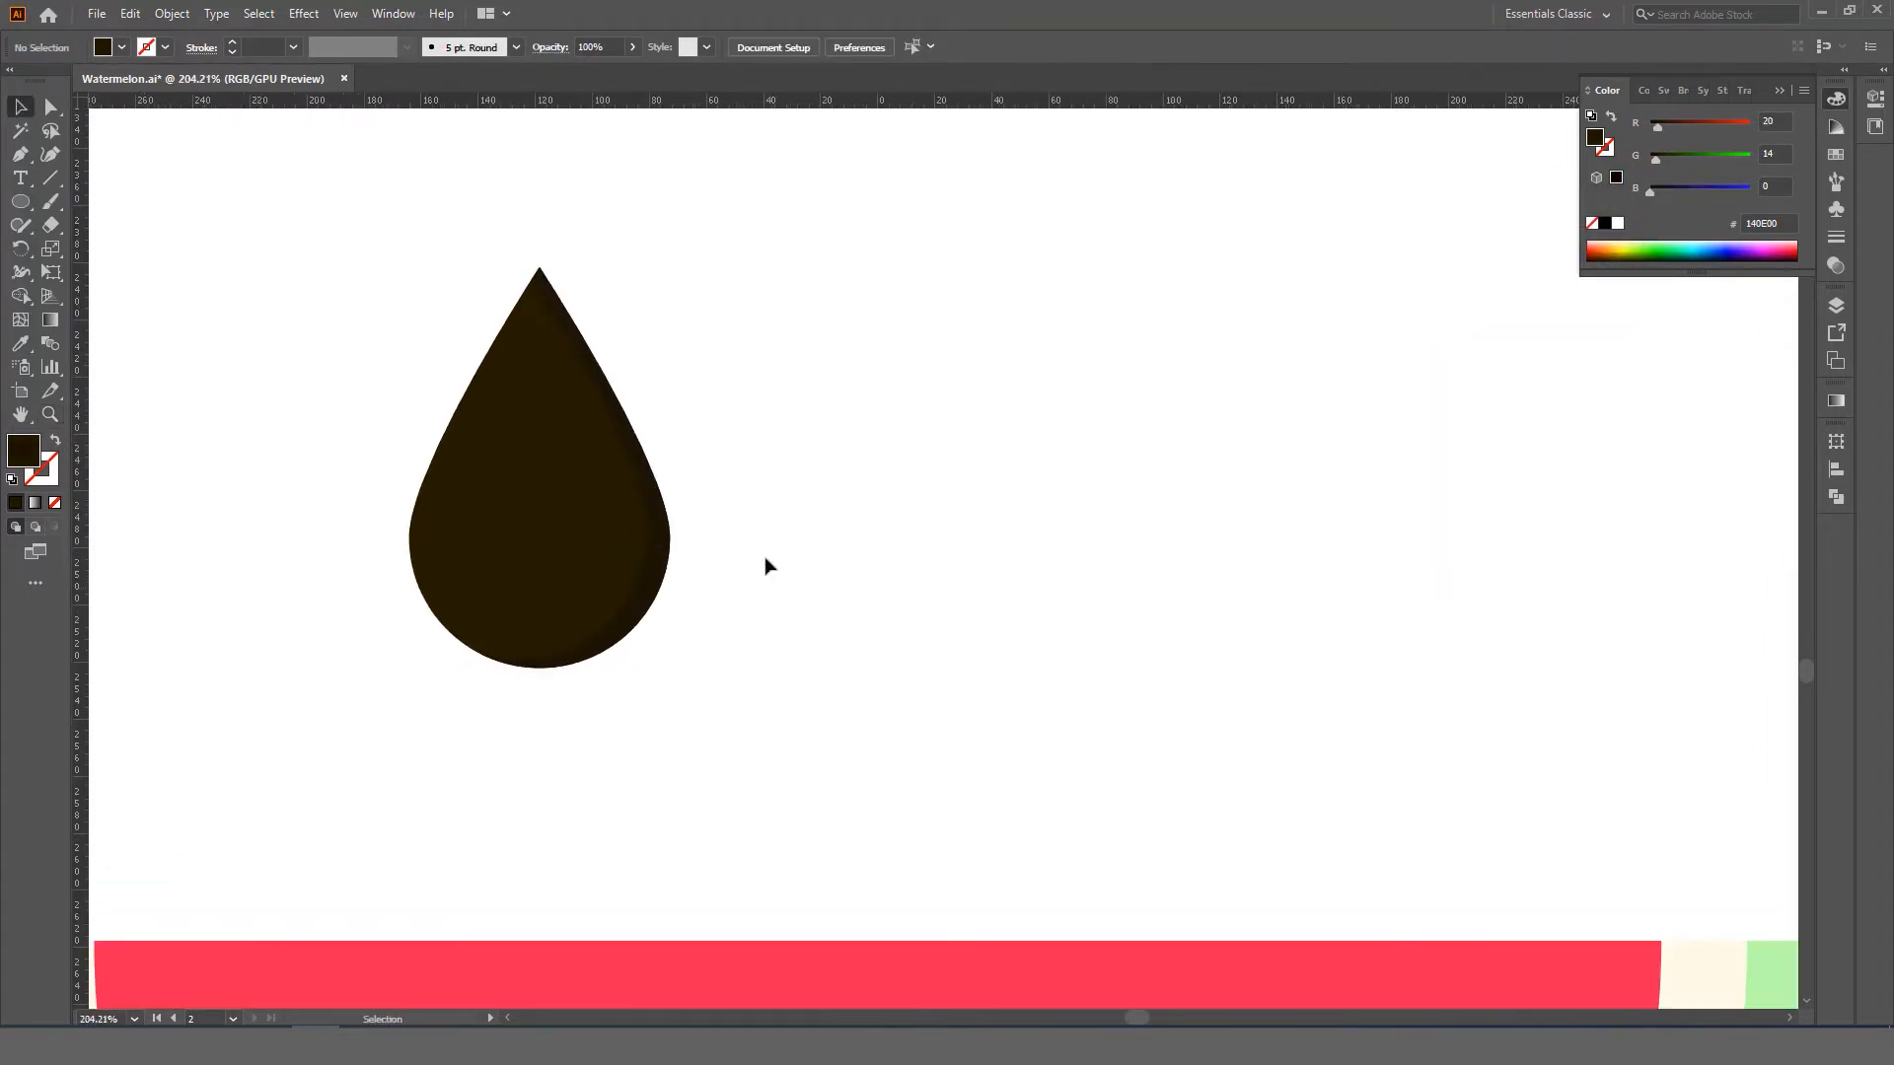
pyautogui.click(514, 480)
pyautogui.click(130, 14)
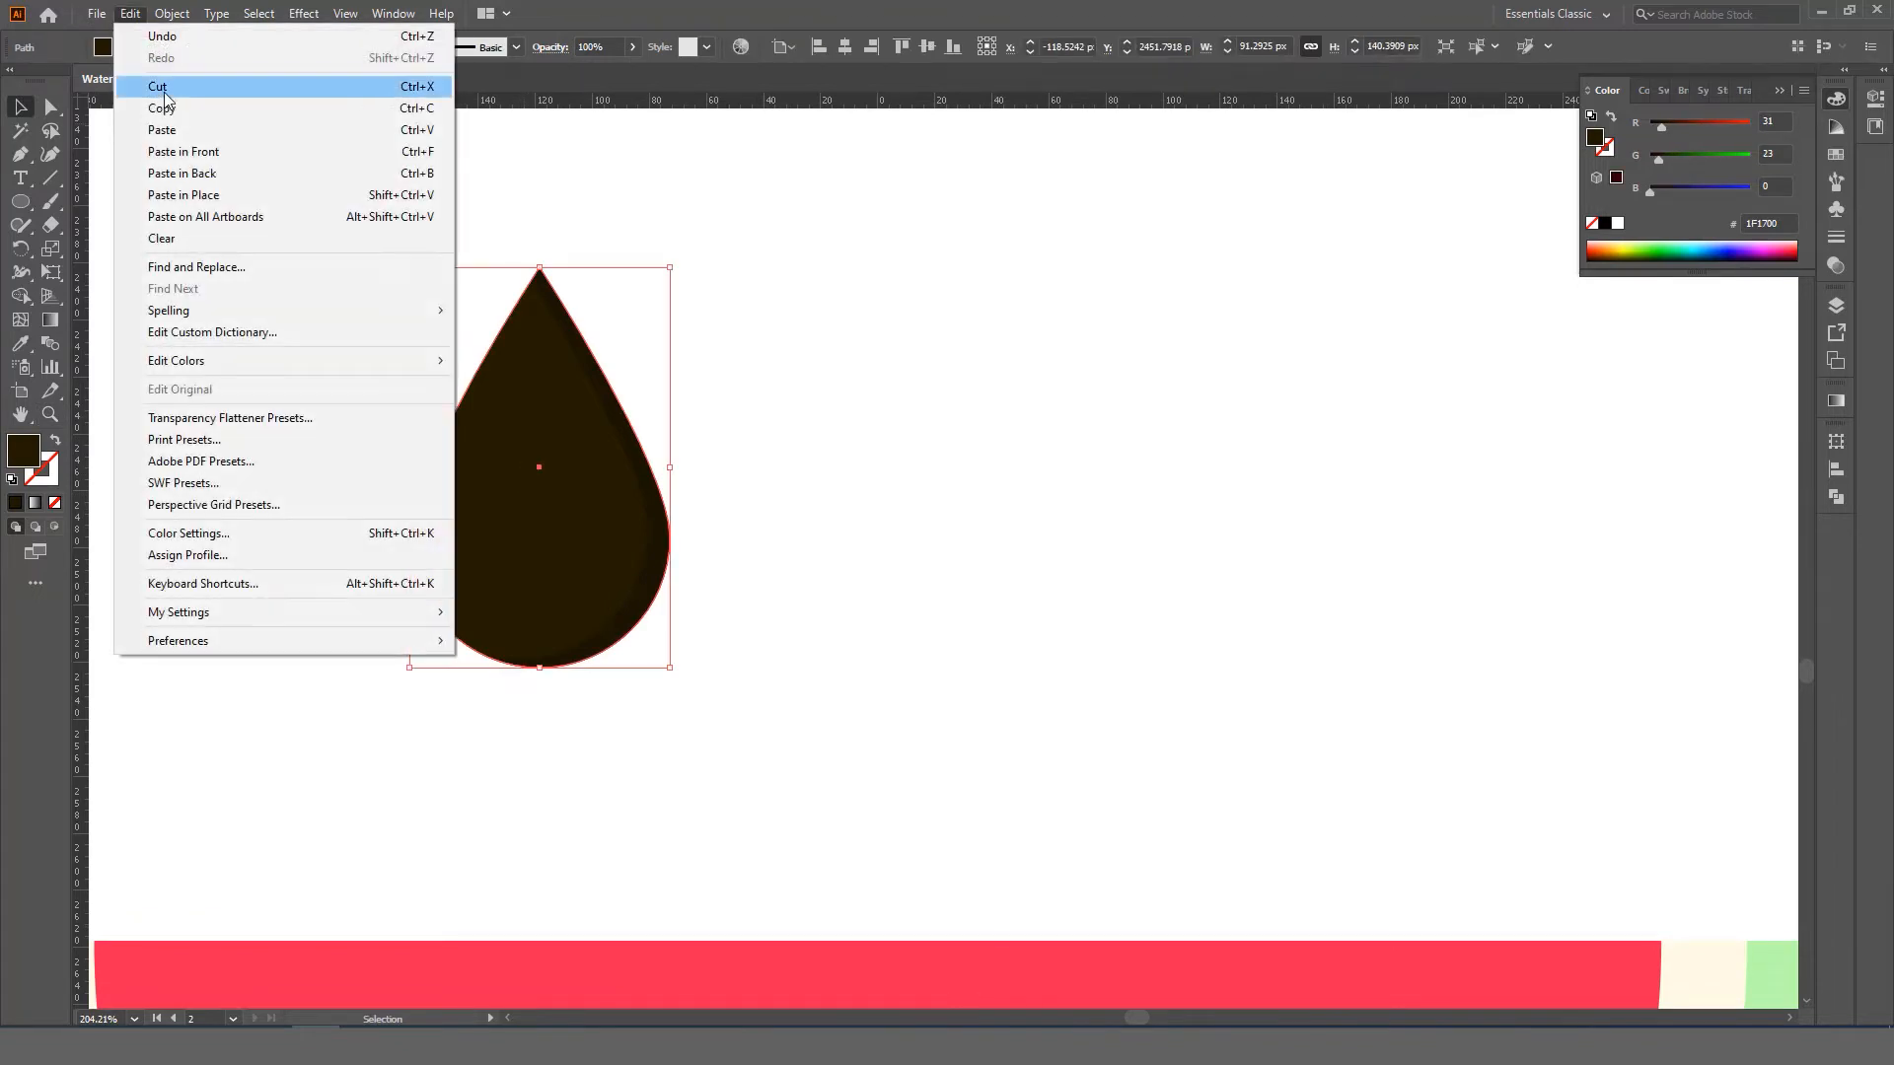
pyautogui.click(129, 14)
pyautogui.click(129, 14)
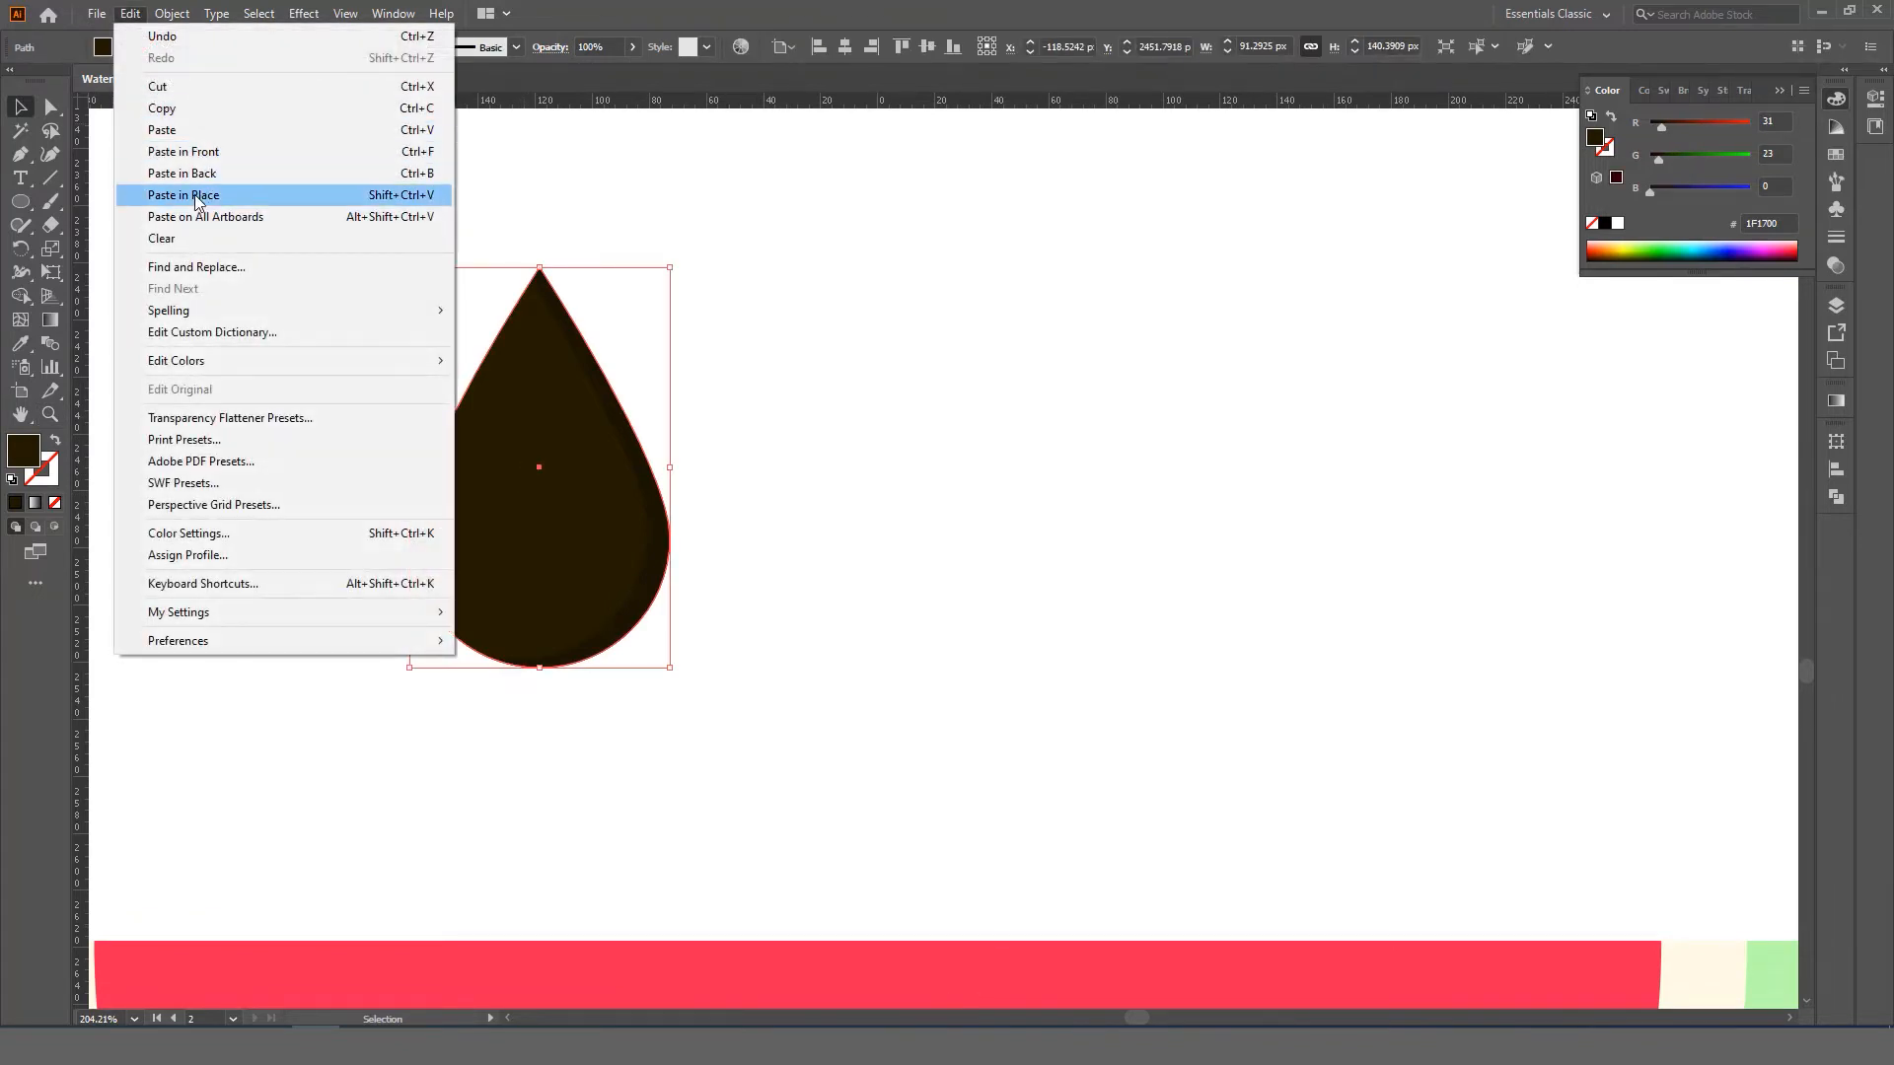
pyautogui.click(196, 201)
pyautogui.click(129, 14)
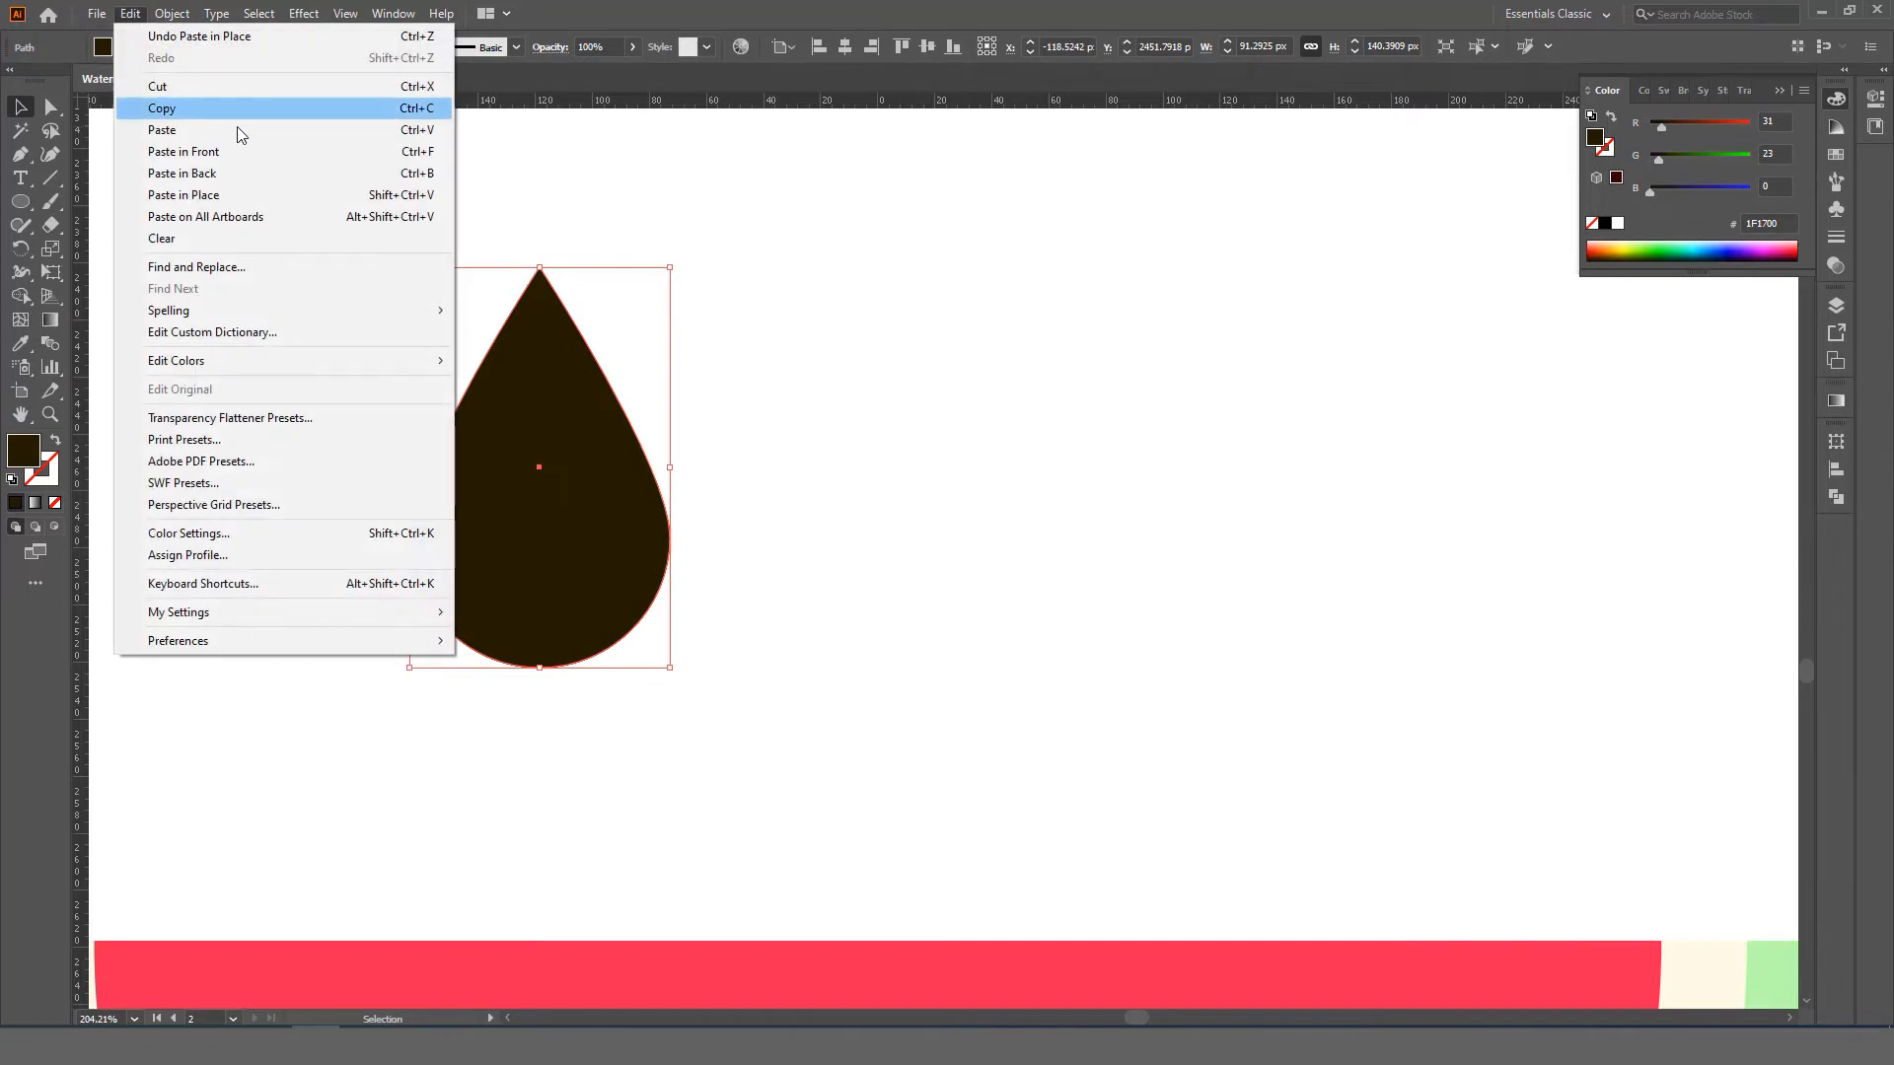
pyautogui.click(214, 202)
pyautogui.click(262, 270)
pyautogui.scroll(1, 401, 427)
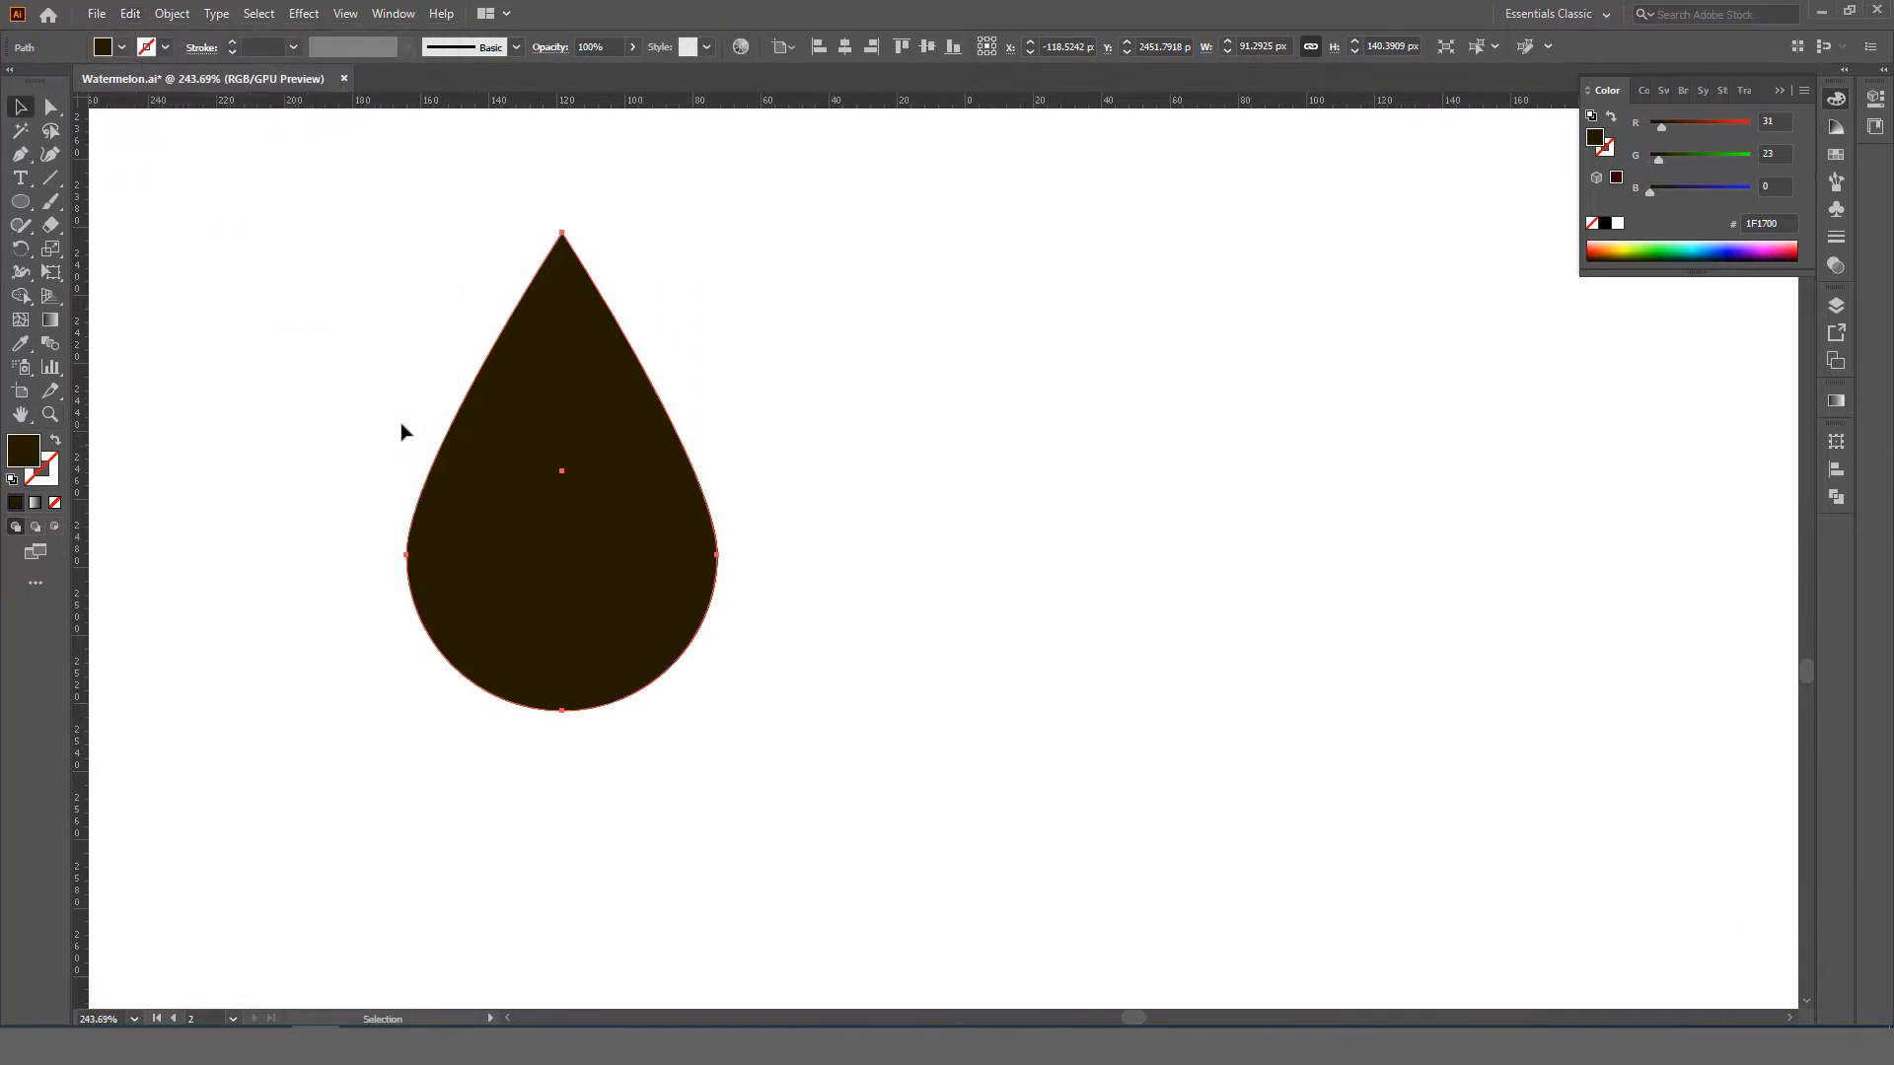
# - Offset the top teardrop copy to the lower right and enlarge it slightly to about 95 px wide
pyautogui.scroll(2, 597, 420)
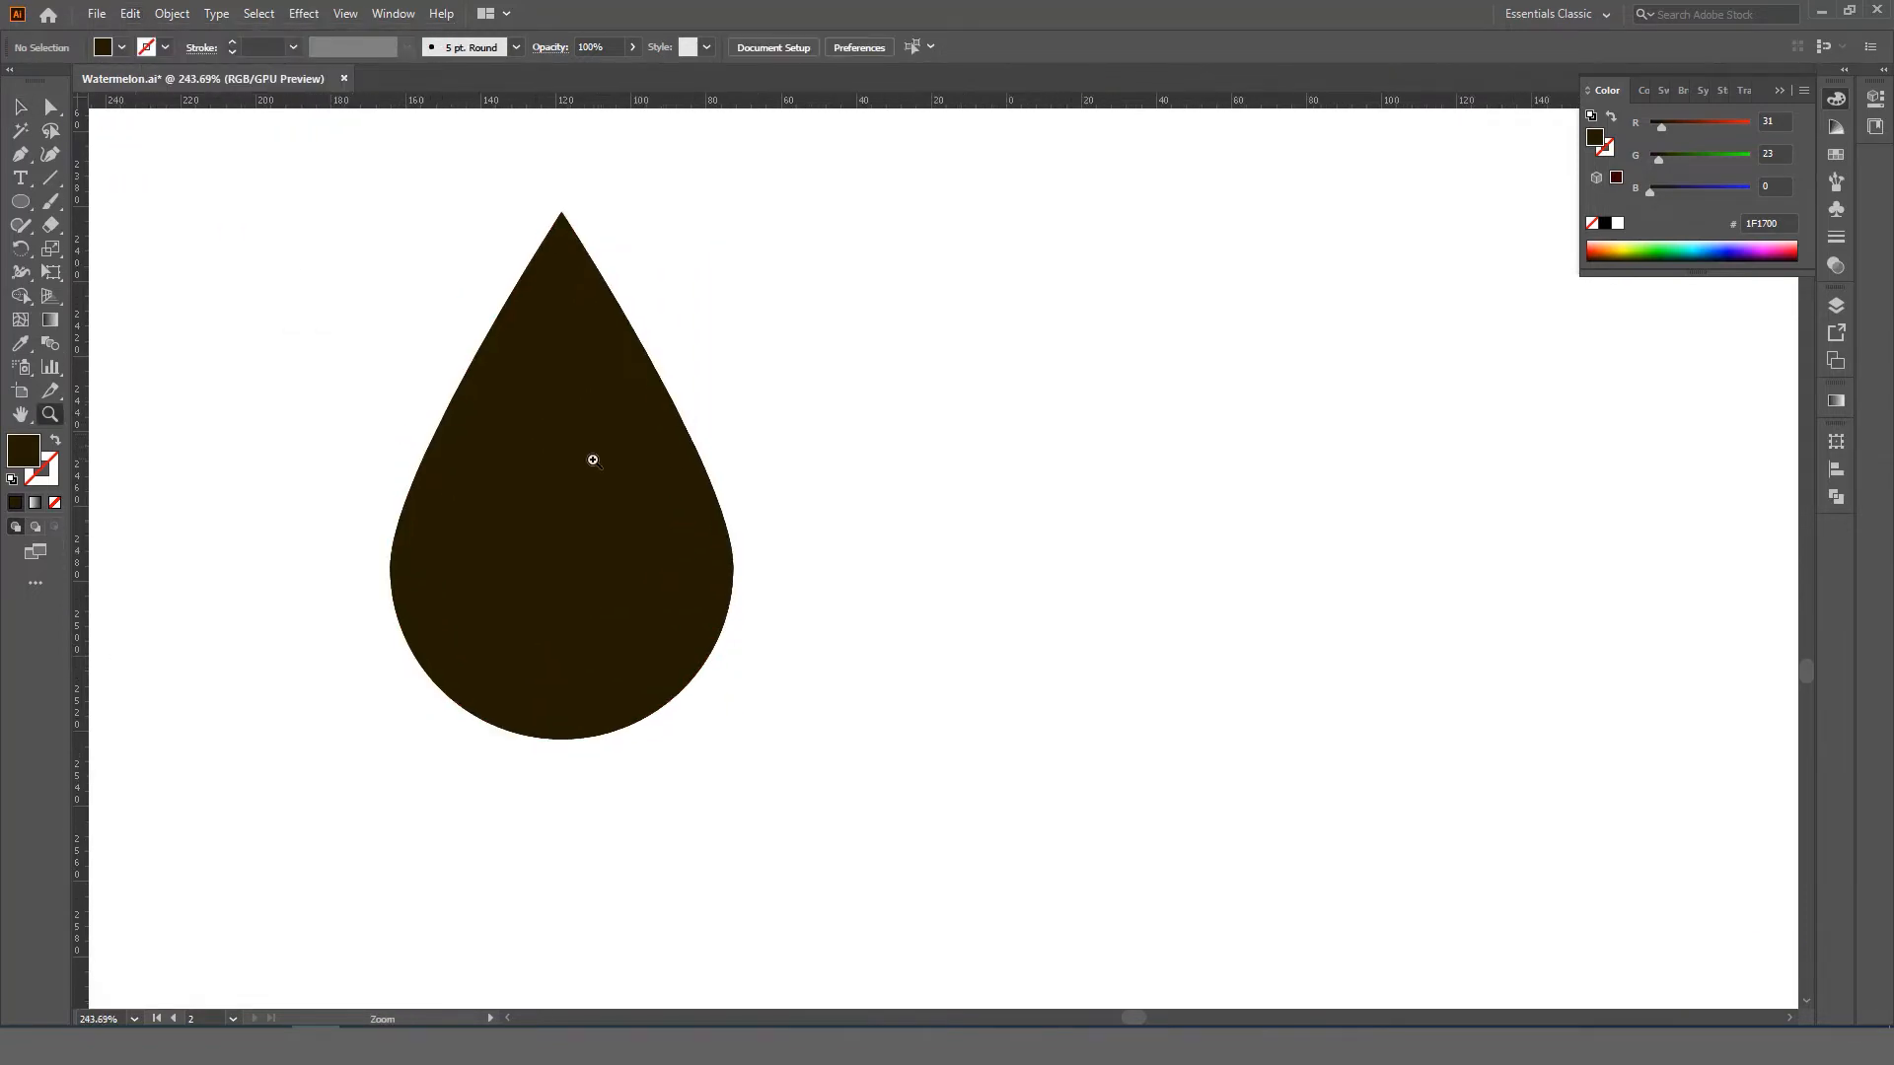
pyautogui.click(603, 459)
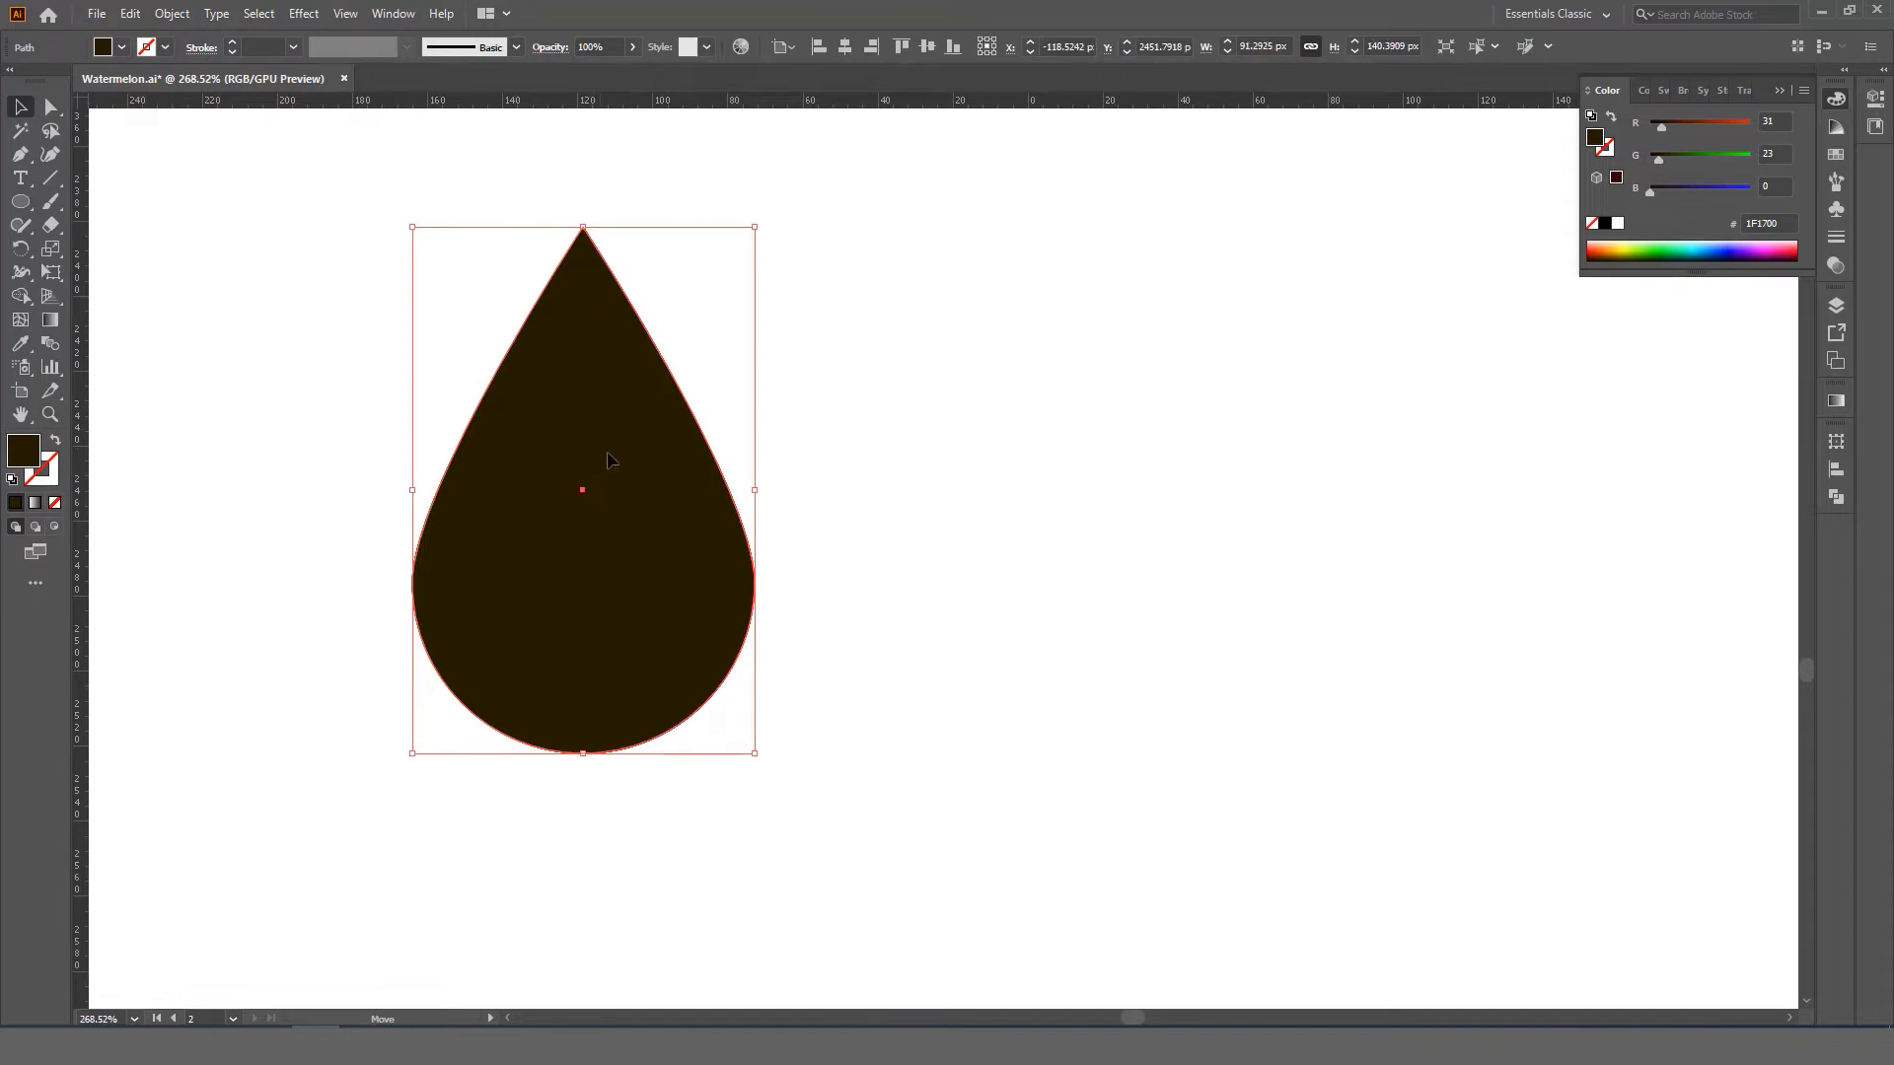
pyautogui.moveTo(608, 459); pyautogui.dragTo(619, 475)
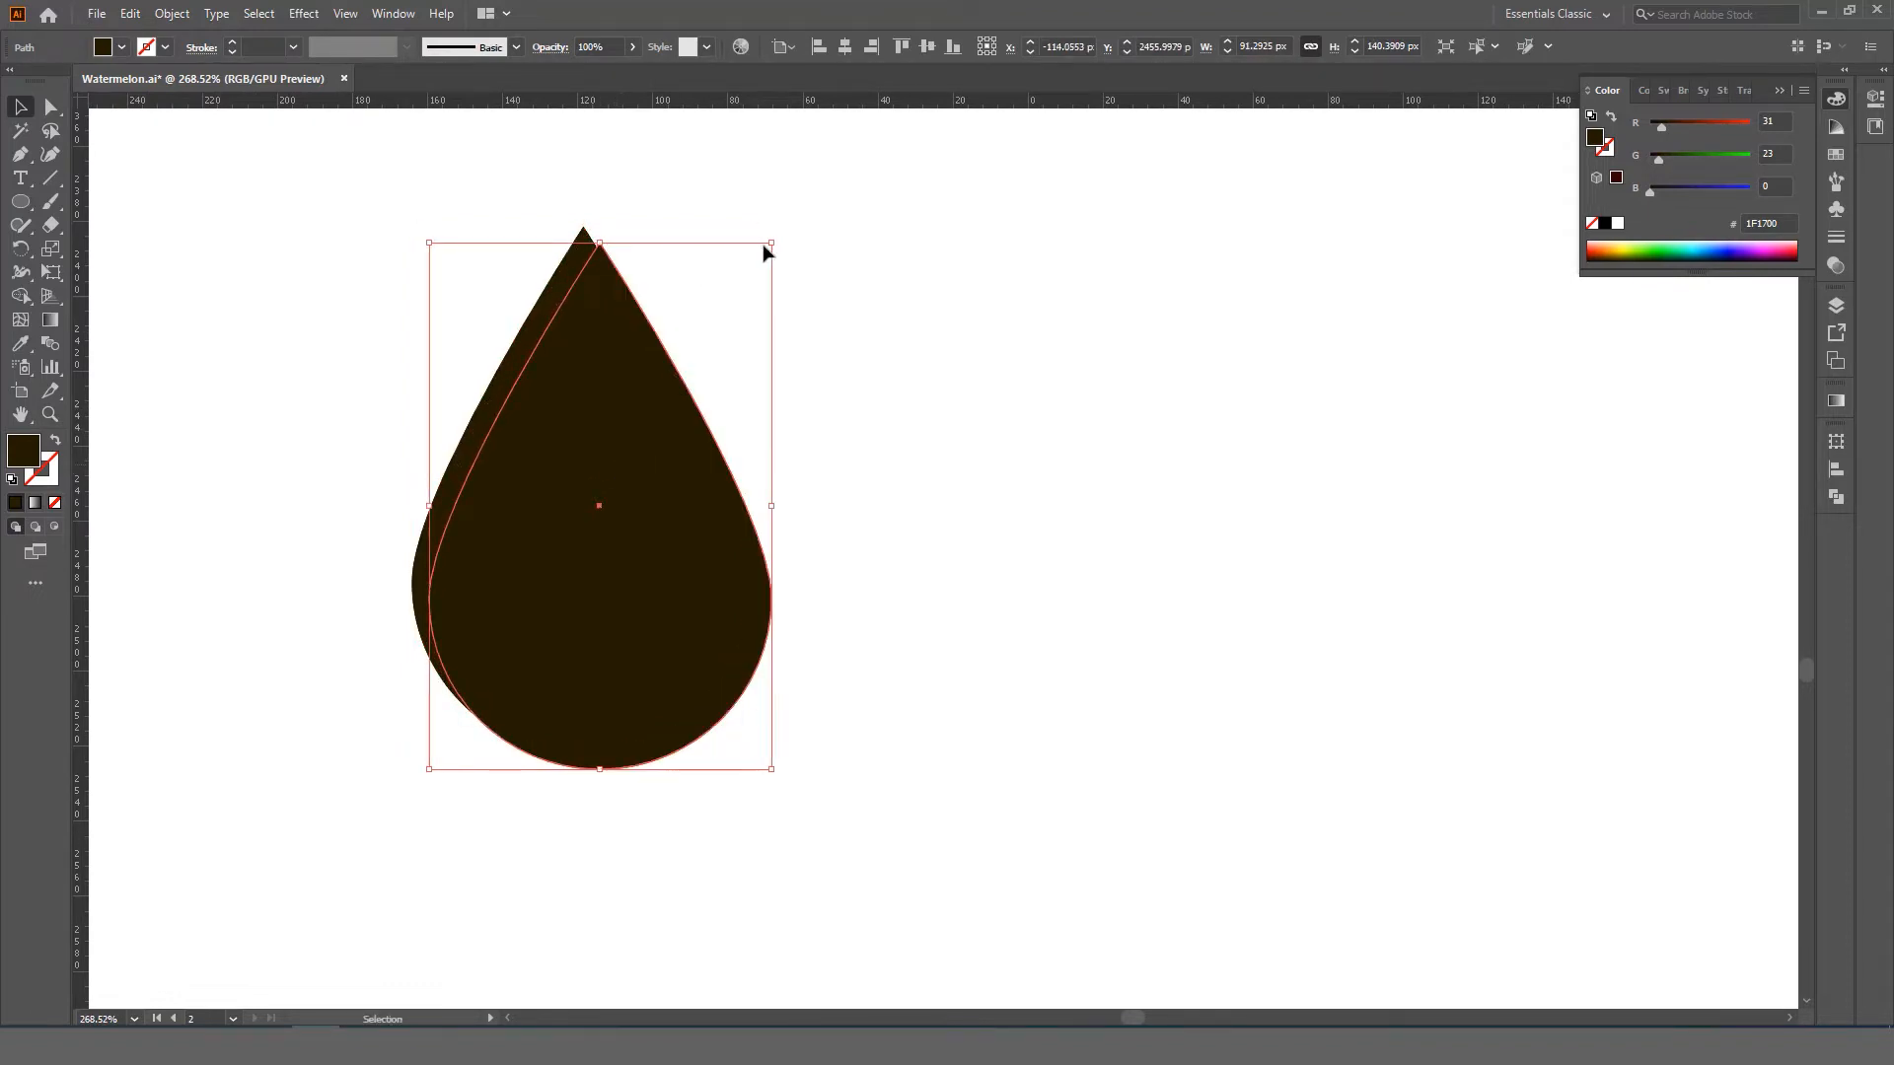
pyautogui.moveTo(780, 231); pyautogui.dragTo(786, 224)
pyautogui.moveTo(634, 348); pyautogui.dragTo(648, 372)
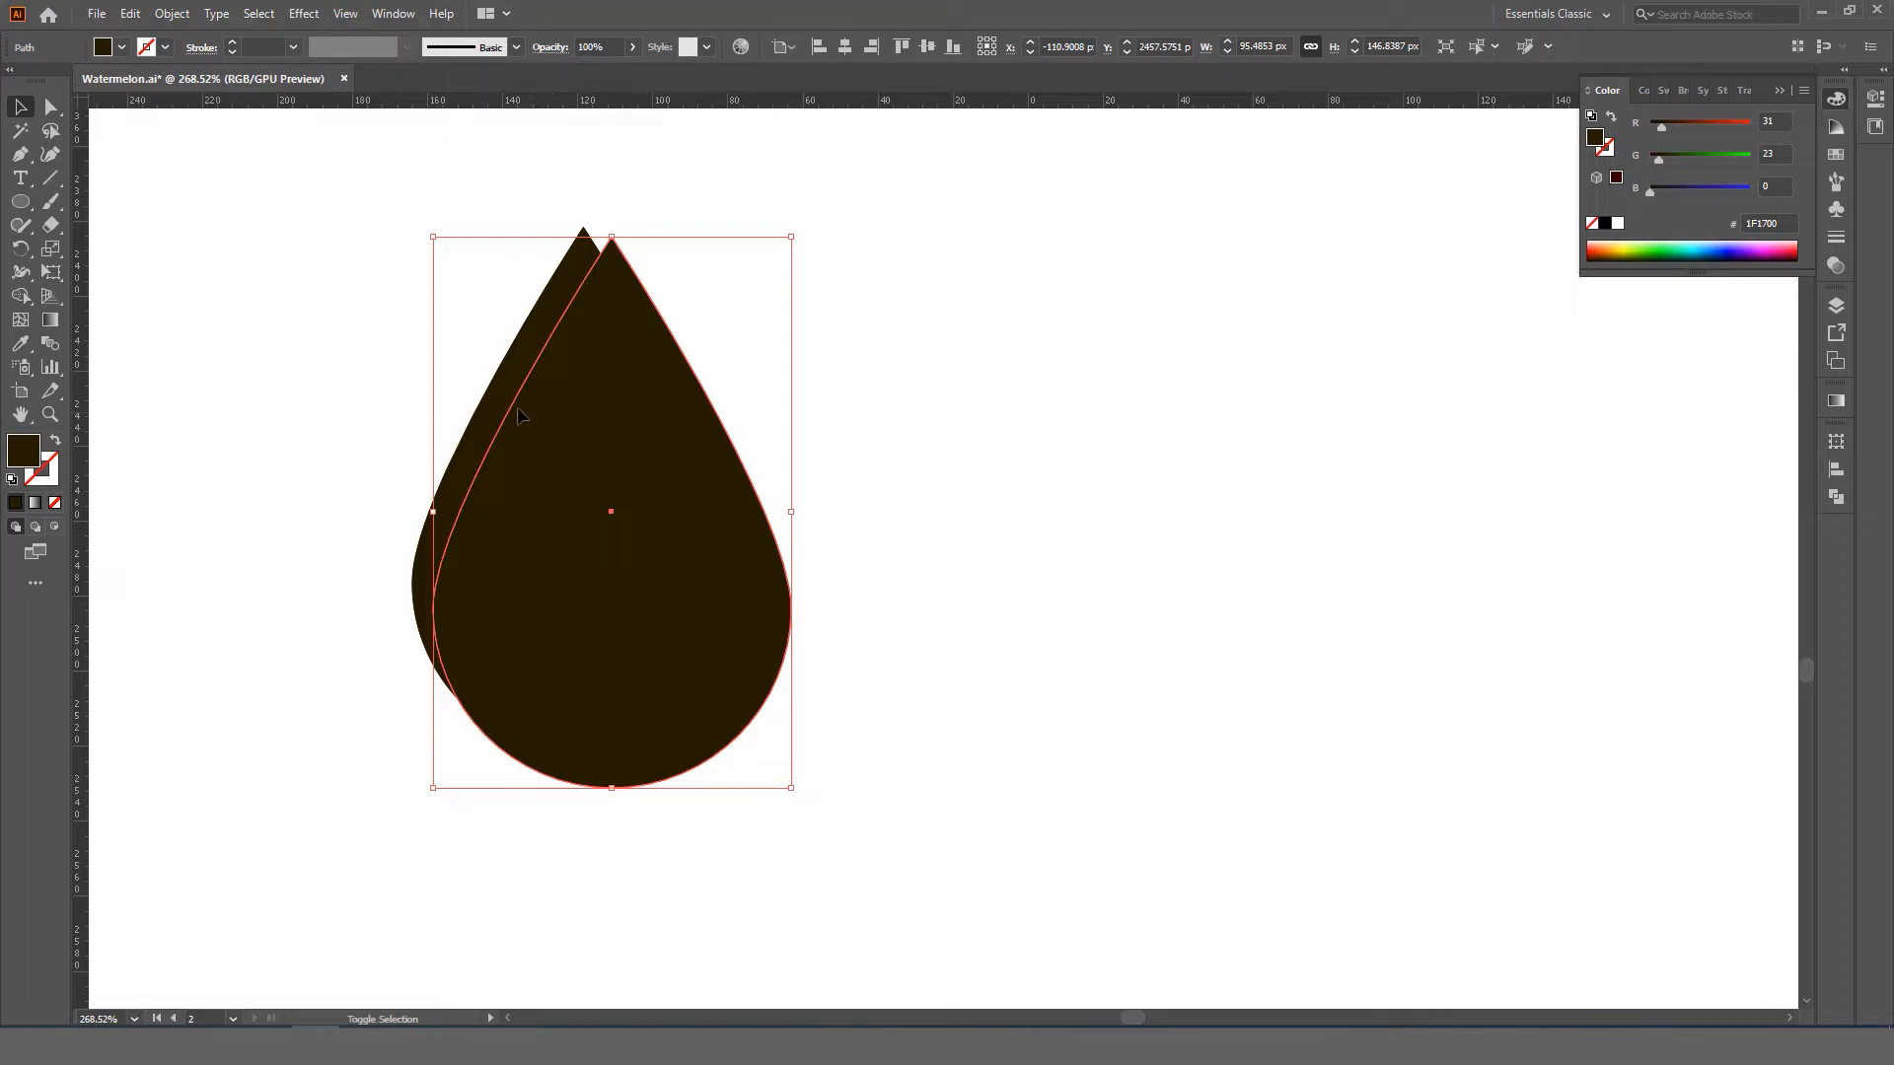
# - Subtract the enlarged teardrop from the copy beneath and fill the remaining left-edge crescent with a lighter brown, around 332708
pyautogui.keyDown('shift'); pyautogui.click(518, 408); pyautogui.keyUp('shift')
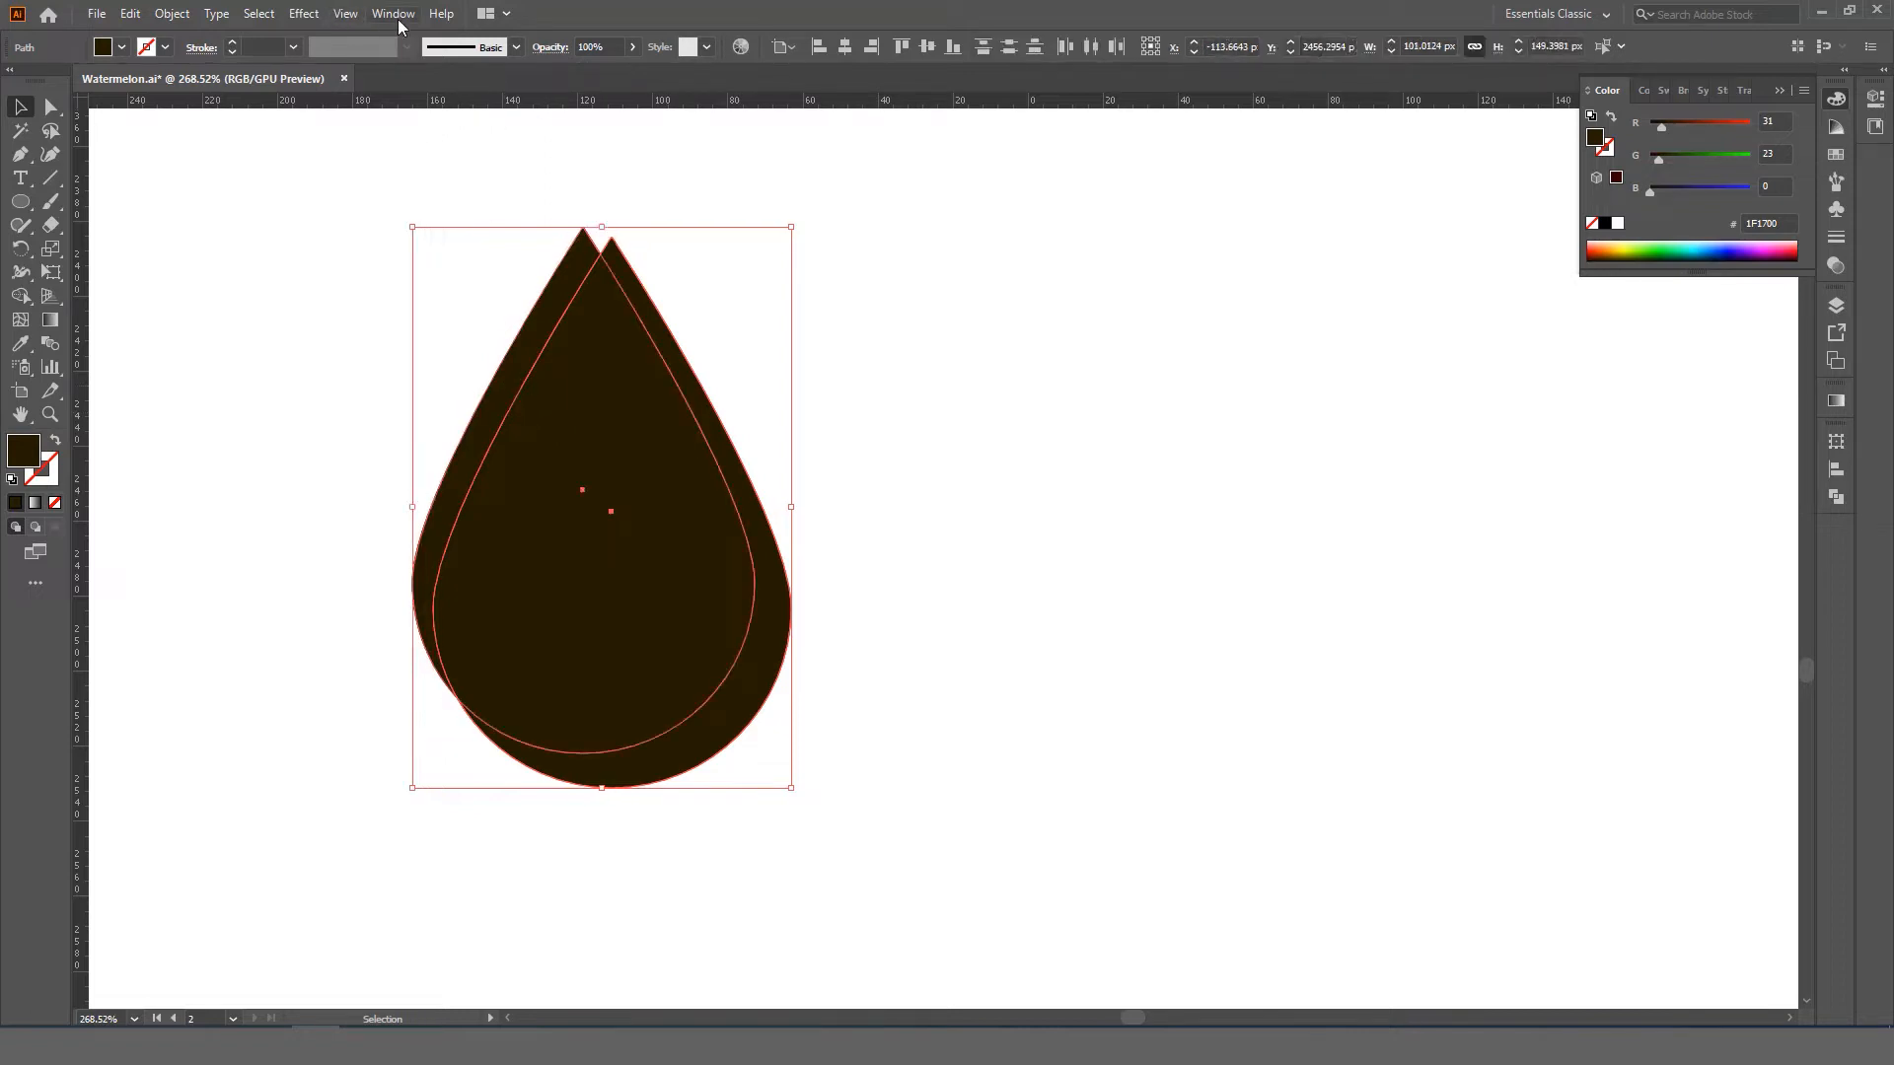
pyautogui.click(398, 17)
pyautogui.click(526, 701)
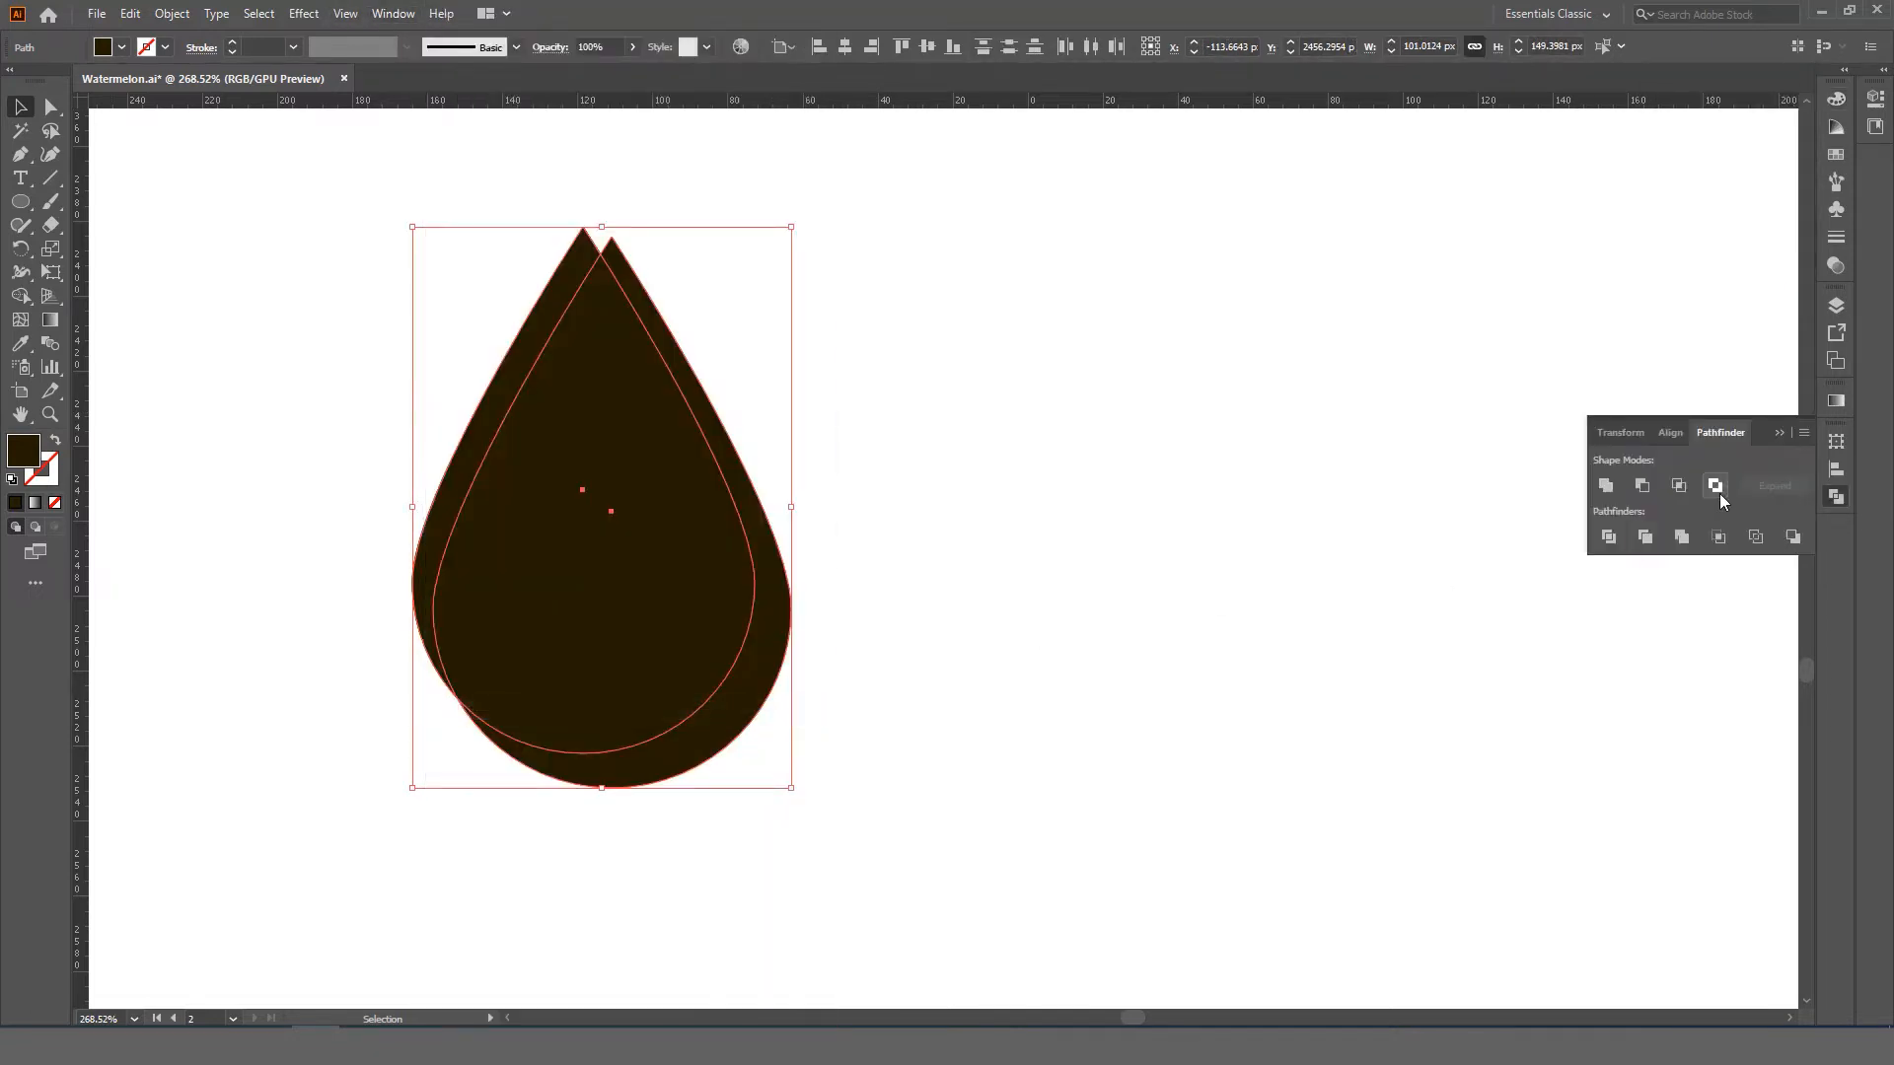
pyautogui.click(1642, 487)
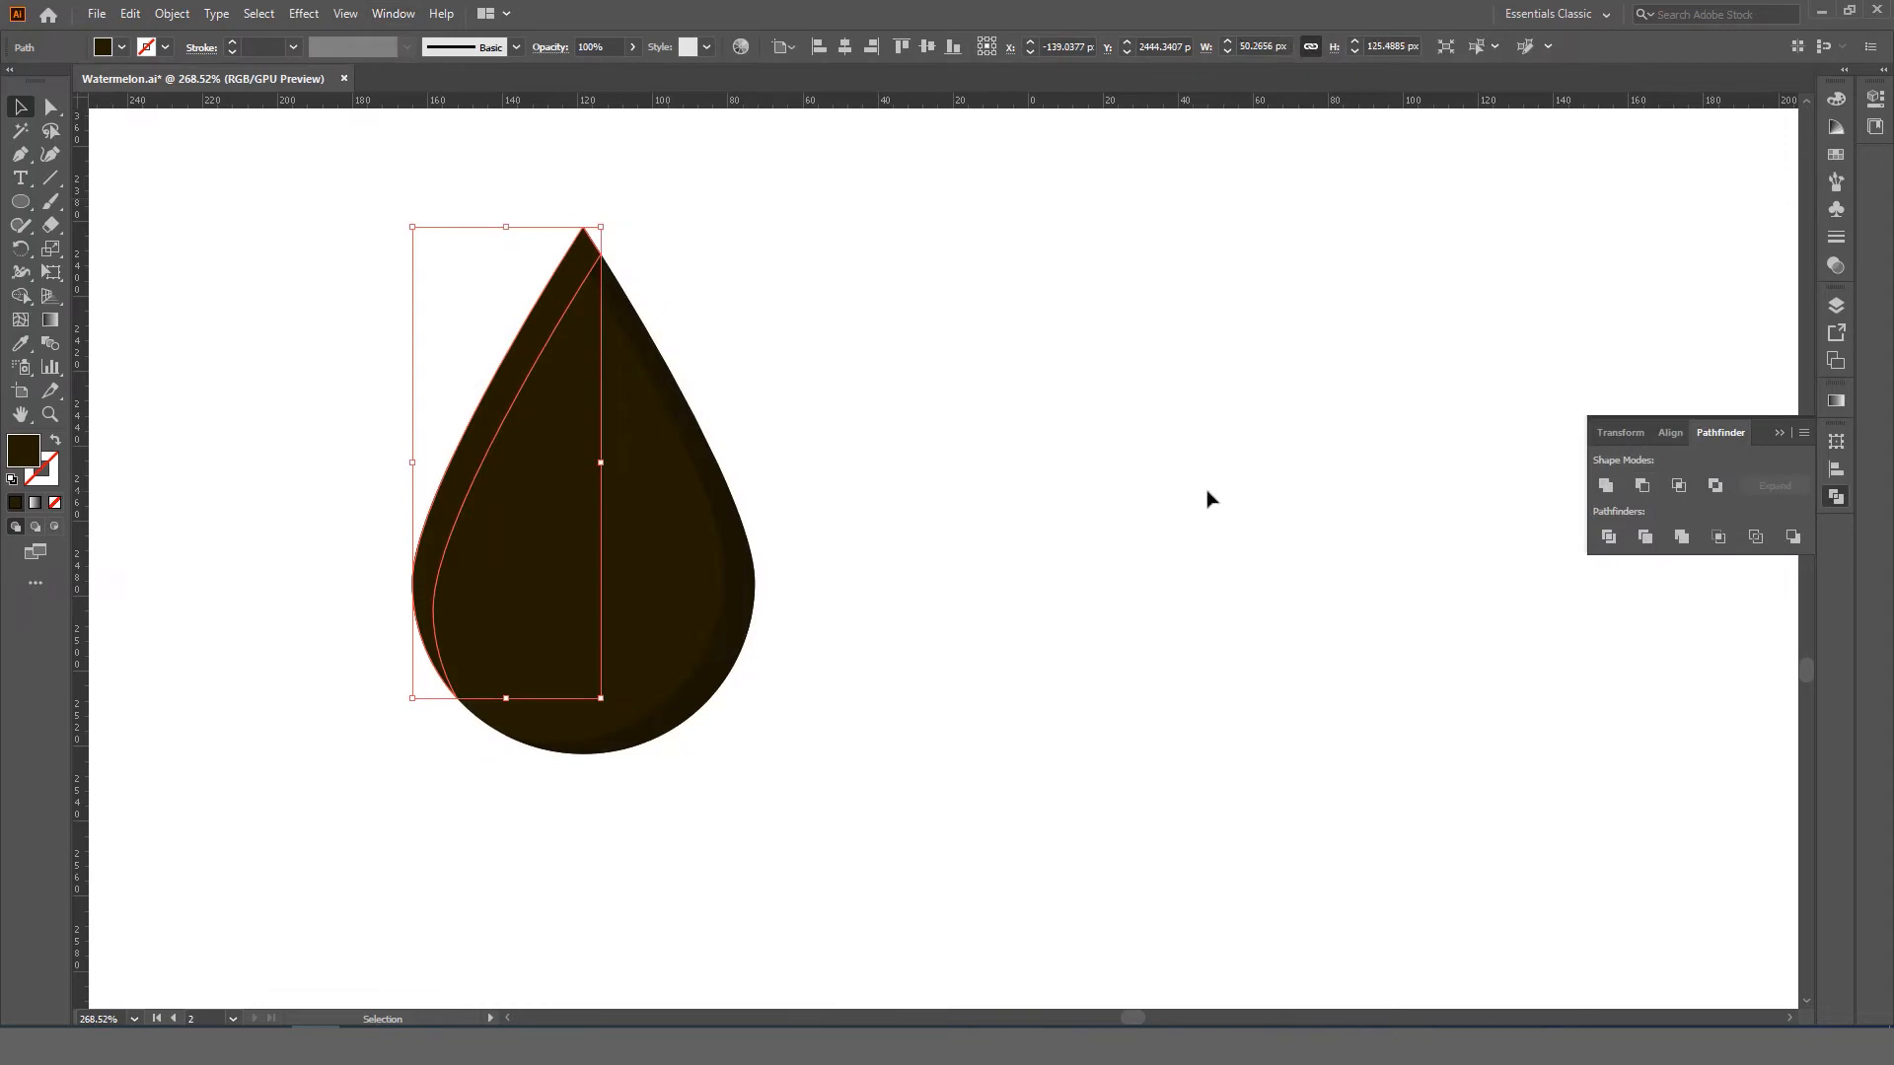
pyautogui.doubleClick(27, 464)
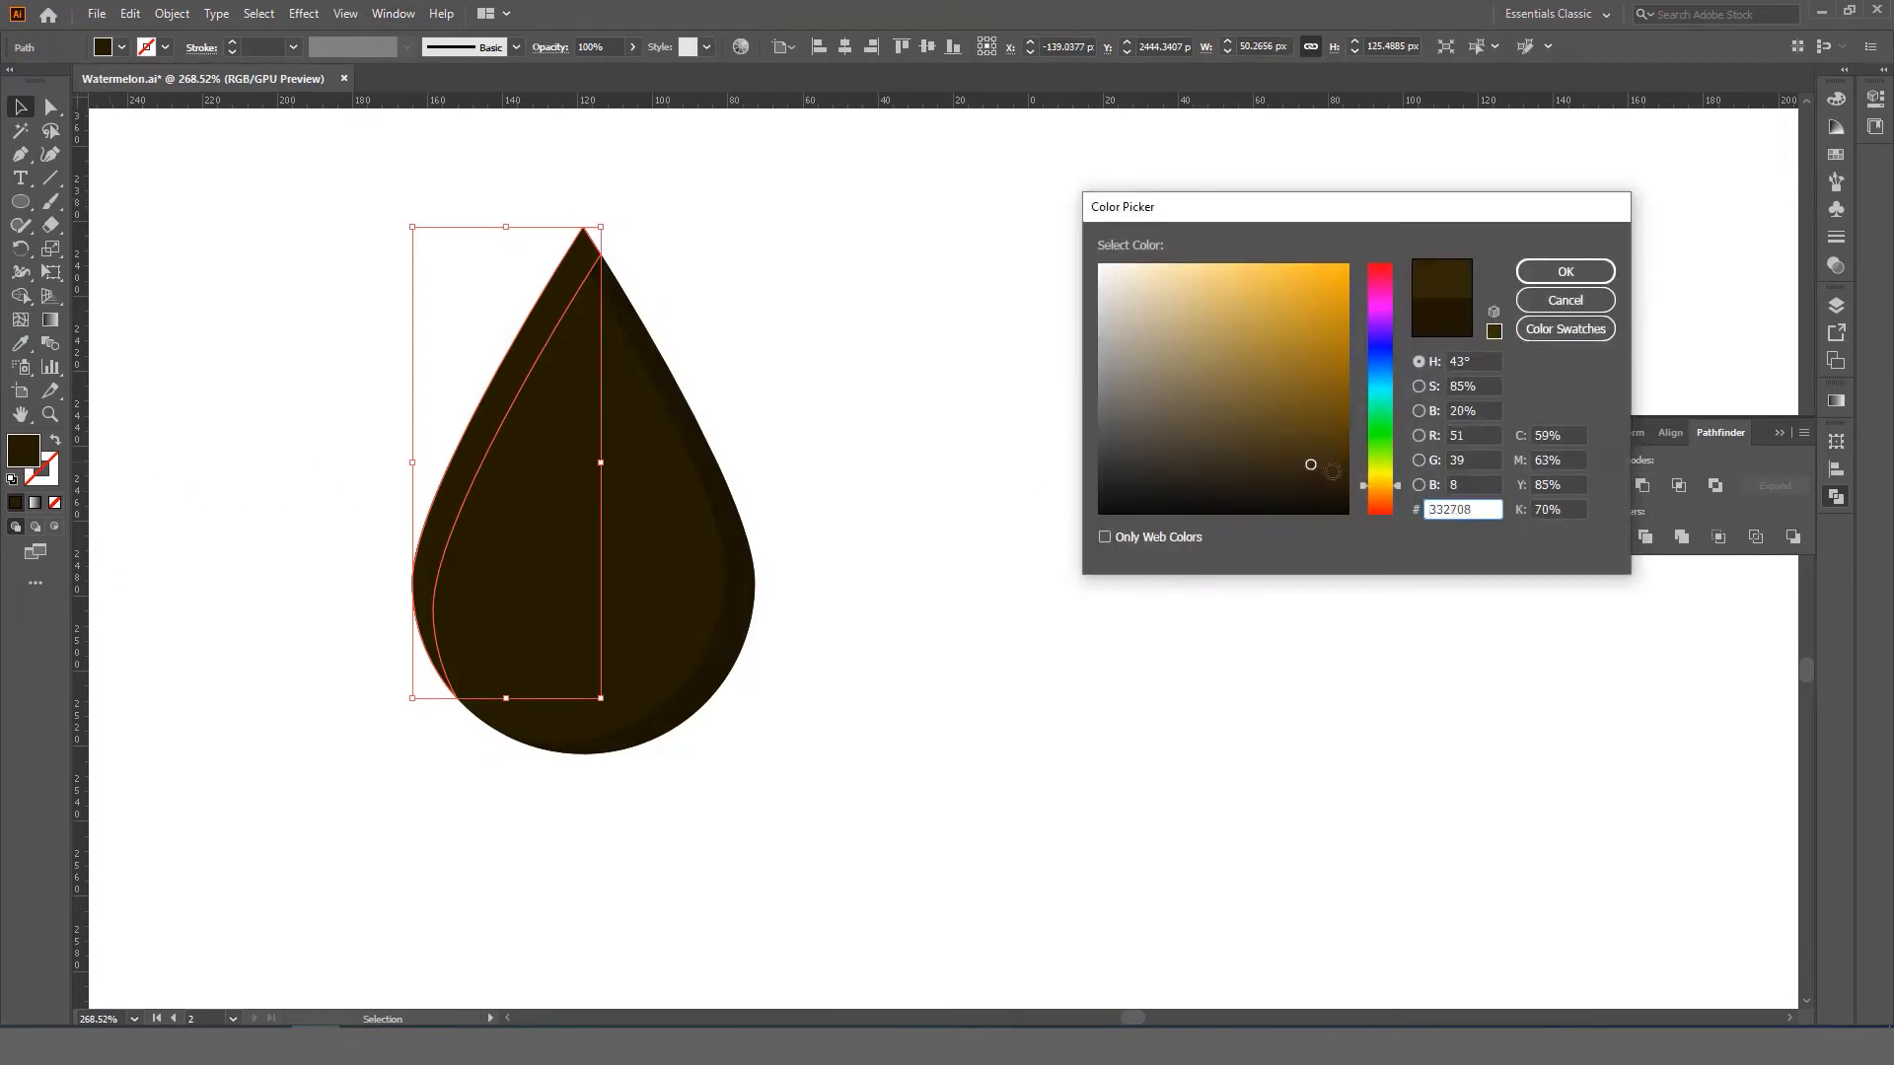
pyautogui.click(1565, 272)
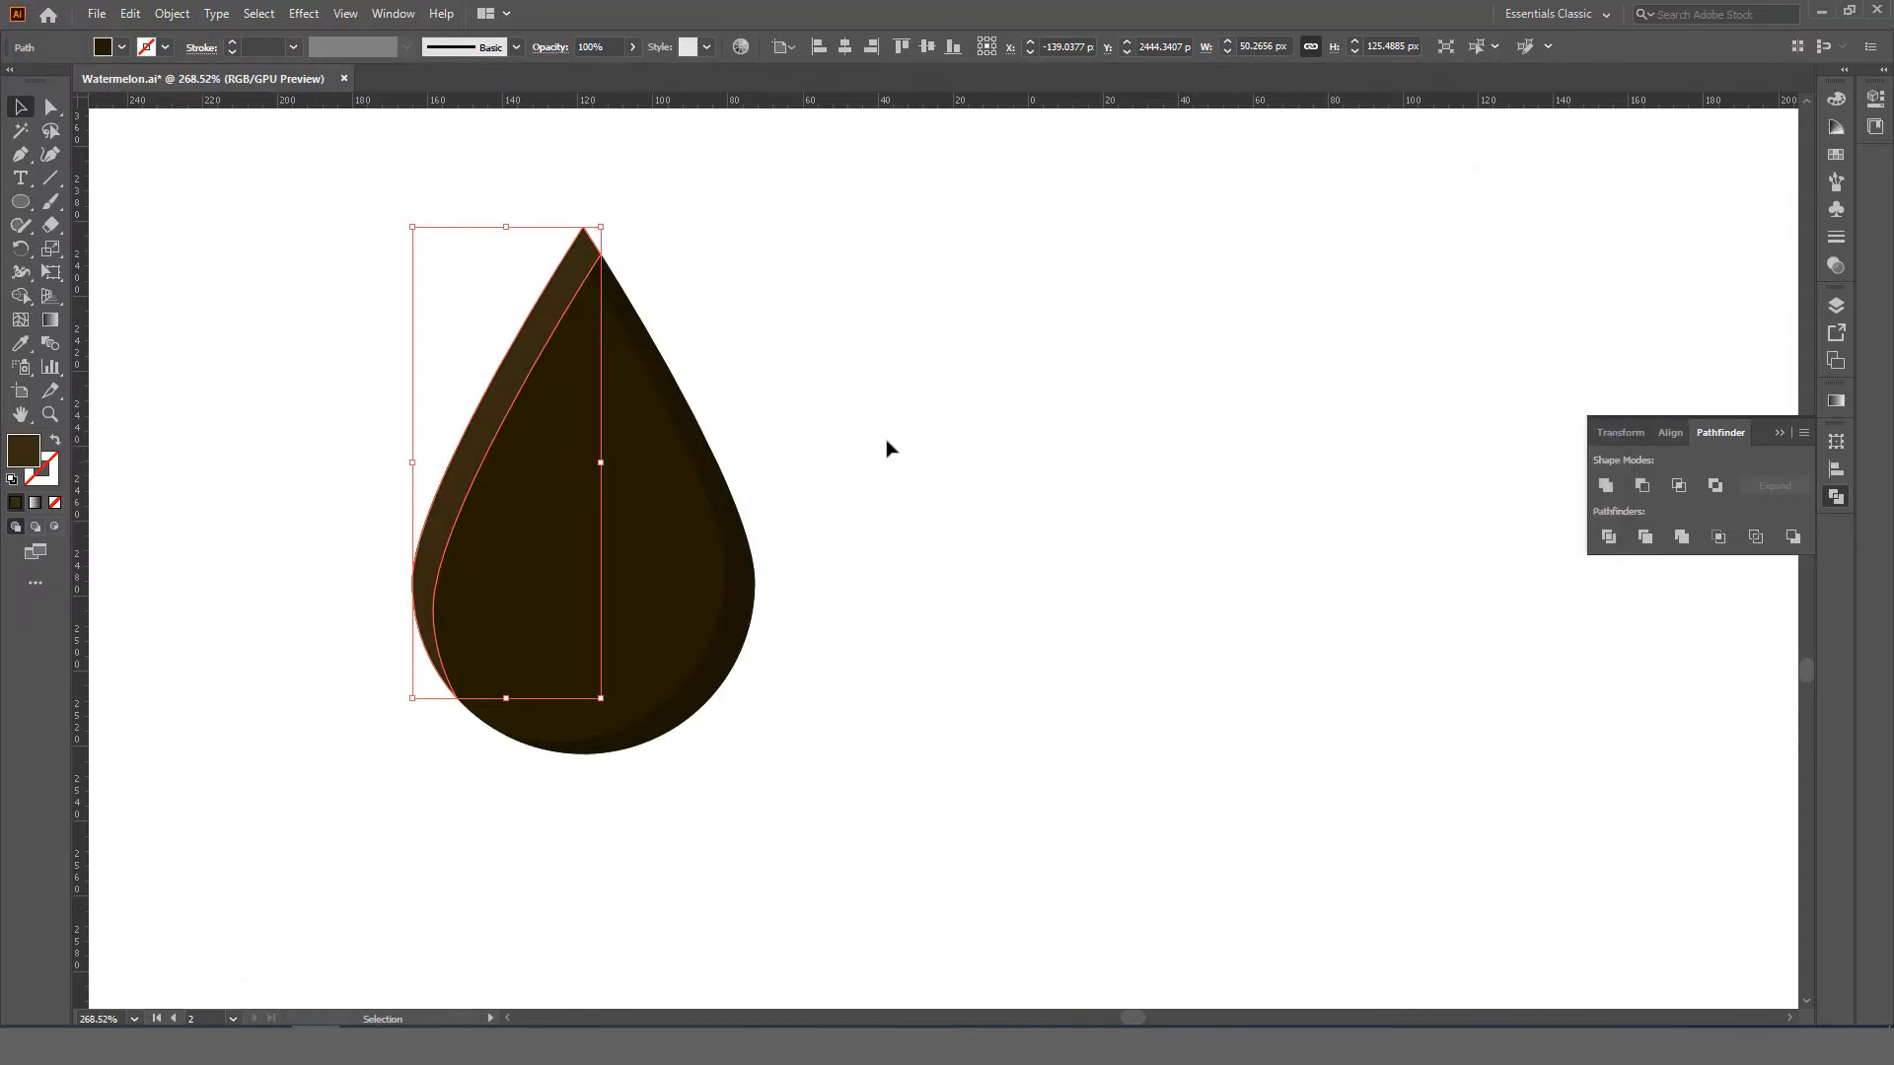
# - Group the teardrop seed with its shadow and highlight crescents
pyautogui.scroll(-5, 468, 457)
pyautogui.scroll(-3, 592, 465)
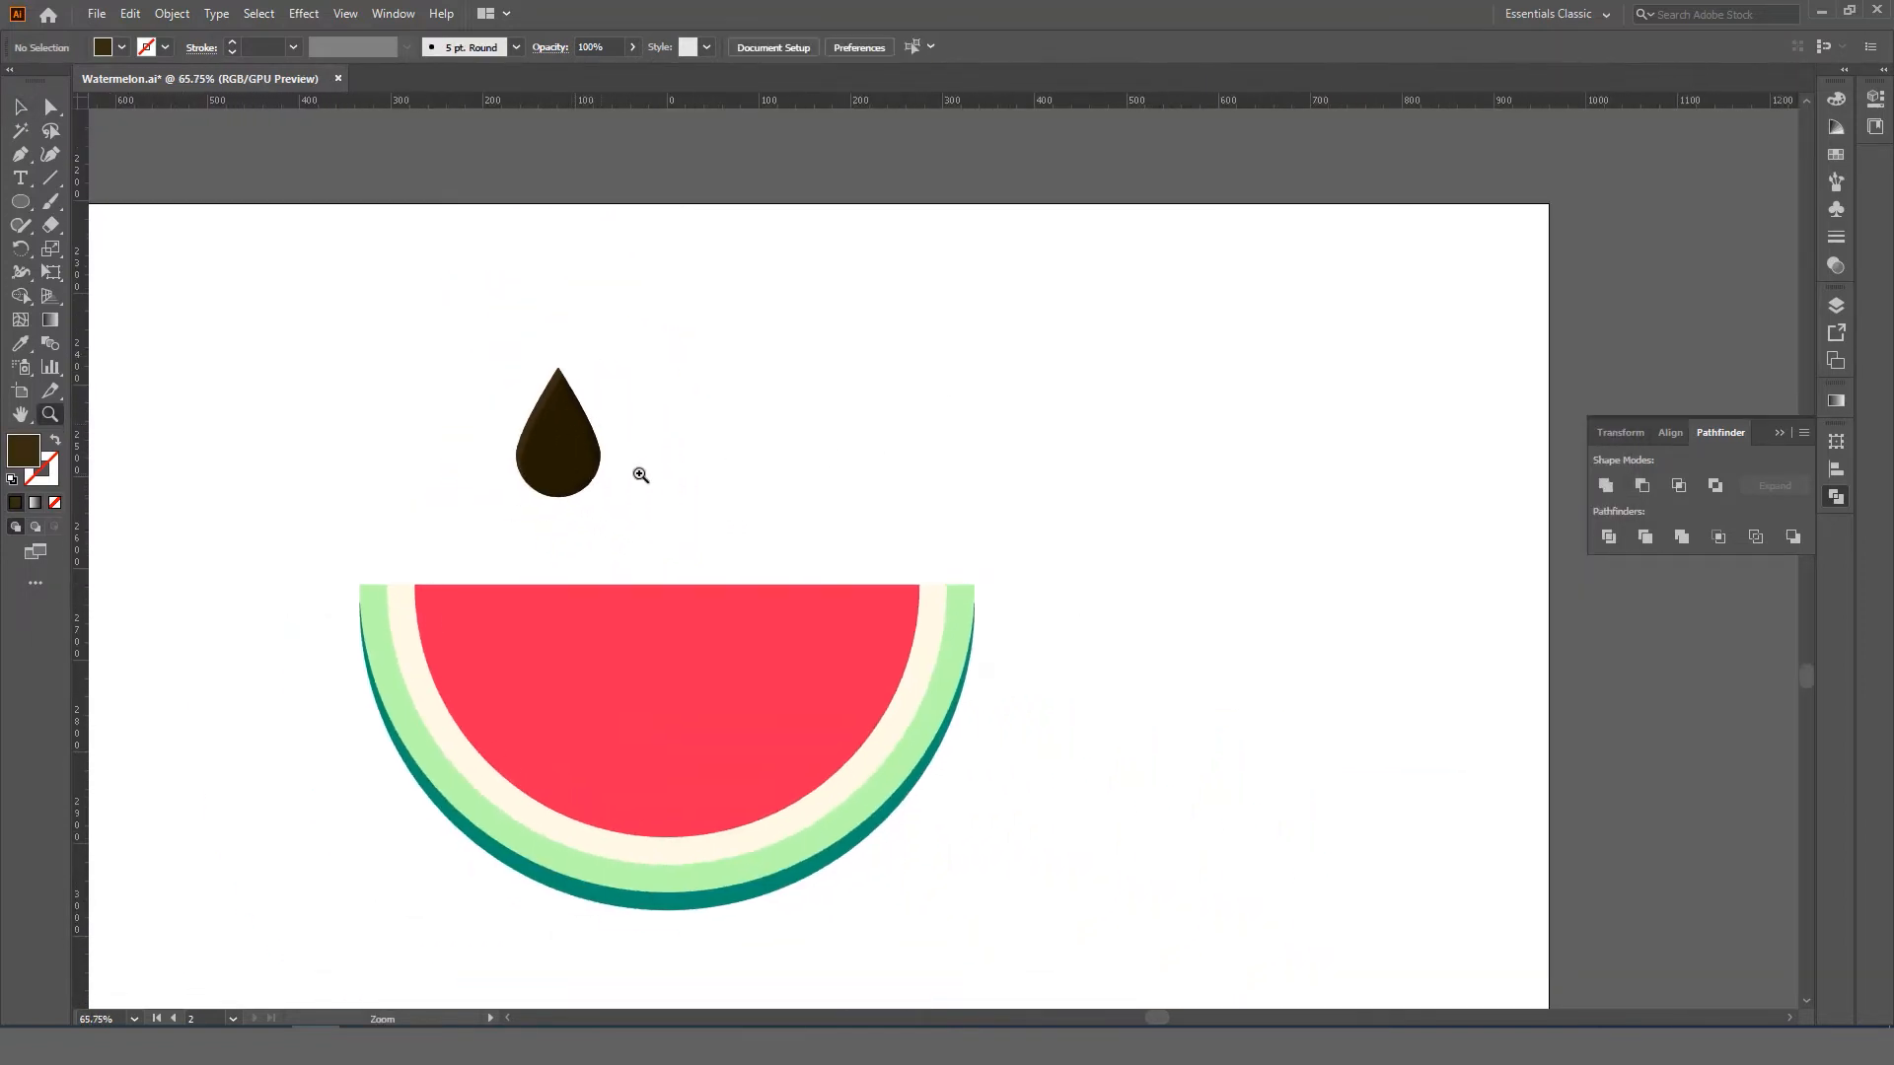
pyautogui.scroll(1, 643, 474)
pyautogui.moveTo(680, 315); pyautogui.dragTo(463, 532)
pyautogui.rightClick(590, 426)
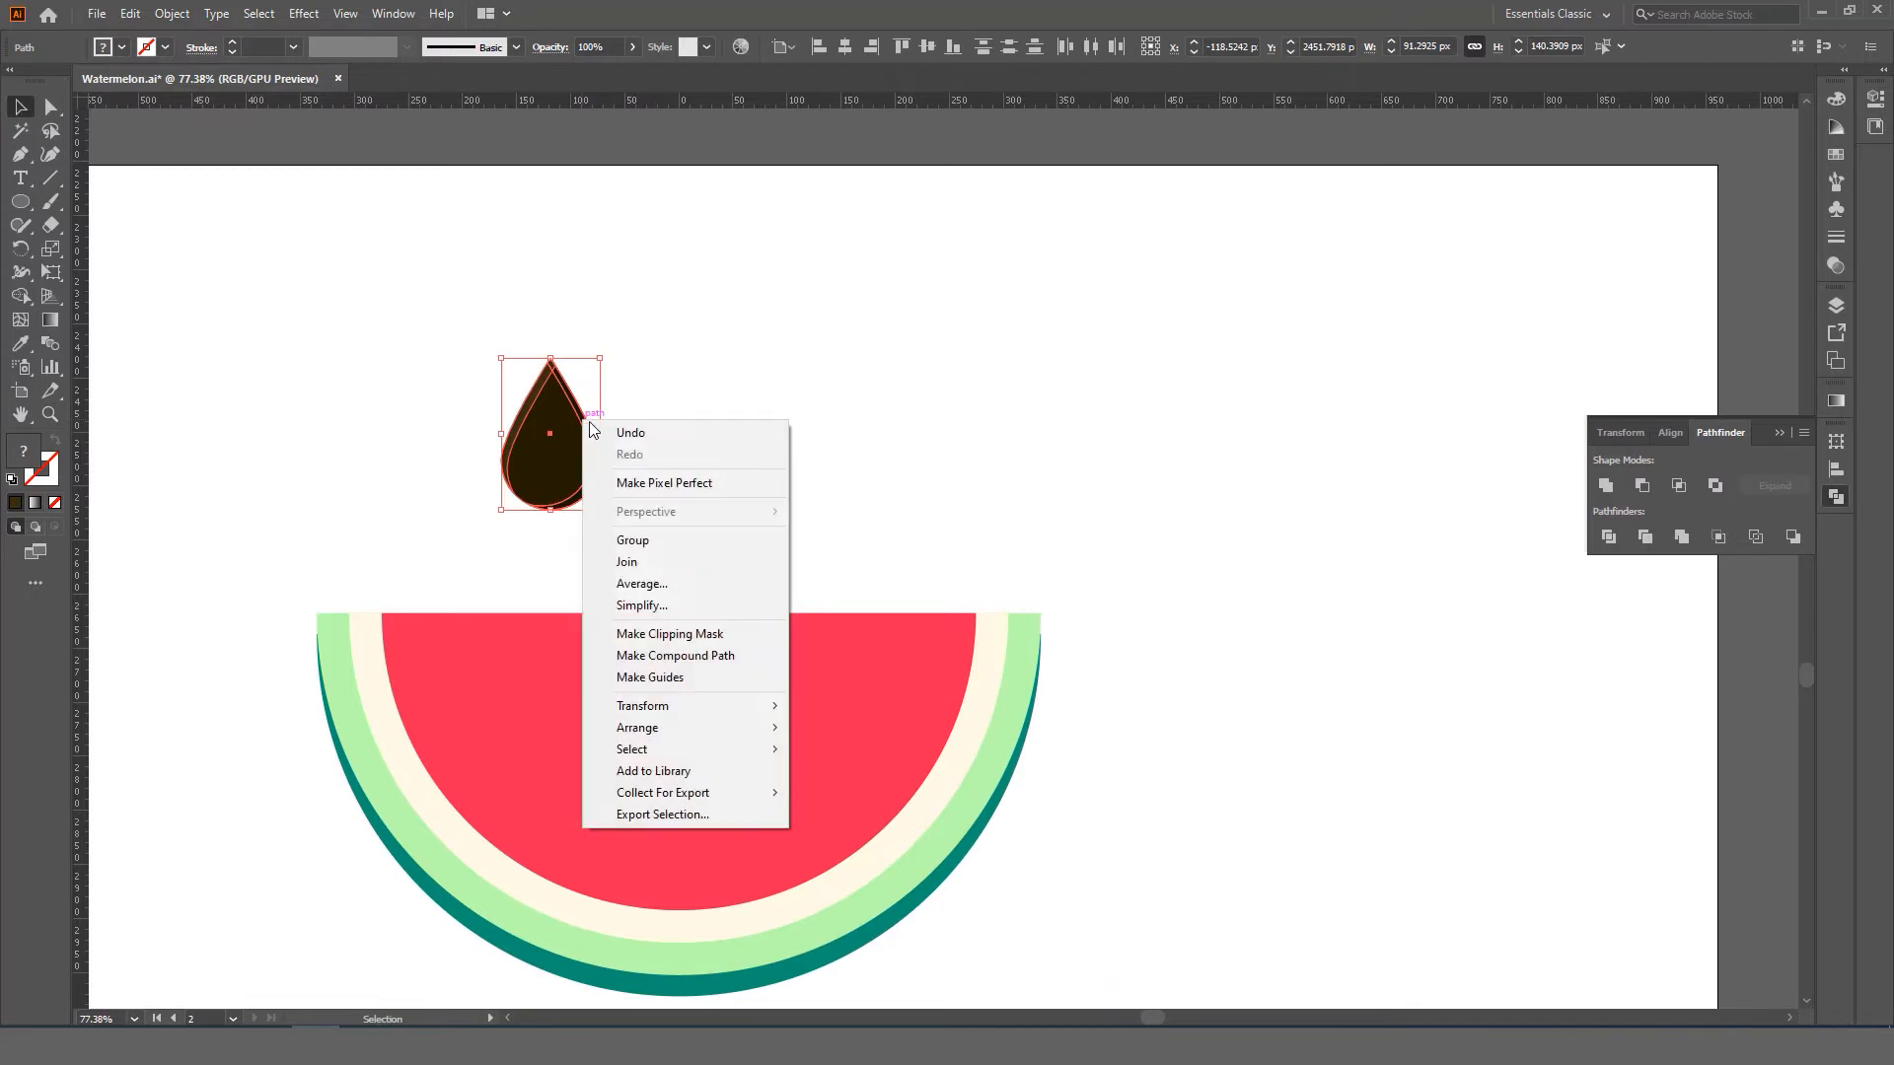
pyautogui.click(659, 539)
# - Shrink the seed group to about 28 by 41 px, tilt it clockwise and place it in the upper left of the red flesh
pyautogui.click(646, 467)
pyautogui.press('z')
pyautogui.moveTo(646, 467); pyautogui.dragTo(616, 420)
pyautogui.press('v')
pyautogui.moveTo(555, 342)
pyautogui.mouseDown()
pyautogui.moveTo(554, 420)
pyautogui.moveTo(505, 582)
pyautogui.moveTo(572, 500)
pyautogui.moveTo(572, 541)
pyautogui.moveTo(524, 562)
pyautogui.moveTo(603, 449)
pyautogui.moveTo(559, 480)
pyautogui.moveTo(485, 382)
pyautogui.moveTo(534, 340)
pyautogui.mouseUp()
pyautogui.press('z')
pyautogui.press('v')
pyautogui.press('z')
pyautogui.press('v')
pyautogui.moveTo(479, 375); pyautogui.dragTo(481, 378)
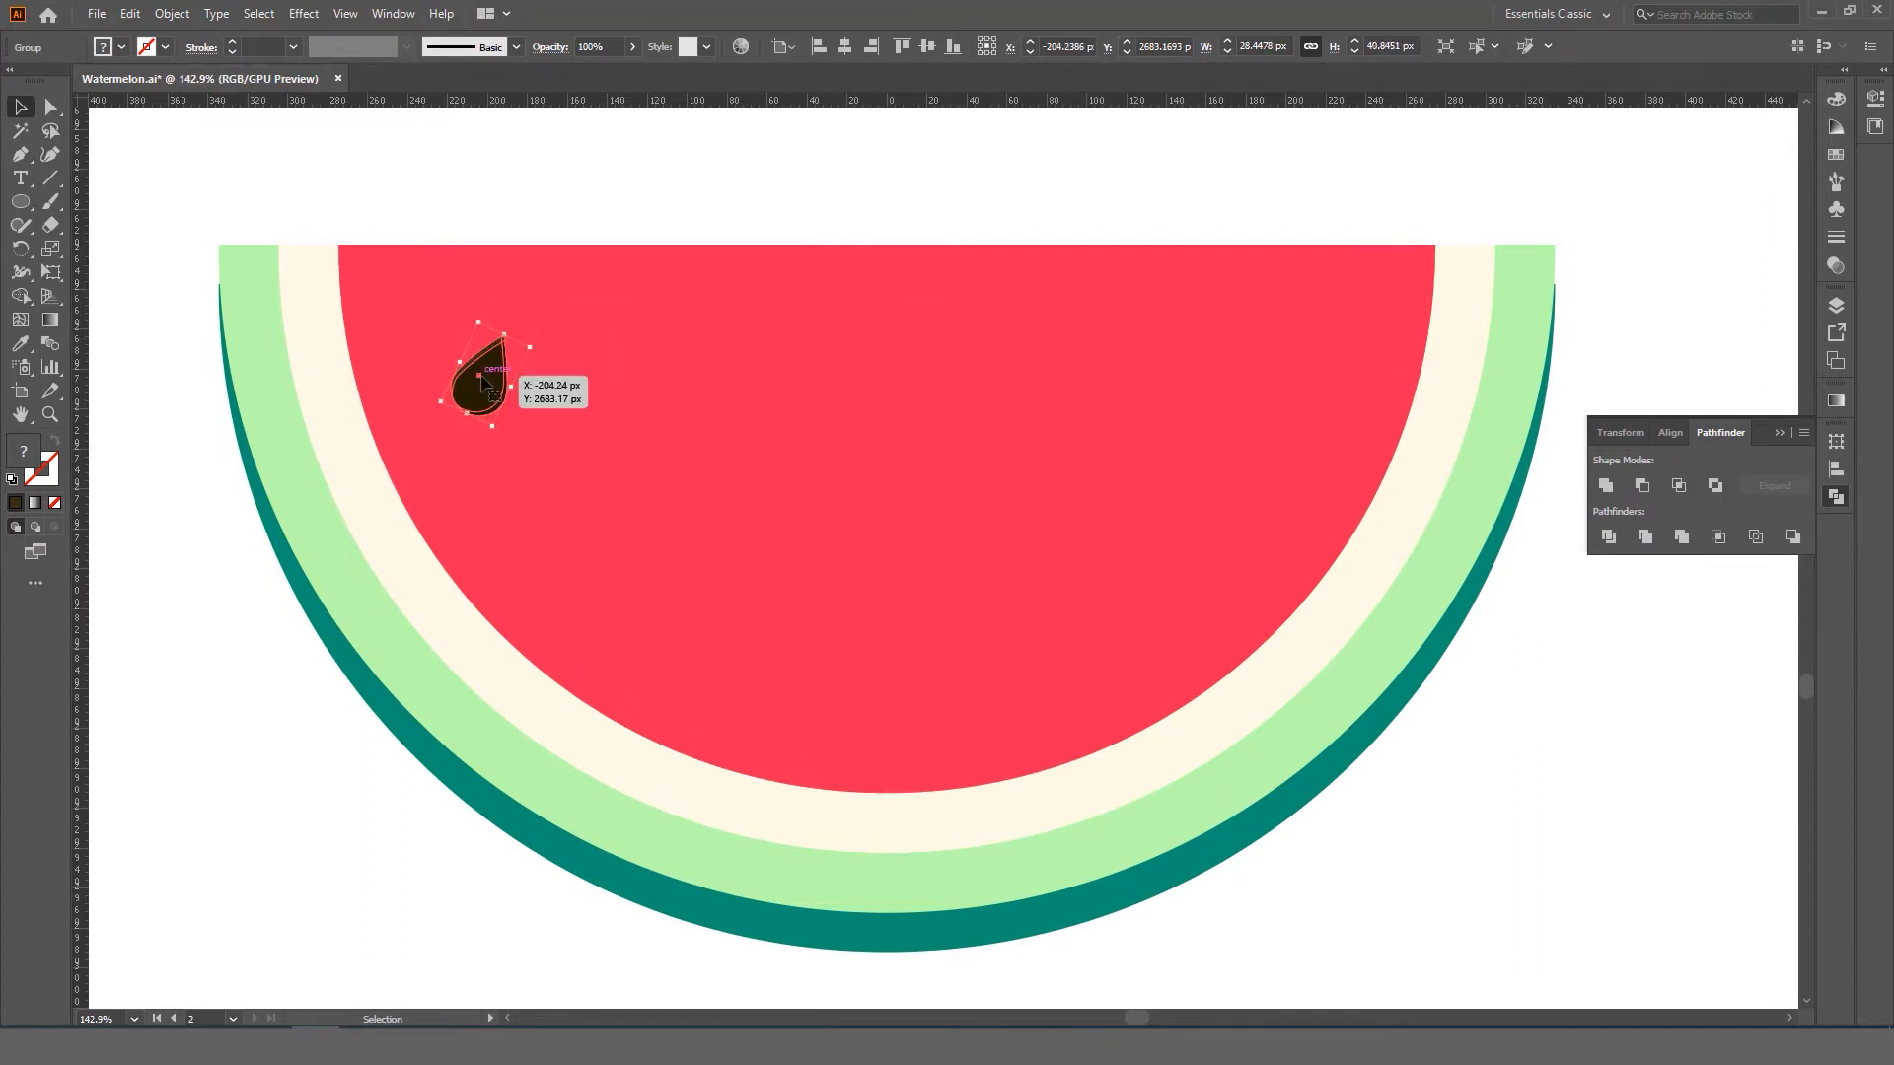
pyautogui.click(535, 223)
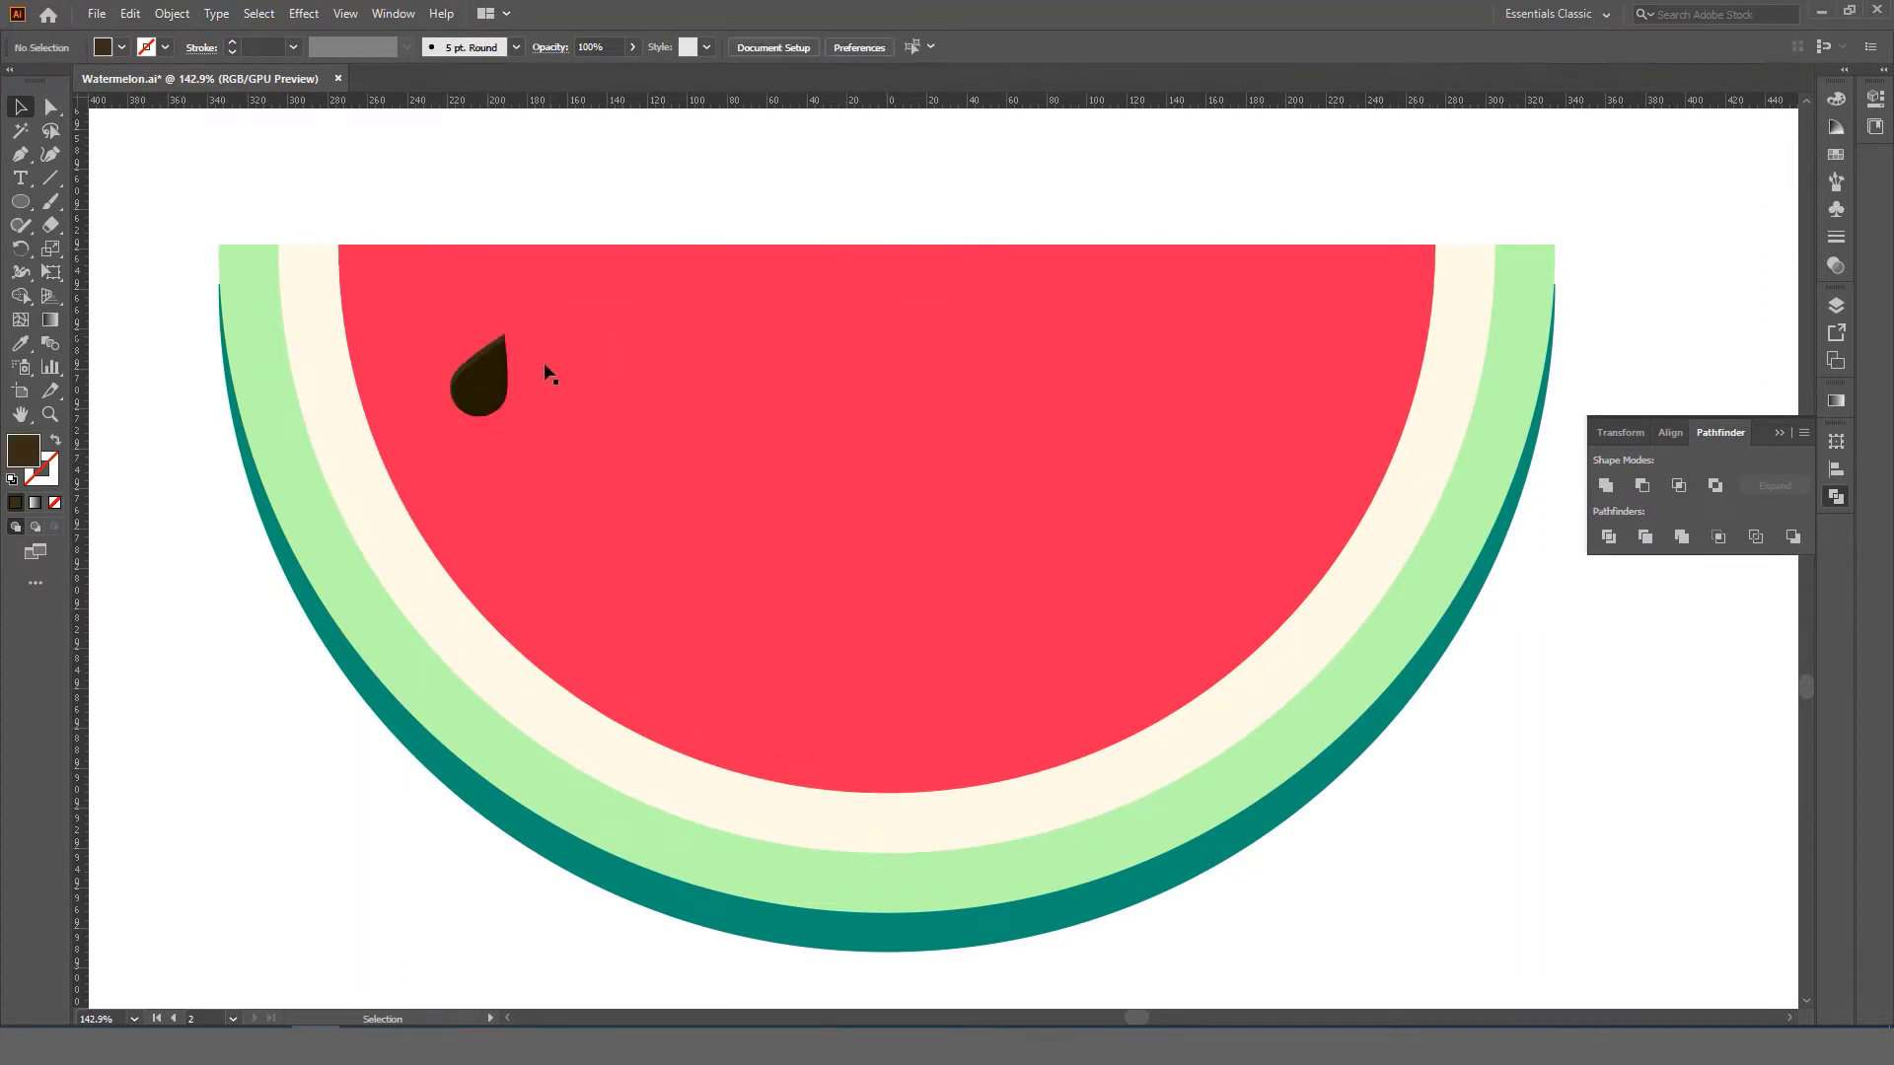
# - Scatter ten duplicates of the tilted seed across the red flesh
pyautogui.click(490, 403)
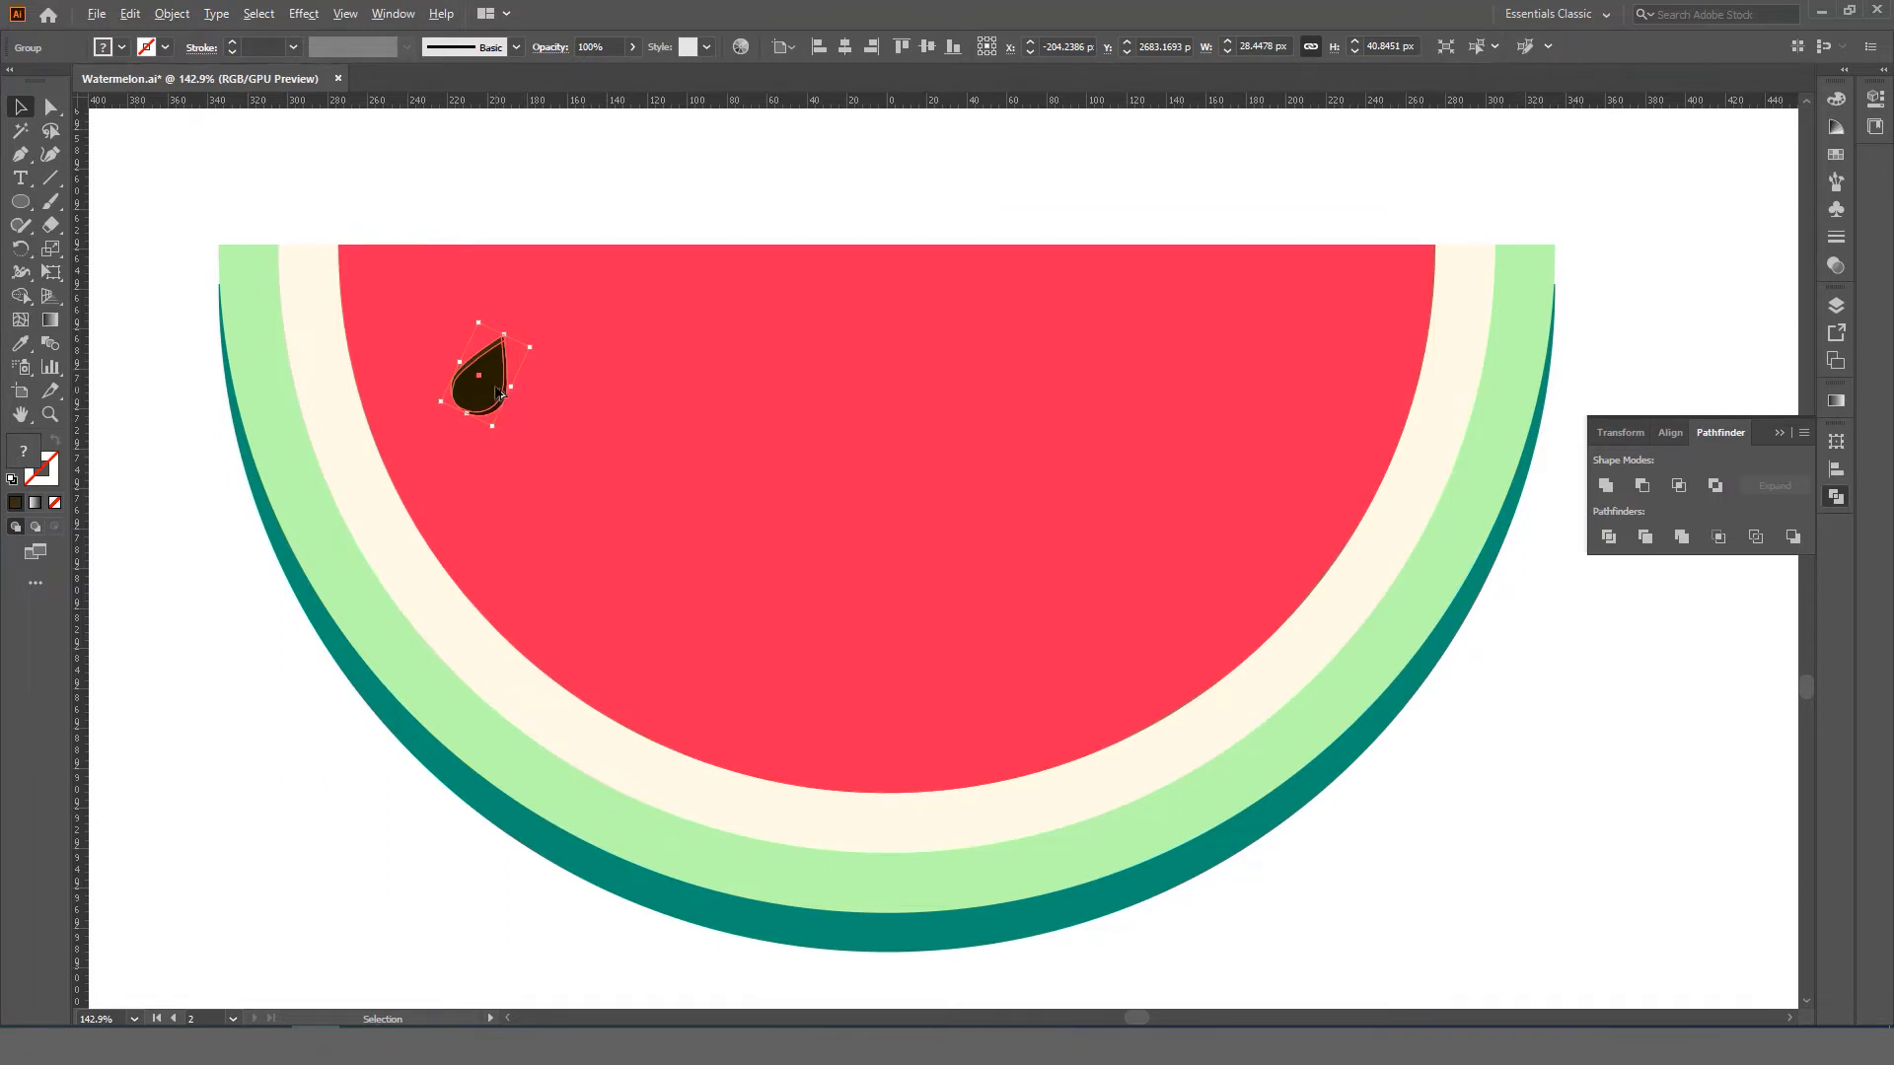
pyautogui.moveTo(498, 395); pyautogui.dragTo(592, 460)
pyautogui.moveTo(592, 460); pyautogui.dragTo(820, 591)
pyautogui.moveTo(820, 591); pyautogui.dragTo(1153, 401)
pyautogui.moveTo(1070, 572); pyautogui.dragTo(1262, 546)
pyautogui.moveTo(1140, 399); pyautogui.dragTo(1022, 420)
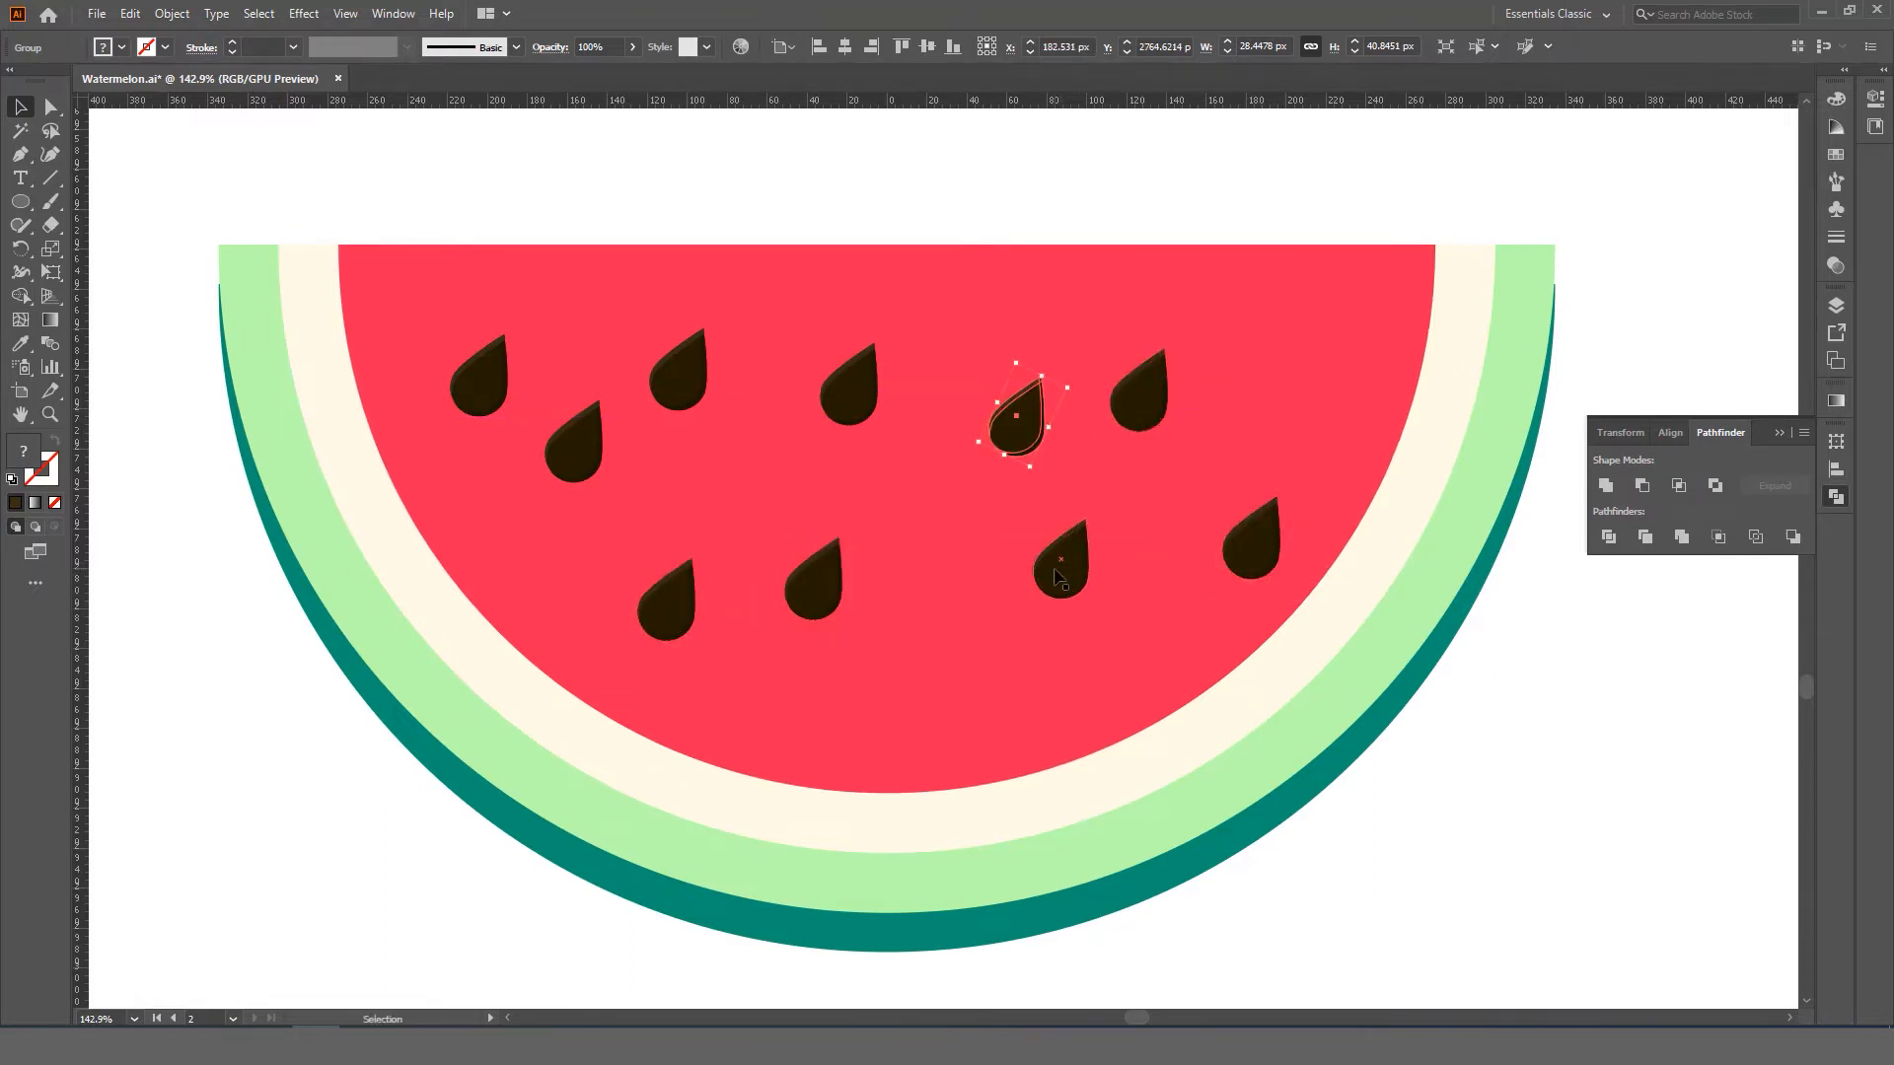
pyautogui.moveTo(1058, 577); pyautogui.dragTo(948, 690)
# - Tilt the seed below the upper-left one further clockwise and move it down-left, and shrink the lowest seed on the left side
pyautogui.click(572, 439)
pyautogui.scroll(3, 570, 414)
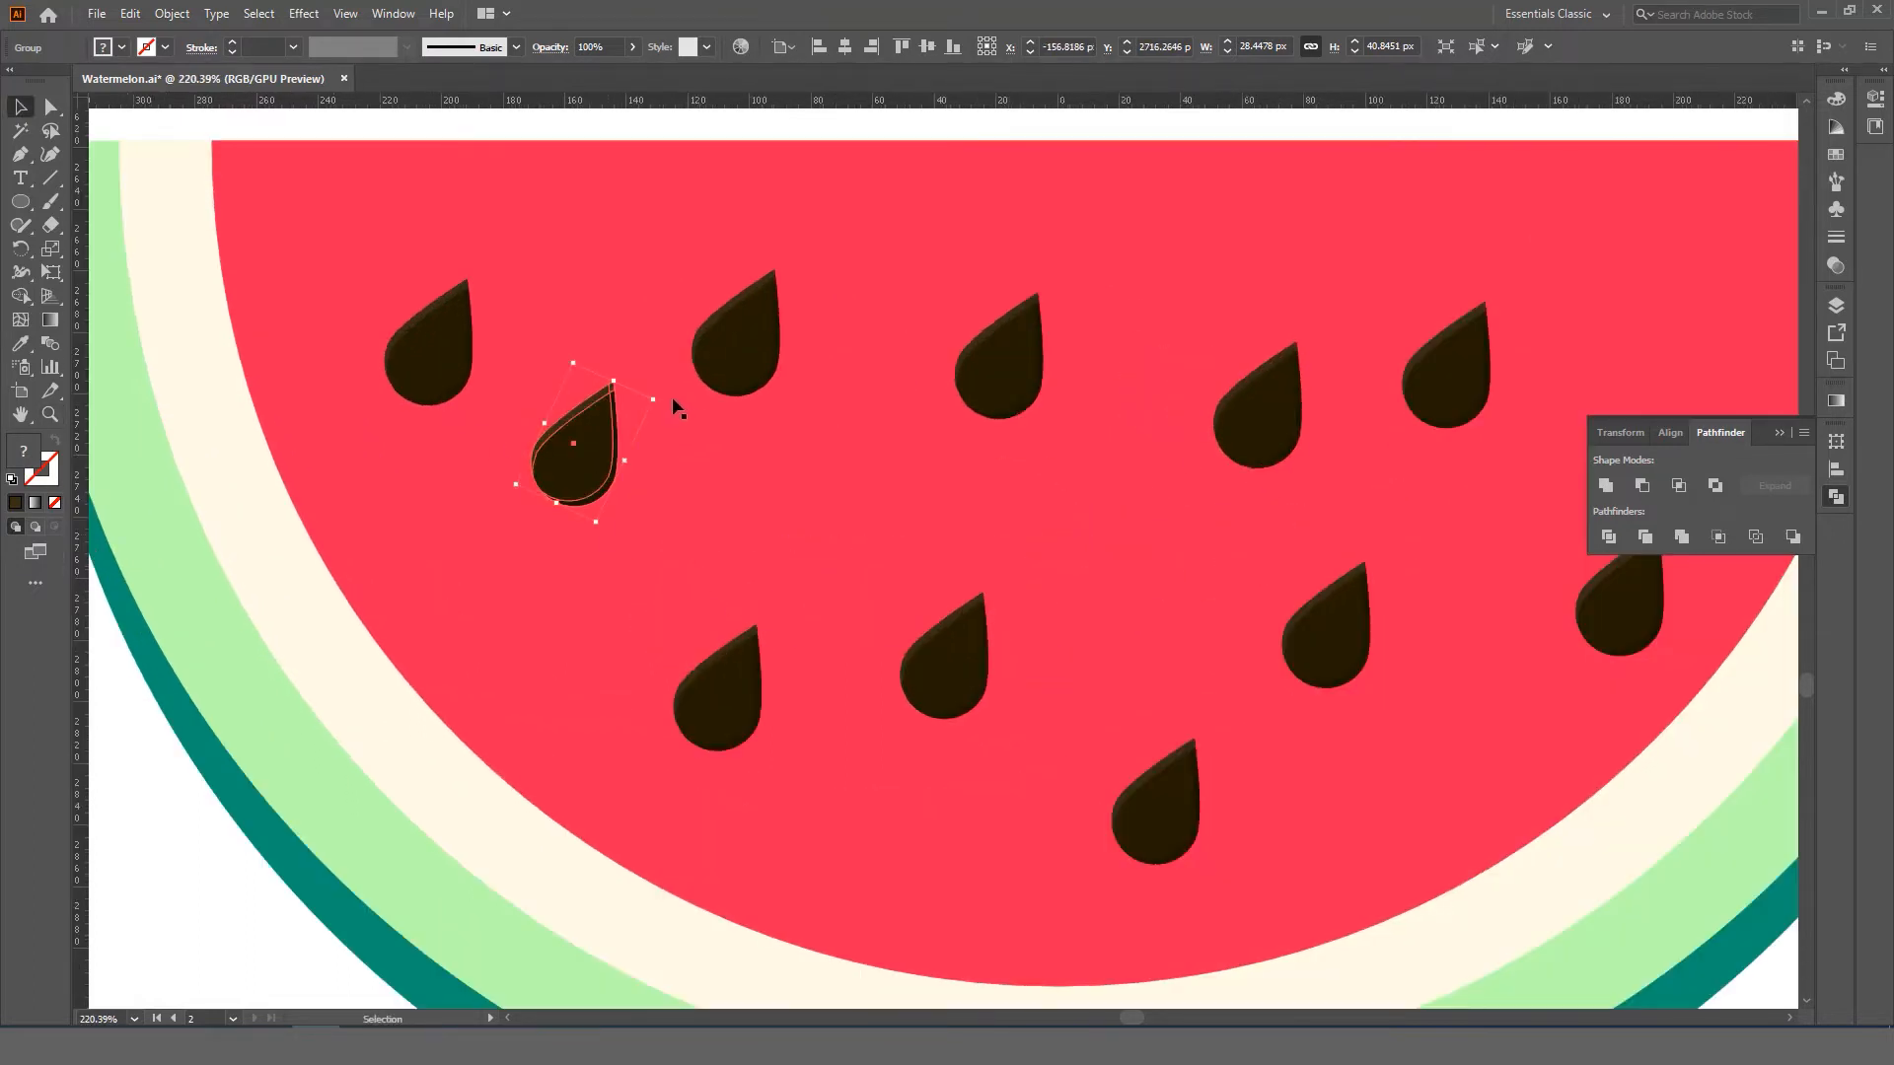
pyautogui.moveTo(660, 396); pyautogui.dragTo(545, 520)
pyautogui.click(720, 690)
pyautogui.moveTo(795, 645); pyautogui.dragTo(728, 678)
# - Shrink the second seed of the top row and tilt it further clockwise
pyautogui.click(765, 389)
pyautogui.moveTo(754, 413); pyautogui.dragTo(752, 387)
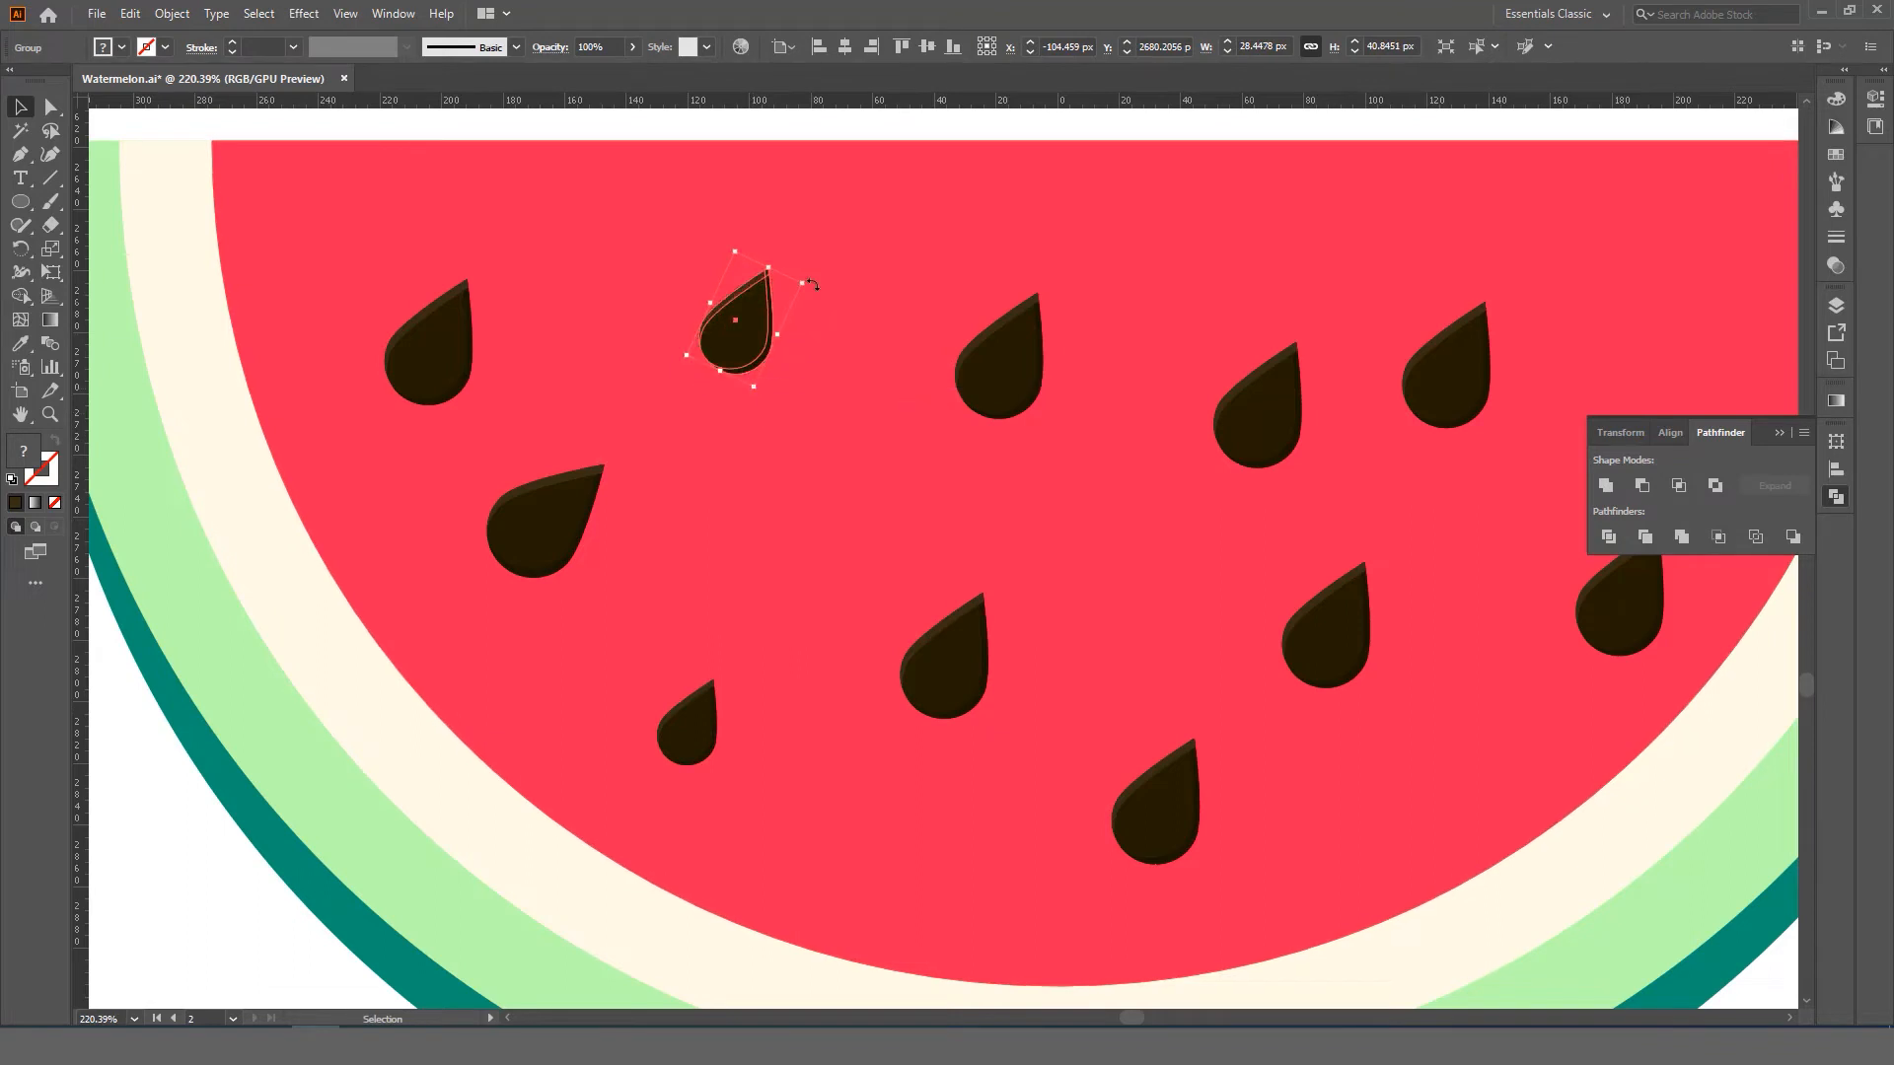
pyautogui.moveTo(811, 284); pyautogui.dragTo(823, 311)
# - Move the third top-row seed down-left, rotate it counterclockwise until nearly upright and shrink it slightly
pyautogui.moveTo(1027, 387); pyautogui.dragTo(934, 412)
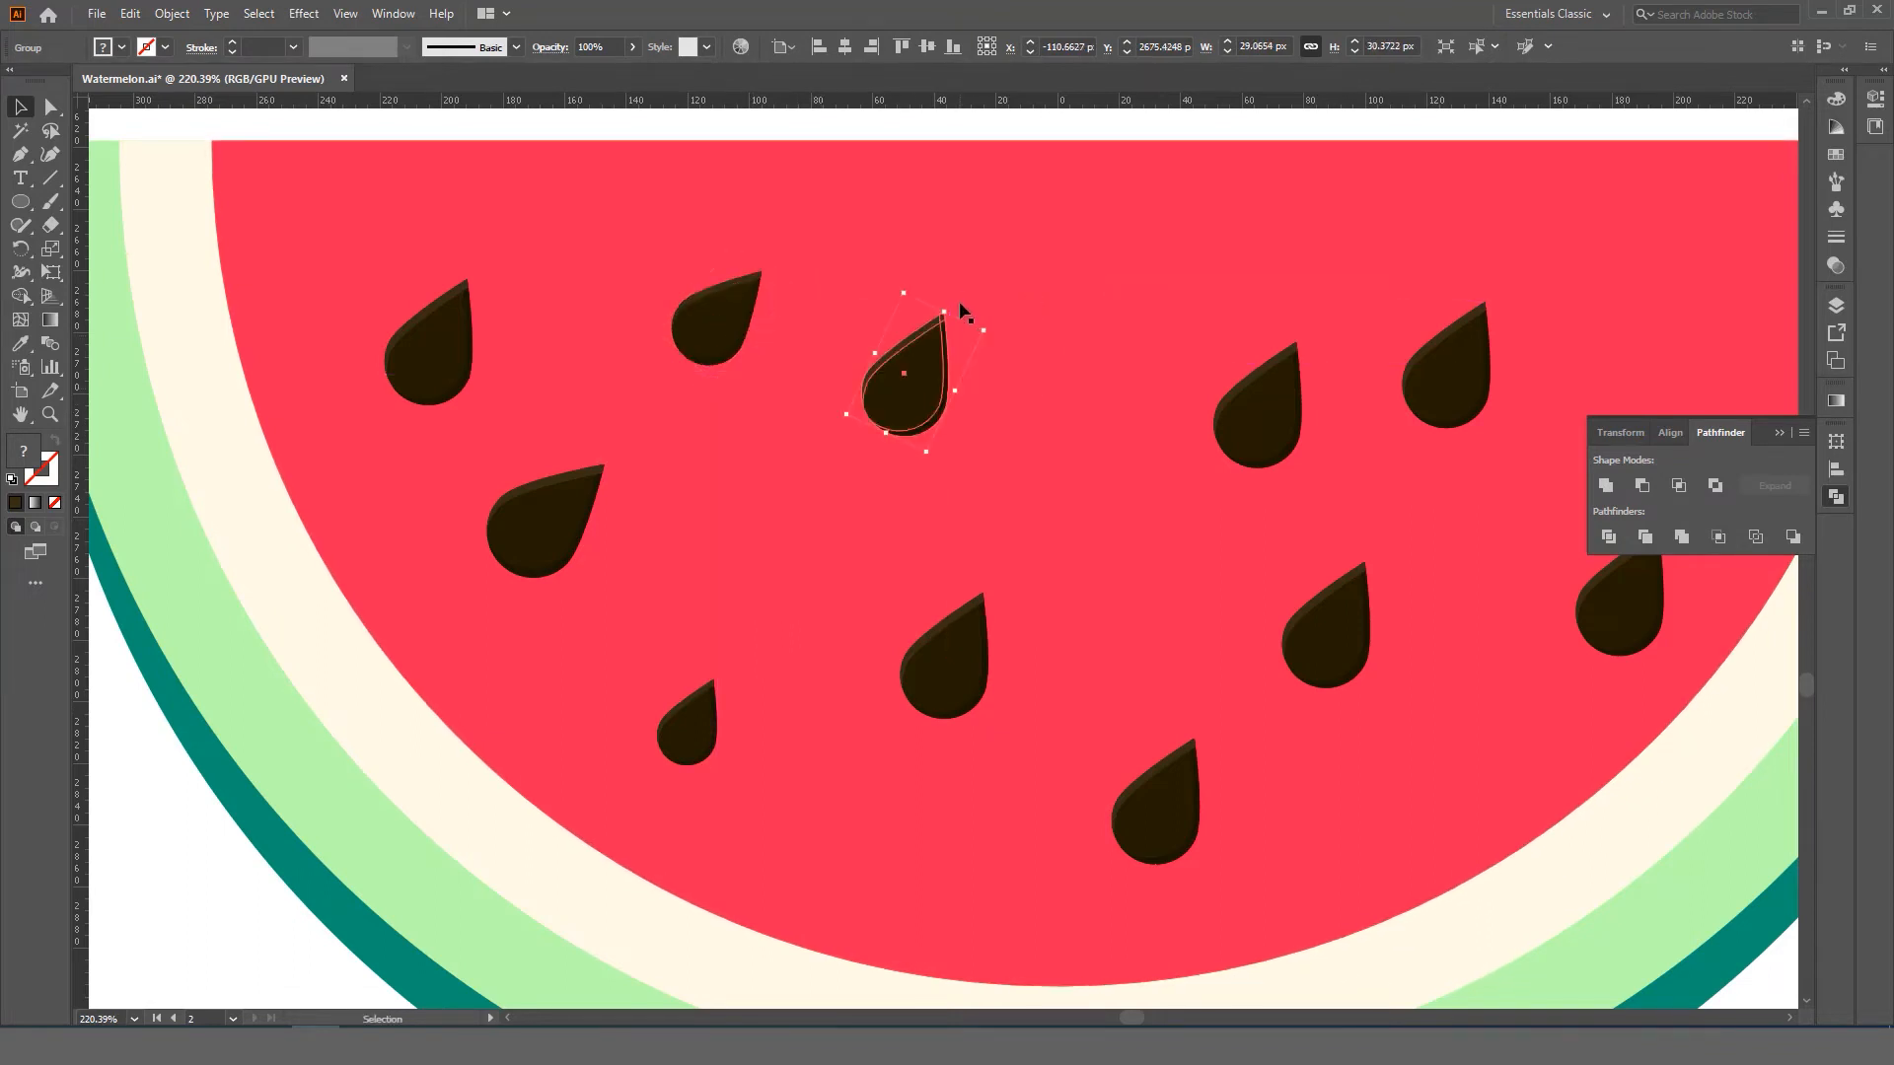
pyautogui.moveTo(995, 324); pyautogui.dragTo(990, 295)
pyautogui.hotkey('ctrl', 'z')
pyautogui.moveTo(954, 442); pyautogui.dragTo(936, 419)
pyautogui.moveTo(929, 376); pyautogui.dragTo(903, 407)
# - Shrink the lower seed just left of the slice's centre and shift it slightly left
pyautogui.click(955, 668)
pyautogui.moveTo(1020, 611); pyautogui.dragTo(983, 634)
pyautogui.moveTo(931, 670); pyautogui.dragTo(895, 633)
# - Tilt the bottommost seed and the seed to its upper right slightly to the left, and shrink both
pyautogui.hotkey('ctrl', 'space')
pyautogui.moveTo(928, 632); pyautogui.dragTo(980, 635)
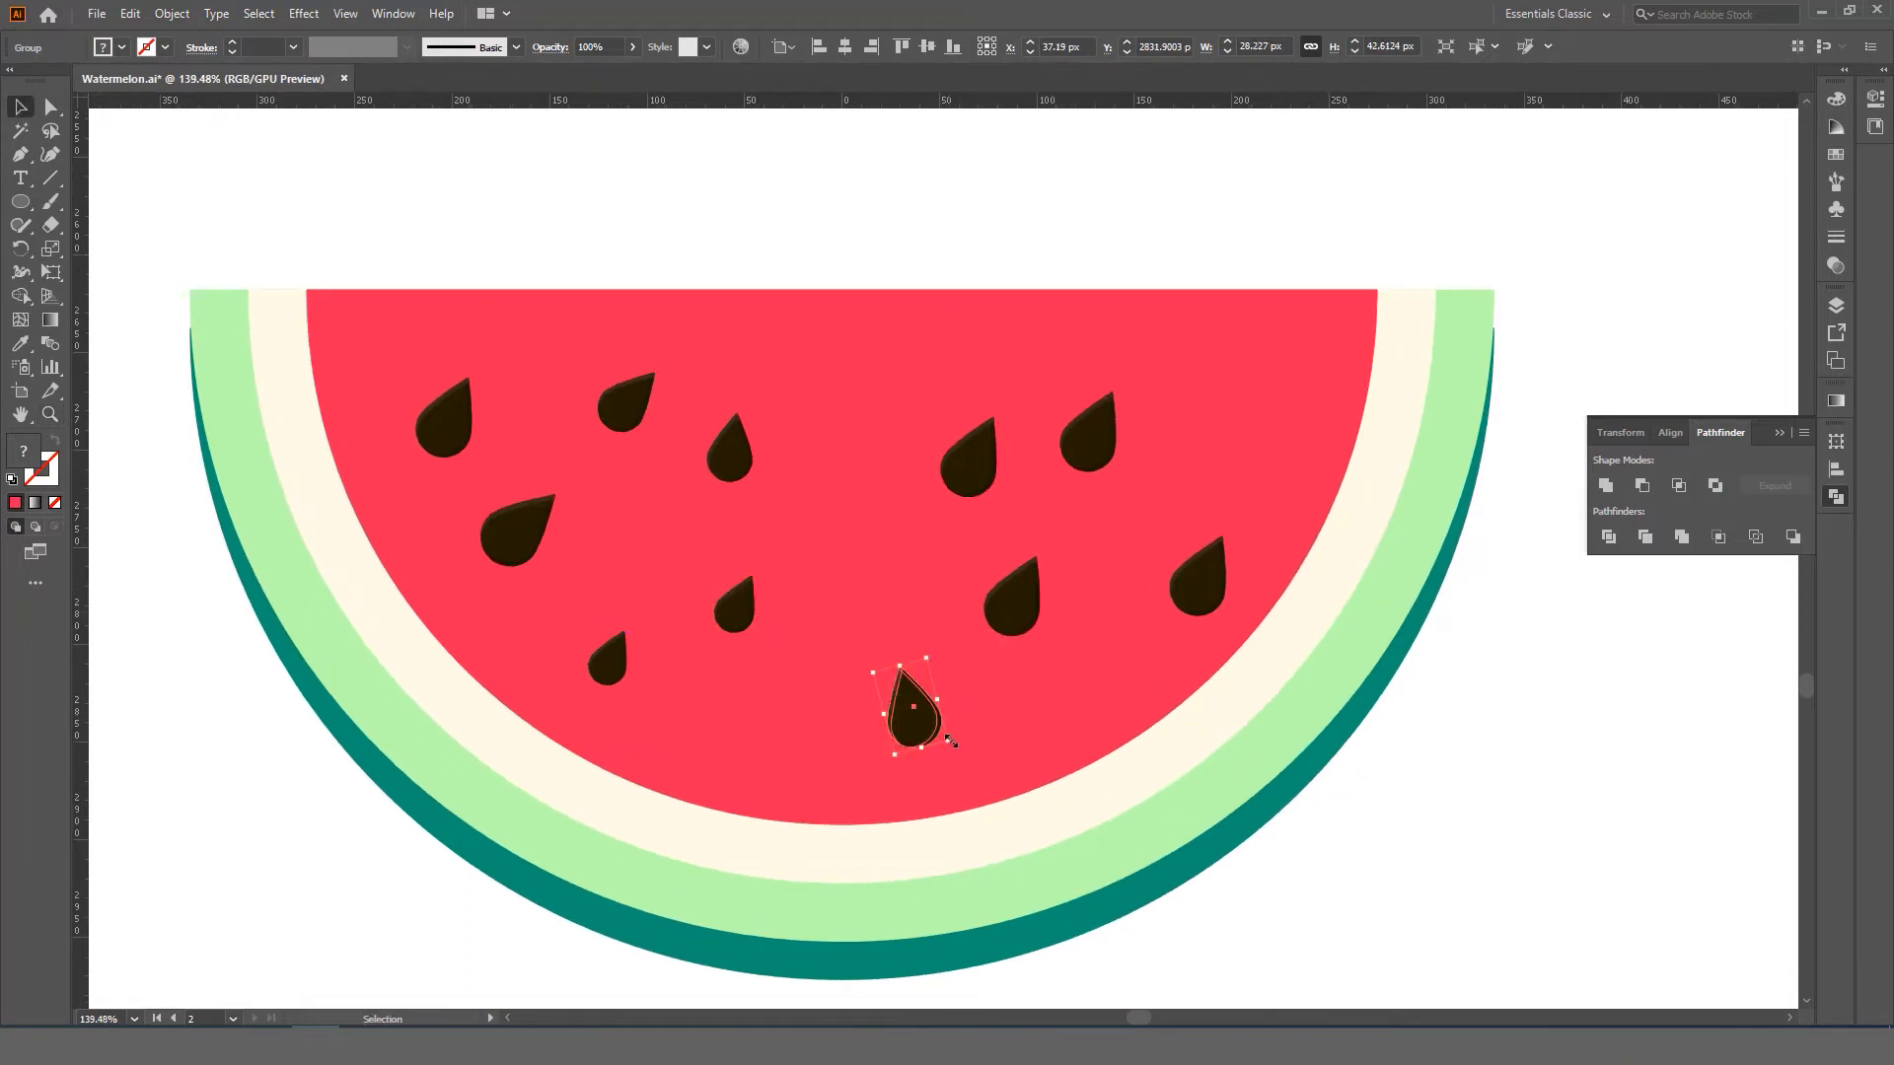
pyautogui.click(1011, 606)
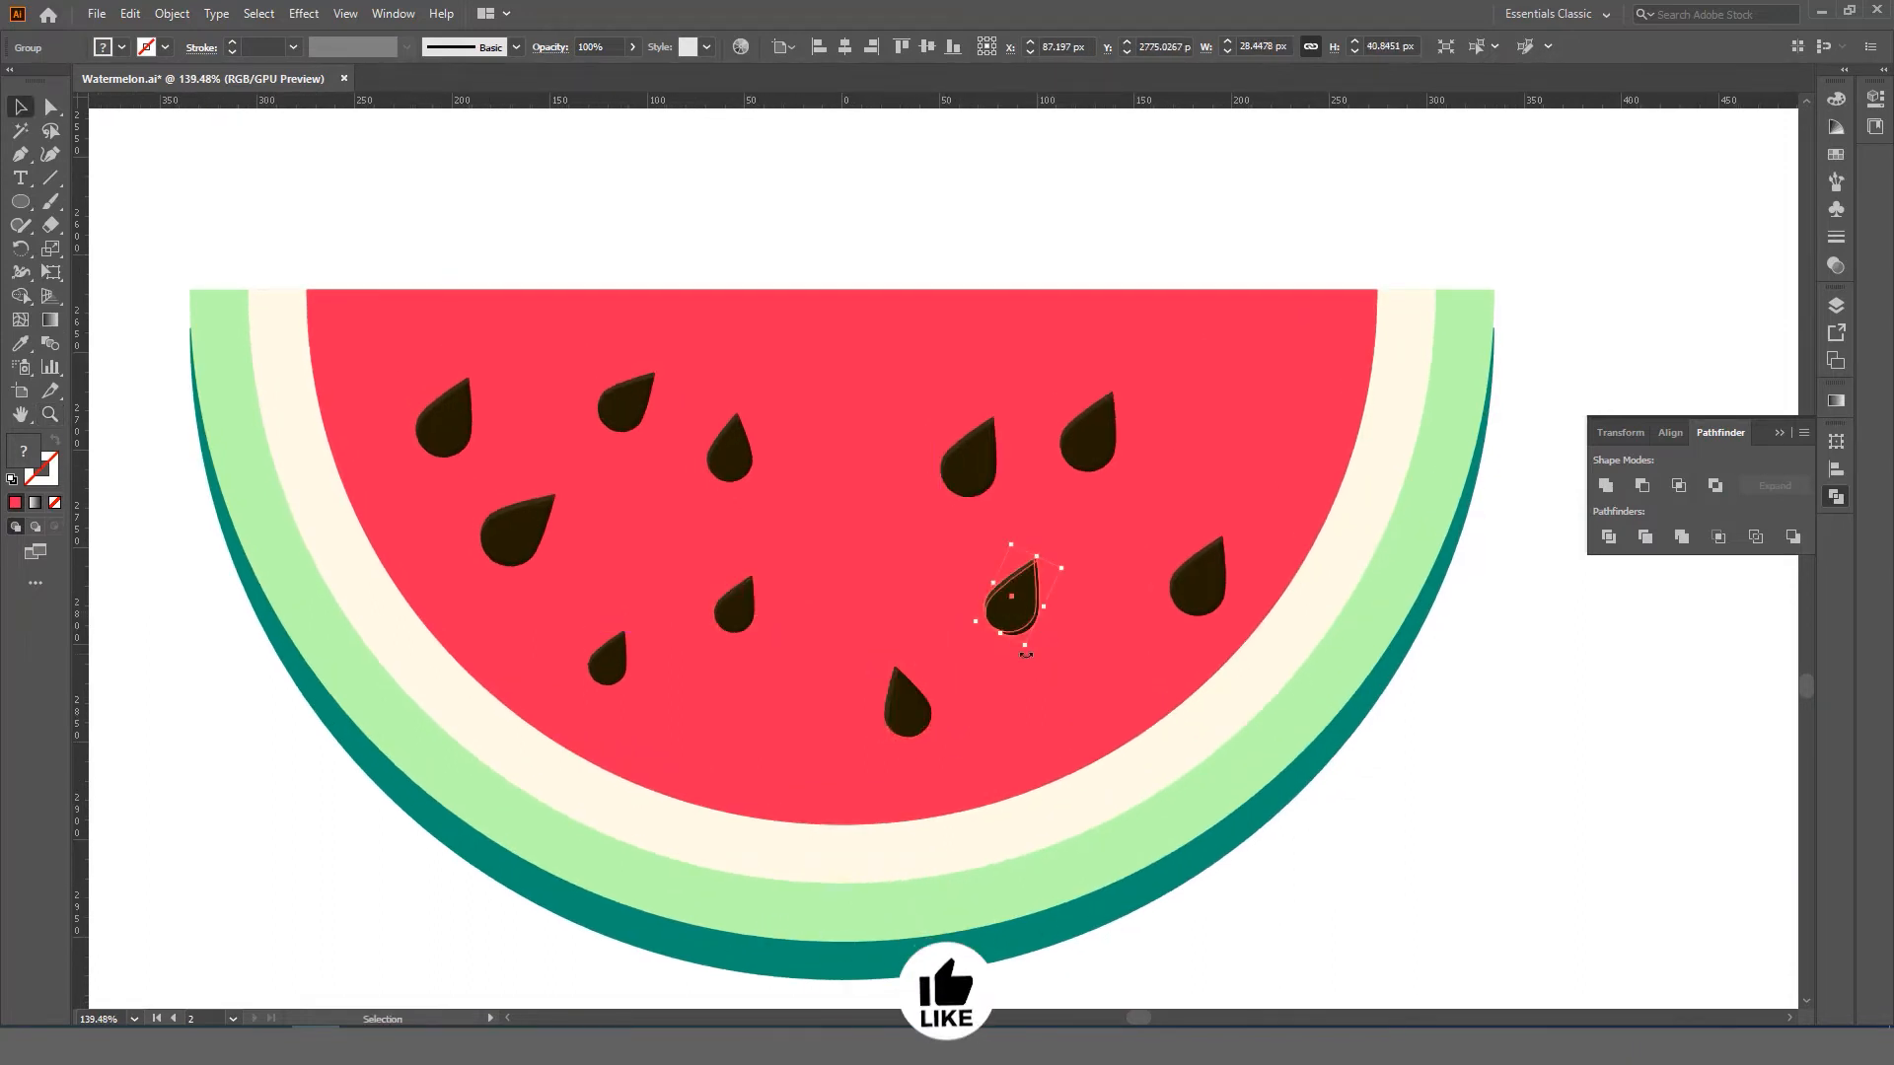
pyautogui.moveTo(1037, 655); pyautogui.dragTo(1048, 617)
# - Tilt the upper seed just right of the slice's centre to the left and shrink it slightly
pyautogui.click(979, 472)
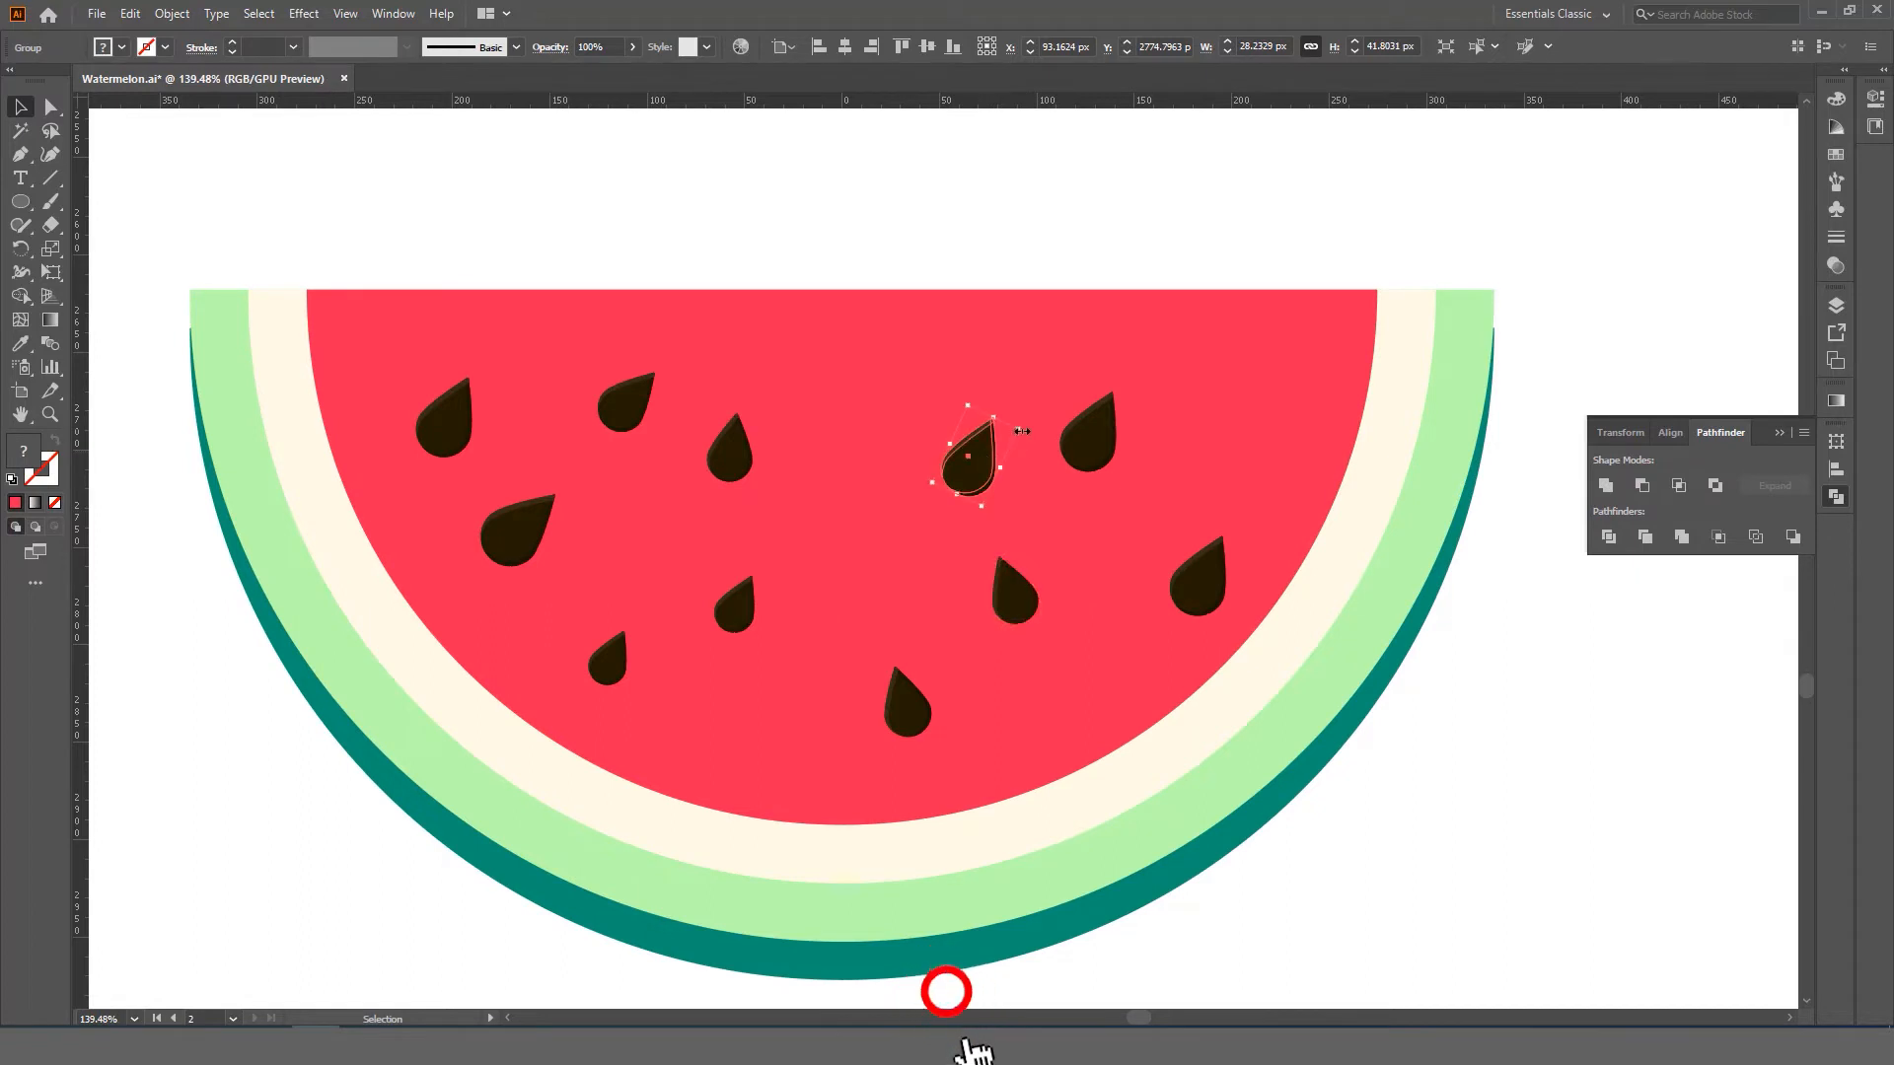
pyautogui.moveTo(1026, 431); pyautogui.dragTo(990, 370)
pyautogui.moveTo(1016, 487); pyautogui.dragTo(1005, 471)
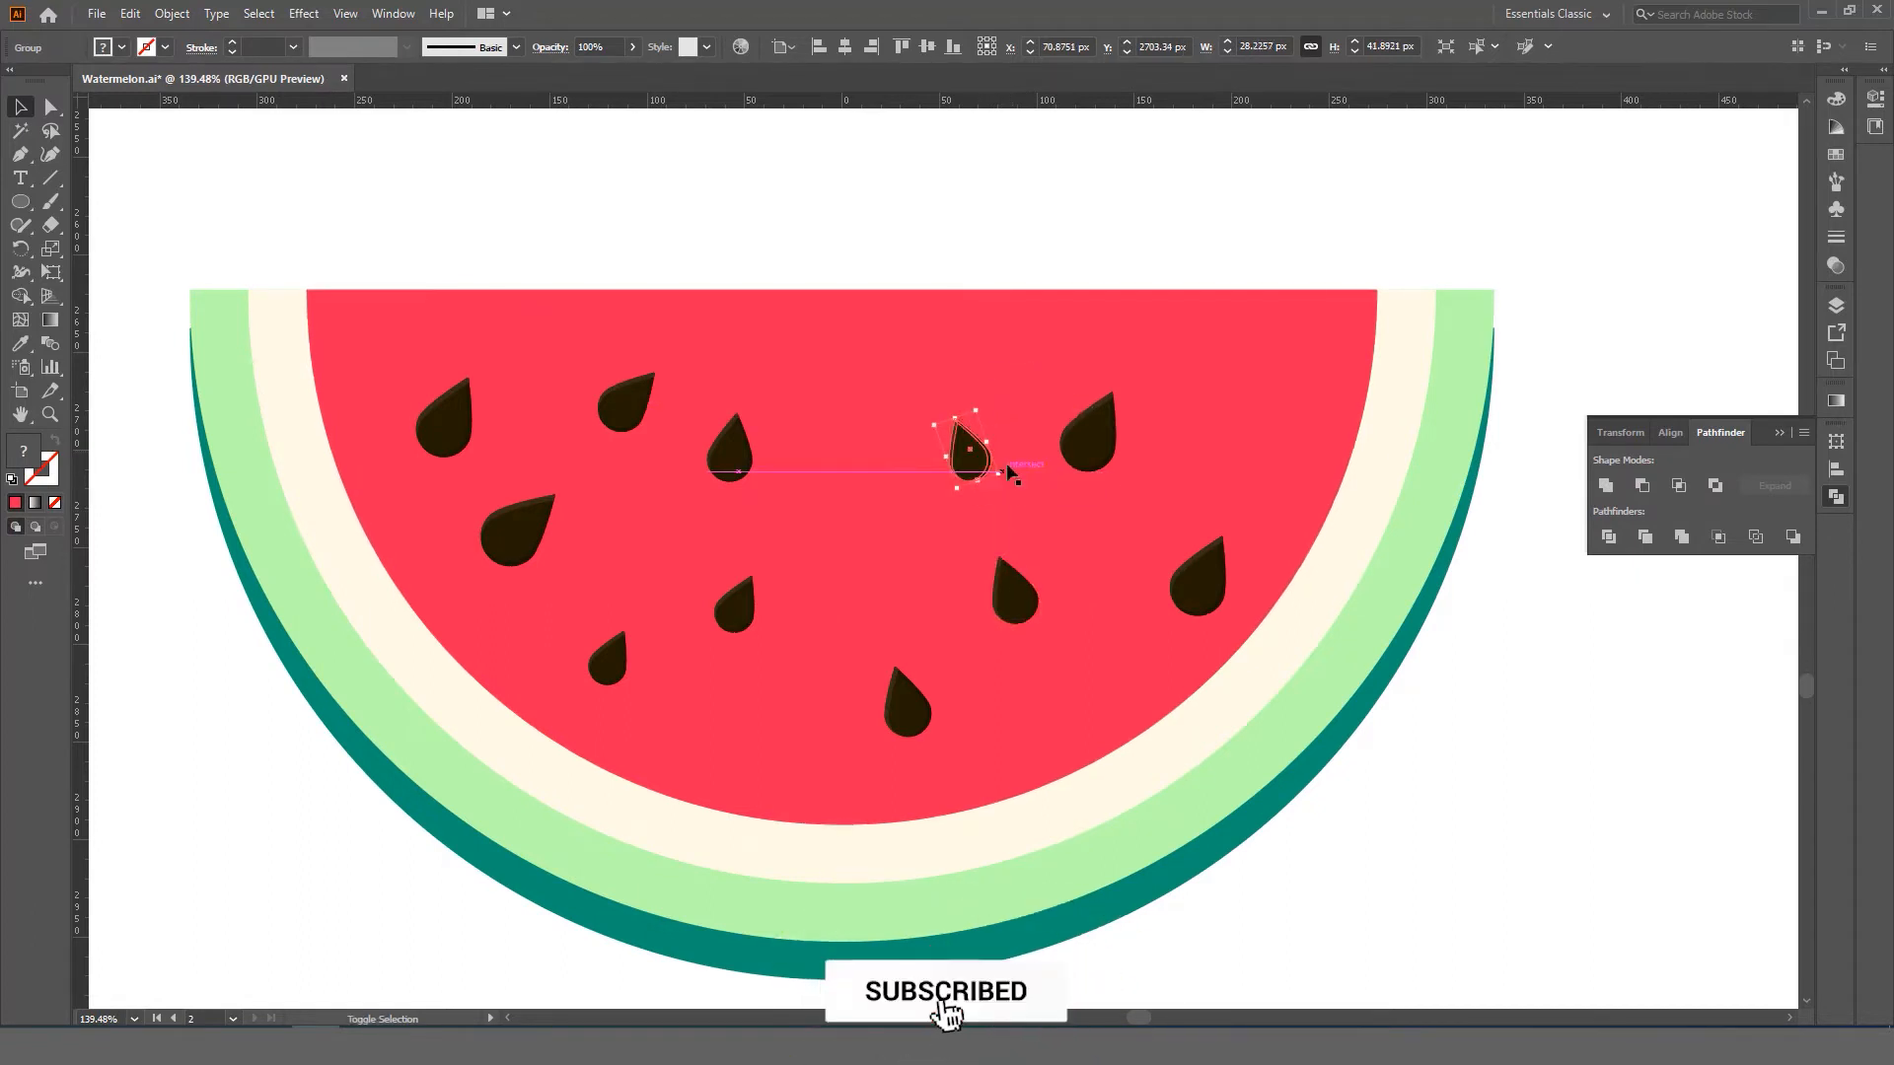
# - Move the upper-right seed slightly up and to the right, tilt it left until nearly upright, and shrink it slightly
pyautogui.click(1131, 425)
pyautogui.click(1102, 433)
pyautogui.moveTo(1145, 400); pyautogui.dragTo(1081, 368)
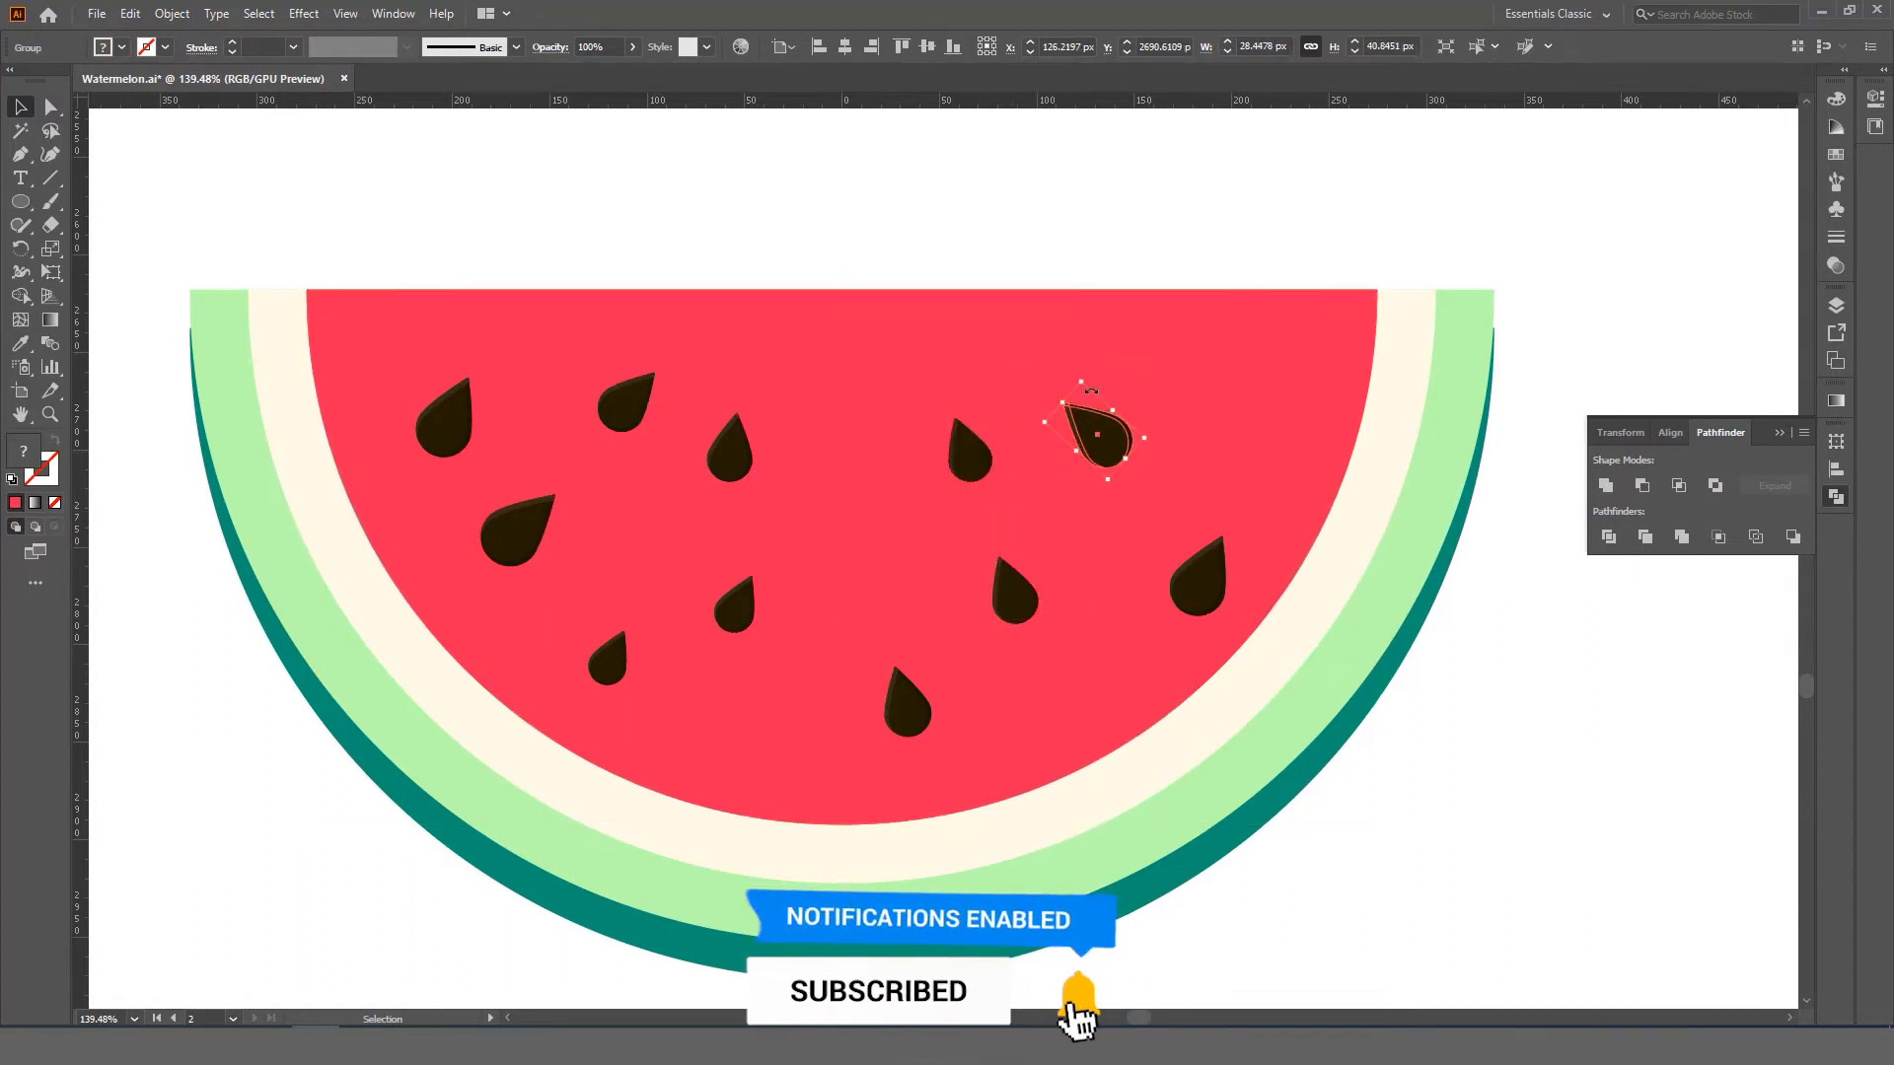
pyautogui.moveTo(1144, 438)
pyautogui.mouseDown()
pyautogui.moveTo(1105, 434)
pyautogui.moveTo(1125, 430)
pyautogui.mouseUp()
# - Move the rightmost seed to the flesh's upper-right corner area tilted left, and place a smaller upright copy near the lower-right flesh edge
pyautogui.click(1219, 575)
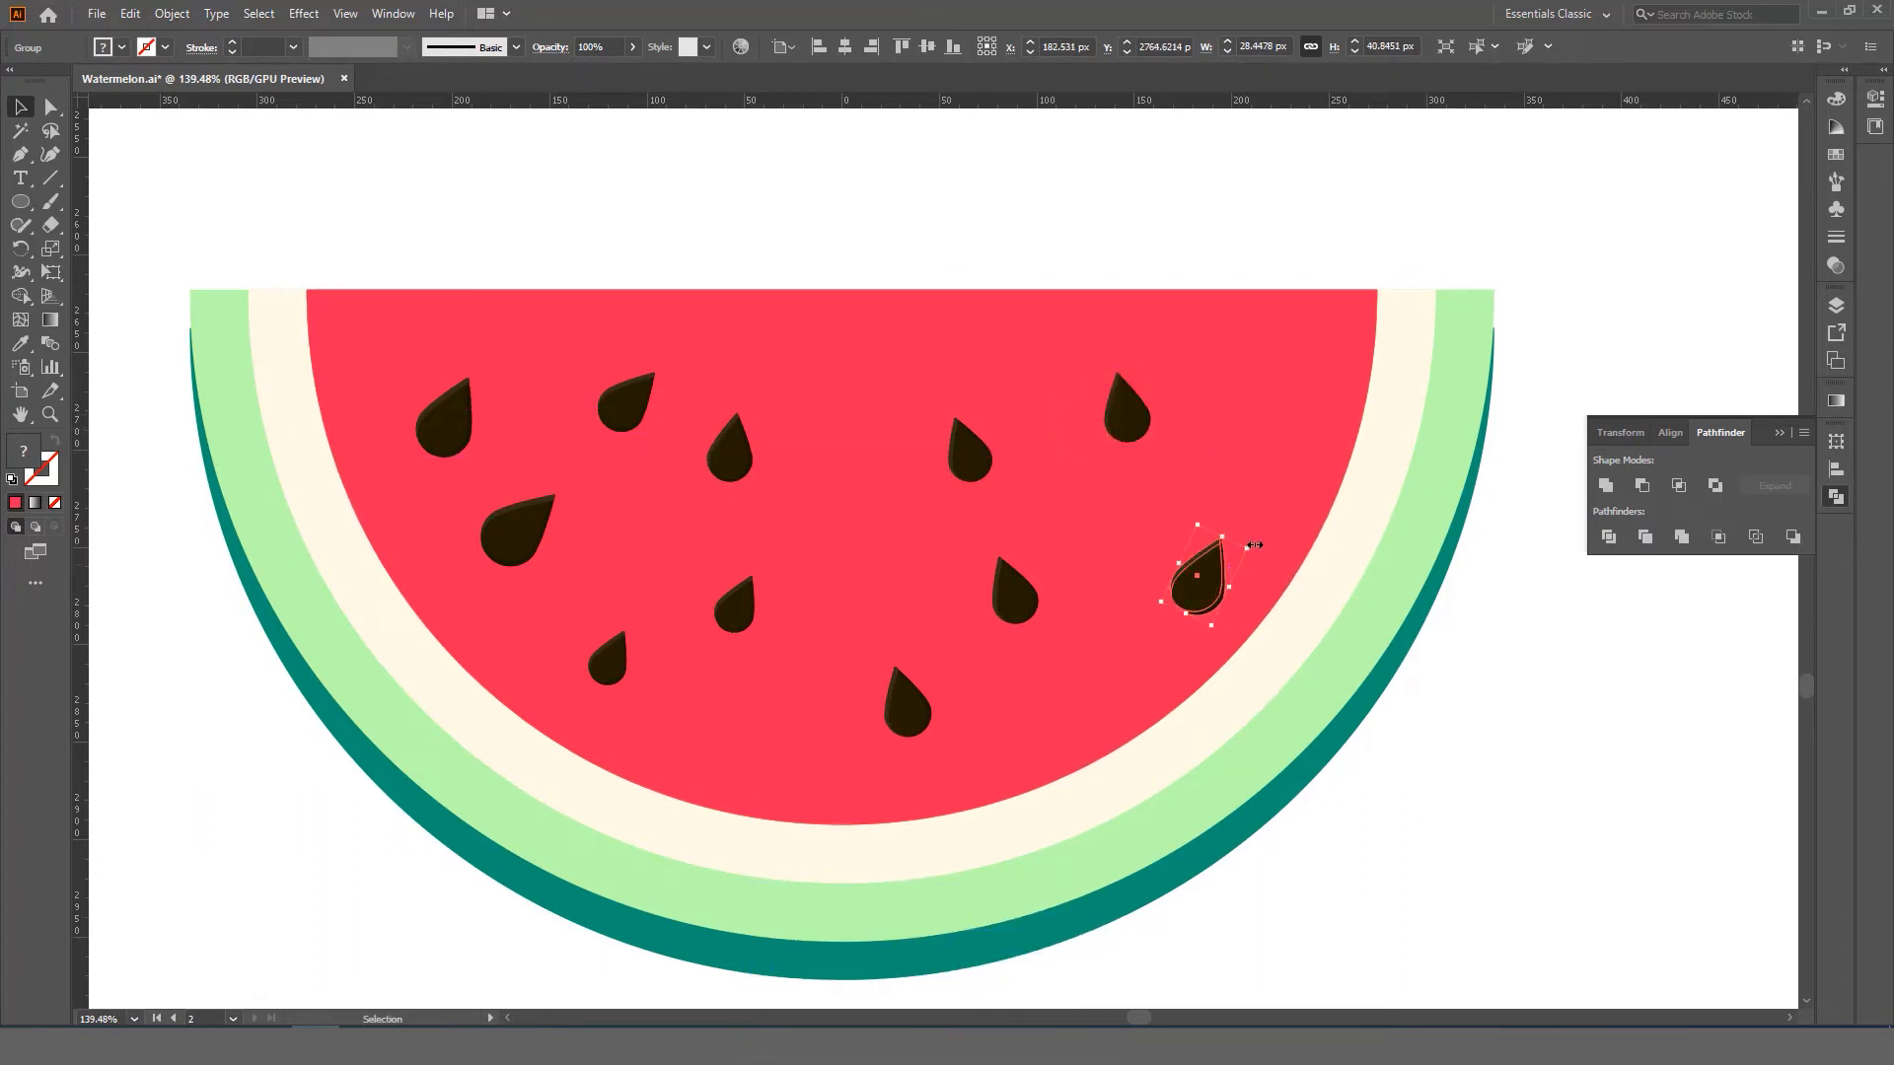
pyautogui.moveTo(1251, 545); pyautogui.dragTo(1122, 669)
pyautogui.moveTo(1134, 604); pyautogui.dragTo(1122, 656)
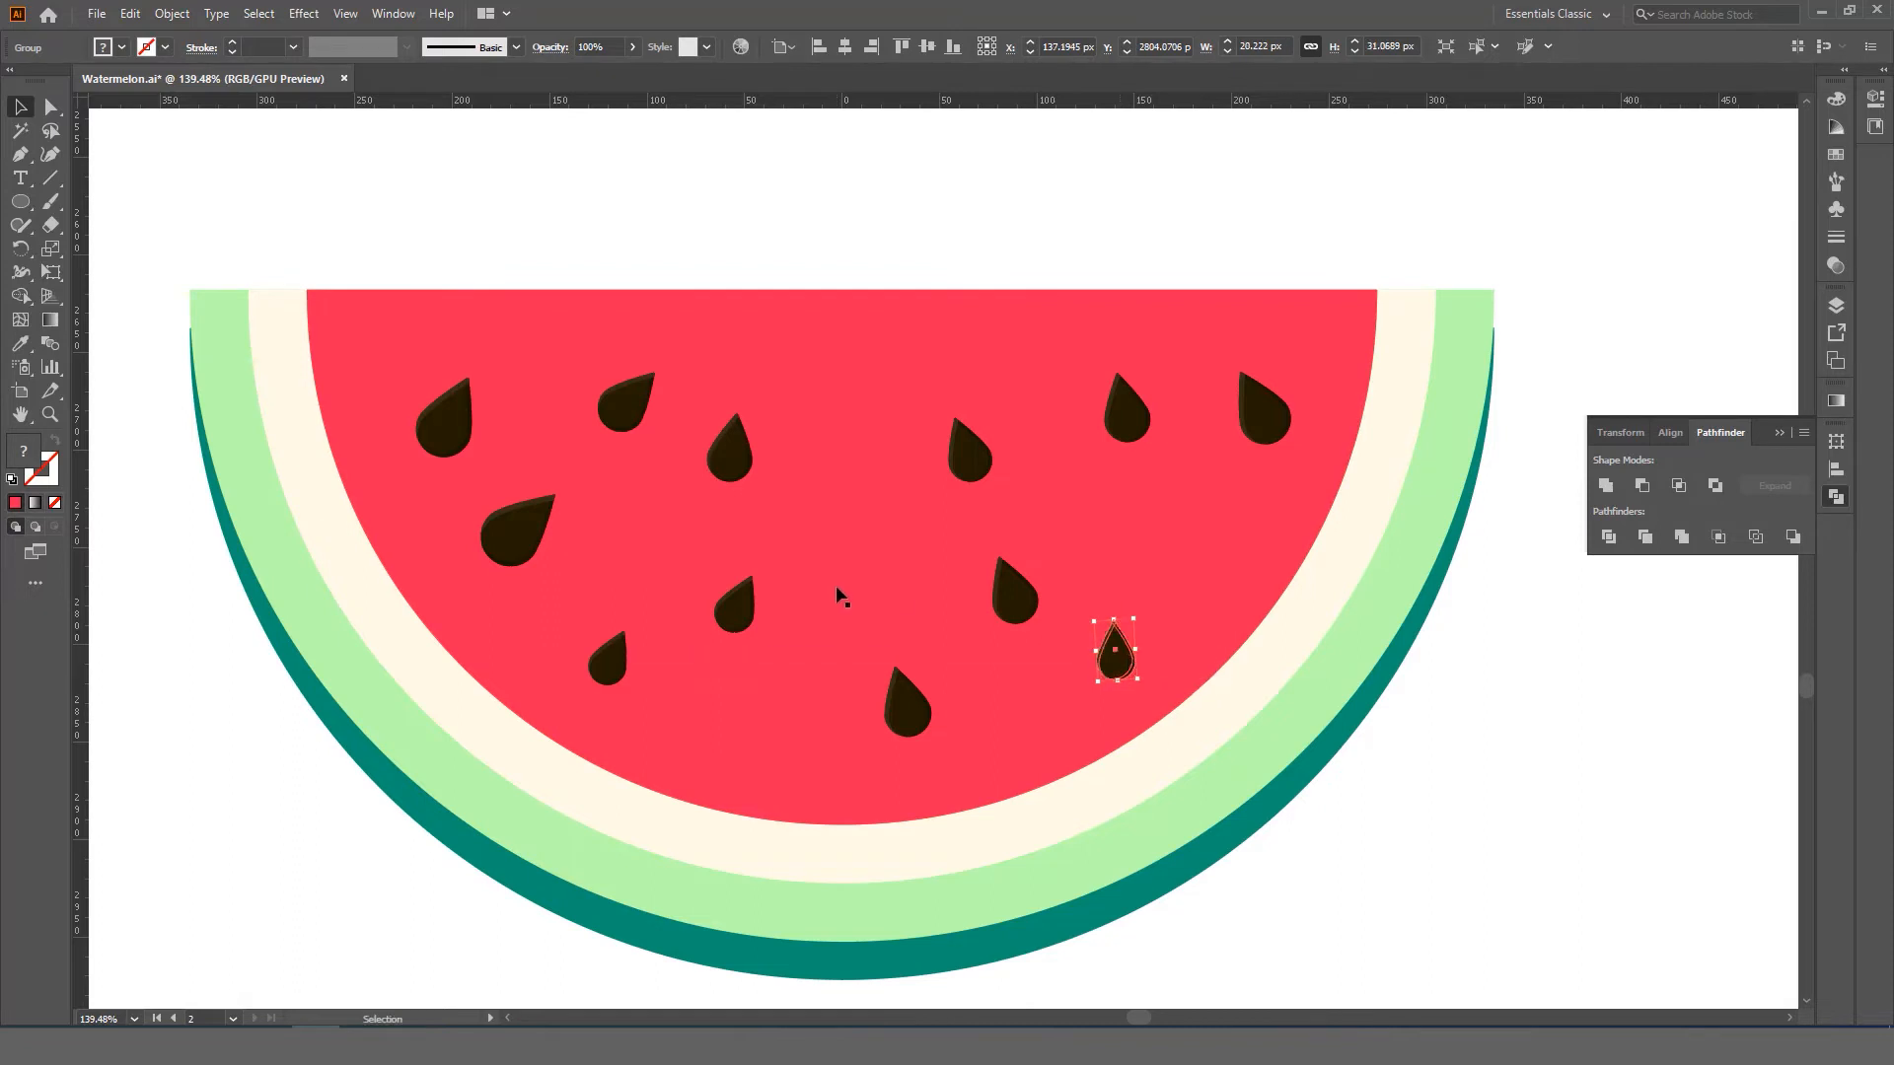
# - Copy the nearly upright seed in the upper left half to the slice's centre and enlarge it slightly
pyautogui.moveTo(742, 463); pyautogui.dragTo(950, 683)
pyautogui.click(950, 693)
pyautogui.moveTo(771, 585); pyautogui.dragTo(1086, 673)
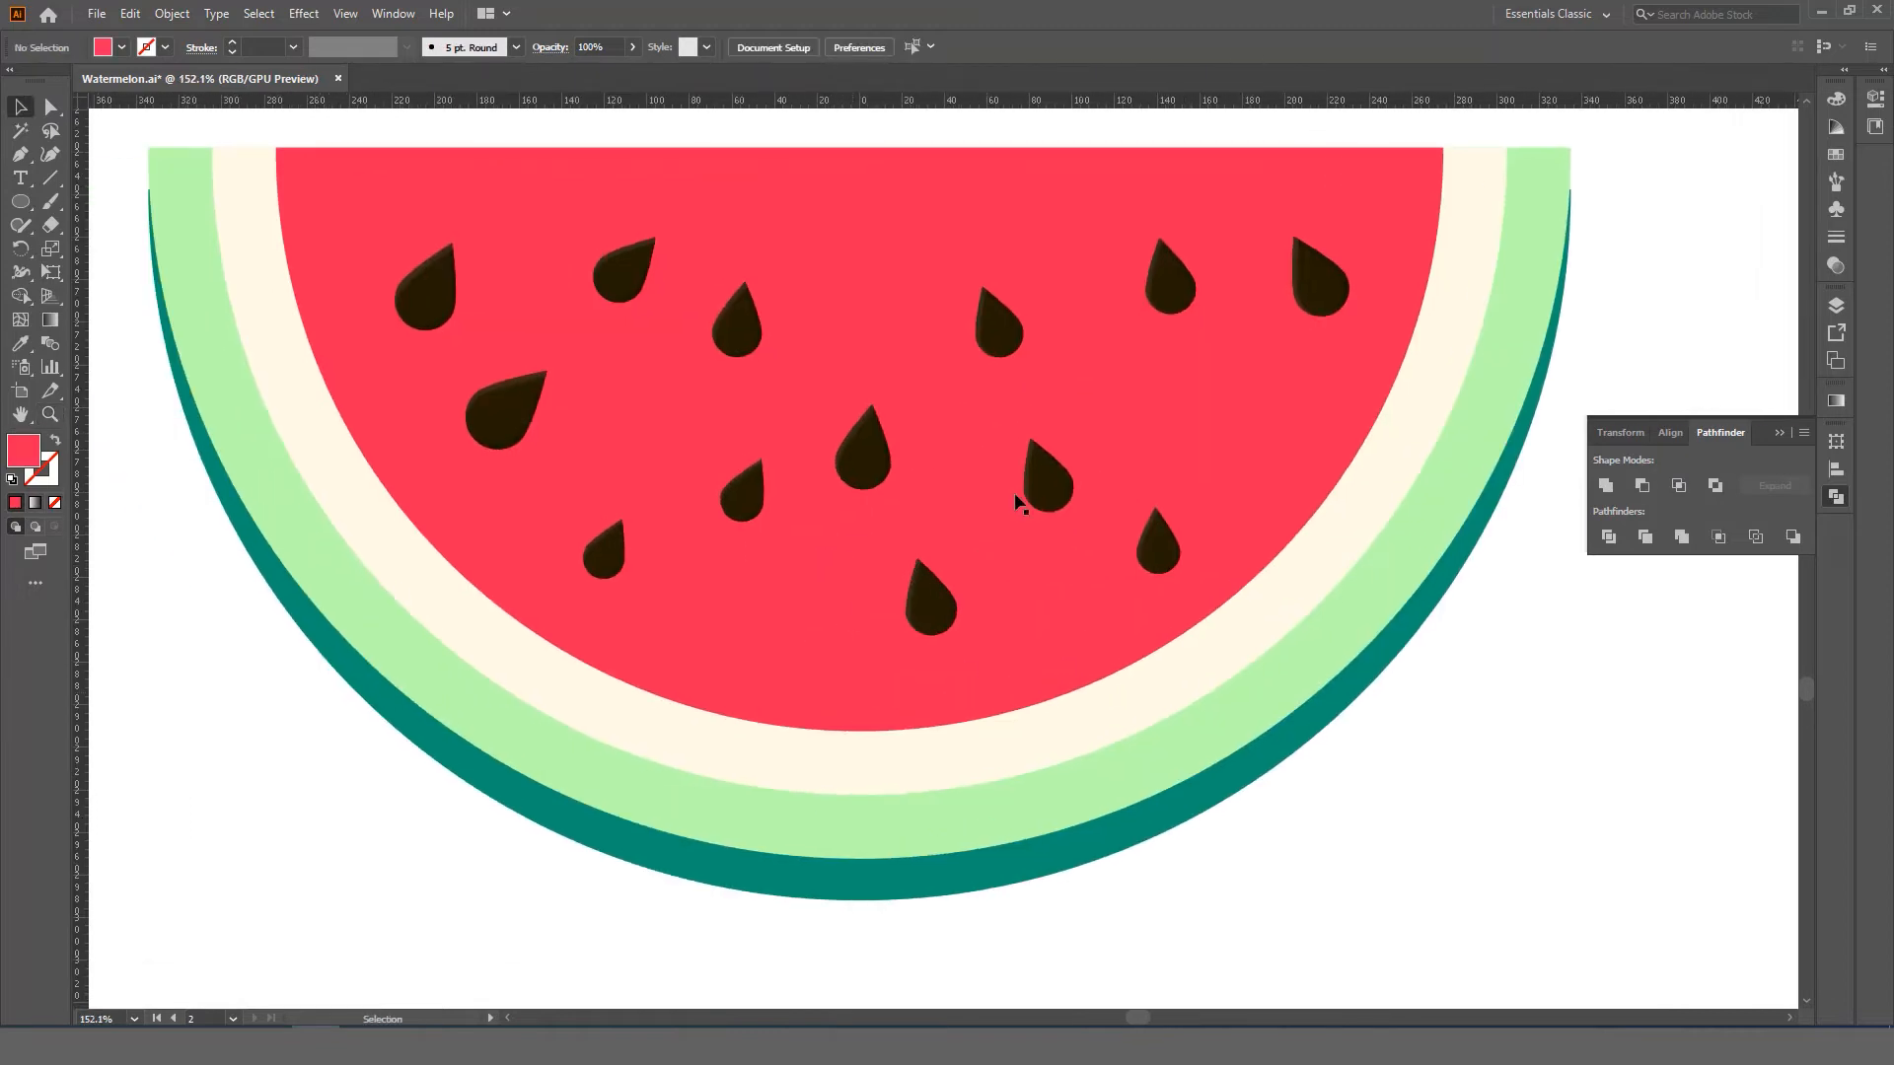
# - Copy the seed right of the slice's centre to the lower left of the bottommost seed and tilt it to the right
pyautogui.moveTo(1052, 492); pyautogui.dragTo(776, 647)
pyautogui.scroll(1, 775, 641)
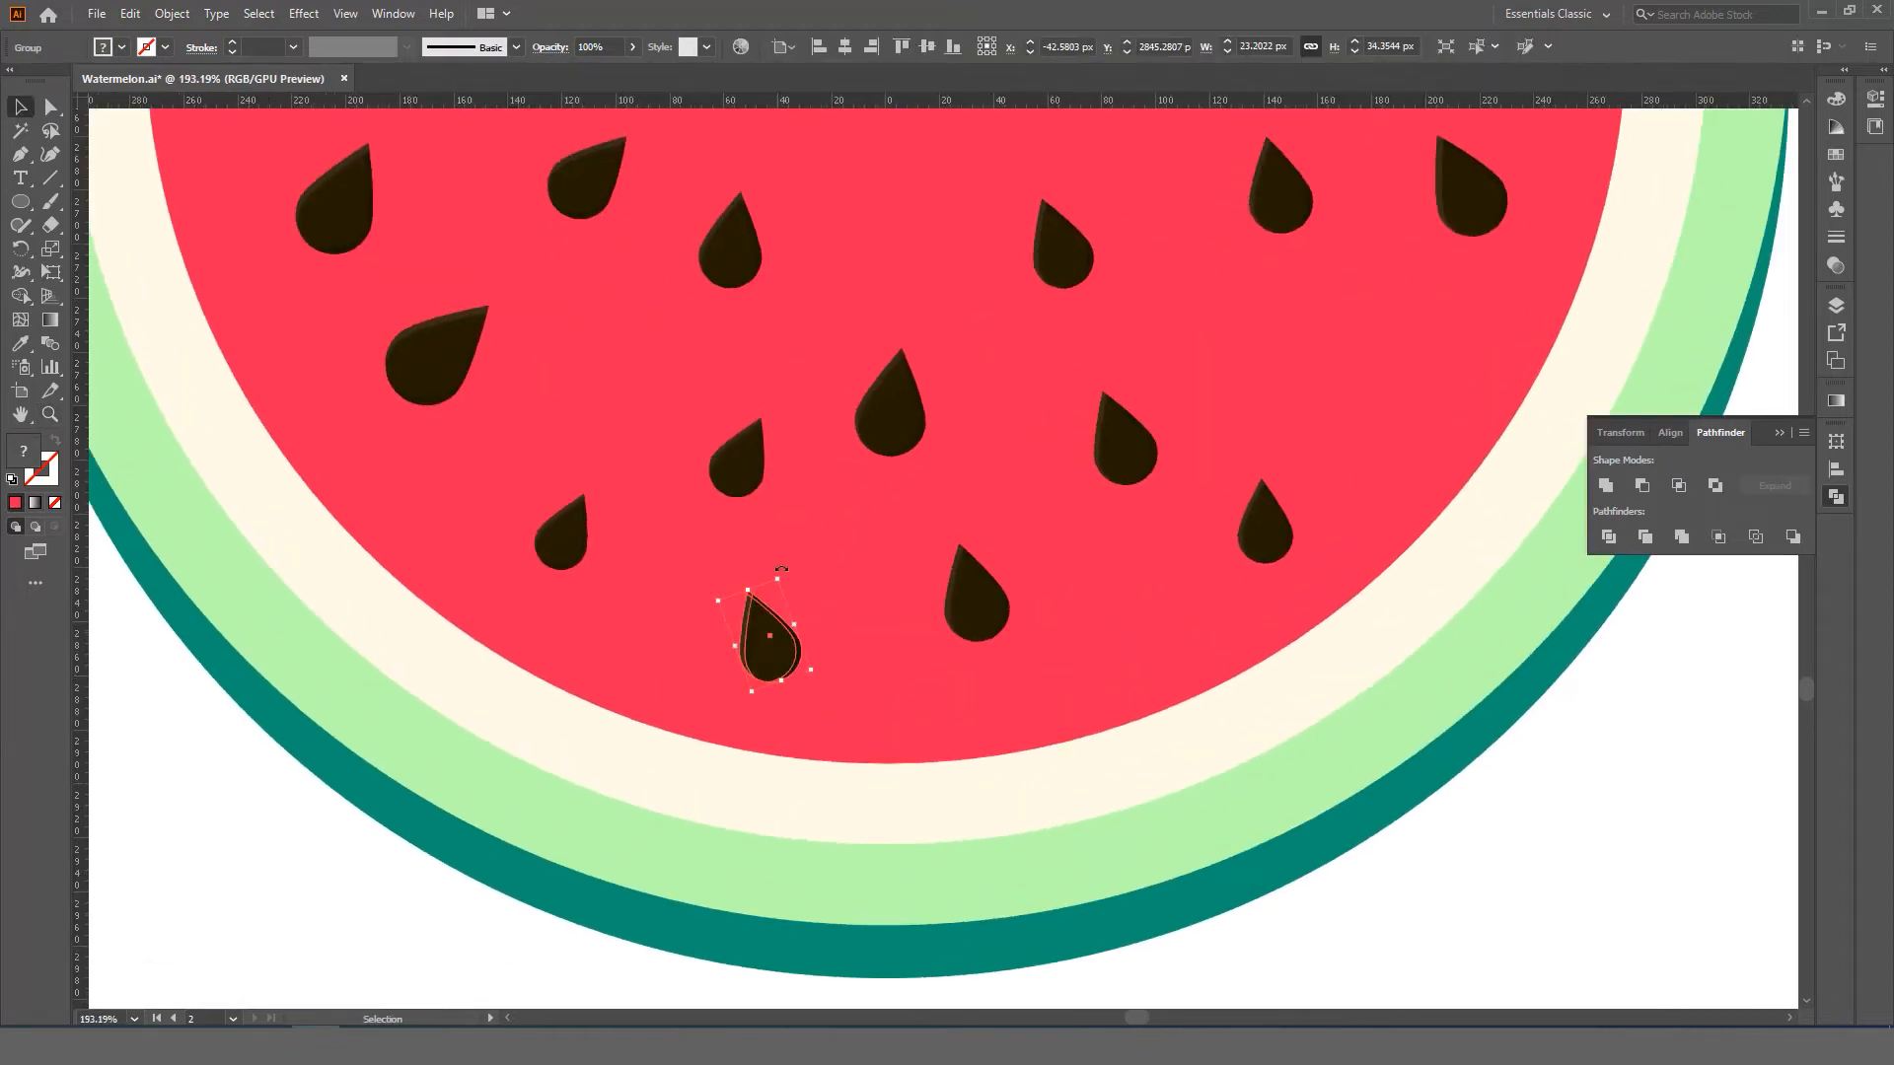
pyautogui.moveTo(781, 569)
pyautogui.mouseDown()
pyautogui.moveTo(814, 600)
pyautogui.moveTo(780, 595)
pyautogui.mouseUp()
# - Place another right-tilted seed copy in the gap just right of the large seed on the flesh's left side
pyautogui.moveTo(772, 630); pyautogui.dragTo(635, 605)
pyautogui.press('v')
pyautogui.click(700, 576)
pyautogui.scroll(-2, 914, 642)
pyautogui.scroll(1, 909, 636)
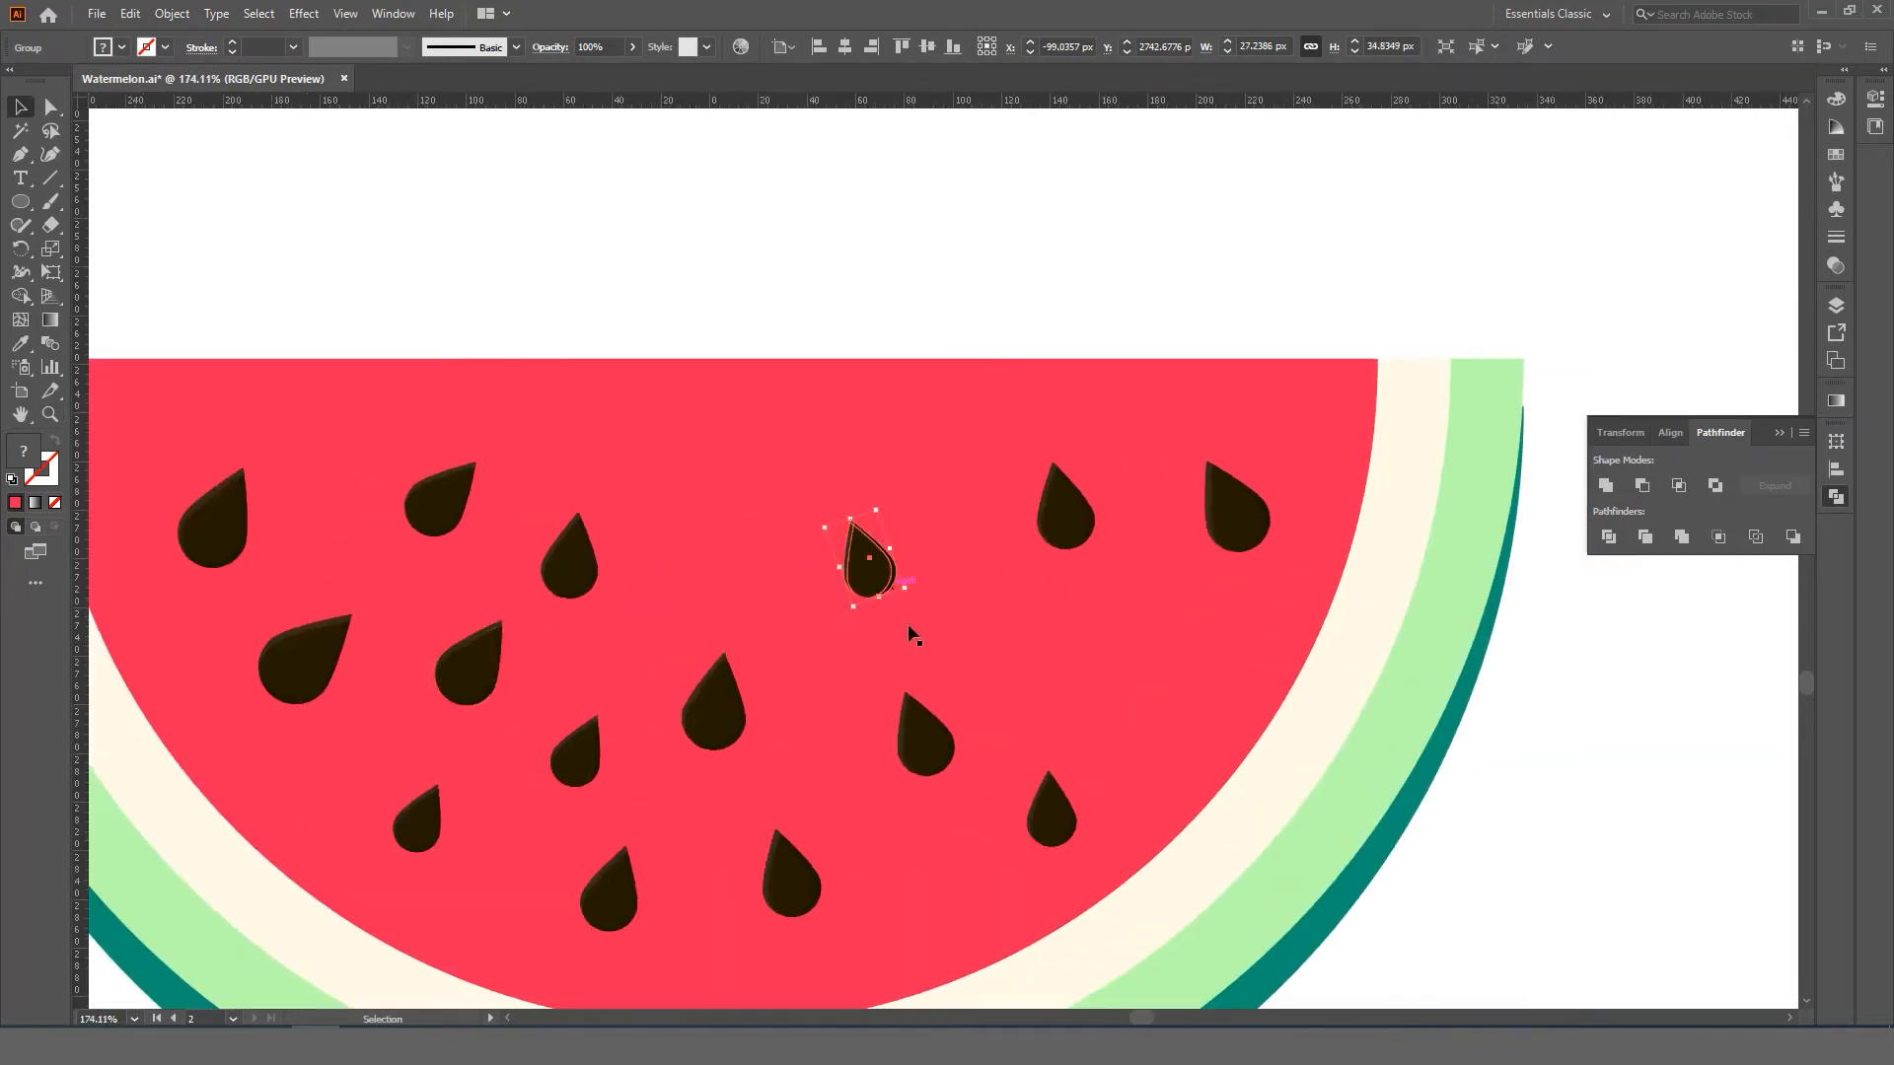
# - Copy the left-tilted seed right of the upper centre to the gap below the upper-right seeds, tilt it further left and shrink it
pyautogui.moveTo(871, 567); pyautogui.dragTo(1066, 656)
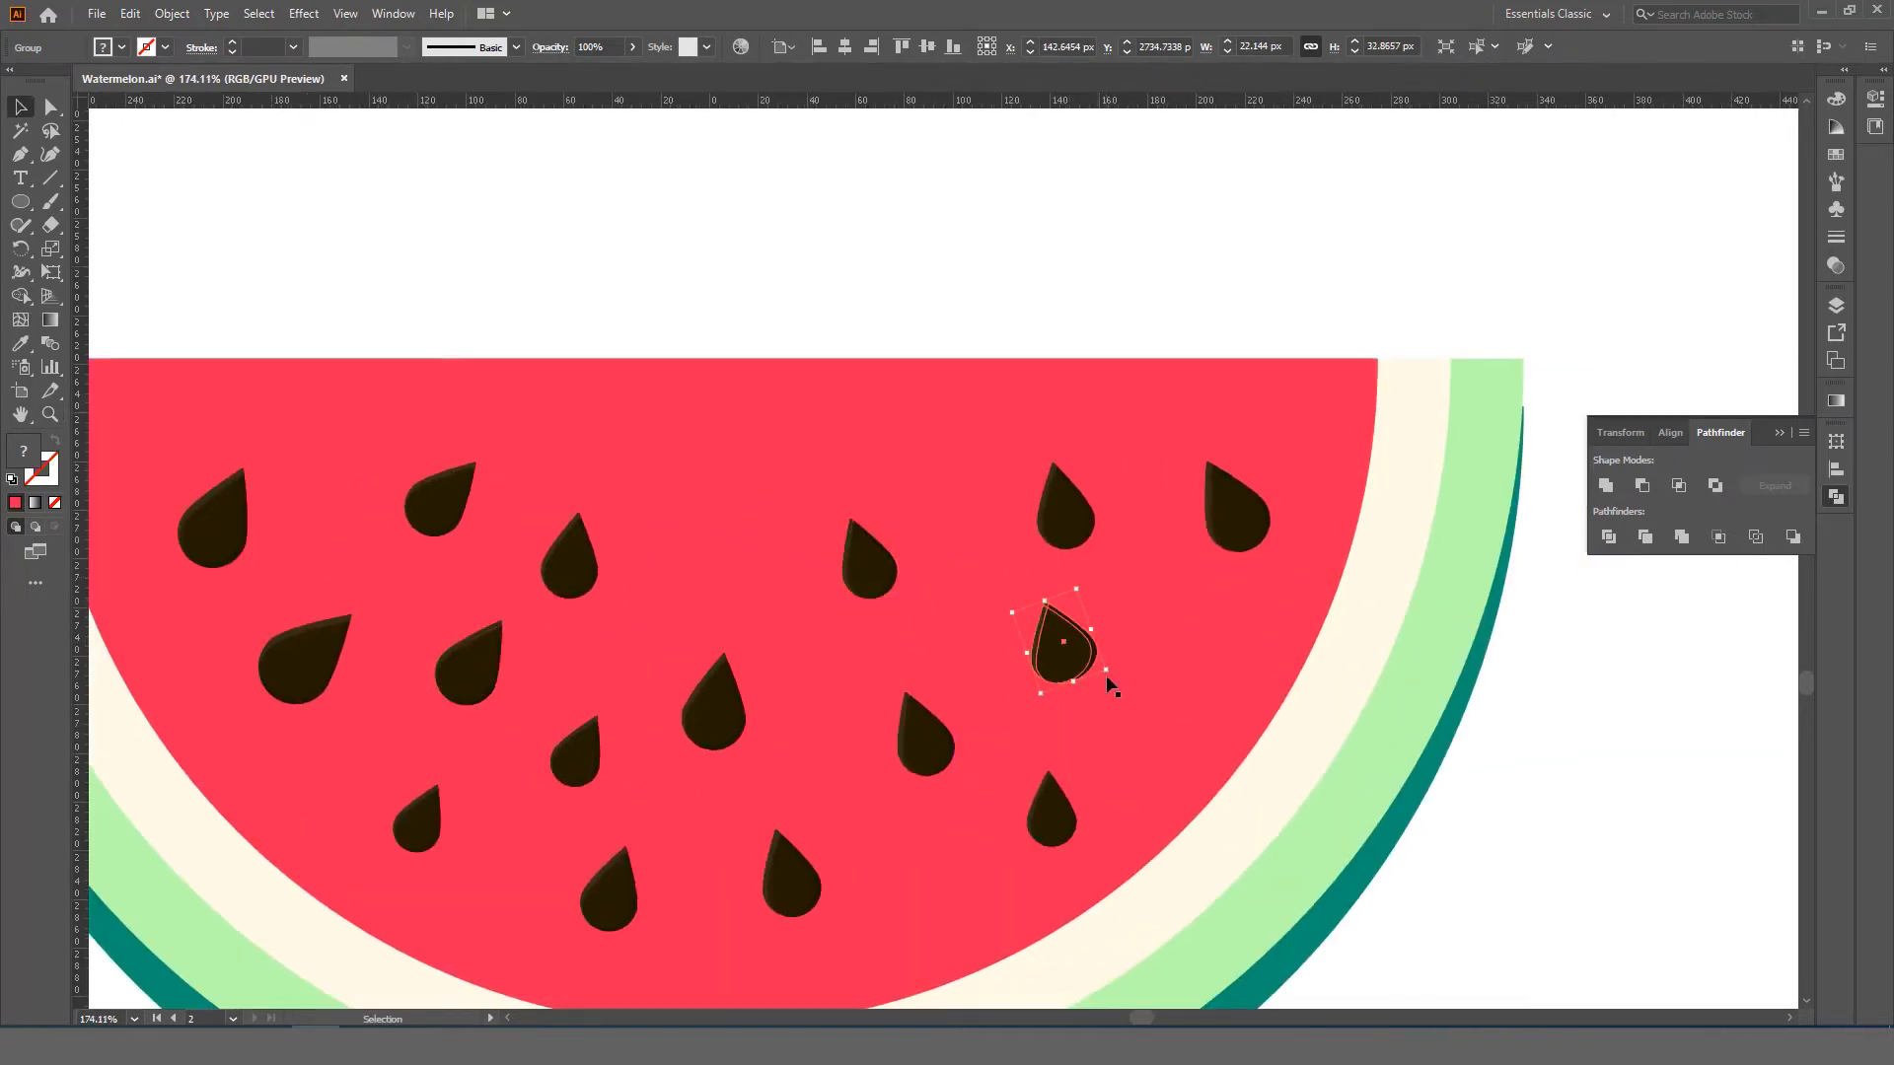
pyautogui.moveTo(1109, 670)
pyautogui.mouseDown()
pyautogui.moveTo(1115, 650)
pyautogui.moveTo(1132, 673)
pyautogui.mouseUp()
pyautogui.scroll(-4, 828, 597)
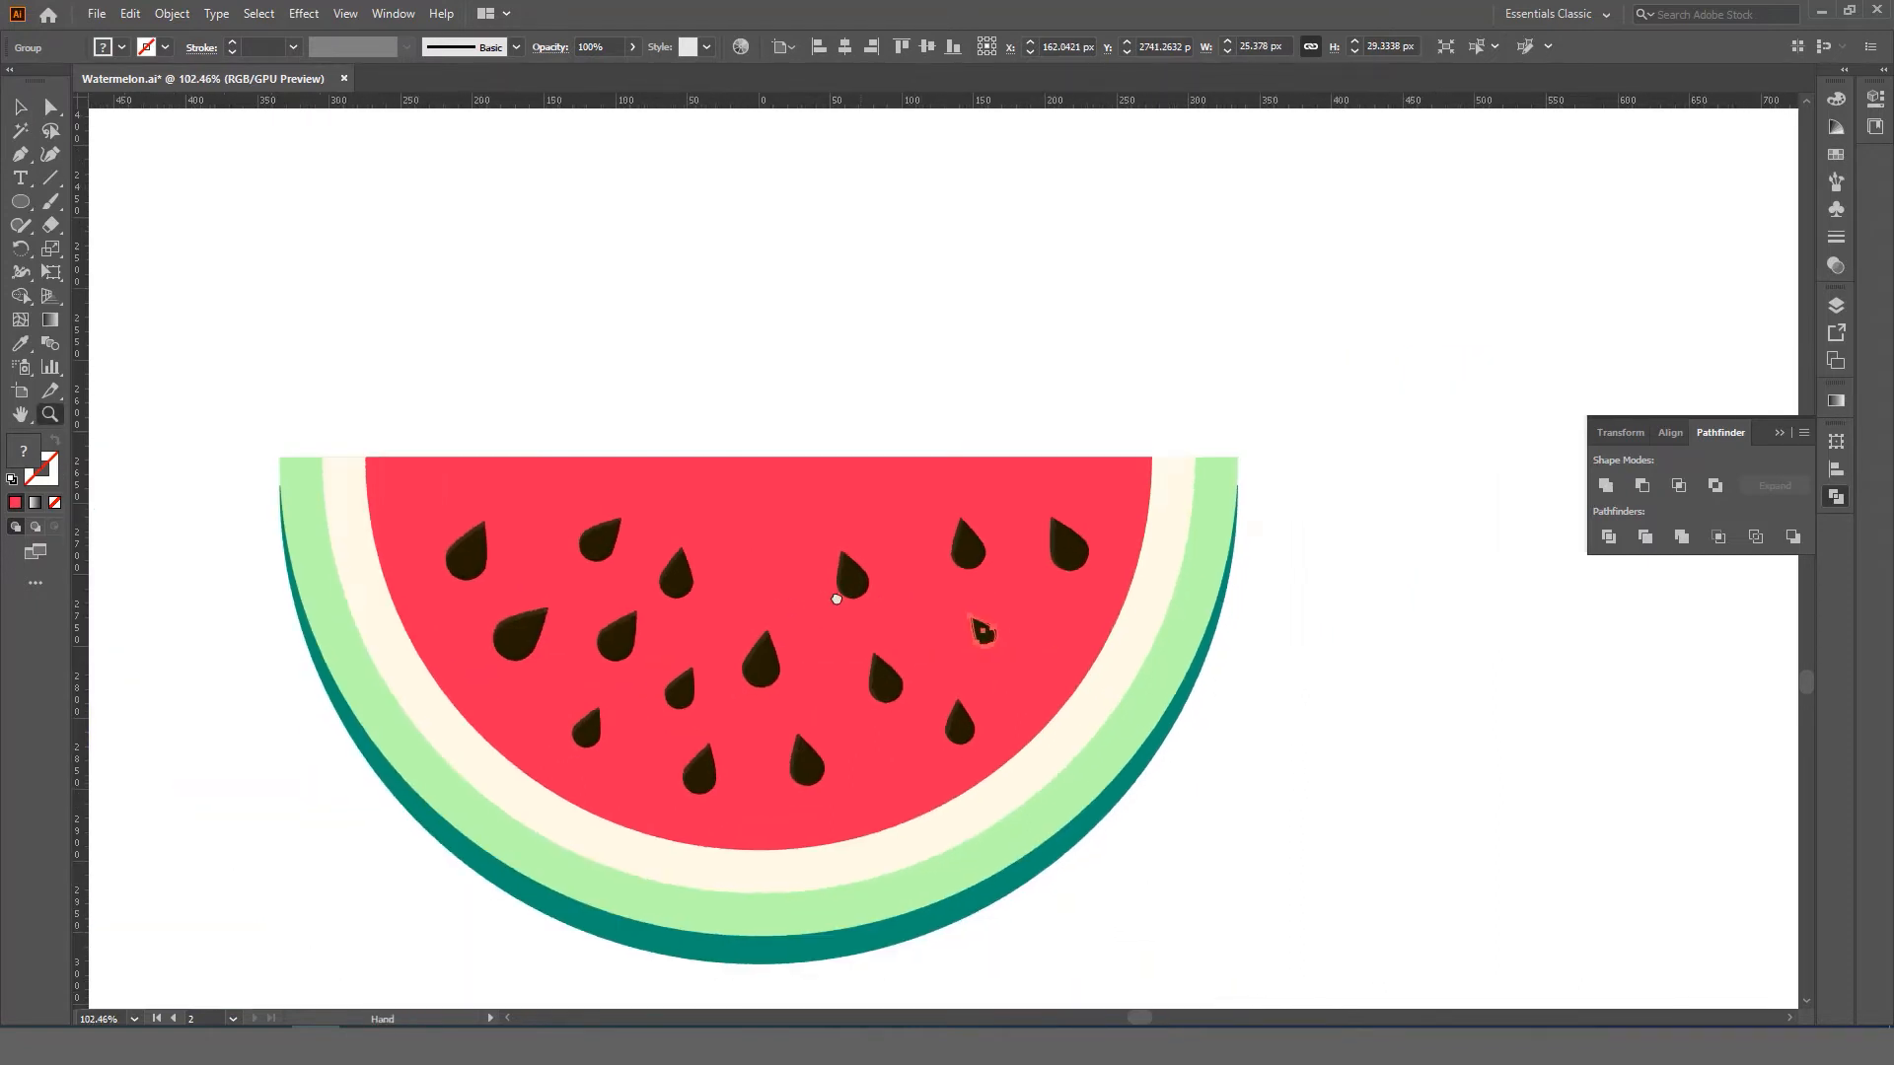
# - Place a seed copy tilted slightly right near the middle of the flesh's top edge, and deselect it
pyautogui.scroll(2, 834, 594)
pyautogui.click(860, 634)
pyautogui.moveTo(873, 708); pyautogui.dragTo(779, 584)
pyautogui.scroll(2, 742, 533)
pyautogui.press('z')
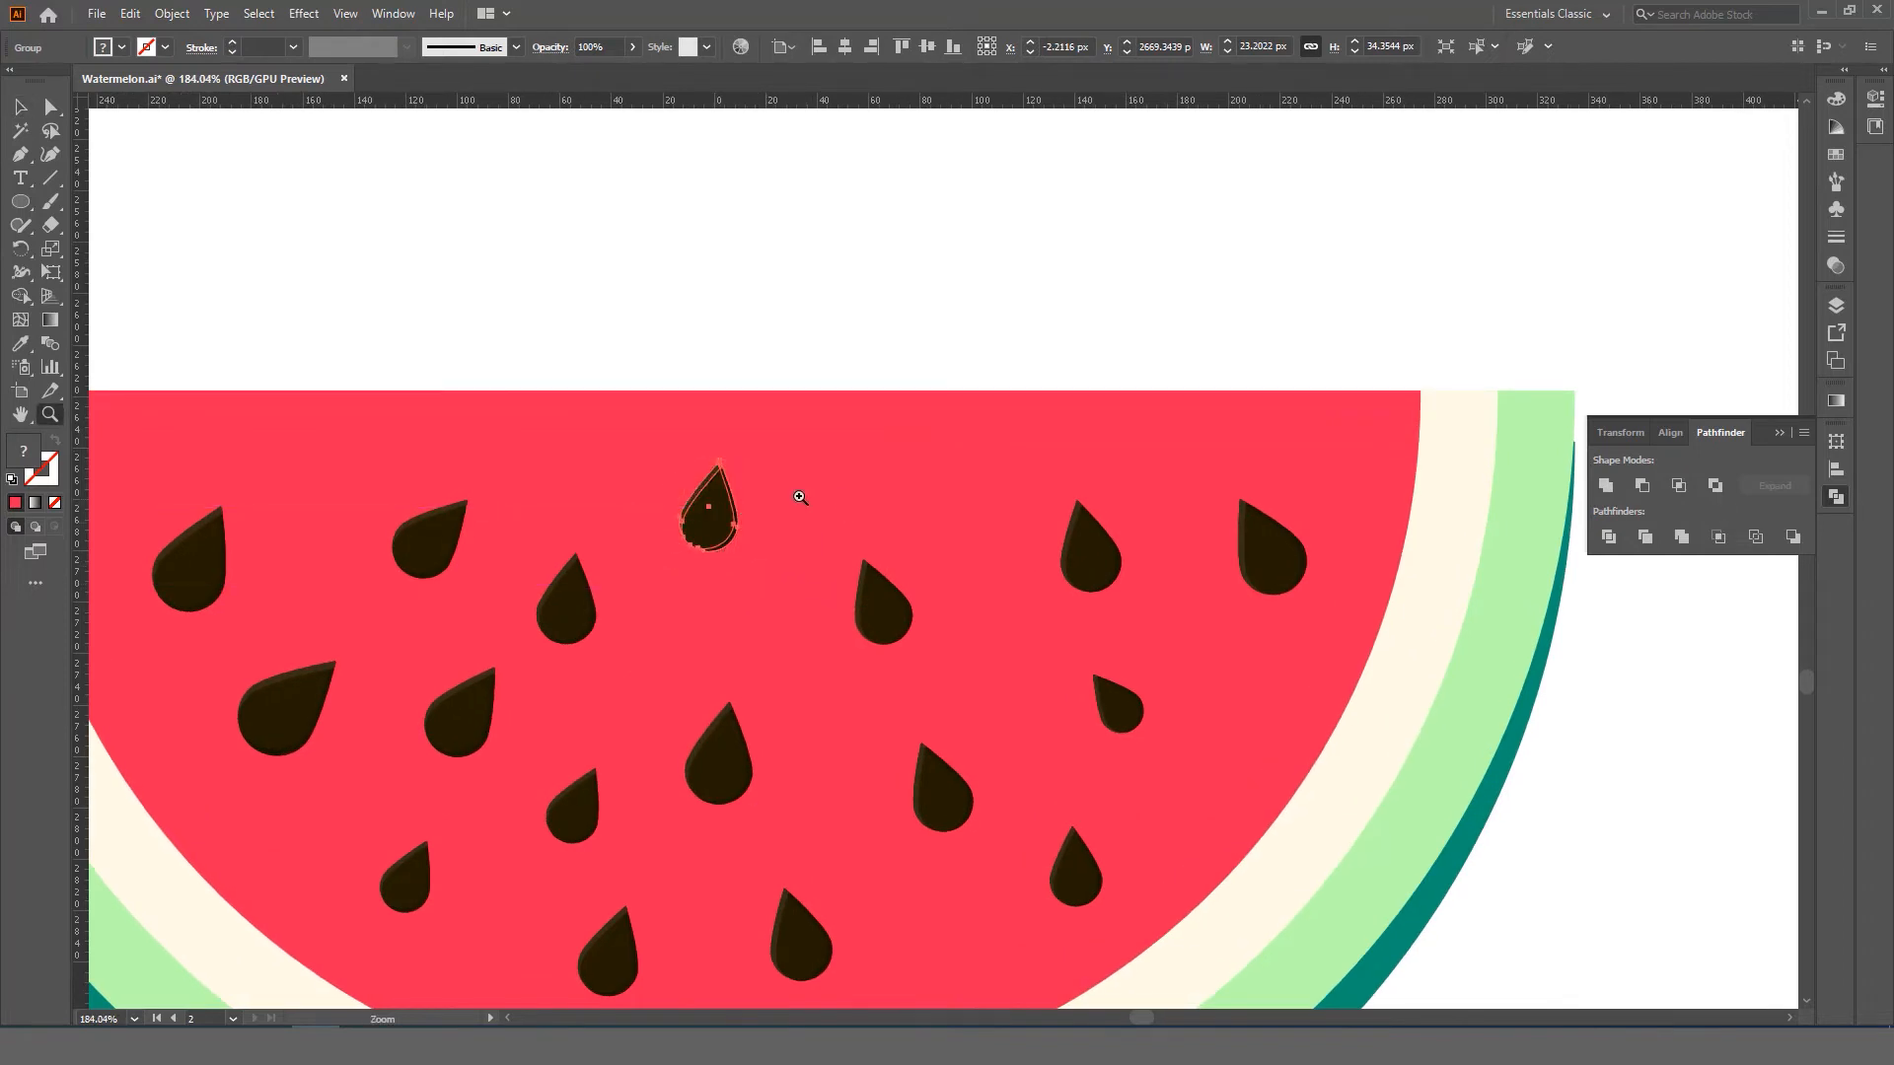
pyautogui.moveTo(795, 499); pyautogui.dragTo(626, 450)
pyautogui.moveTo(626, 449); pyautogui.dragTo(1010, 672)
pyautogui.moveTo(1010, 672); pyautogui.dragTo(1009, 629)
pyautogui.moveTo(1009, 628); pyautogui.dragTo(919, 595)
pyautogui.moveTo(919, 595); pyautogui.dragTo(1010, 689)
pyautogui.press('v')
pyautogui.click(951, 329)
pyautogui.press('z')
pyautogui.moveTo(990, 455)
pyautogui.mouseDown()
pyautogui.moveTo(967, 461)
pyautogui.moveTo(997, 487)
pyautogui.moveTo(1024, 452)
pyautogui.mouseUp()
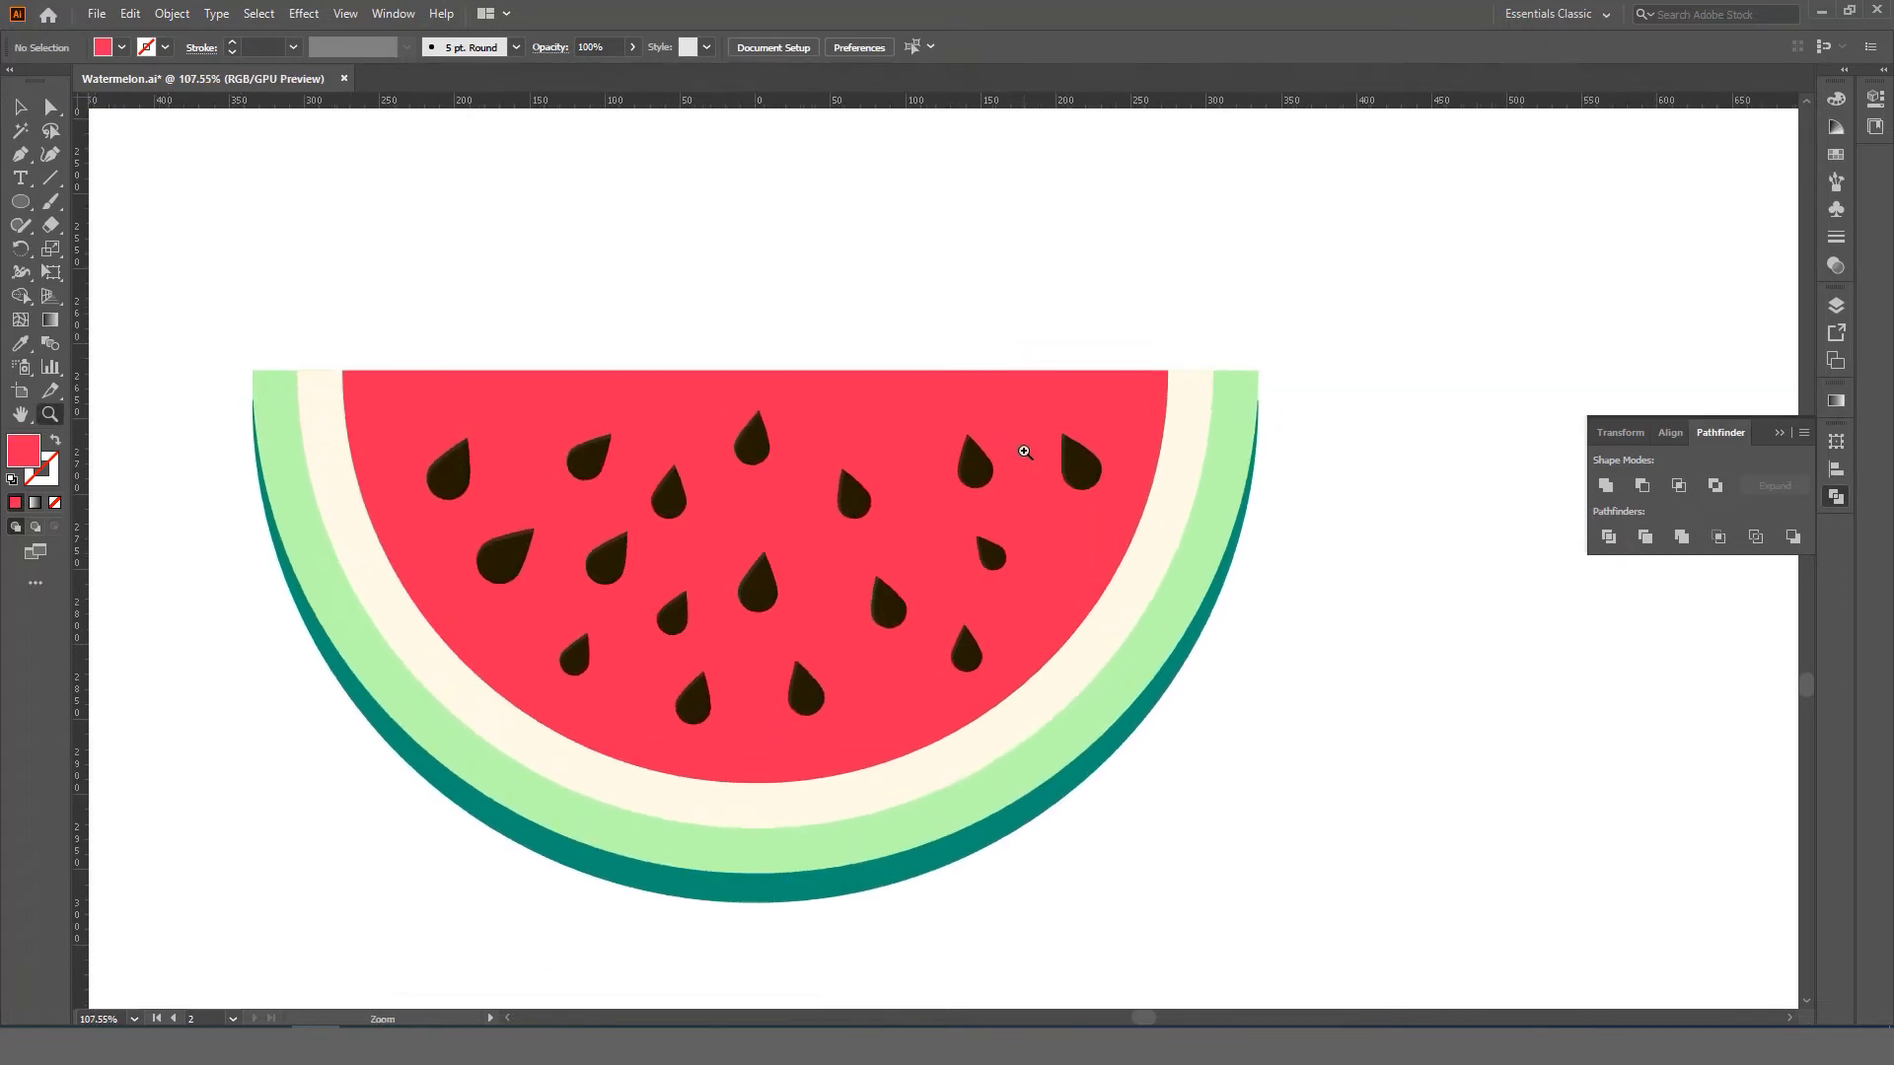
# - Copy the red flesh shape and paste it in place twice
pyautogui.click(1044, 404)
pyautogui.click(173, 13)
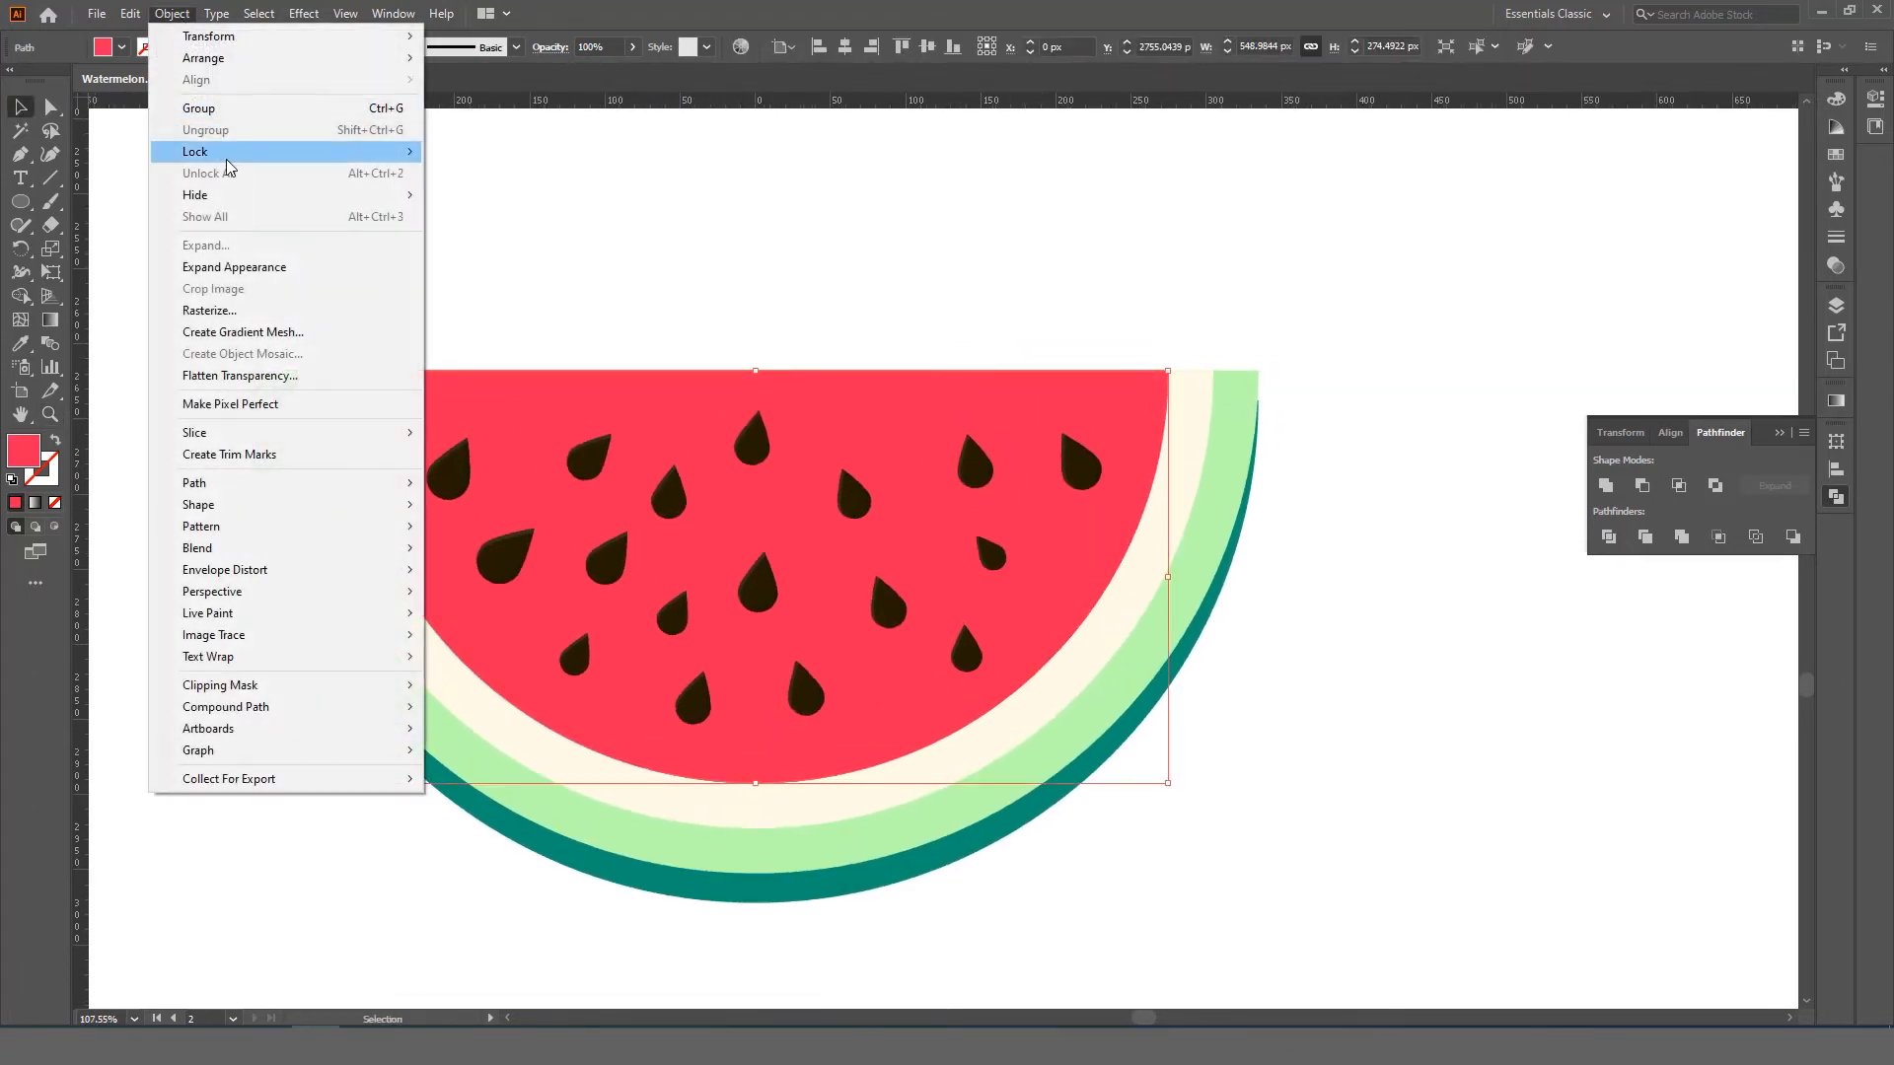
pyautogui.click(161, 109)
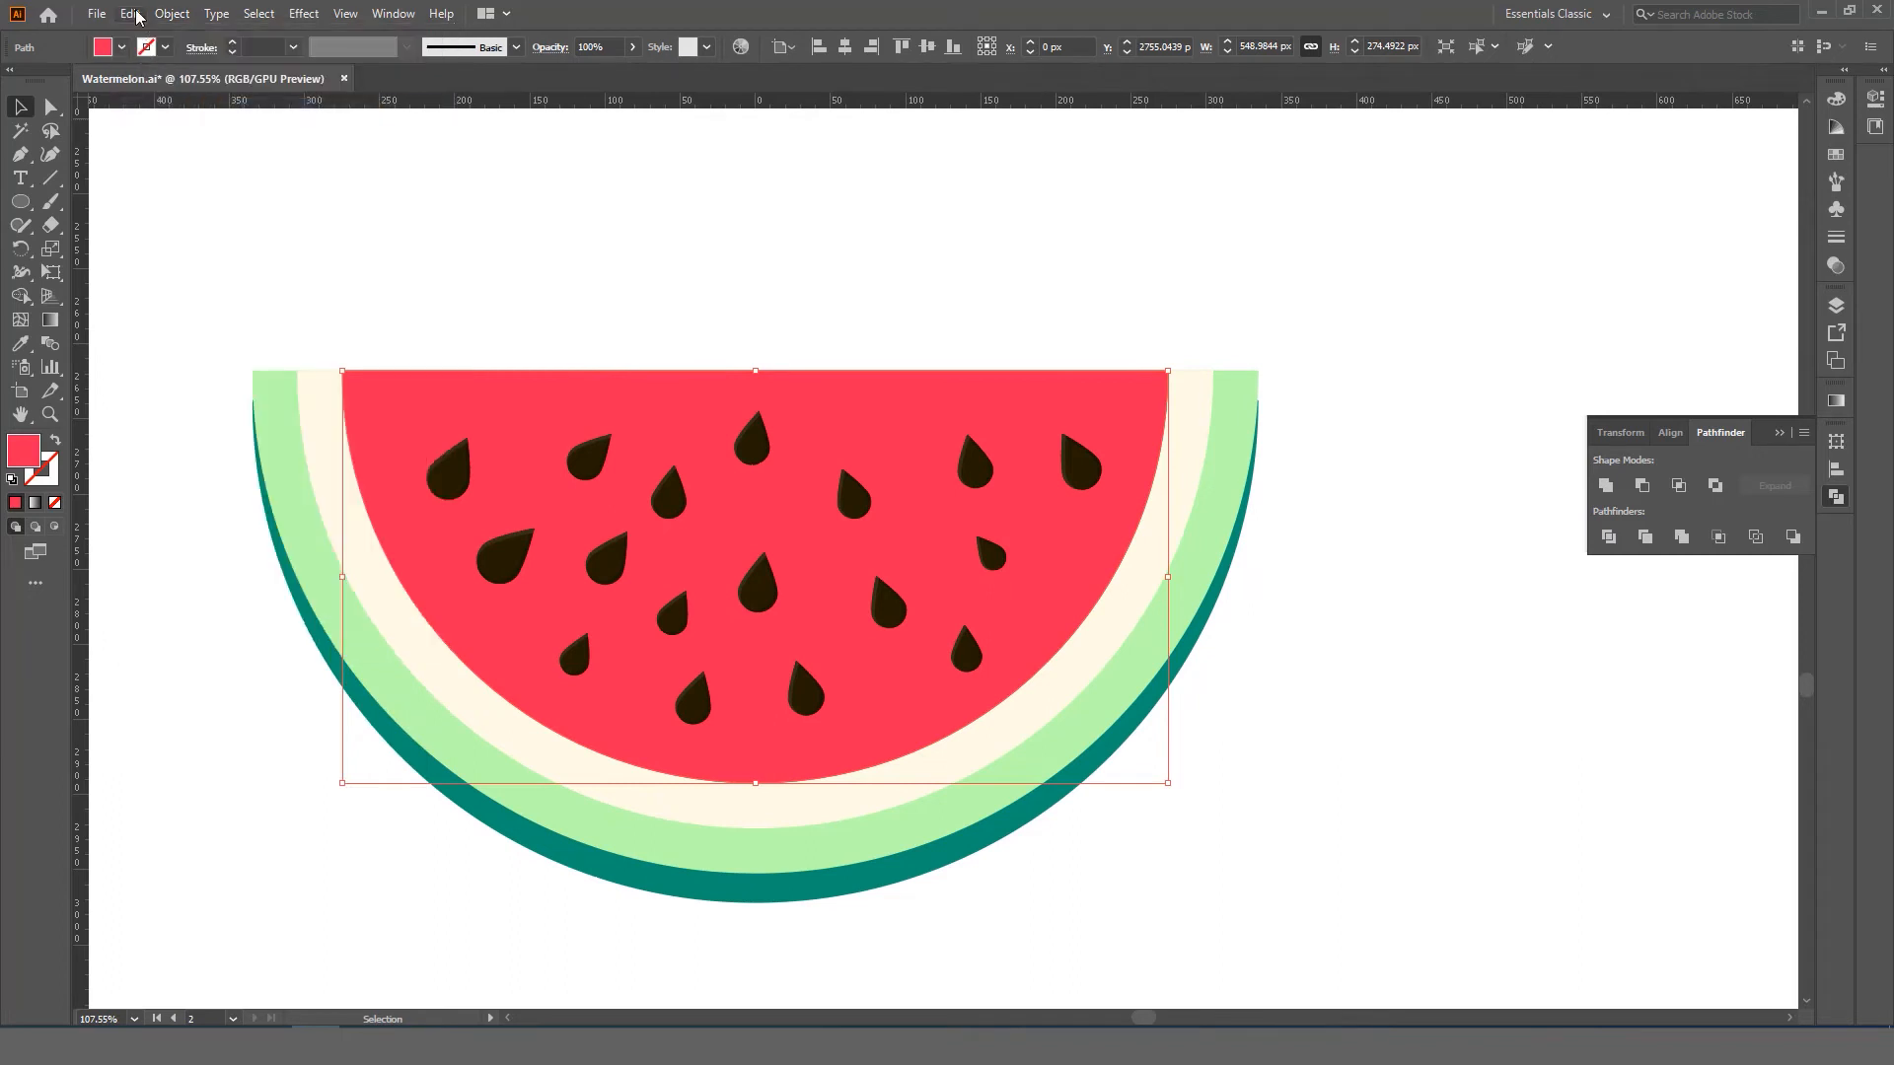
pyautogui.click(130, 13)
pyautogui.click(182, 194)
pyautogui.click(130, 14)
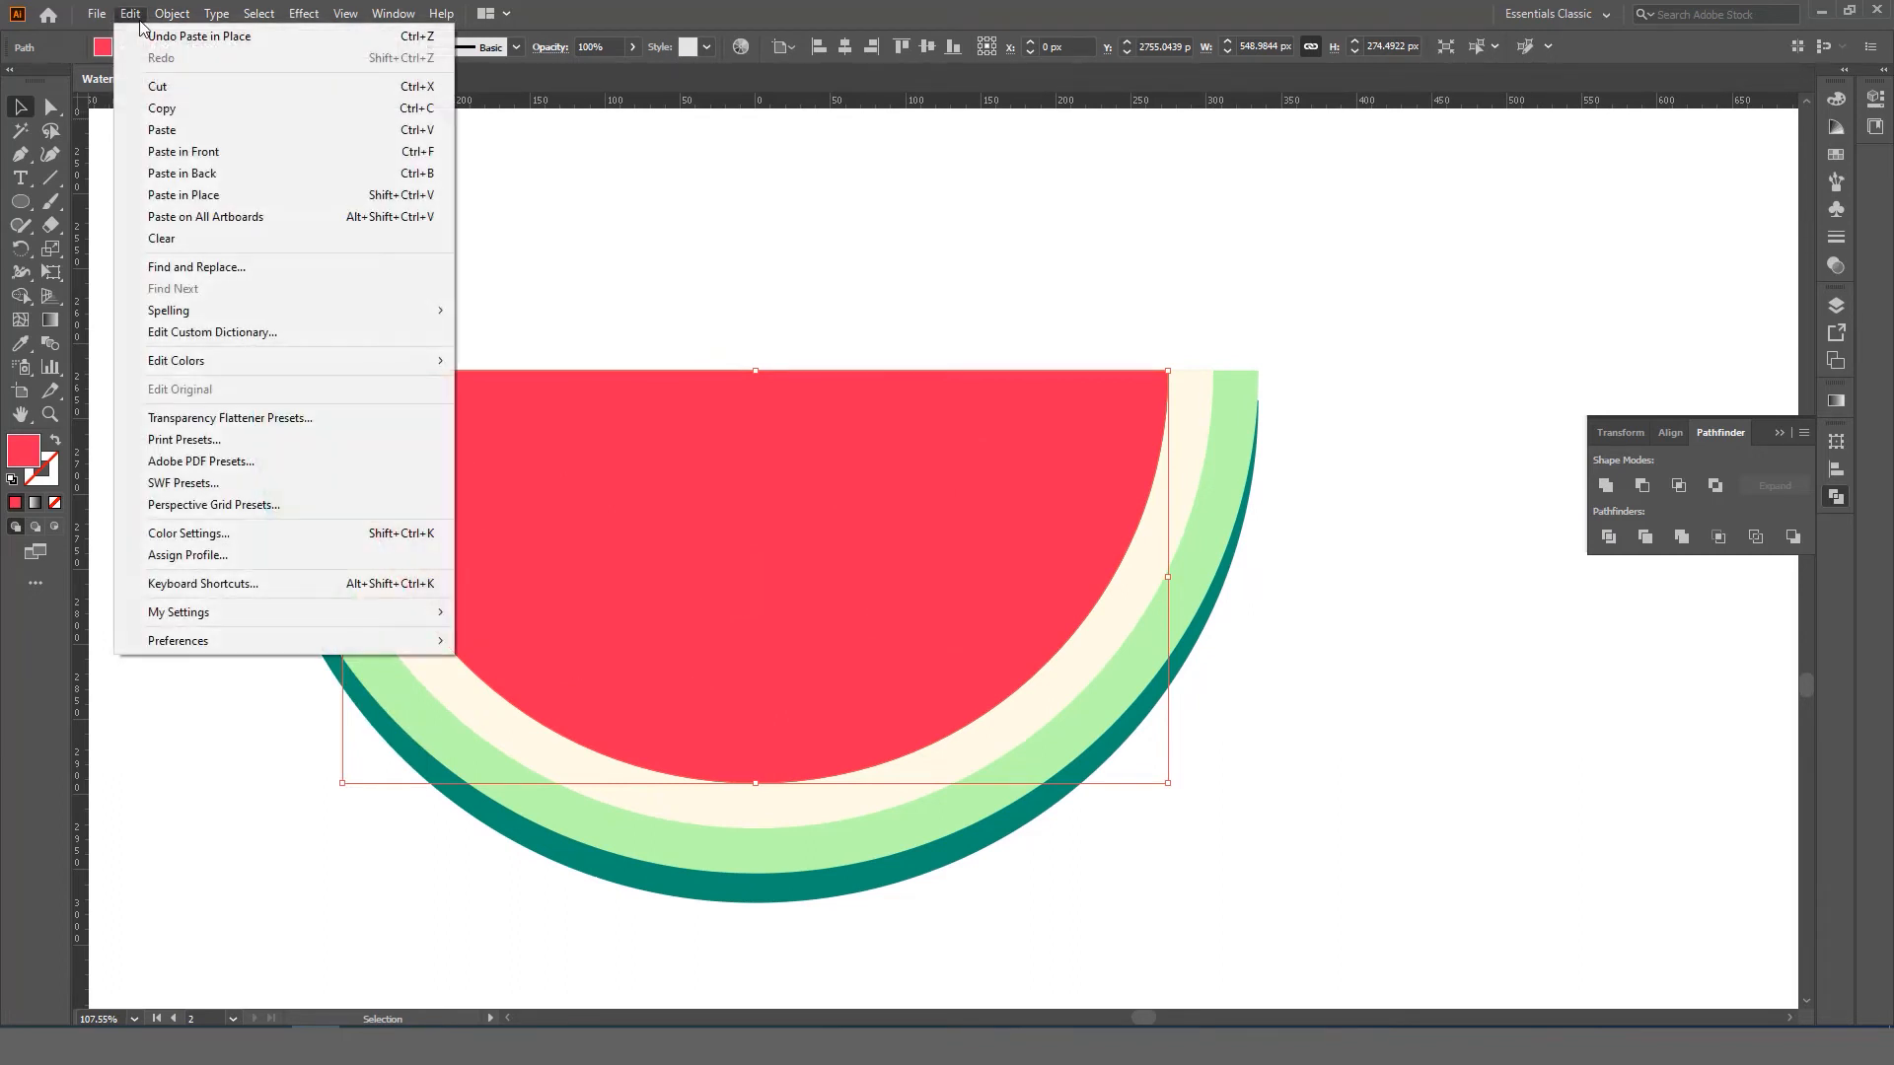
pyautogui.click(202, 194)
pyautogui.scroll(1, 1134, 553)
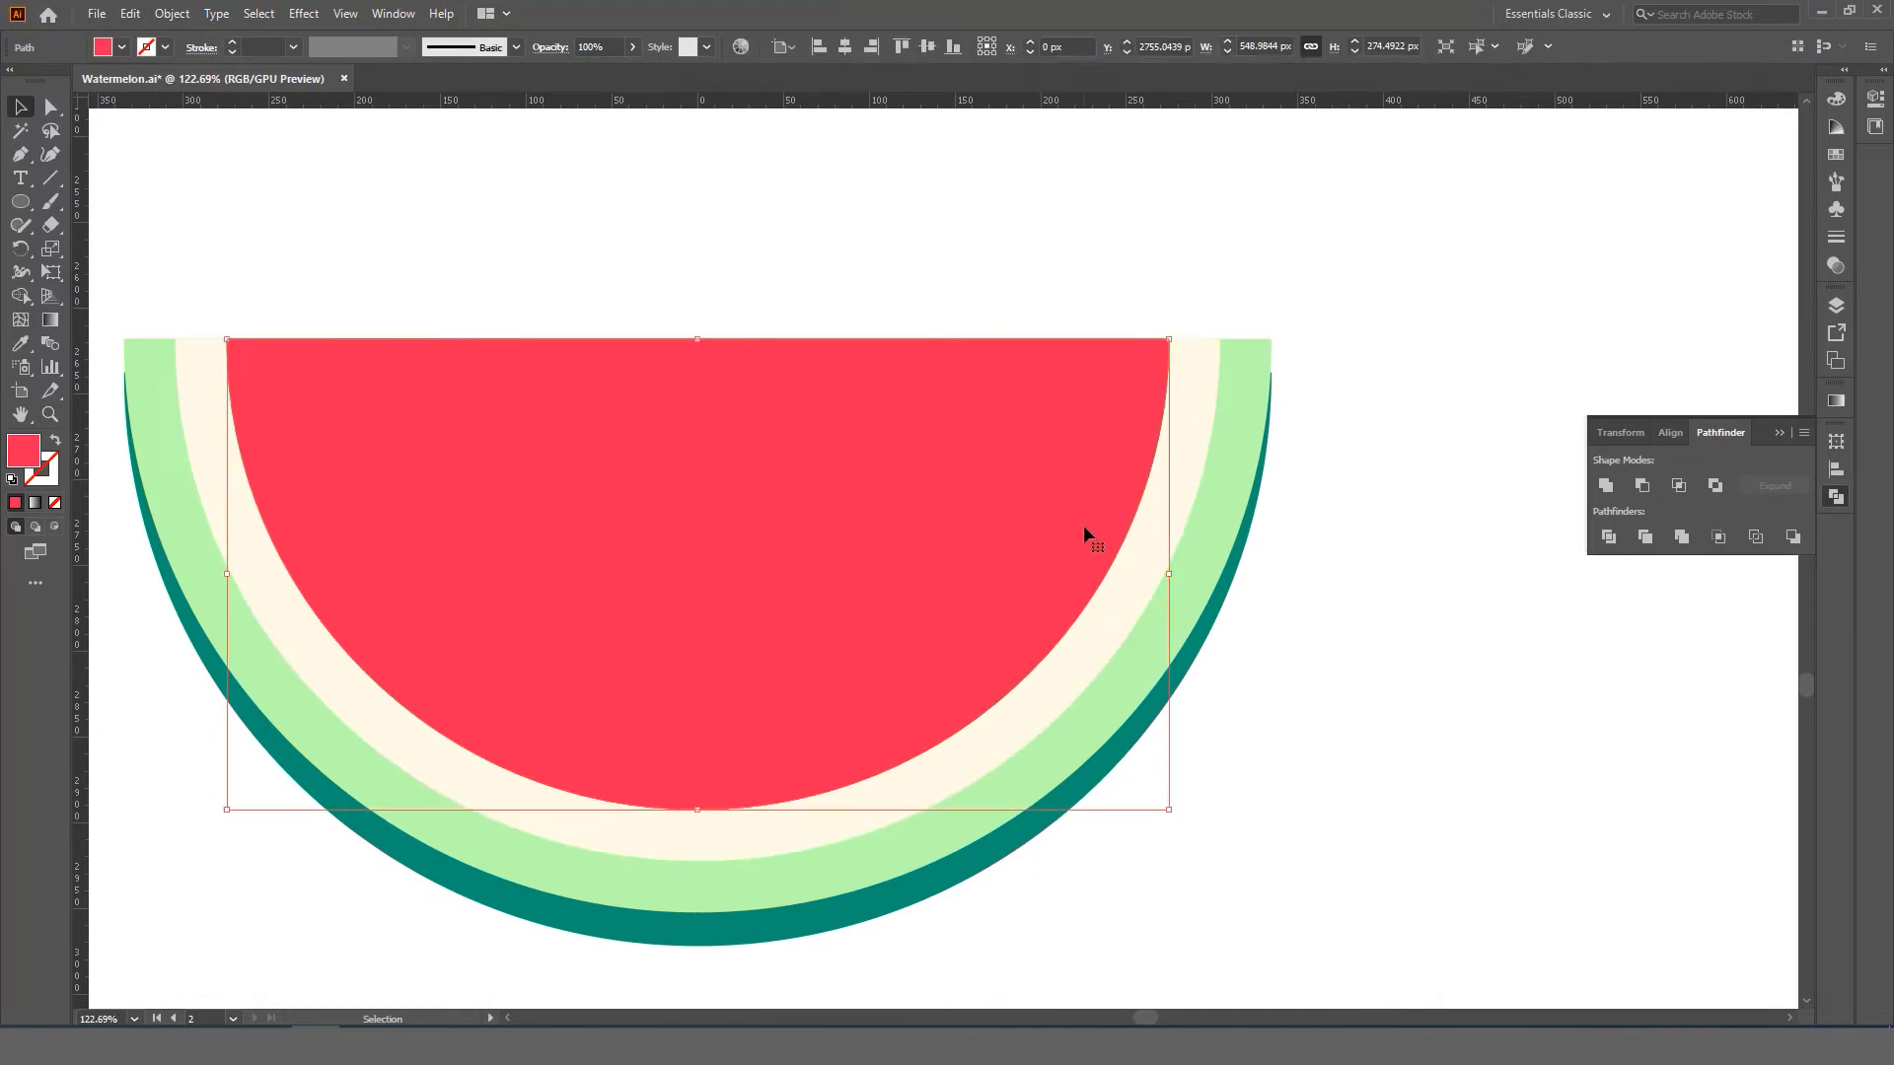
# - Offset the top flesh copy up and to the left, and subtract it from the other copy with Minus Front to leave a crescent
pyautogui.moveTo(1083, 525); pyautogui.dragTo(1048, 509)
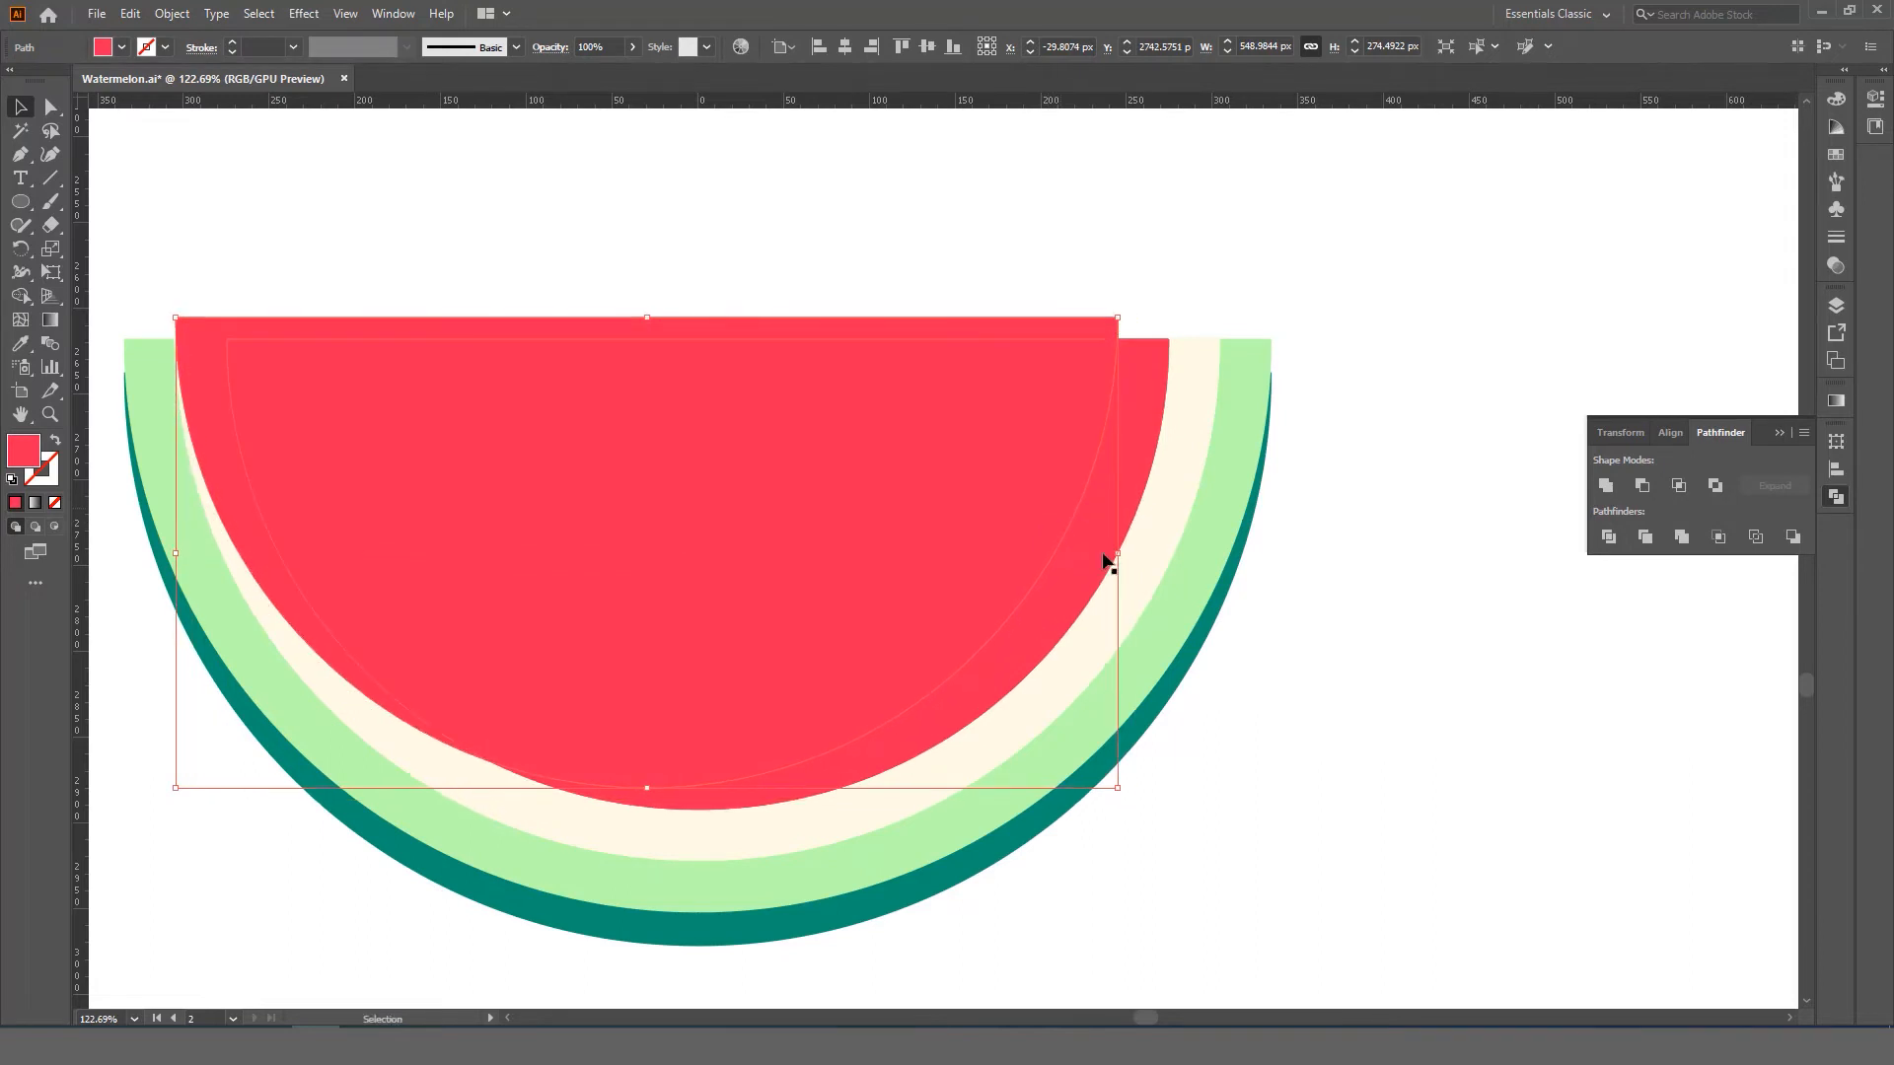
pyautogui.keyDown('shift'); pyautogui.click(1146, 407); pyautogui.keyUp('shift')
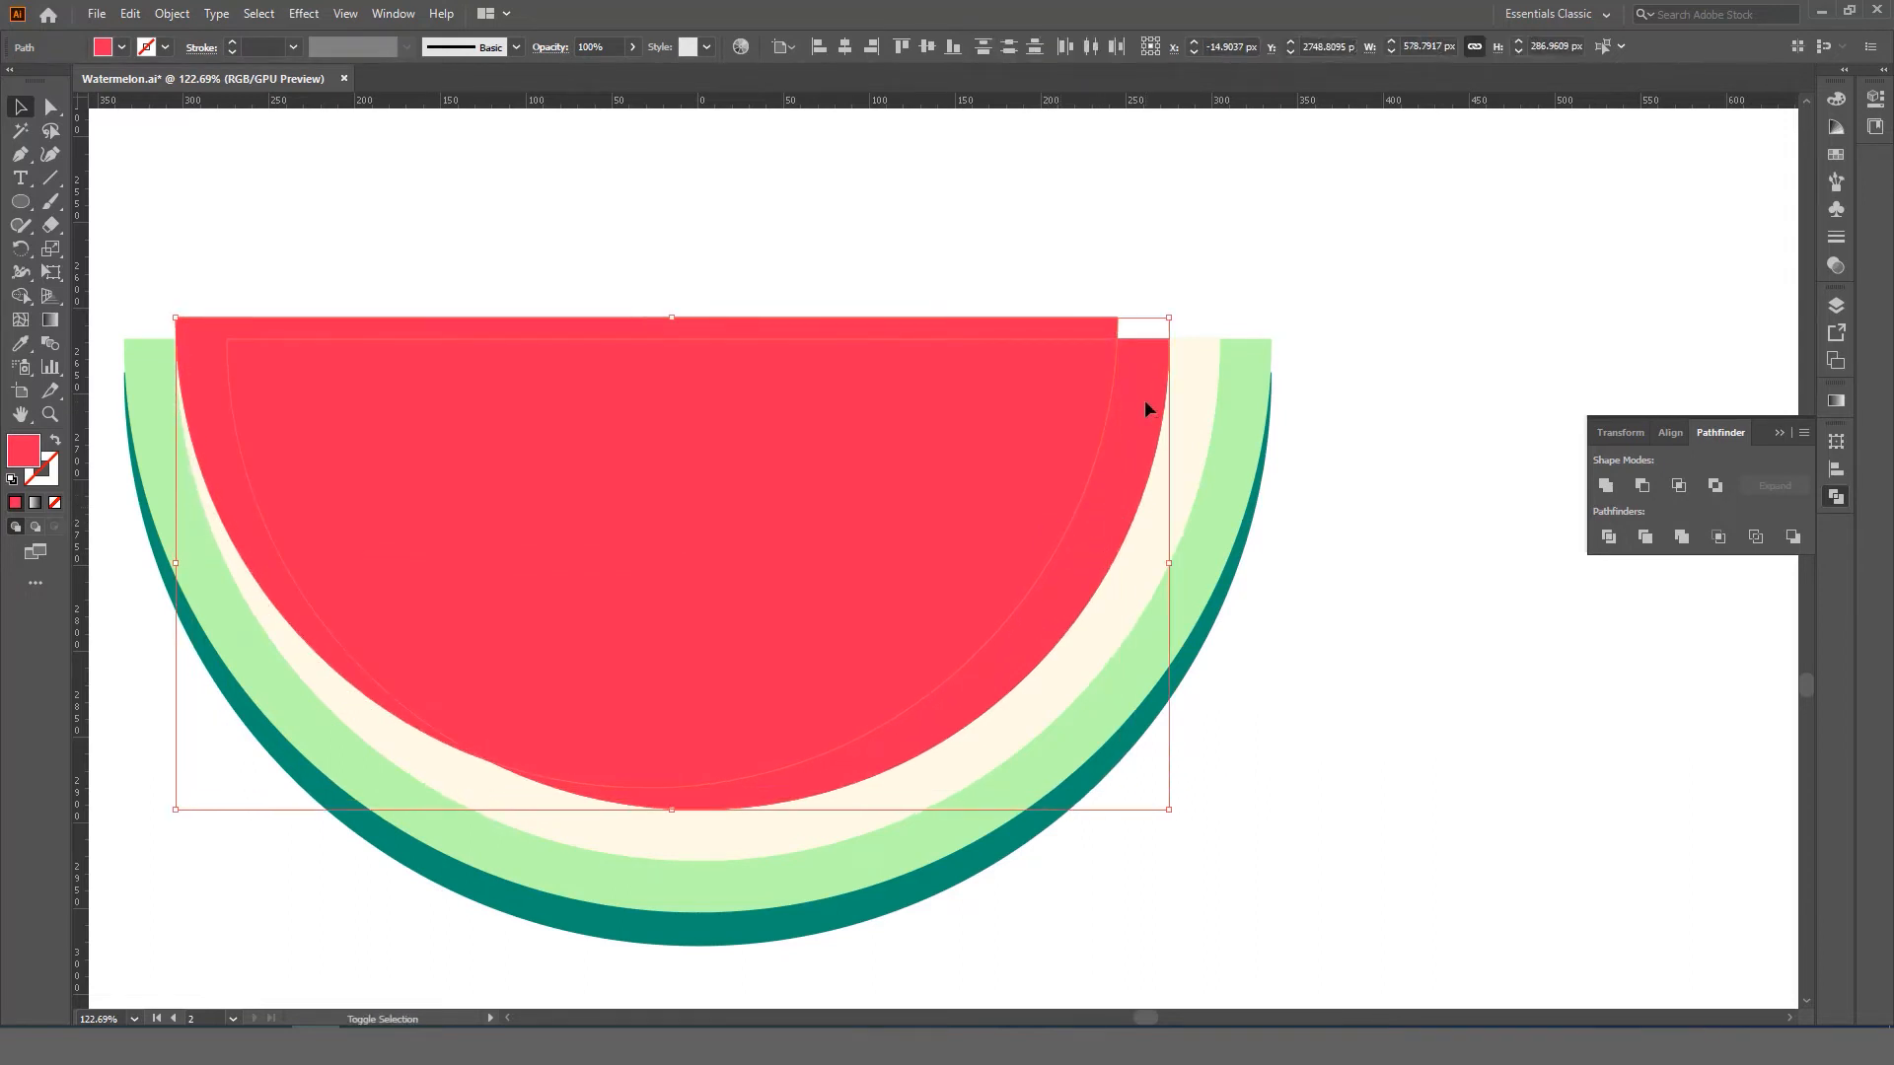
pyautogui.click(1642, 487)
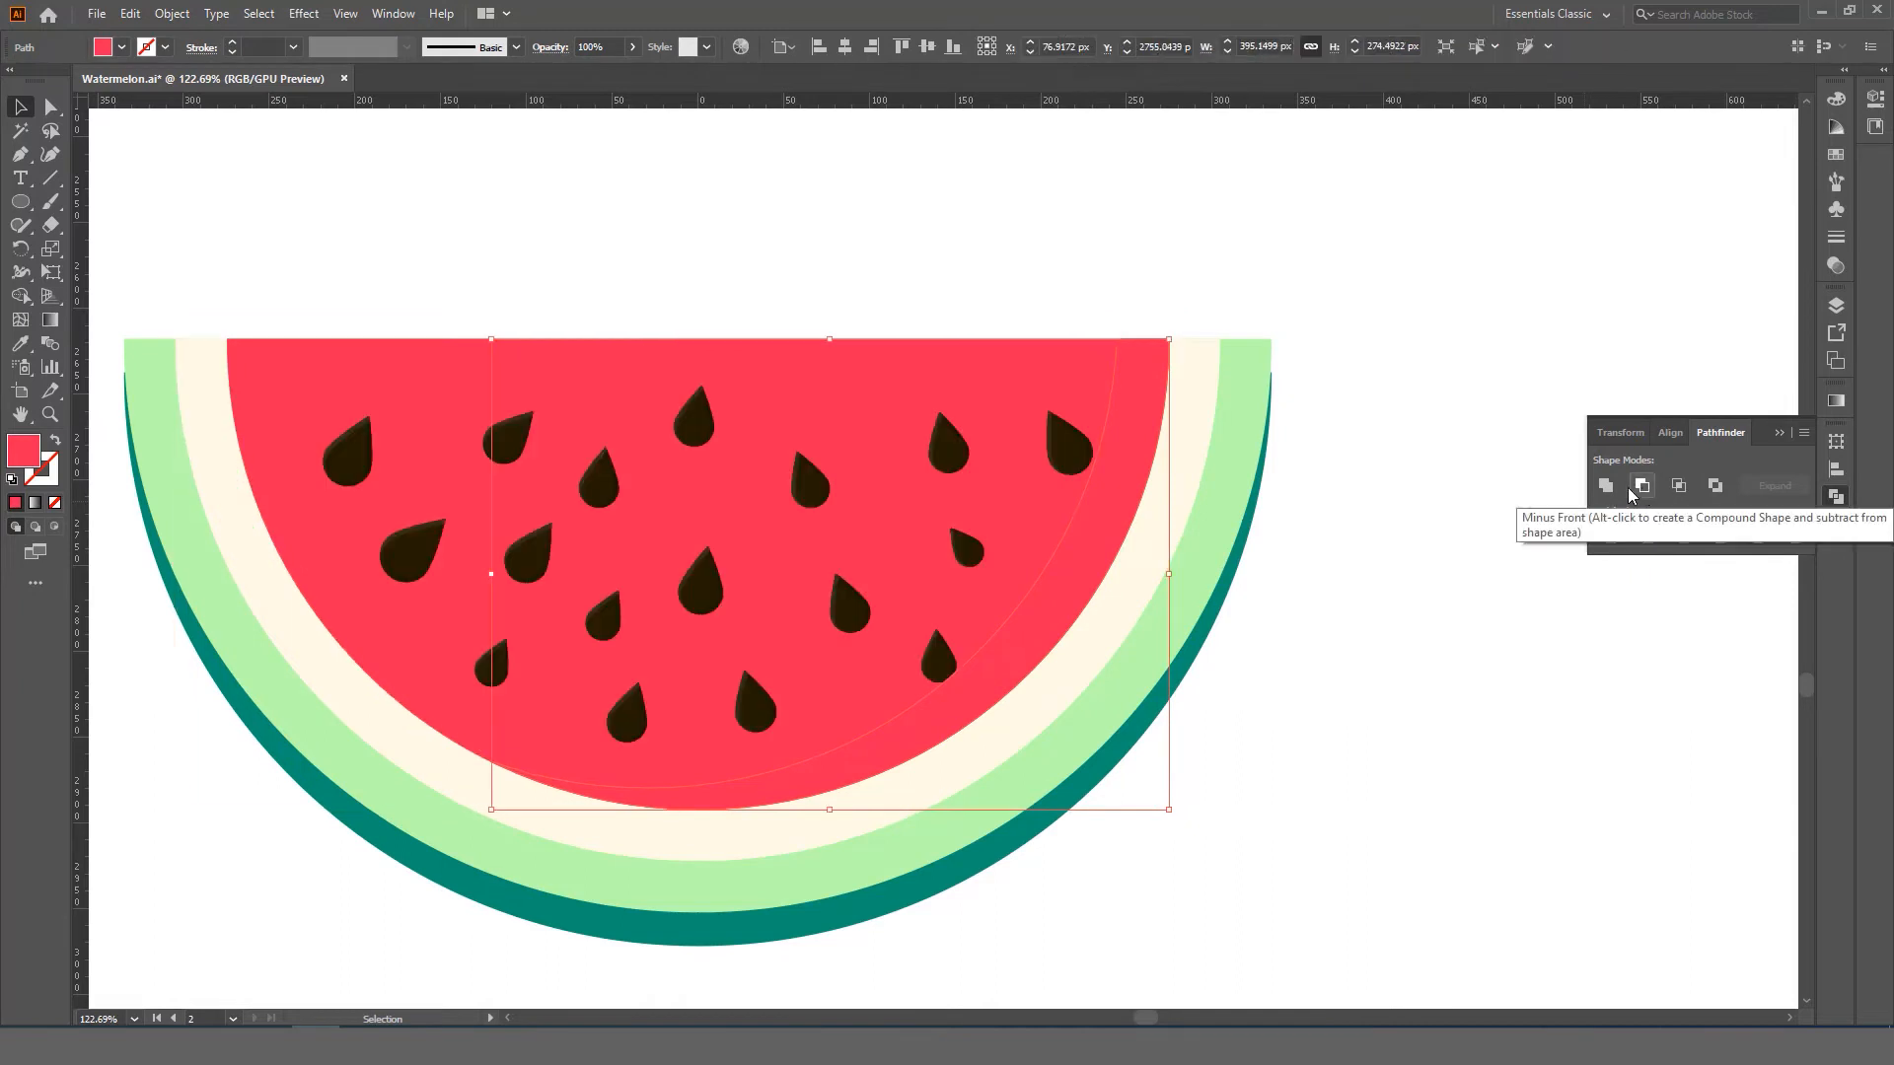
pyautogui.doubleClick(20, 451)
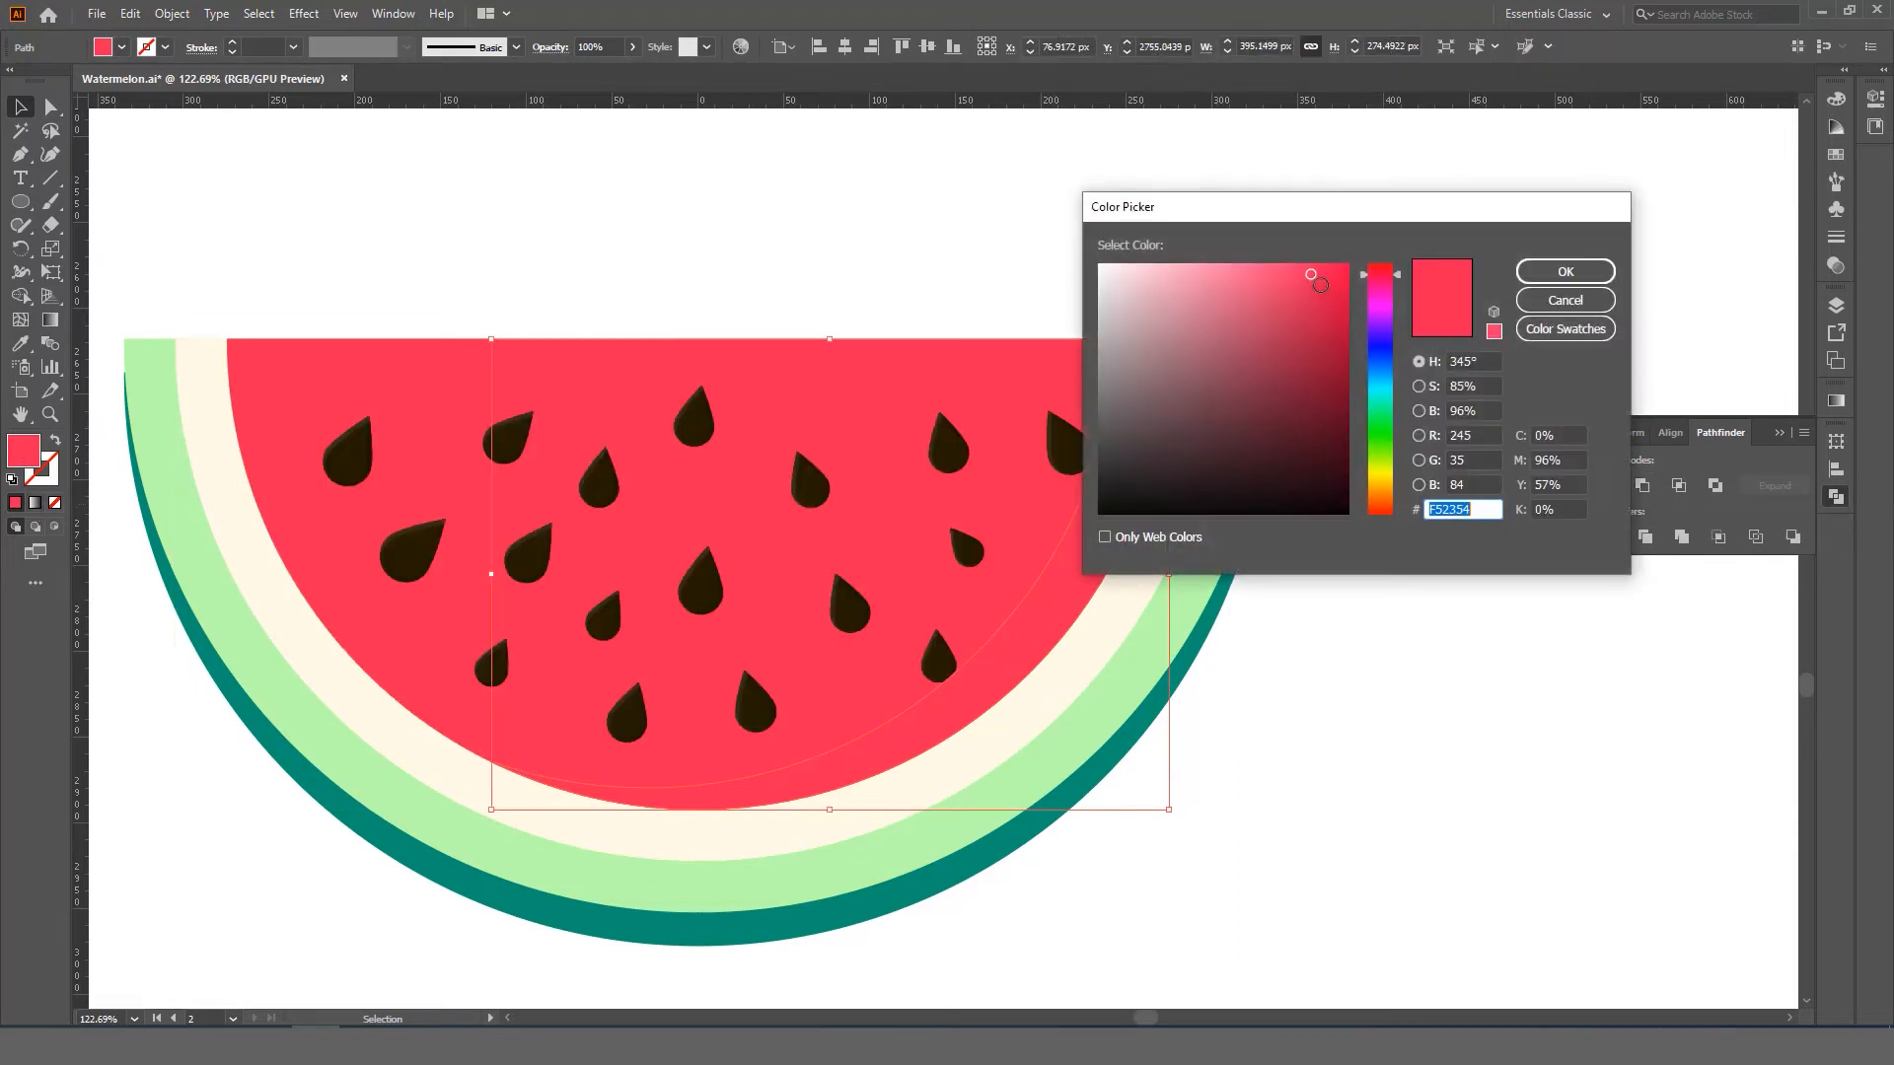
pyautogui.click(1269, 265)
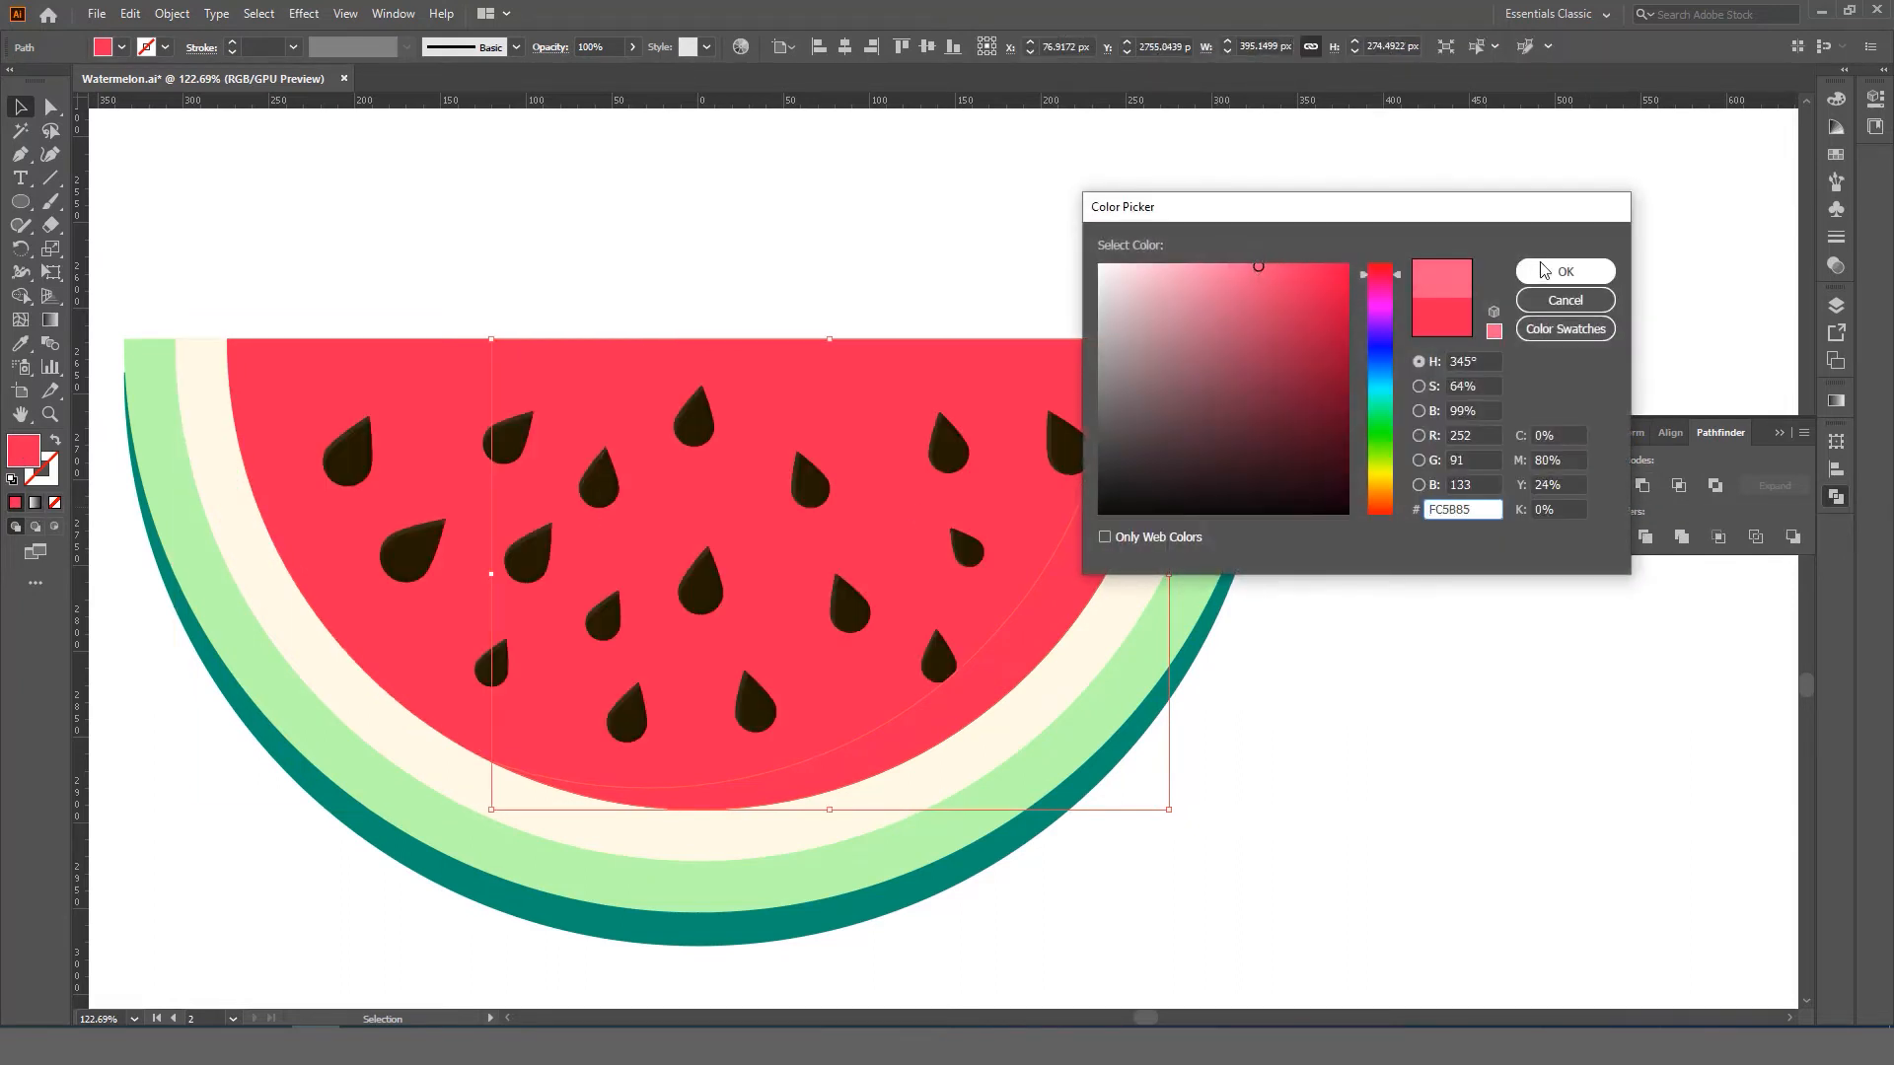
pyautogui.click(1566, 300)
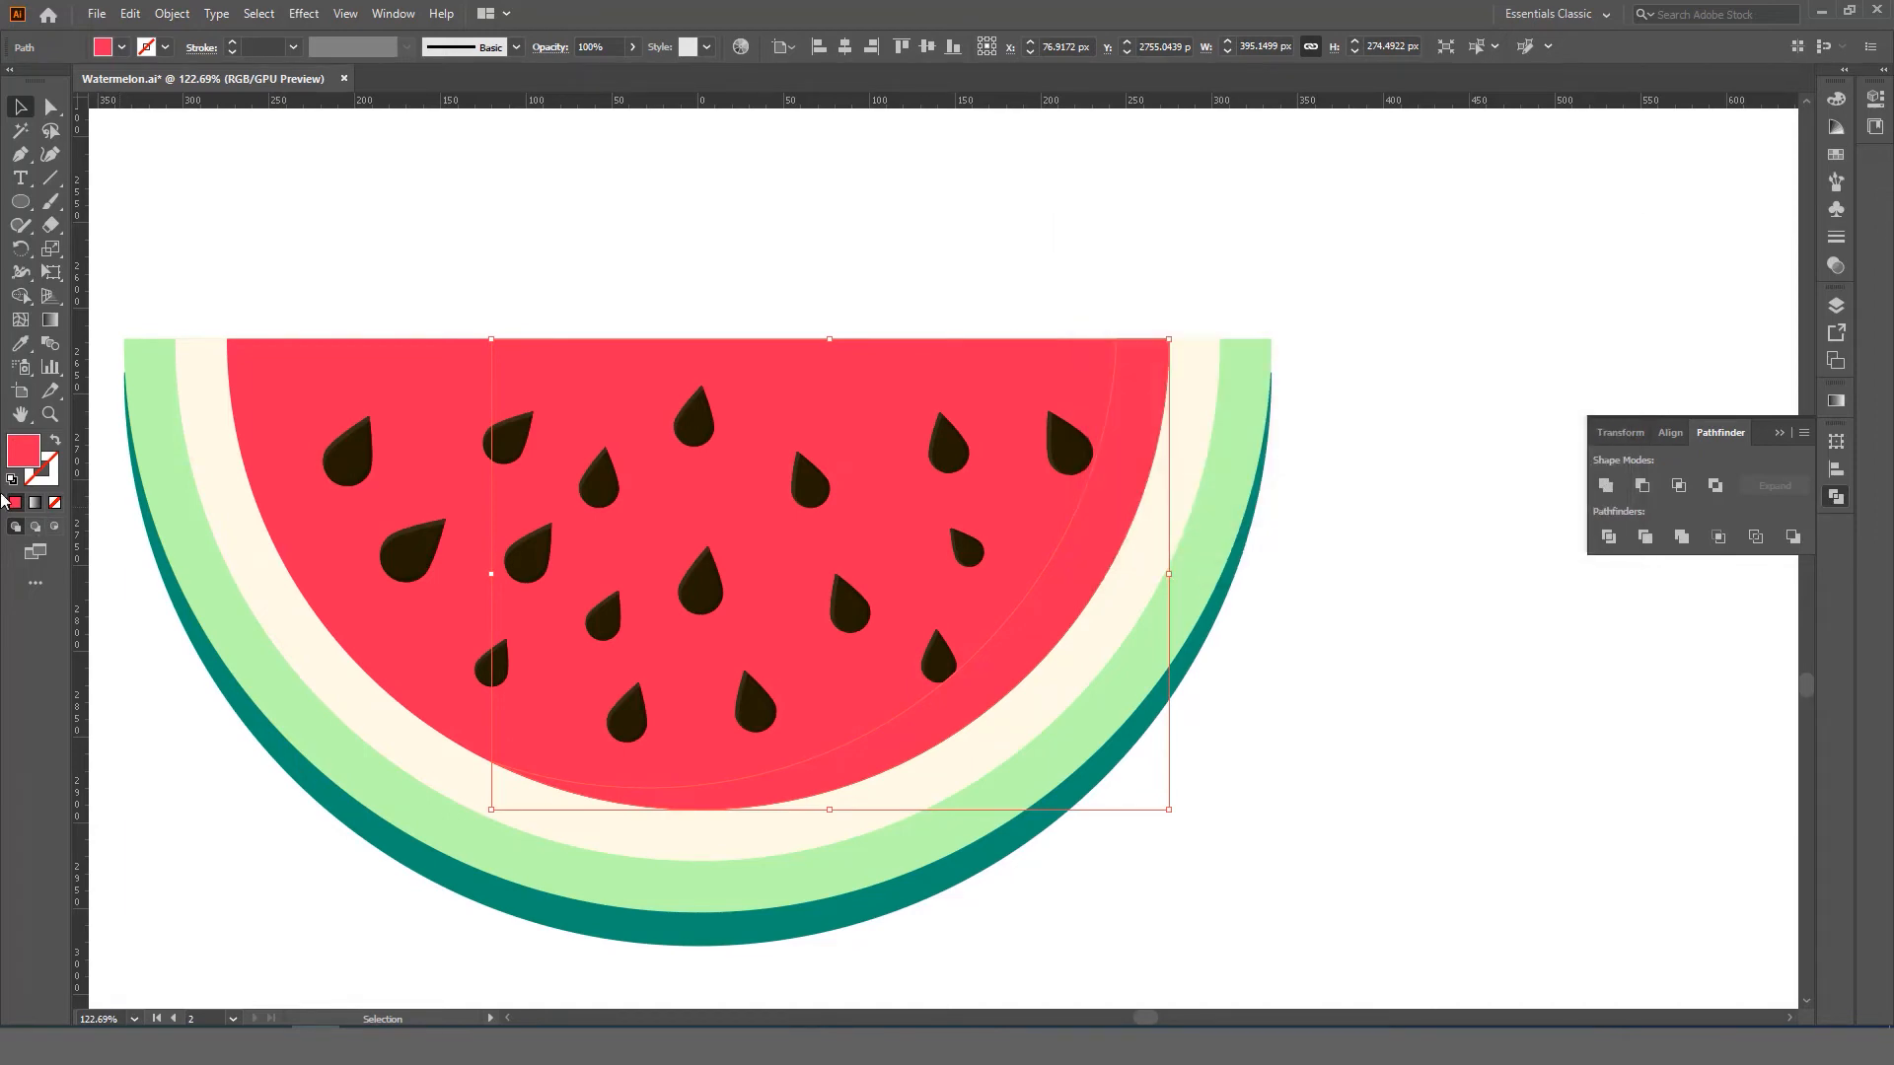
# - Fill the crescent along the flesh's lower-right edge with a muted dark crimson as a shadow, and deselect it
pyautogui.doubleClick(23, 451)
pyautogui.click(1323, 327)
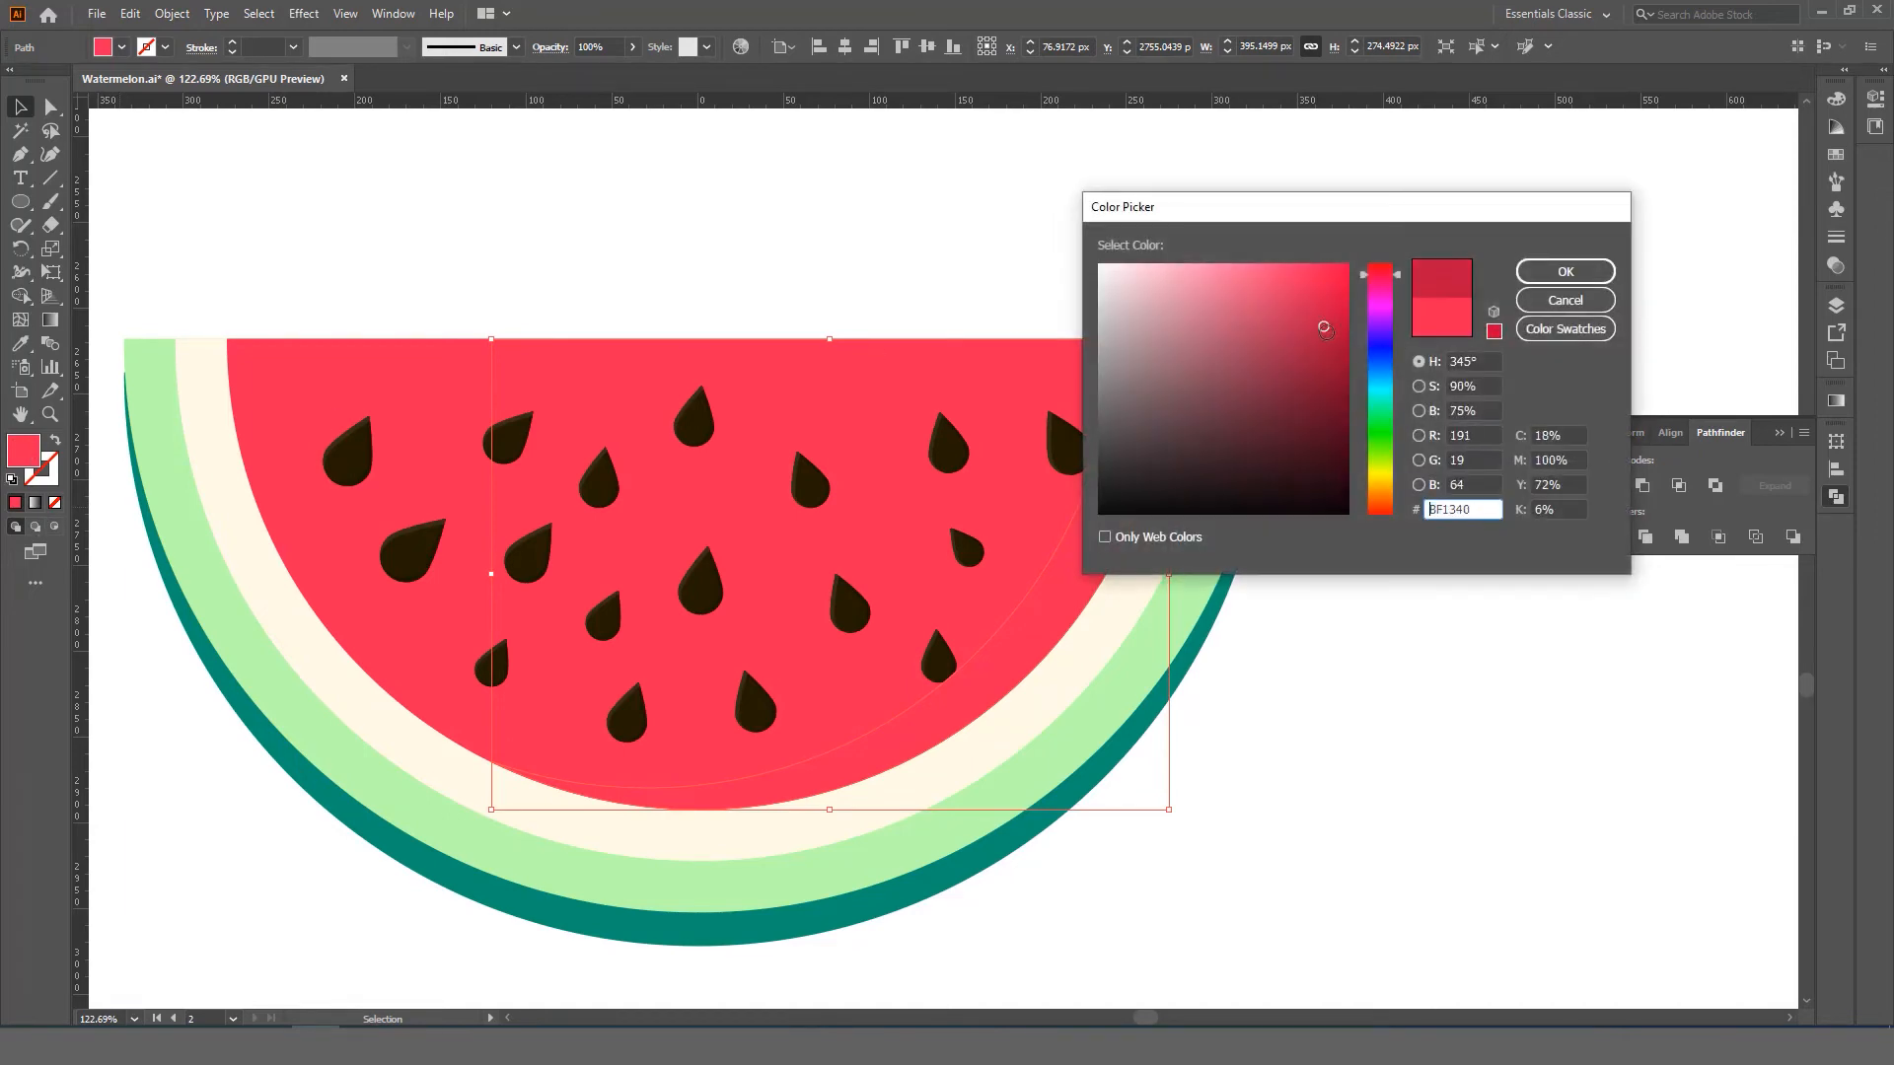
pyautogui.click(1527, 300)
pyautogui.moveTo(1196, 522); pyautogui.dragTo(1253, 527)
pyautogui.doubleClick(38, 449)
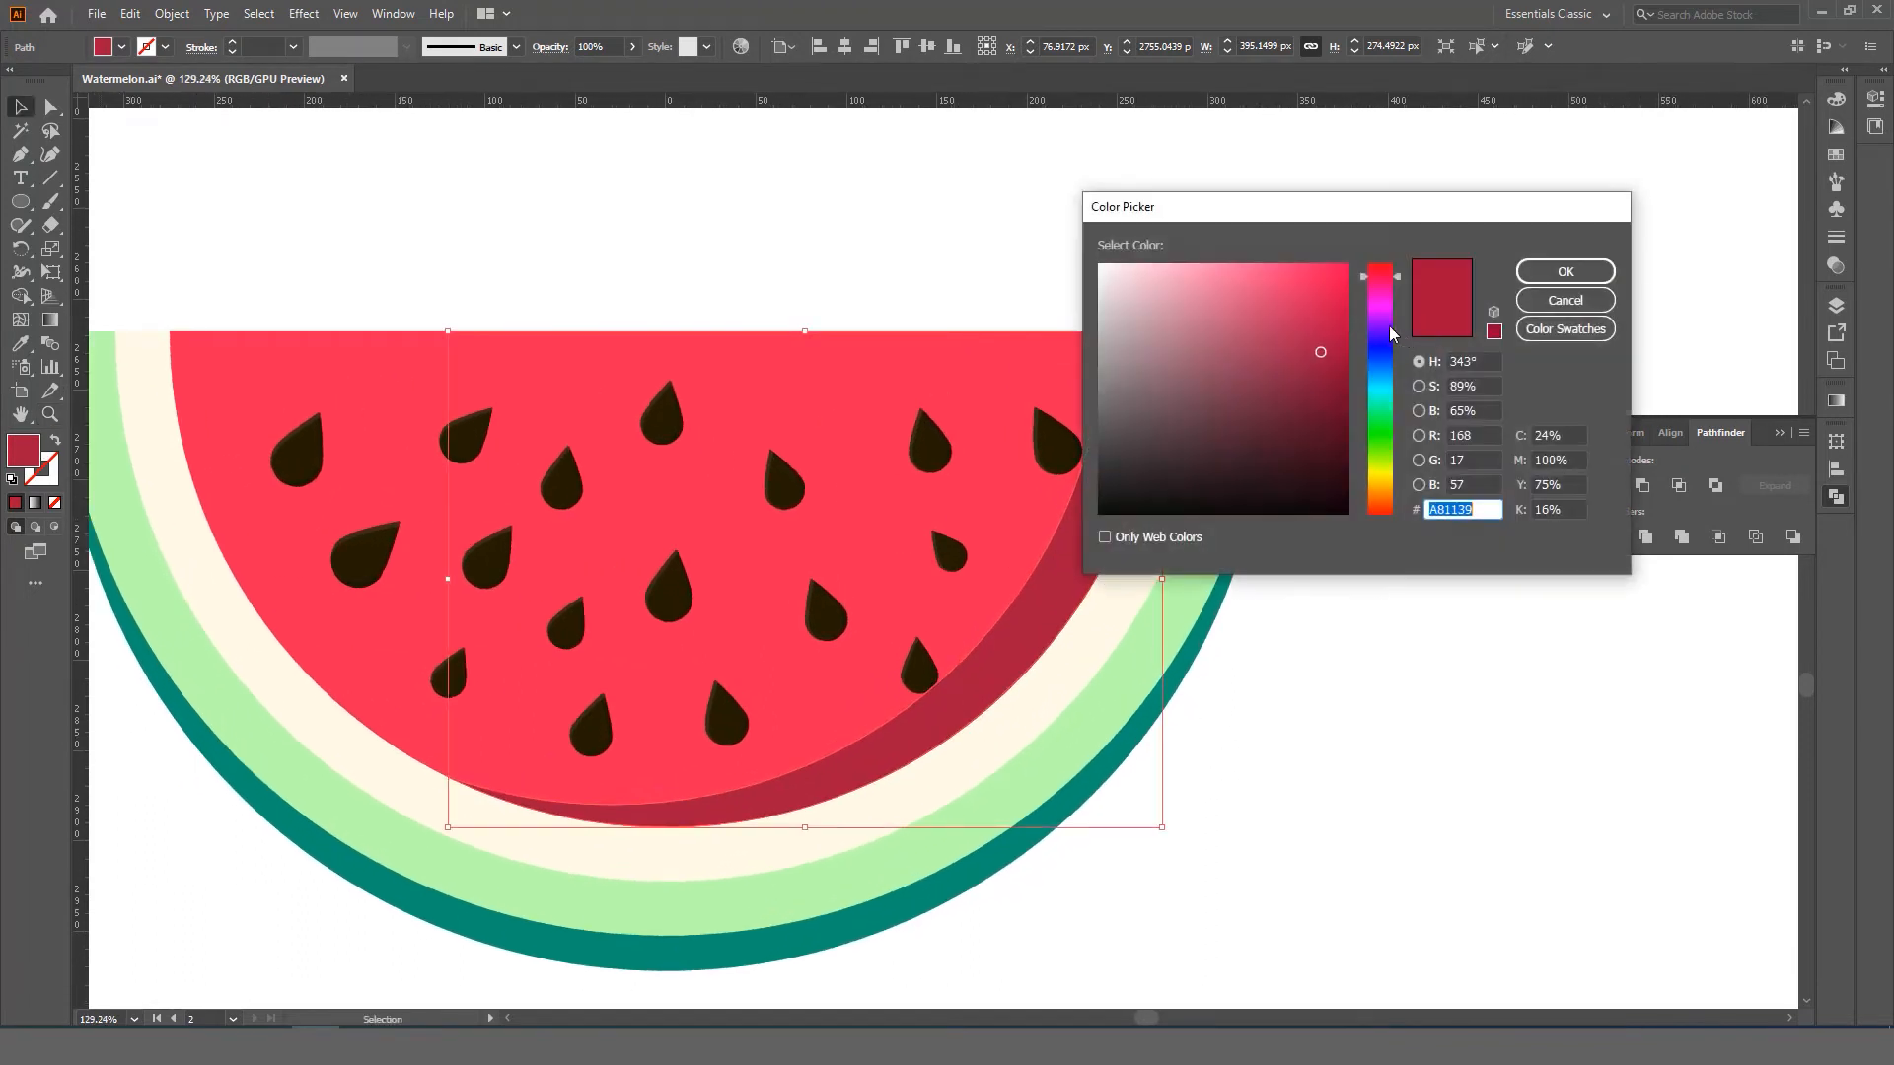
pyautogui.moveTo(1322, 334); pyautogui.dragTo(1305, 326)
pyautogui.click(1565, 271)
pyautogui.press('z')
pyautogui.moveTo(1138, 512); pyautogui.dragTo(1077, 597)
pyautogui.hotkey('ctrl', 'shift', 'a')
pyautogui.press('v')
# - Copy the original red flesh shape and paste two more copies in place over the seeds and shadow
pyautogui.click(662, 407)
pyautogui.press('z')
pyautogui.moveTo(653, 399); pyautogui.dragTo(588, 429)
pyautogui.moveTo(587, 429); pyautogui.dragTo(604, 418)
pyautogui.moveTo(455, 367); pyautogui.dragTo(446, 358)
pyautogui.press('v')
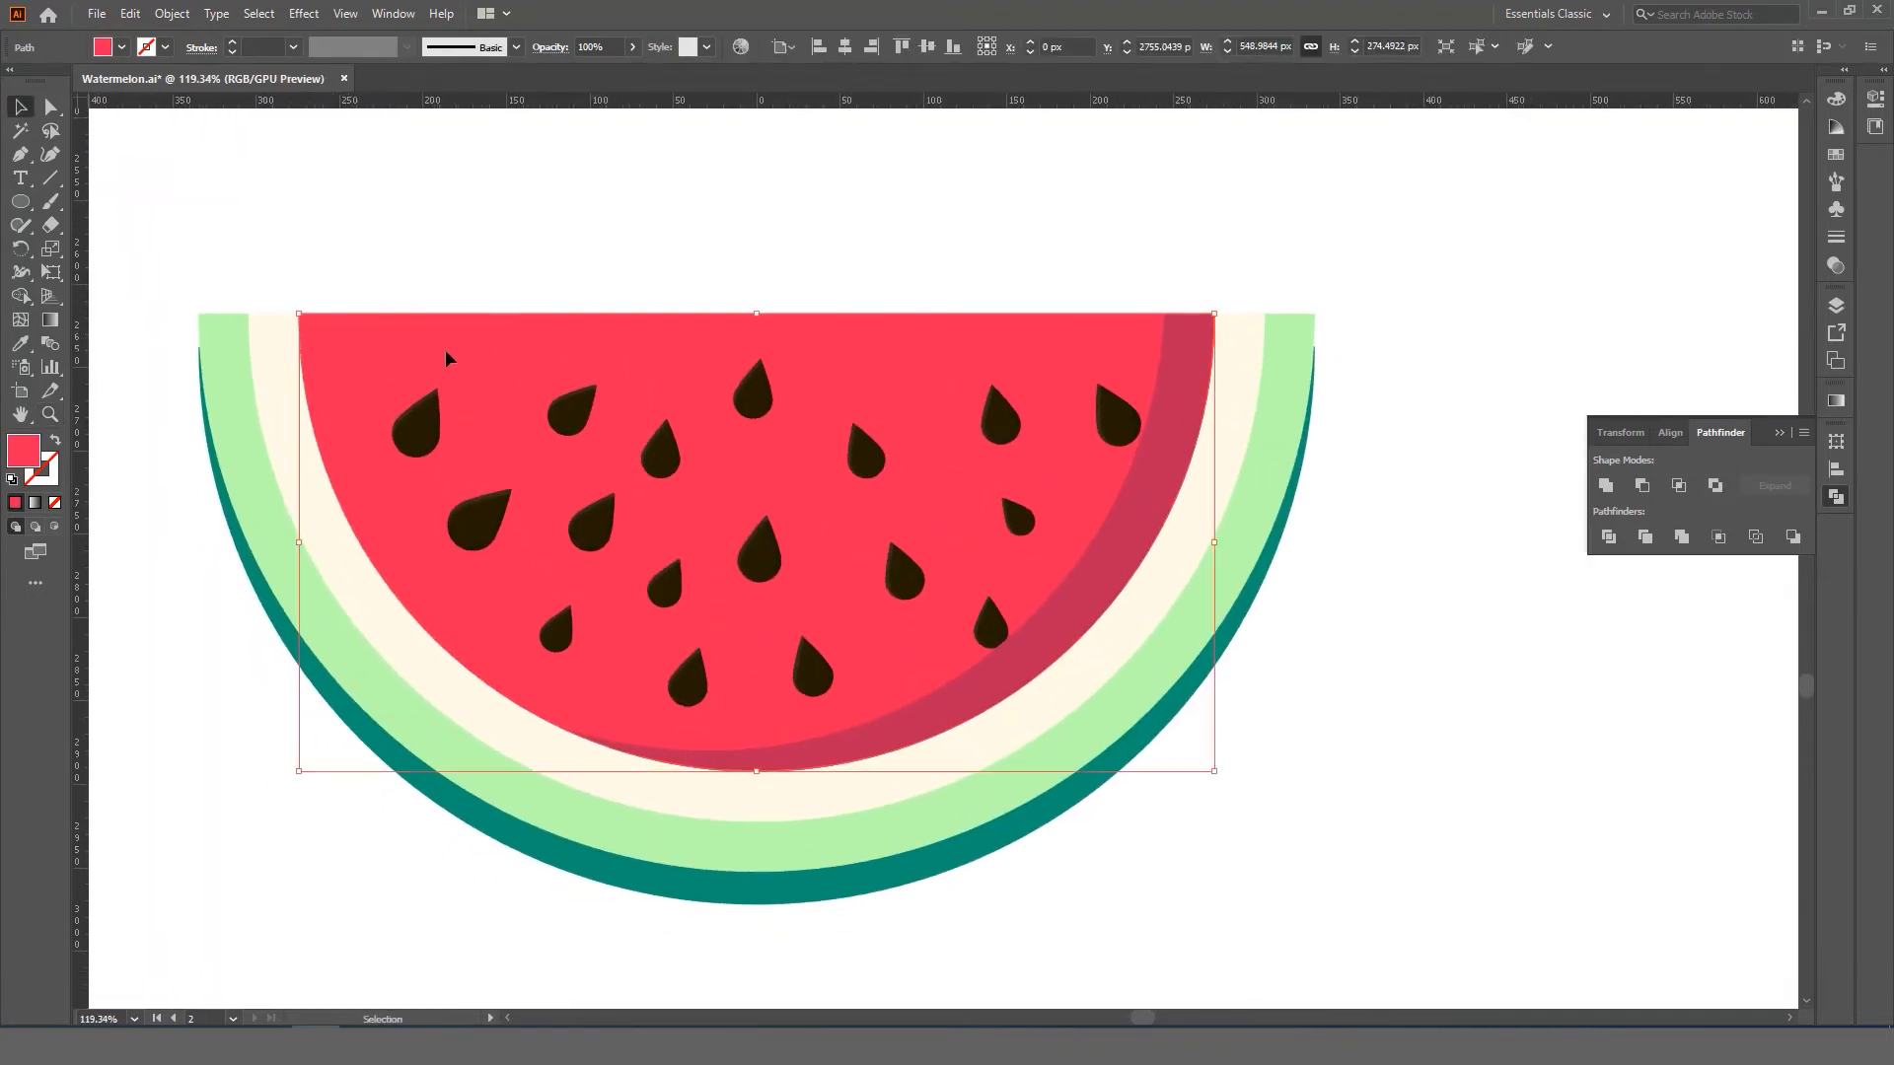
pyautogui.click(131, 14)
pyautogui.click(162, 107)
pyautogui.click(131, 13)
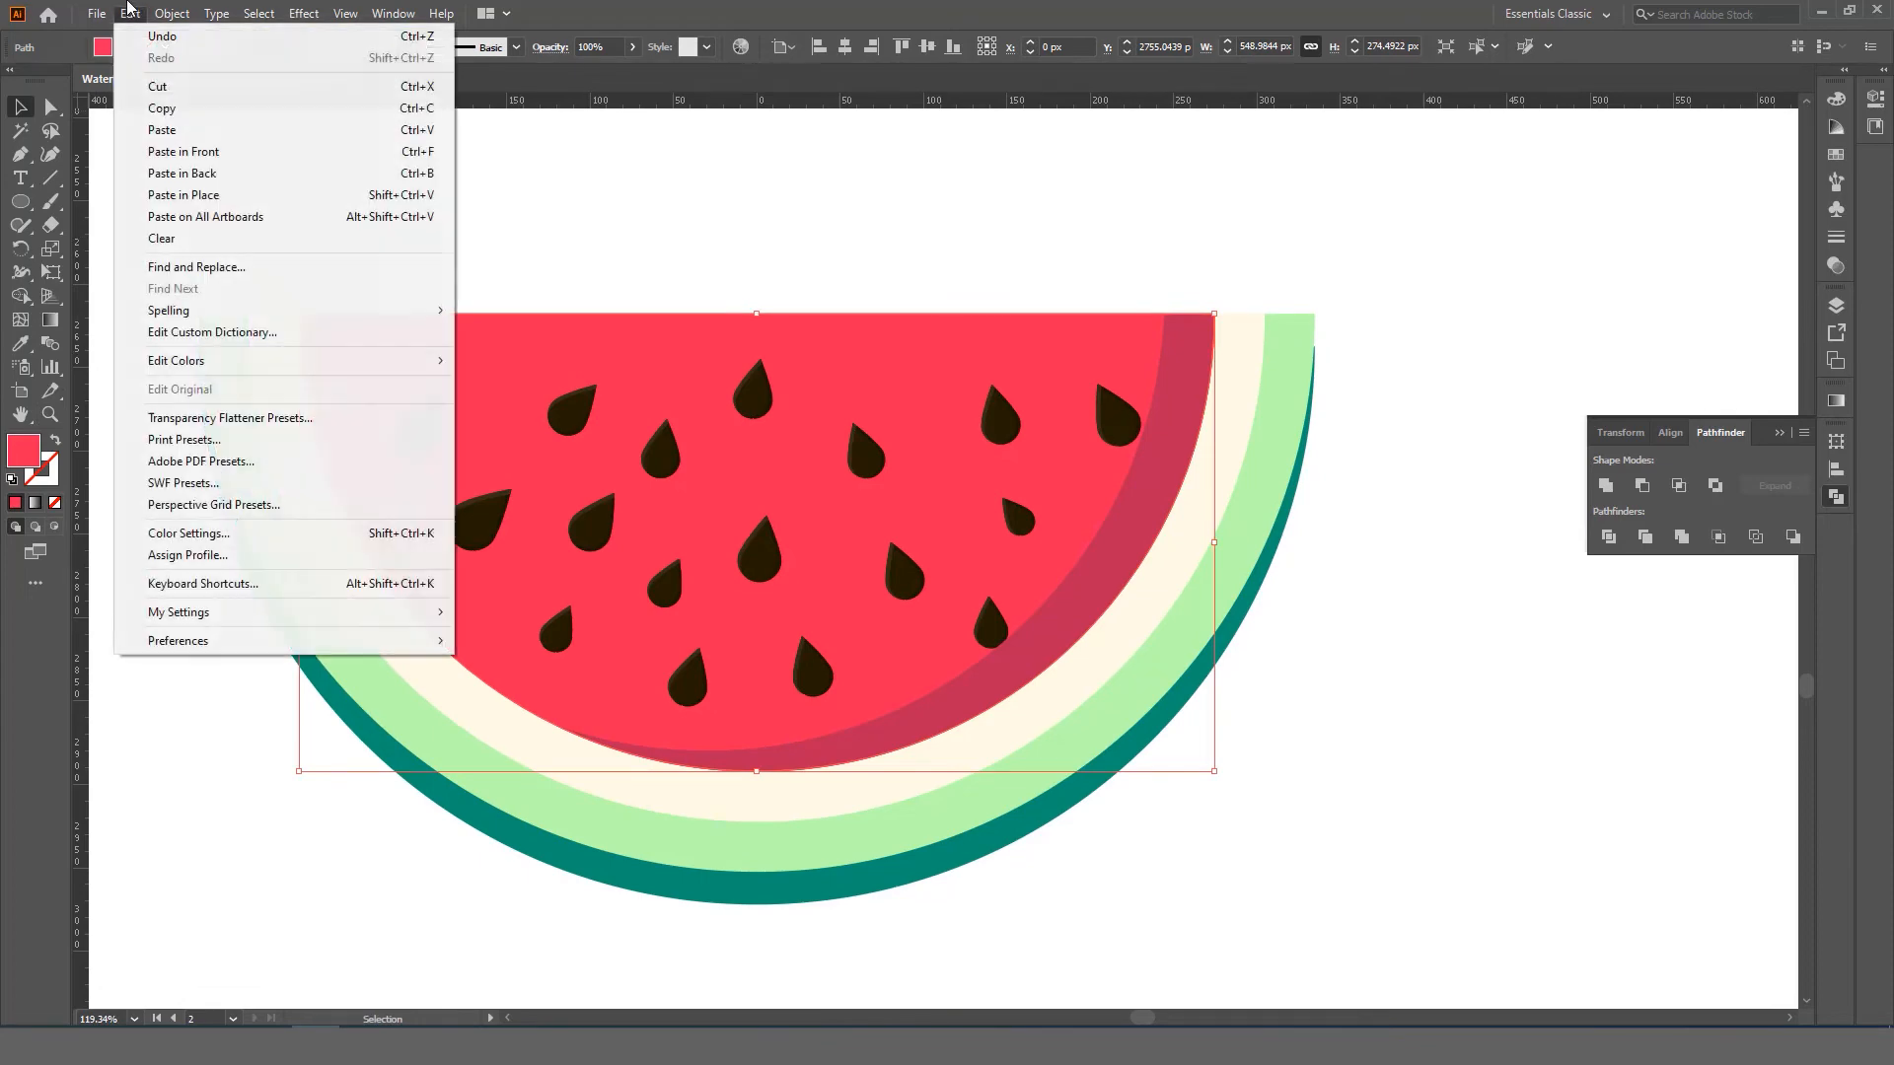
pyautogui.click(202, 195)
pyautogui.click(131, 13)
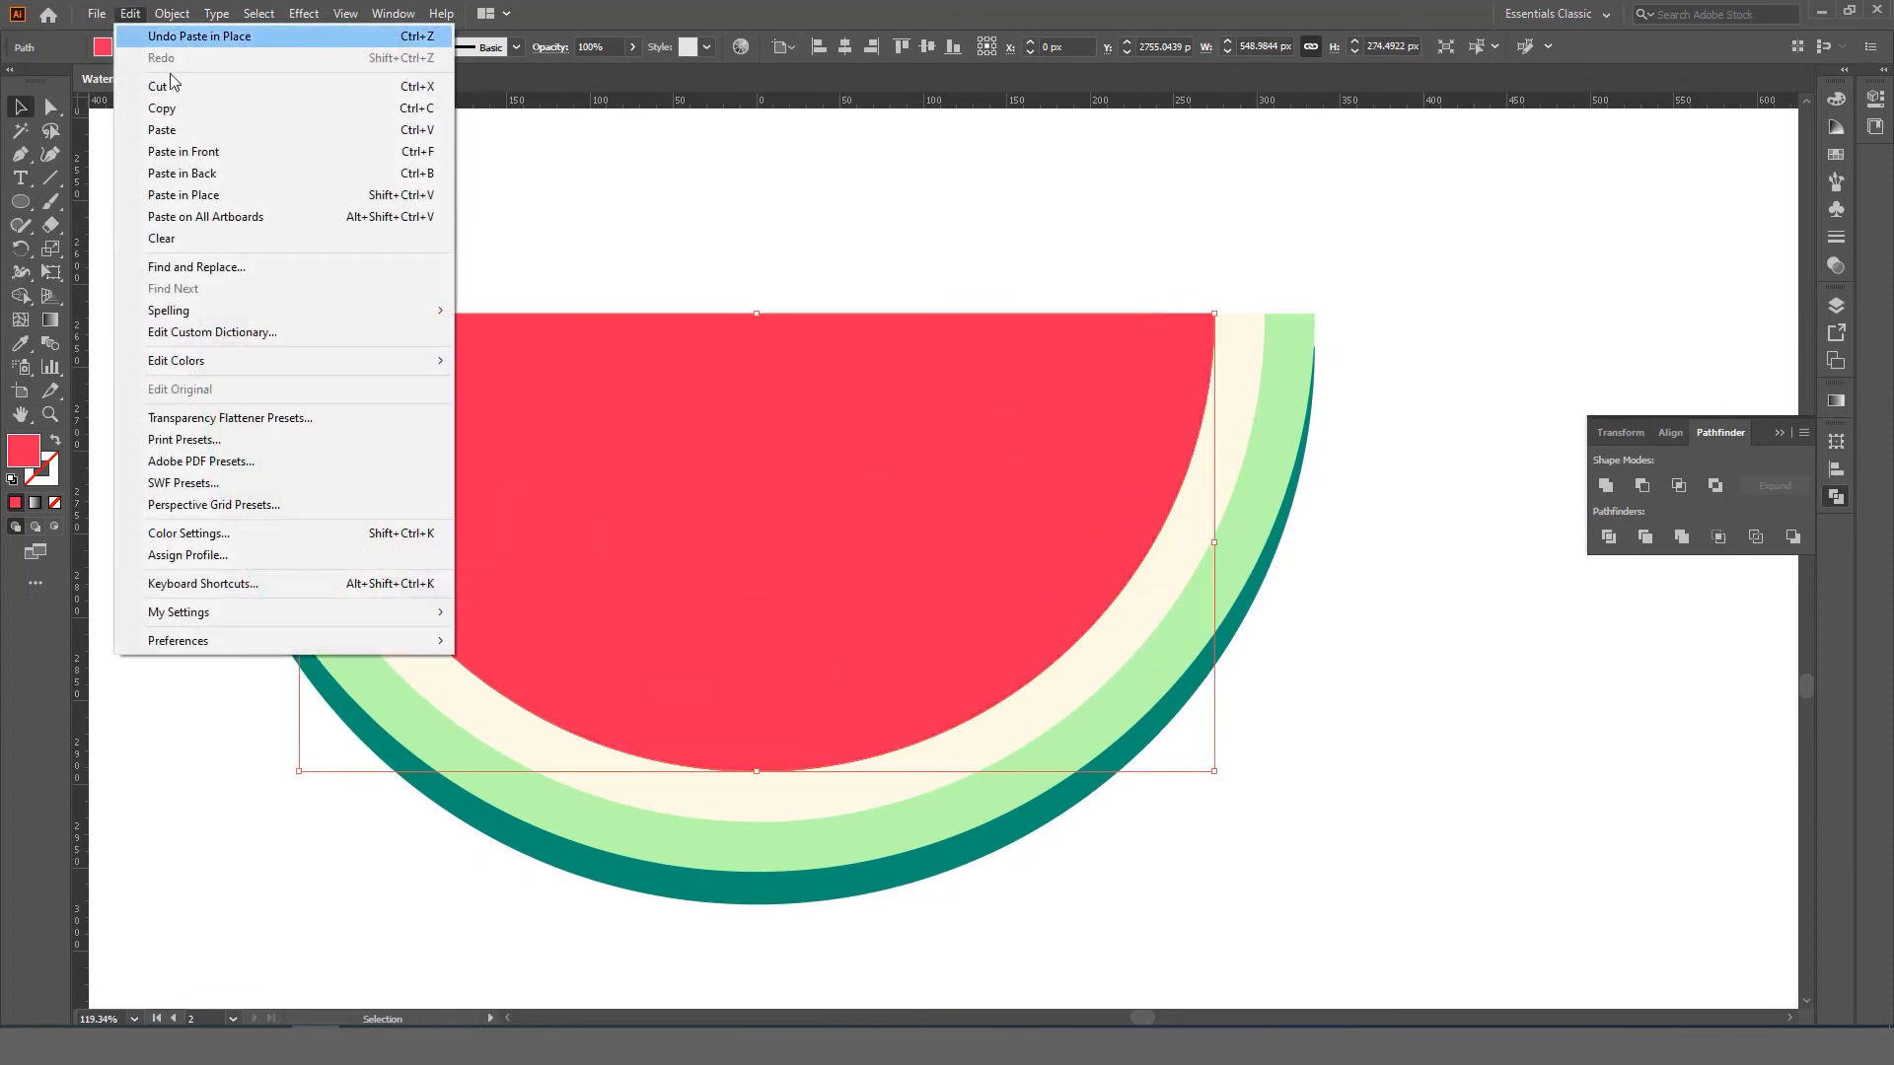
pyautogui.click(203, 194)
pyautogui.scroll(2, 380, 336)
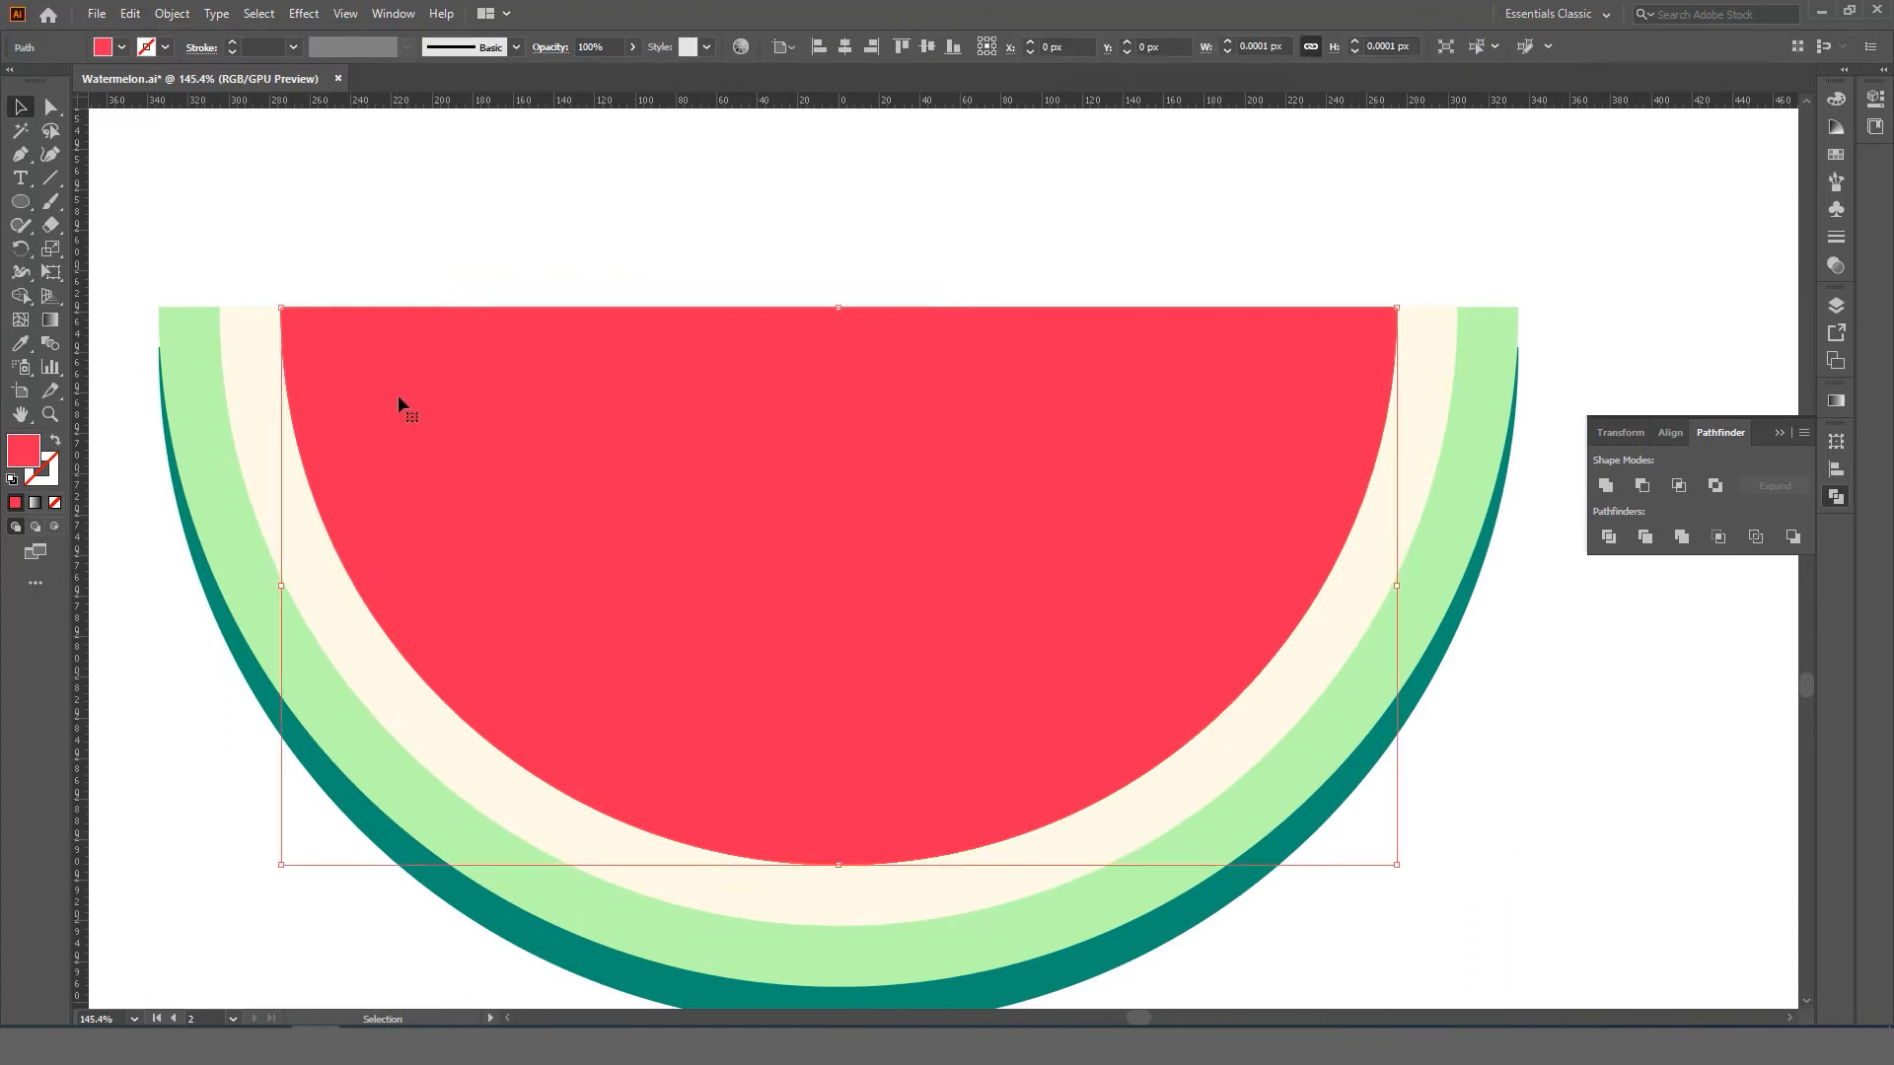
# - Shift the top flesh copy down-right, enlarge it to about 577 px wide, and subtract it from the other copy with Minus Front
pyautogui.moveTo(403, 401); pyautogui.dragTo(420, 421)
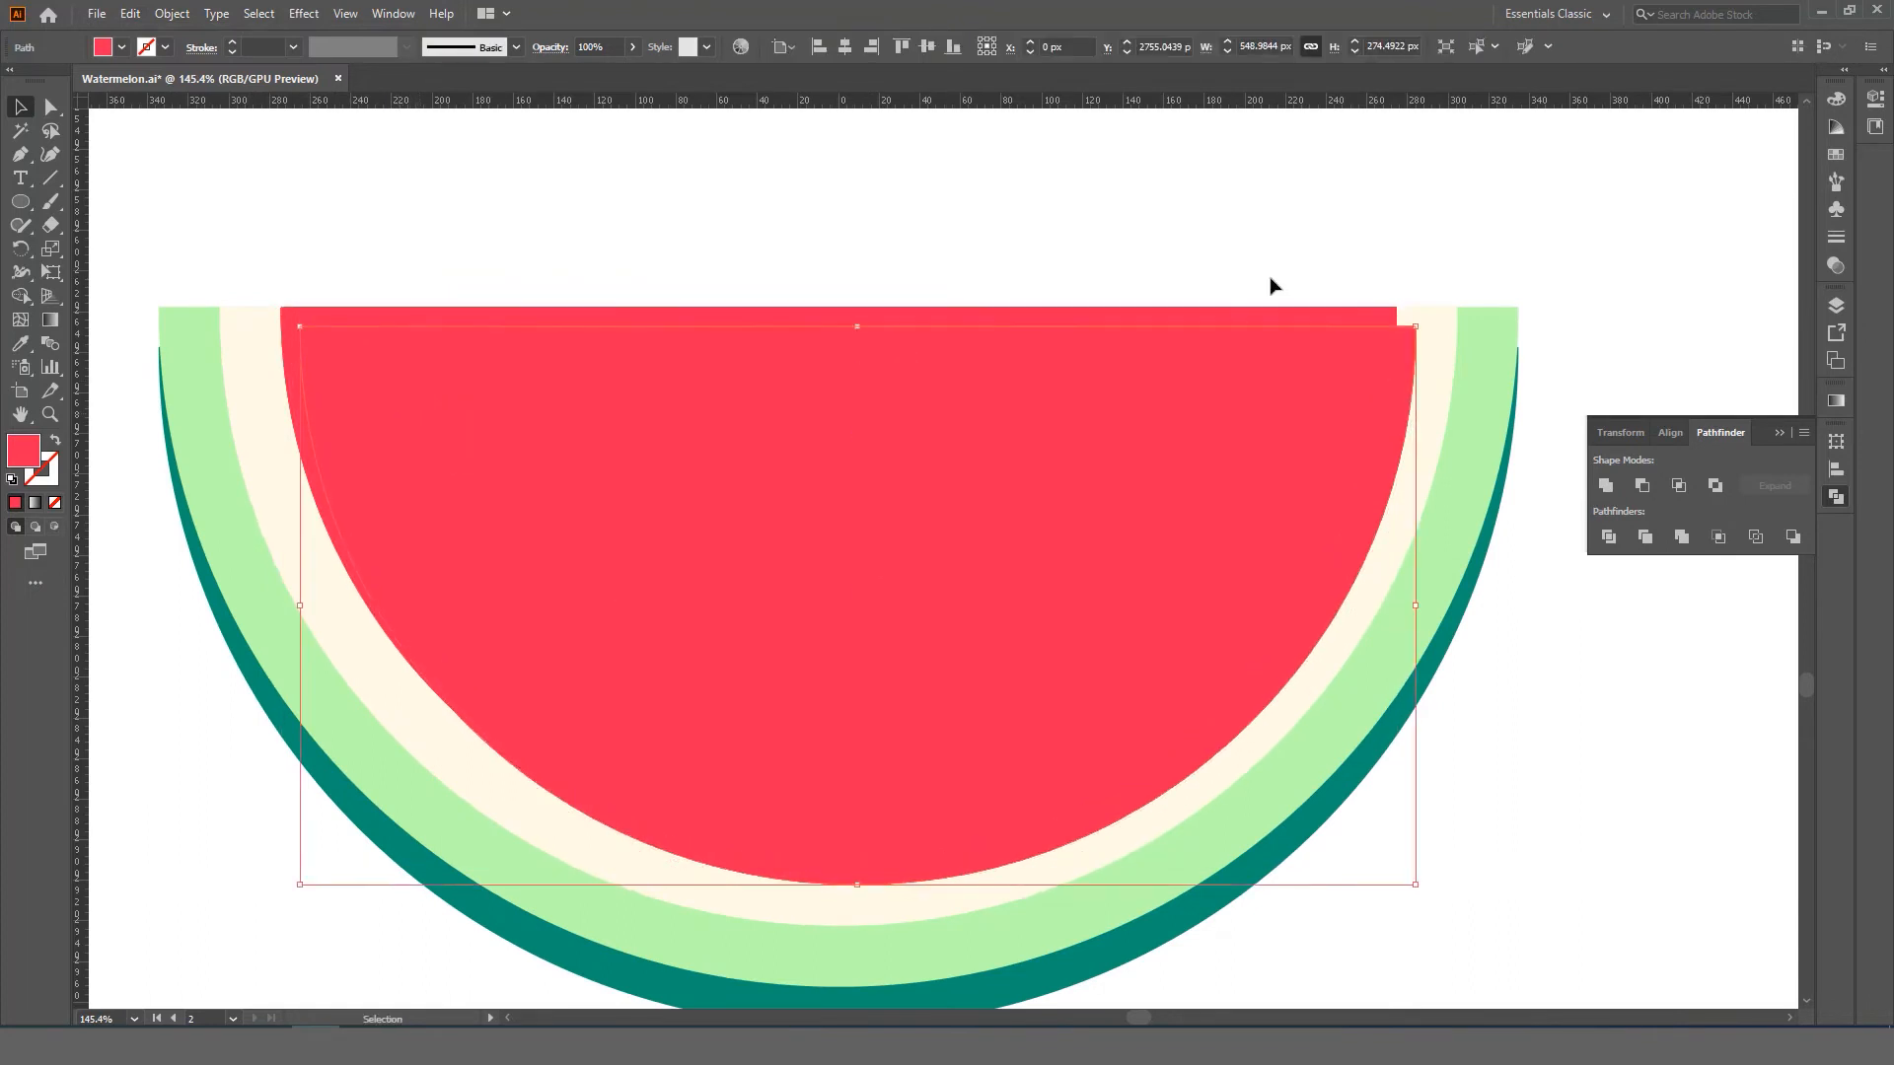
pyautogui.moveTo(1417, 328); pyautogui.dragTo(1472, 299)
pyautogui.moveTo(1158, 437); pyautogui.dragTo(1168, 467)
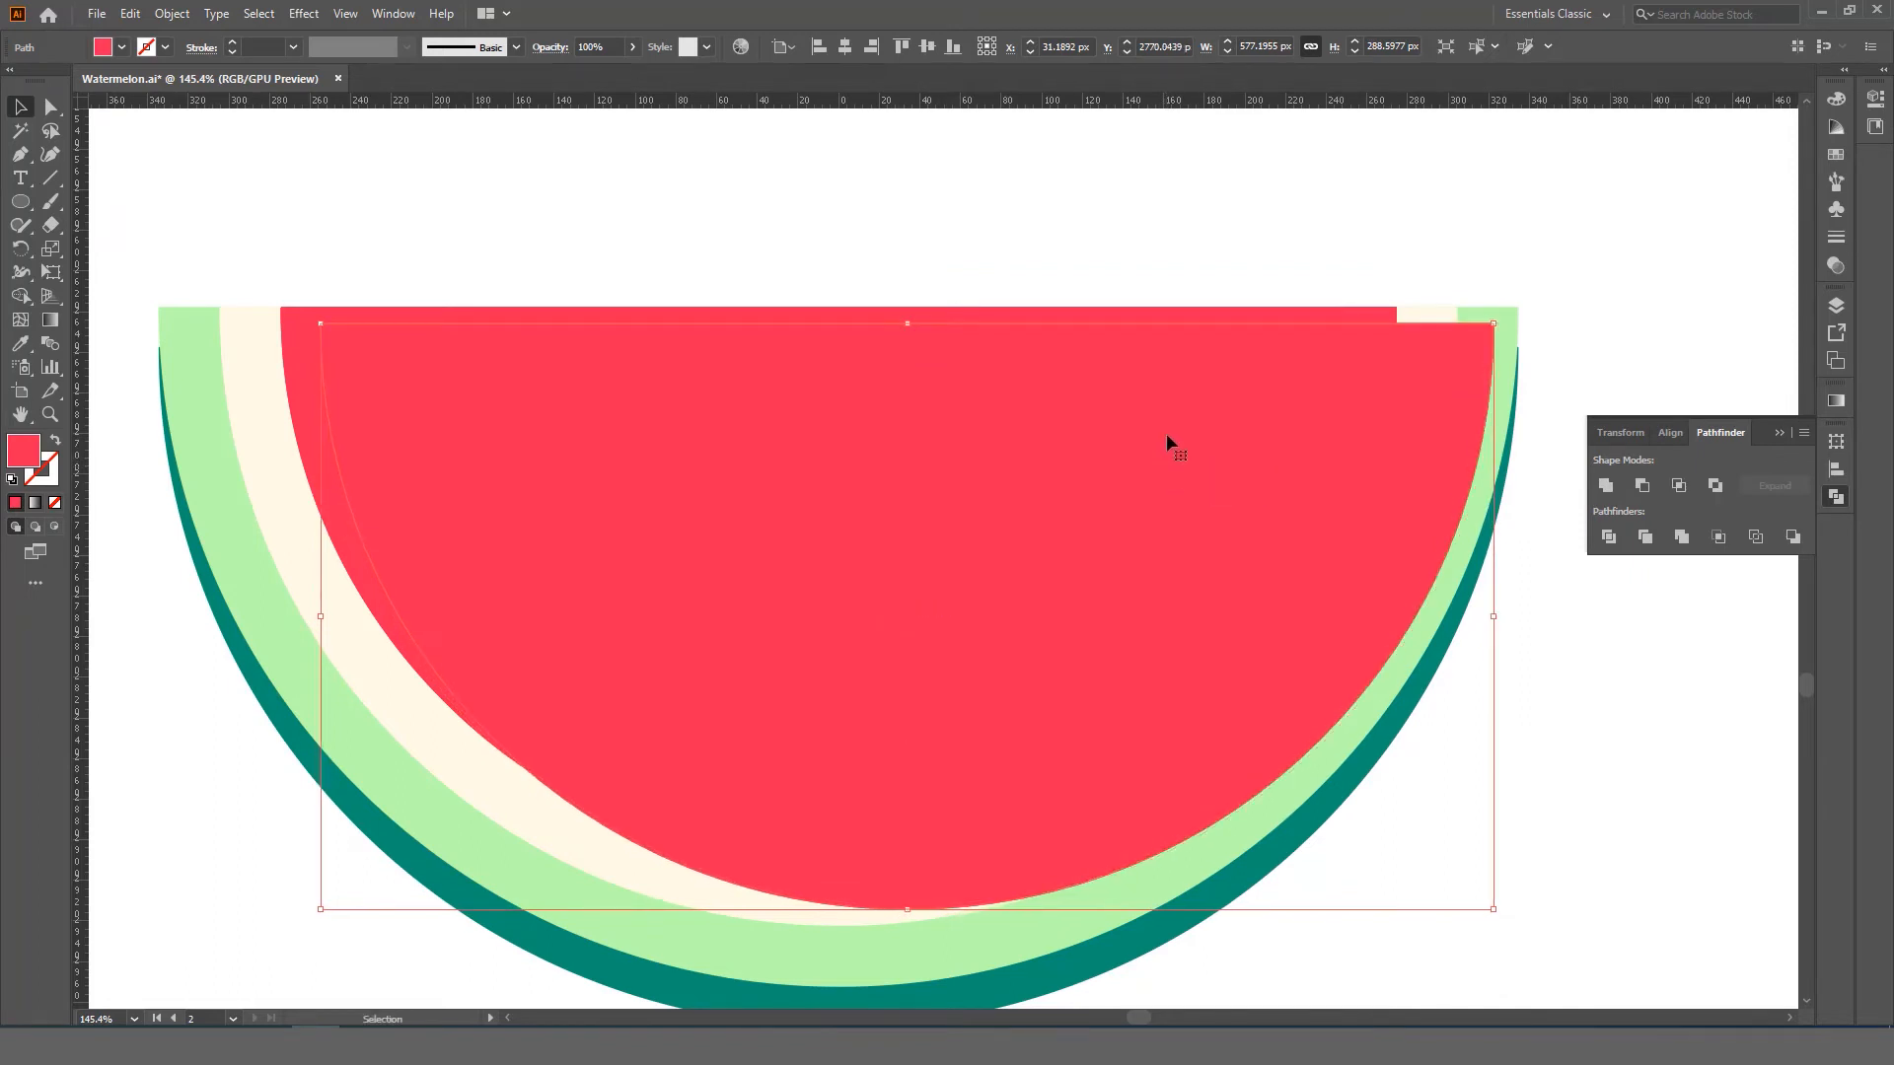
pyautogui.keyDown('shift'); pyautogui.click(419, 321); pyautogui.keyUp('shift')
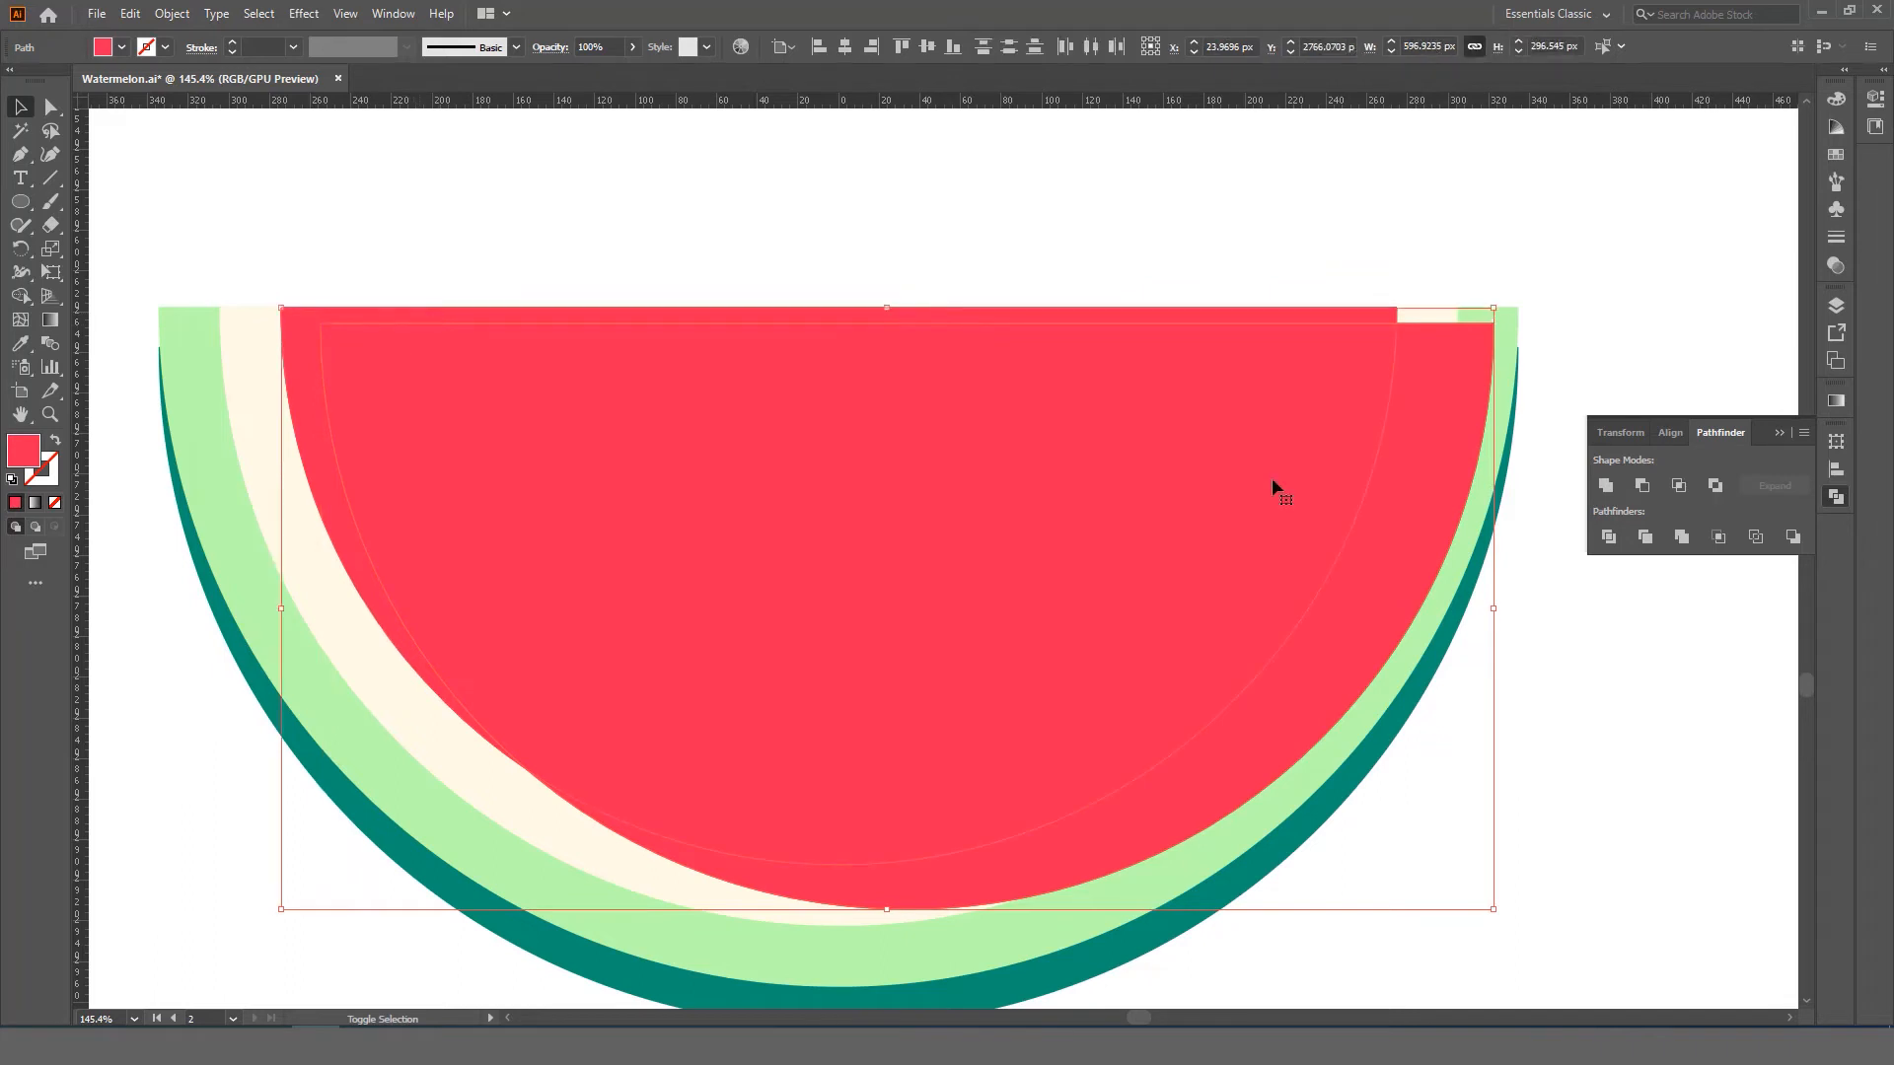
pyautogui.click(1643, 486)
# - Fill the remaining strip along the flesh's top and left edges with light pink F9537F as a highlight, and deselect it
pyautogui.doubleClick(24, 450)
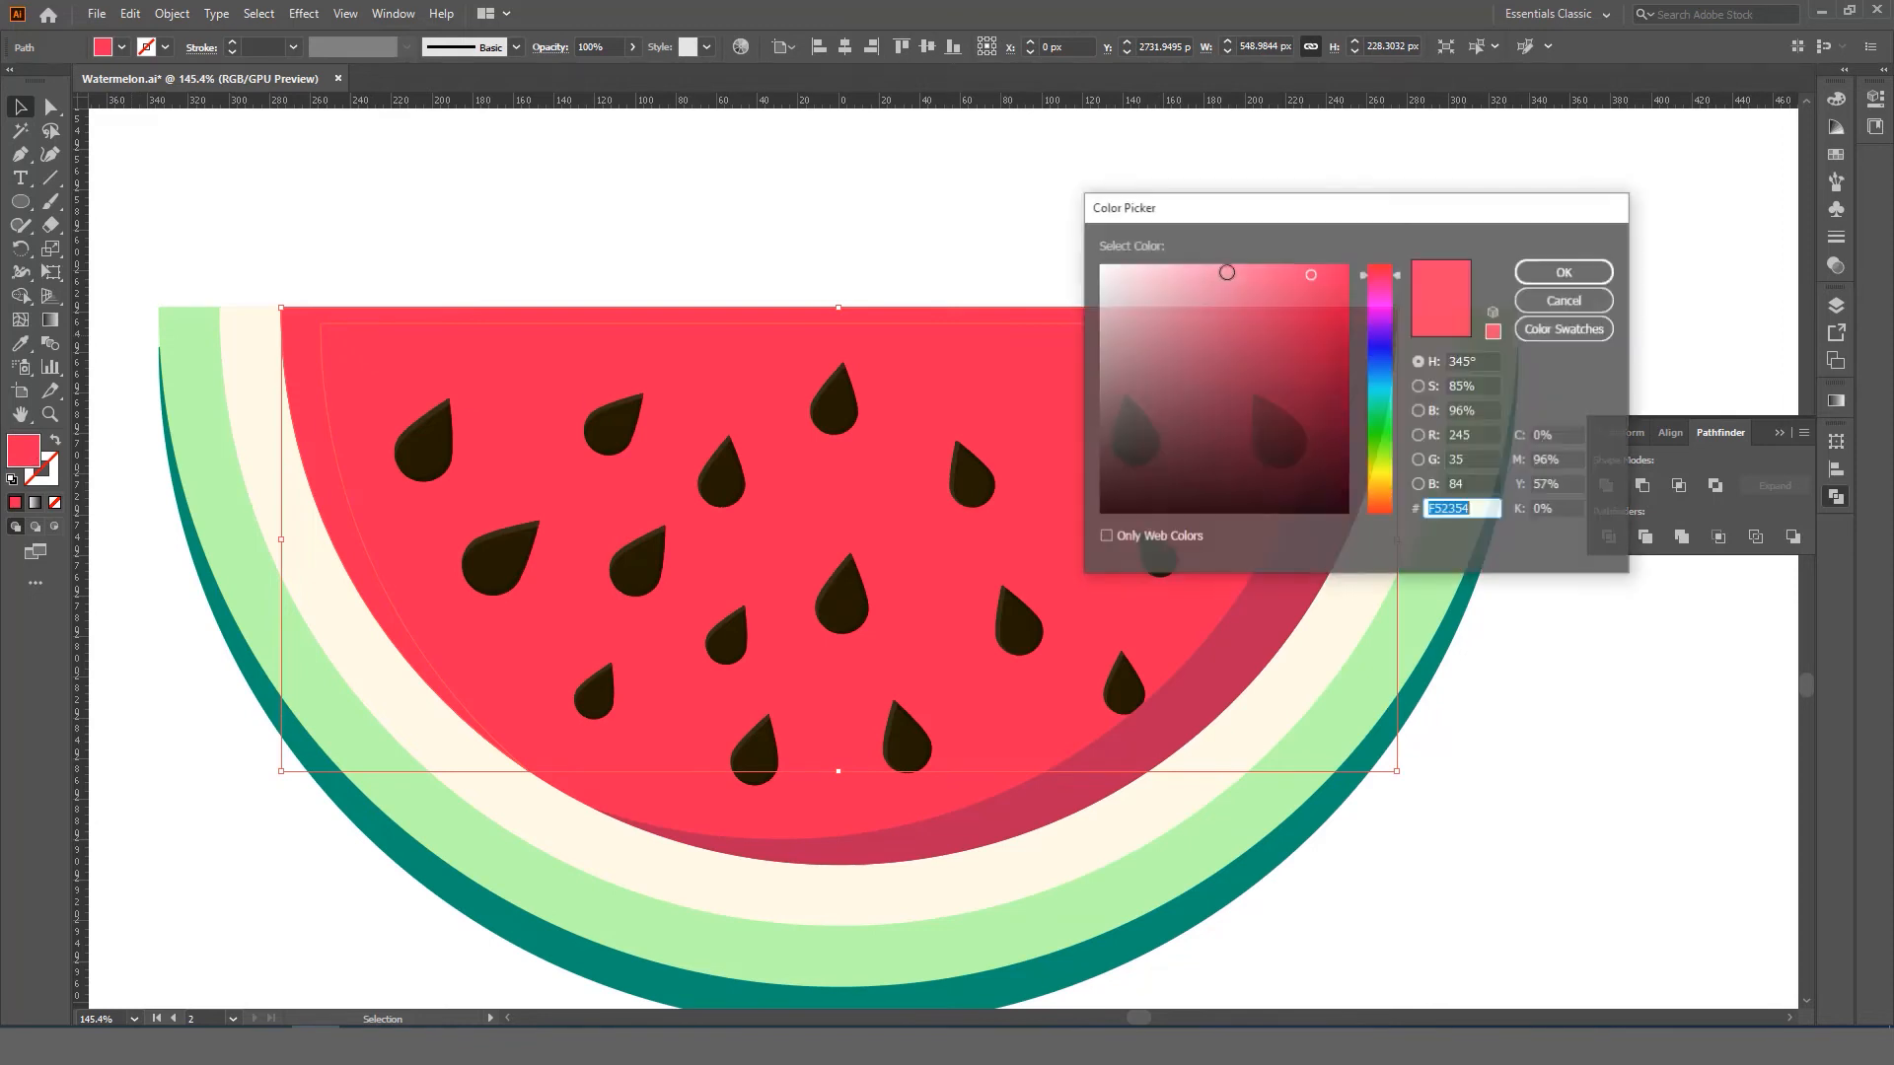
pyautogui.click(1267, 270)
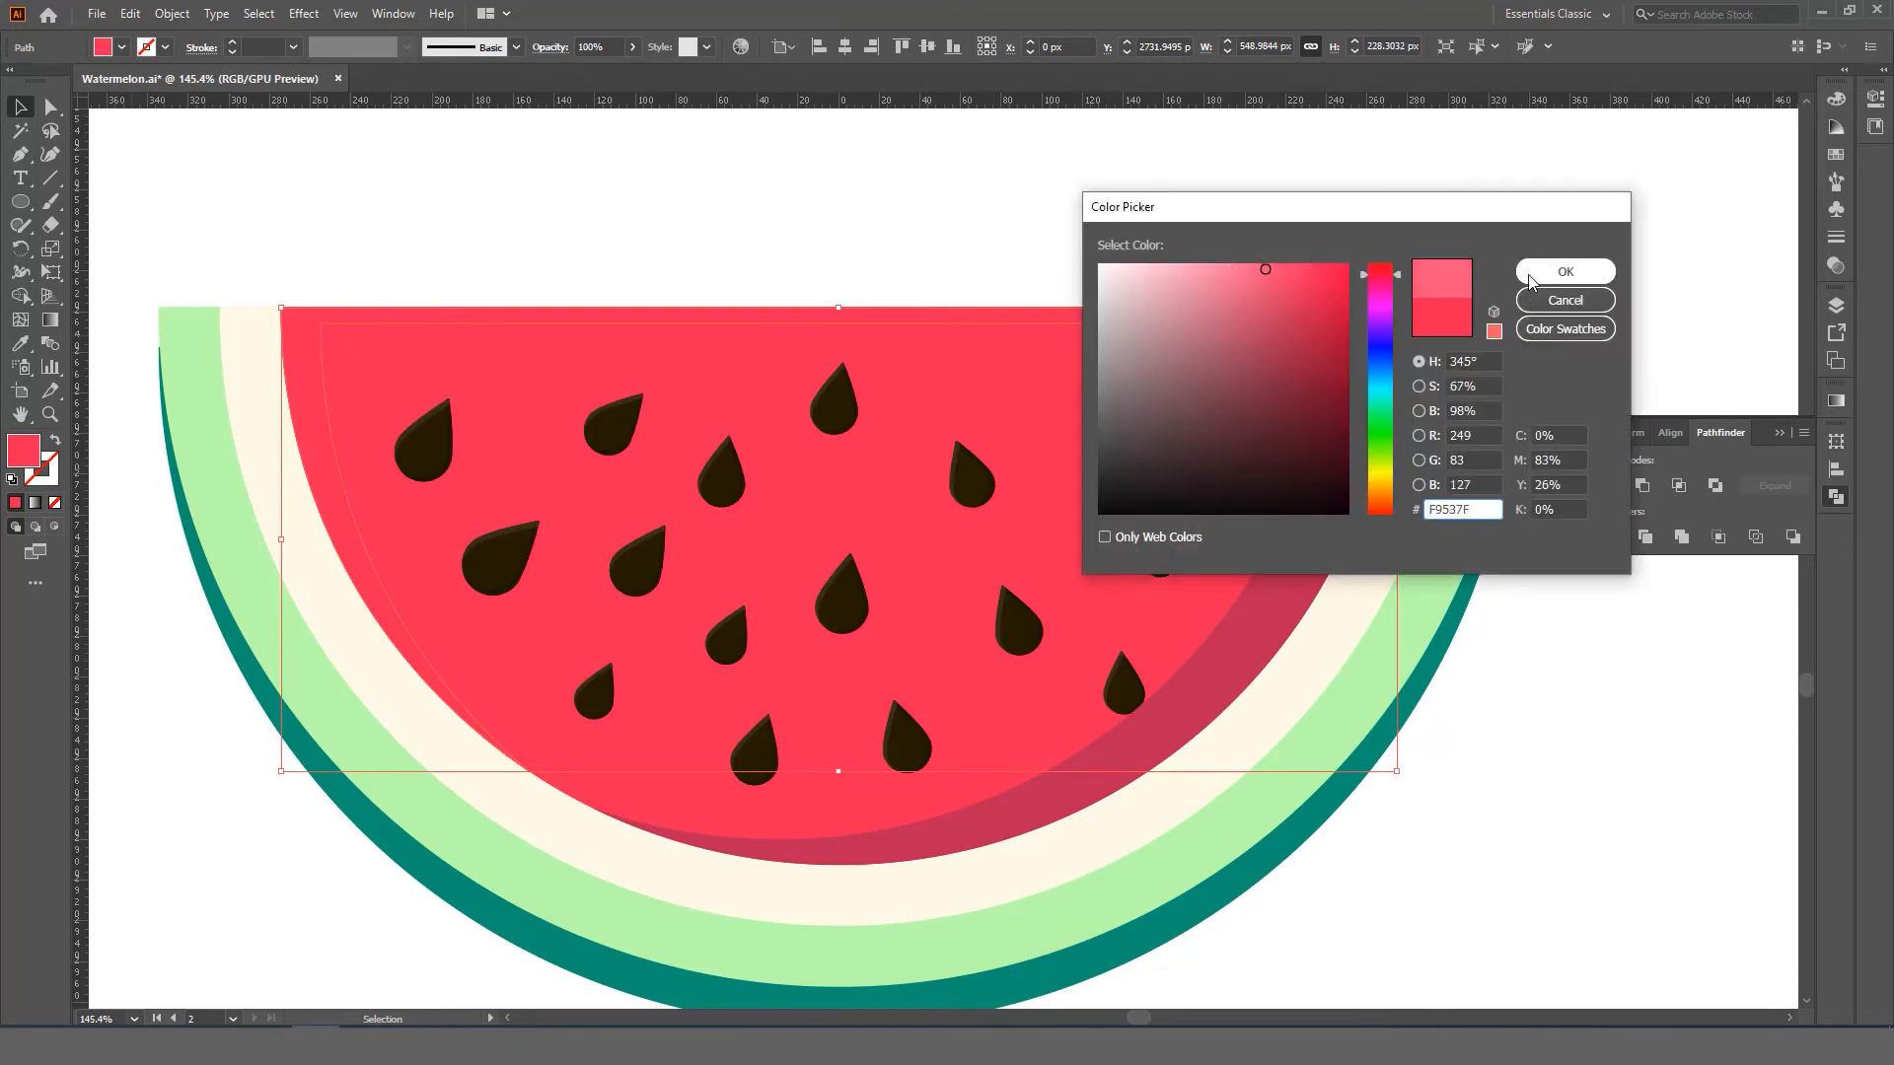
pyautogui.click(1565, 271)
pyautogui.press('z')
pyautogui.moveTo(890, 449); pyautogui.dragTo(672, 445)
pyautogui.moveTo(673, 445); pyautogui.dragTo(582, 445)
pyautogui.press('v')
pyautogui.click(1264, 549)
pyautogui.press('z')
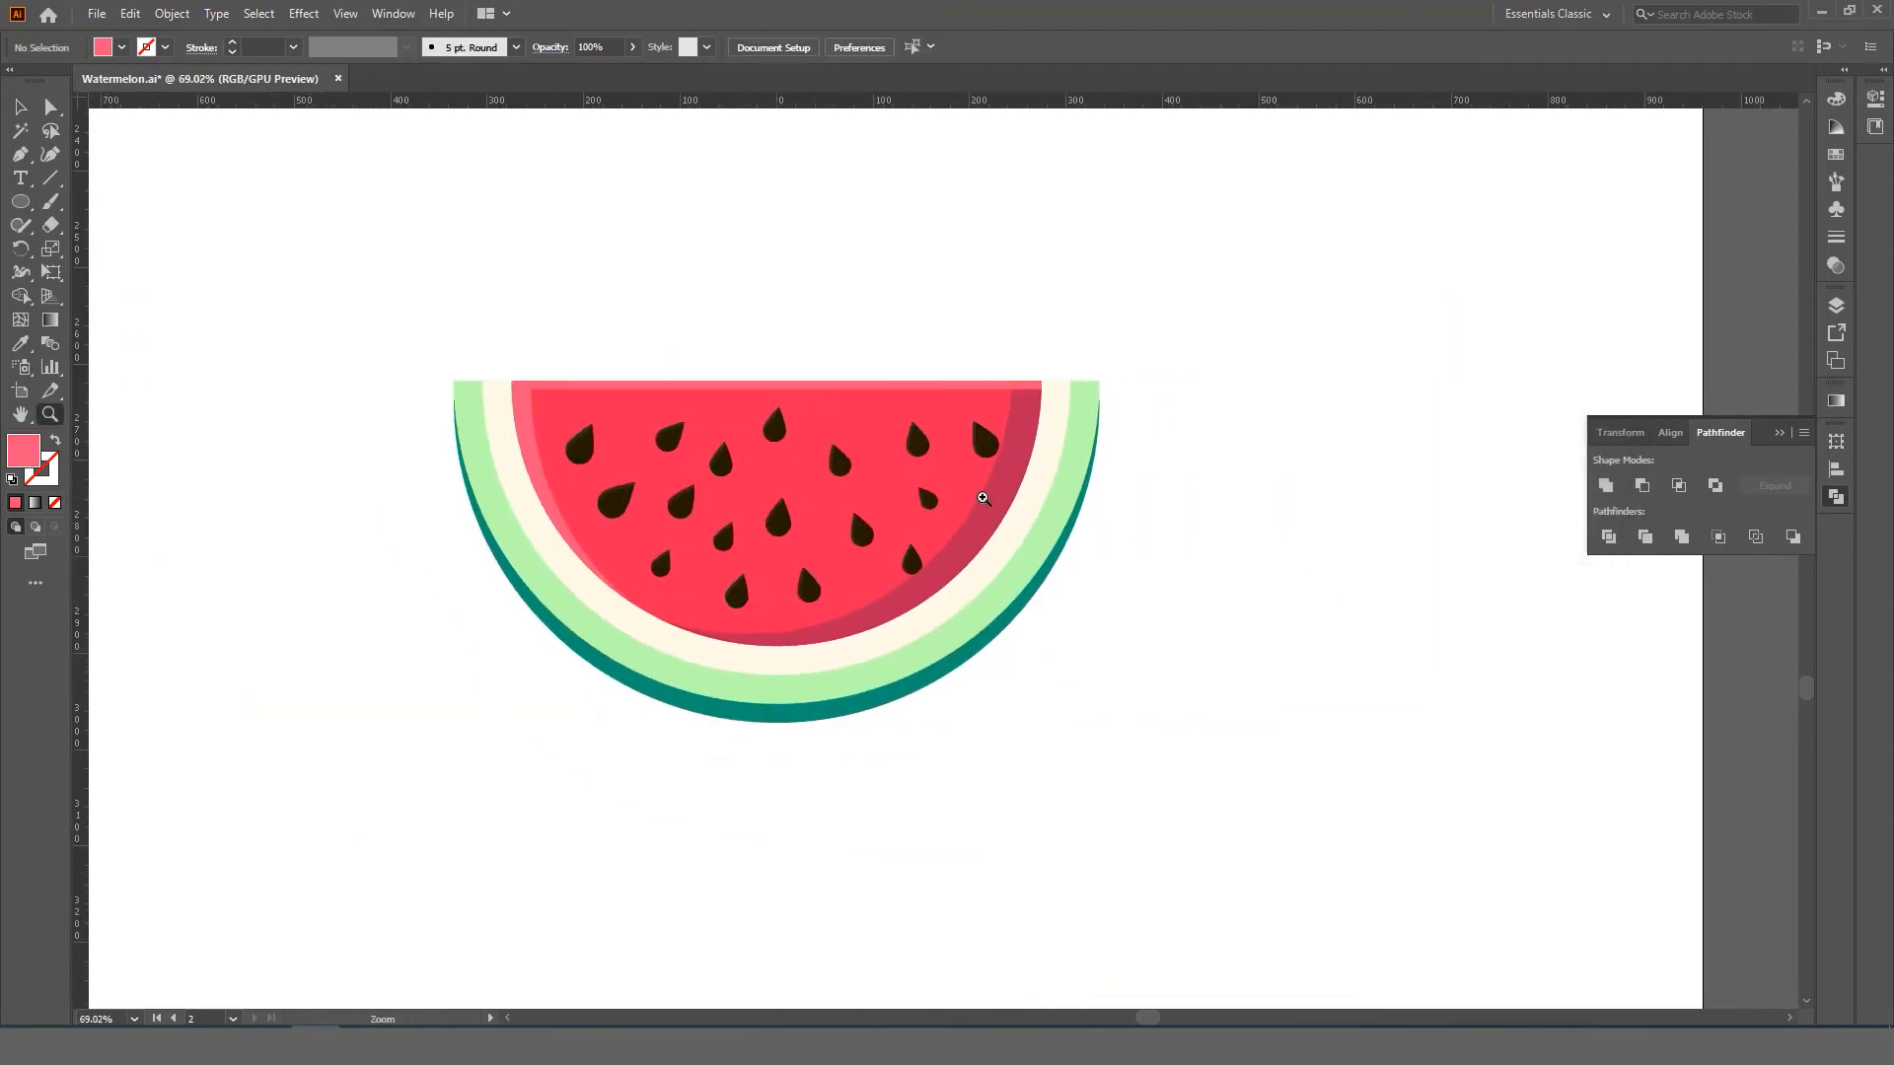
pyautogui.moveTo(985, 499); pyautogui.dragTo(1150, 547)
pyautogui.press('v')
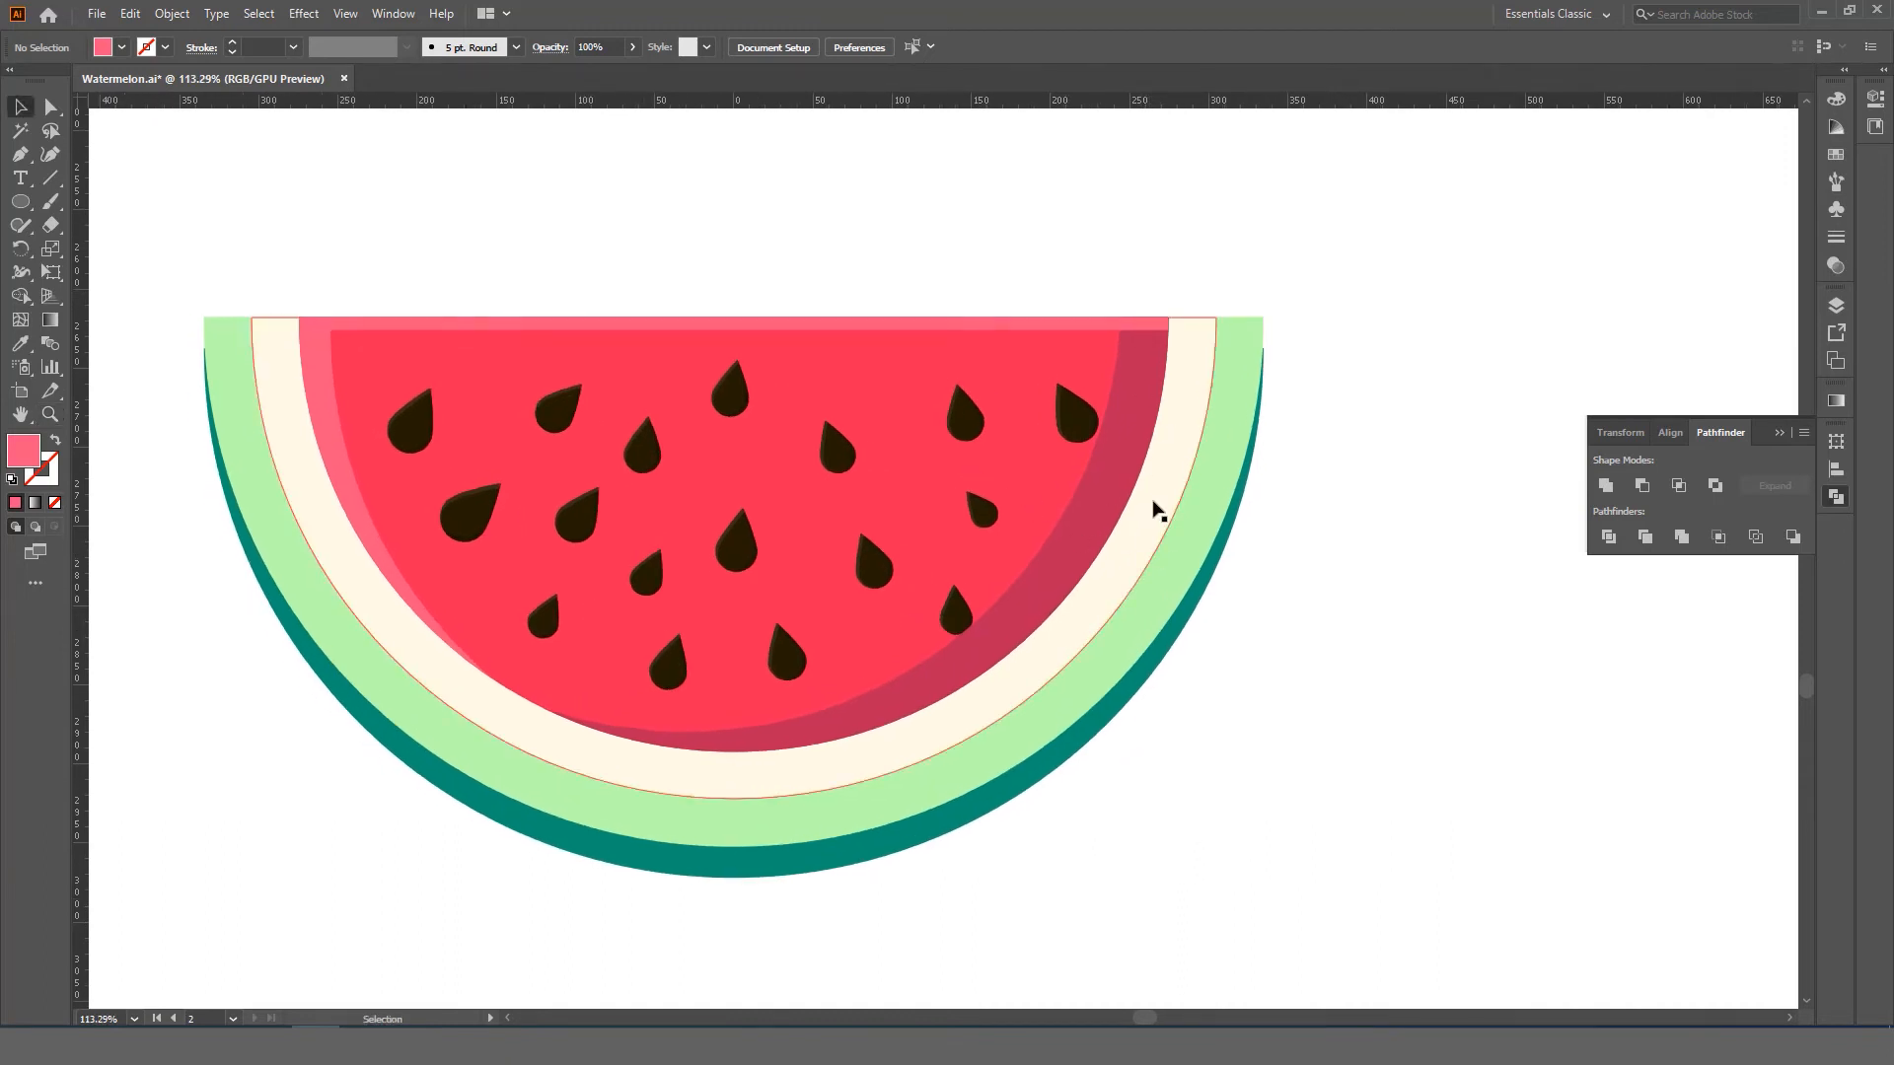
# - Resize the dark green outer rind shape and position it slightly lower to thicken the band beneath the light green rind, and deselect it
pyautogui.click(1173, 513)
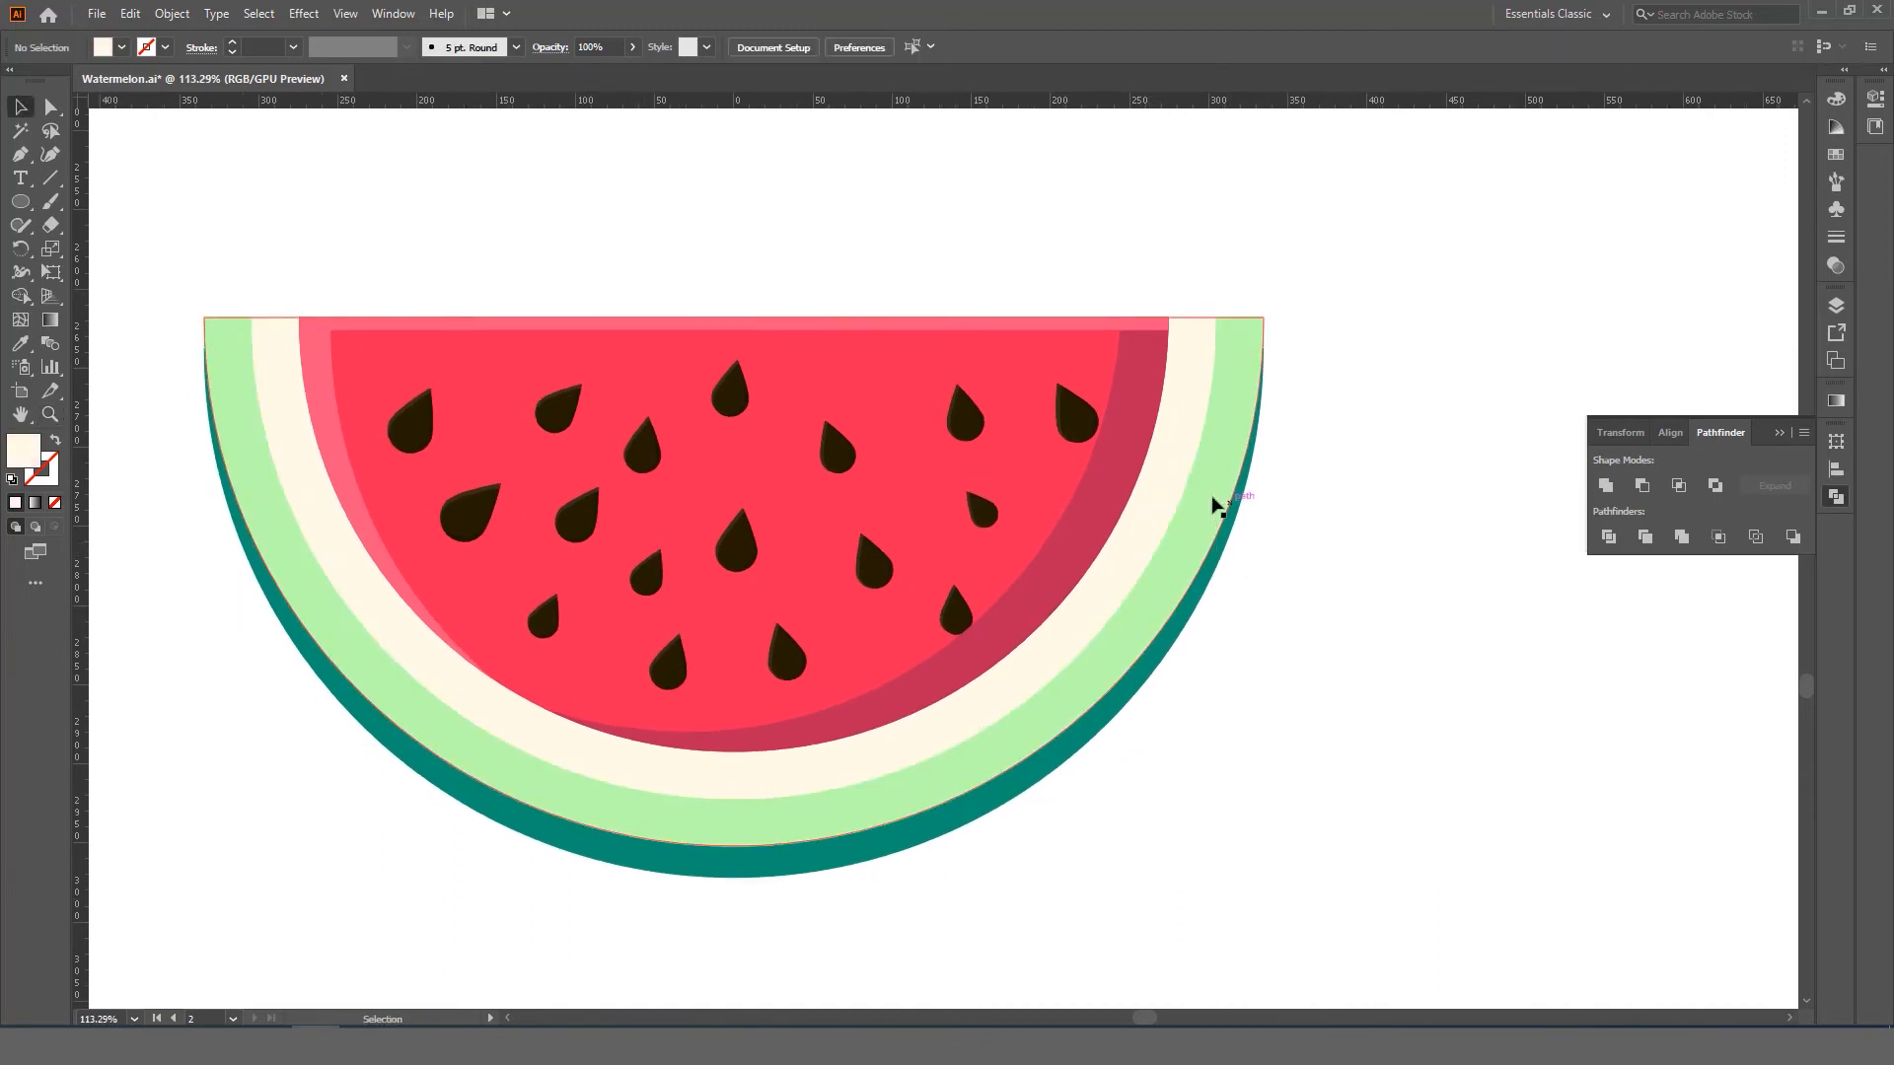
pyautogui.click(1270, 575)
pyautogui.click(1219, 563)
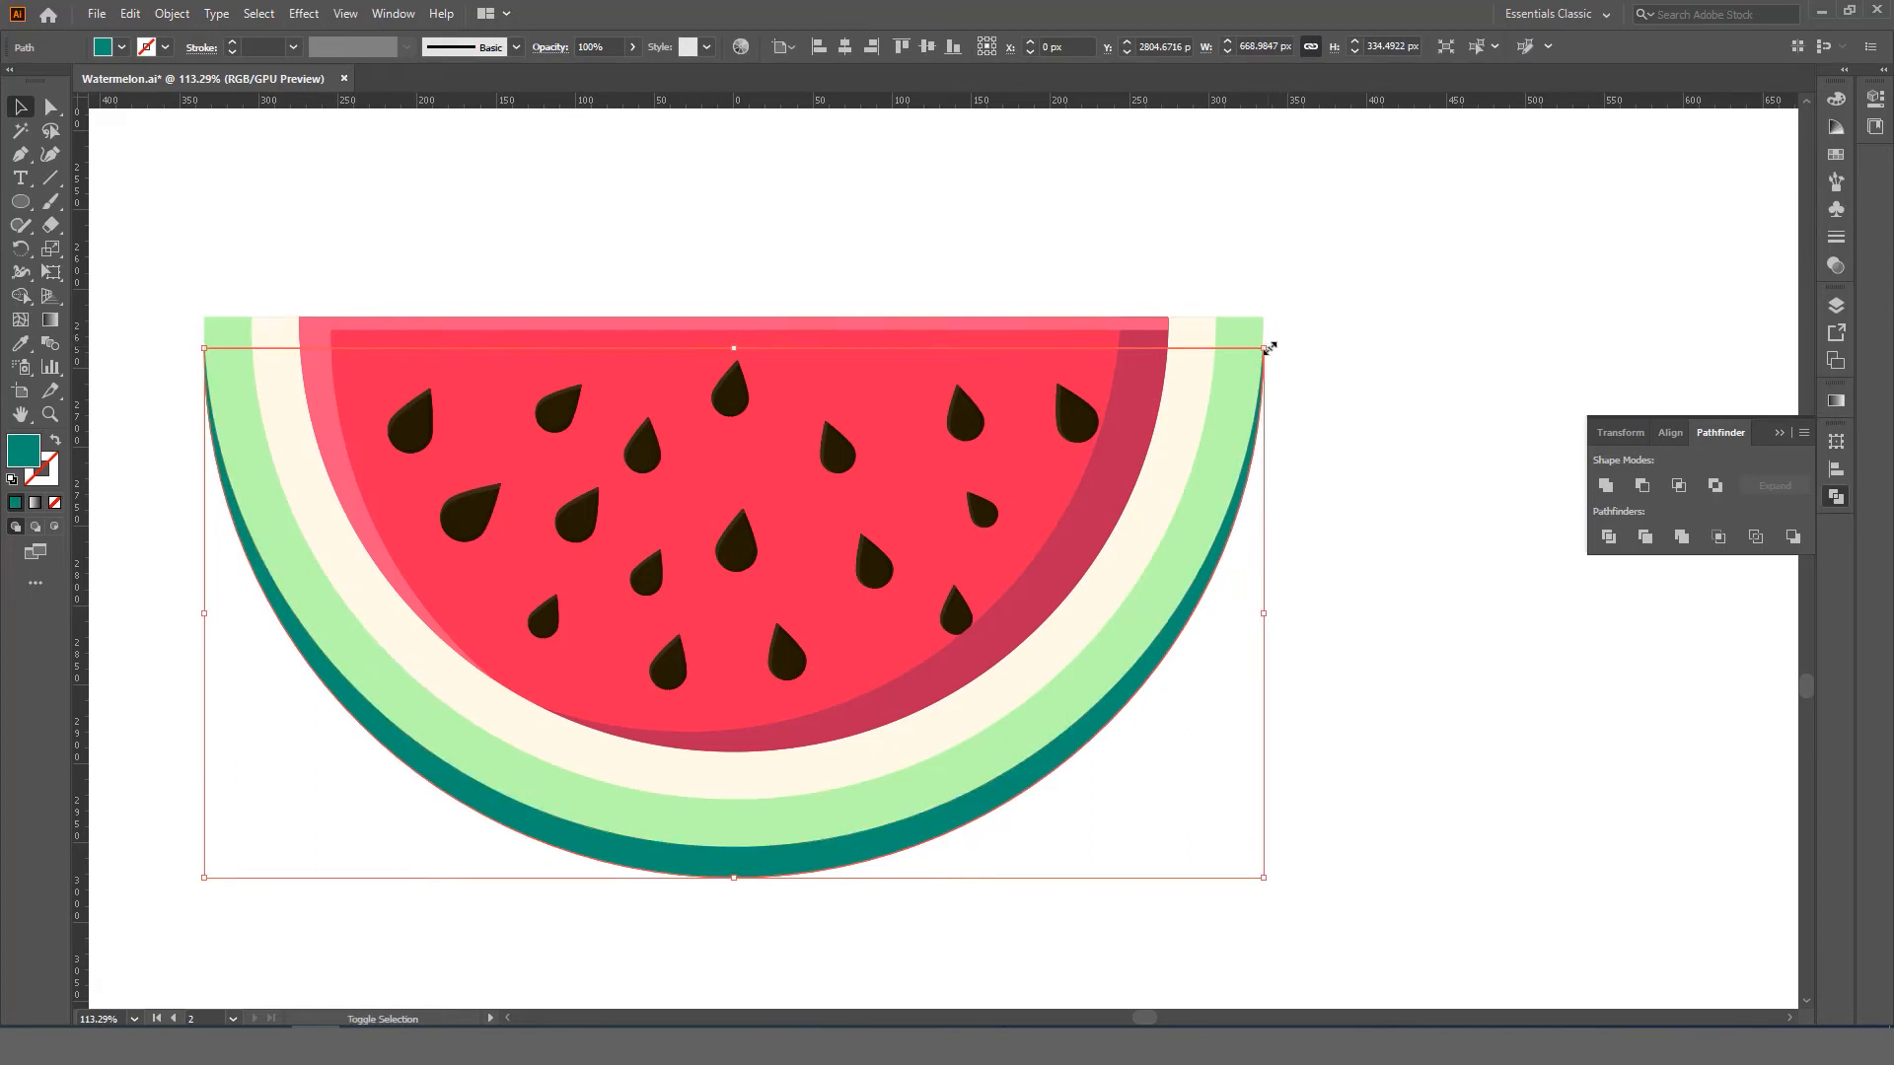
pyautogui.moveTo(1270, 347)
pyautogui.mouseDown()
pyautogui.moveTo(1319, 367)
pyautogui.moveTo(1269, 347)
pyautogui.mouseUp()
pyautogui.moveTo(735, 876); pyautogui.dragTo(753, 891)
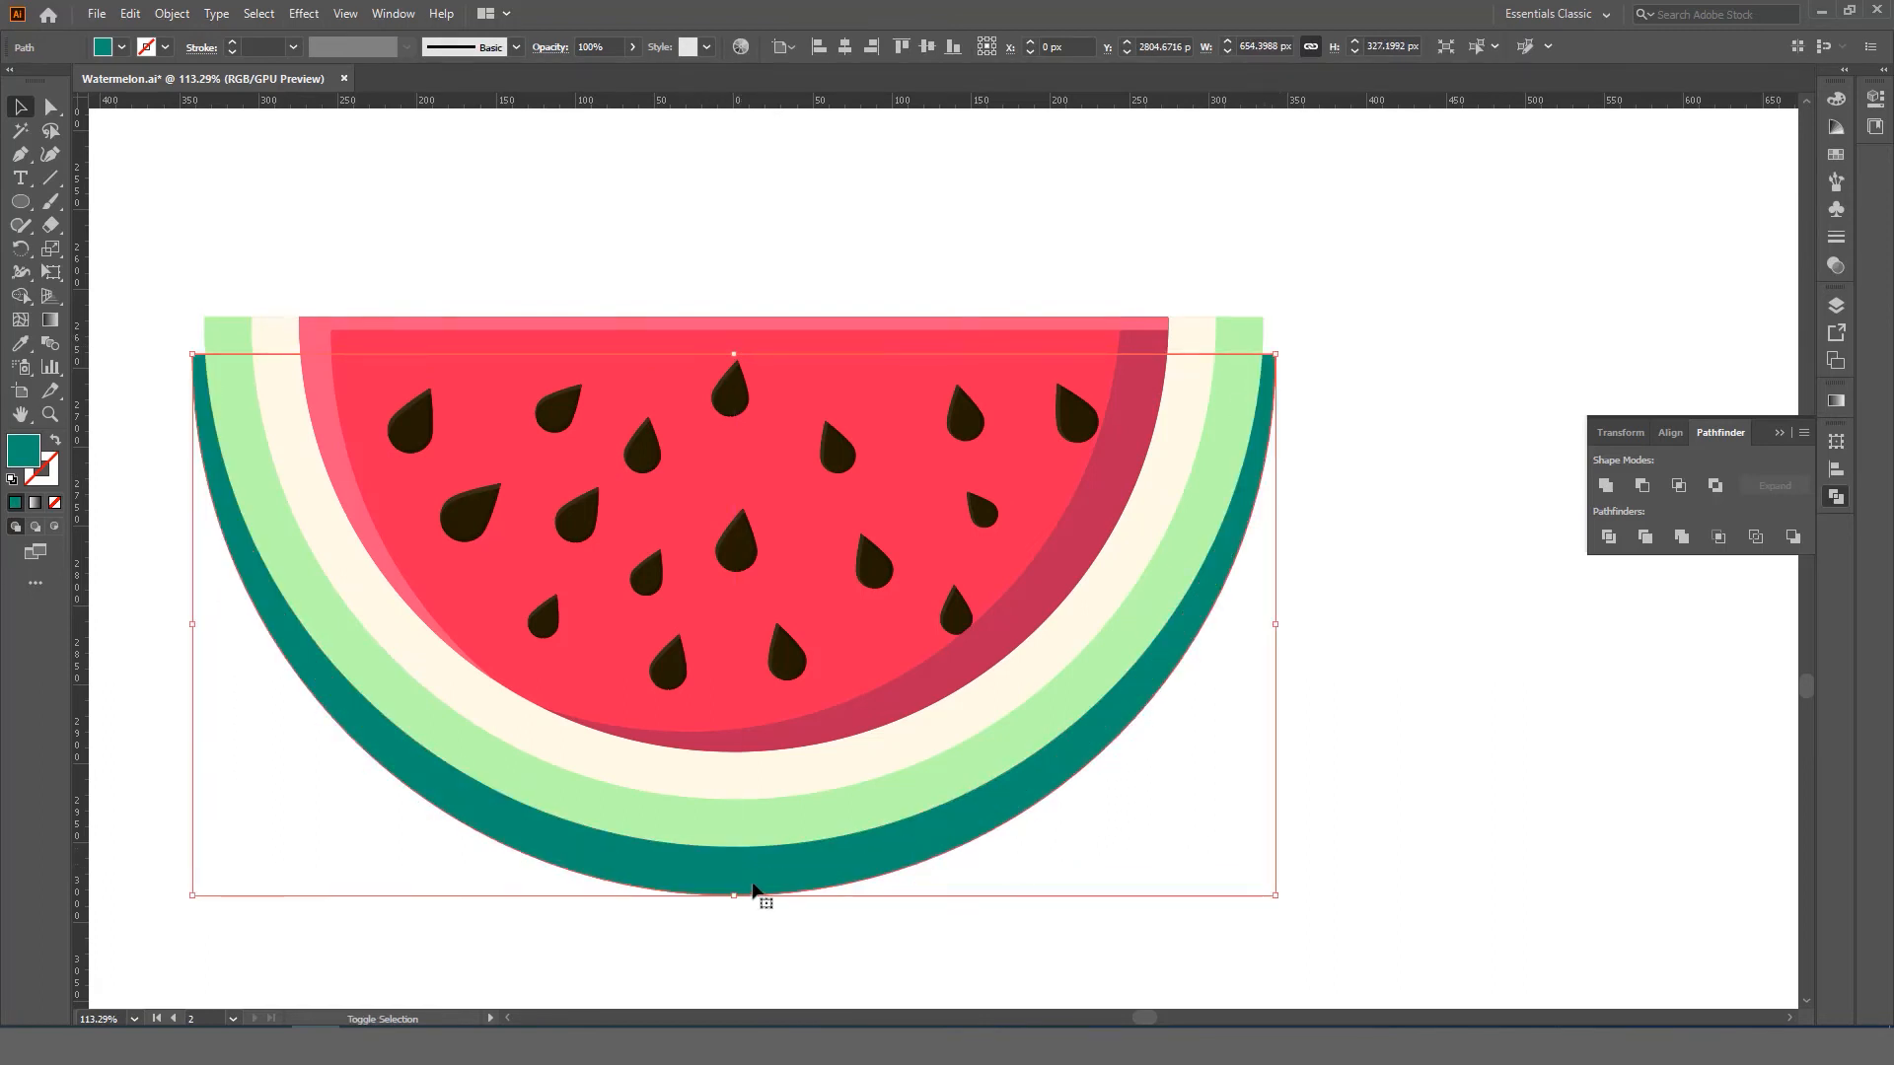
pyautogui.moveTo(1275, 628); pyautogui.dragTo(1255, 627)
pyautogui.moveTo(1096, 738); pyautogui.dragTo(1092, 742)
pyautogui.click(1199, 681)
# - Copy the cream rind shape and paste two copies in place over the slice
pyautogui.click(1149, 526)
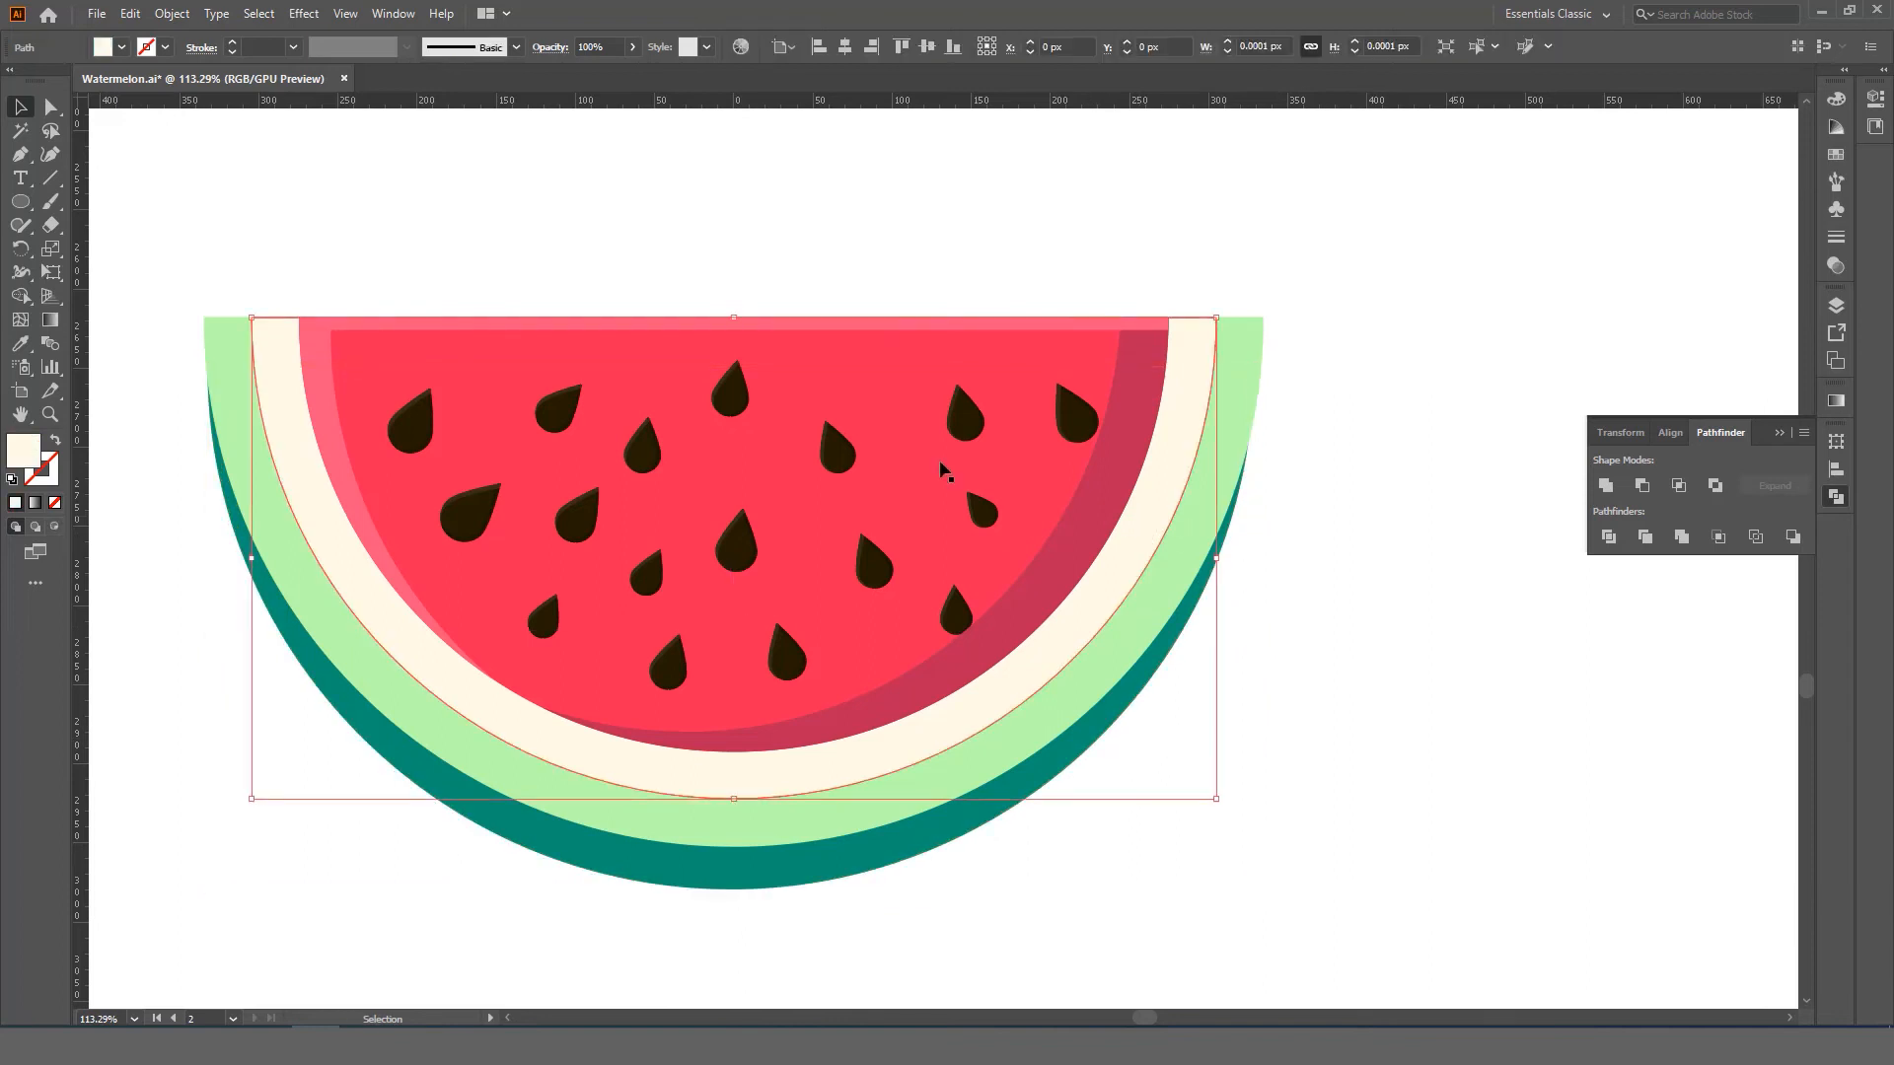
pyautogui.press('a')
pyautogui.click(132, 14)
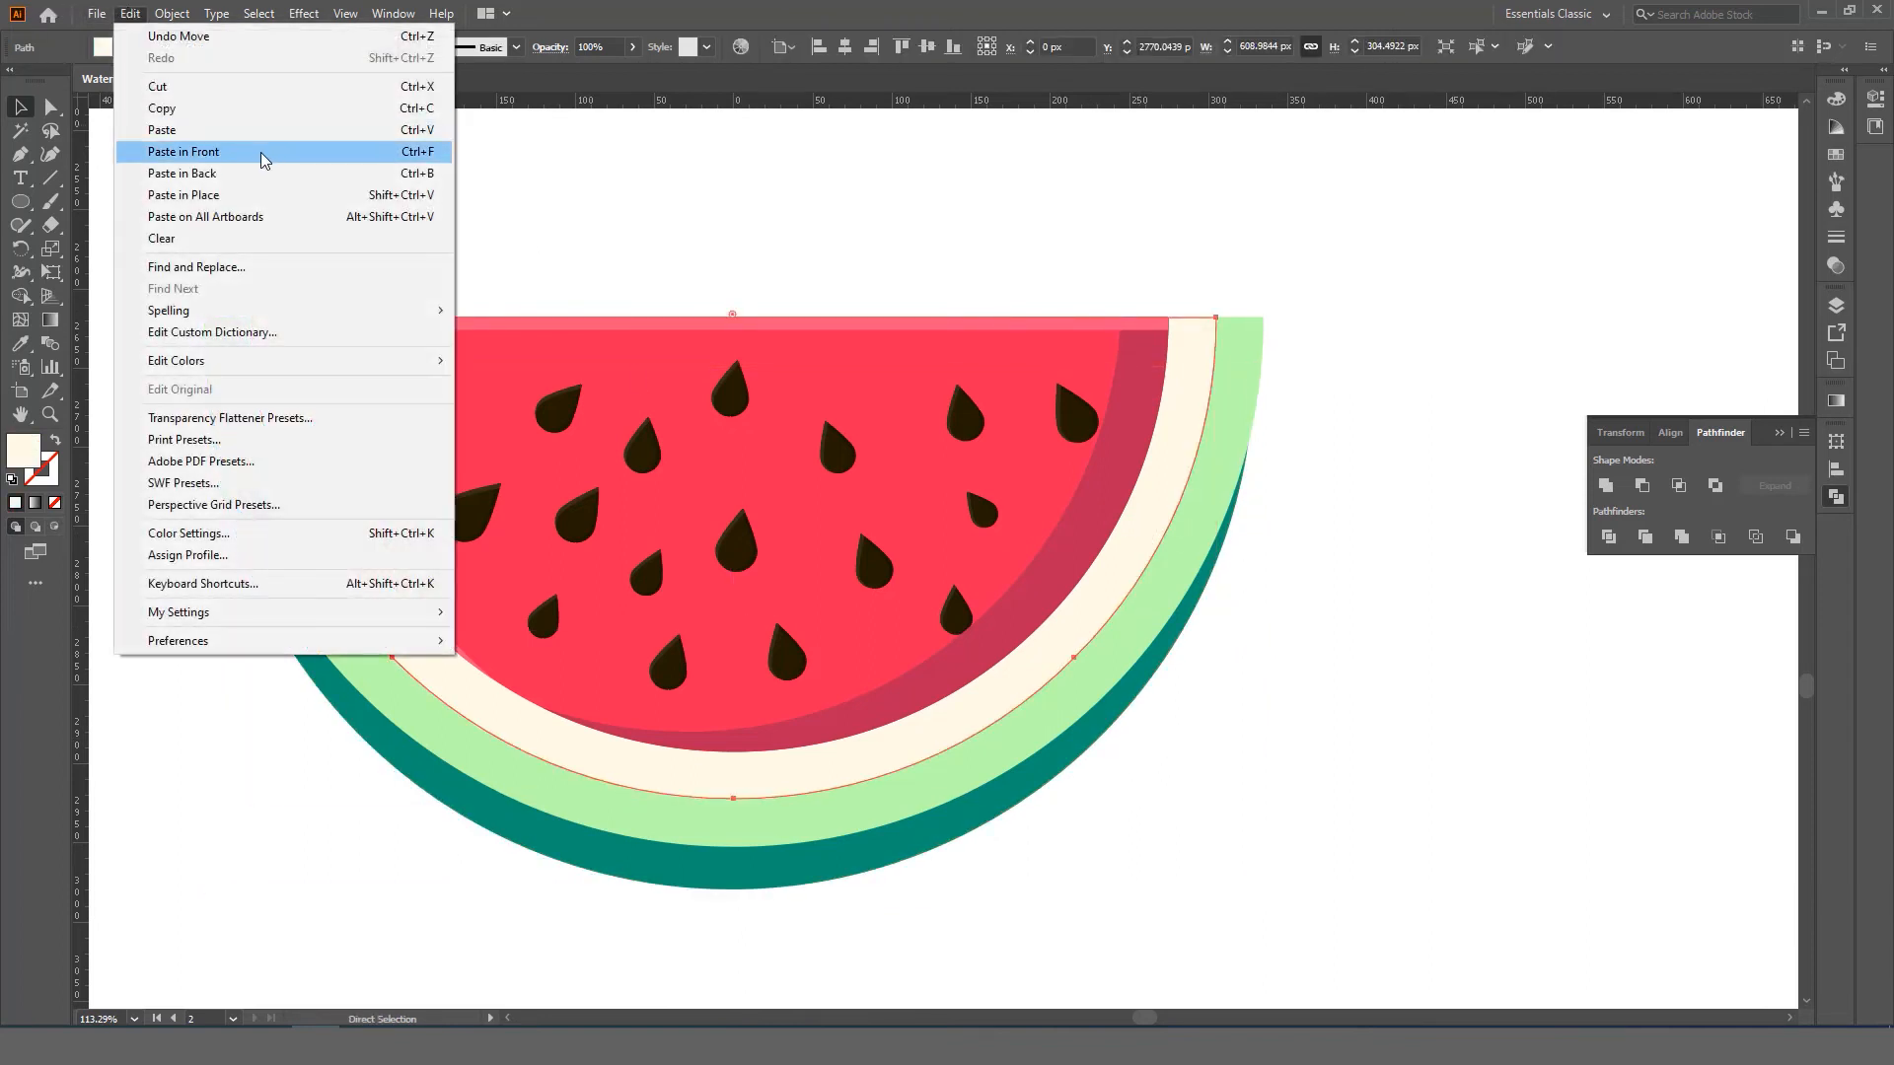
pyautogui.click(237, 109)
pyautogui.press('v')
pyautogui.click(132, 14)
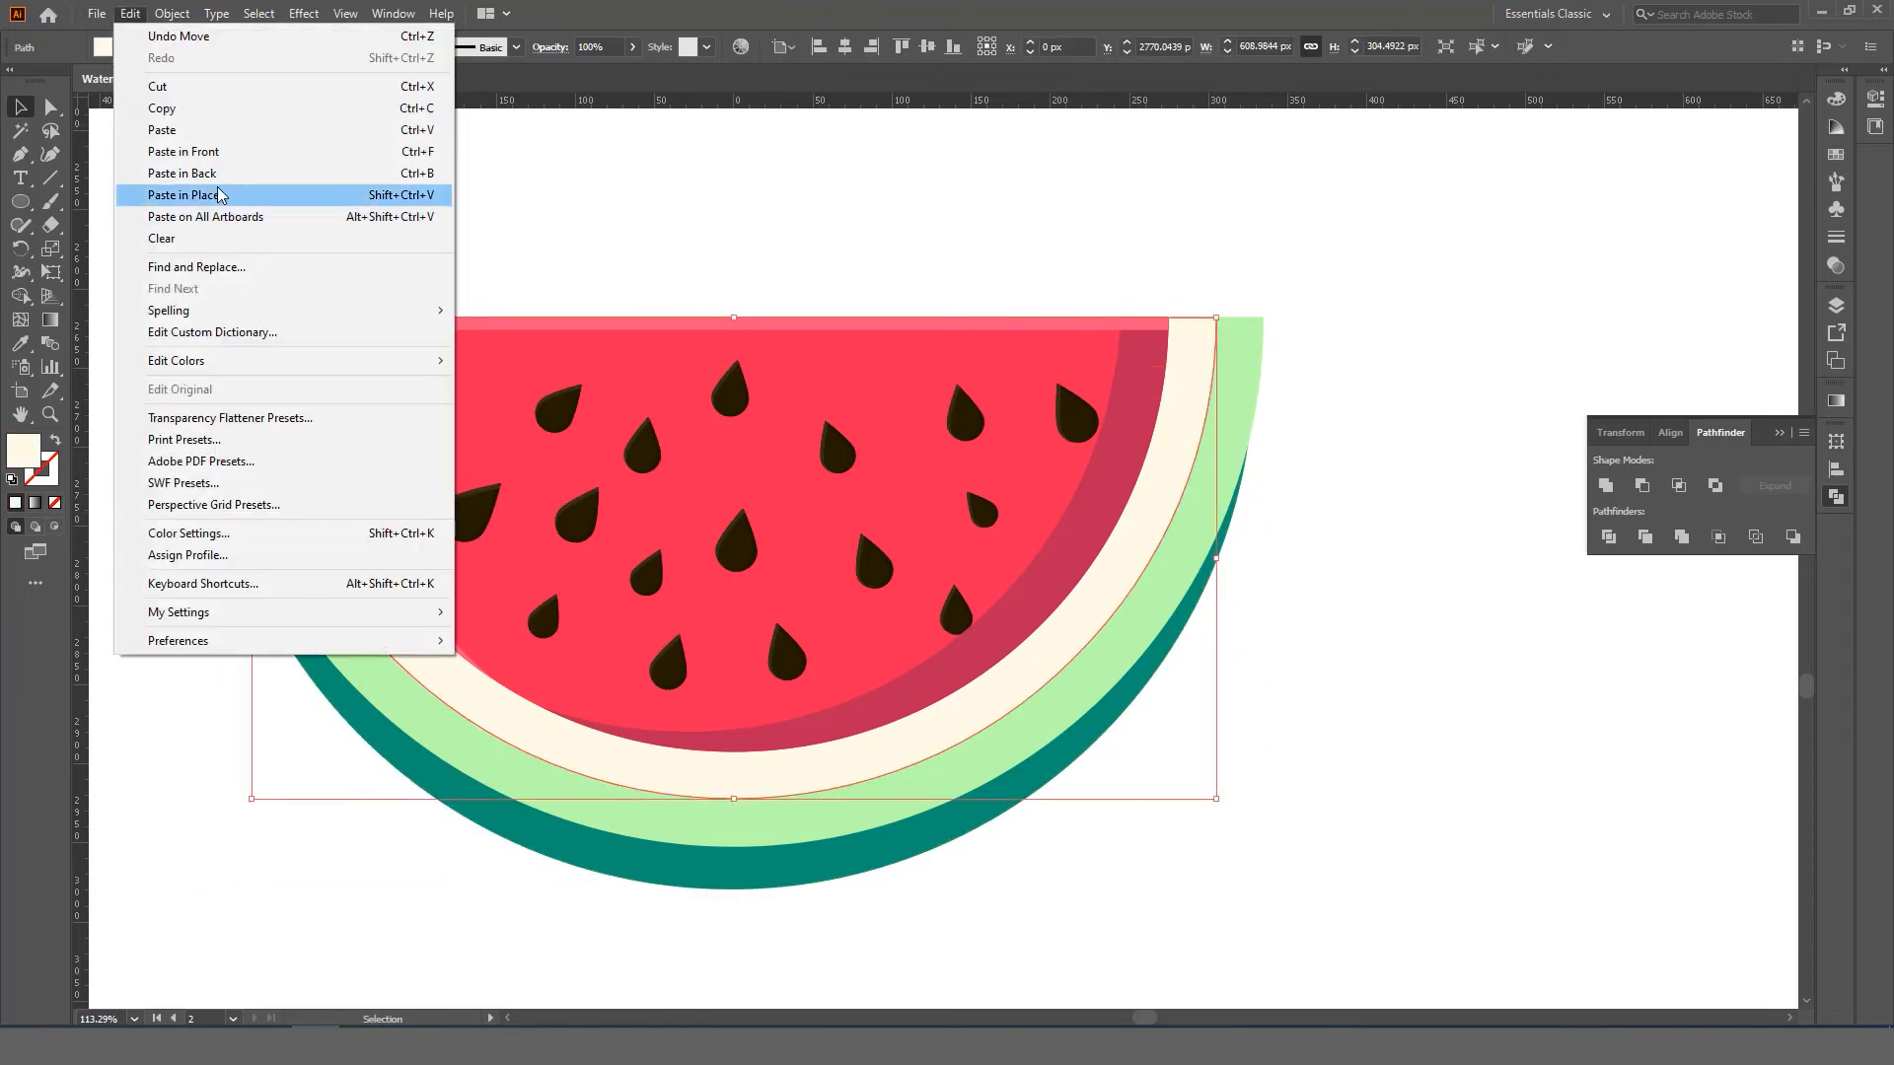
pyautogui.click(219, 194)
pyautogui.click(131, 13)
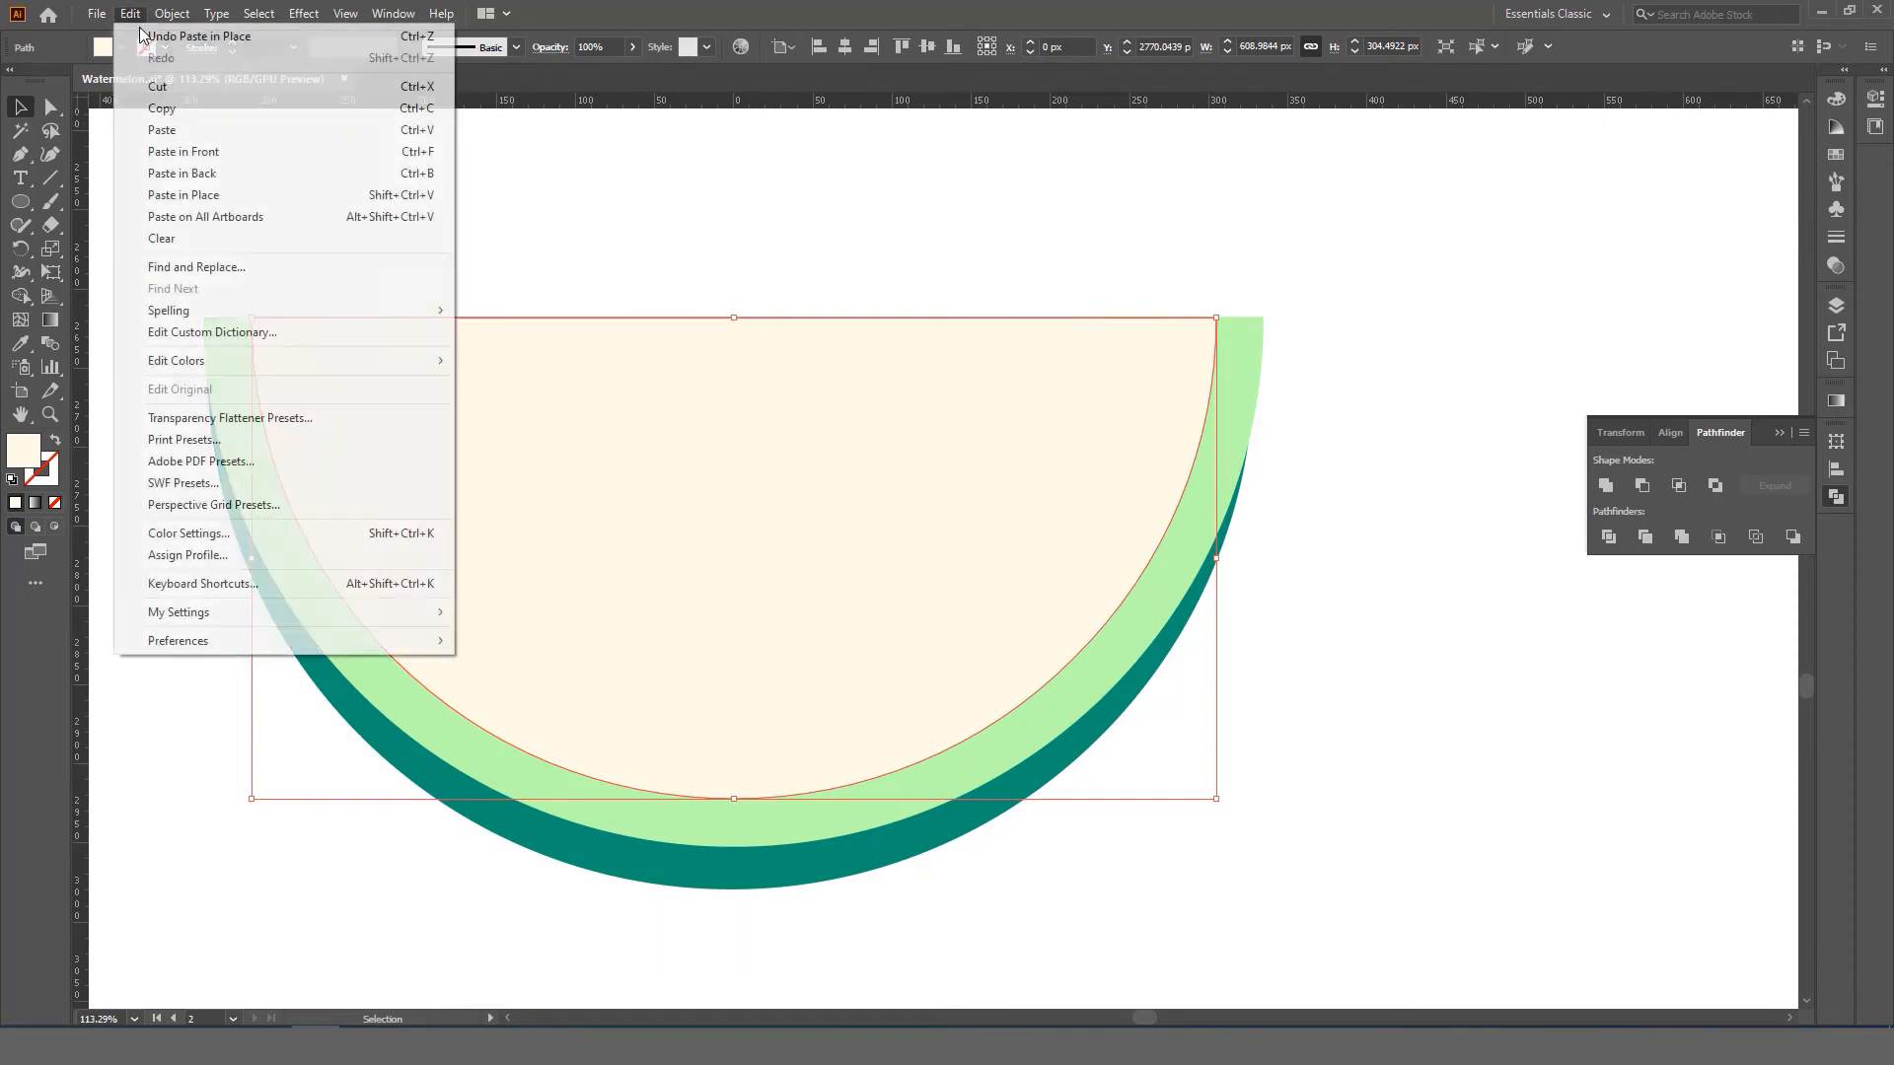
pyautogui.click(227, 194)
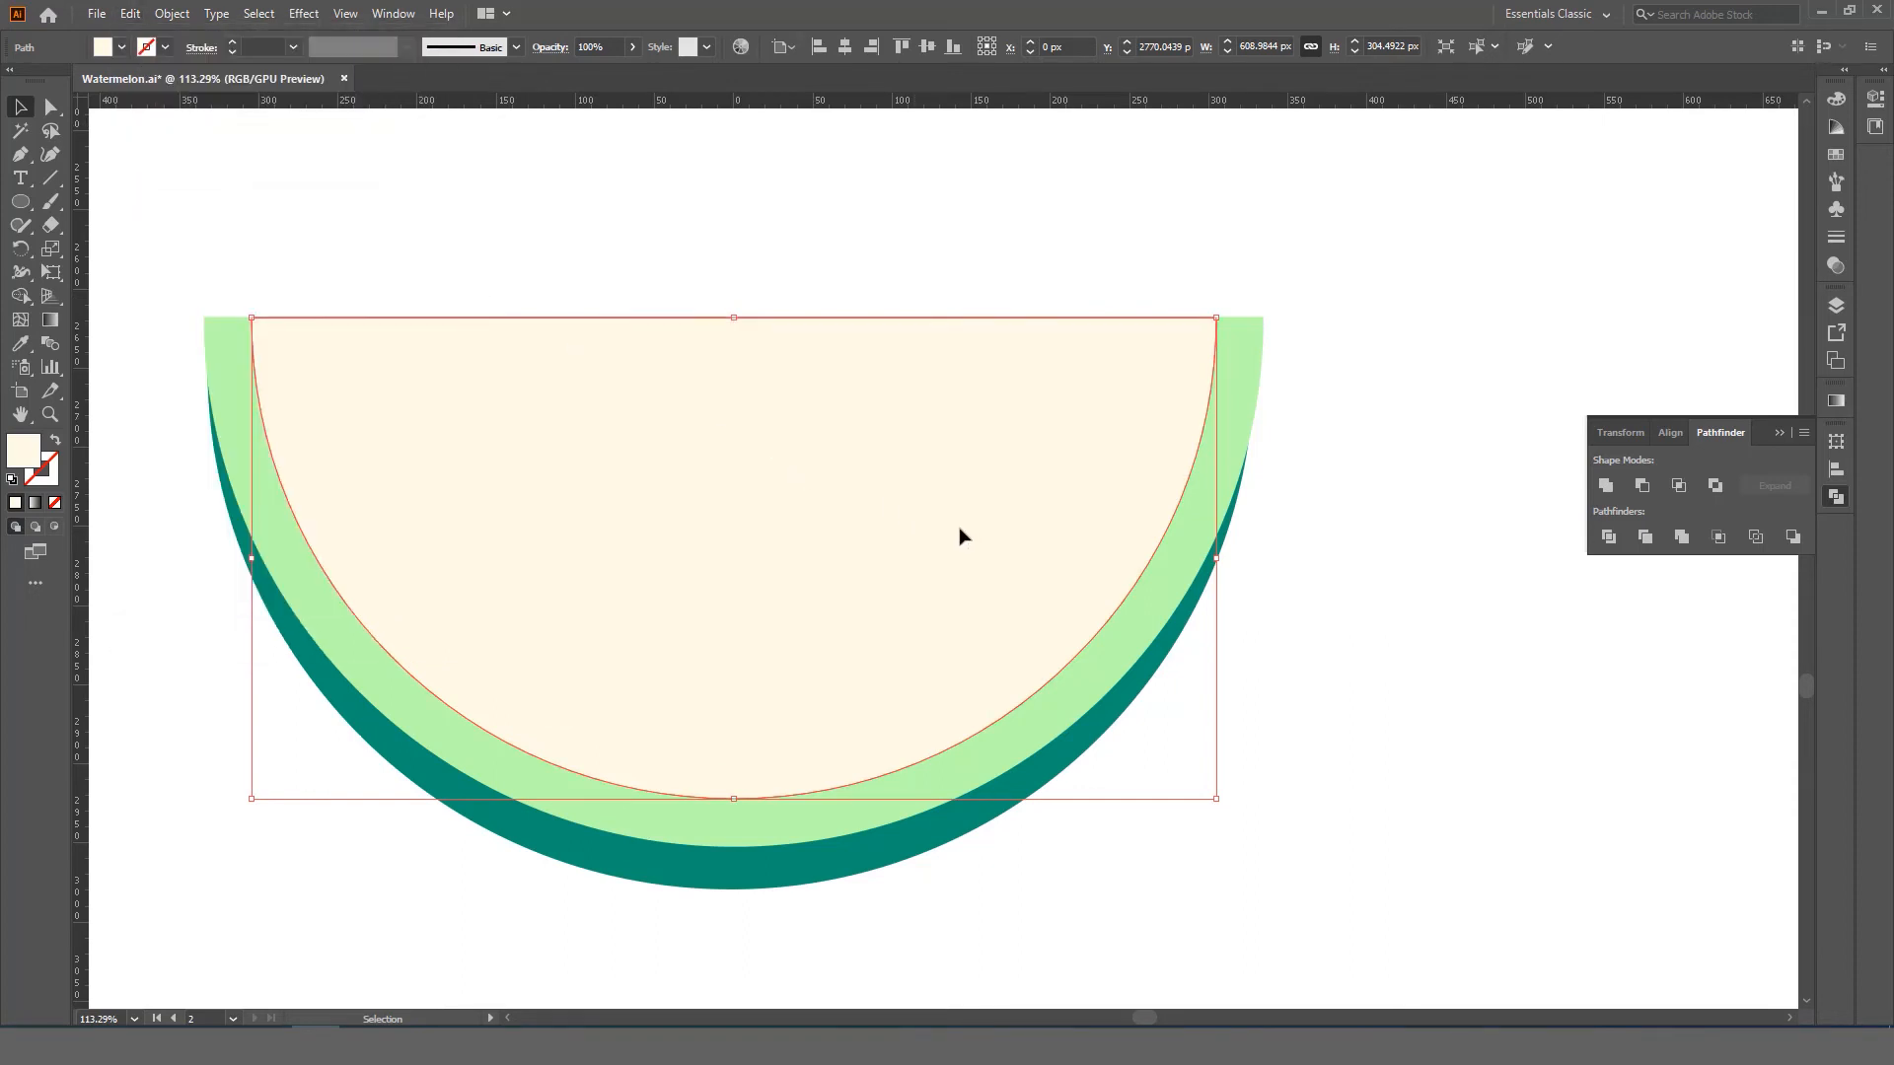
# - Shift the top cream copy about 14 px left and 5 px up, and subtract it from the other copy with Minus Front
pyautogui.moveTo(985, 550); pyautogui.dragTo(962, 541)
pyautogui.keyDown('shift'); pyautogui.click(1203, 384); pyautogui.keyUp('shift')
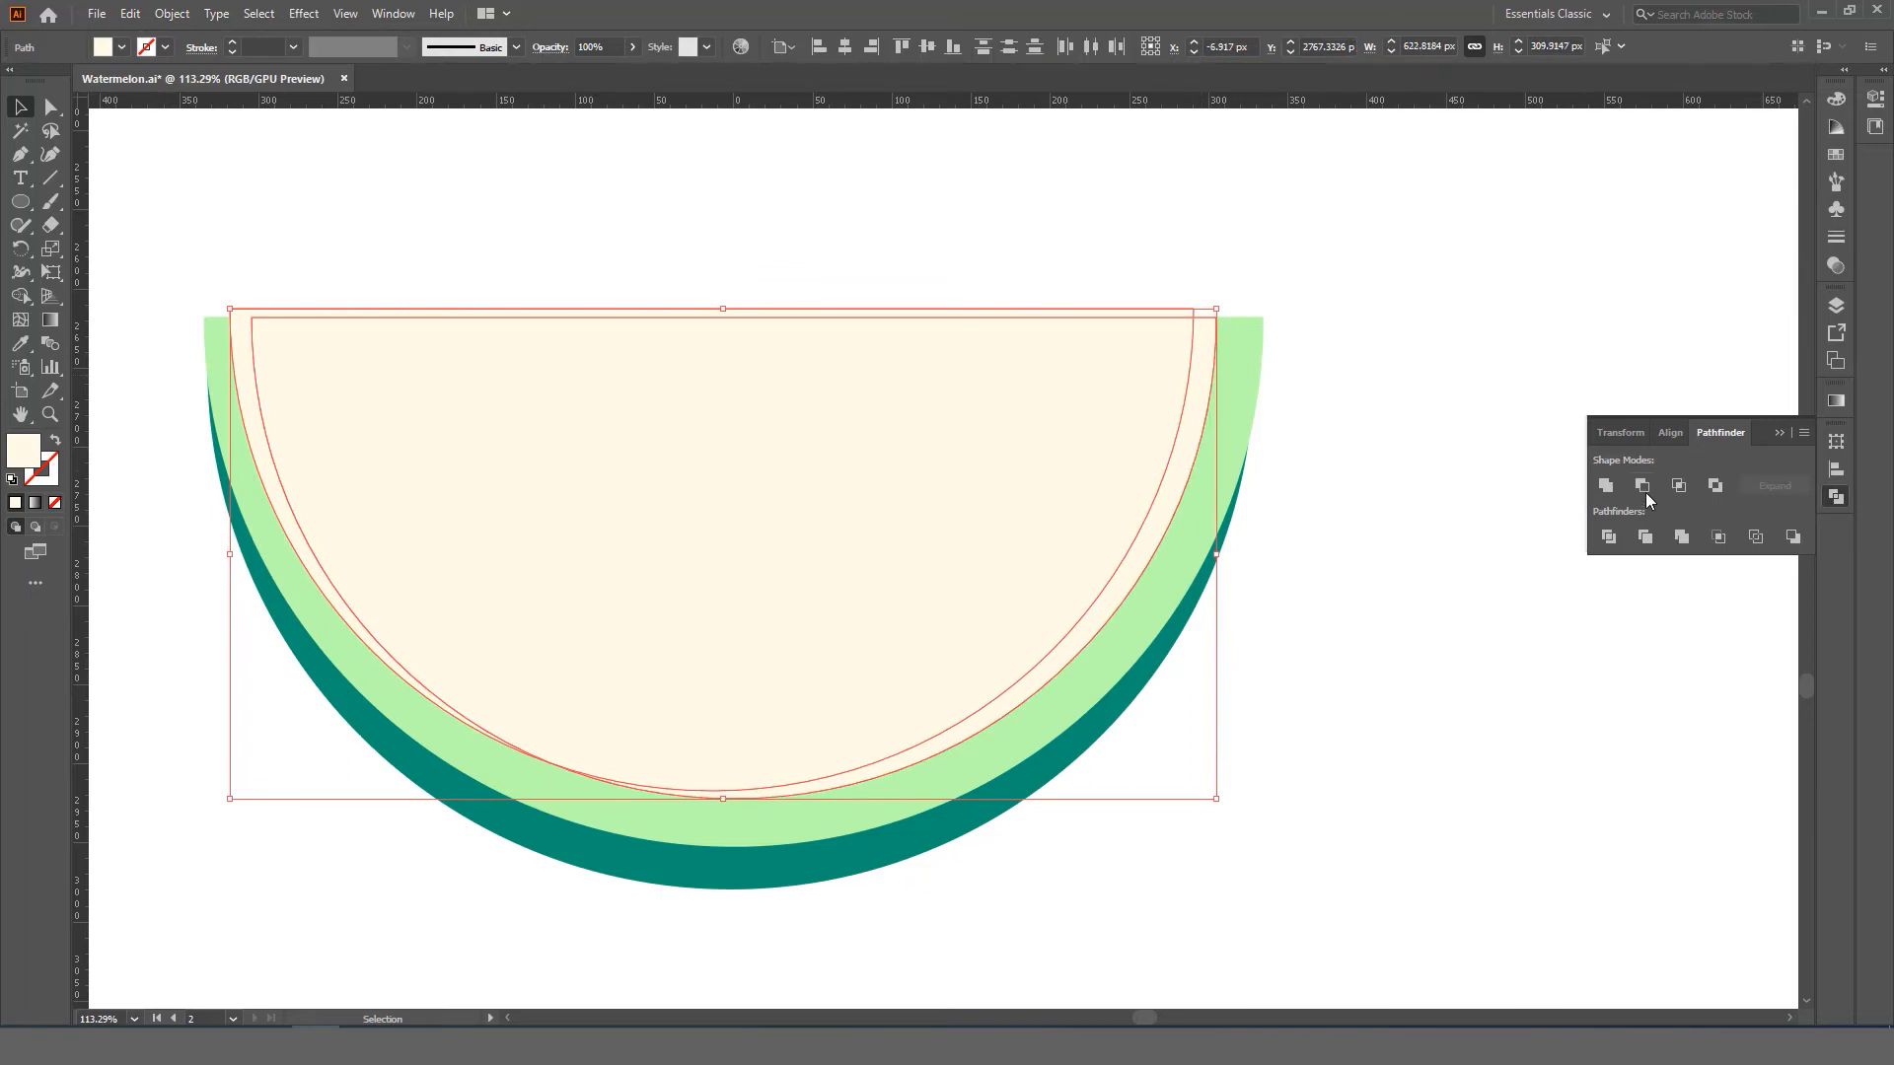
pyautogui.click(1643, 486)
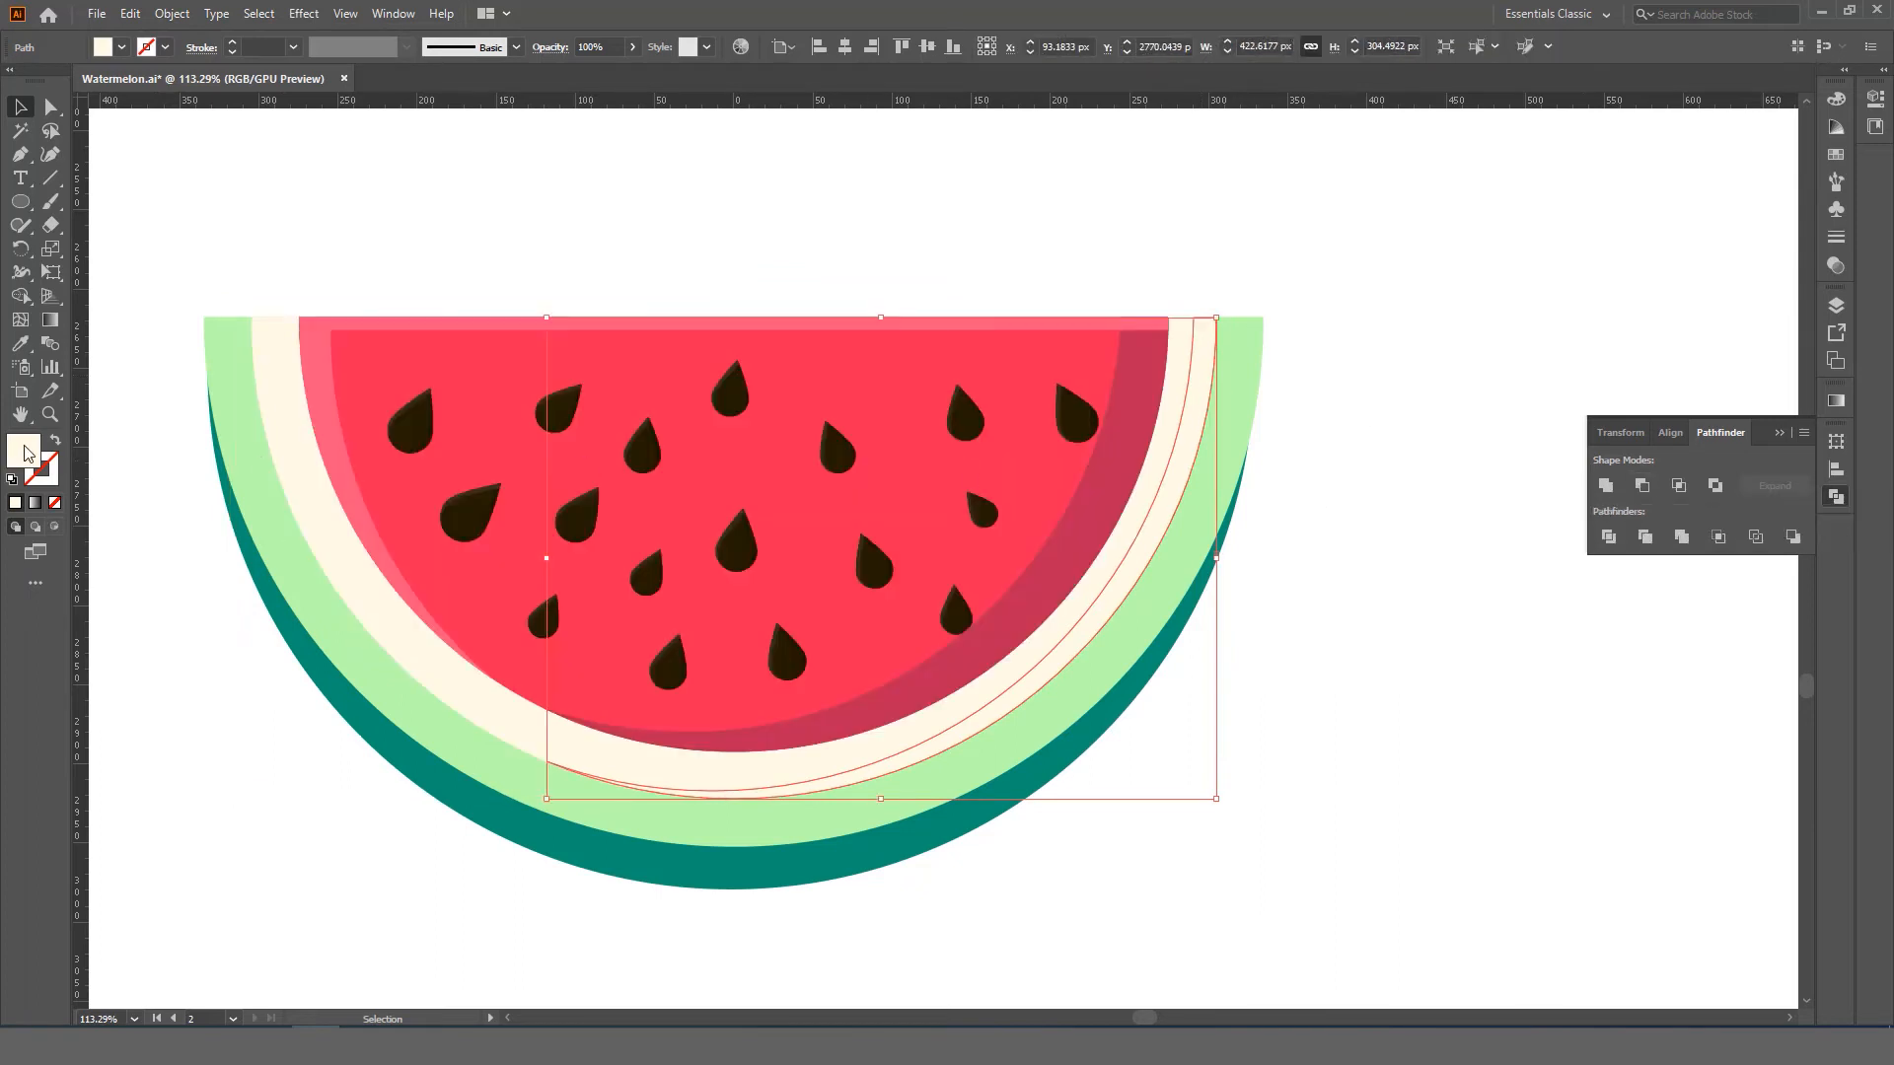
# - Fill the crescent along the cream rind's lower-right edge with darker beige EDE7D6 as a shadow, and deselect it
pyautogui.doubleClick(25, 452)
pyautogui.moveTo(1348, 217); pyautogui.dragTo(1436, 217)
pyautogui.click(1214, 283)
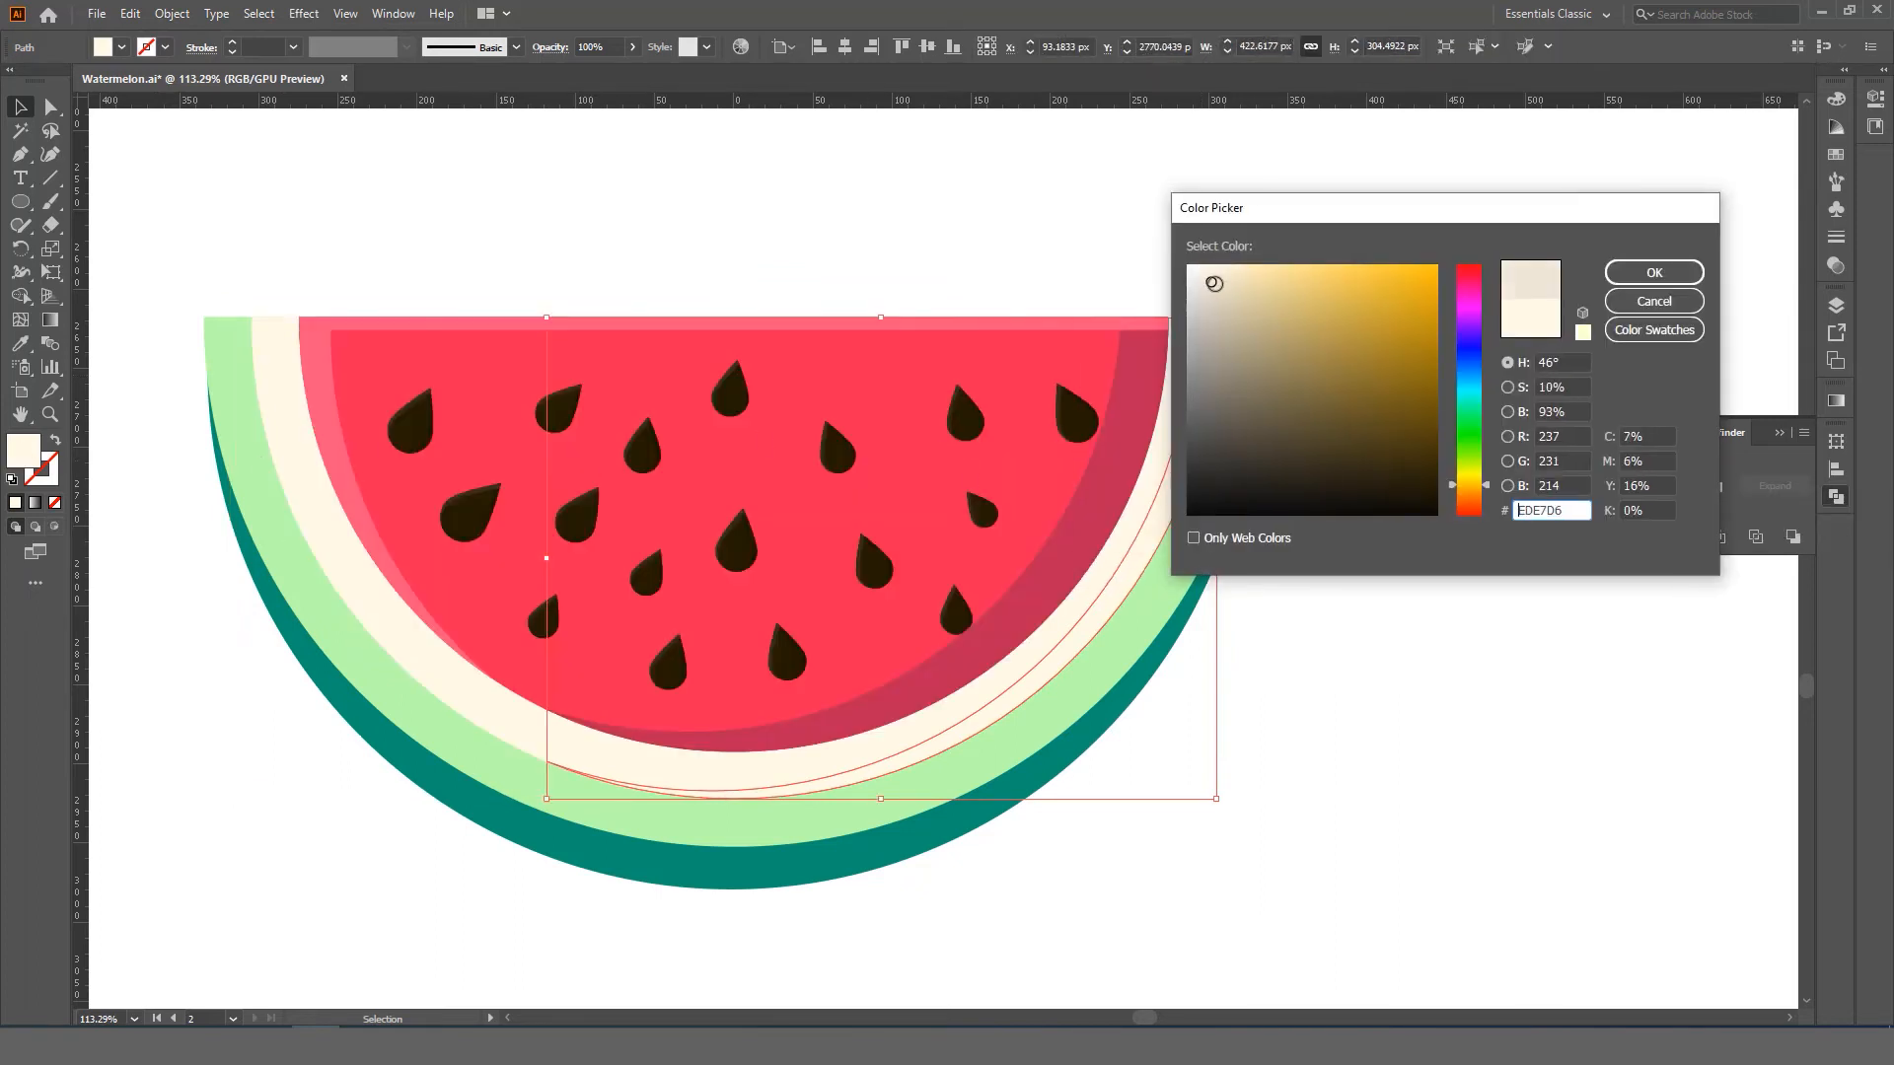
pyautogui.click(1612, 280)
pyautogui.click(1332, 592)
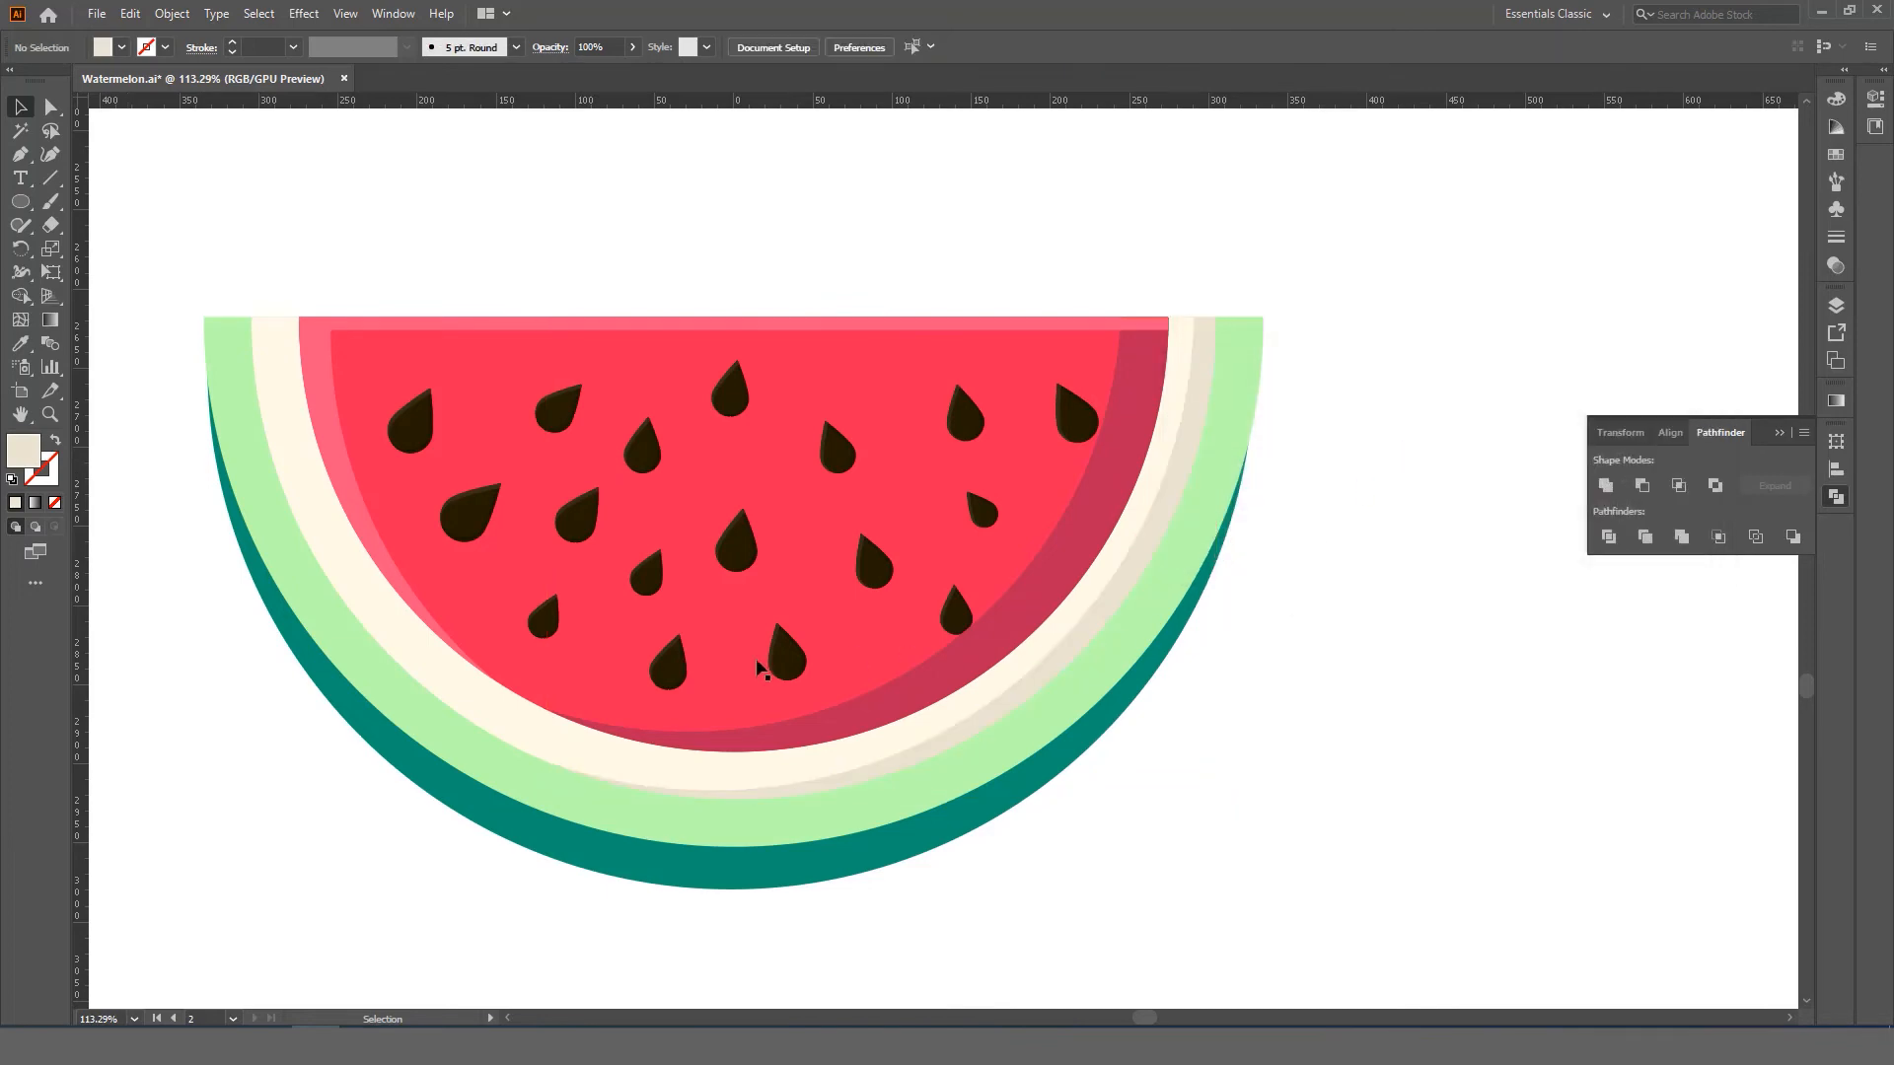
# - Copy the original cream rind shape again and paste two more copies in place over the slice and its beige shadow
pyautogui.click(491, 730)
pyautogui.press('a')
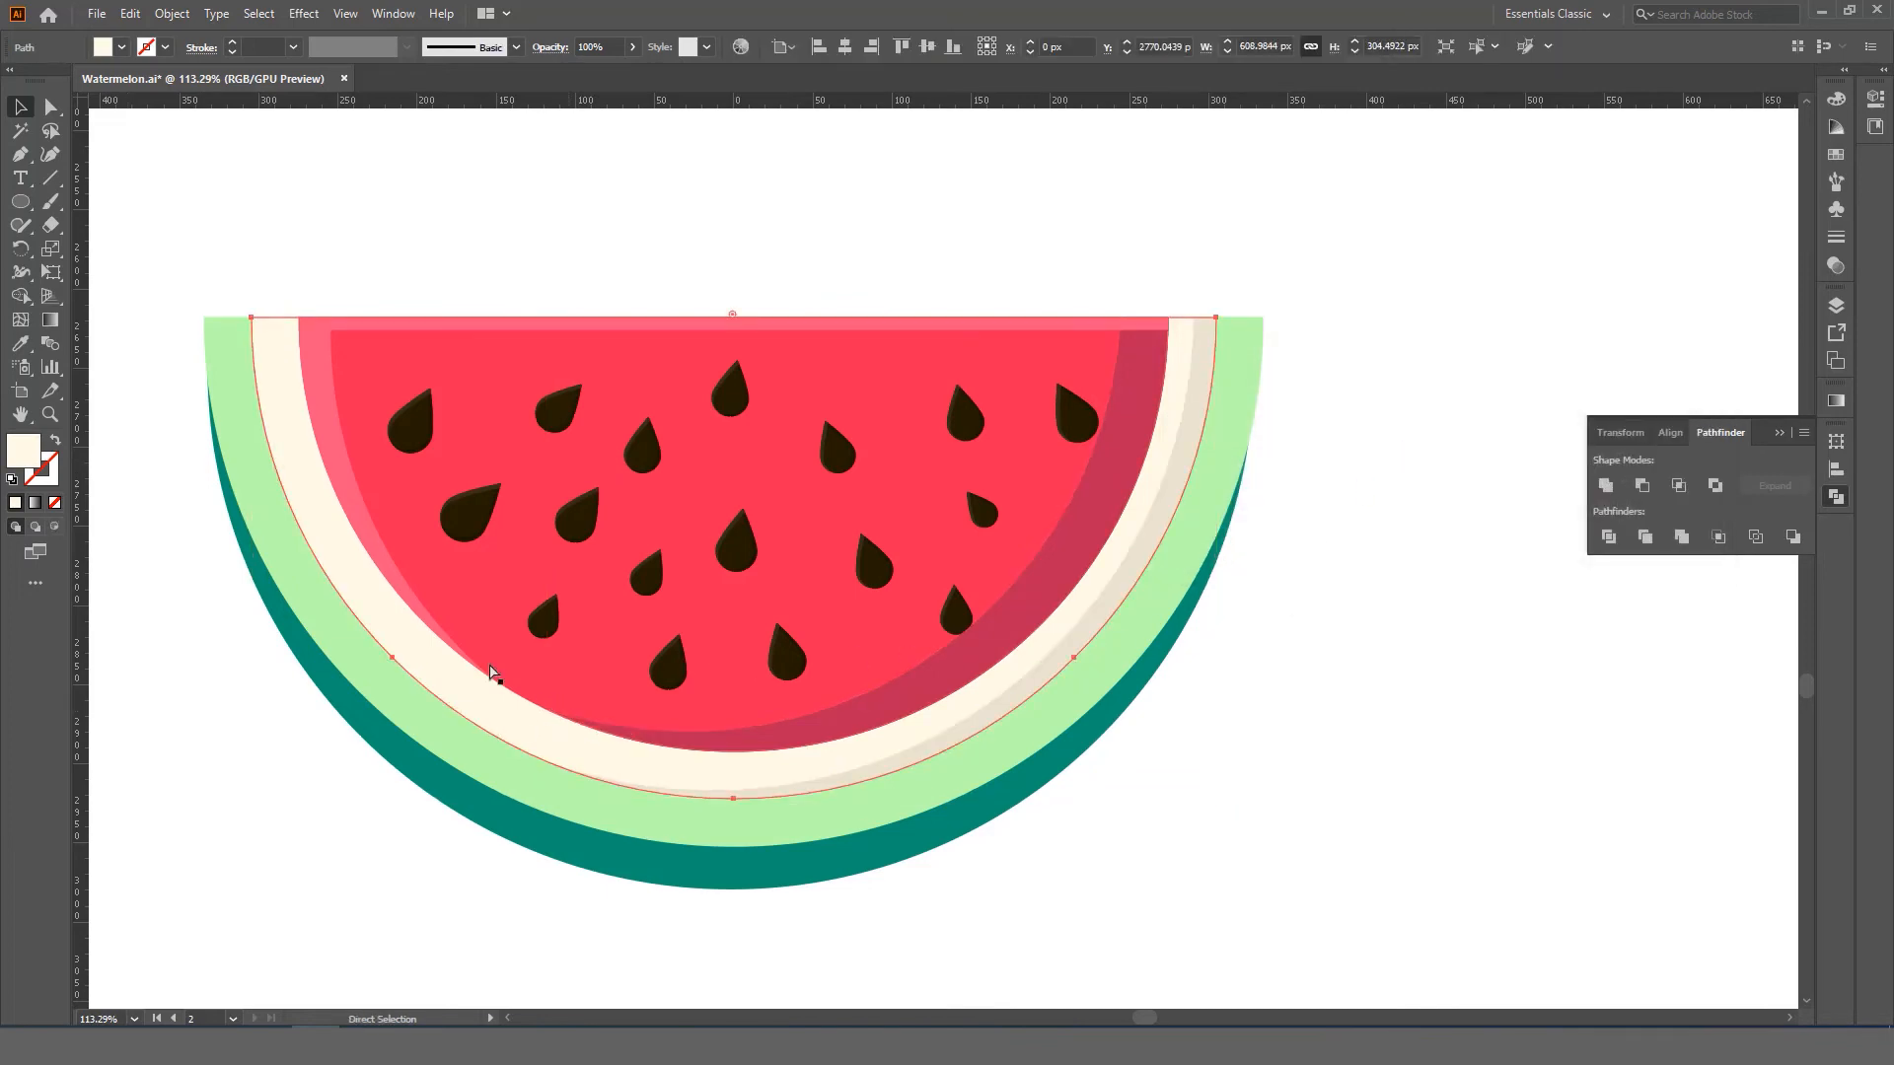
pyautogui.click(129, 14)
pyautogui.click(162, 109)
pyautogui.press('v')
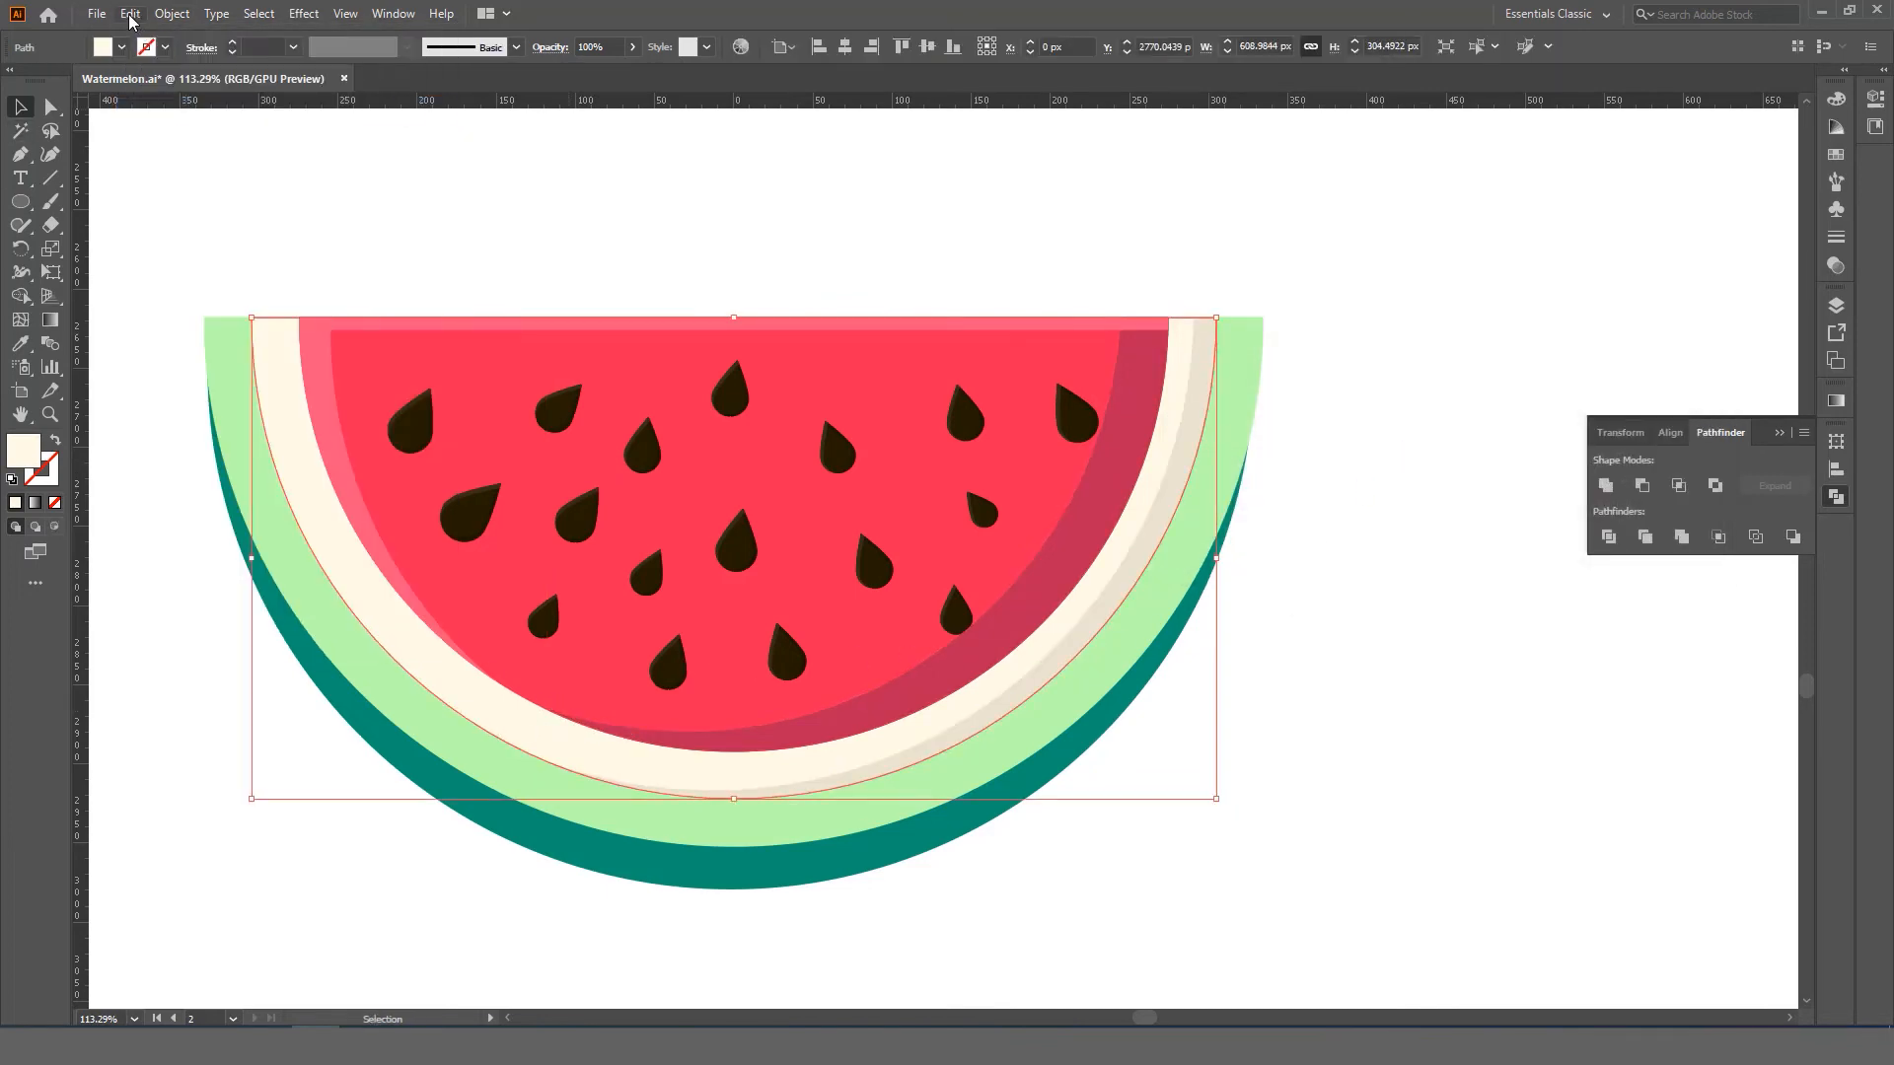
pyautogui.click(129, 14)
pyautogui.click(192, 194)
pyautogui.click(129, 14)
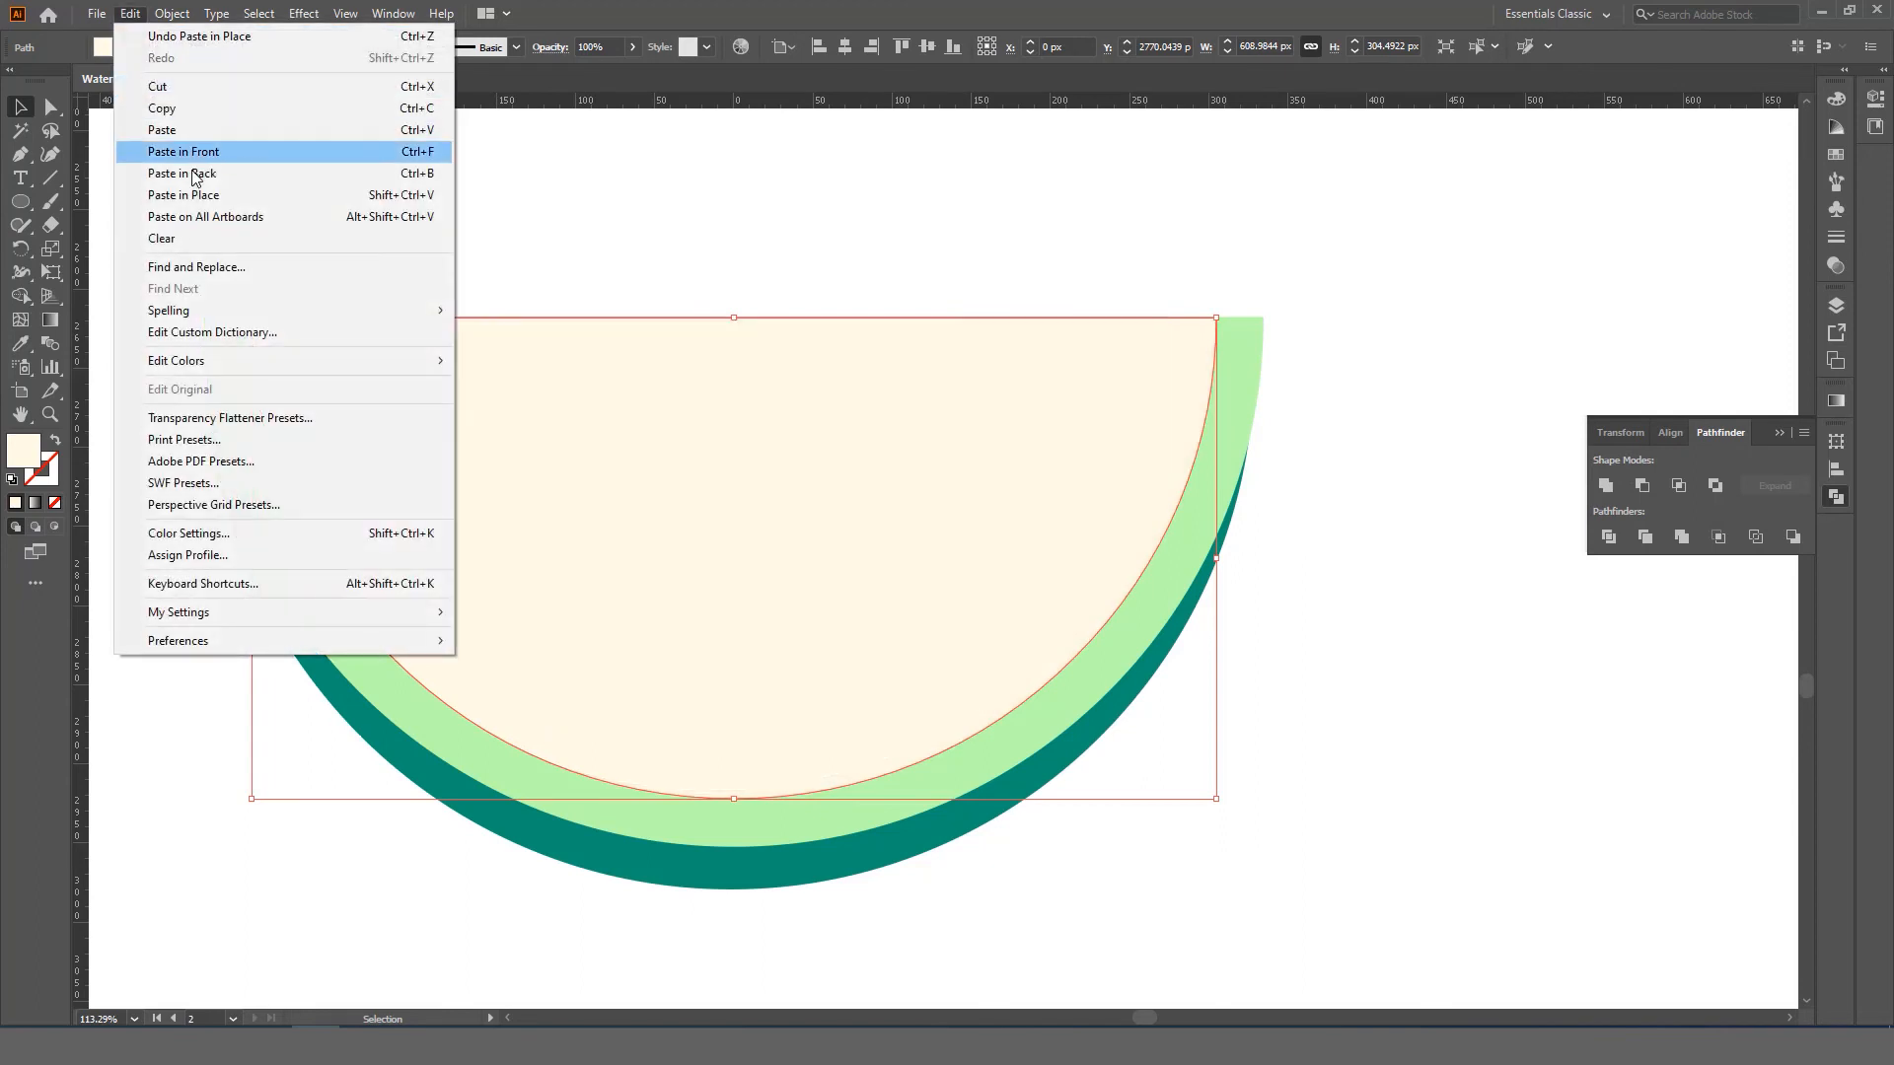
pyautogui.click(192, 194)
# - Shift the top cream copy about 15 px right and 5 px up, enlarge it slightly, and subtract it from the other copy with Minus Front
pyautogui.moveTo(342, 355)
pyautogui.mouseDown()
pyautogui.moveTo(368, 366)
pyautogui.moveTo(361, 352)
pyautogui.mouseUp()
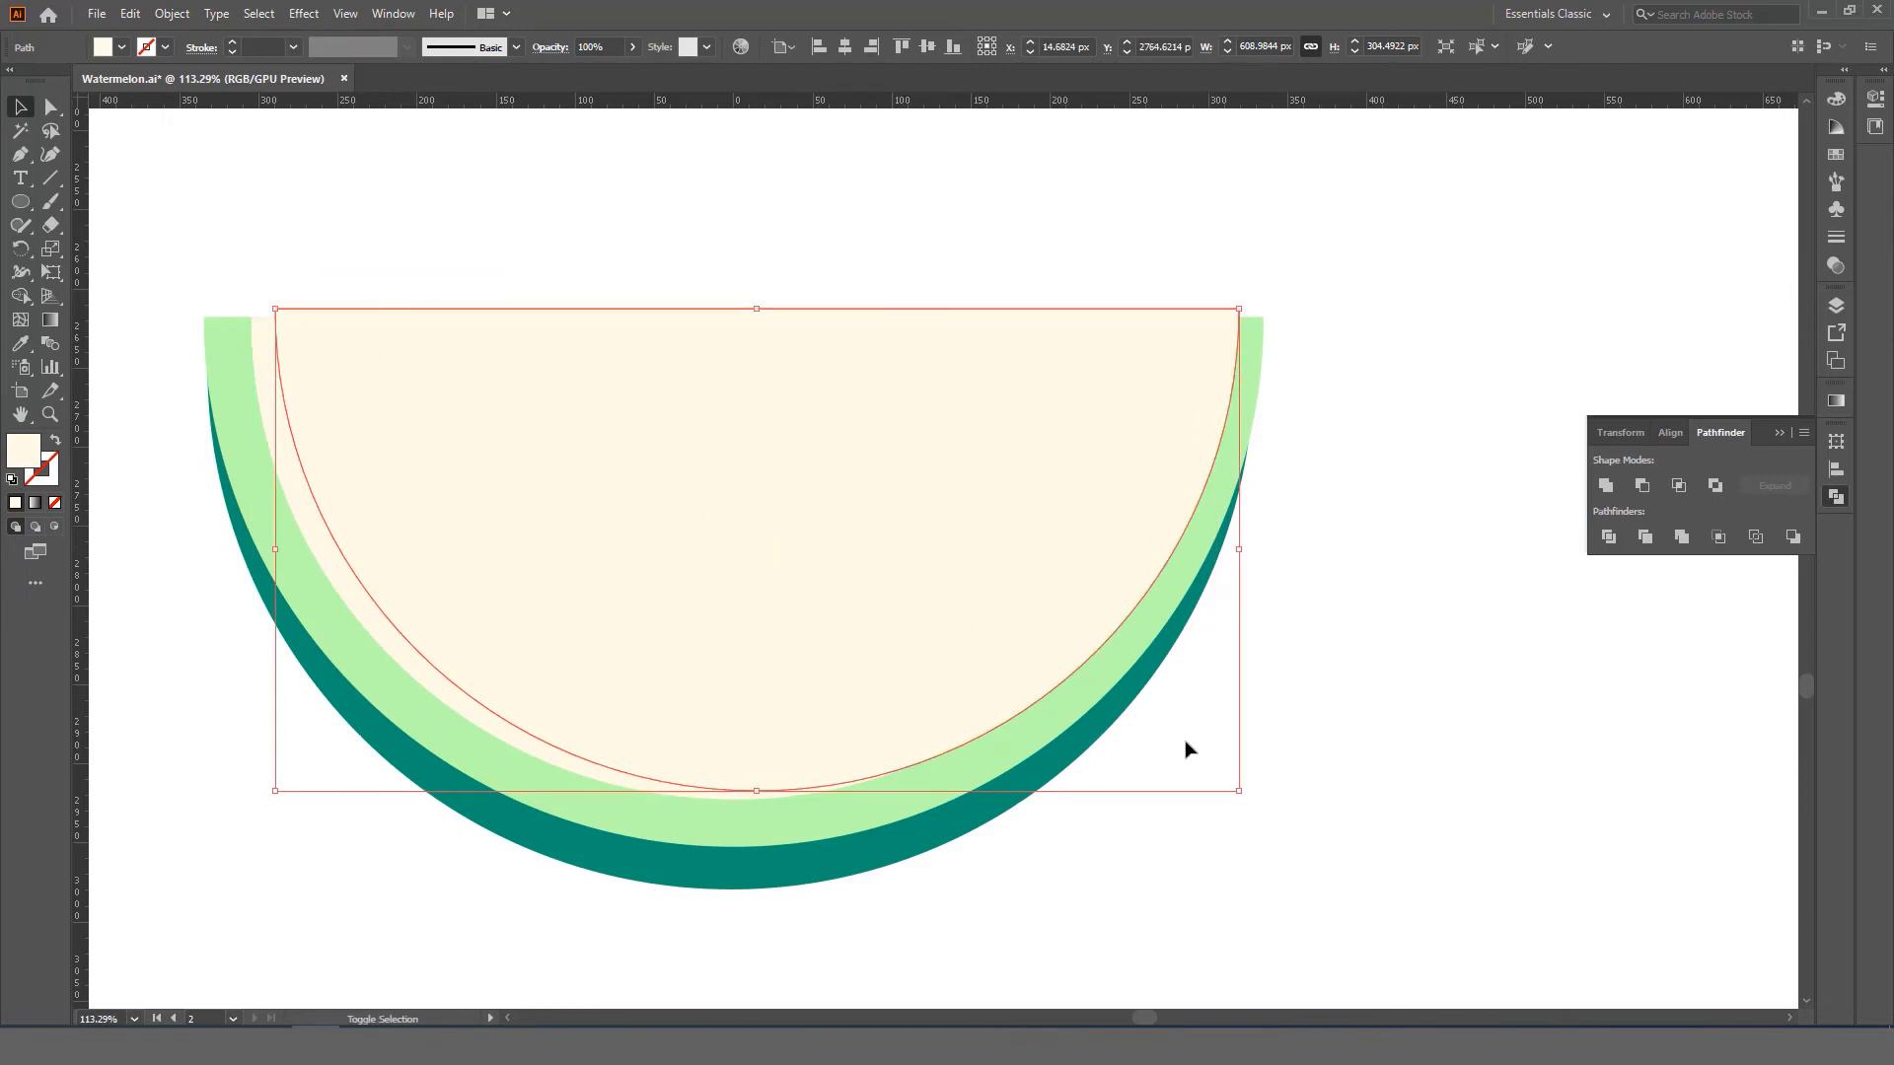
pyautogui.moveTo(1239, 792); pyautogui.dragTo(1263, 802)
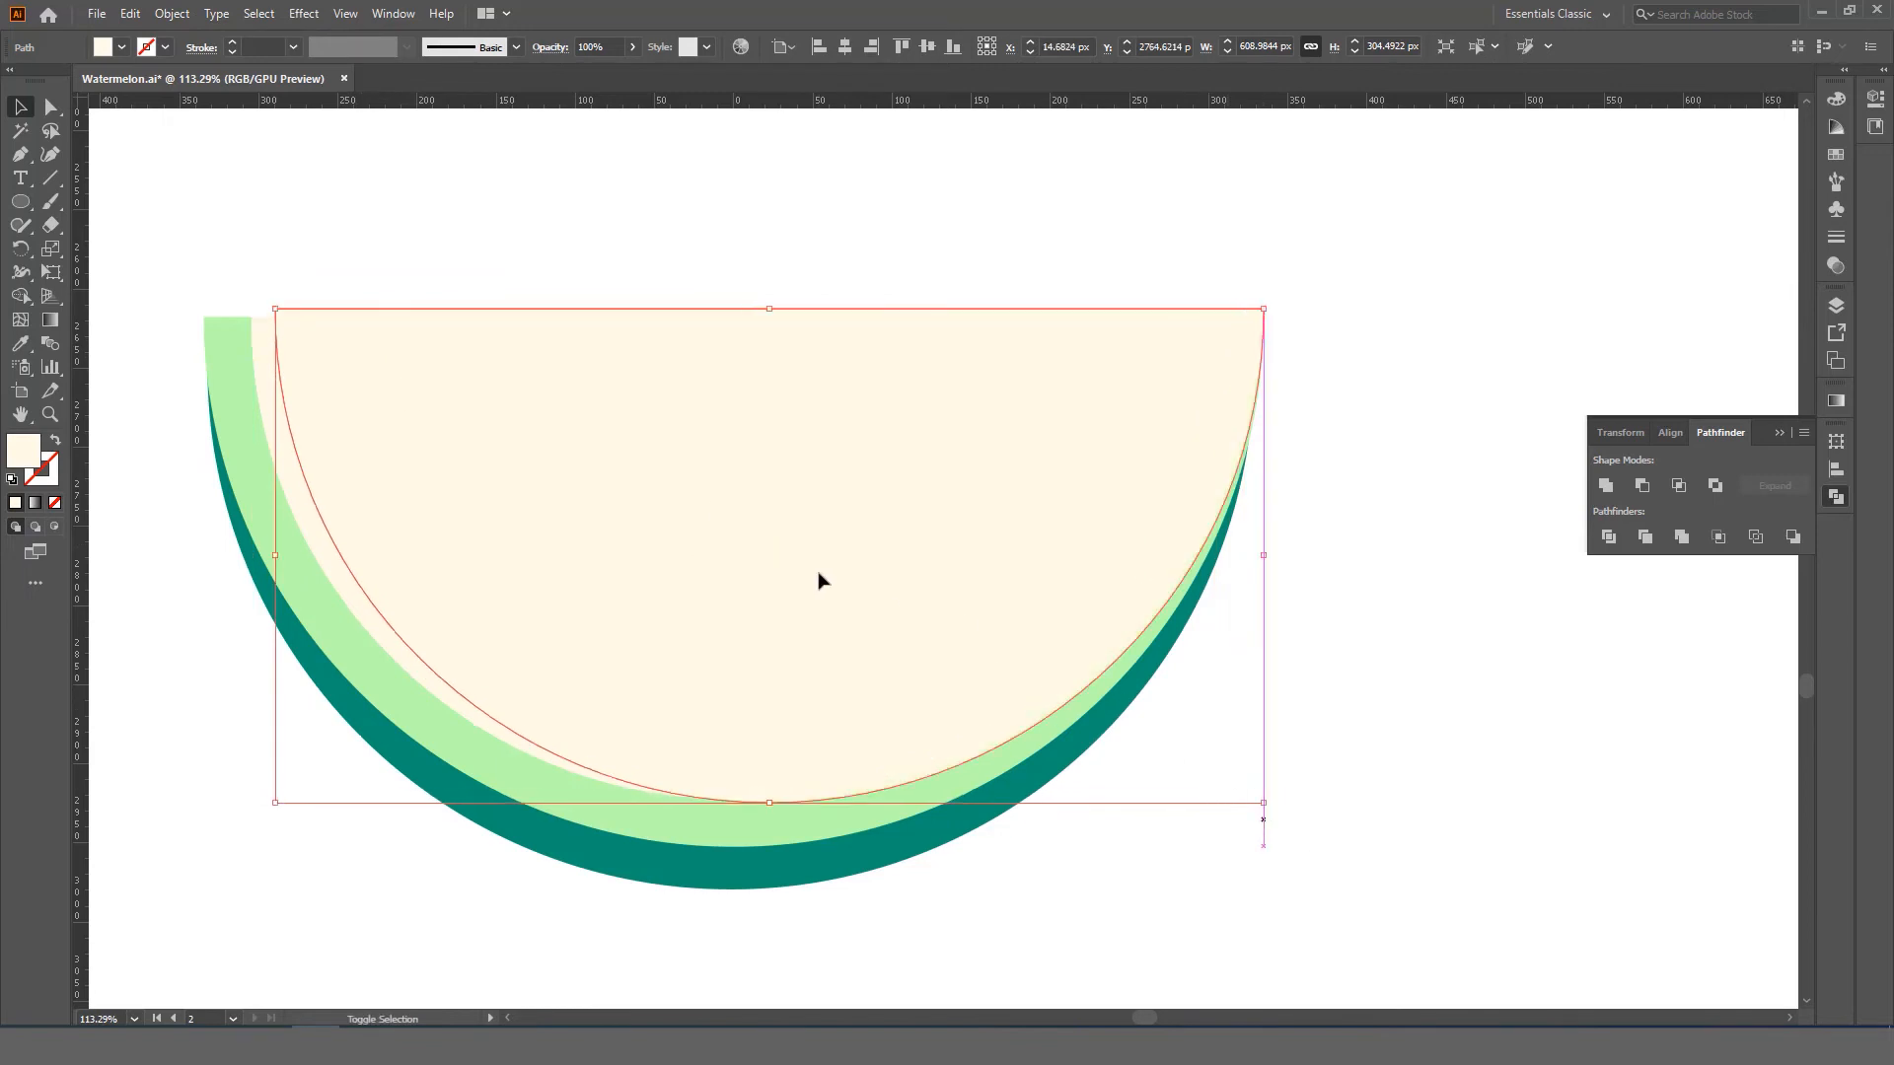
pyautogui.keyDown('shift'); pyautogui.click(314, 515); pyautogui.keyUp('shift')
pyautogui.click(1642, 484)
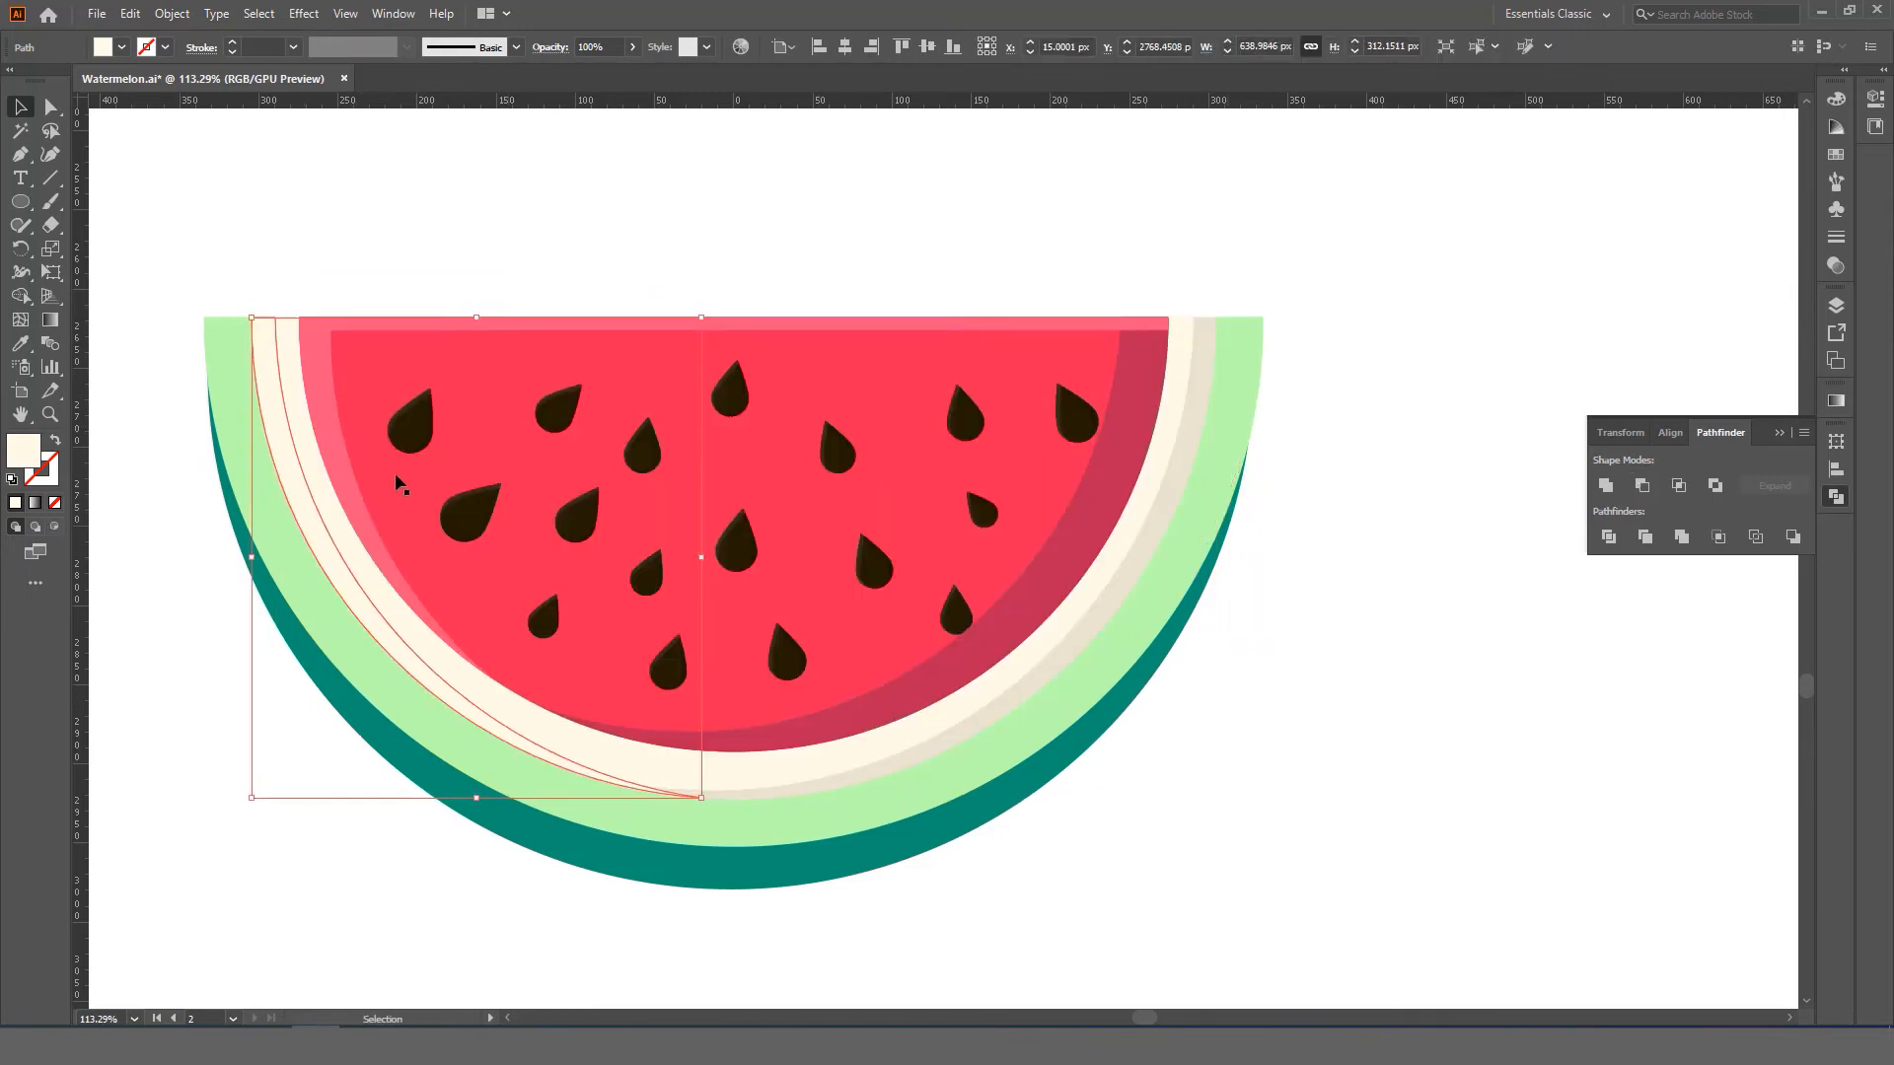
# - Fill the crescent along the cream rind's left edge with a near-white tint as a highlight, and deselect it
pyautogui.doubleClick(34, 457)
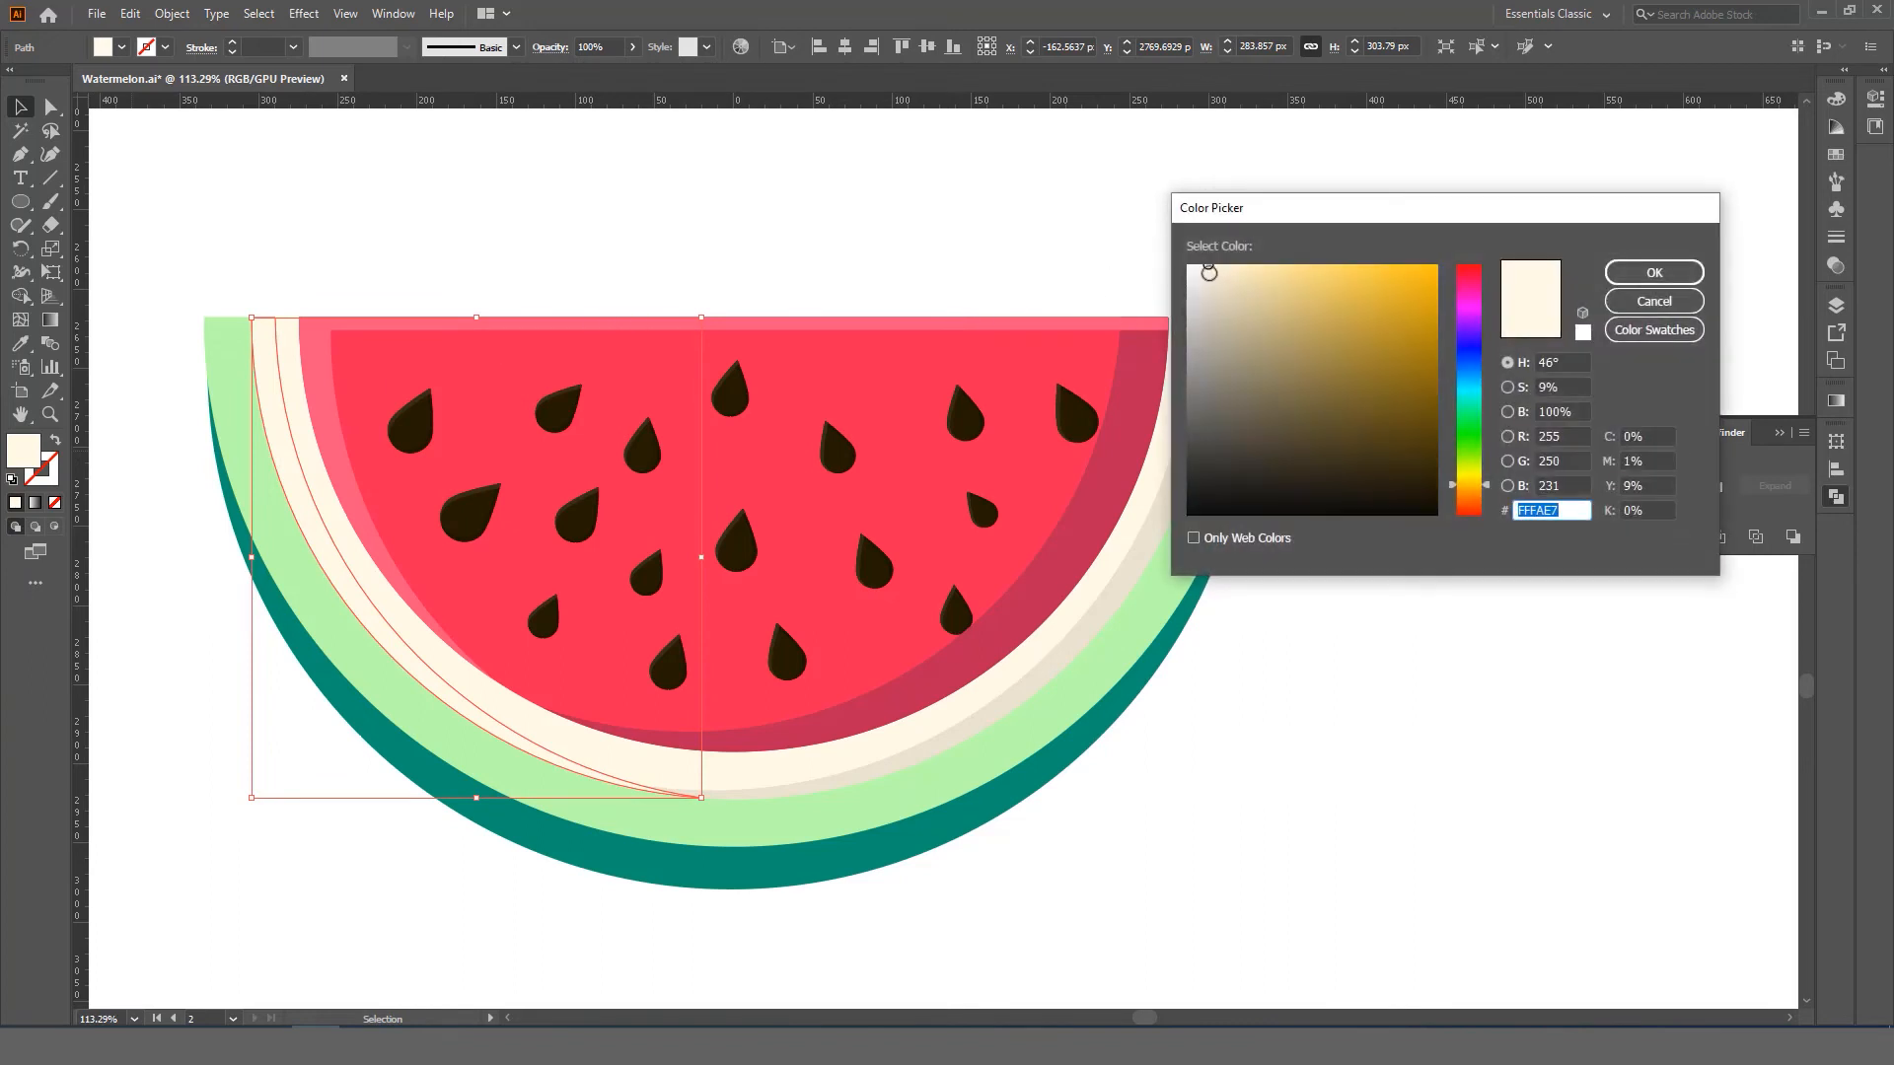
pyautogui.click(1687, 275)
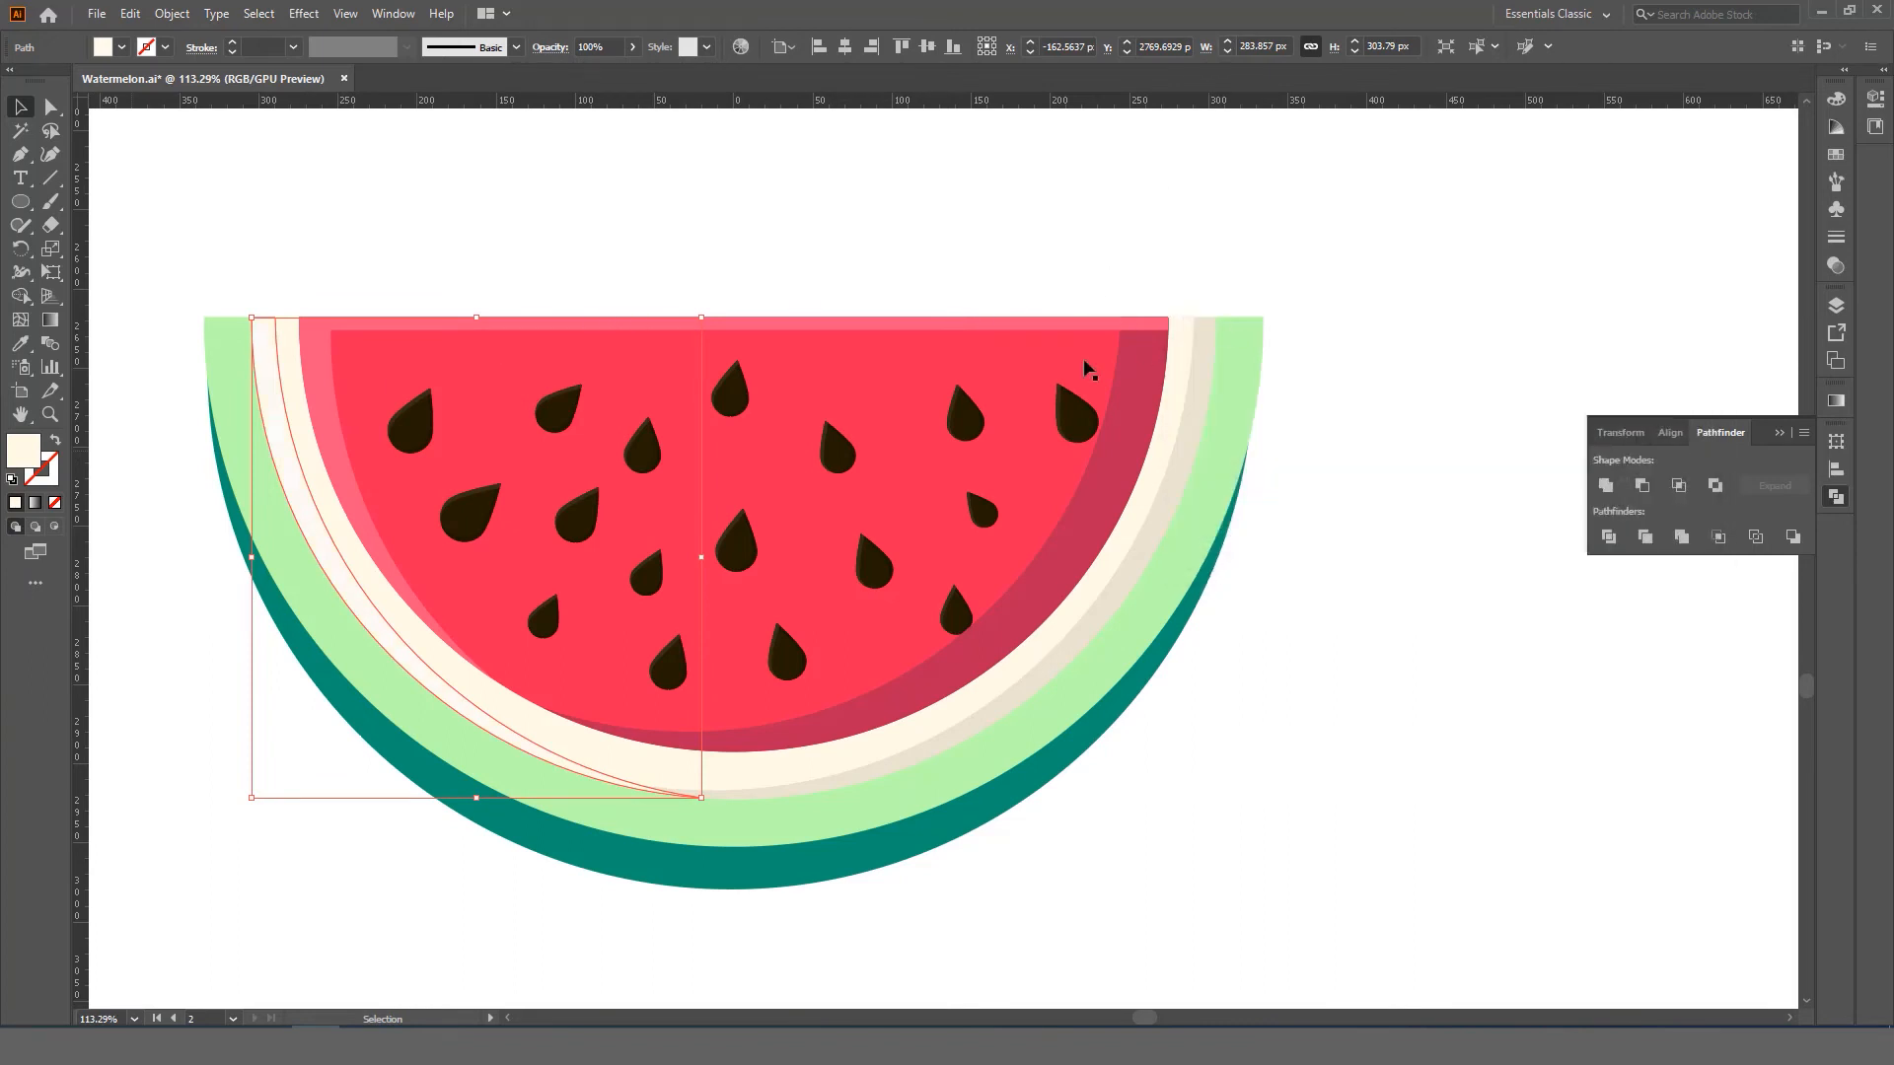
pyautogui.press('z')
pyautogui.moveTo(917, 469); pyautogui.dragTo(774, 562)
pyautogui.hotkey('ctrl', 'shift', 'a')
# - Copy the light green rind shape and paste two copies in place
pyautogui.moveTo(791, 560); pyautogui.dragTo(893, 647)
pyautogui.moveTo(893, 647); pyautogui.dragTo(1002, 681)
pyautogui.press('v')
pyautogui.click(985, 653)
pyautogui.press('z')
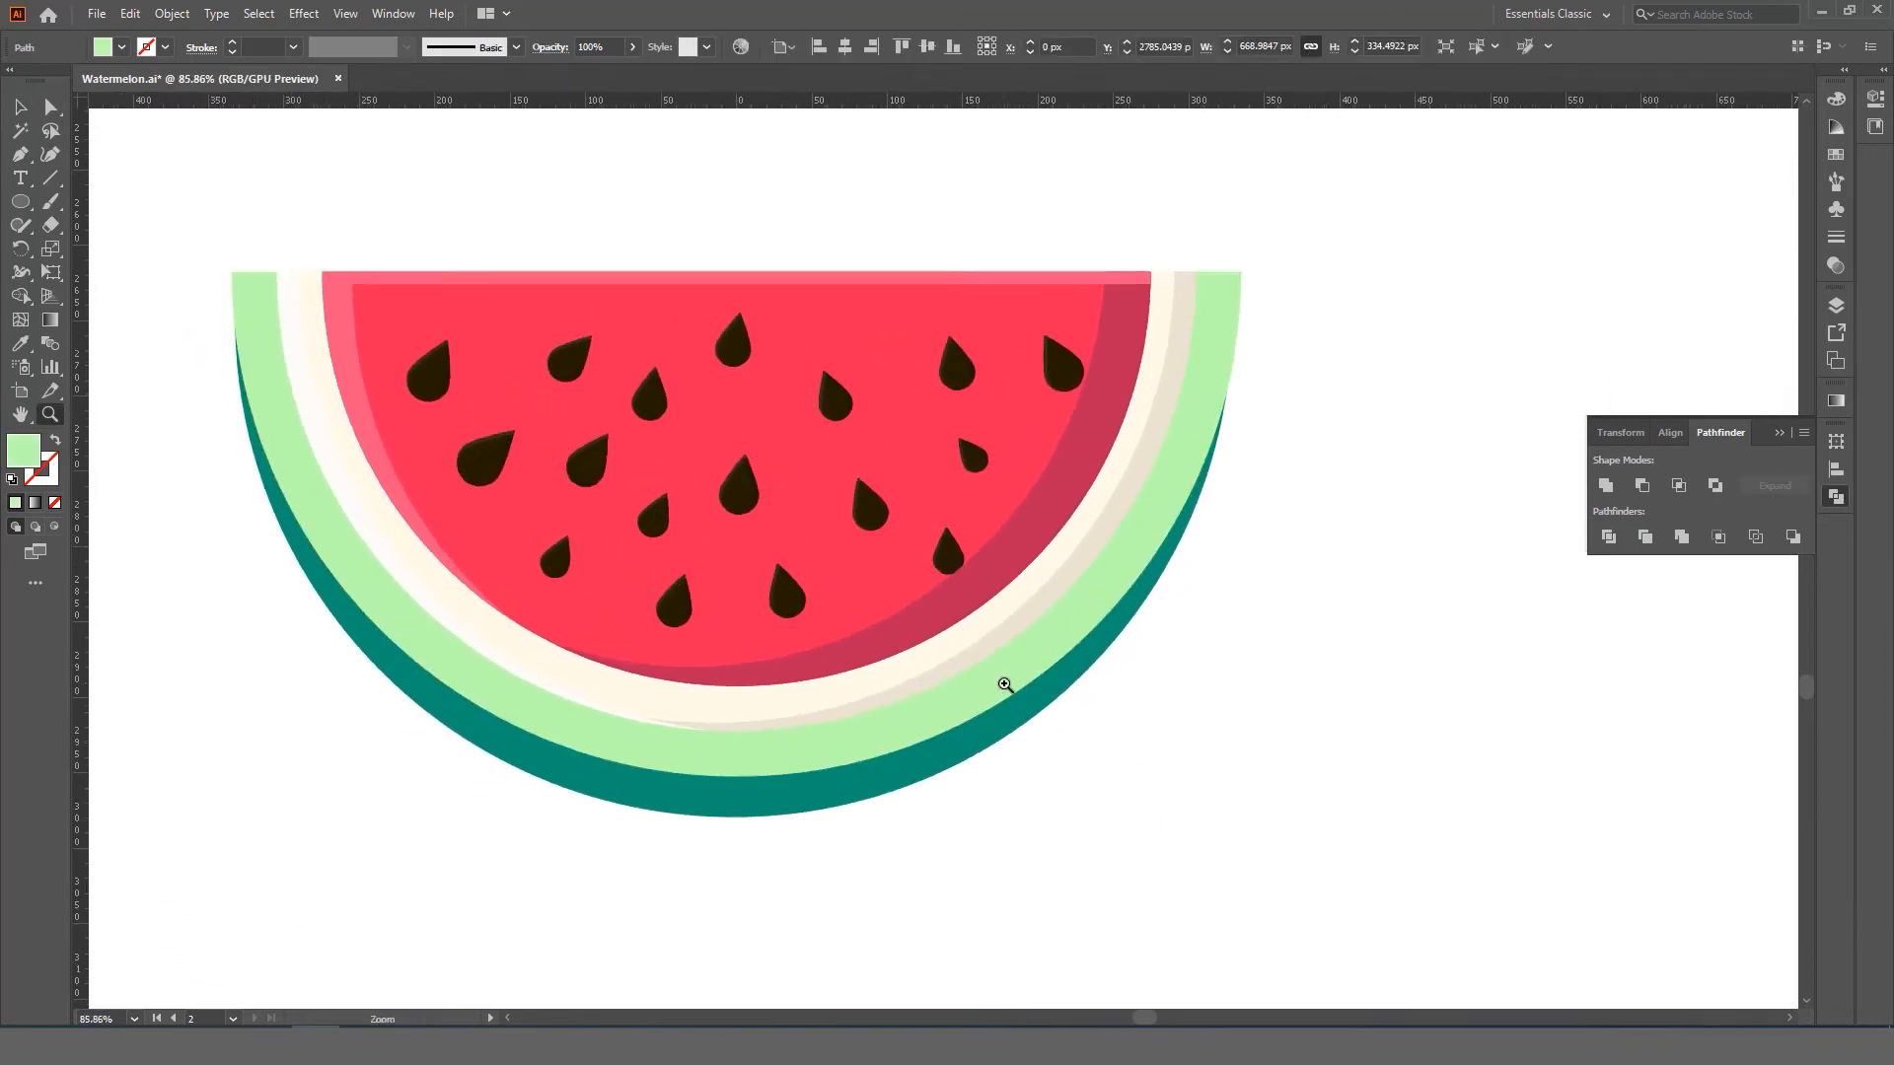
pyautogui.press('v')
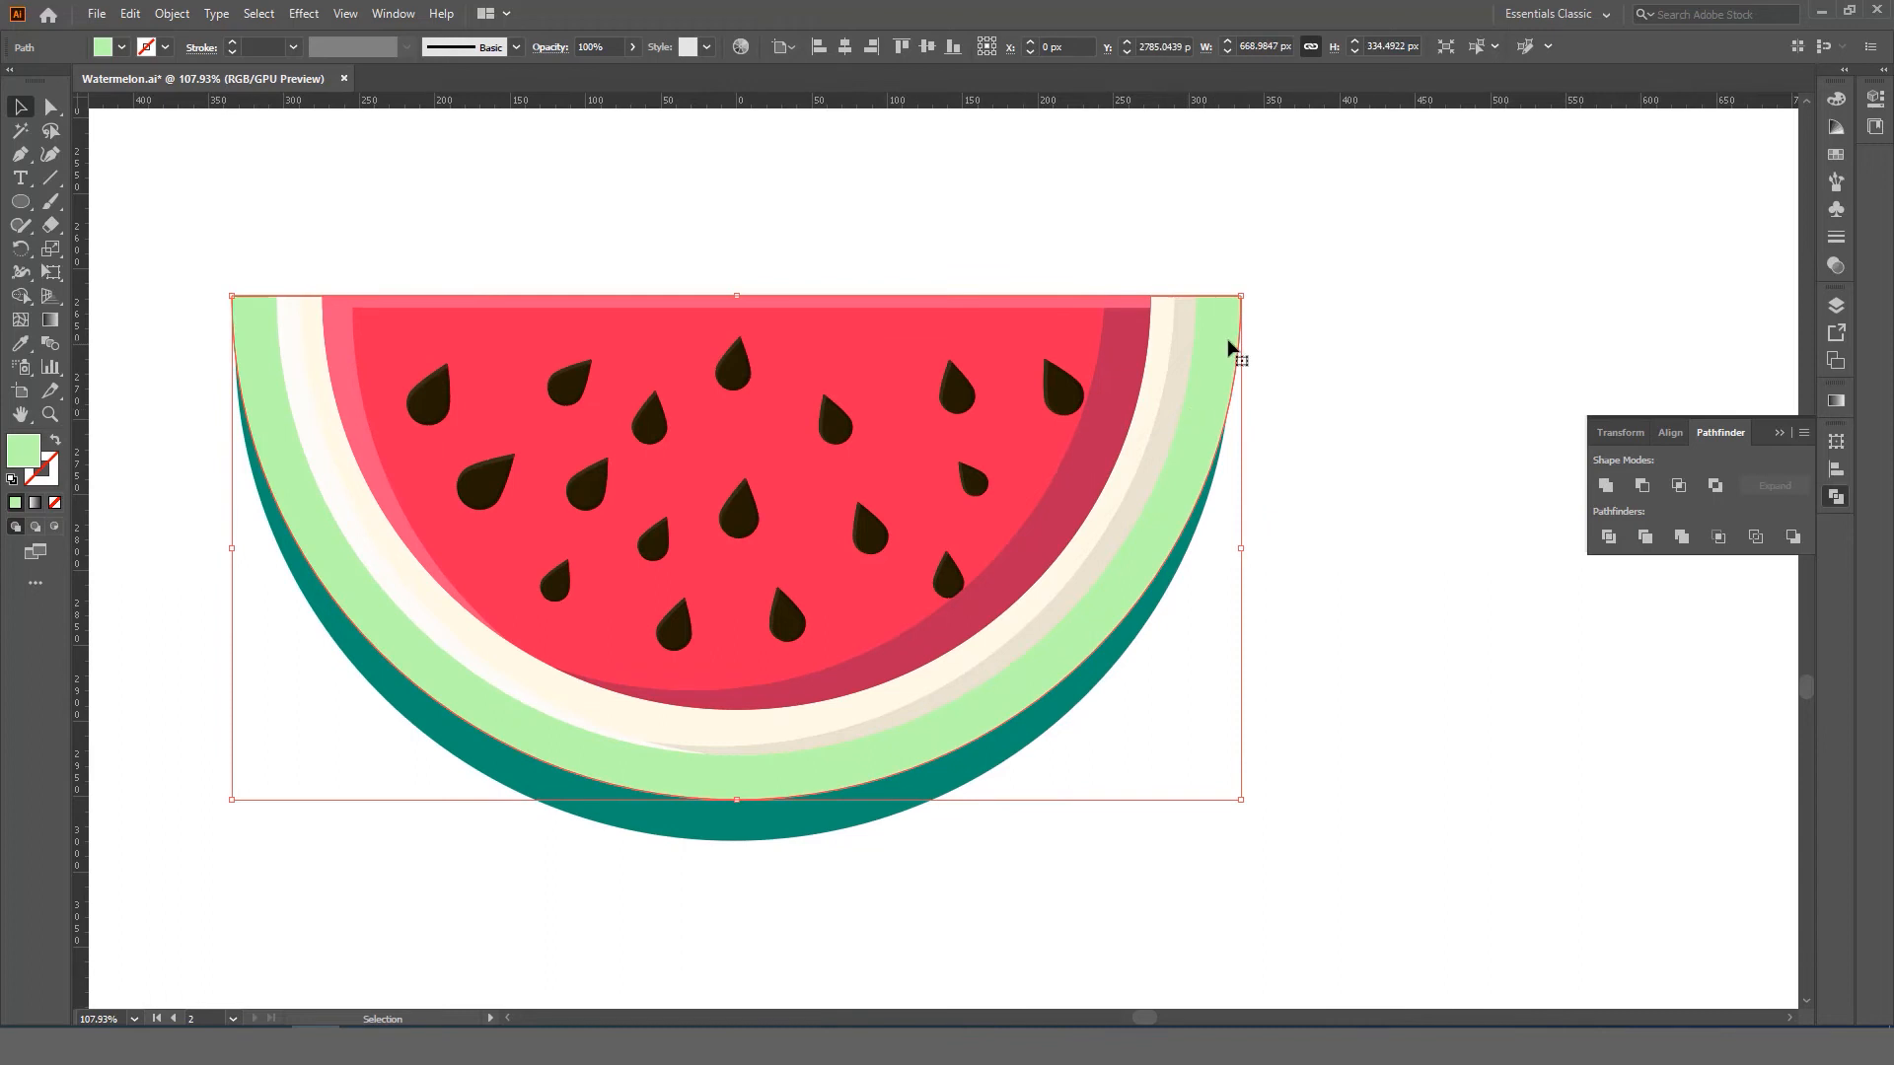
pyautogui.press('a')
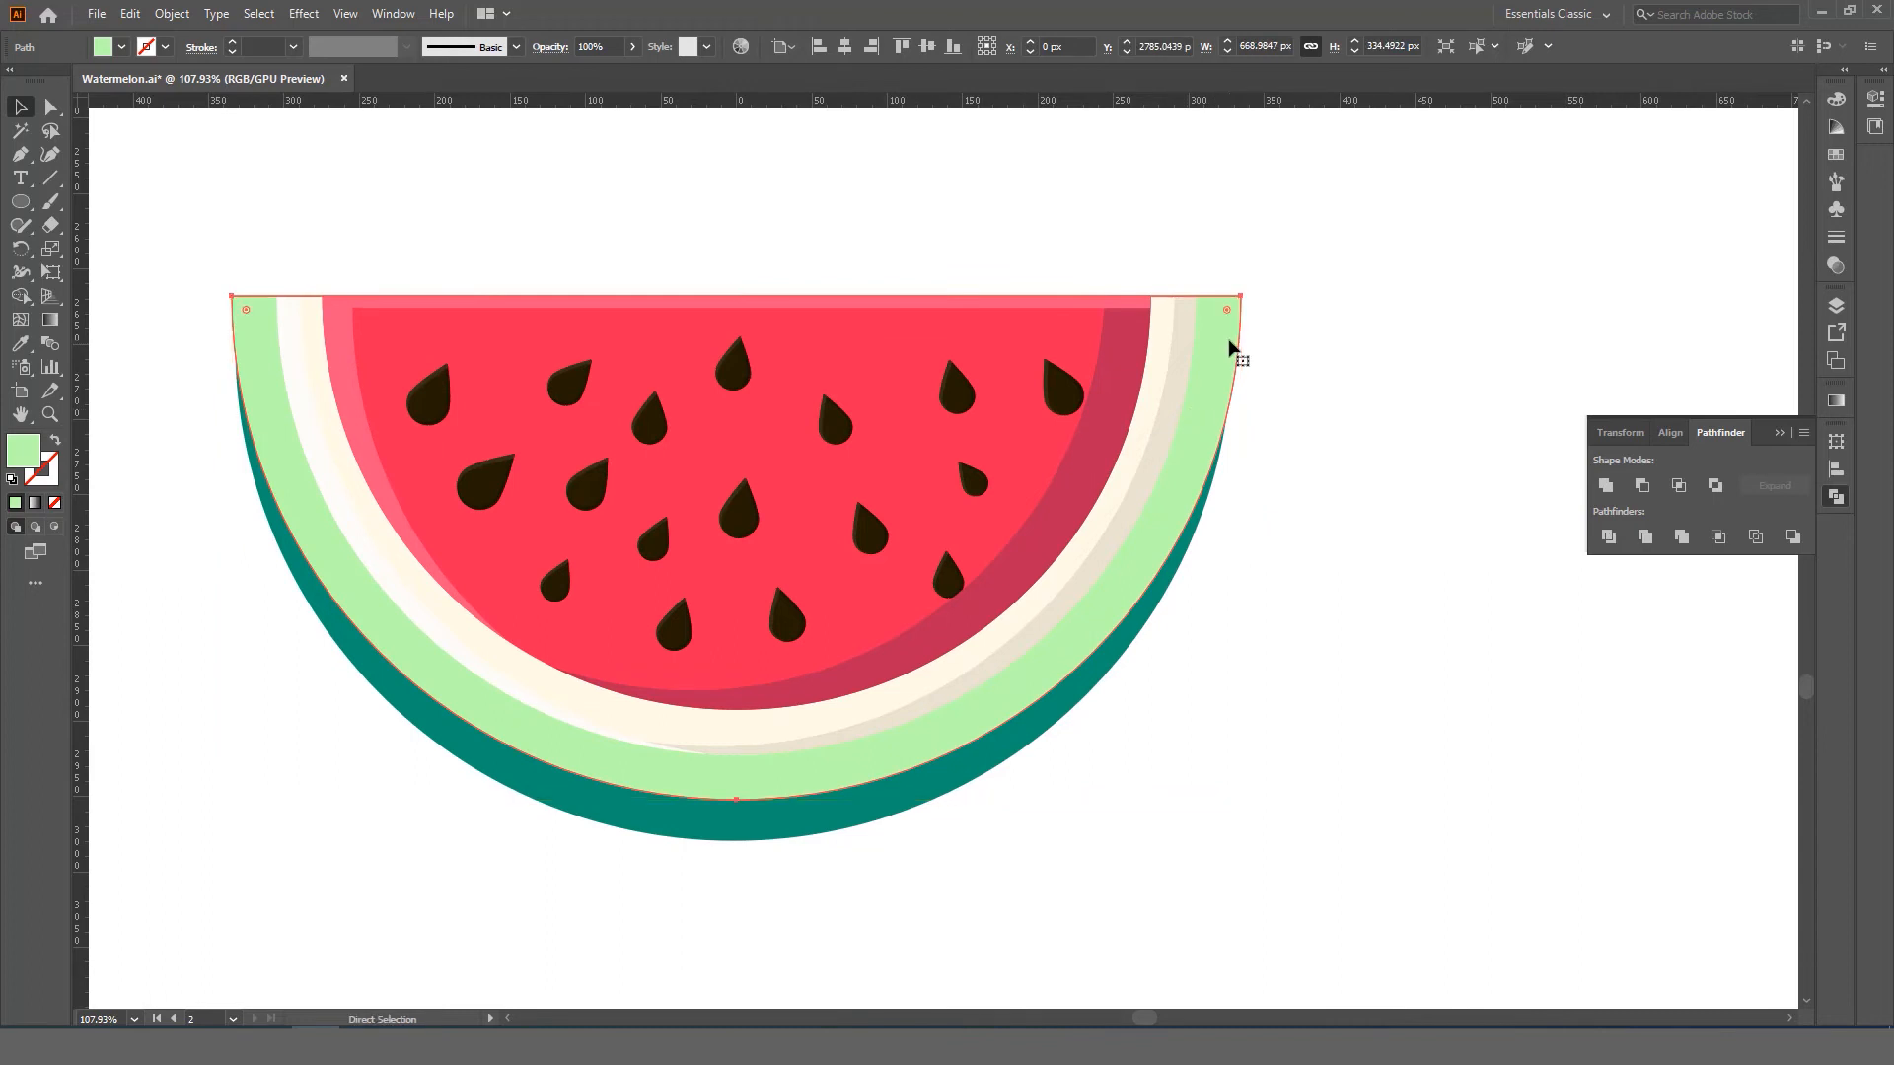
pyautogui.press('v')
# - Shift the top light green copy about 9 px left and subtract it from the other copy with Minus Front
pyautogui.press('z')
pyautogui.moveTo(1195, 388); pyautogui.dragTo(1301, 464)
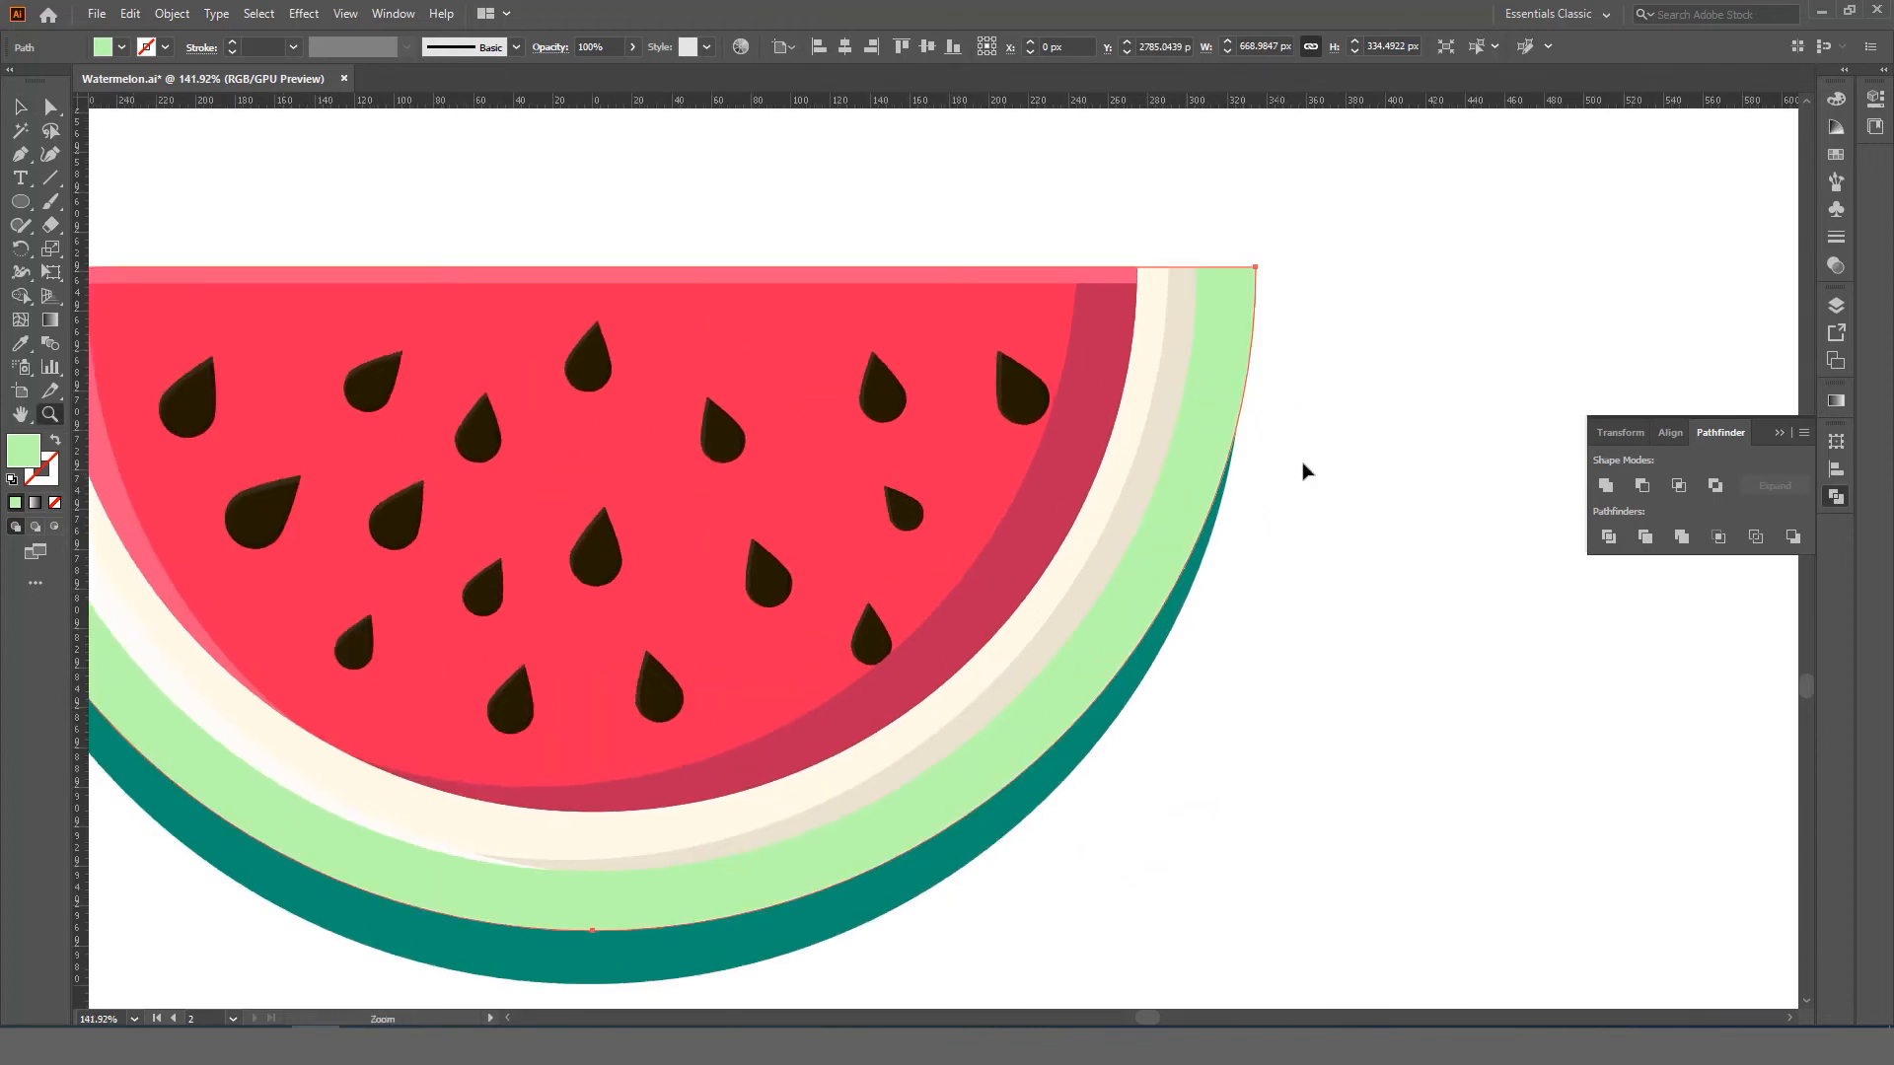
pyautogui.press('v')
pyautogui.click(1301, 464)
pyautogui.moveTo(1214, 412); pyautogui.dragTo(1247, 388)
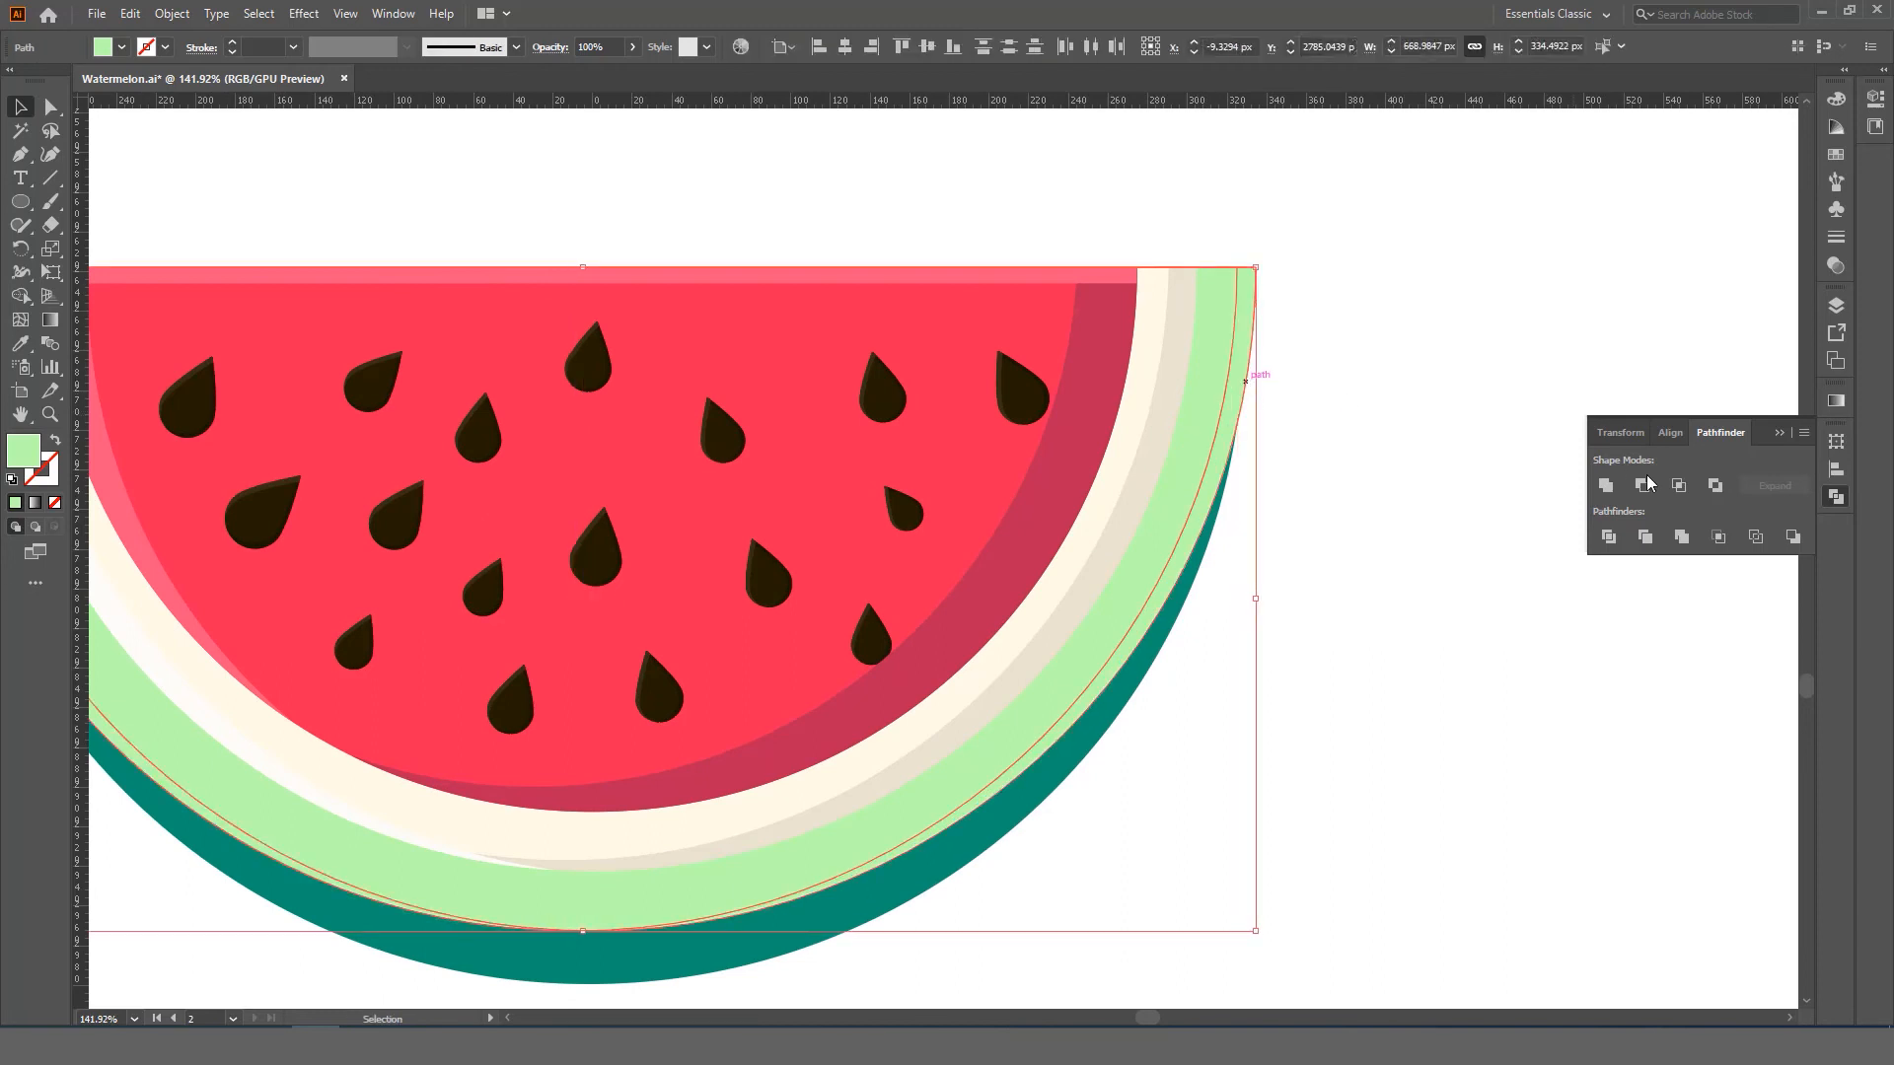
# - Fill the crescent along the light green rind's right edge with a slightly darker green as a shadow, and deselect it
pyautogui.doubleClick(21, 455)
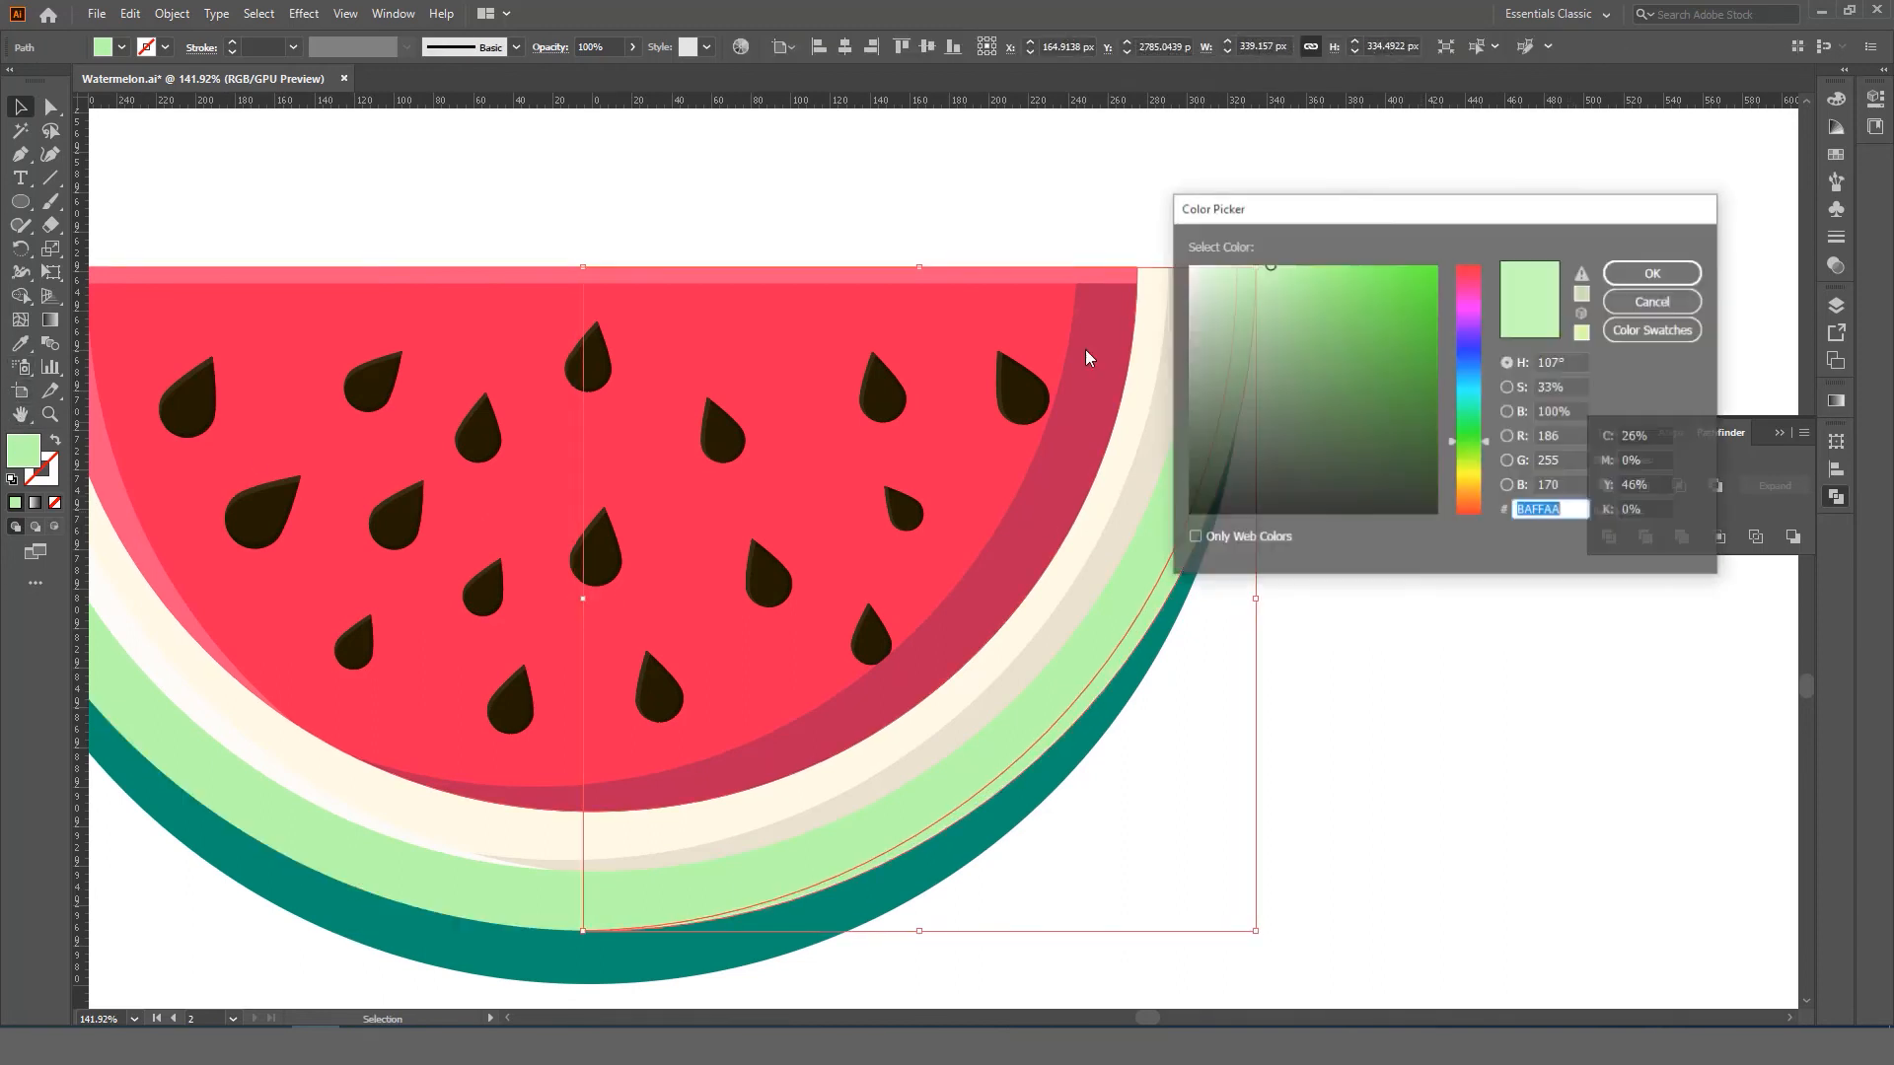
pyautogui.click(1280, 292)
pyautogui.click(1621, 274)
pyautogui.press('z')
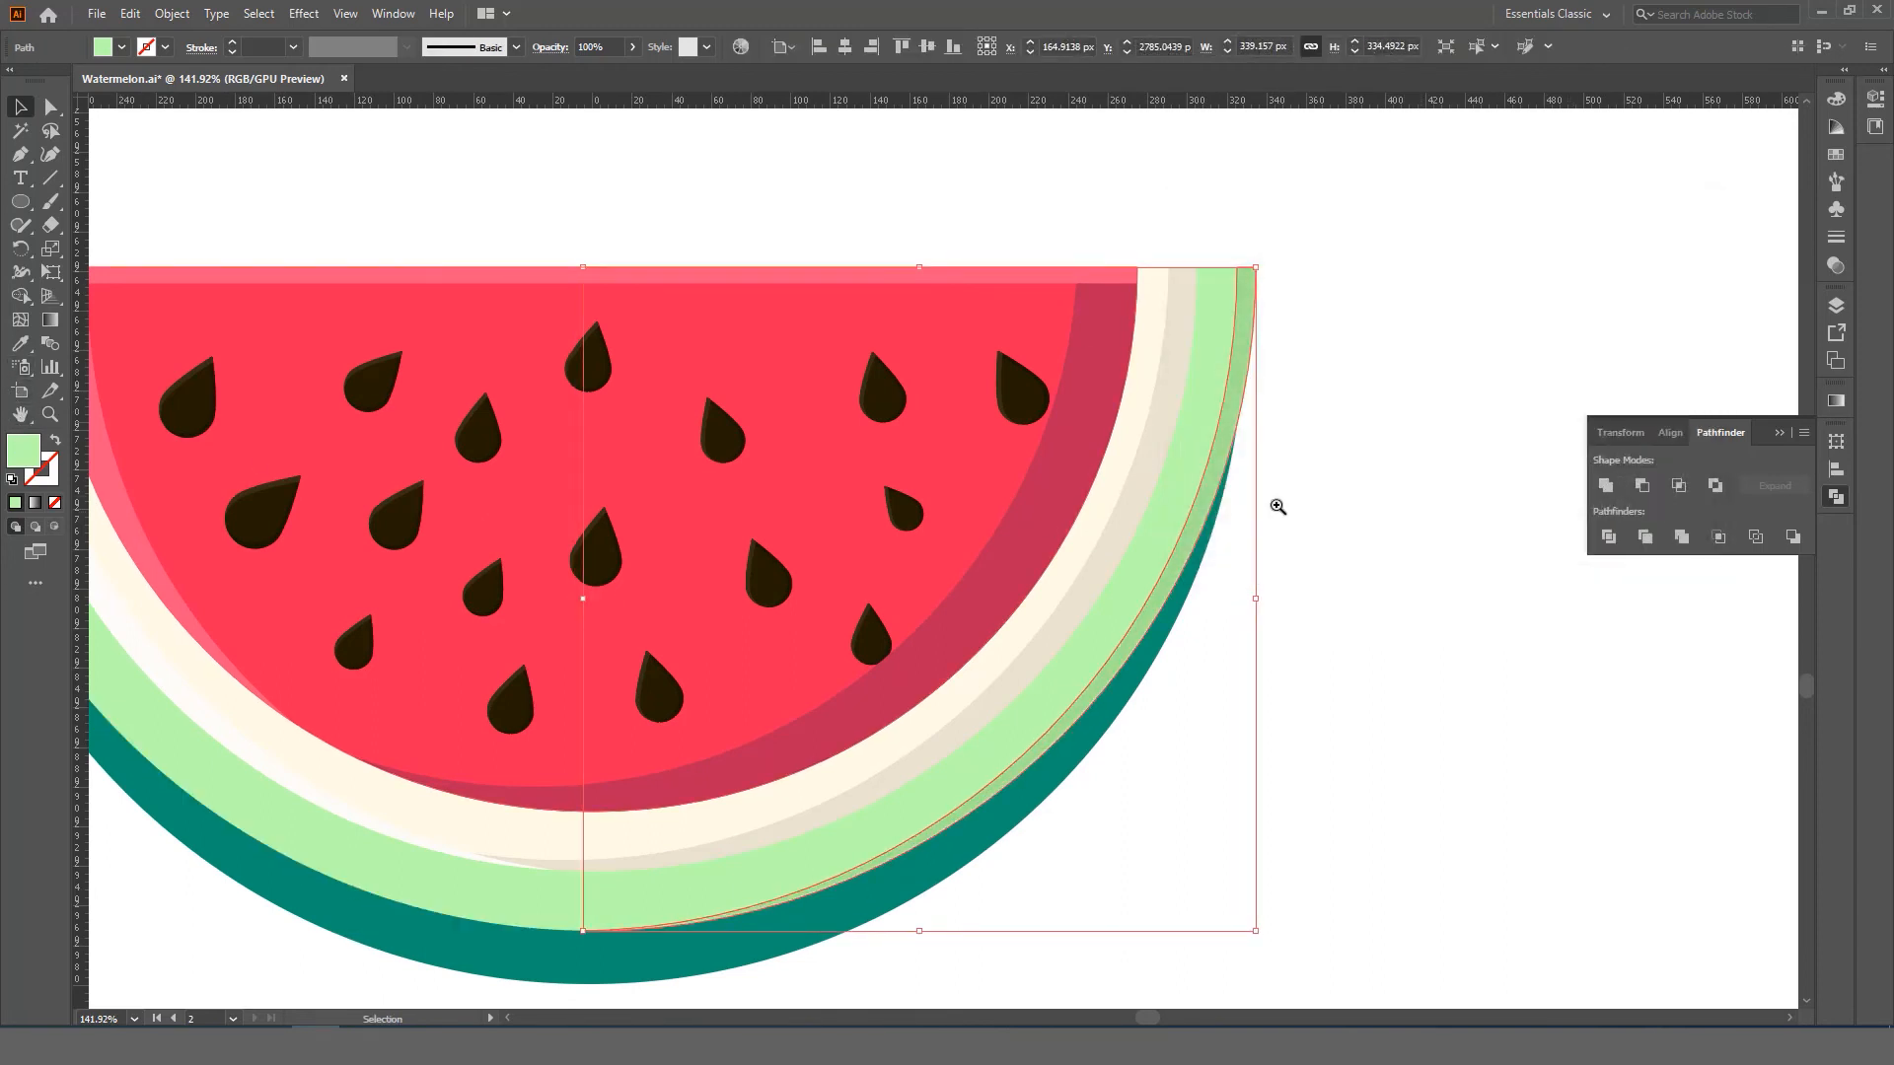
pyautogui.moveTo(1269, 515); pyautogui.dragTo(1044, 557)
pyautogui.press('v')
pyautogui.hotkey('ctrl', 'shift', 'a')
# - Copy the original light green rind shape again and paste two more copies in place over its green shadow
pyautogui.press('z')
pyautogui.click(683, 561)
pyautogui.press('a')
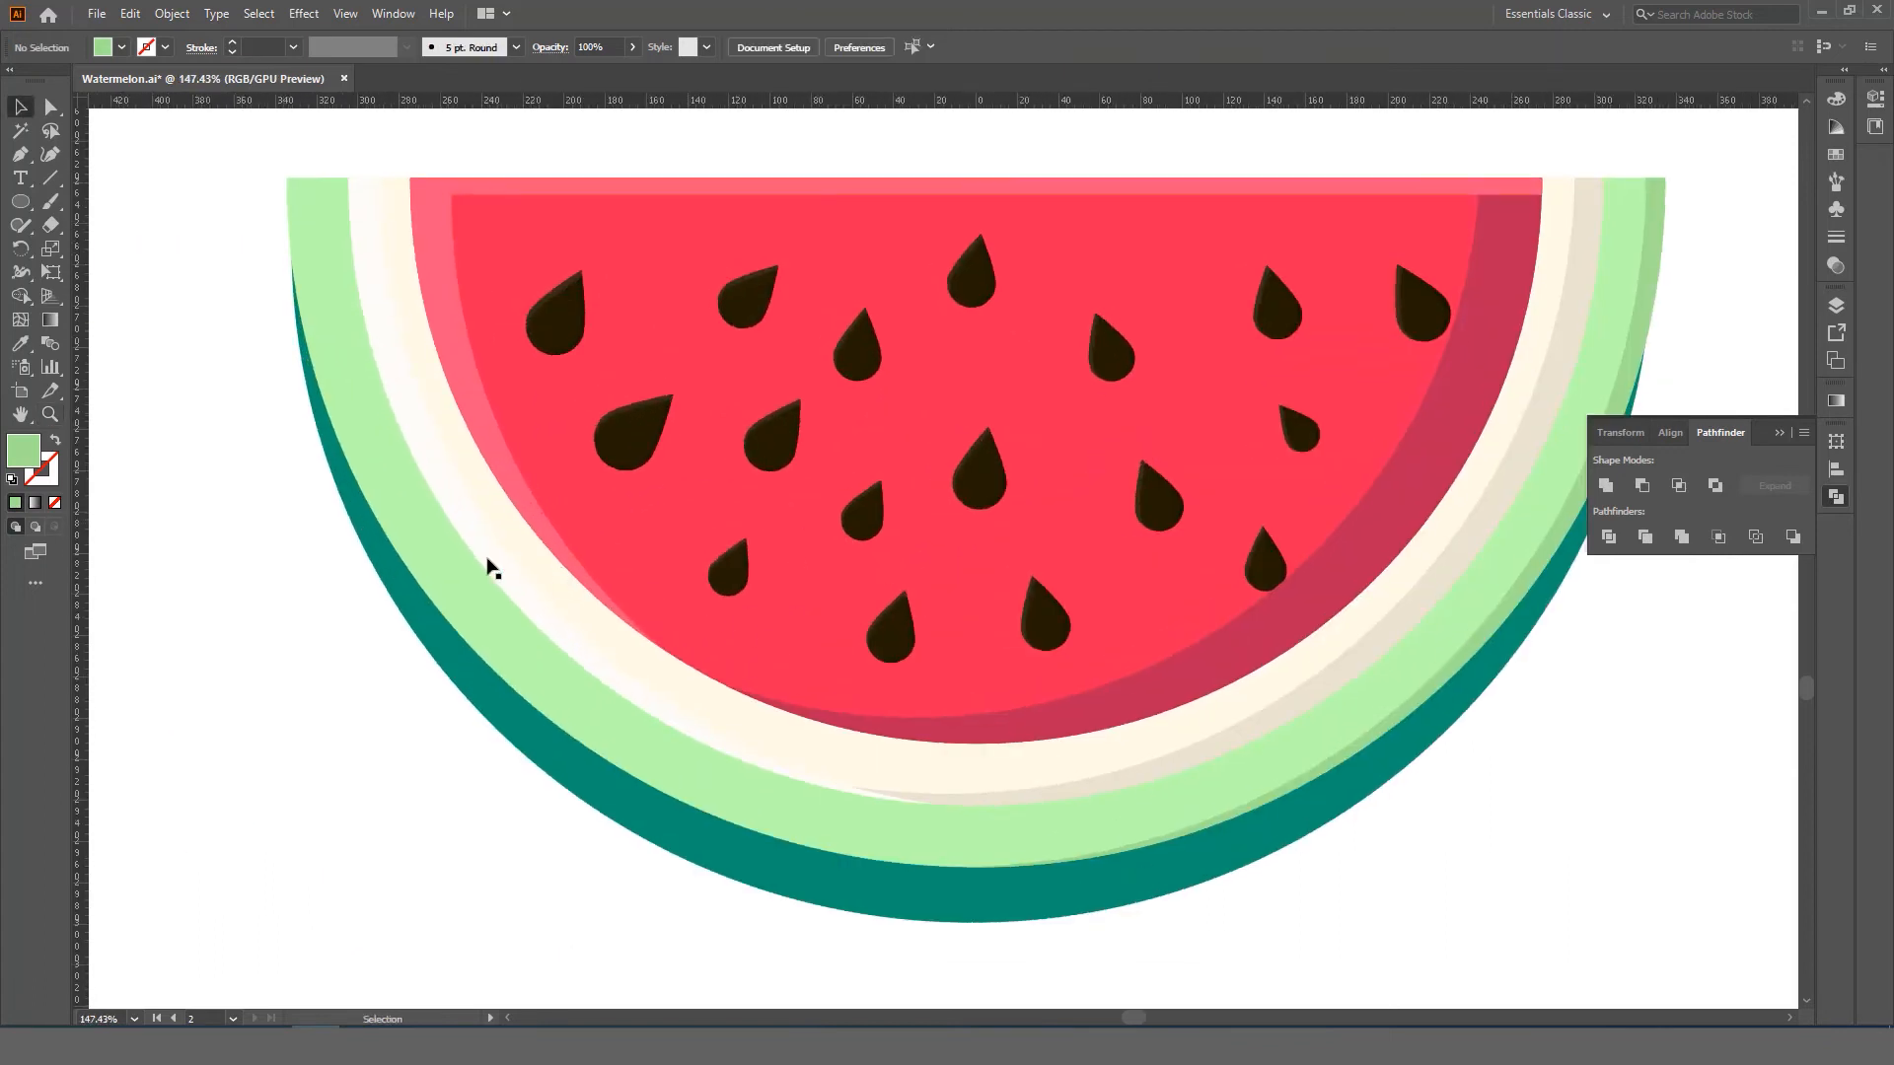
pyautogui.click(414, 549)
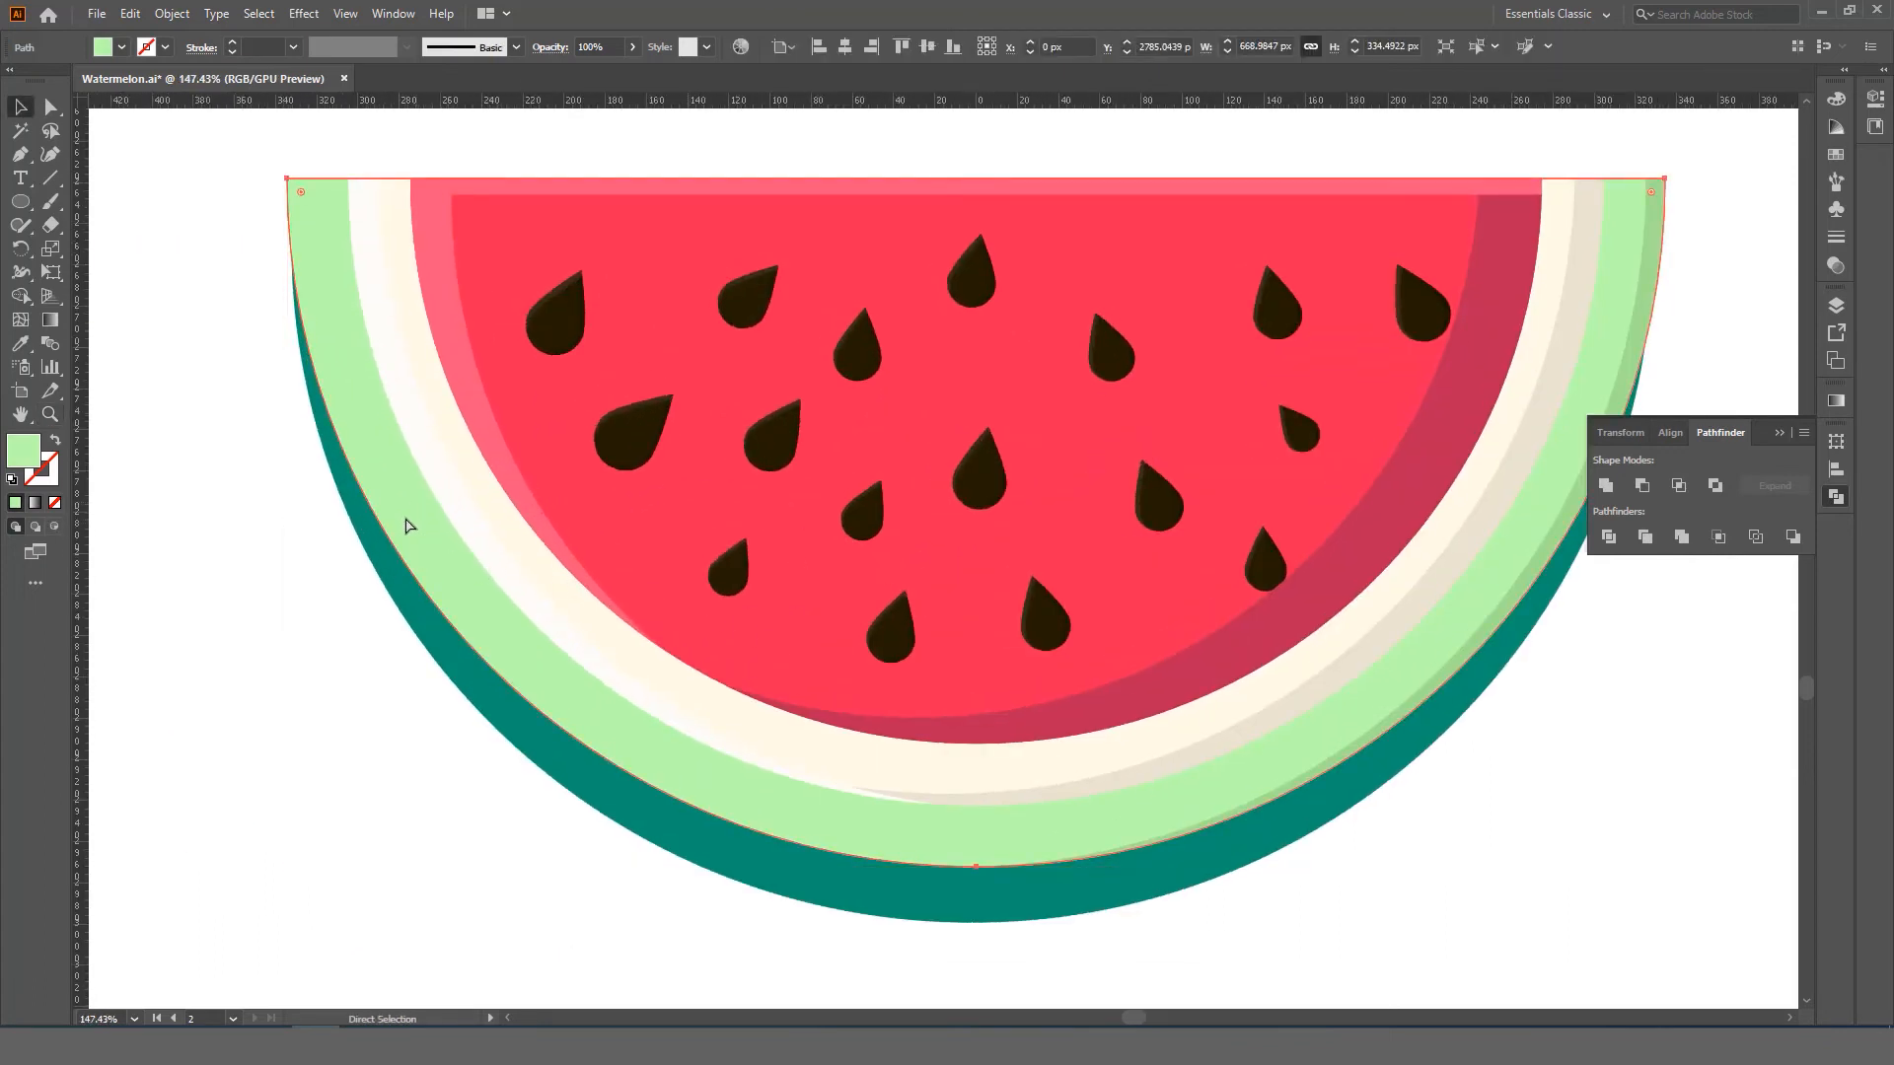
pyautogui.press('v')
# - Shift the top light green copy about 9 px right and subtract it from the other copy with Minus Front
pyautogui.moveTo(398, 524); pyautogui.dragTo(414, 524)
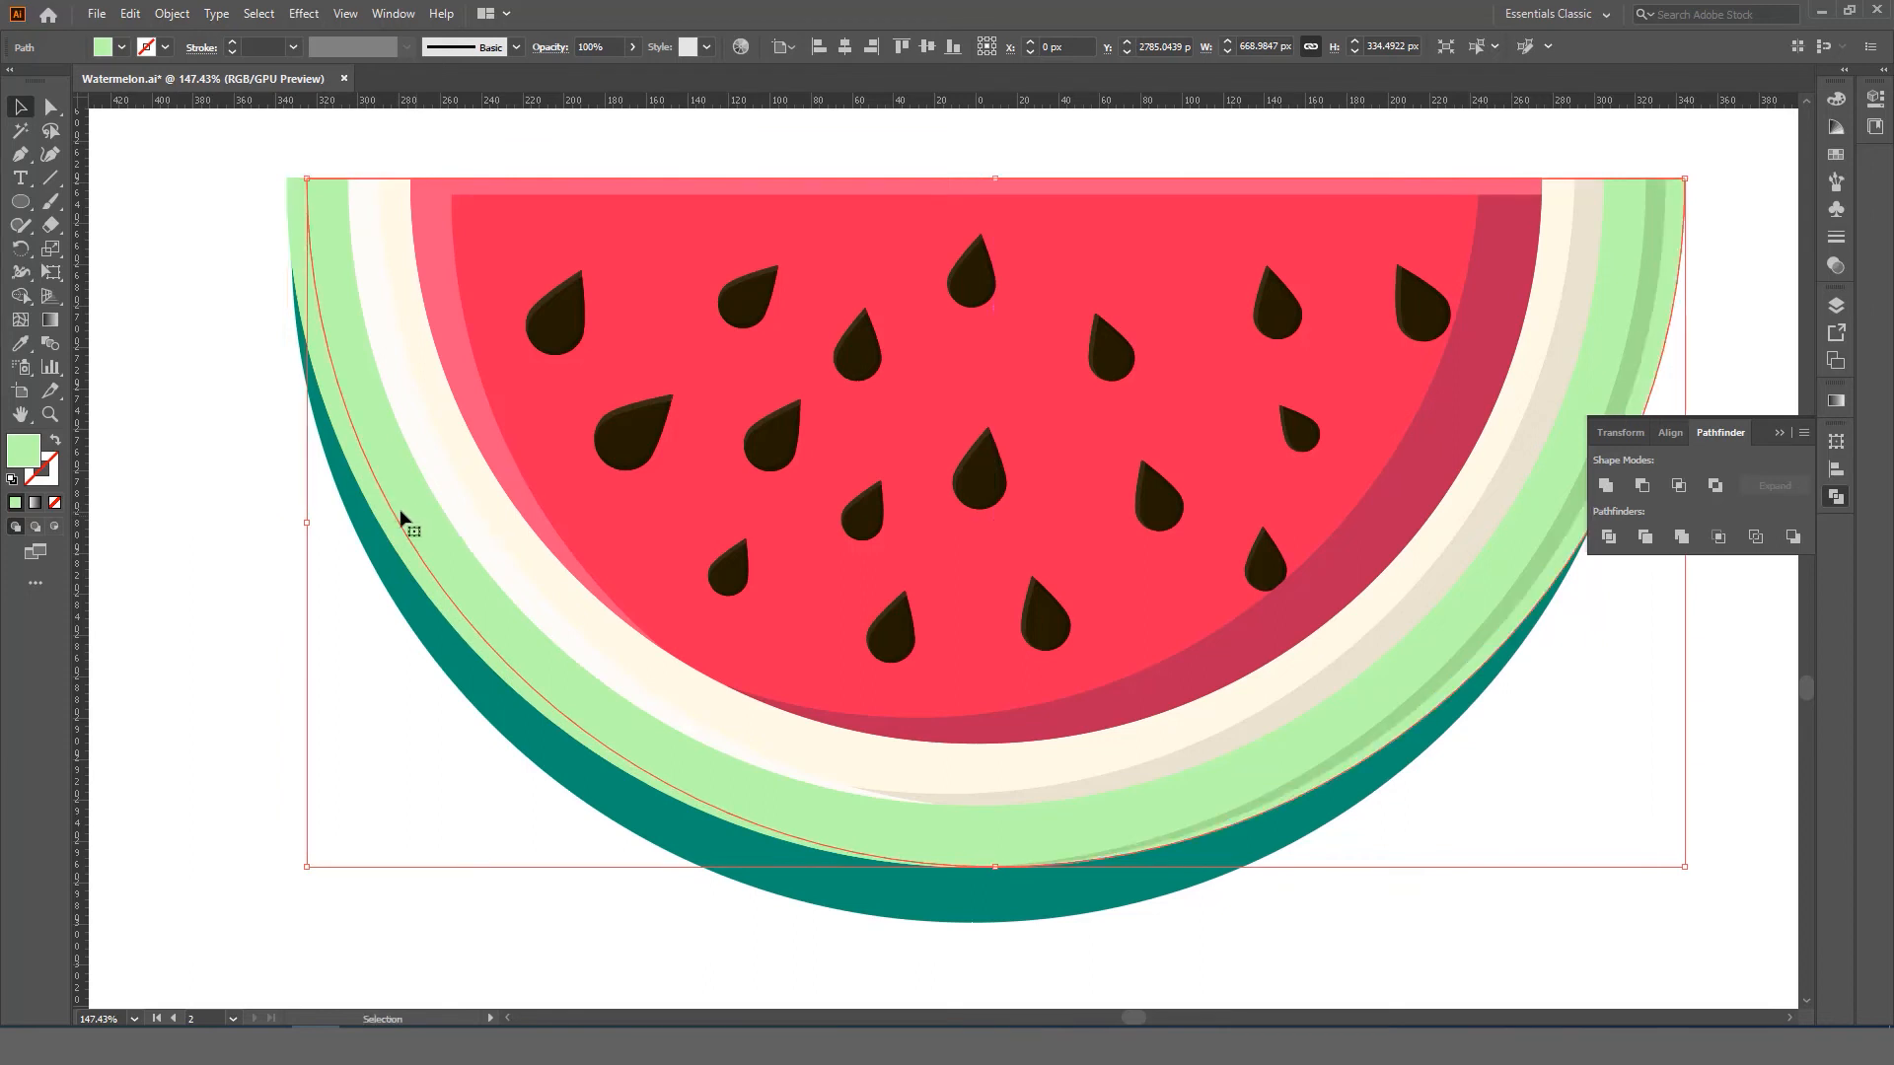
pyautogui.keyDown('shift'); pyautogui.click(393, 513); pyautogui.keyUp('shift')
pyautogui.click(1639, 487)
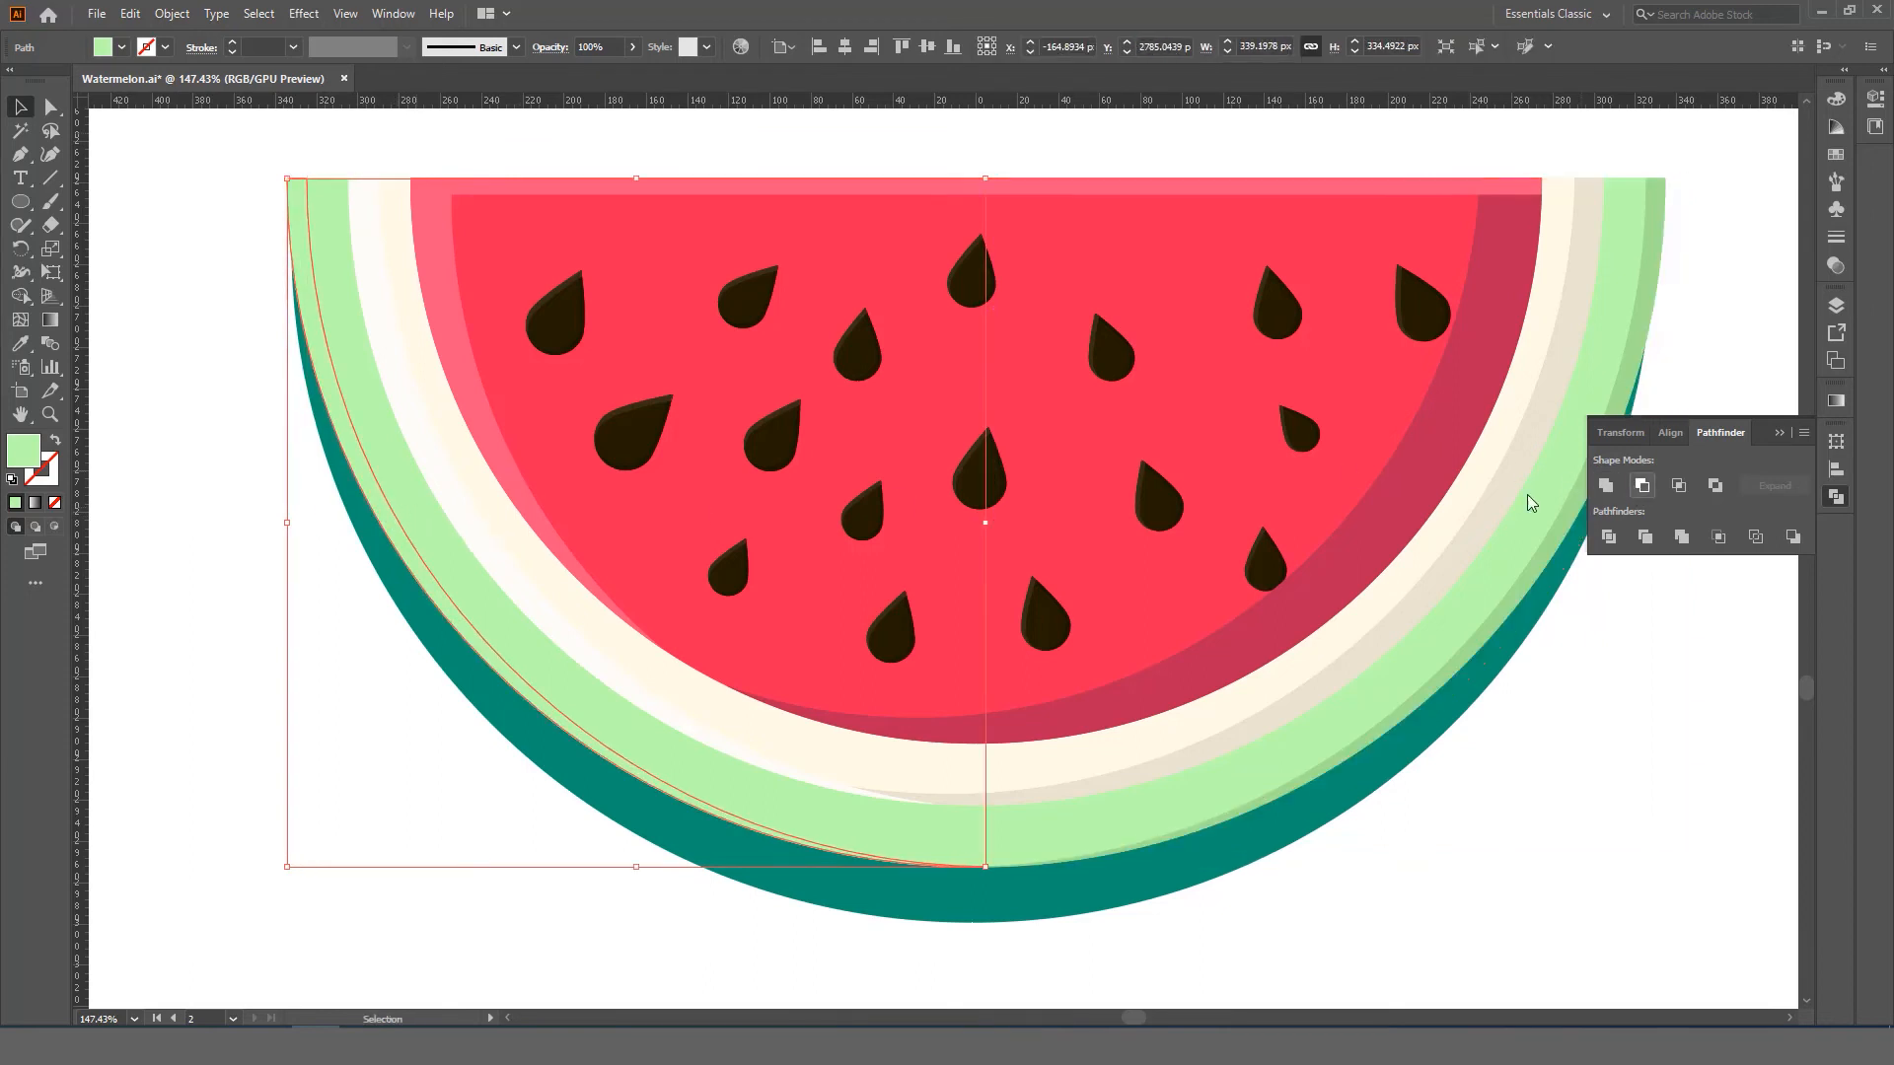
# - Fill the crescent along the light green rind's left edge with a paler green as a highlight, and deselect it
pyautogui.doubleClick(47, 458)
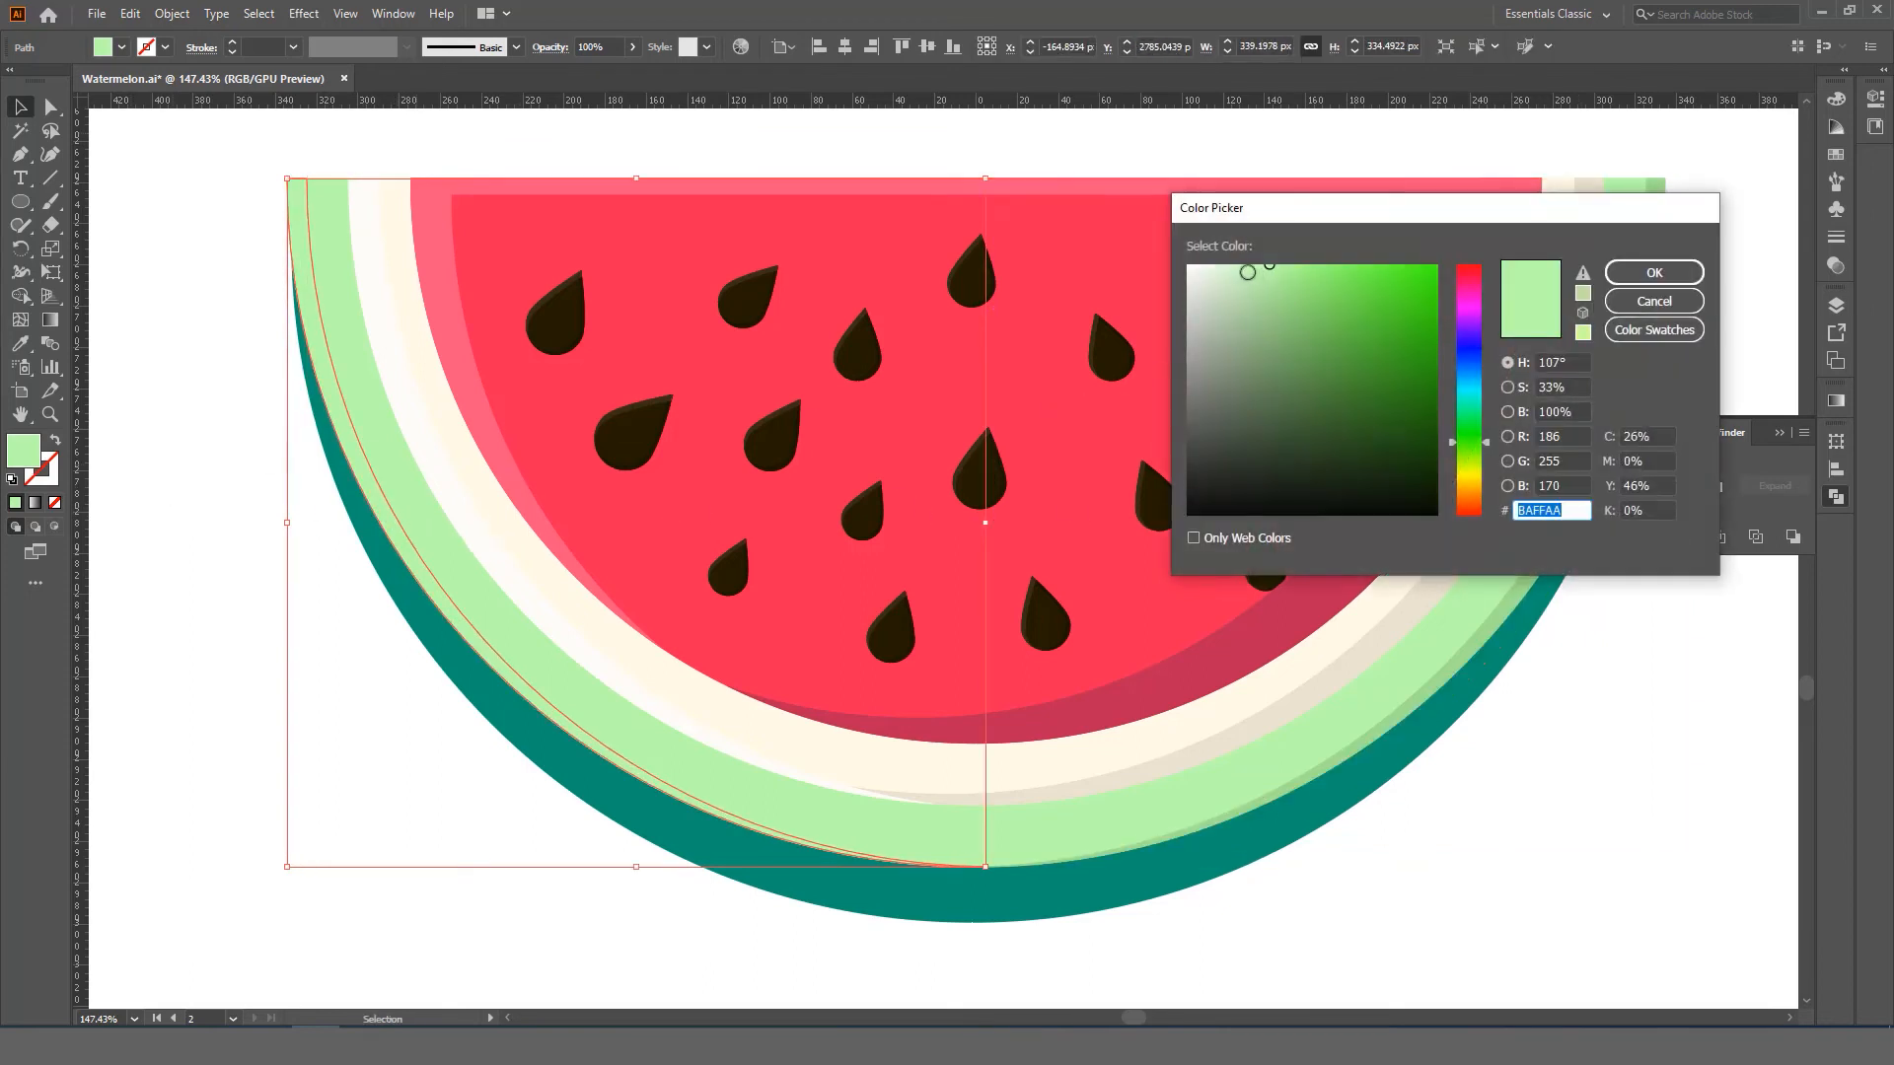
pyautogui.click(1630, 282)
pyautogui.press('z')
pyautogui.moveTo(856, 502); pyautogui.dragTo(572, 519)
pyautogui.press('v')
pyautogui.click(1065, 663)
# - Group all the shapes of the watermelon slice and center the group vertically on the artboard
pyautogui.press('z')
pyautogui.moveTo(1027, 643); pyautogui.dragTo(899, 635)
pyautogui.moveTo(900, 635)
pyautogui.mouseDown()
pyautogui.moveTo(947, 648)
pyautogui.moveTo(913, 647)
pyautogui.mouseUp()
pyautogui.moveTo(913, 648); pyautogui.dragTo(1004, 647)
pyautogui.moveTo(1004, 648)
pyautogui.mouseDown()
pyautogui.moveTo(982, 646)
pyautogui.moveTo(1016, 643)
pyautogui.mouseUp()
pyautogui.press('v')
pyautogui.moveTo(1272, 316); pyautogui.dragTo(624, 742)
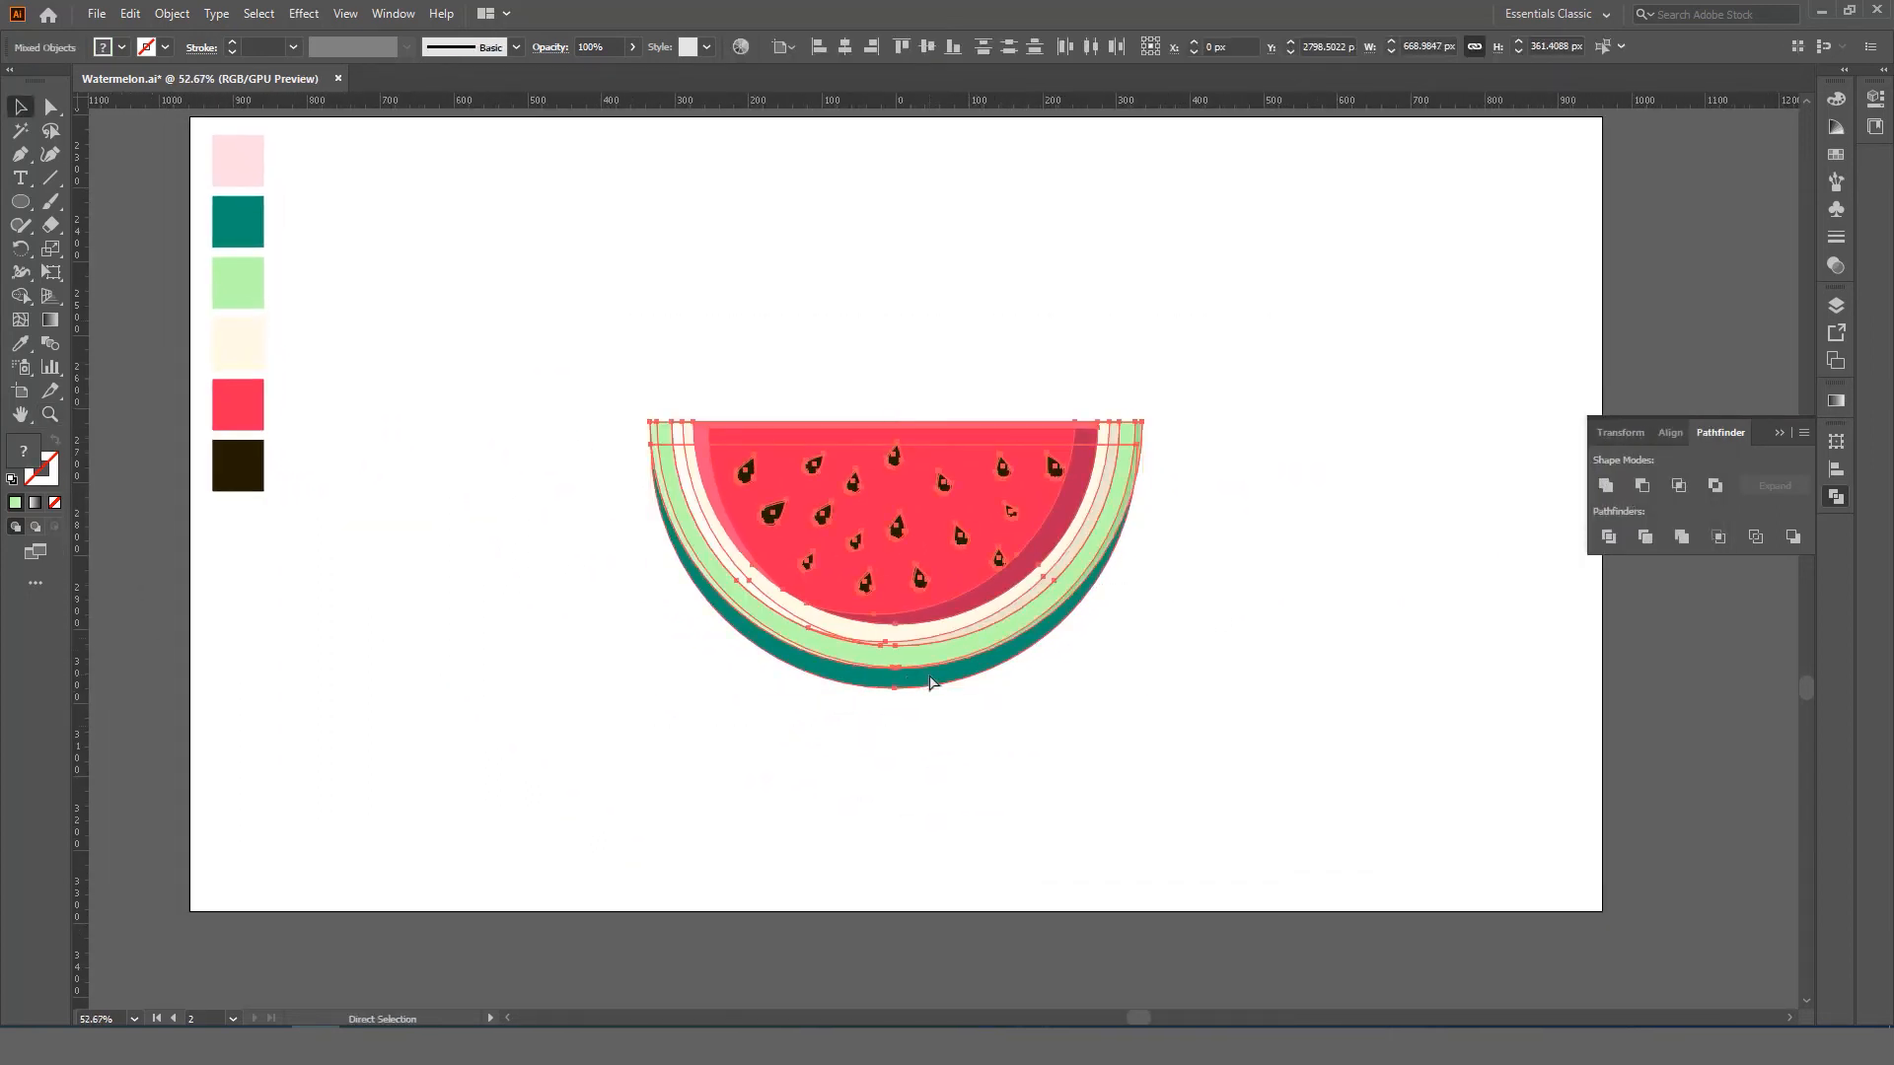
pyautogui.click(930, 48)
# - Enlarge the grouped slice proportionally to about 697 px wide and center it horizontally on the artboard
pyautogui.moveTo(1151, 372); pyautogui.dragTo(1161, 366)
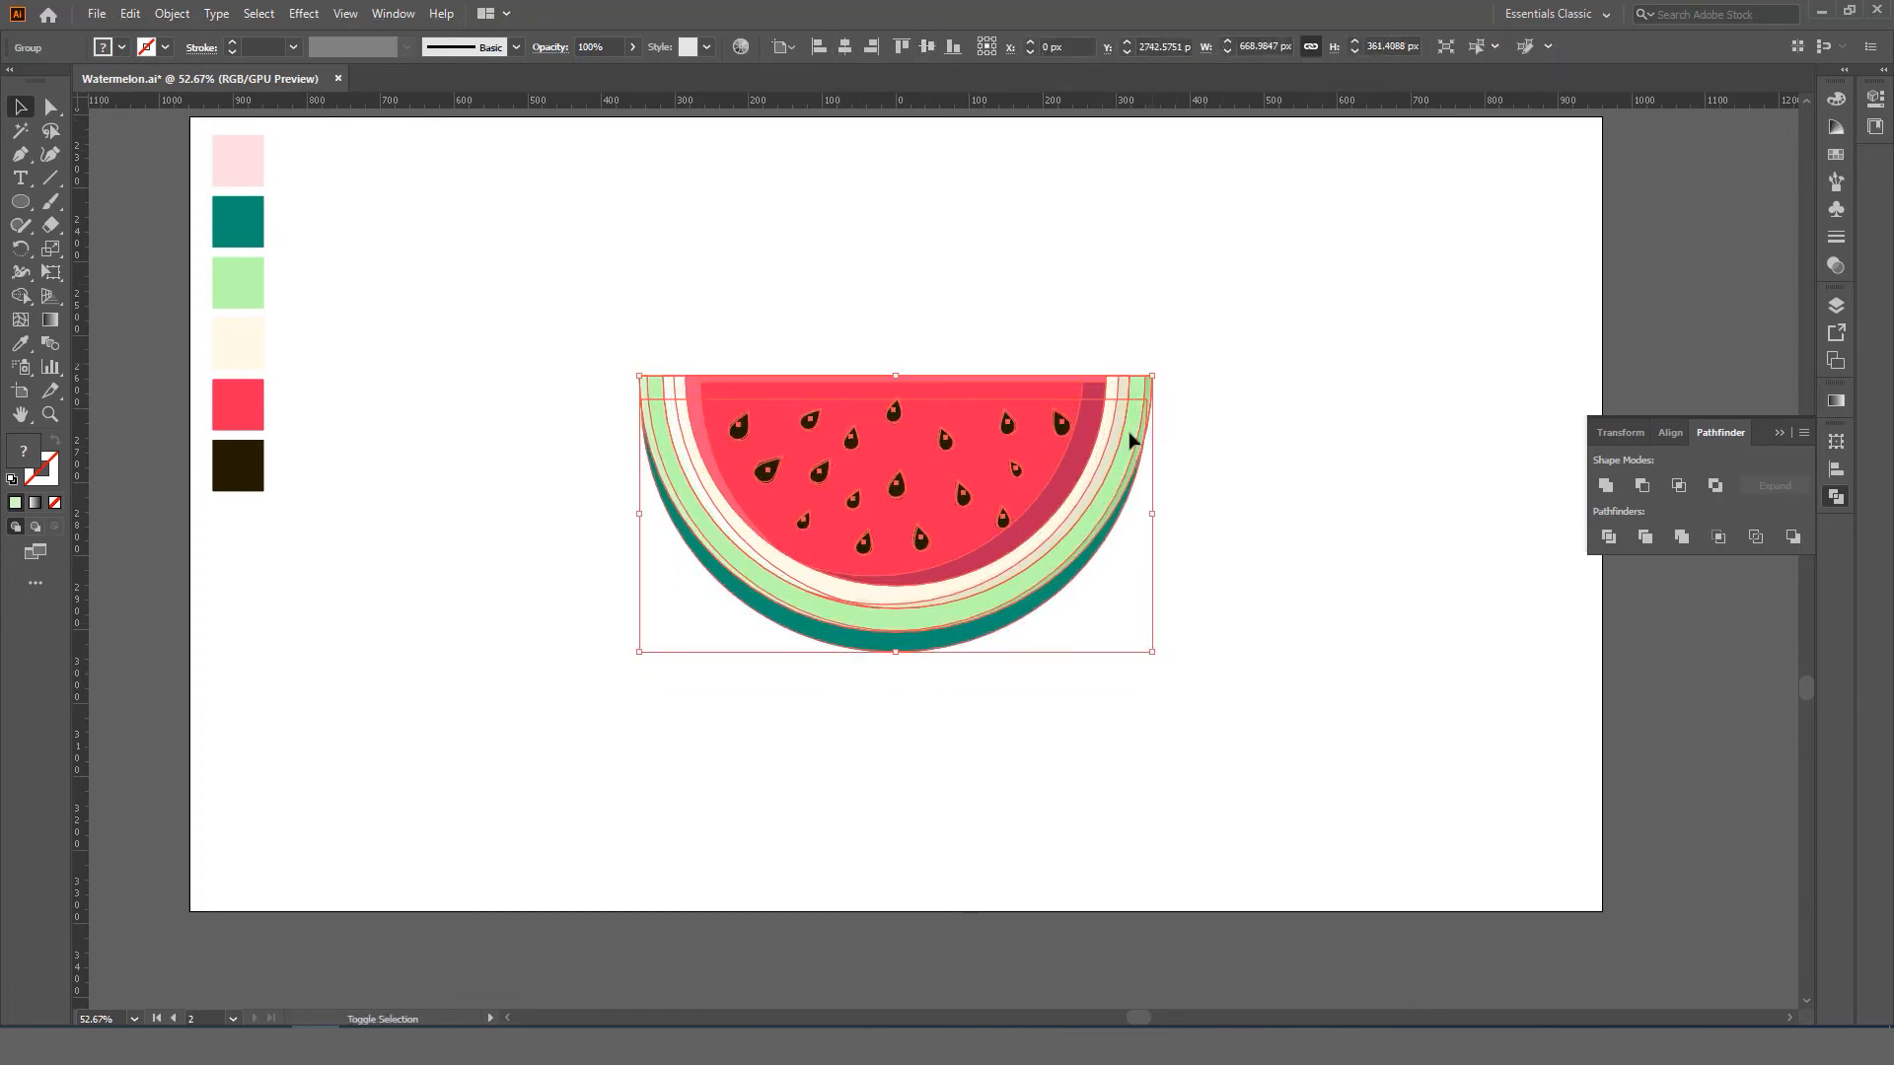
pyautogui.moveTo(1057, 500); pyautogui.dragTo(919, 591)
pyautogui.moveTo(960, 537)
pyautogui.mouseDown()
pyautogui.moveTo(1040, 550)
pyautogui.moveTo(1032, 593)
pyautogui.moveTo(893, 563)
pyautogui.moveTo(1437, 163)
pyautogui.moveTo(1012, 566)
pyautogui.moveTo(992, 550)
pyautogui.mouseUp()
pyautogui.moveTo(996, 564); pyautogui.dragTo(1212, 725)
pyautogui.moveTo(1110, 641); pyautogui.dragTo(1021, 644)
pyautogui.moveTo(1009, 625); pyautogui.dragTo(1149, 705)
pyautogui.moveTo(1026, 591); pyautogui.dragTo(1067, 597)
pyautogui.click(844, 47)
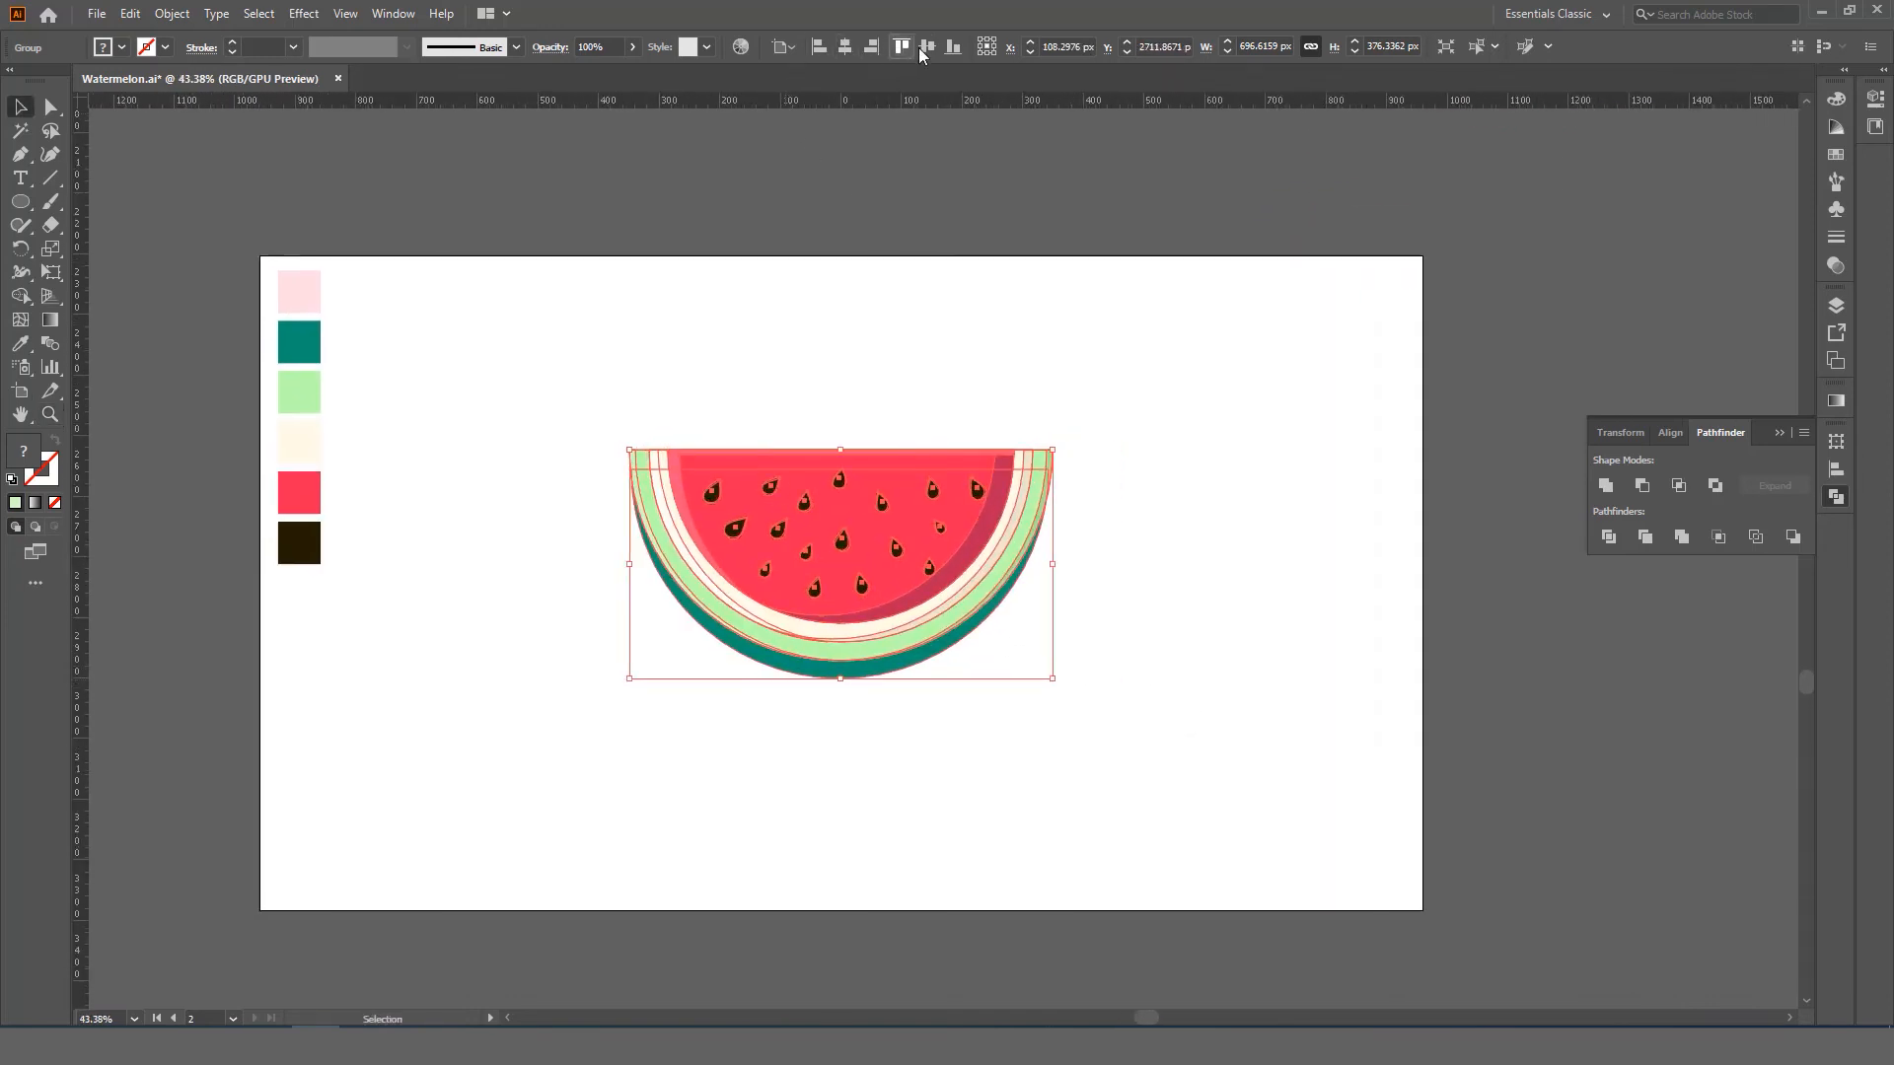
# - Rotate the grouped slice clockwise so its flat cut edge slopes down to the right, and center it horizontally on the artboard
pyautogui.moveTo(908, 330); pyautogui.dragTo(1175, 440)
pyautogui.press('v')
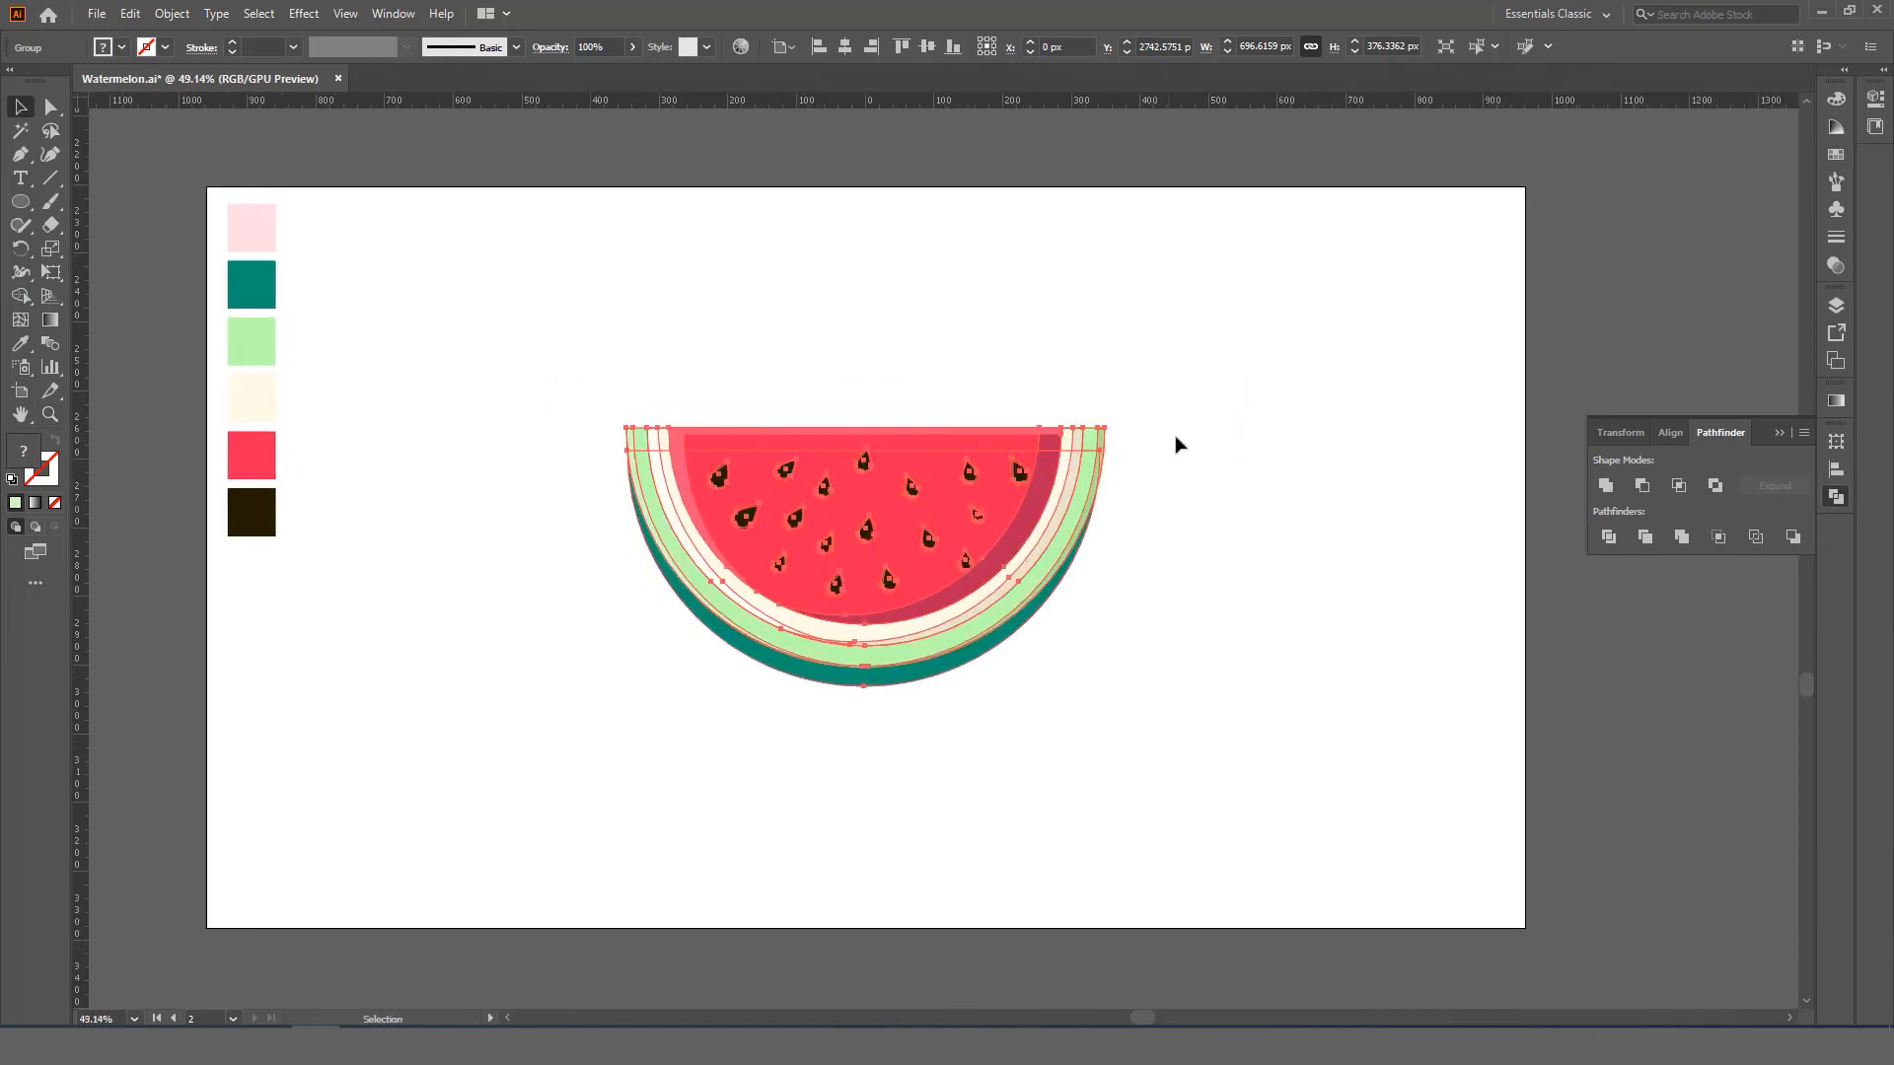
pyautogui.moveTo(1168, 369); pyautogui.dragTo(653, 687)
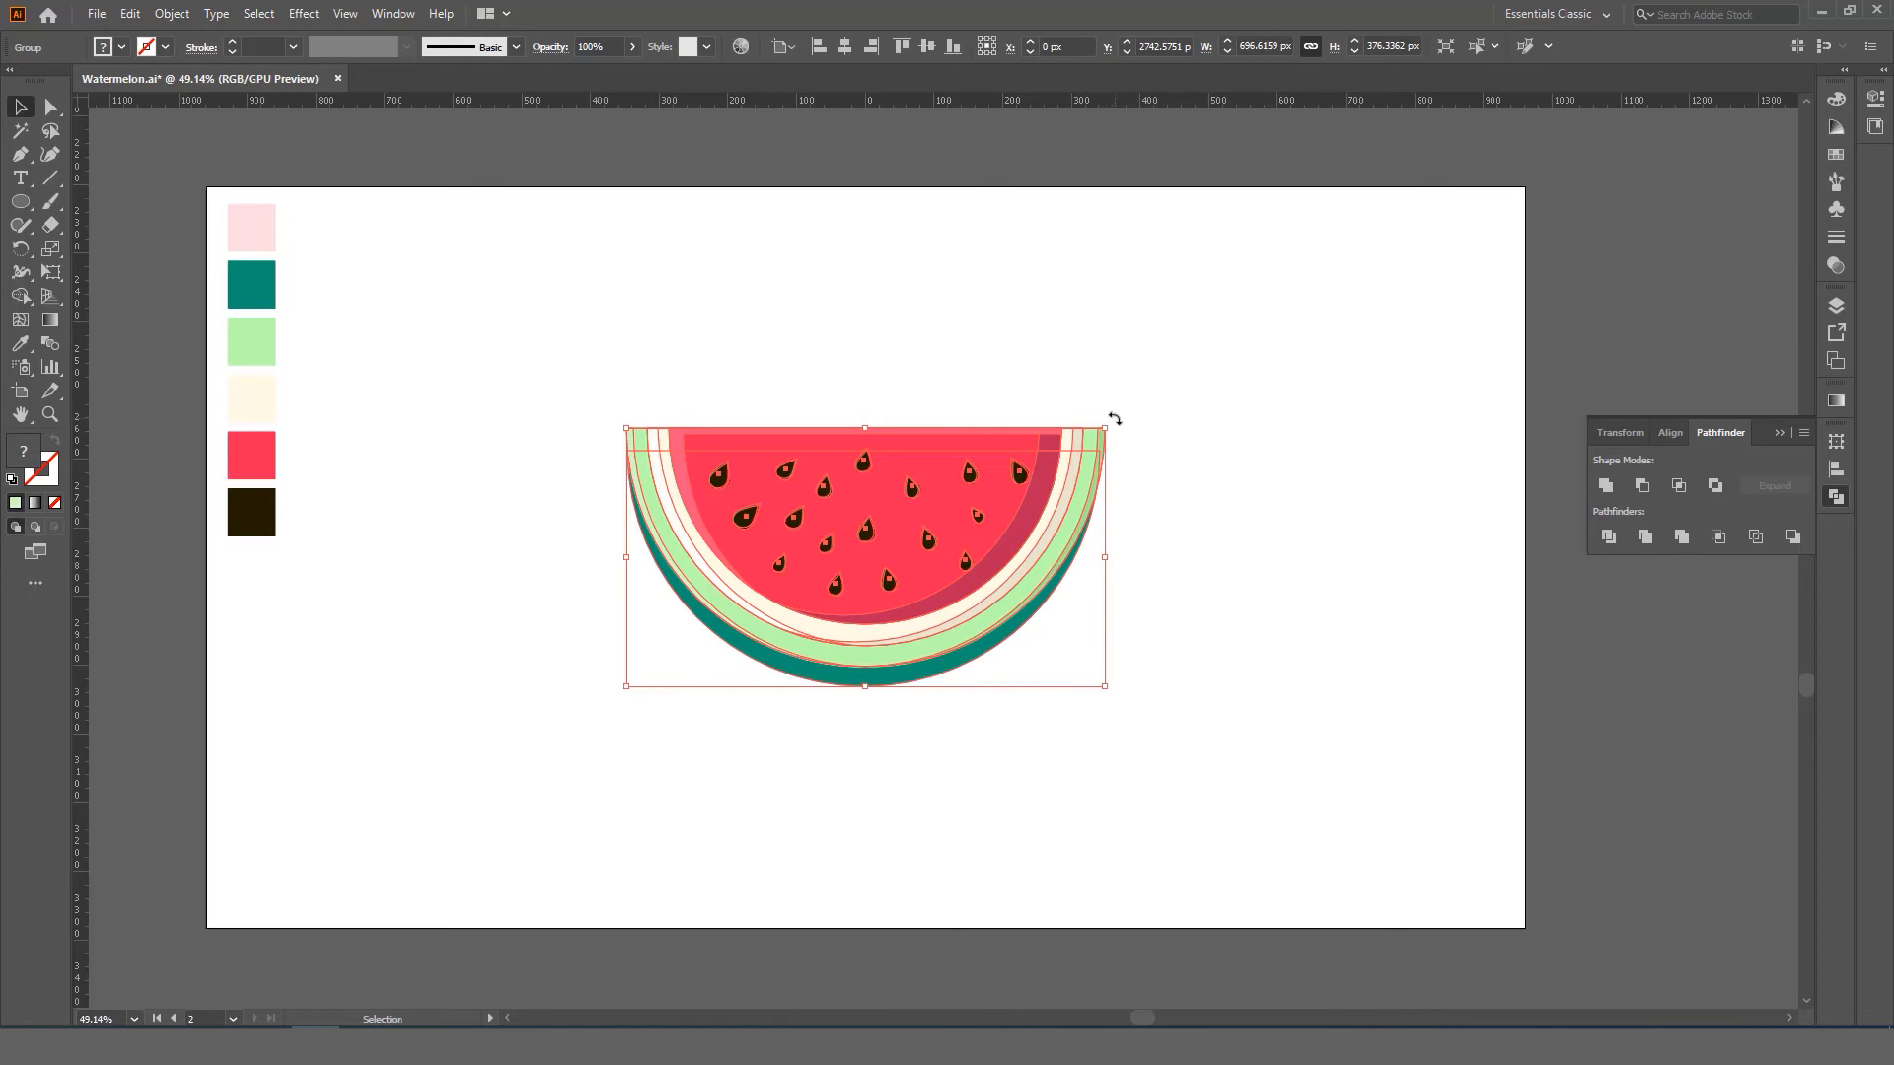
pyautogui.moveTo(1114, 419); pyautogui.dragTo(1149, 590)
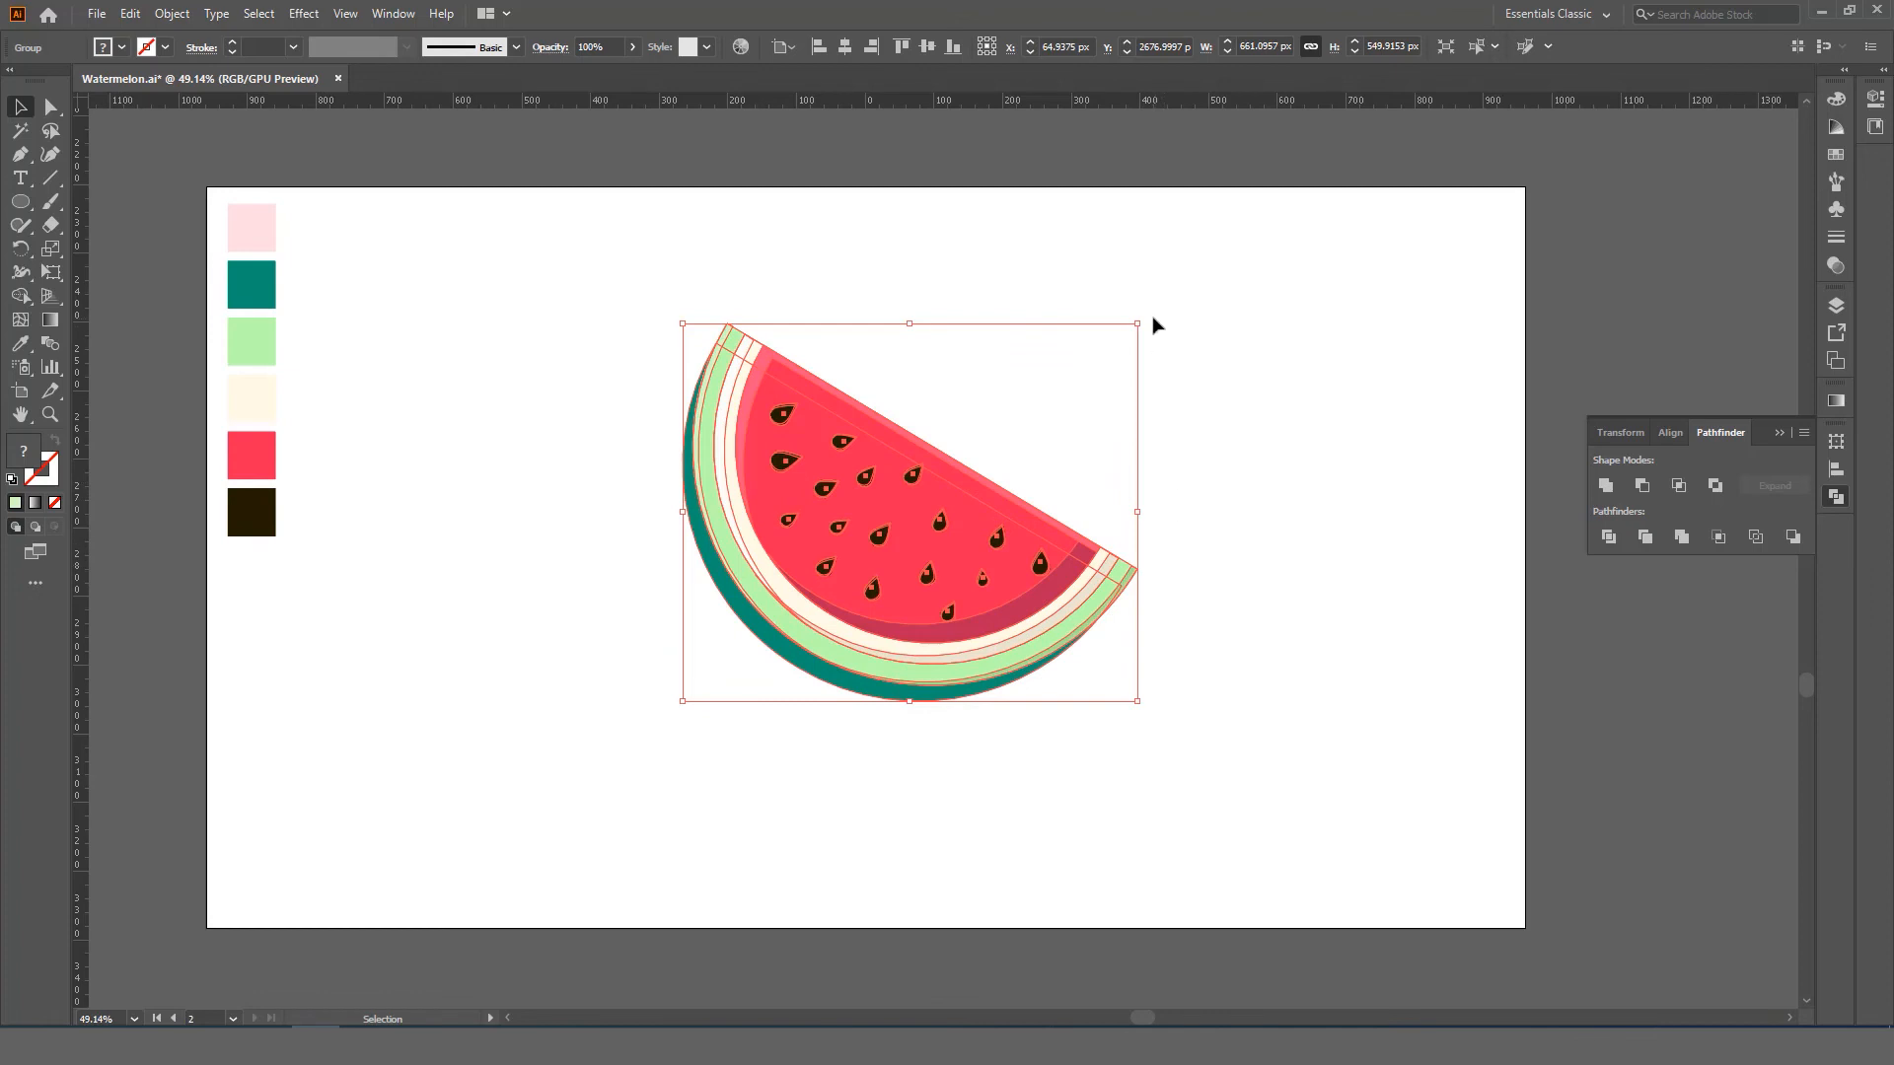
pyautogui.moveTo(1145, 315); pyautogui.dragTo(1169, 375)
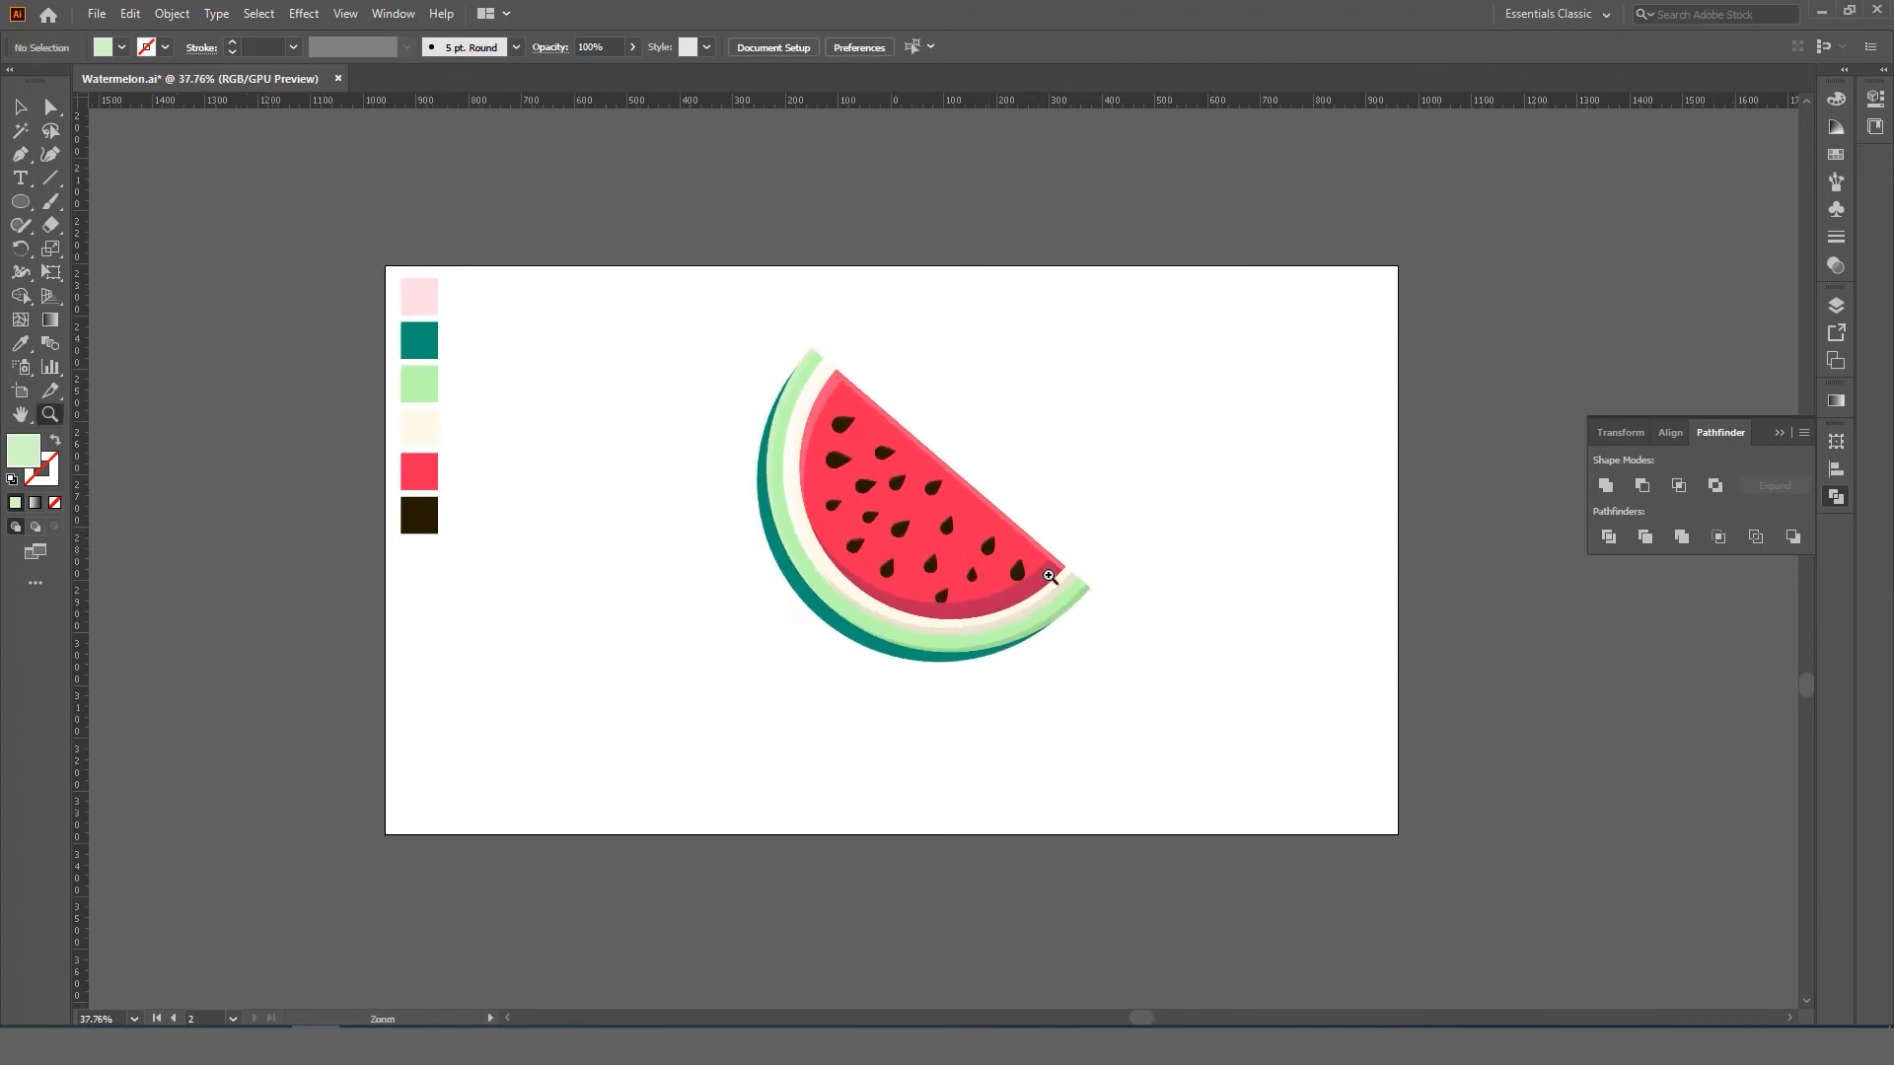
pyautogui.click(844, 47)
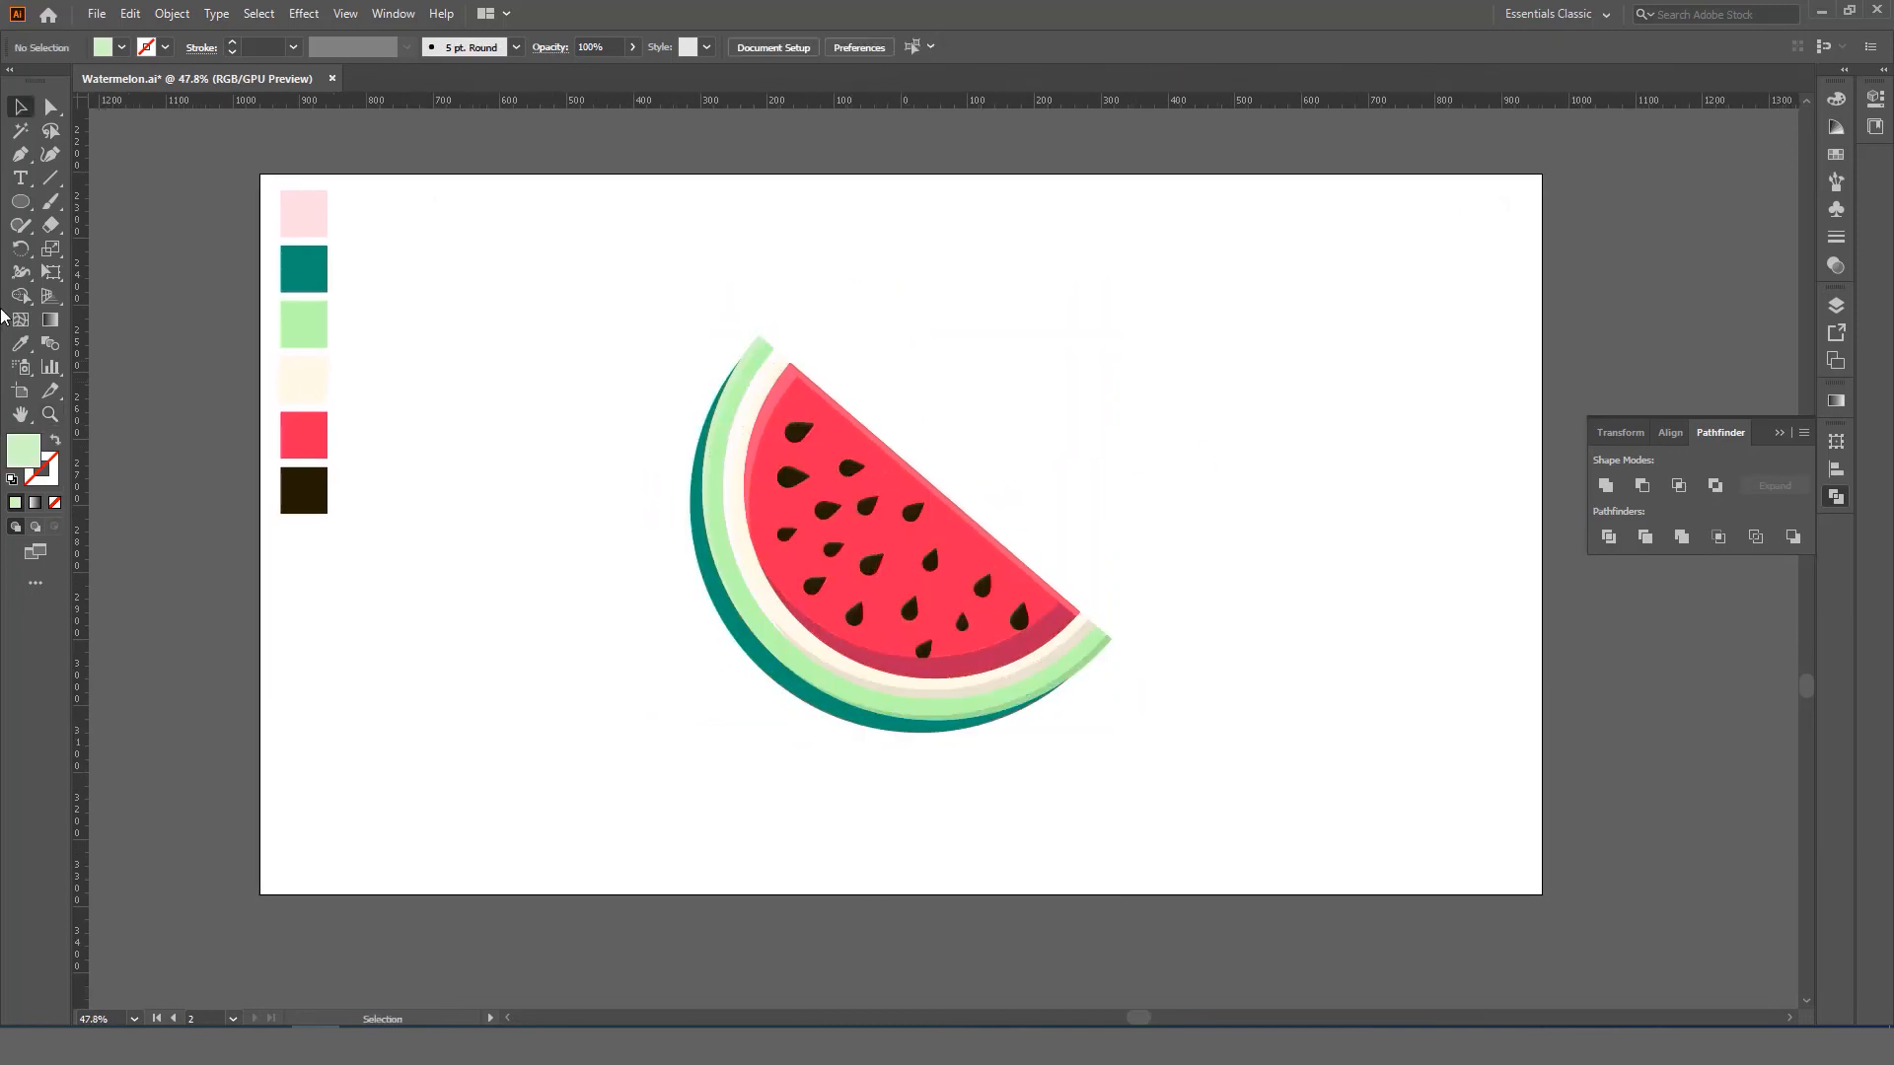
# - Draw a 1920 × 1080 px rectangle covering the whole artboard and send it to the back as a background
pyautogui.moveTo(21, 200); pyautogui.dragTo(98, 198)
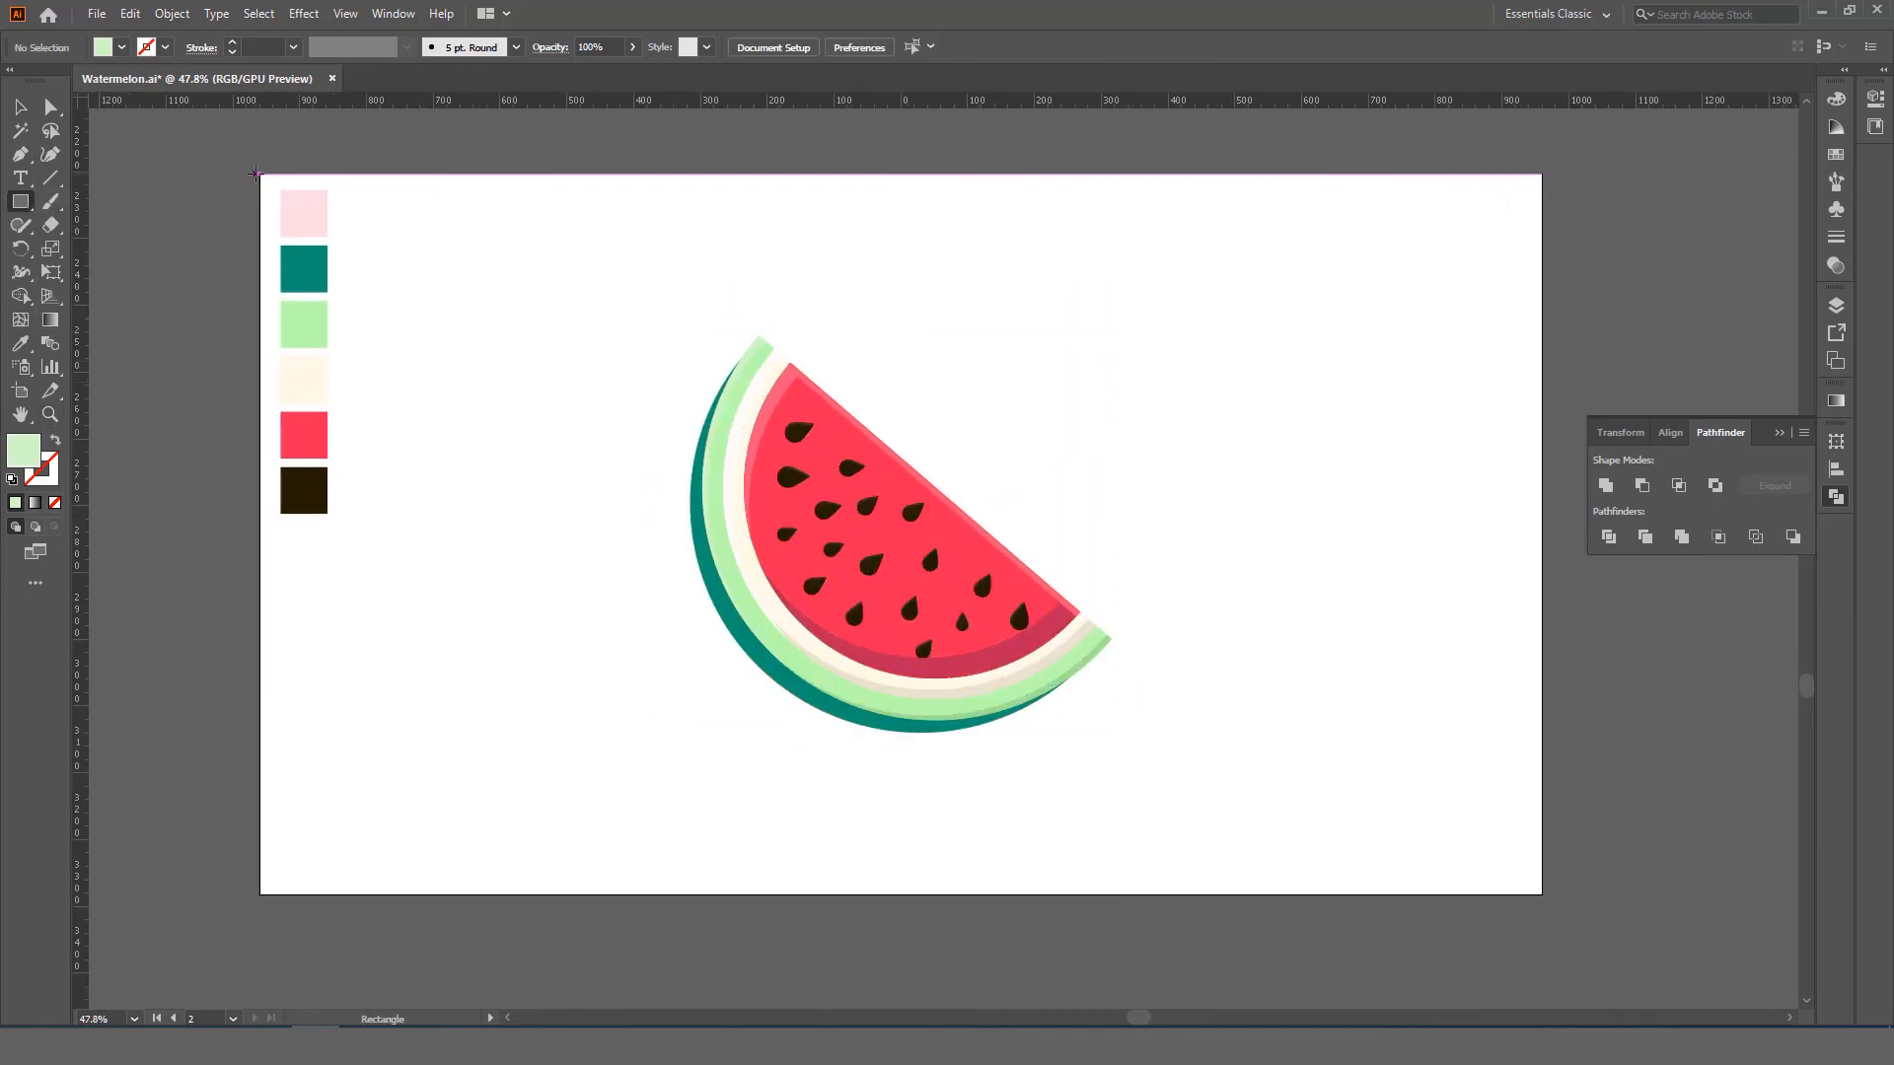
pyautogui.moveTo(258, 175); pyautogui.dragTo(1542, 894)
pyautogui.press('v')
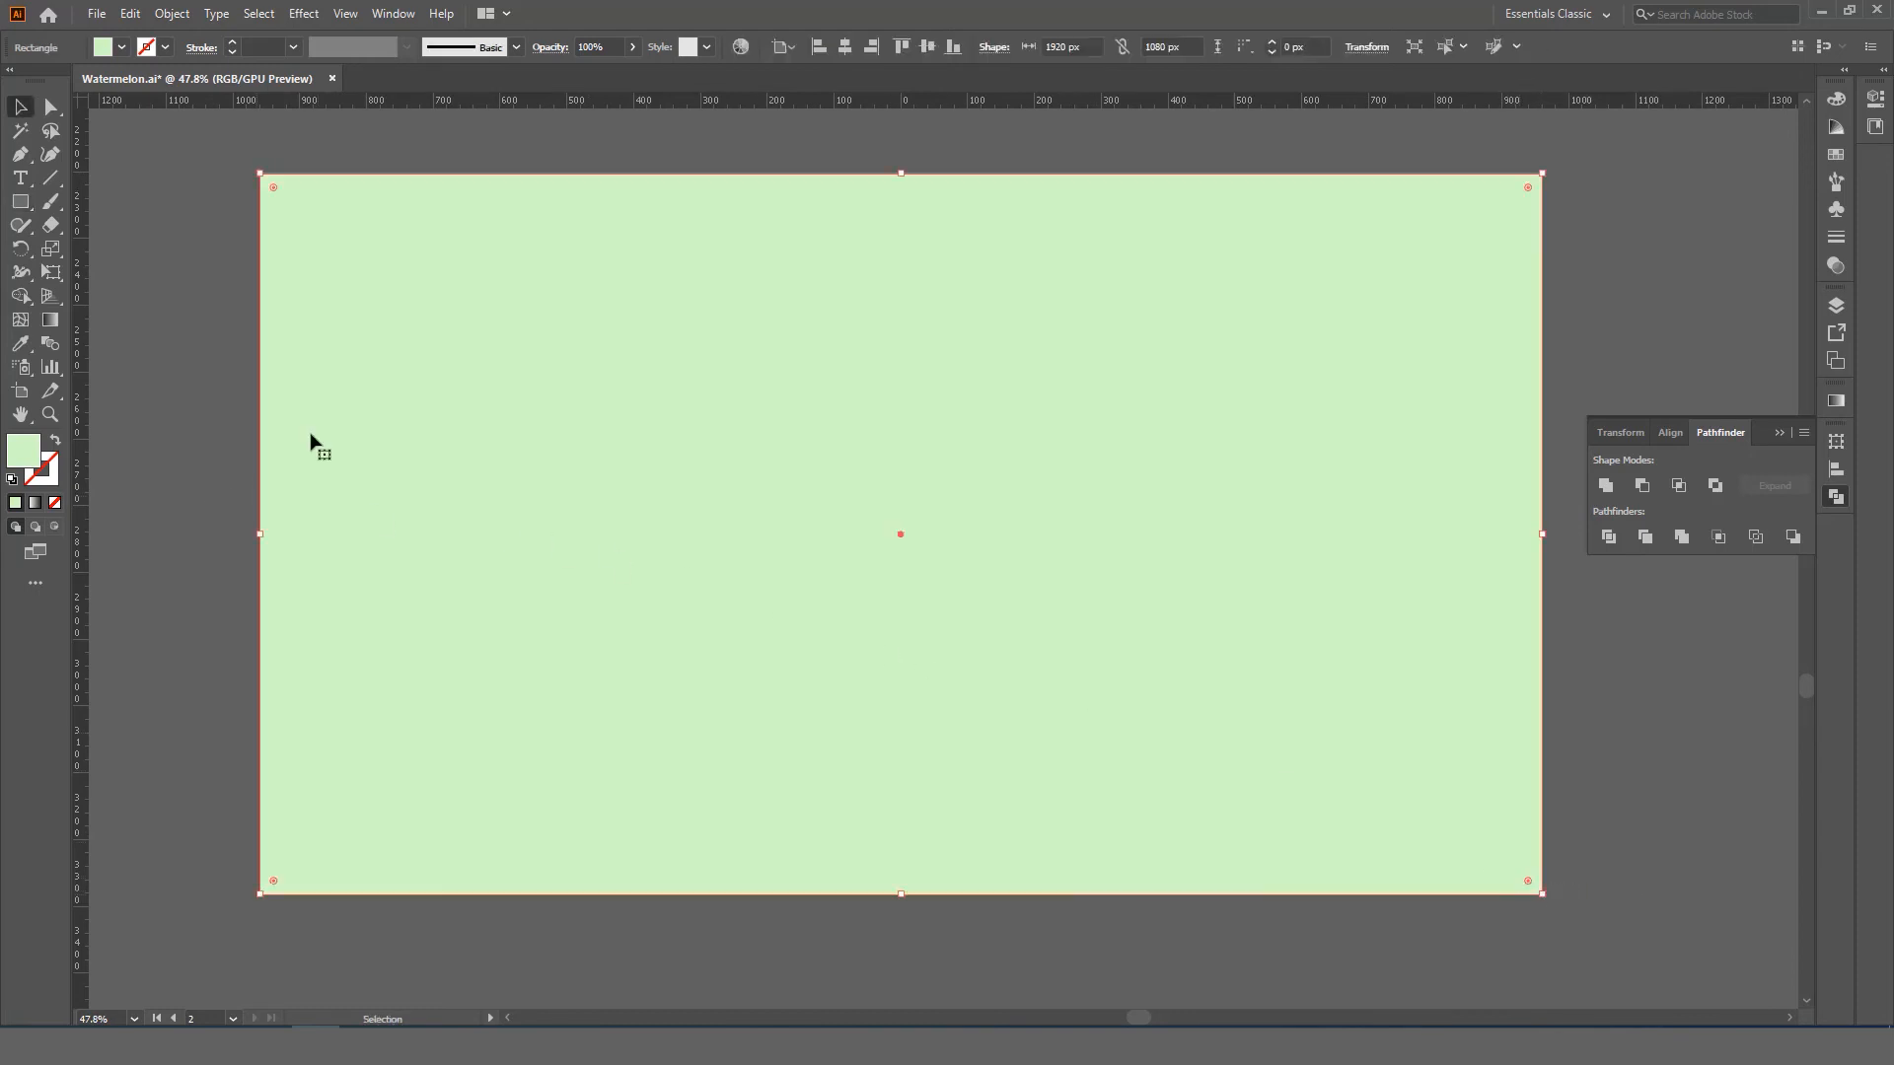
pyautogui.rightClick(342, 393)
pyautogui.moveTo(478, 721)
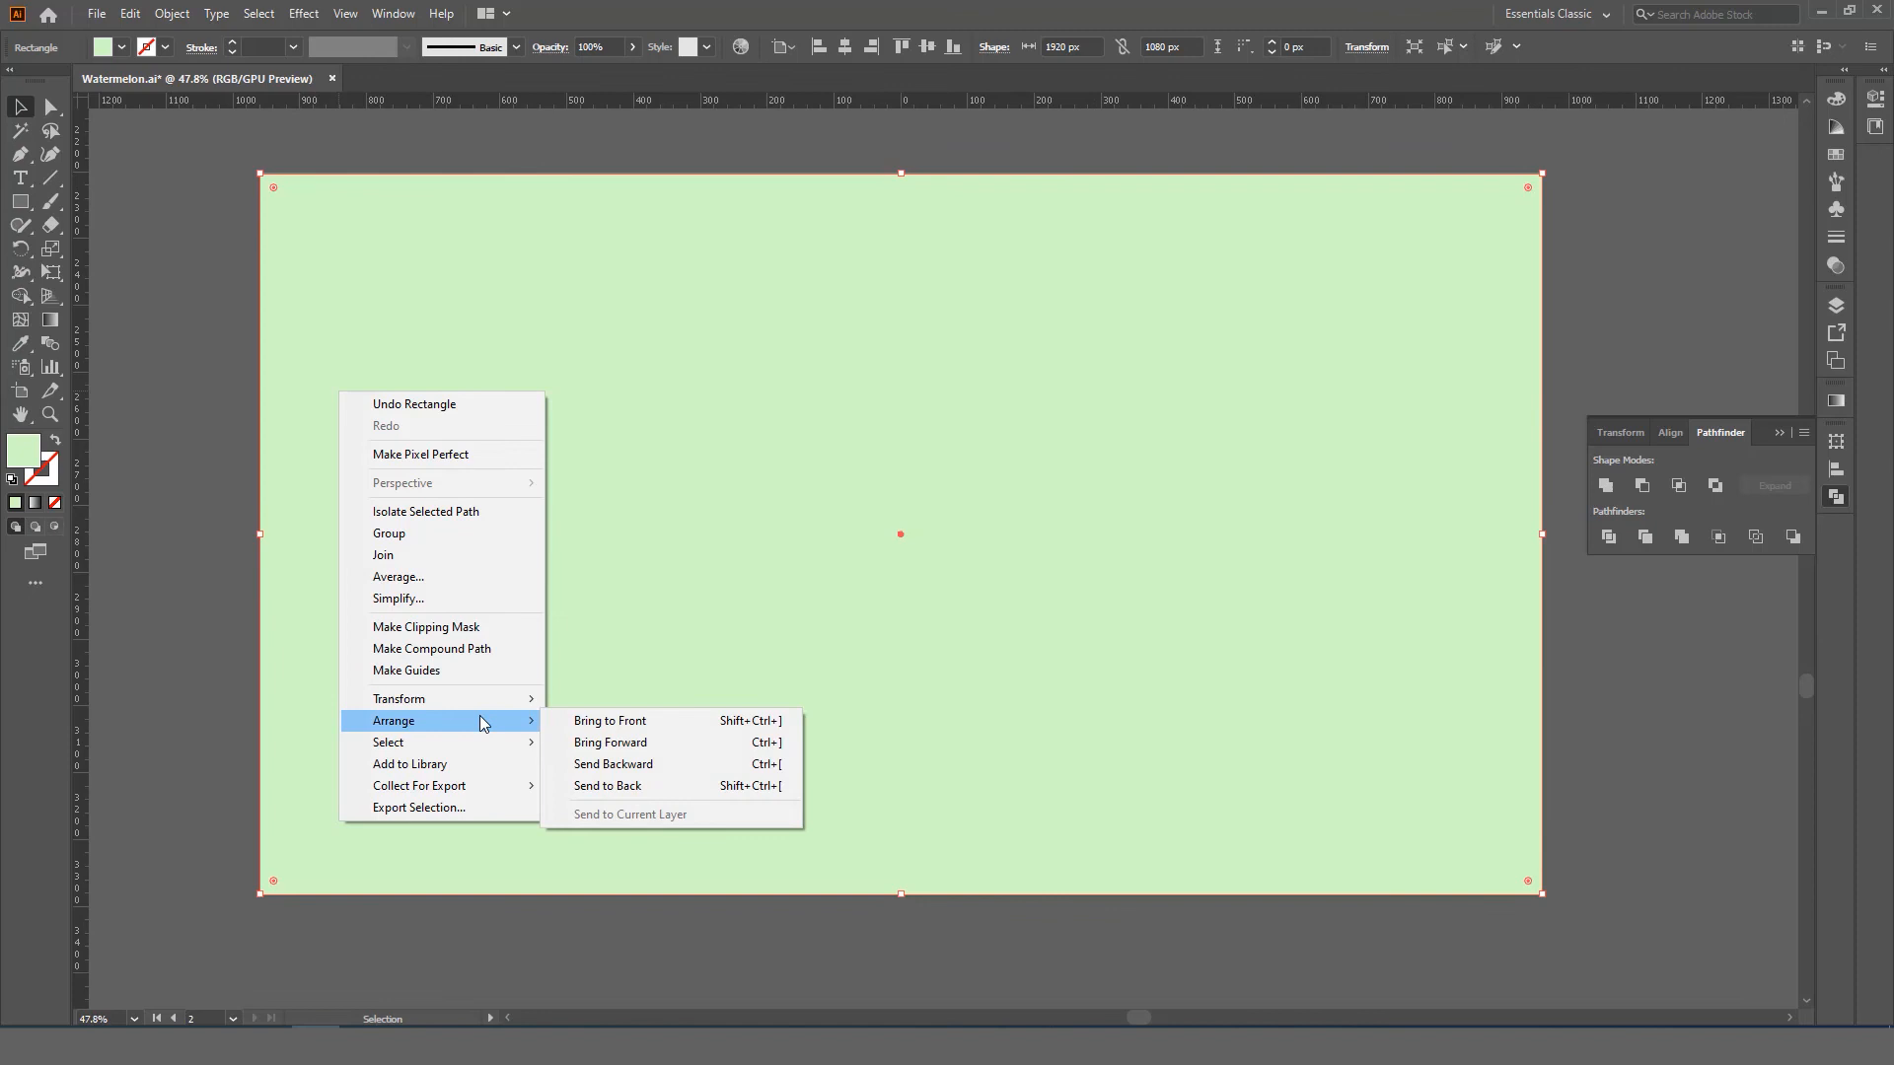
pyautogui.click(621, 787)
# - Fill the background rectangle with the pale pink palette color and move the palette squares off the artboard's left side
pyautogui.click(20, 344)
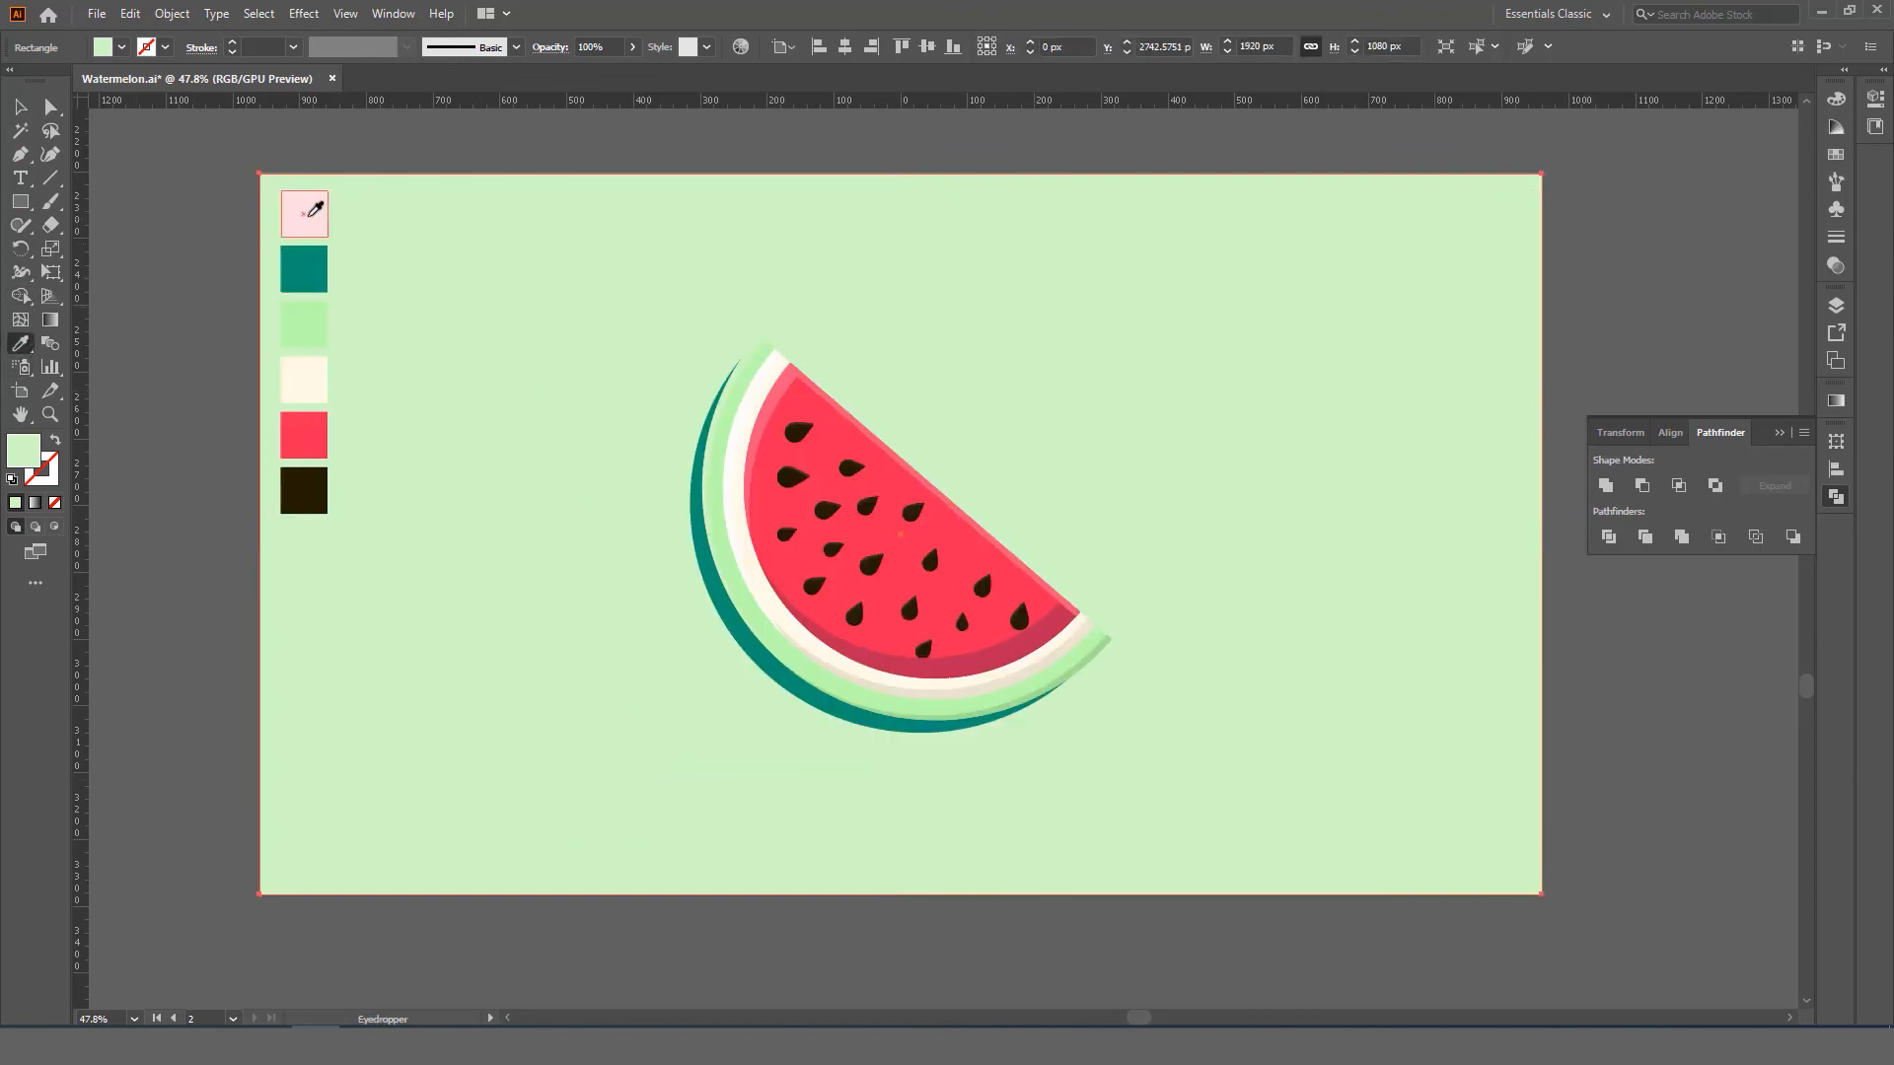
pyautogui.click(296, 217)
pyautogui.press('v')
pyautogui.moveTo(372, 128); pyautogui.dragTo(223, 495)
pyautogui.click(199, 596)
# - Enlarge the rotated slice proportionally about its center to about 793 px wide and deselect it
pyautogui.press('z')
pyautogui.moveTo(530, 500); pyautogui.dragTo(474, 503)
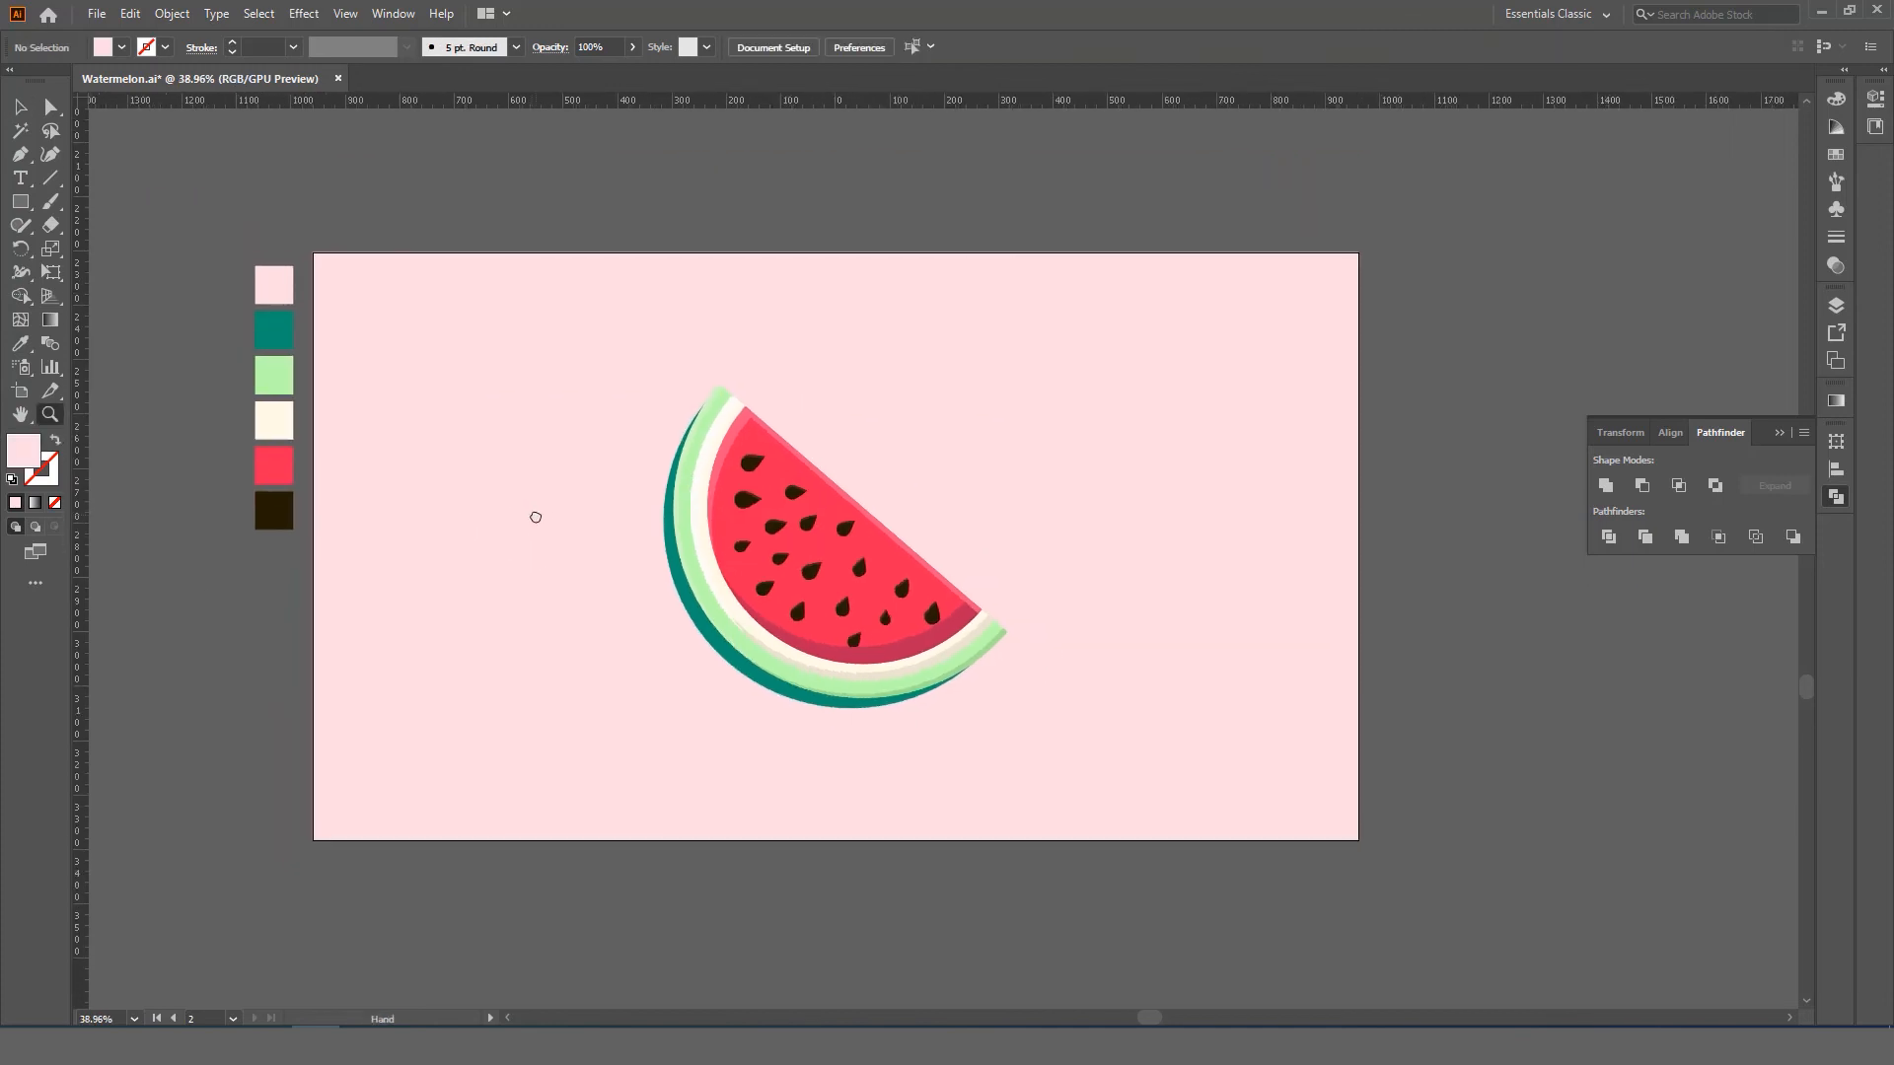
pyautogui.moveTo(642, 531); pyautogui.dragTo(714, 520)
pyautogui.moveTo(713, 521)
pyautogui.mouseDown()
pyautogui.moveTo(672, 537)
pyautogui.moveTo(734, 530)
pyautogui.mouseUp()
pyautogui.press('v')
pyautogui.click(866, 531)
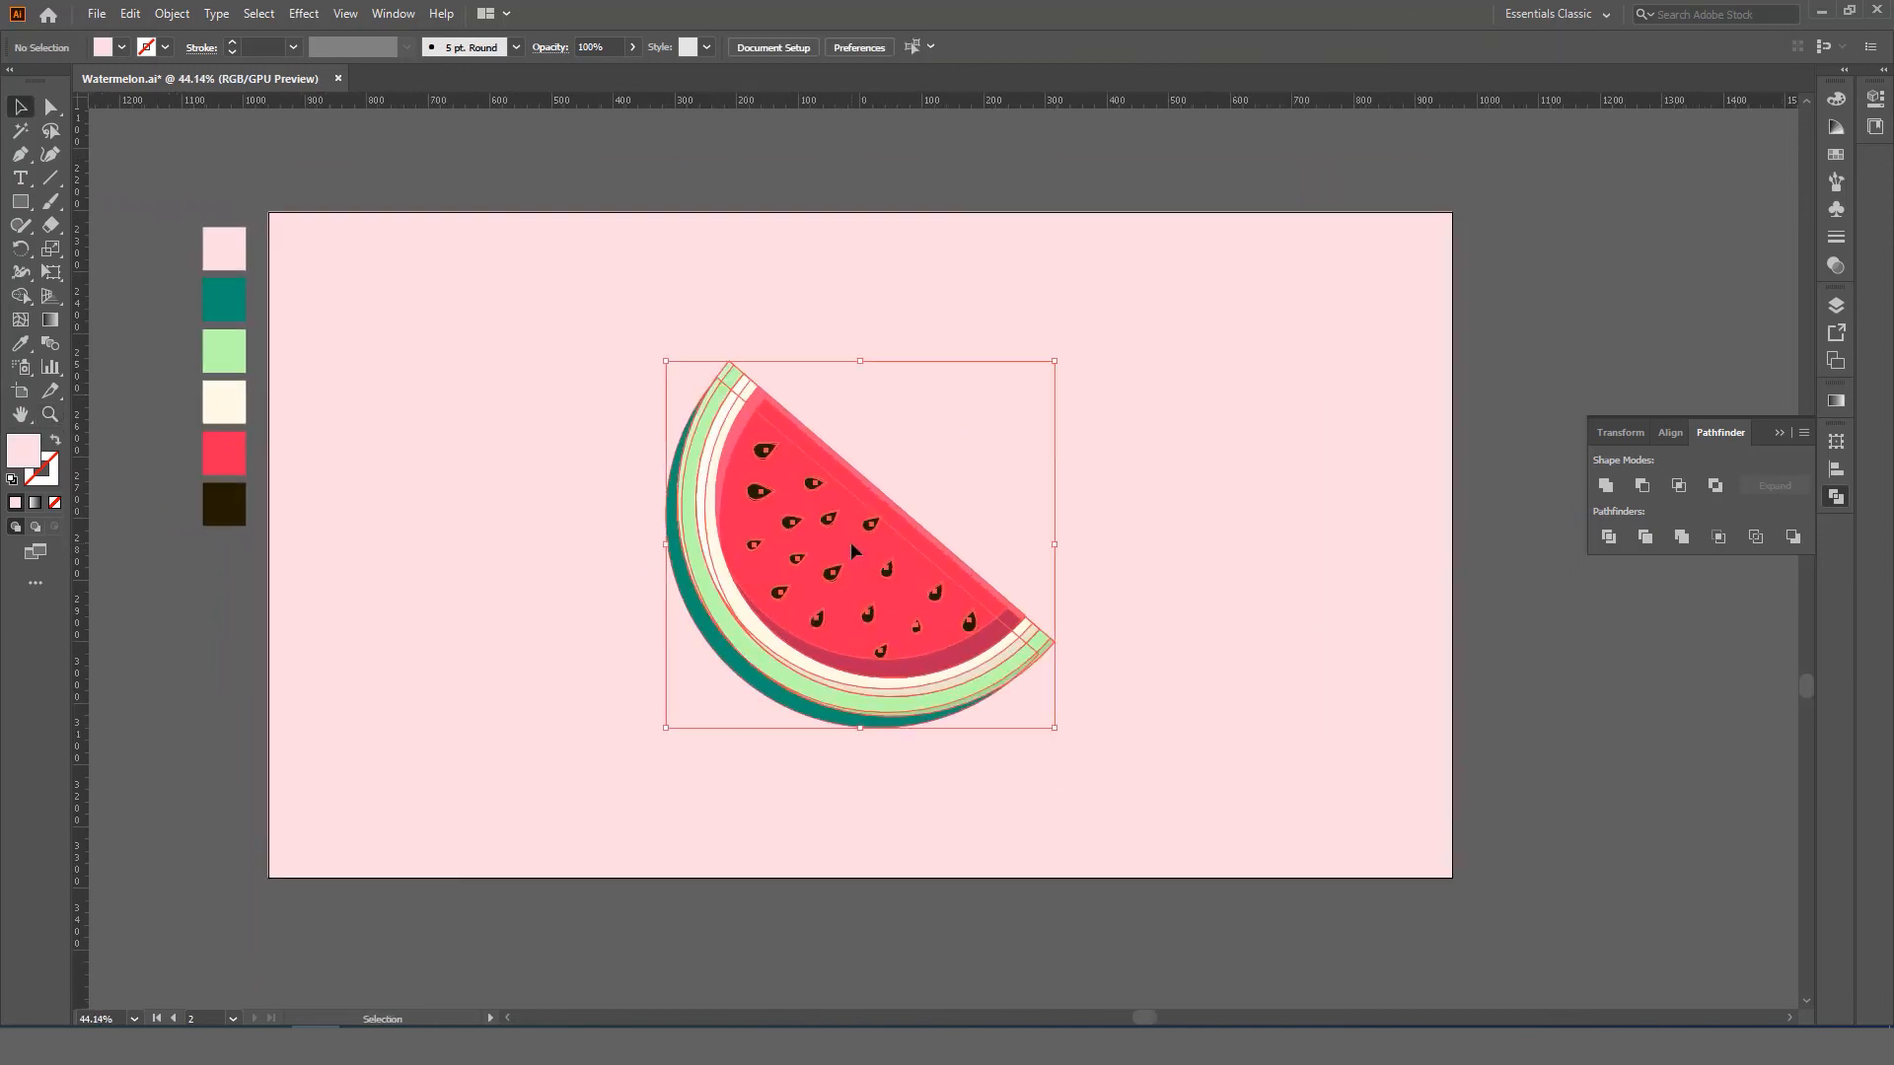
pyautogui.moveTo(1052, 359); pyautogui.dragTo(1103, 314)
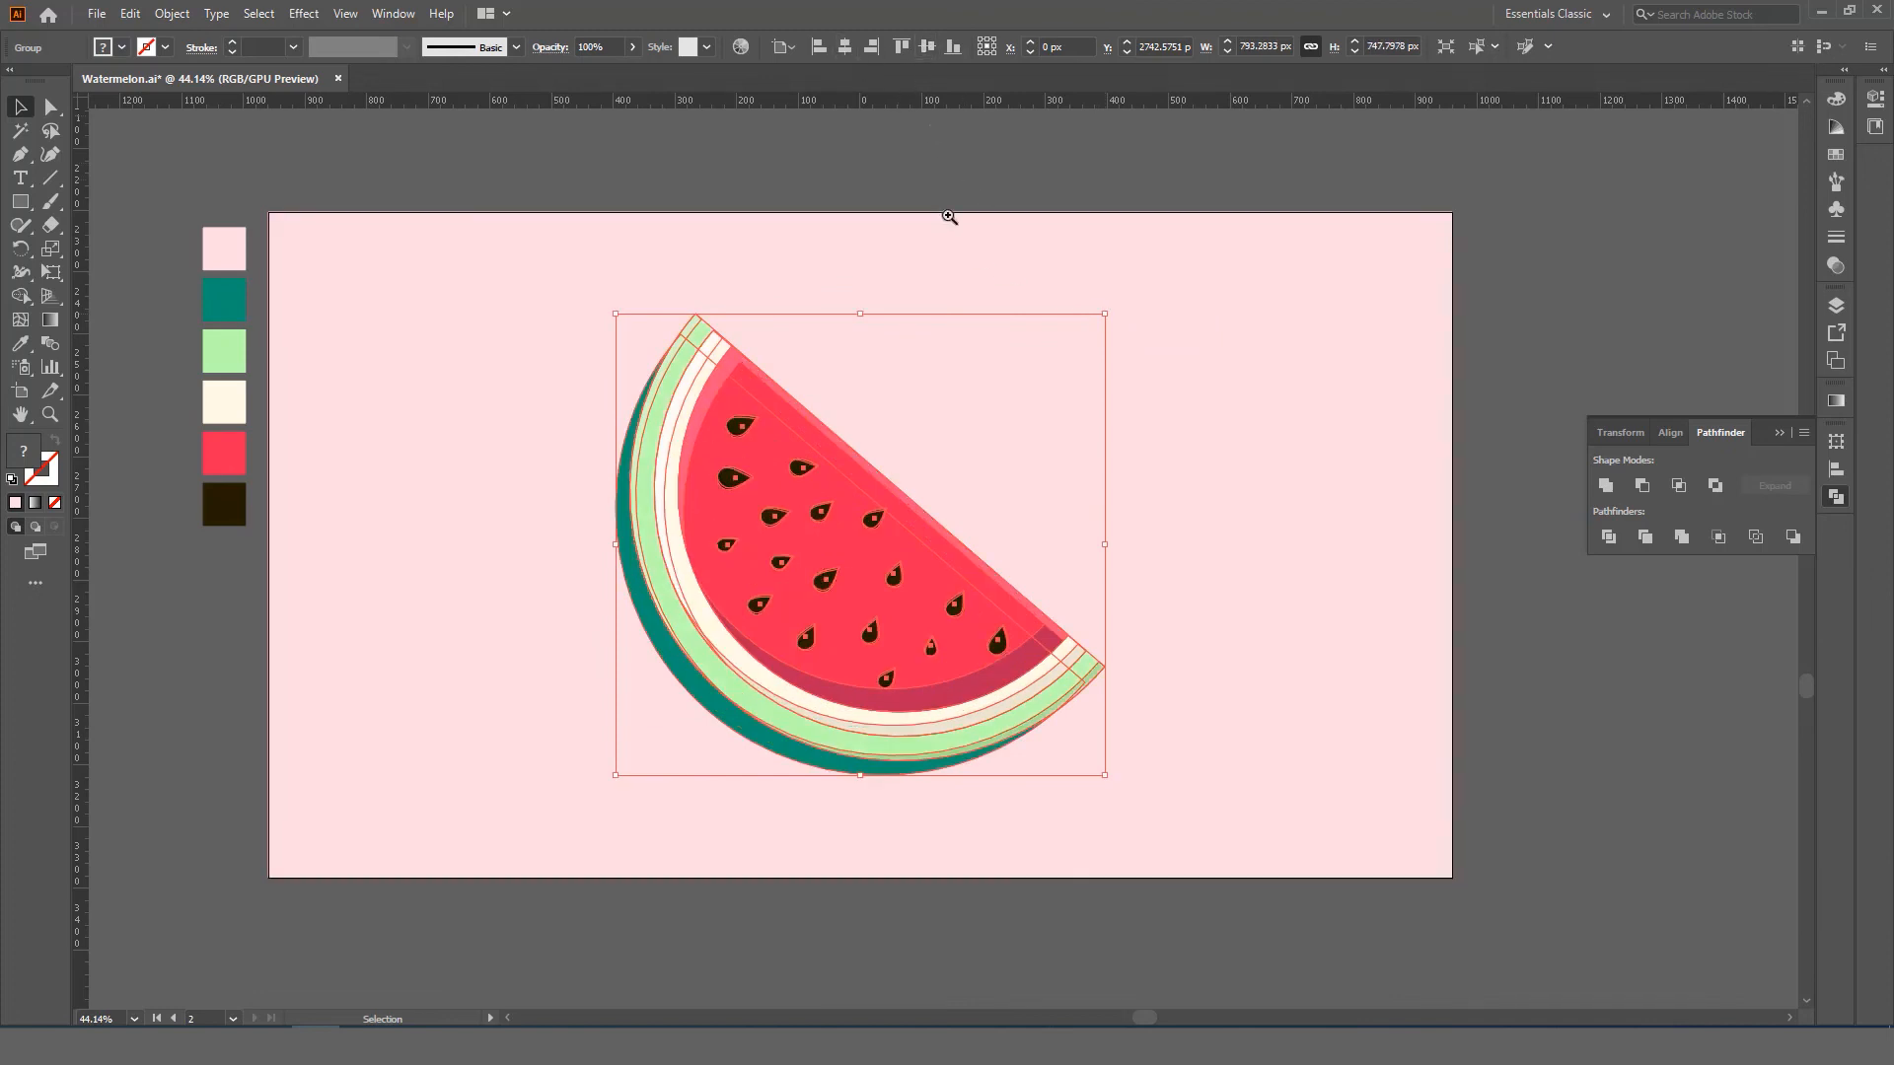
pyautogui.moveTo(952, 276); pyautogui.dragTo(938, 427)
pyautogui.click(1419, 563)
# - Draw a flat ellipse about 580 × 106 px in the empty area above the slice
pyautogui.moveTo(997, 623); pyautogui.dragTo(877, 651)
pyautogui.moveTo(877, 651); pyautogui.dragTo(1033, 679)
pyautogui.moveTo(1032, 679); pyautogui.dragTo(1042, 670)
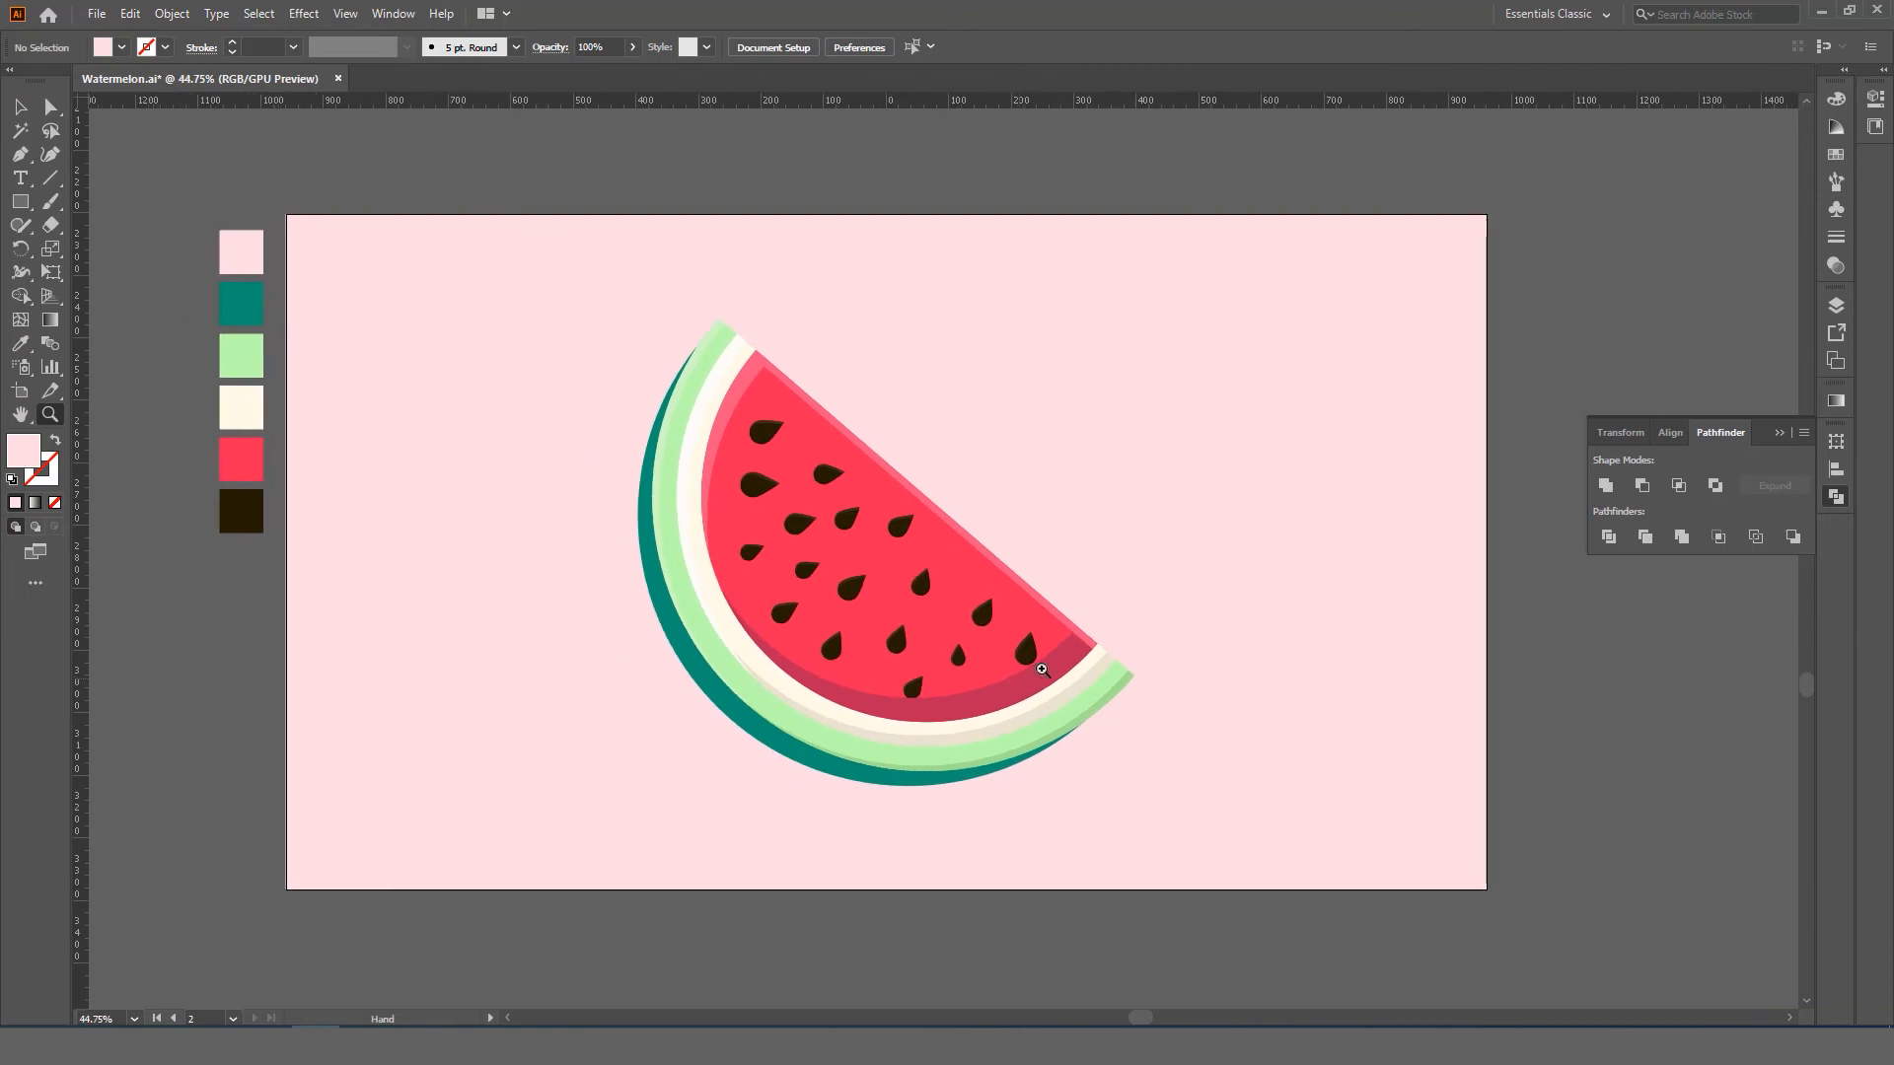
pyautogui.click(23, 204)
pyautogui.click(109, 251)
pyautogui.moveTo(565, 229); pyautogui.dragTo(927, 295)
pyautogui.press('v')
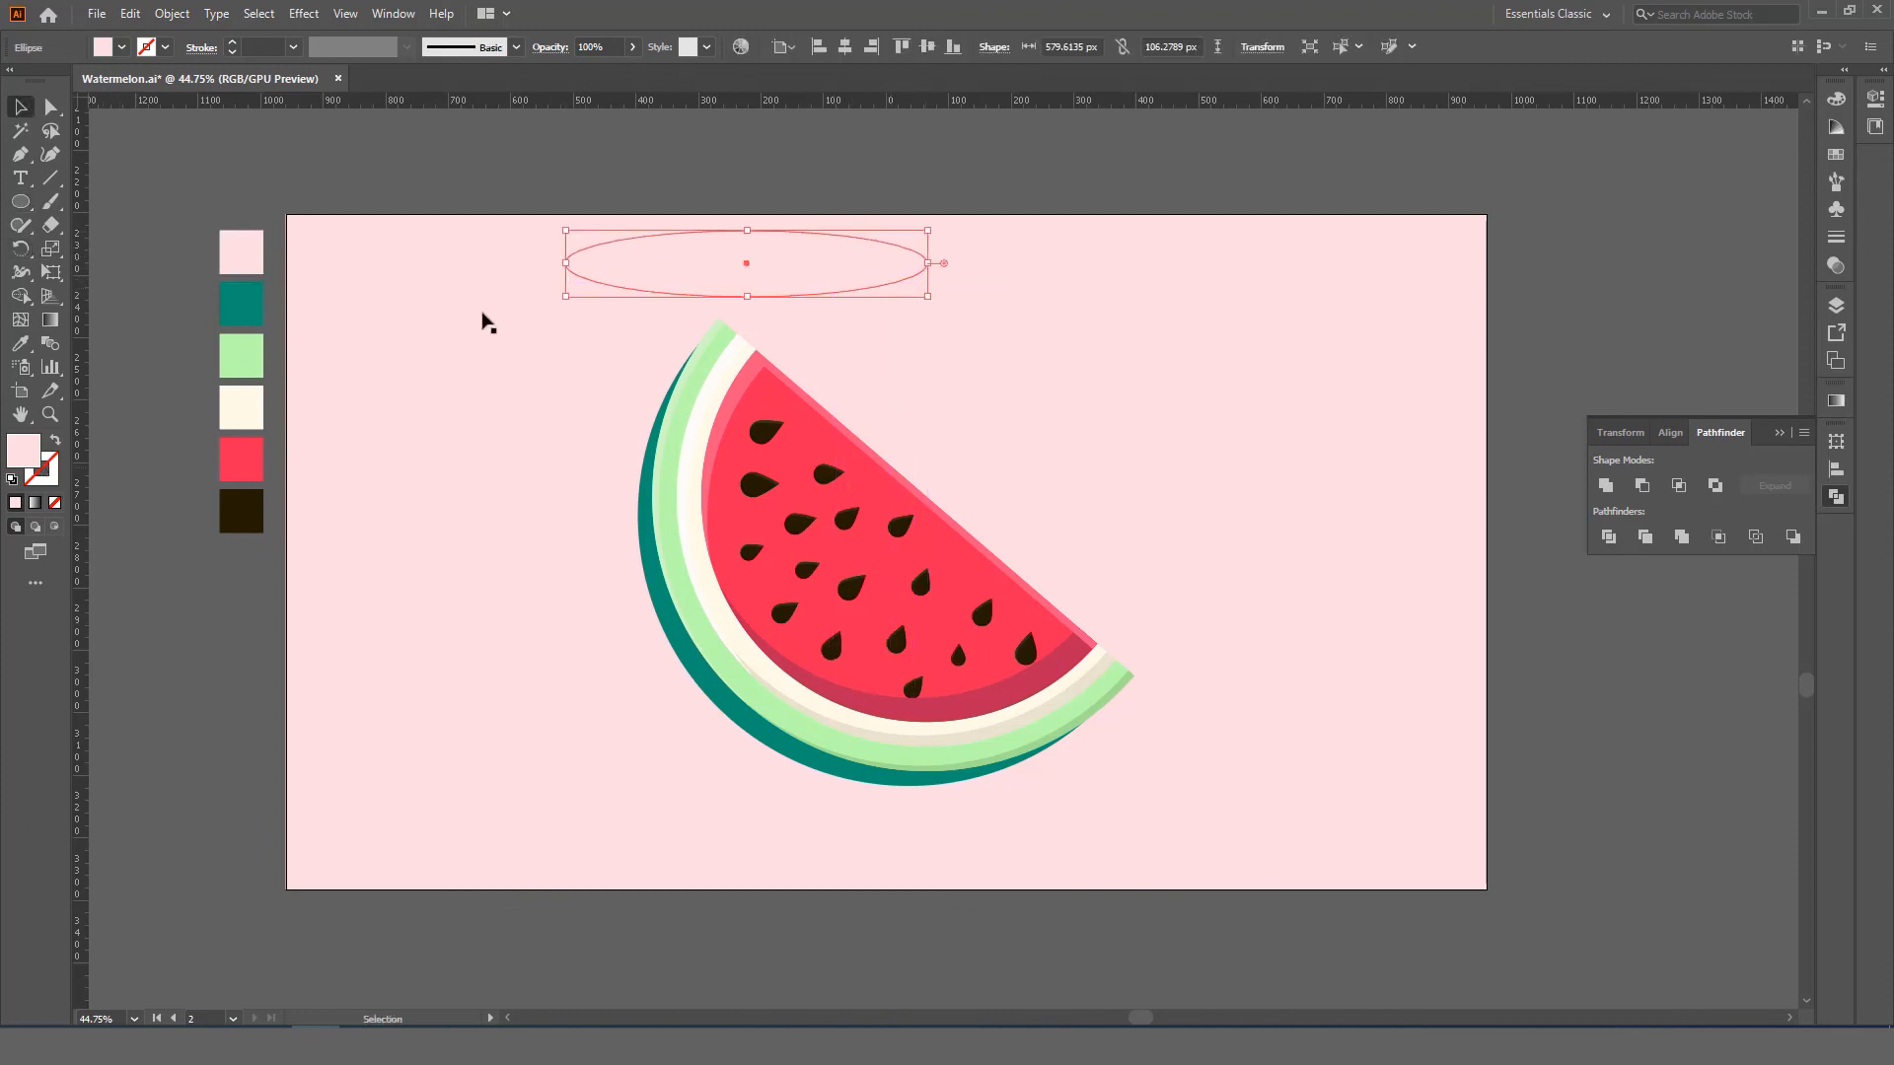
pyautogui.moveTo(723, 254); pyautogui.dragTo(749, 261)
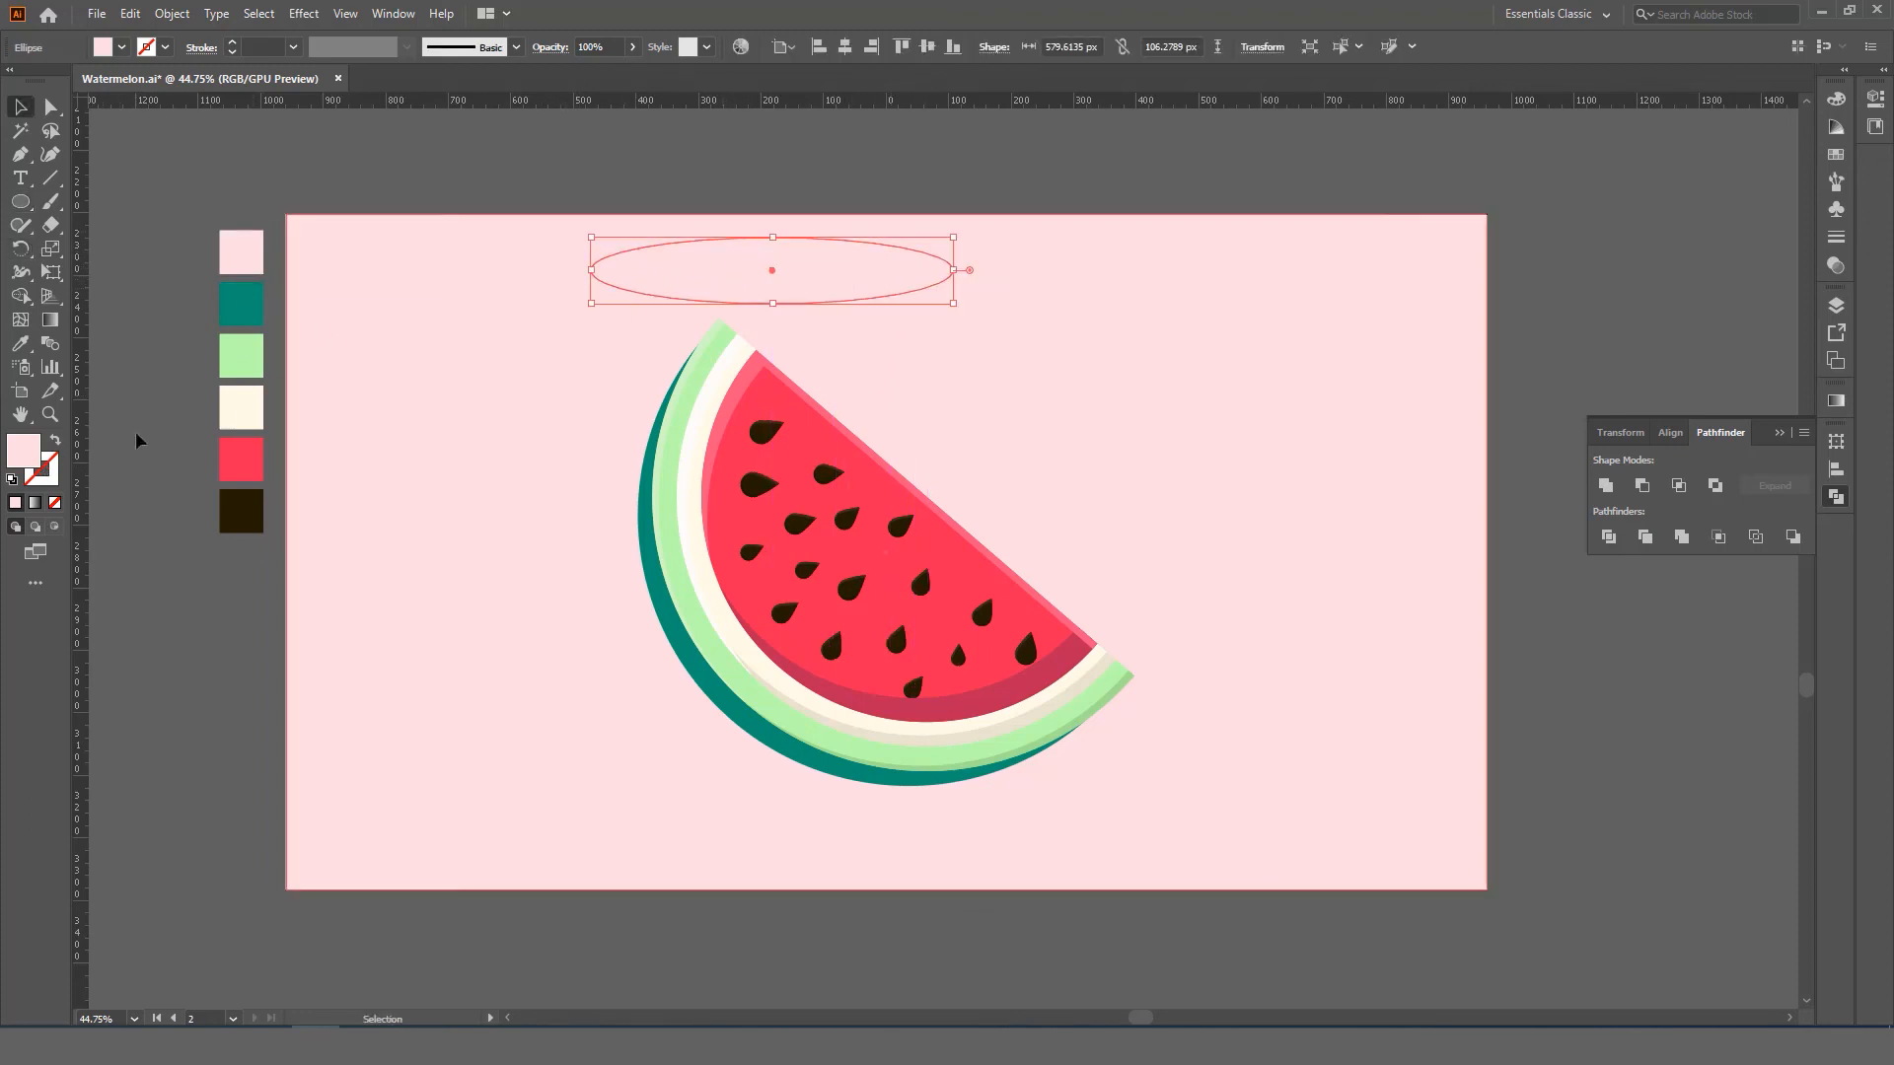
# - Fill the ellipse with a light neutral gray
pyautogui.doubleClick(24, 450)
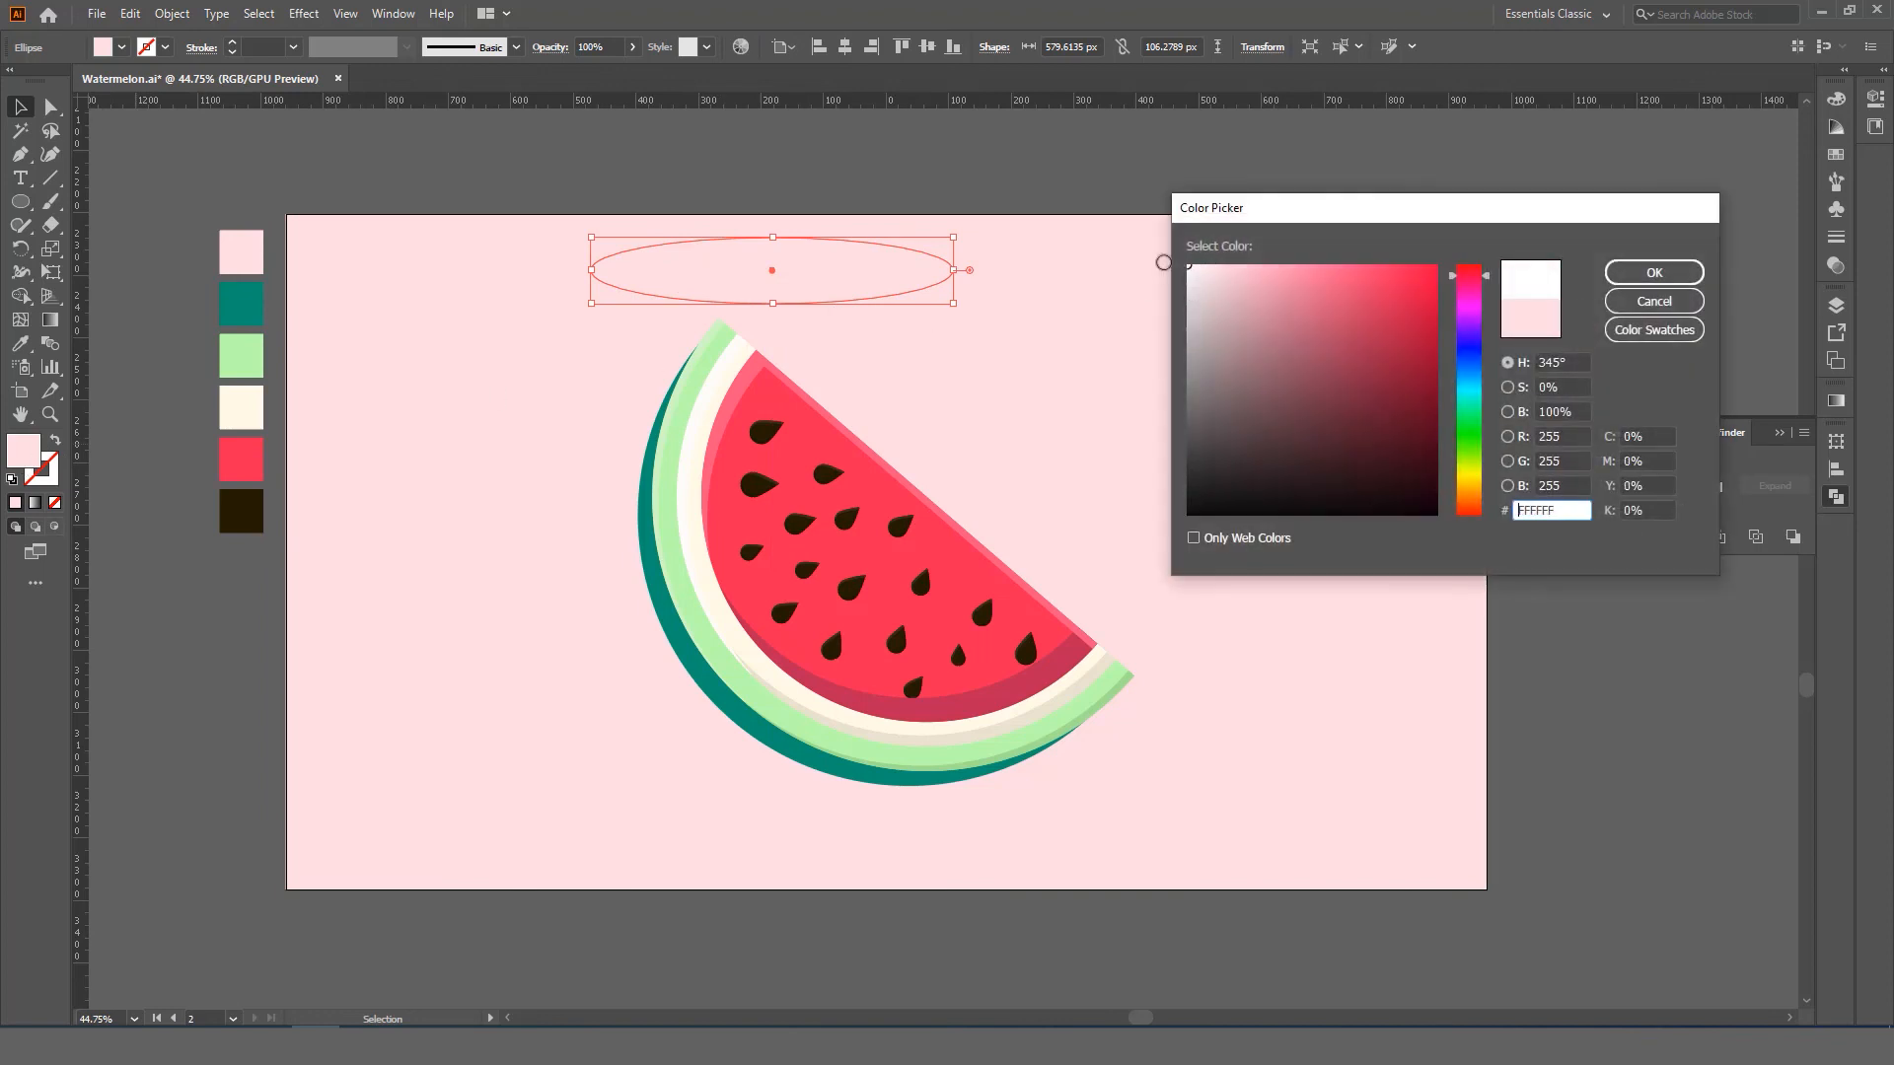
pyautogui.moveTo(1188, 266); pyautogui.dragTo(1188, 294)
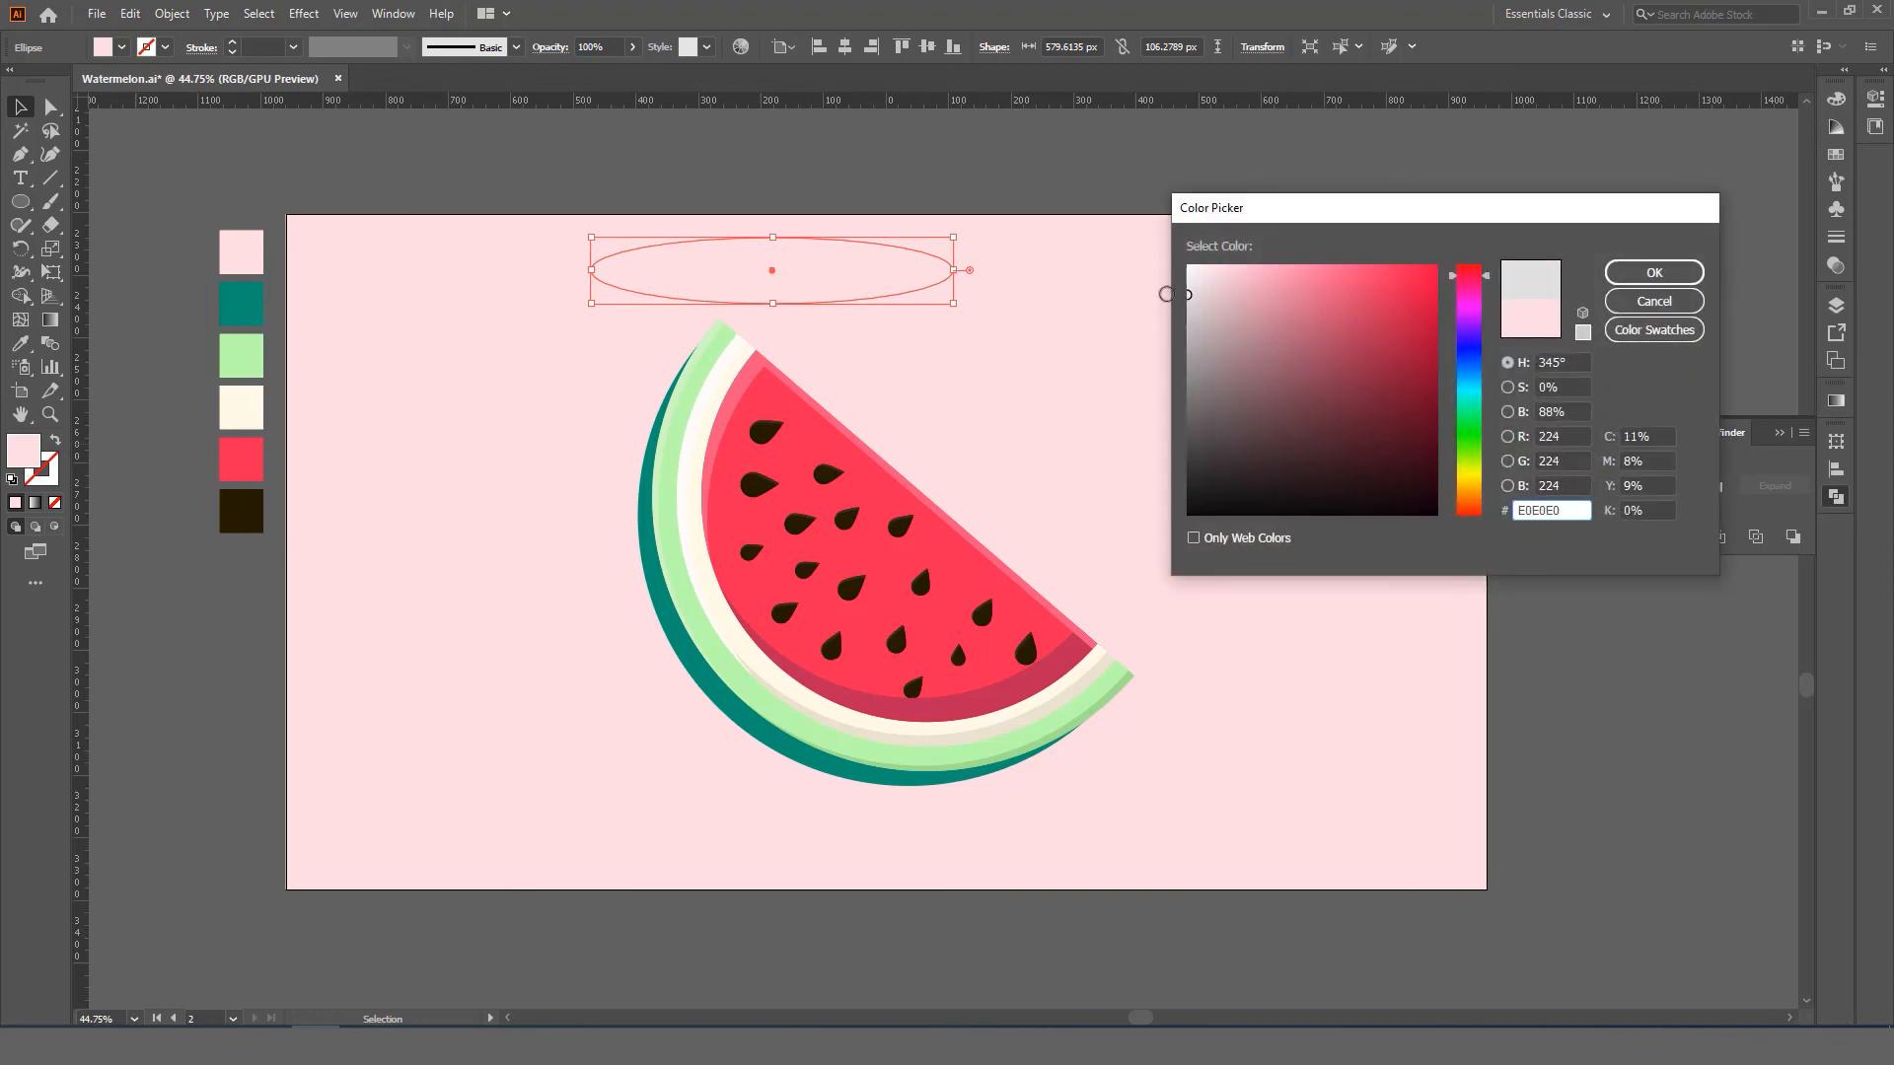
pyautogui.click(1626, 271)
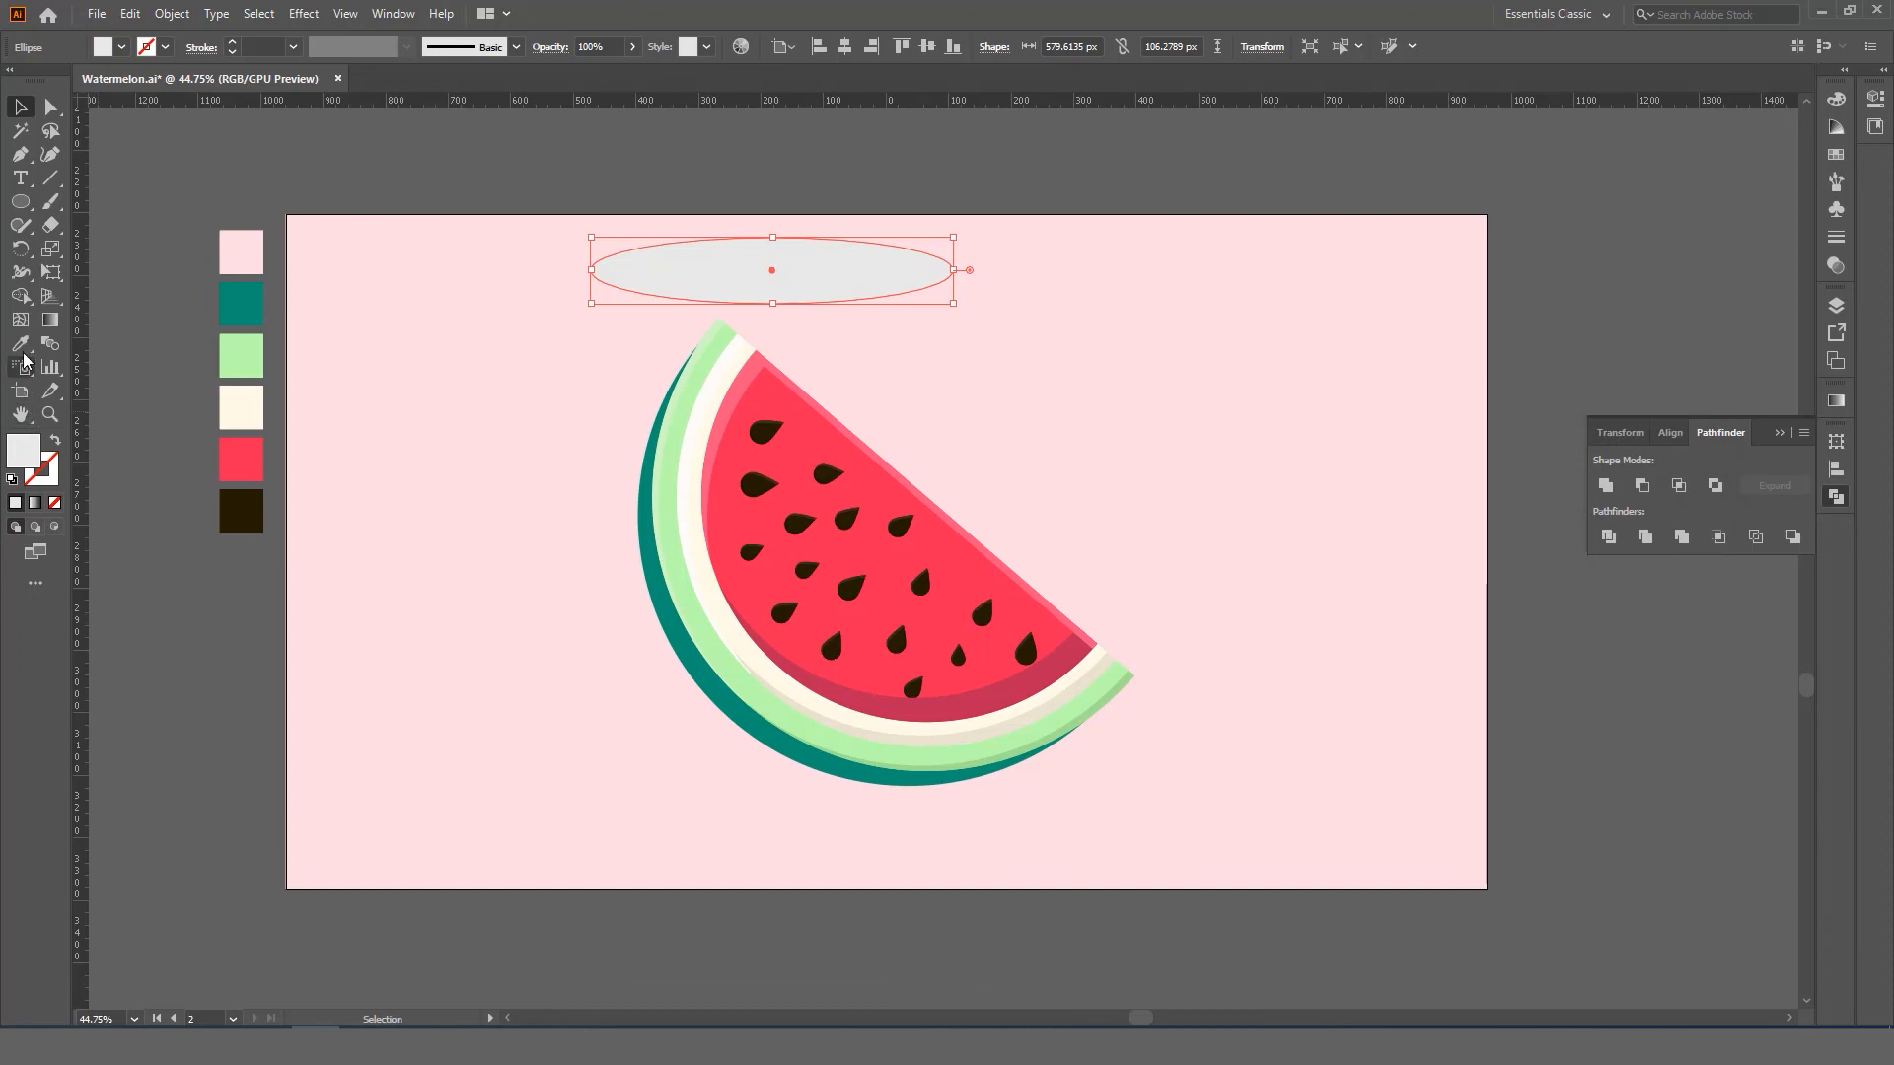
# - Fill the ellipse with the background's pale pink and set its blending mode to Multiply
pyautogui.click(20, 344)
pyautogui.click(334, 358)
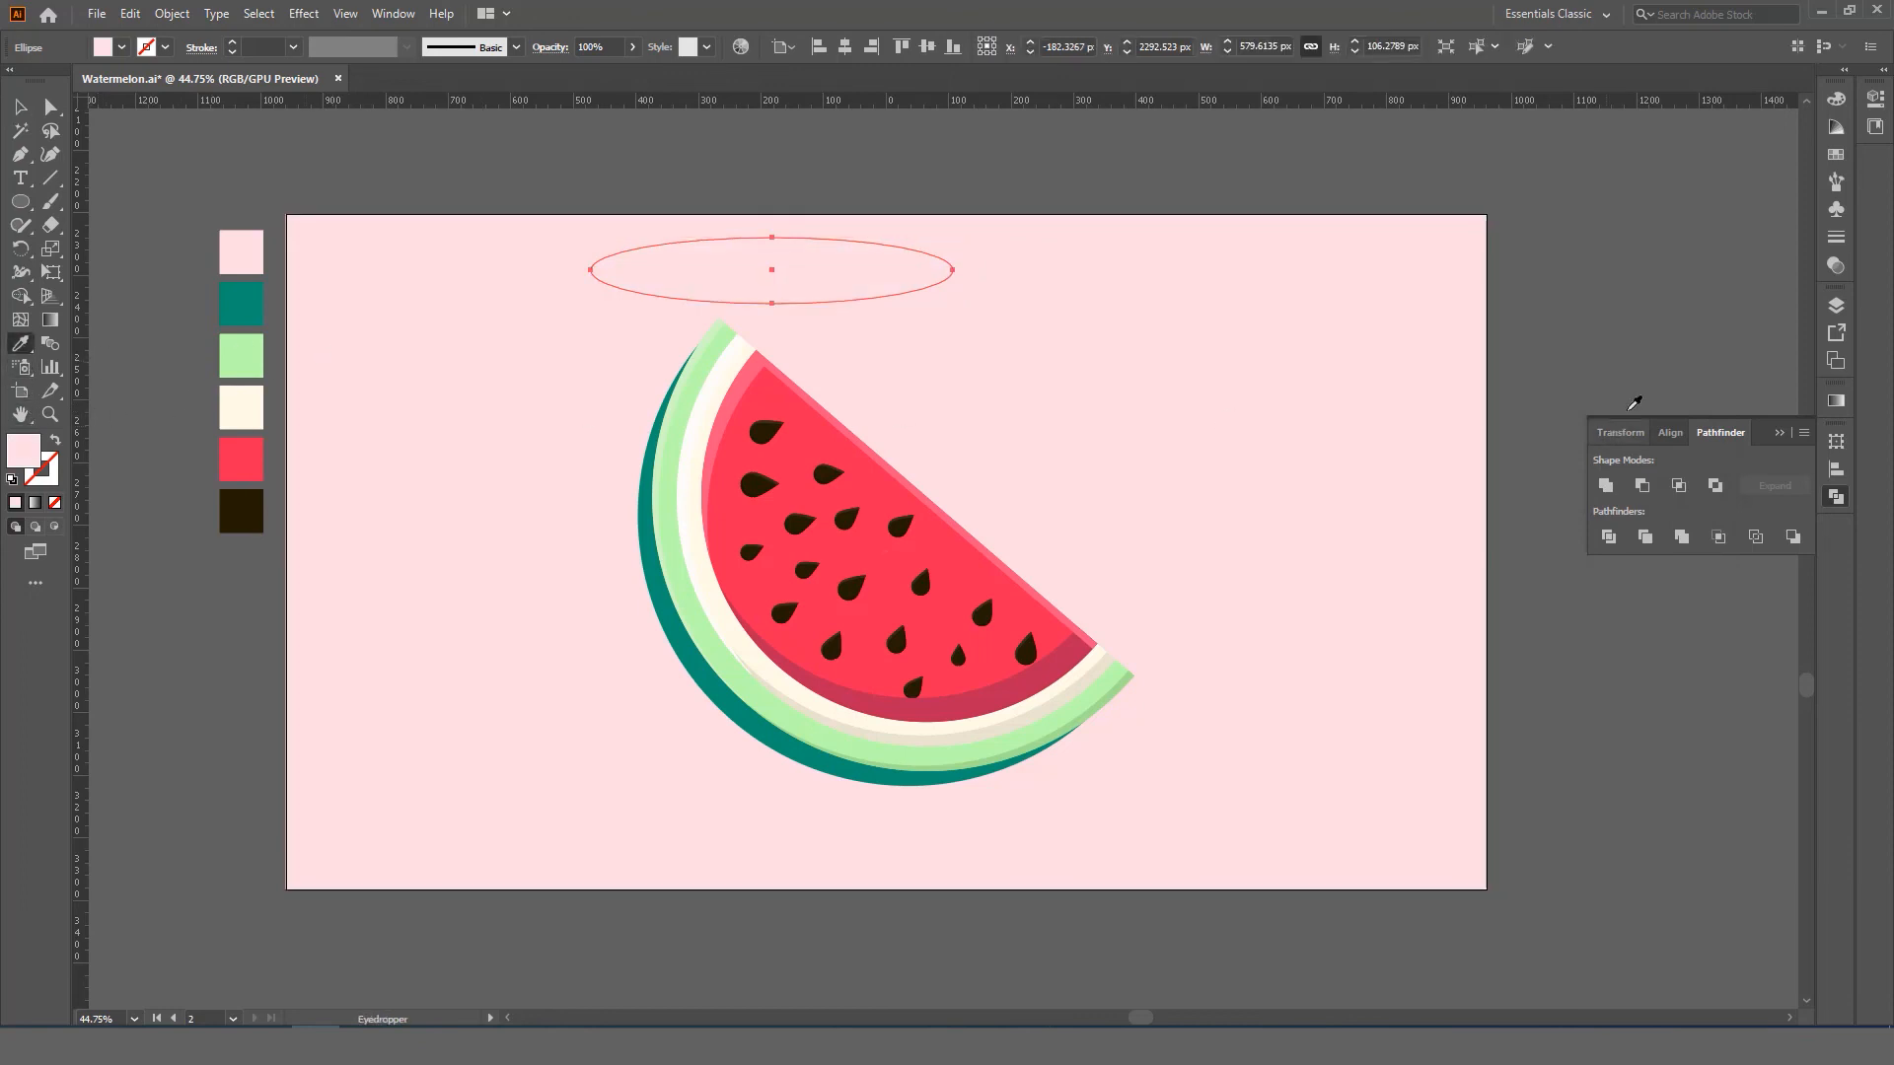
pyautogui.click(1835, 265)
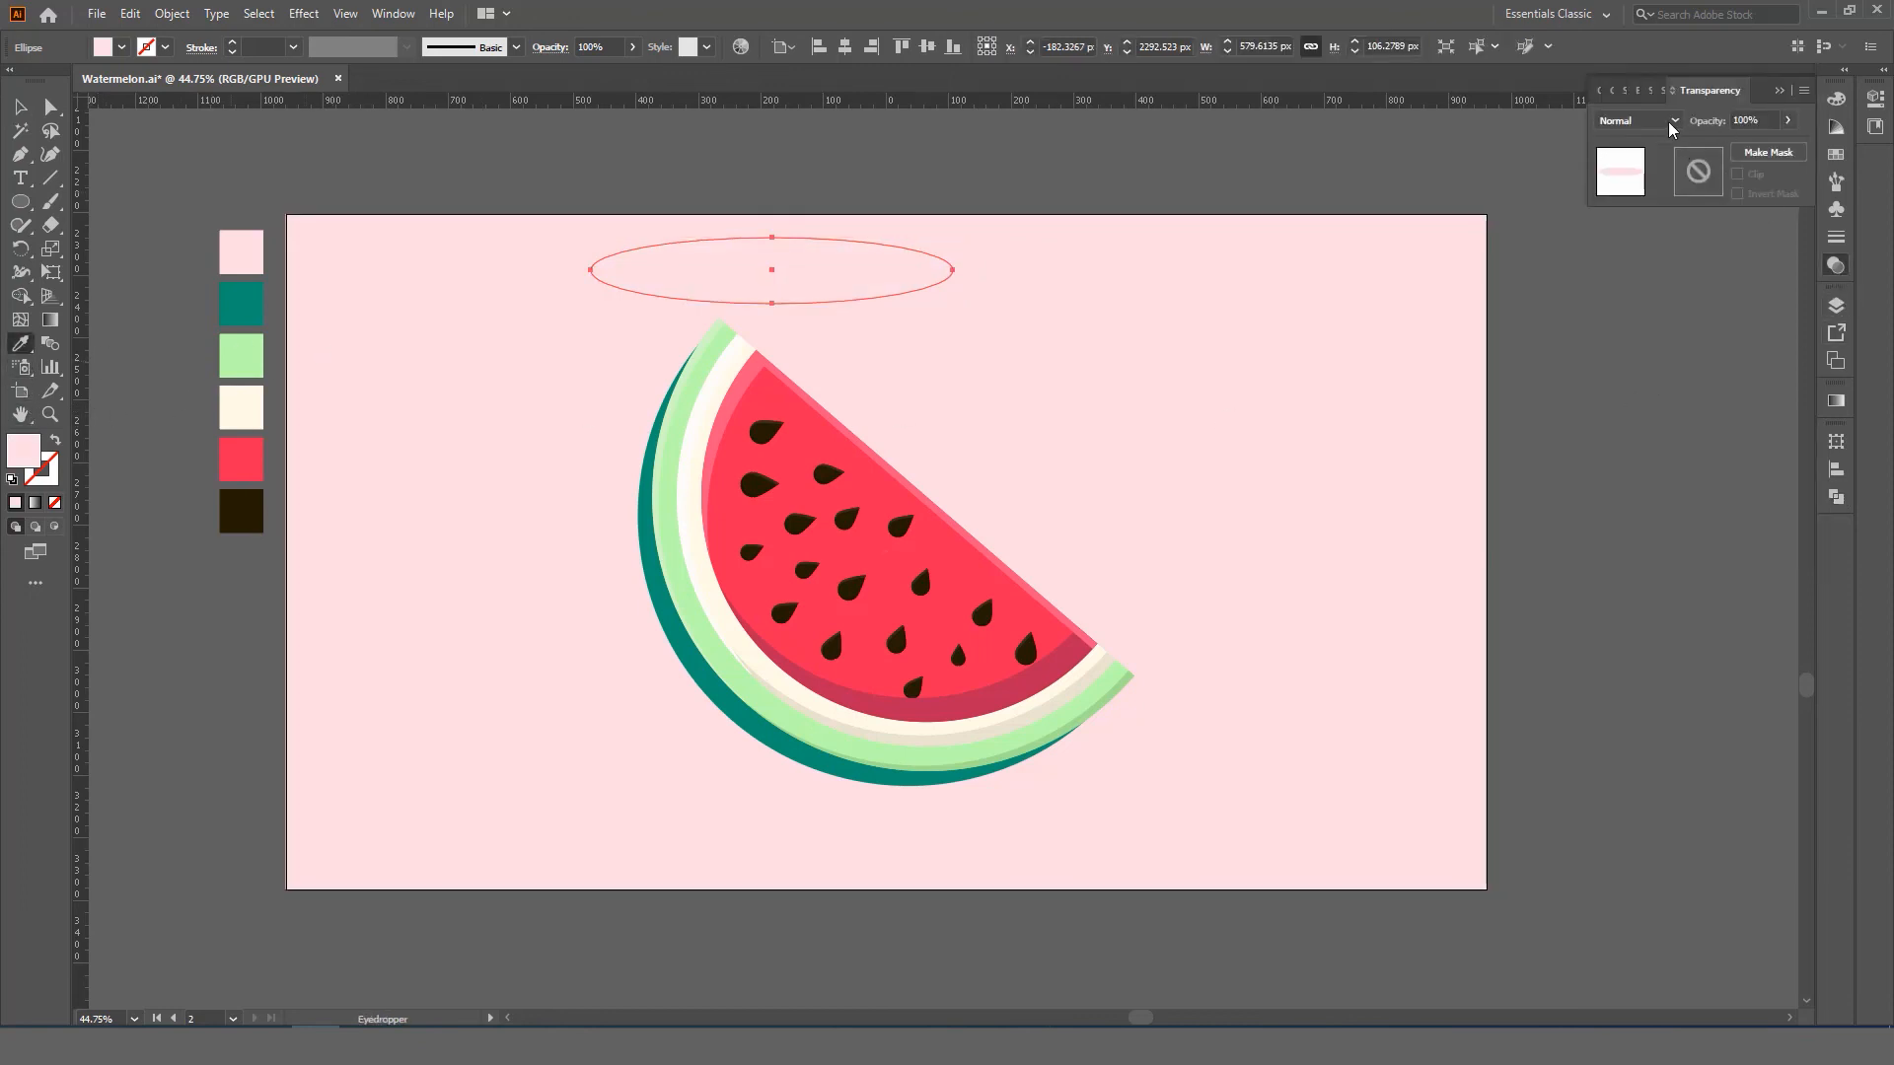
pyautogui.press('v')
pyautogui.click(394, 14)
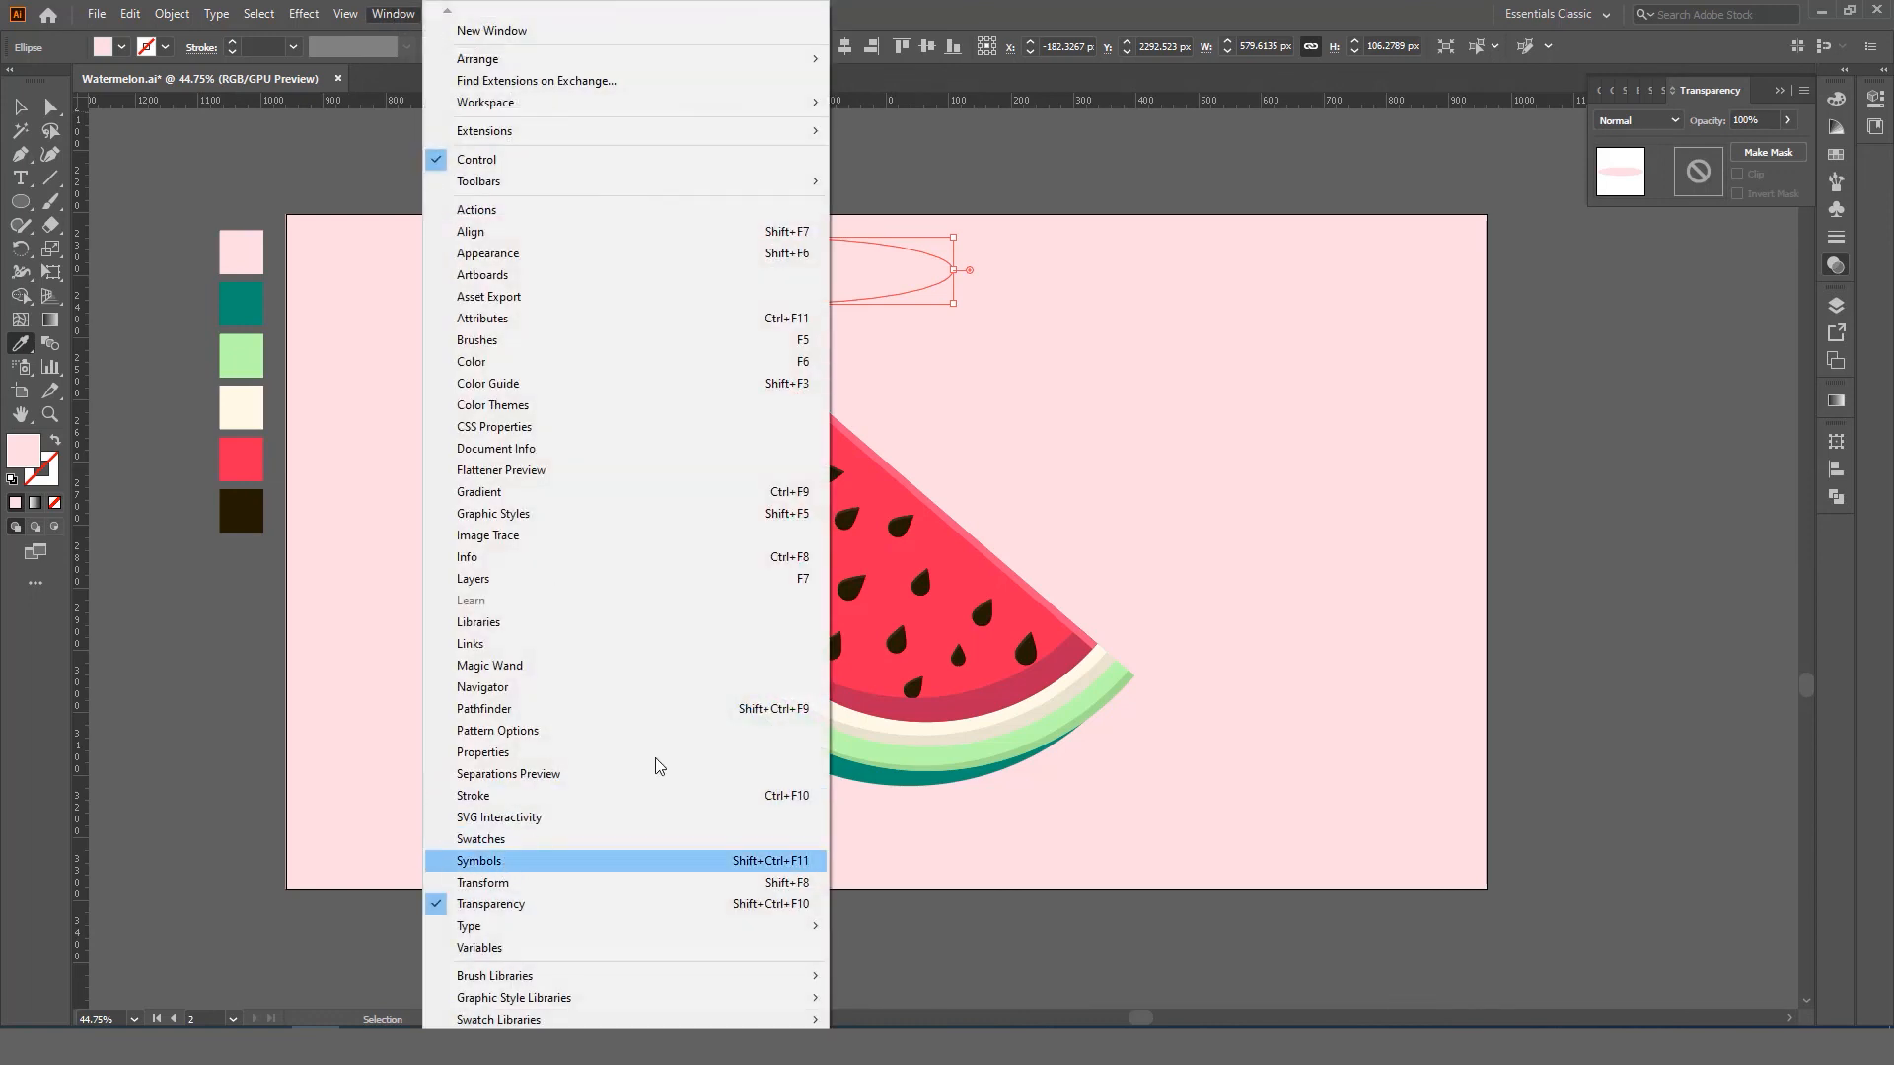
pyautogui.click(1635, 128)
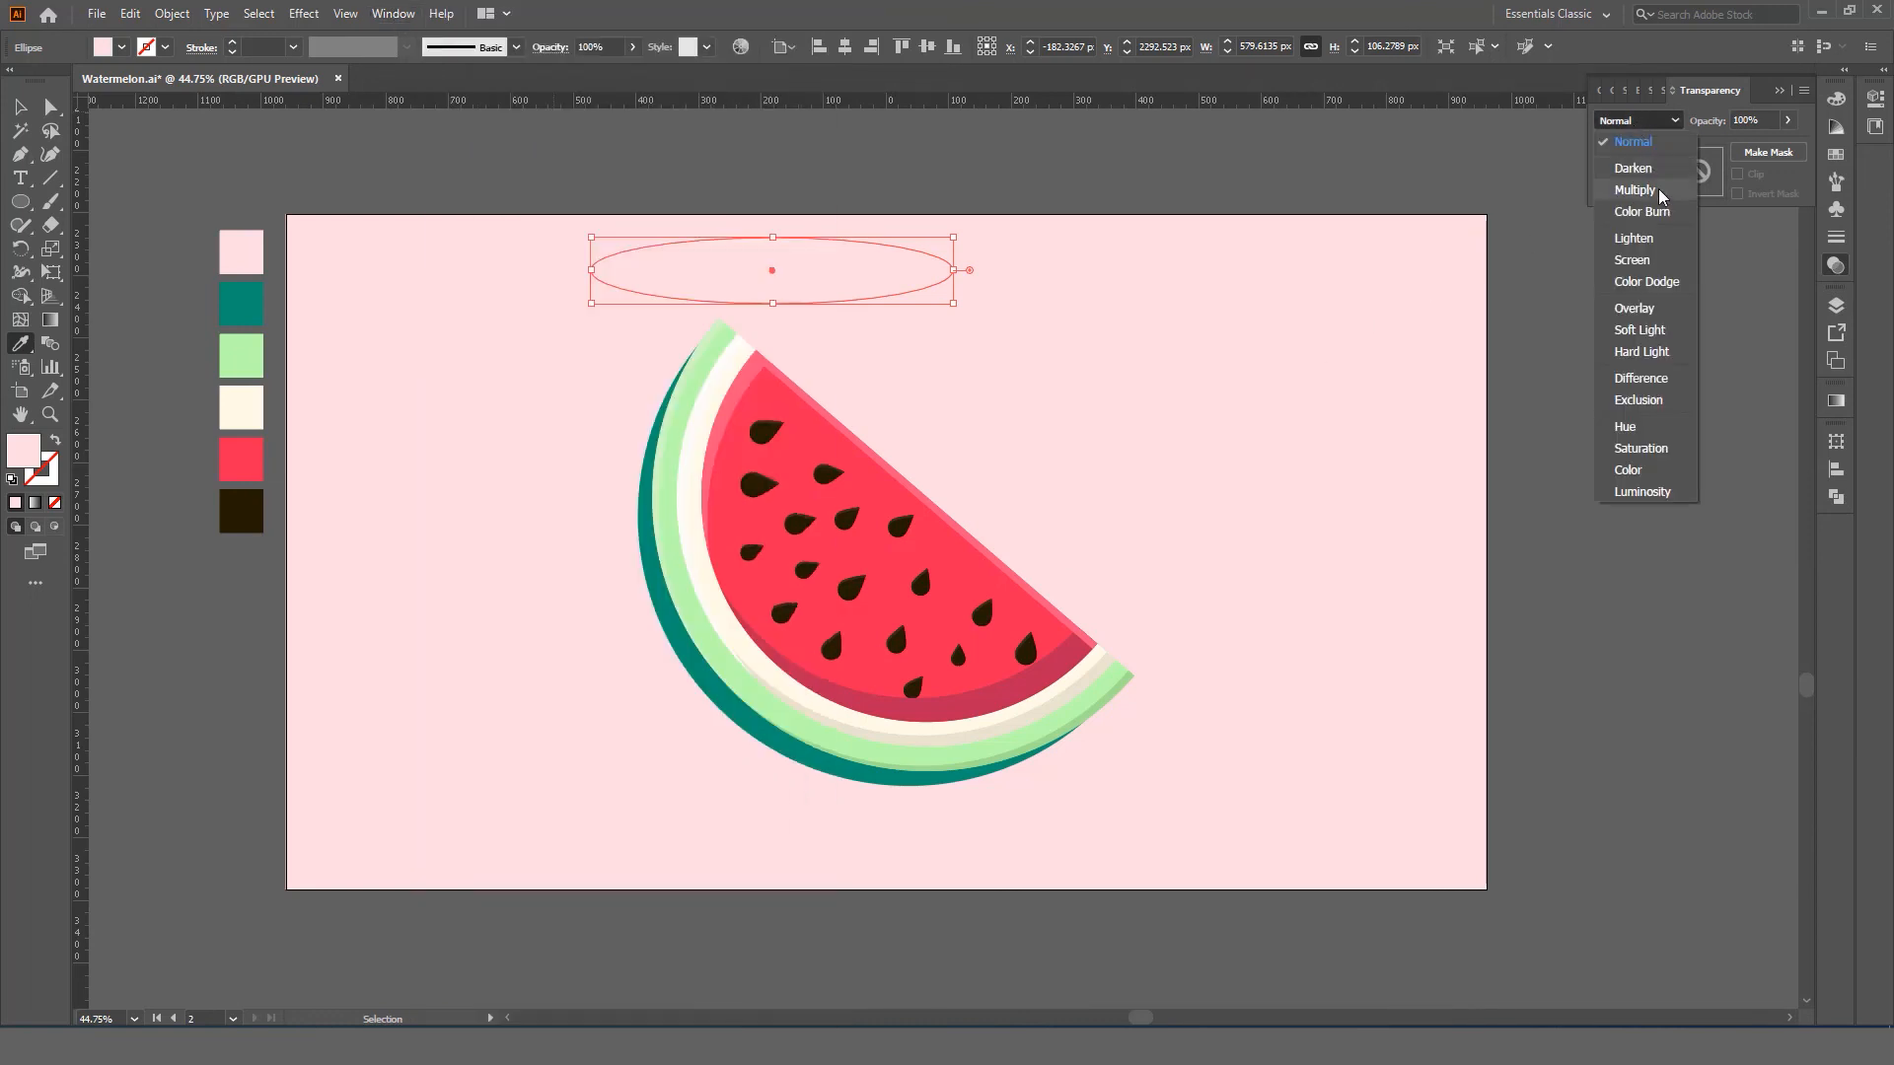
pyautogui.click(1642, 190)
pyautogui.press('v')
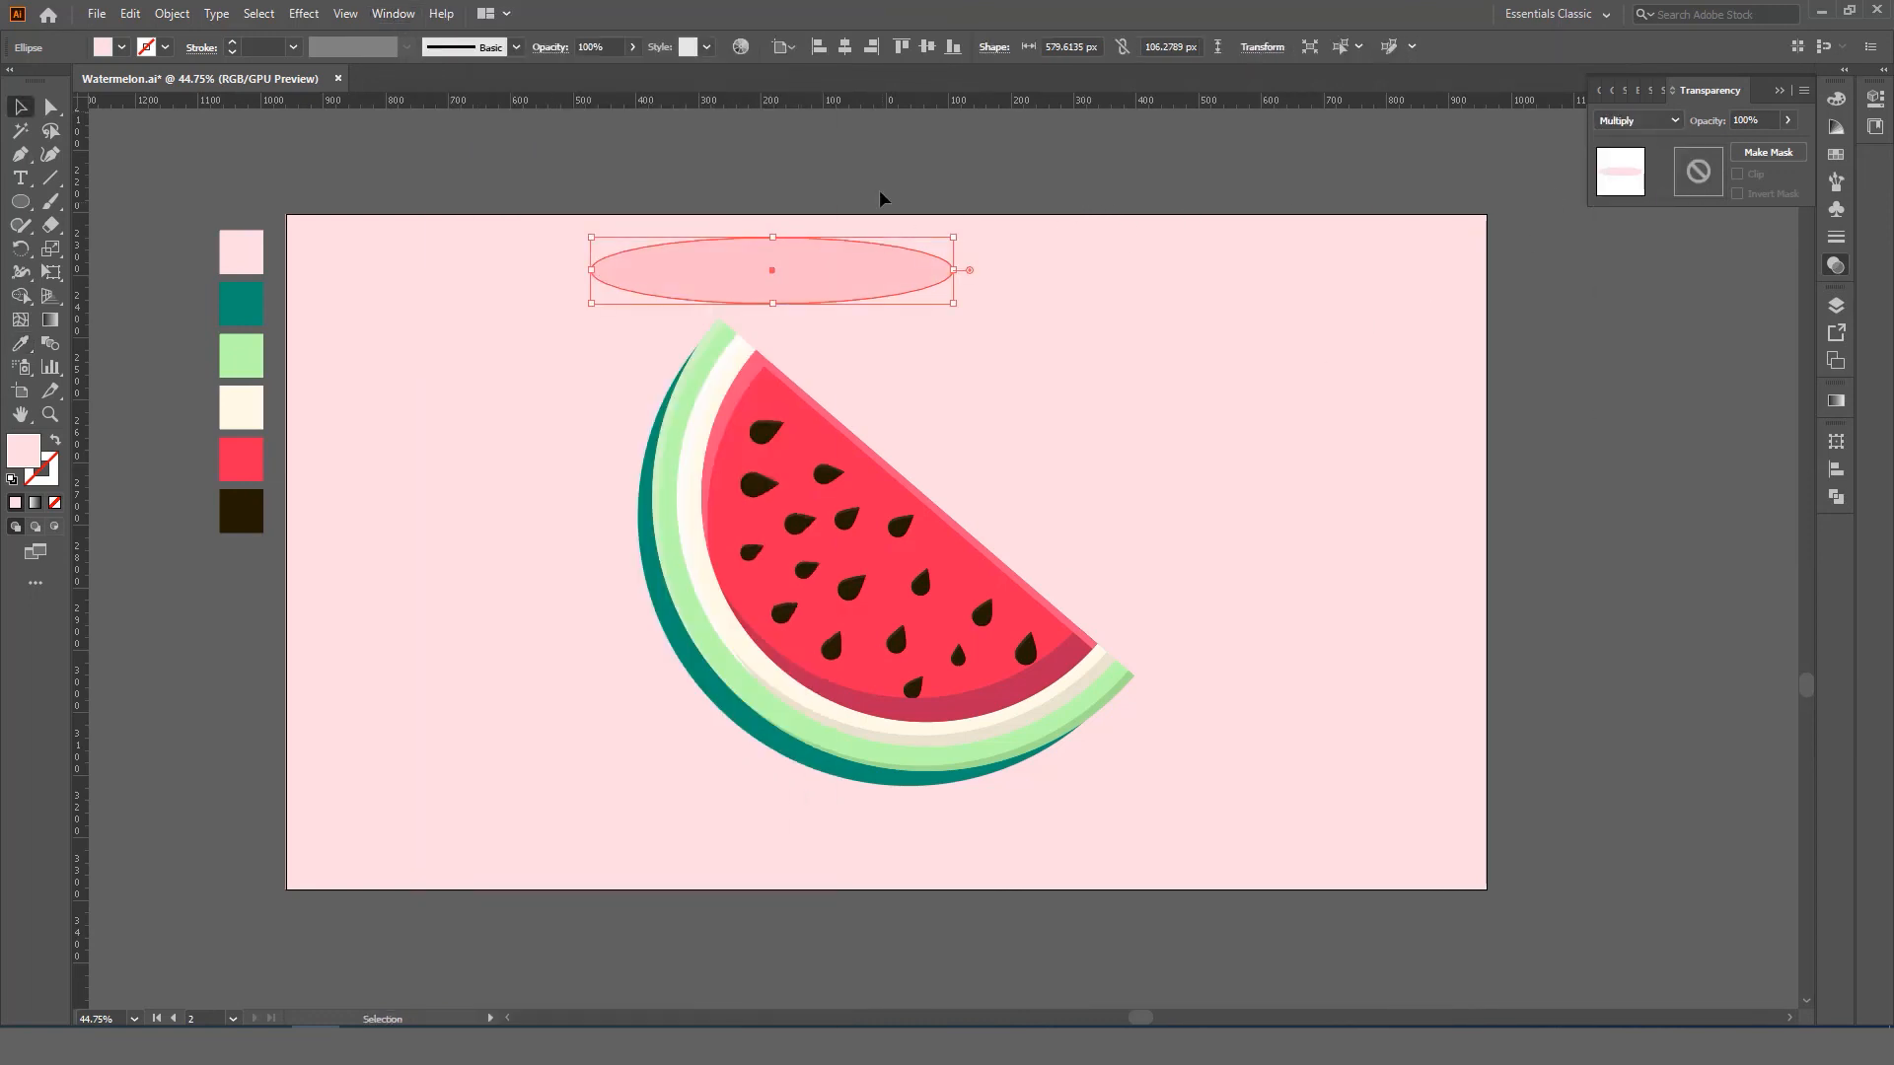
# - Apply a Gaussian Blur with a radius of about 82 pixels to the ellipse
pyautogui.click(880, 188)
pyautogui.click(843, 277)
pyautogui.click(303, 13)
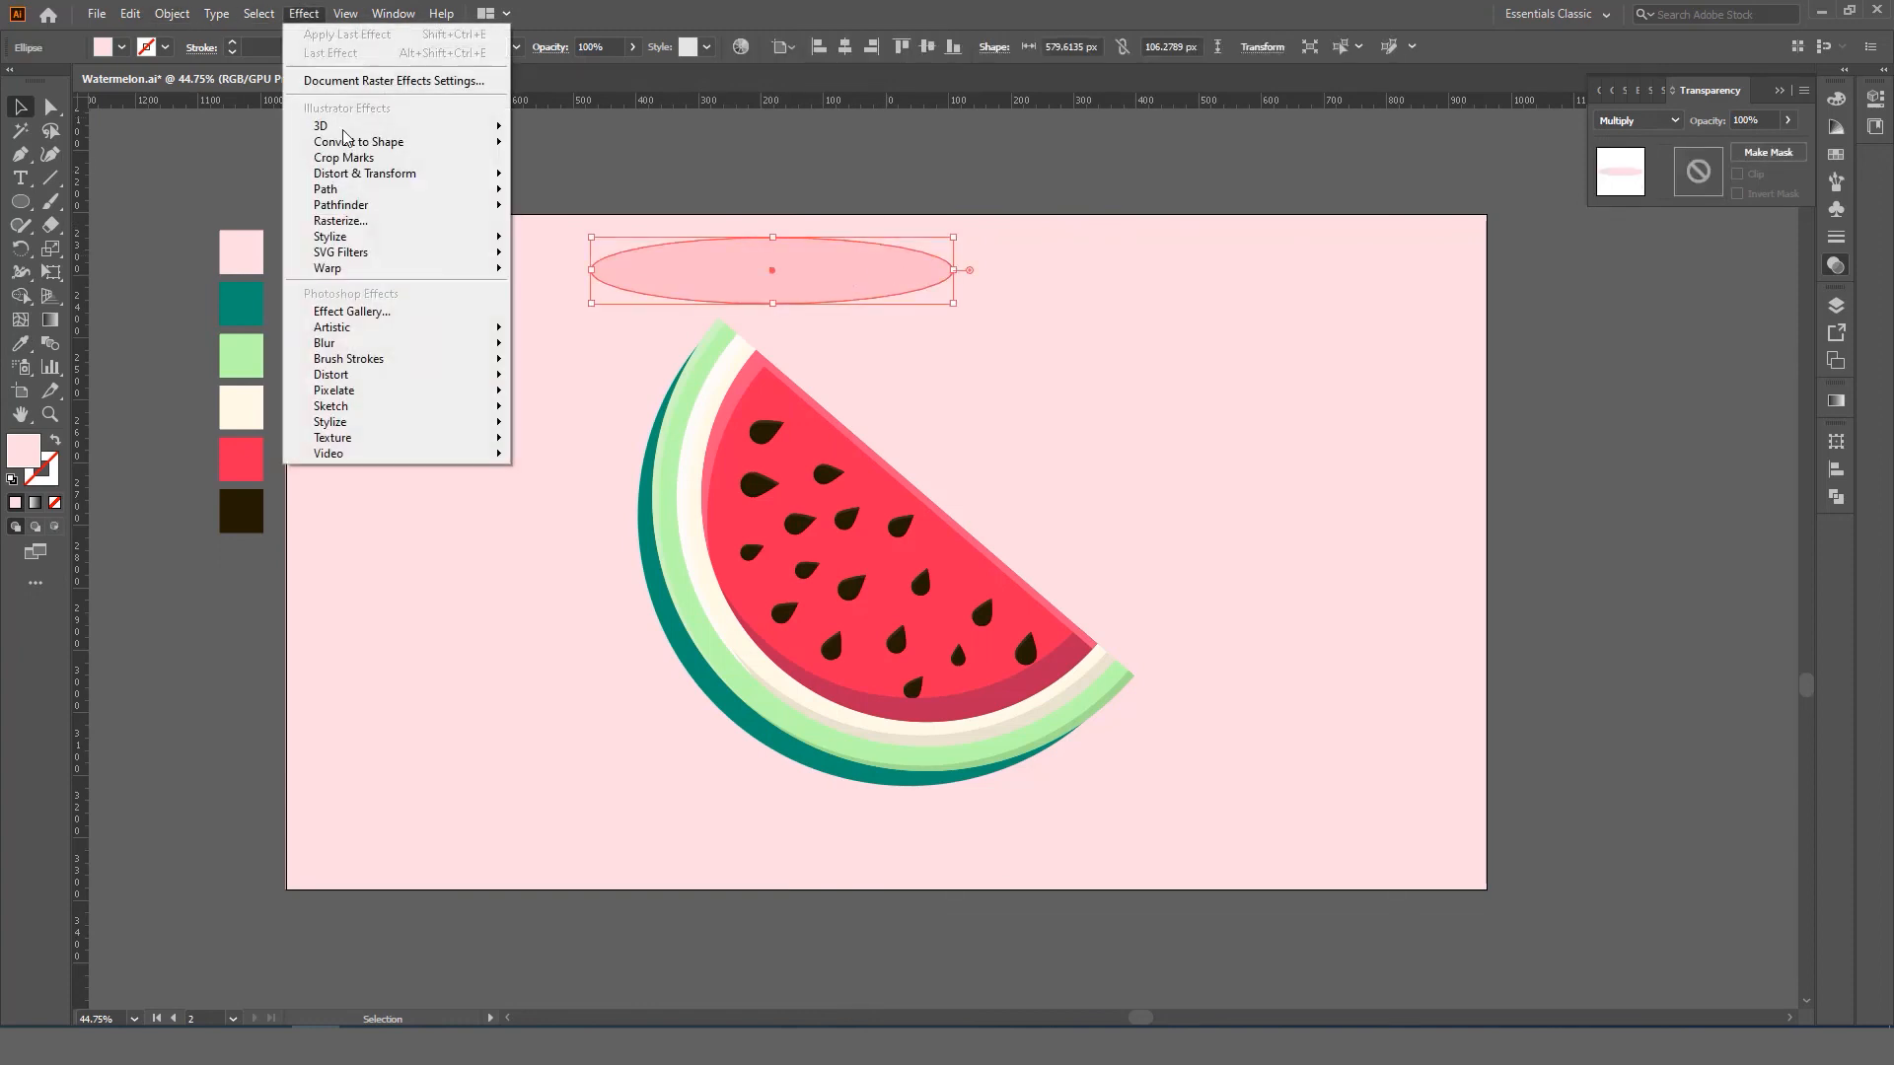
pyautogui.moveTo(415, 343)
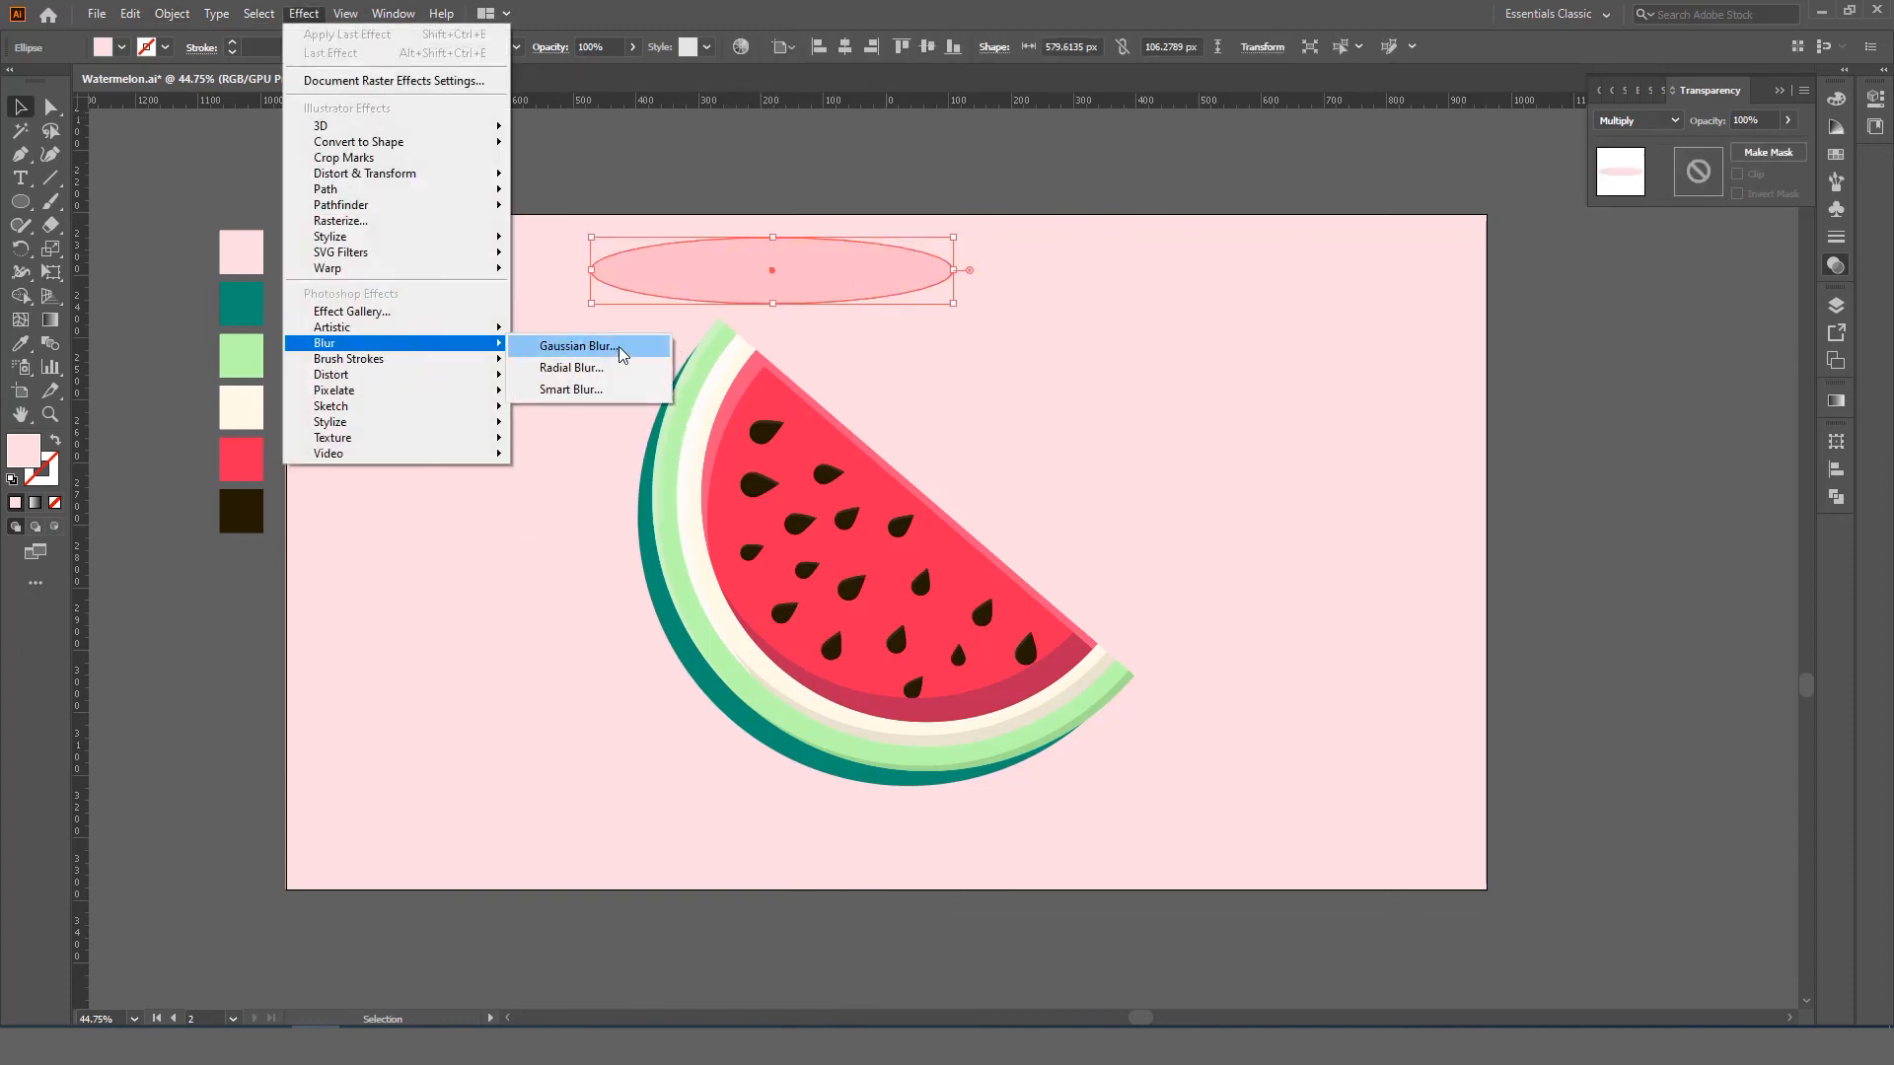
pyautogui.click(622, 347)
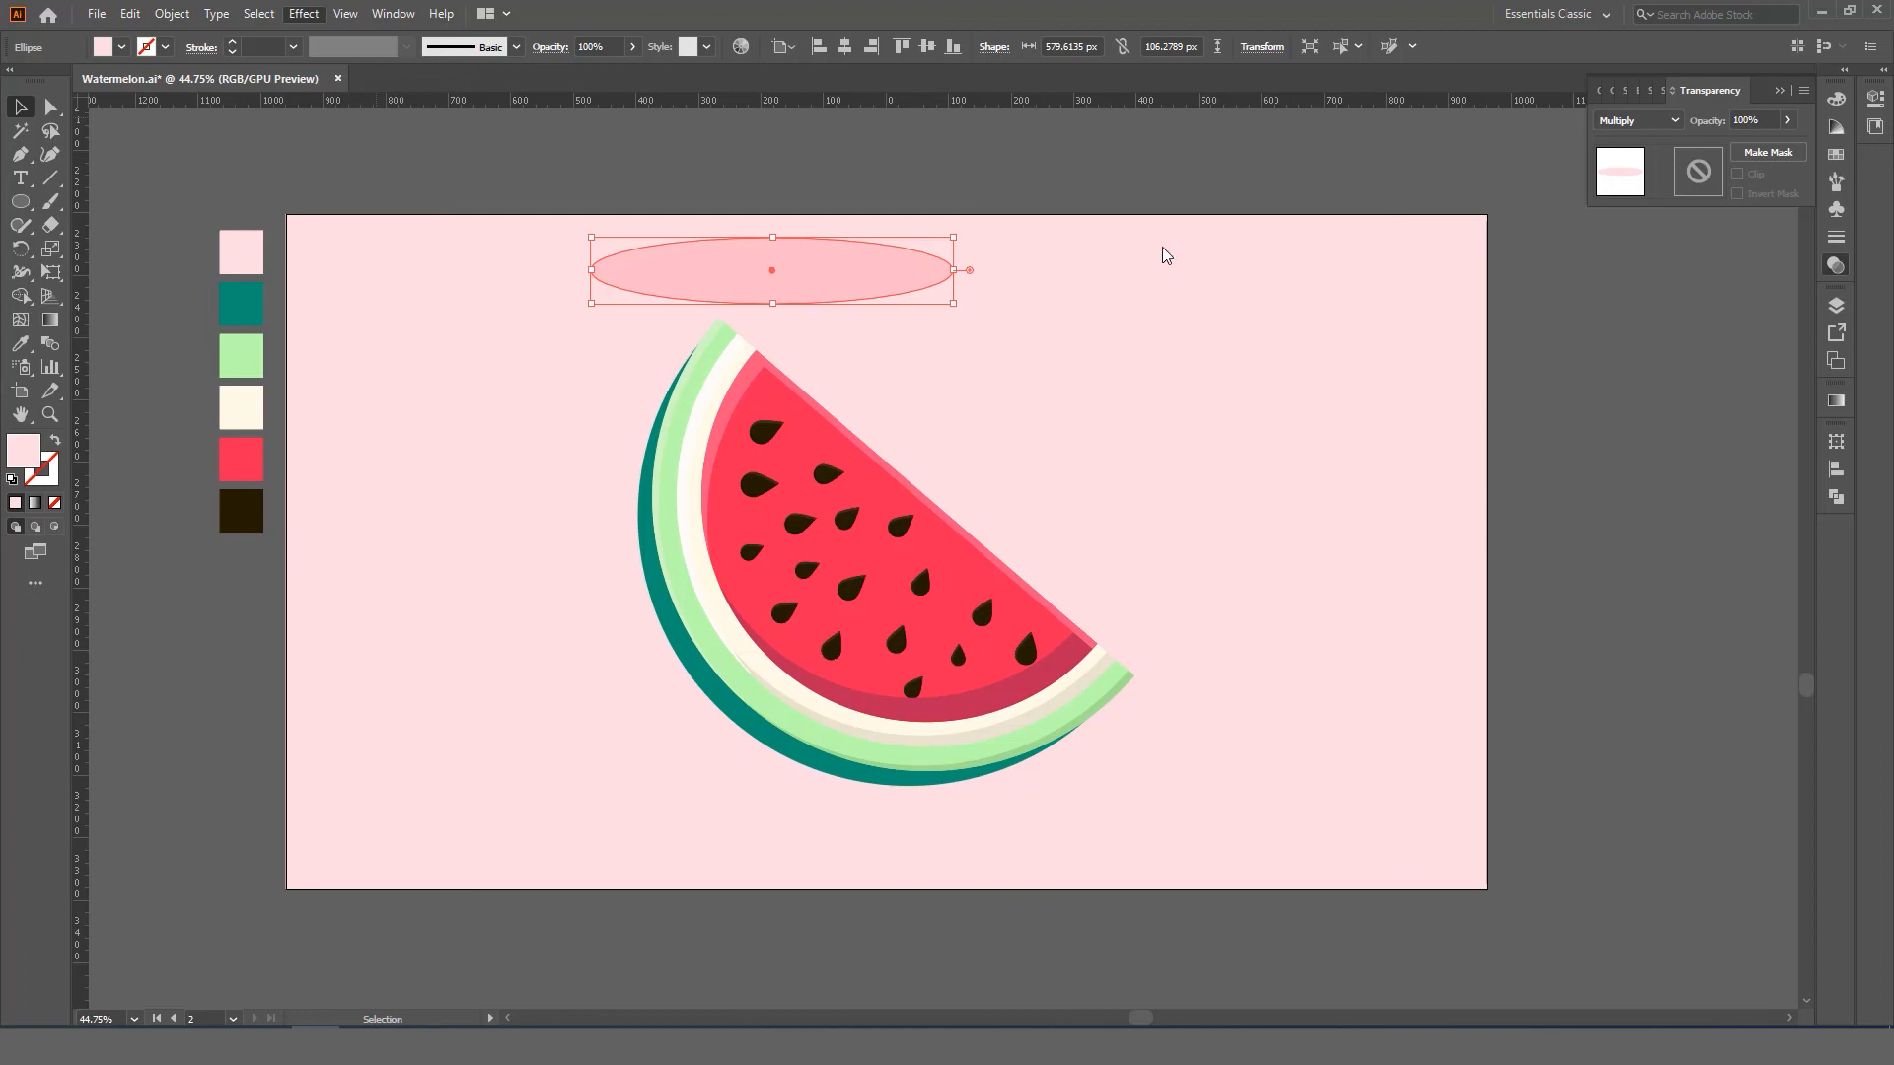
pyautogui.moveTo(1191, 574); pyautogui.dragTo(1220, 577)
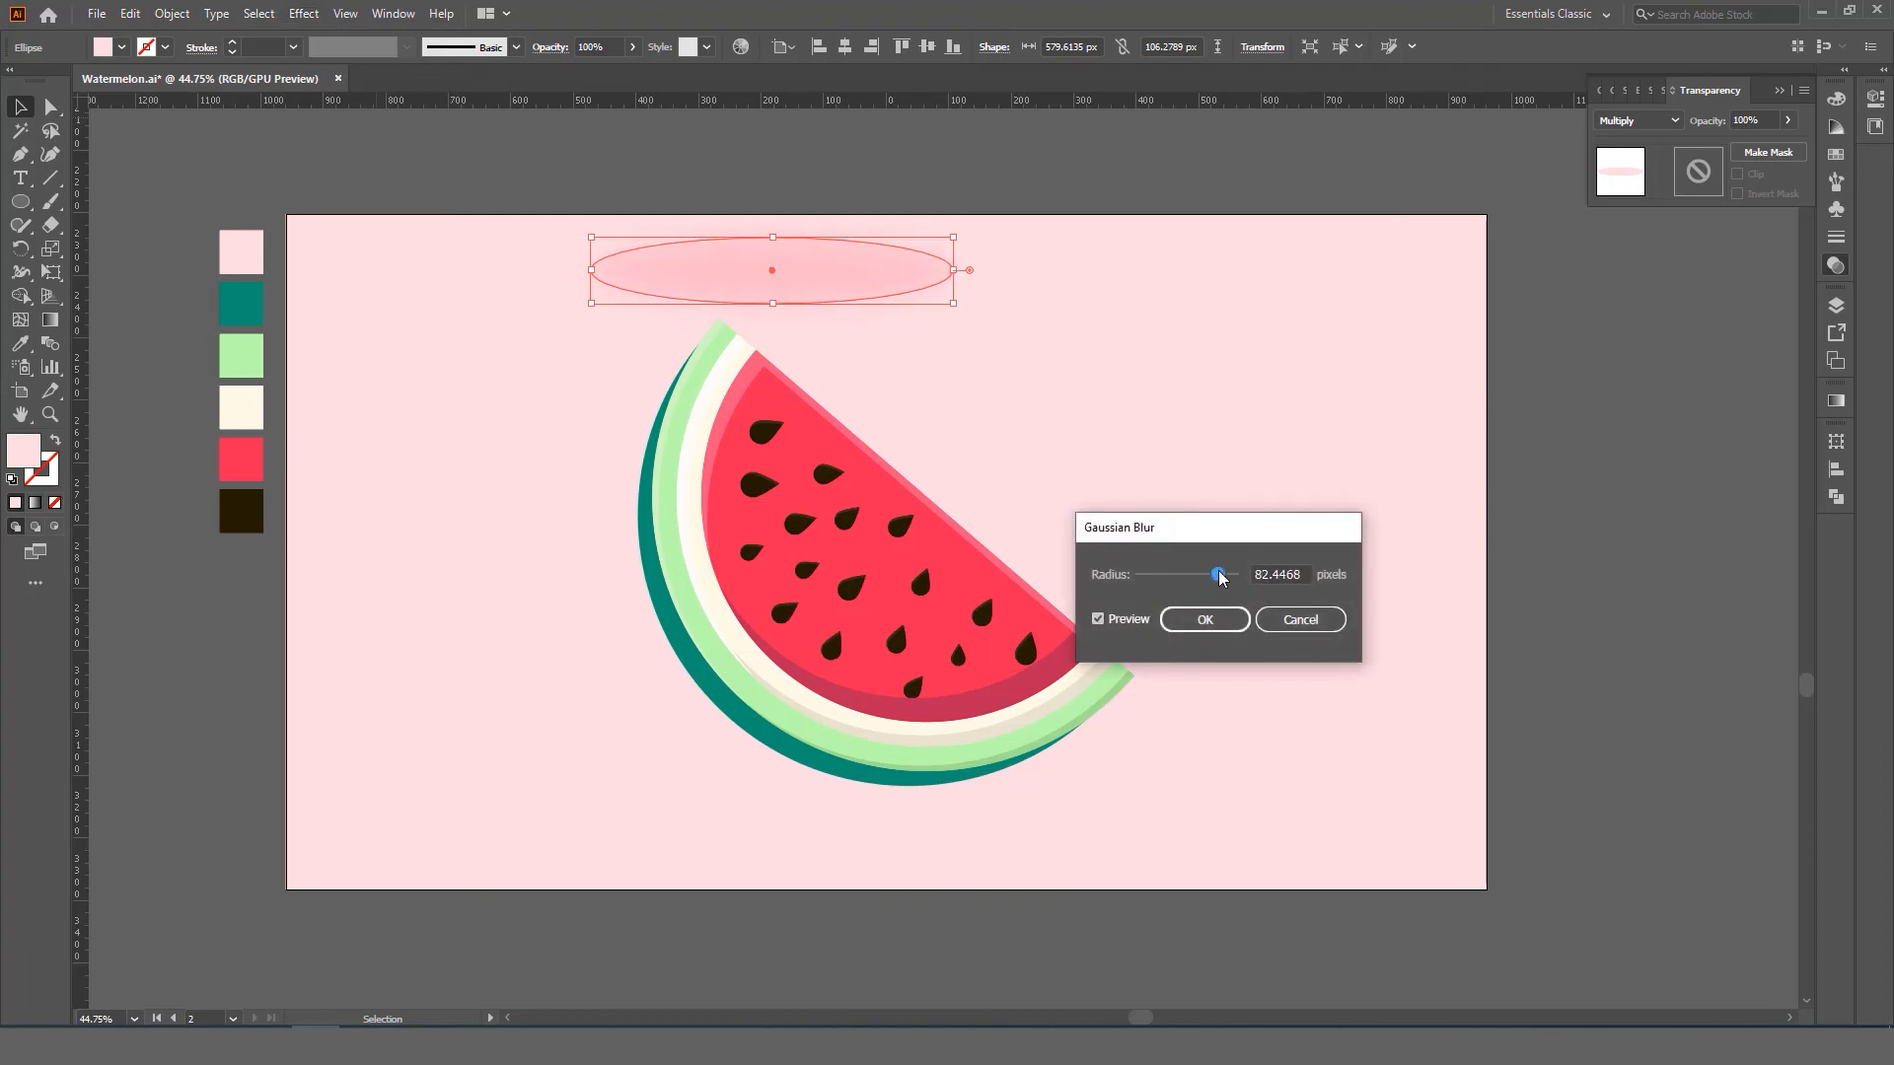
pyautogui.press('Return')
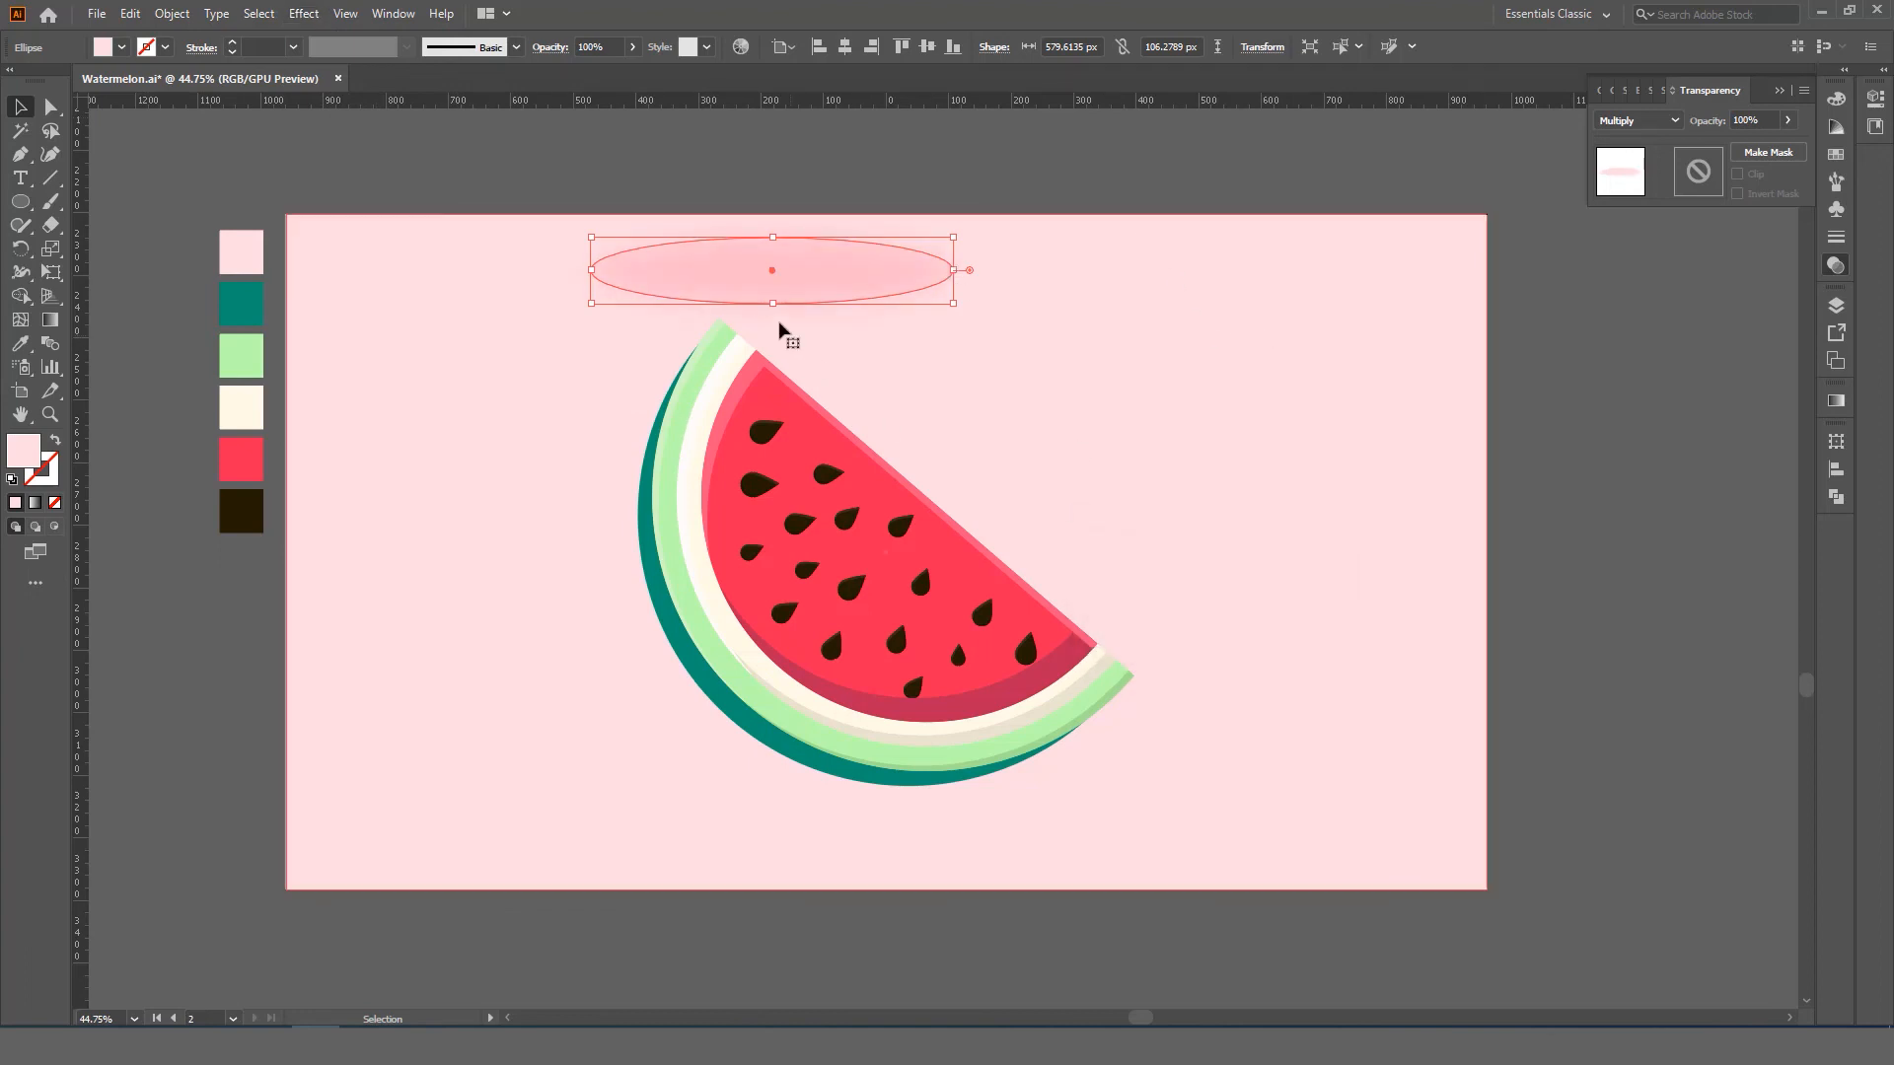
# - Reshape the blurred ellipse to about 803 × 62 px and place it under the slice as a ground shadow
pyautogui.moveTo(775, 305); pyautogui.dragTo(780, 258)
pyautogui.moveTo(893, 249); pyautogui.dragTo(1150, 752)
pyautogui.moveTo(1054, 786); pyautogui.dragTo(1014, 758)
pyautogui.click(1464, 714)
pyautogui.click(1017, 753)
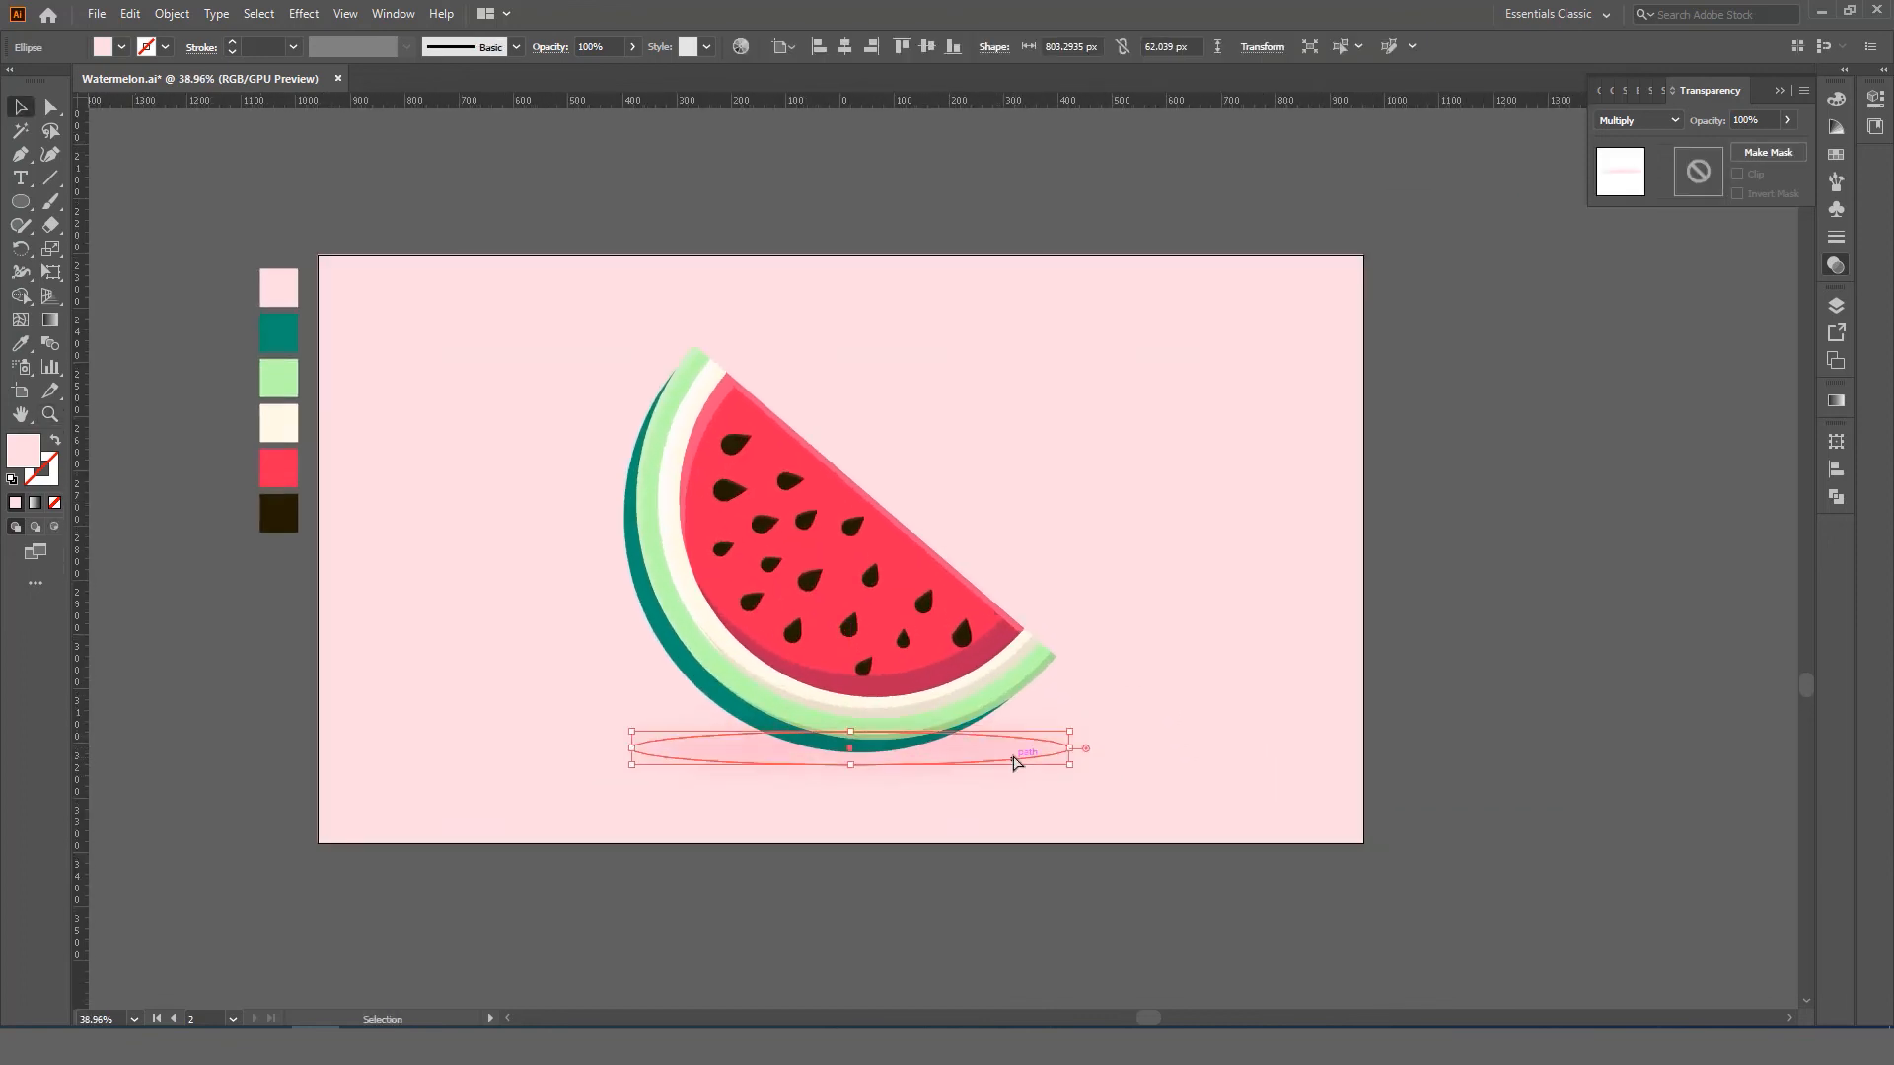
# - Paste copies of the shadow ellipse in place in front of it to deepen the shadow, and deselect
pyautogui.hotkey('ctrl', 'f')
pyautogui.hotkey('ctrl', 'f')
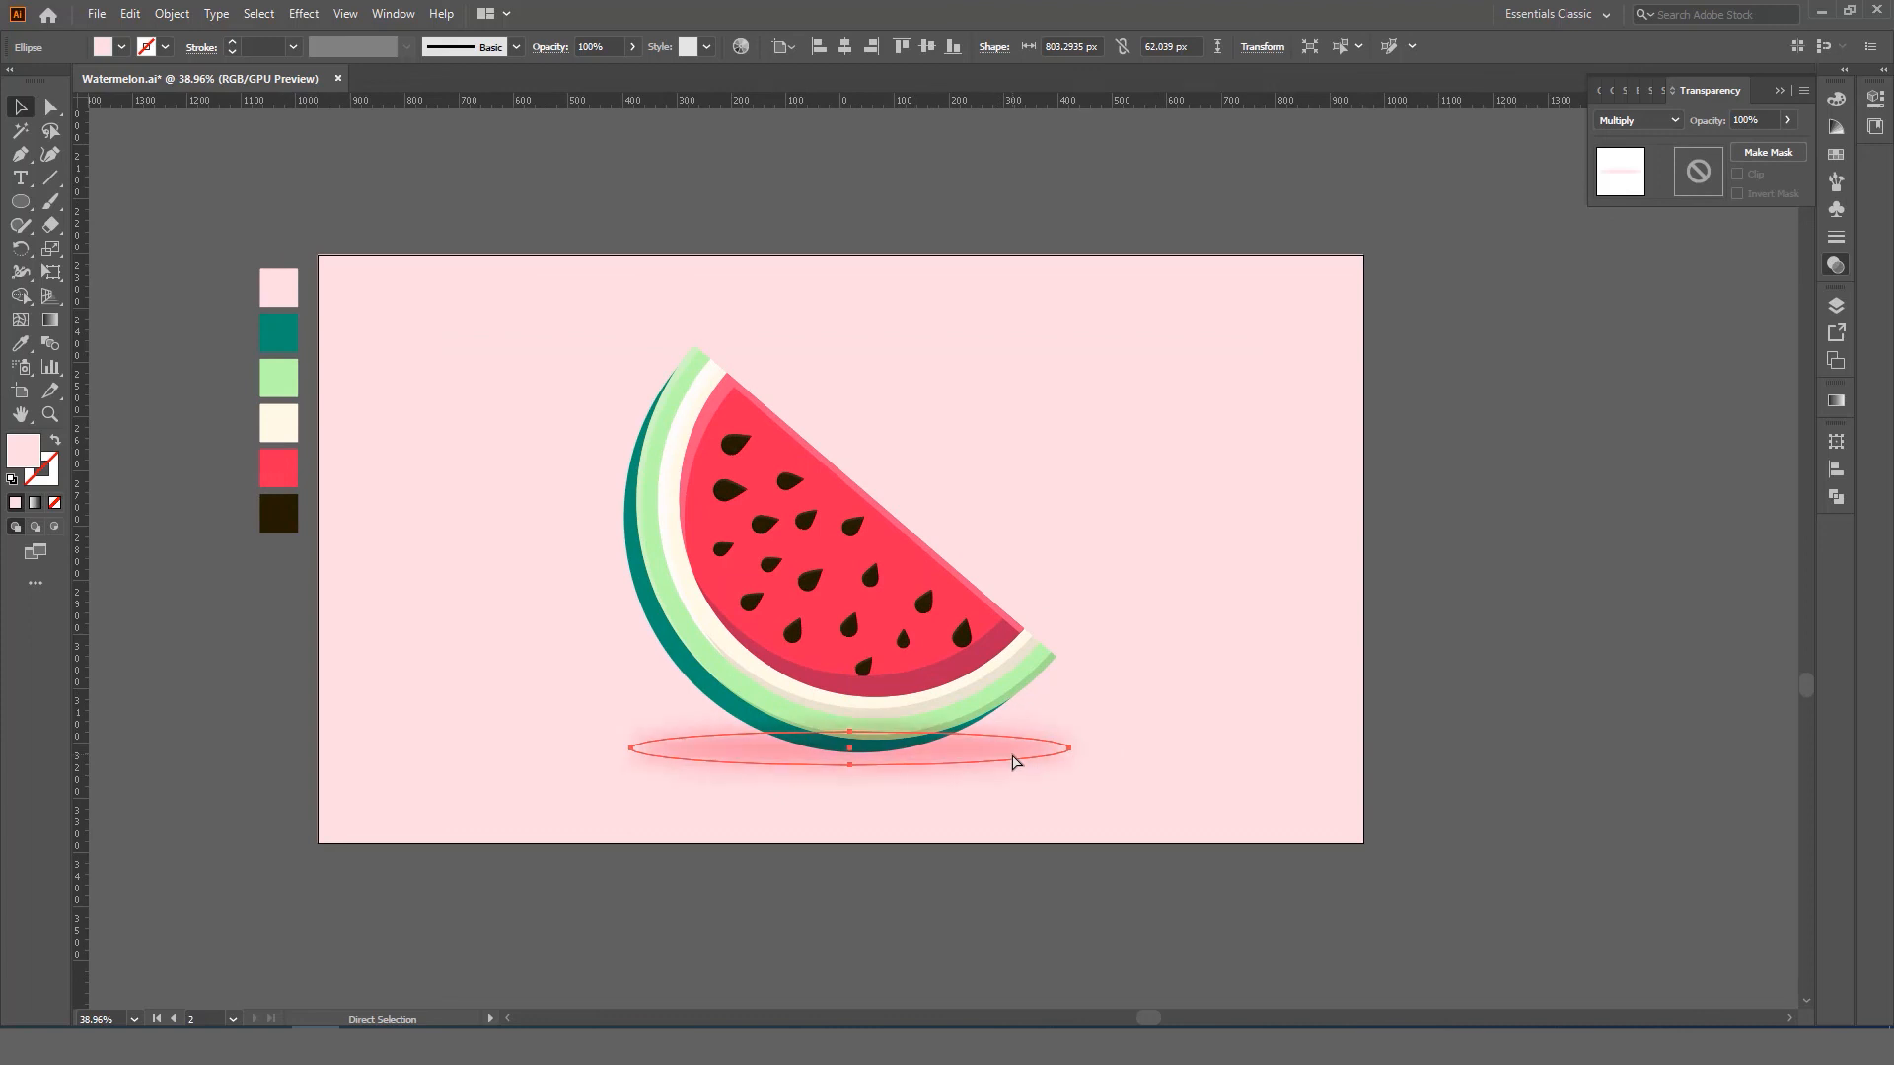
pyautogui.hotkey('ctrl', 'f')
pyautogui.click(1364, 741)
# - Delete one of the stacked shadow ellipse copies to lighten the shadow
pyautogui.press('z')
pyautogui.moveTo(1051, 730)
pyautogui.mouseDown()
pyautogui.moveTo(844, 745)
pyautogui.moveTo(991, 764)
pyautogui.moveTo(975, 751)
pyautogui.moveTo(1026, 747)
pyautogui.mouseUp()
pyautogui.press('v')
pyautogui.click(1032, 747)
pyautogui.press('Delete')
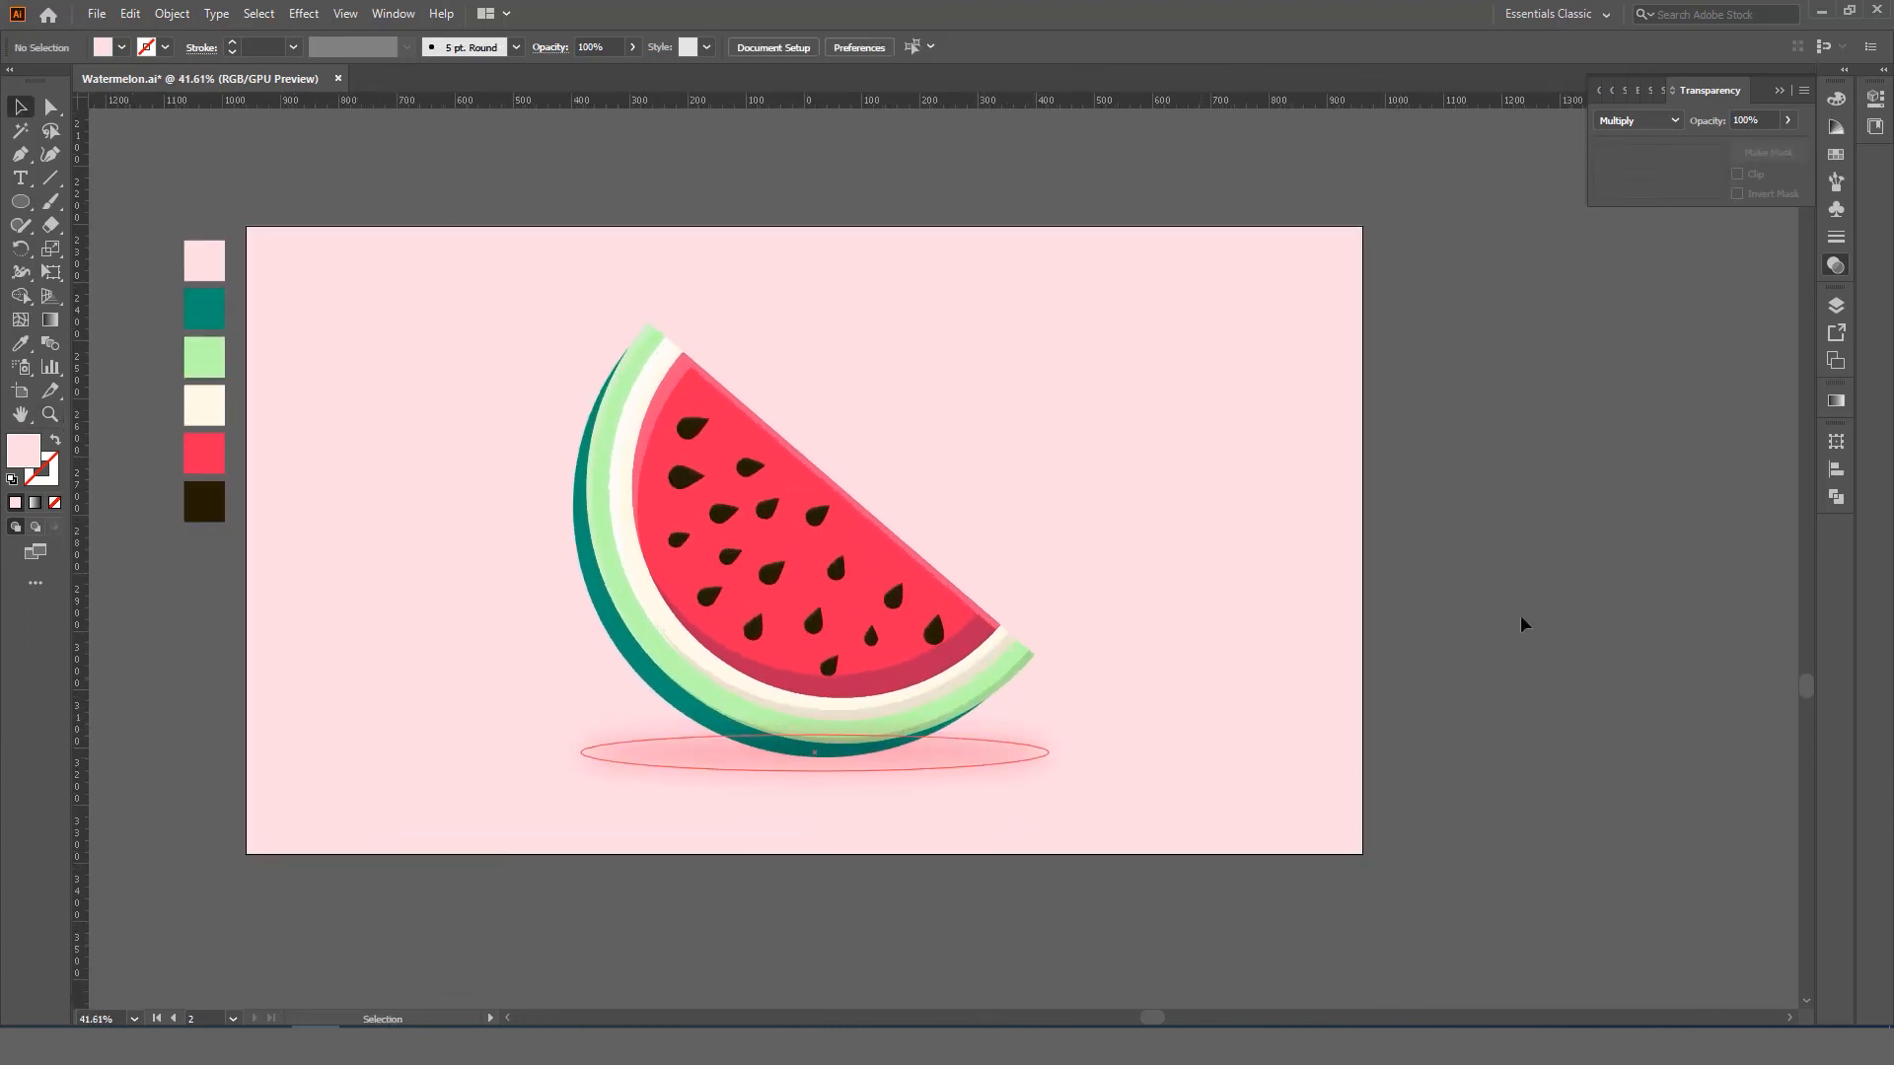
# - Select the stacked shadow ellipses without the background rectangle and group them
pyautogui.click(963, 752)
pyautogui.moveTo(1424, 730); pyautogui.dragTo(1016, 810)
pyautogui.keyDown('shift'); pyautogui.click(1209, 760); pyautogui.keyUp('shift')
pyautogui.hotkey('ctrl', 'g')
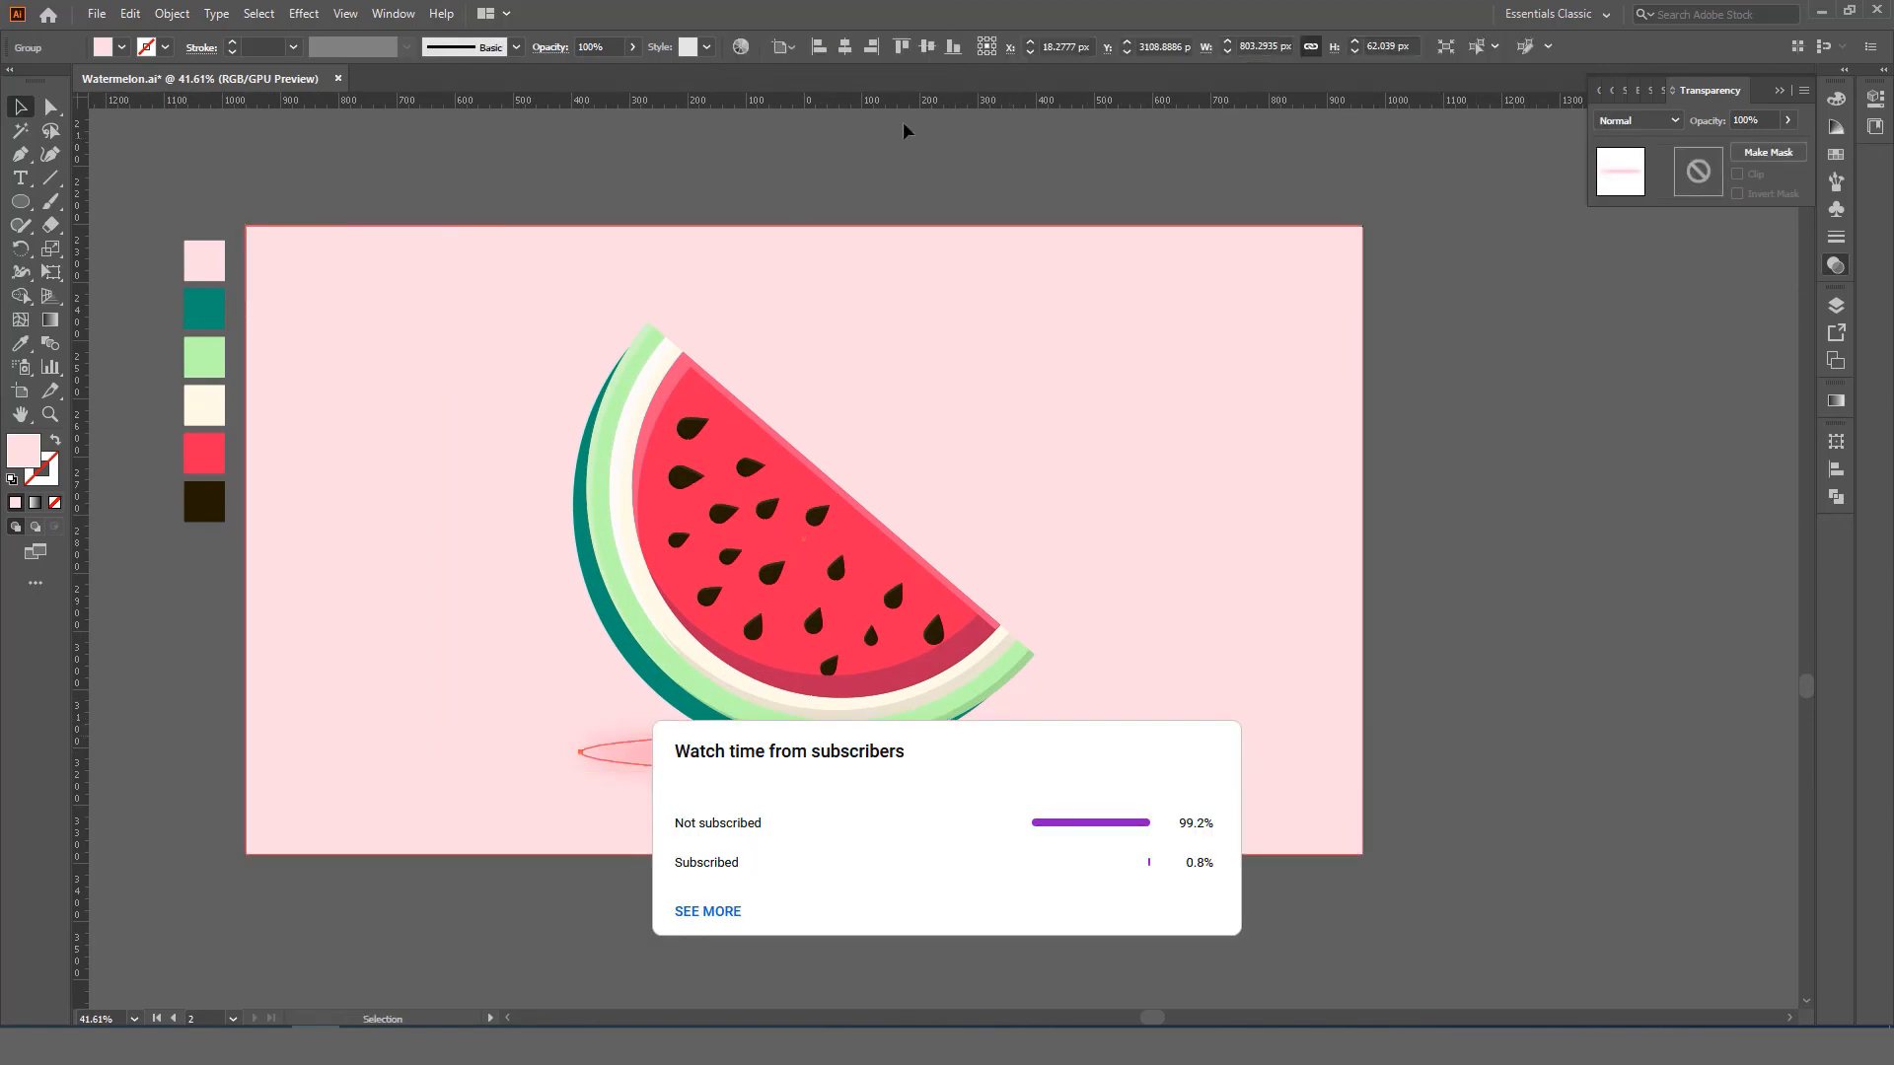